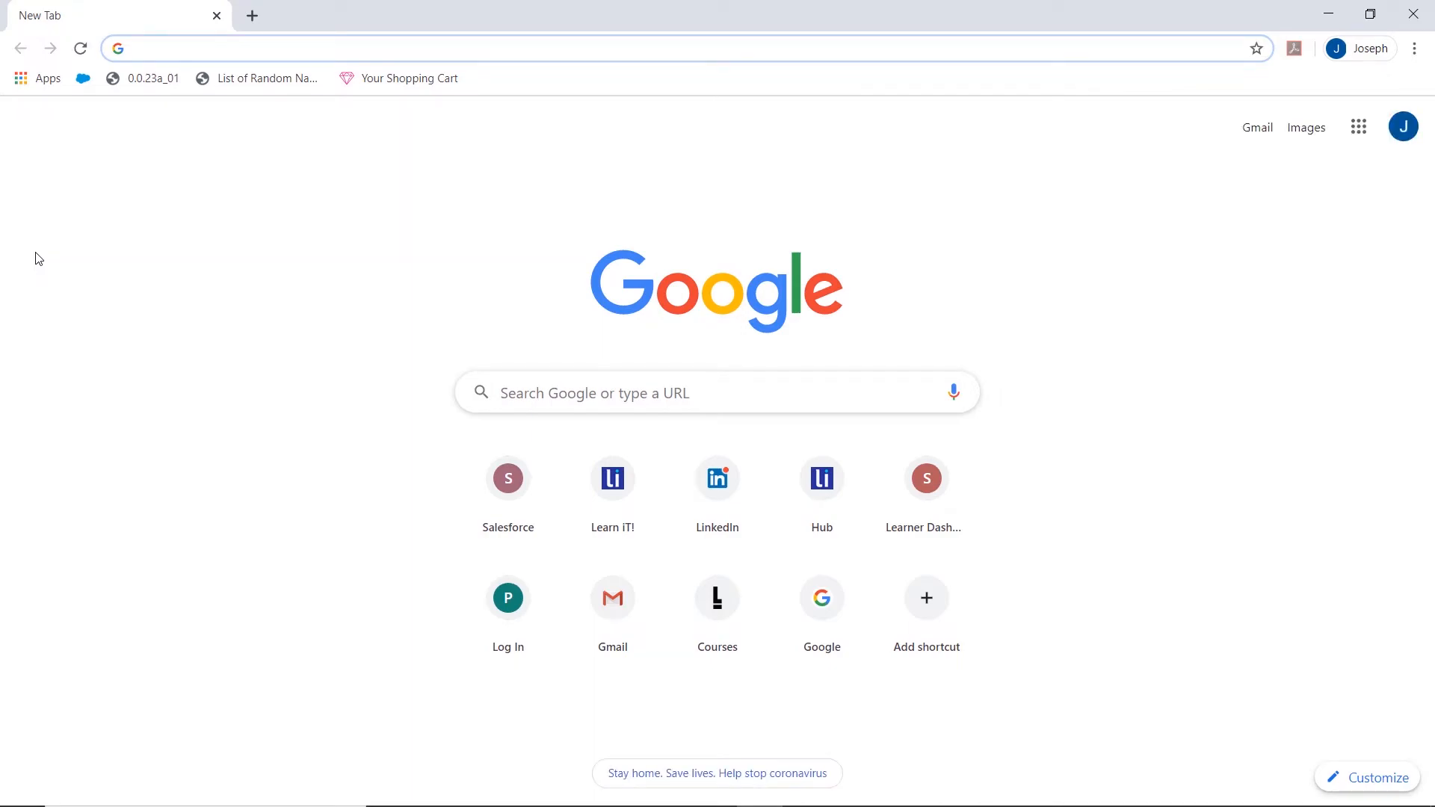
# - Load slack.com in the new Chrome tab
pyautogui.write('slack.com')
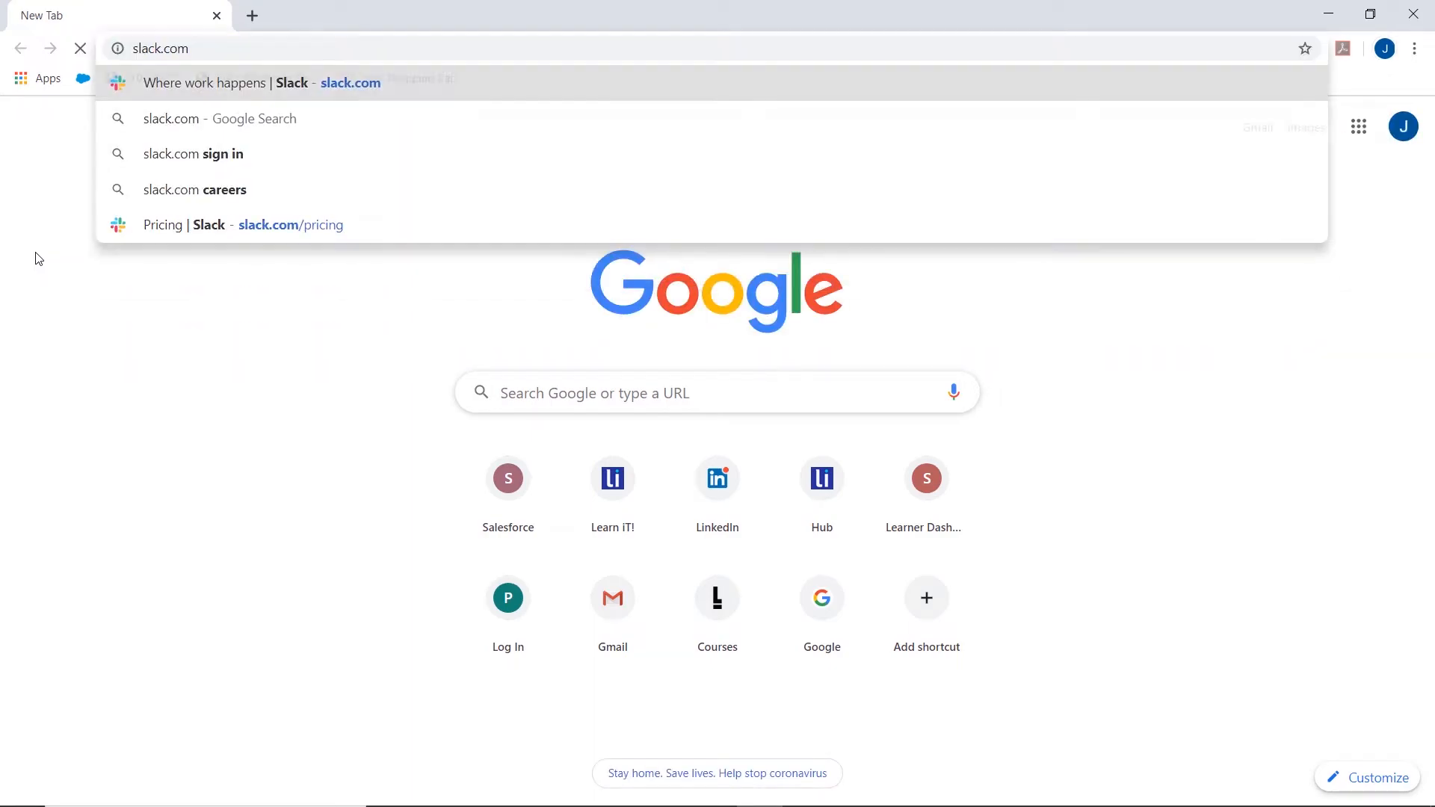
pyautogui.press('Return')
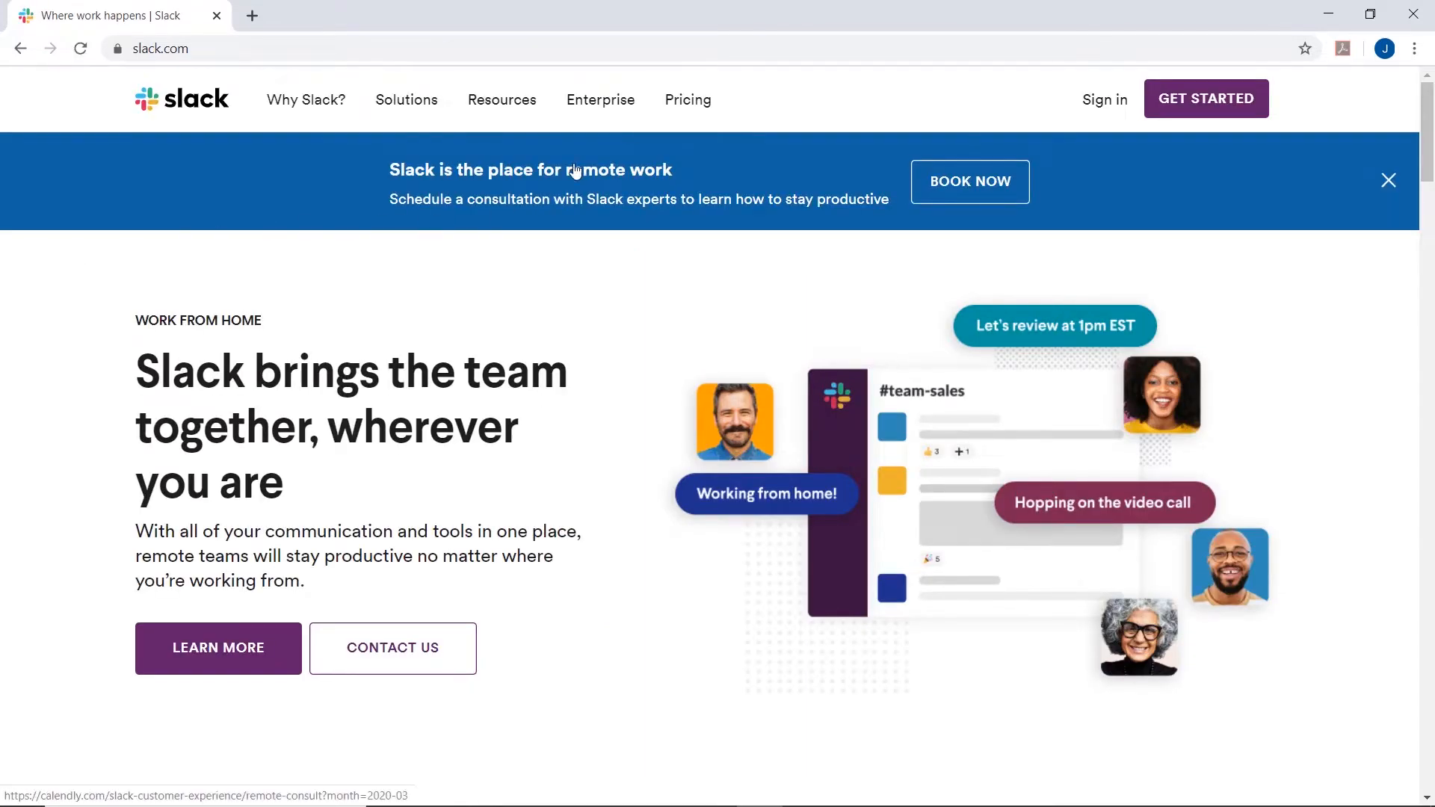
# - Review Slack's Pricing comparison table, then return to the Free, Standard, Plus and Enterprise Grid cards
pyautogui.click(678, 111)
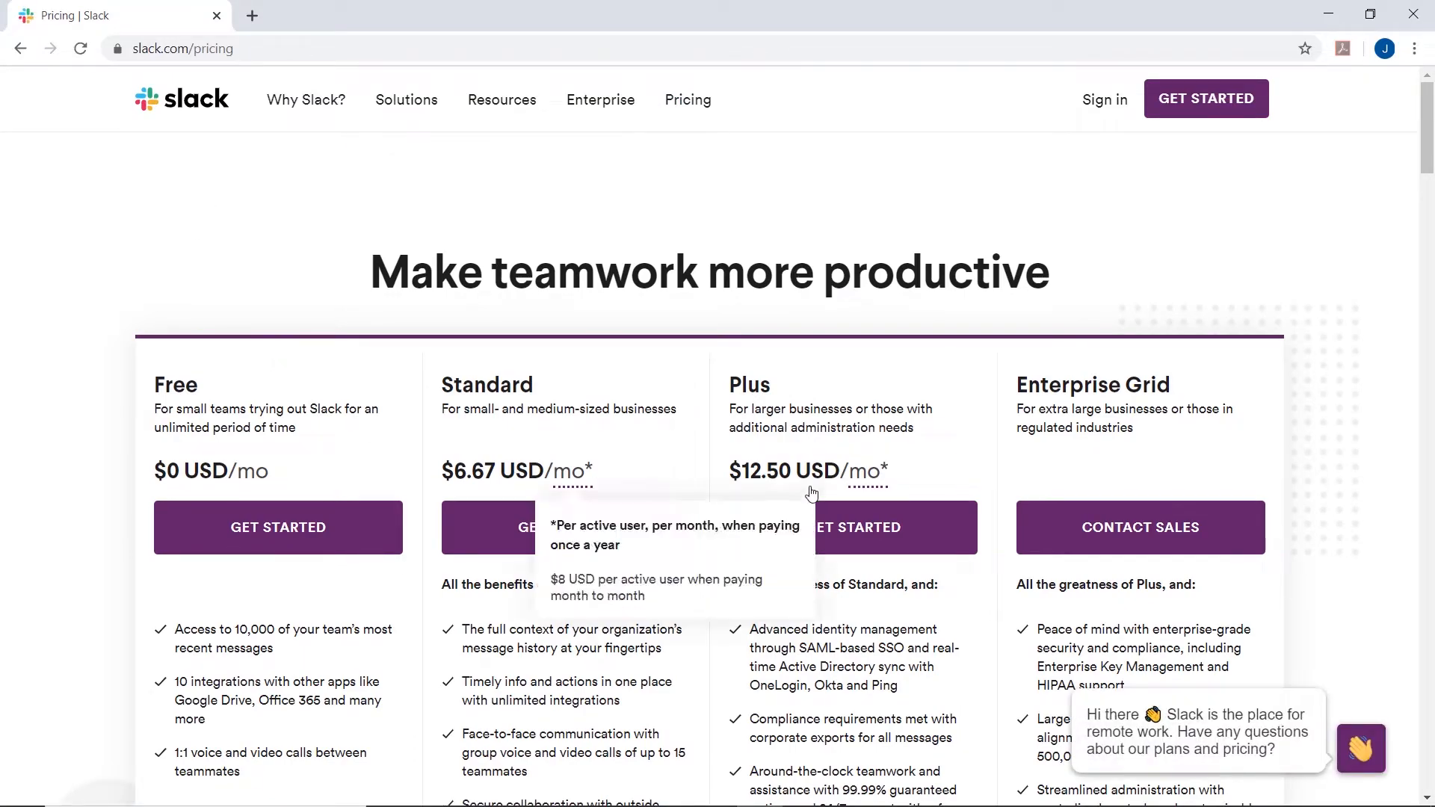
pyautogui.scroll(-1, 571, 391)
pyautogui.scroll(-10, 568, 390)
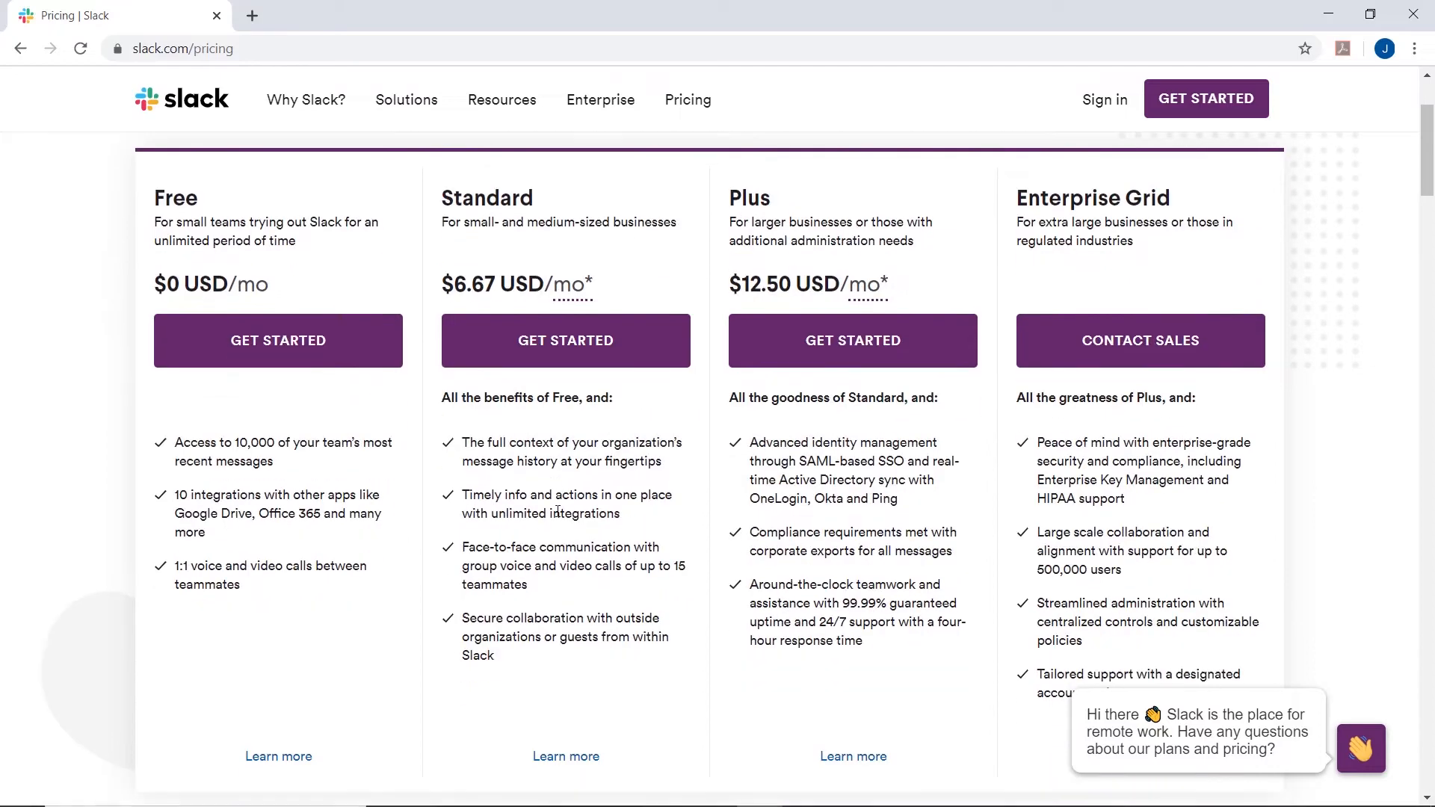
pyautogui.scroll(-10, 557, 517)
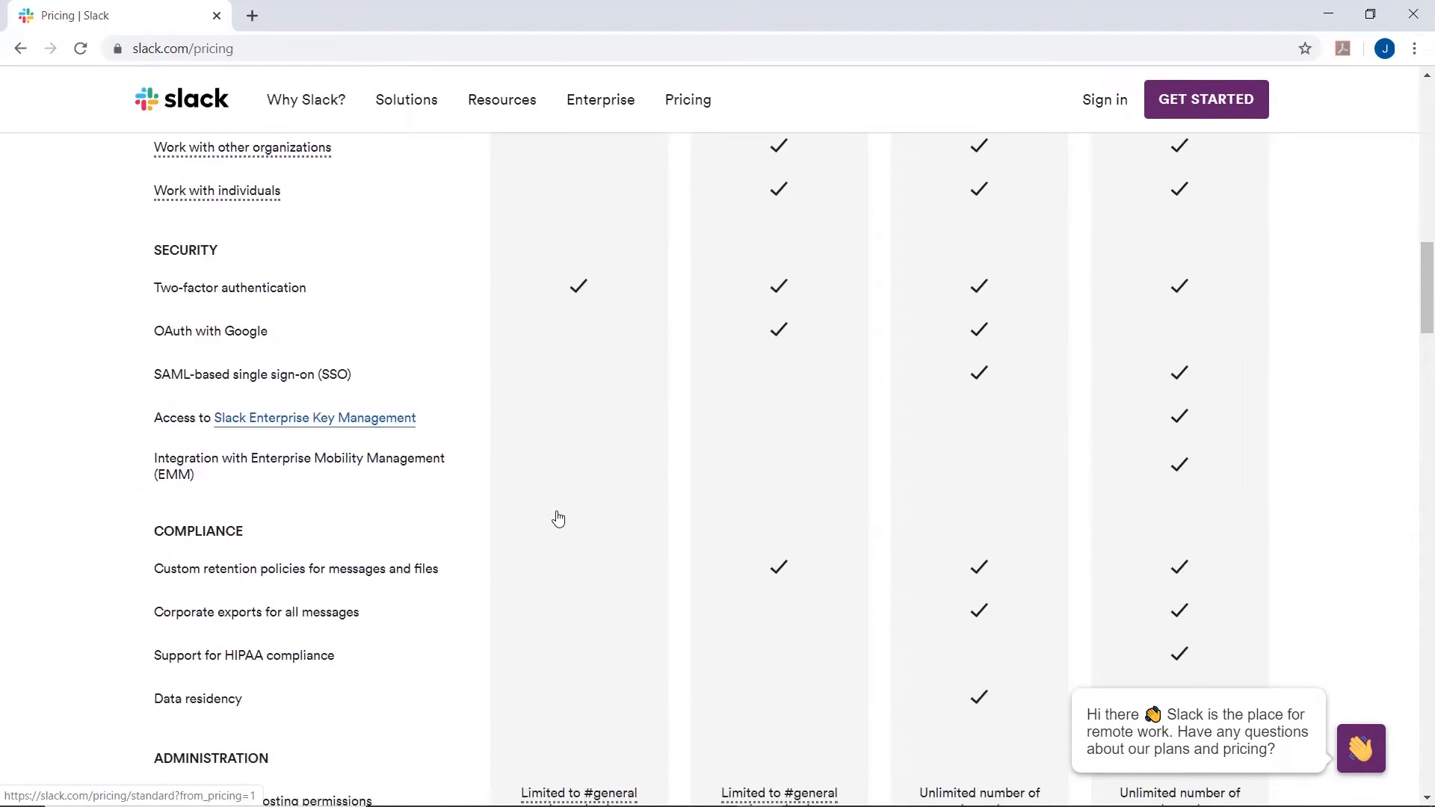
pyautogui.scroll(9, 558, 517)
pyautogui.scroll(15, 558, 517)
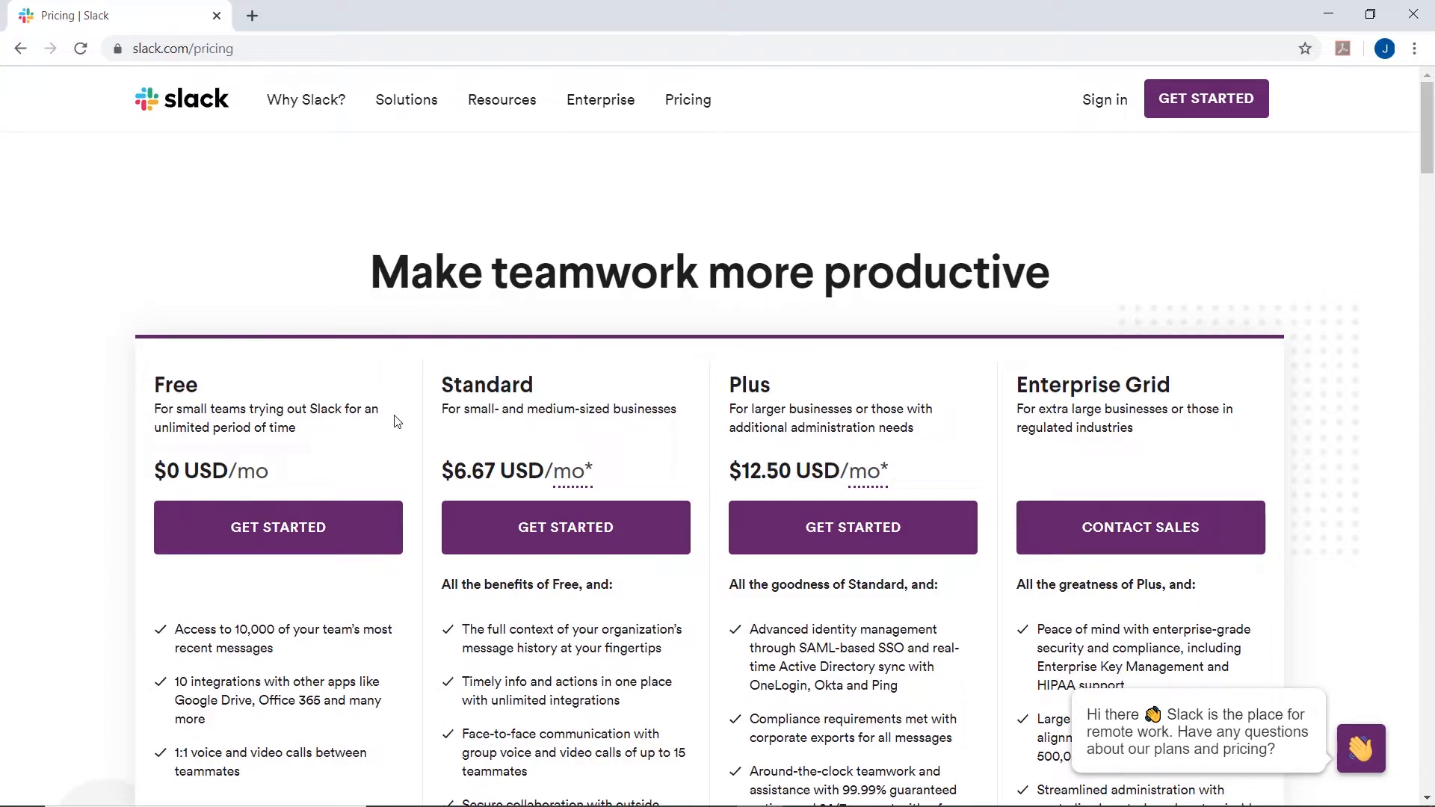
# - Begin a Free plan signup with the owner's saved e-mail and enter the emailed six-digit code
pyautogui.click(283, 546)
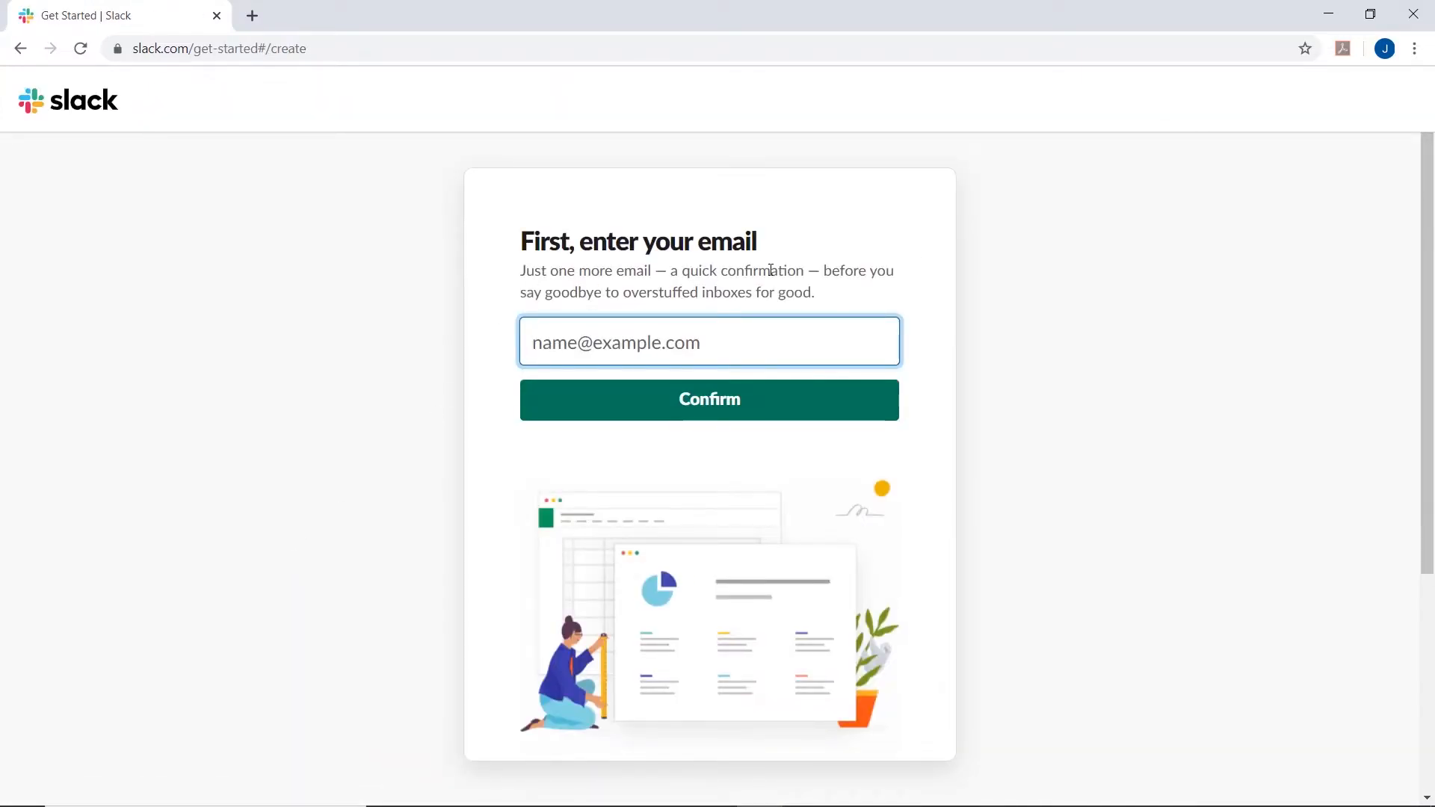
pyautogui.click(687, 345)
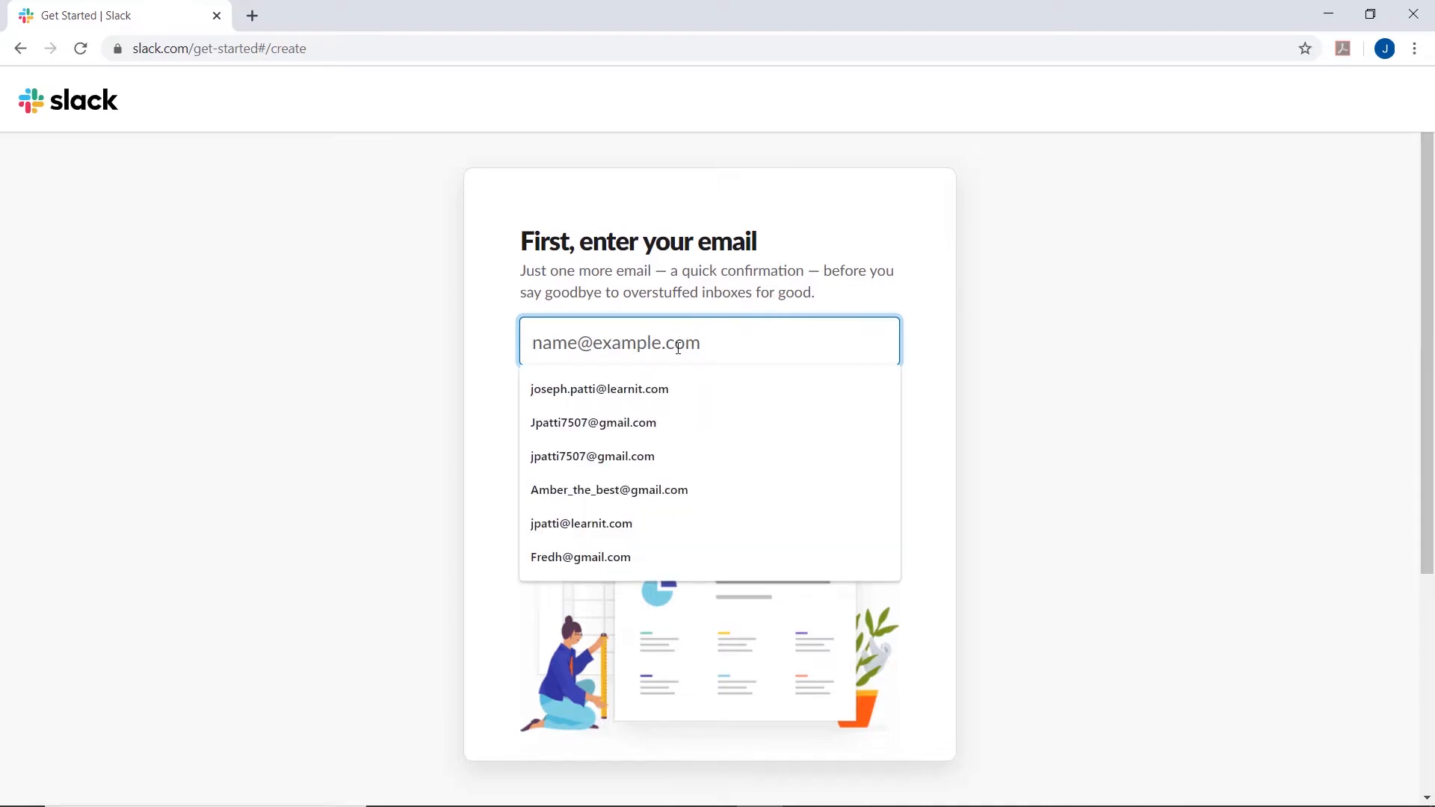
pyautogui.click(636, 389)
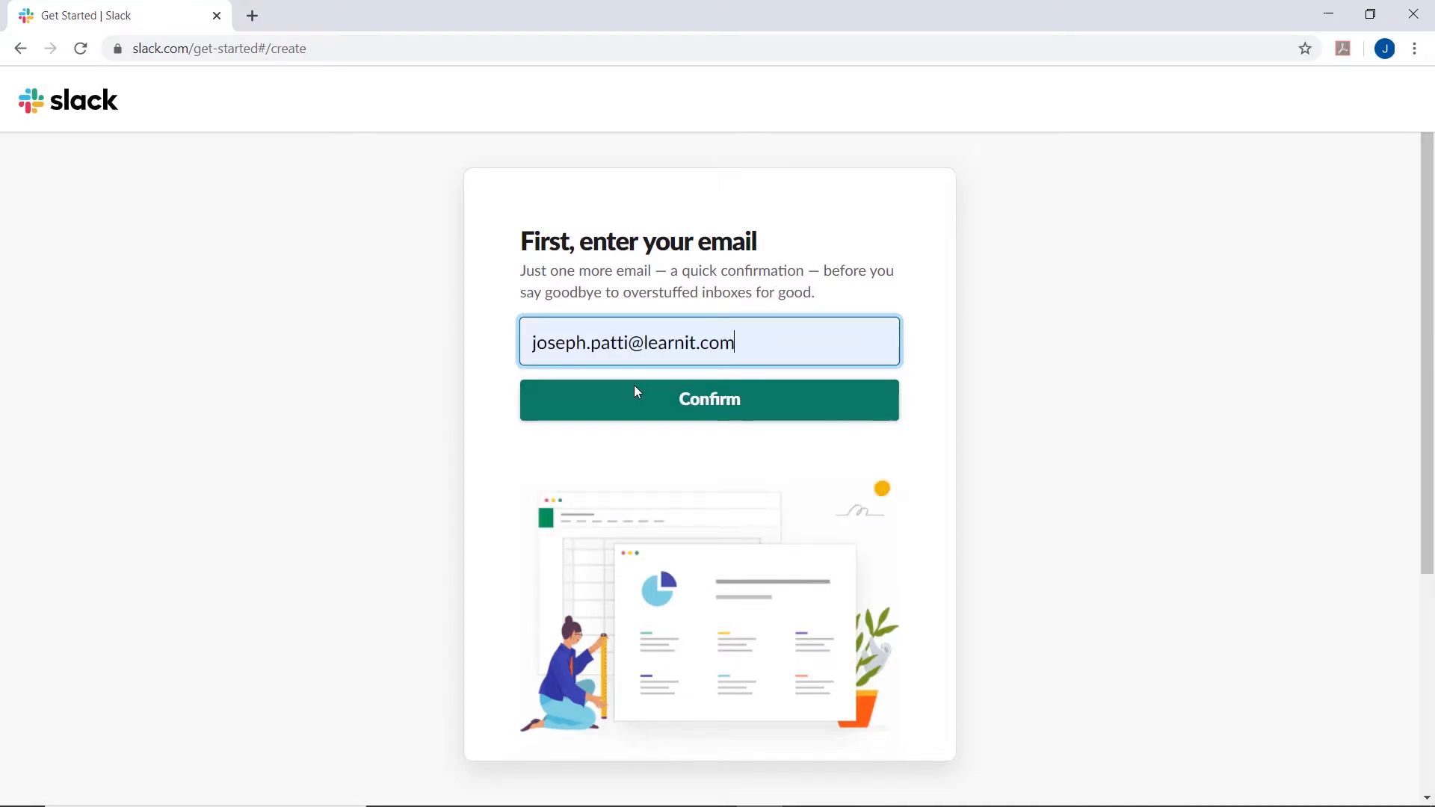
pyautogui.click(650, 405)
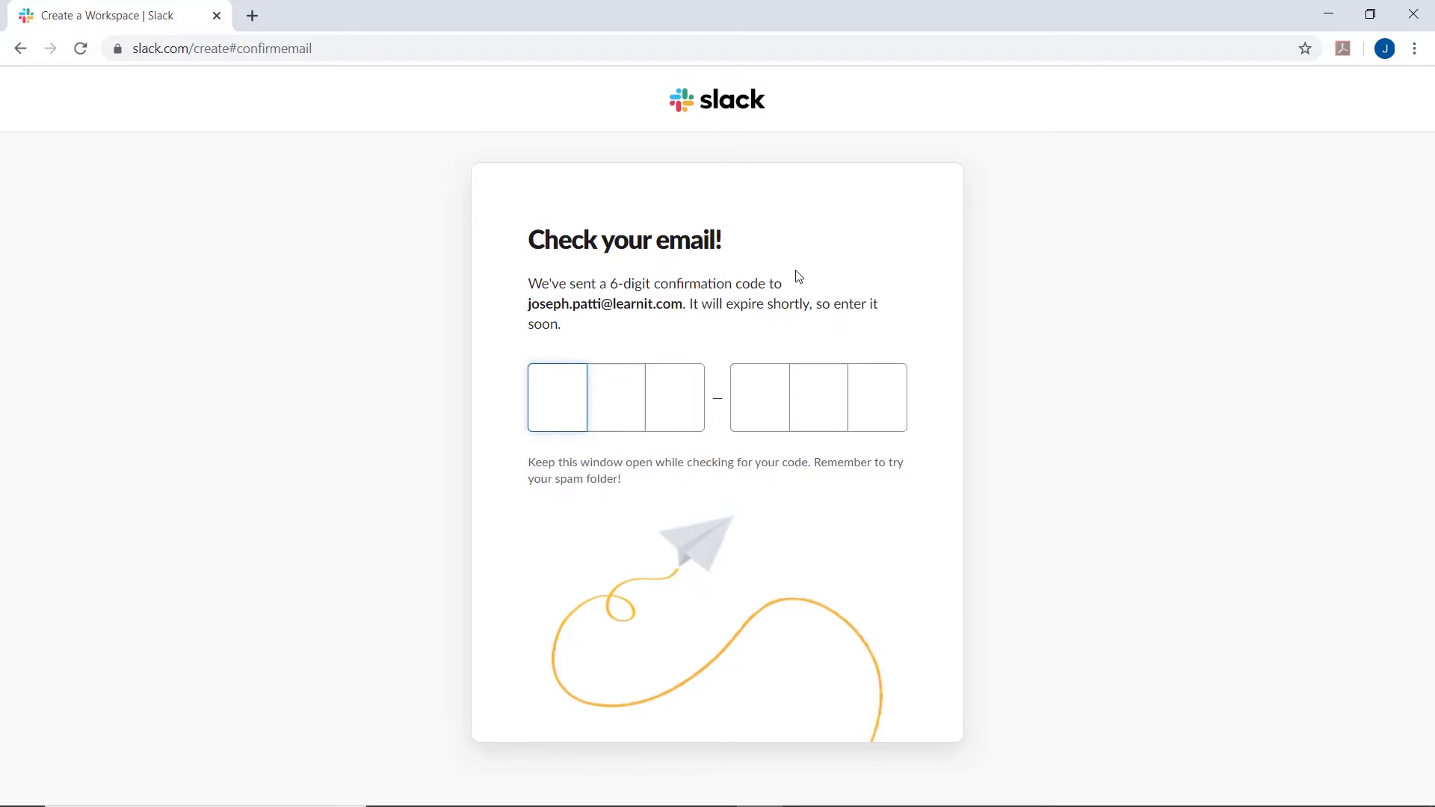
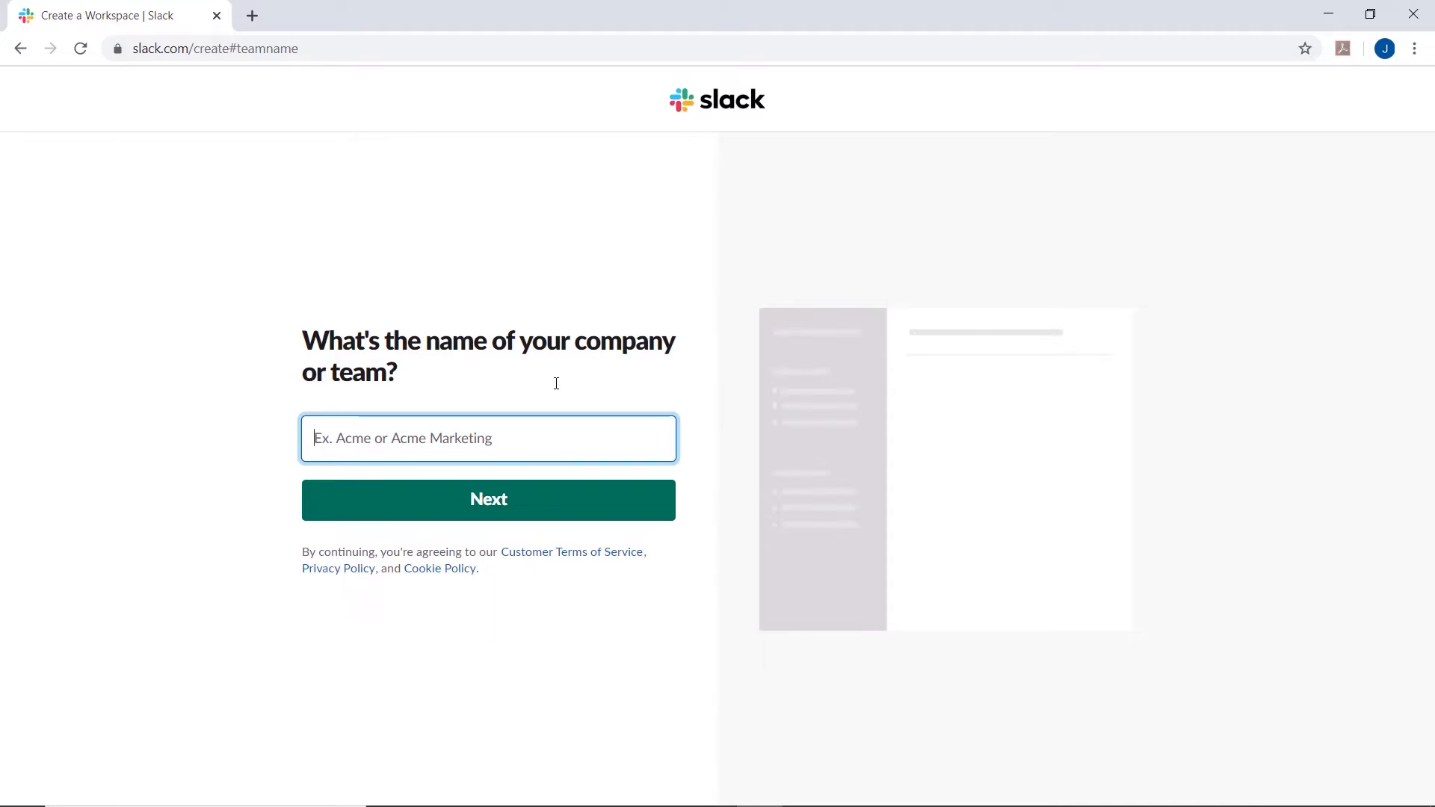
# - Name the company Learnit and the first project Quarter 4 Budget, skipping teammate invites
pyautogui.write('Learnit')
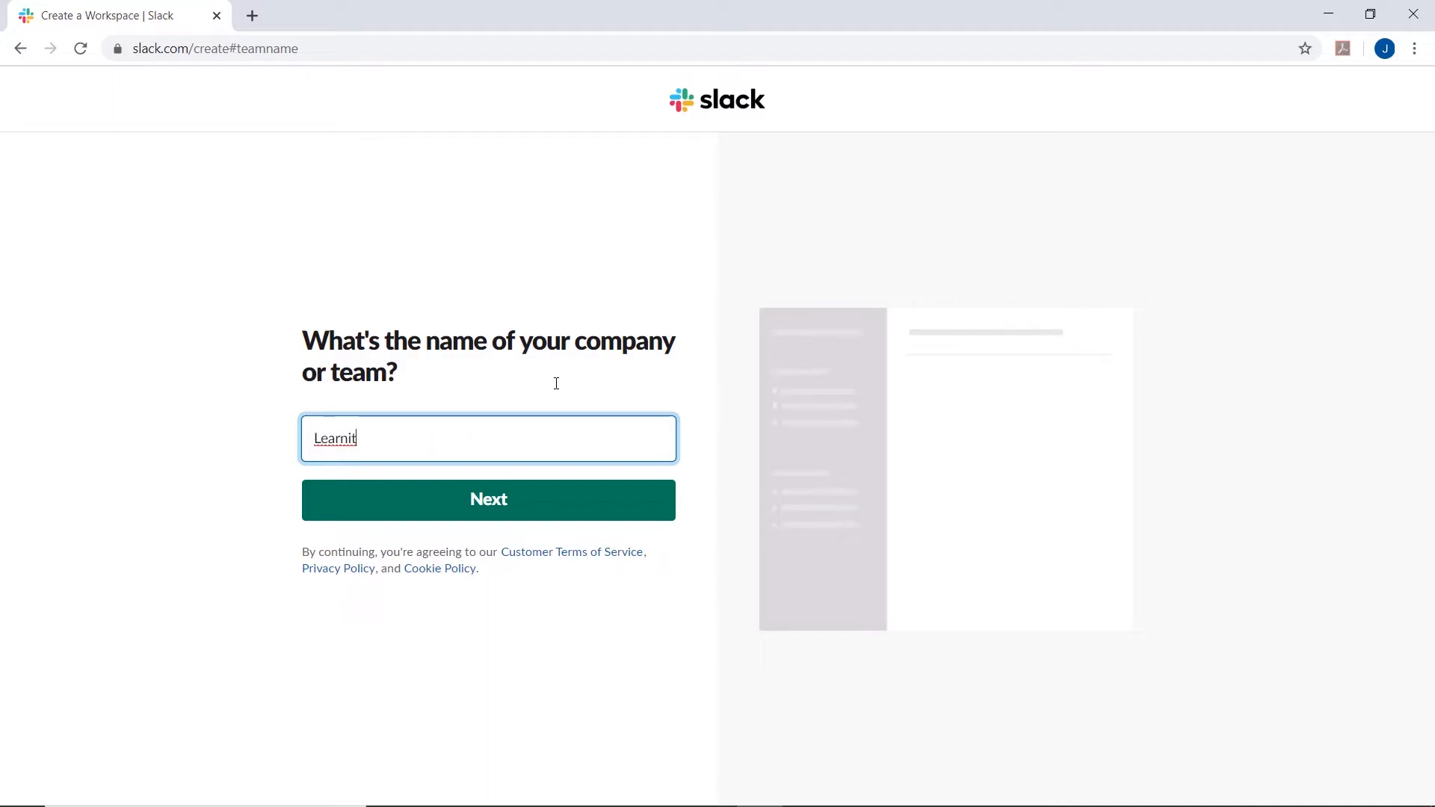
pyautogui.click(511, 510)
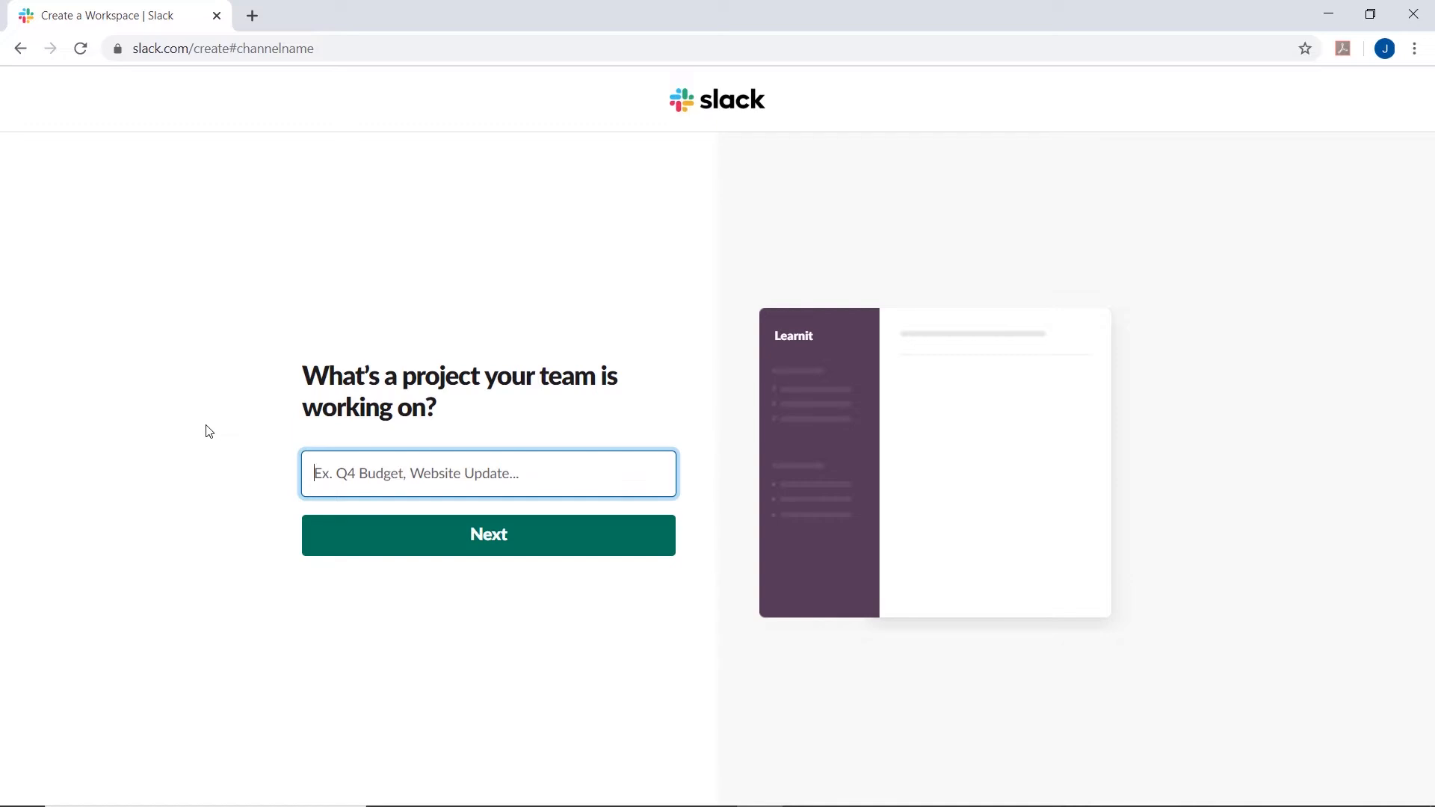
pyautogui.write('Quarter')
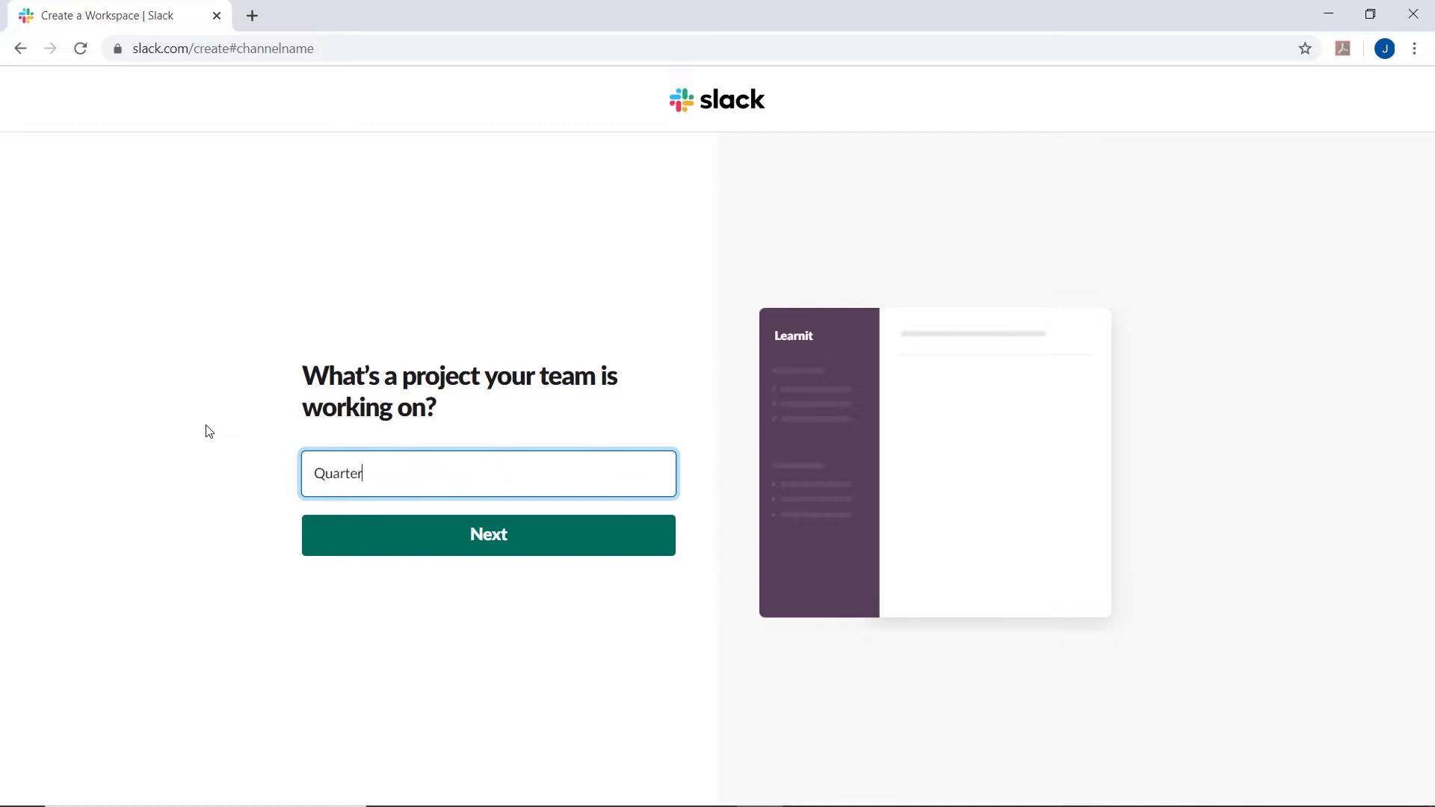
pyautogui.write(' 4 Budget')
pyautogui.click(339, 536)
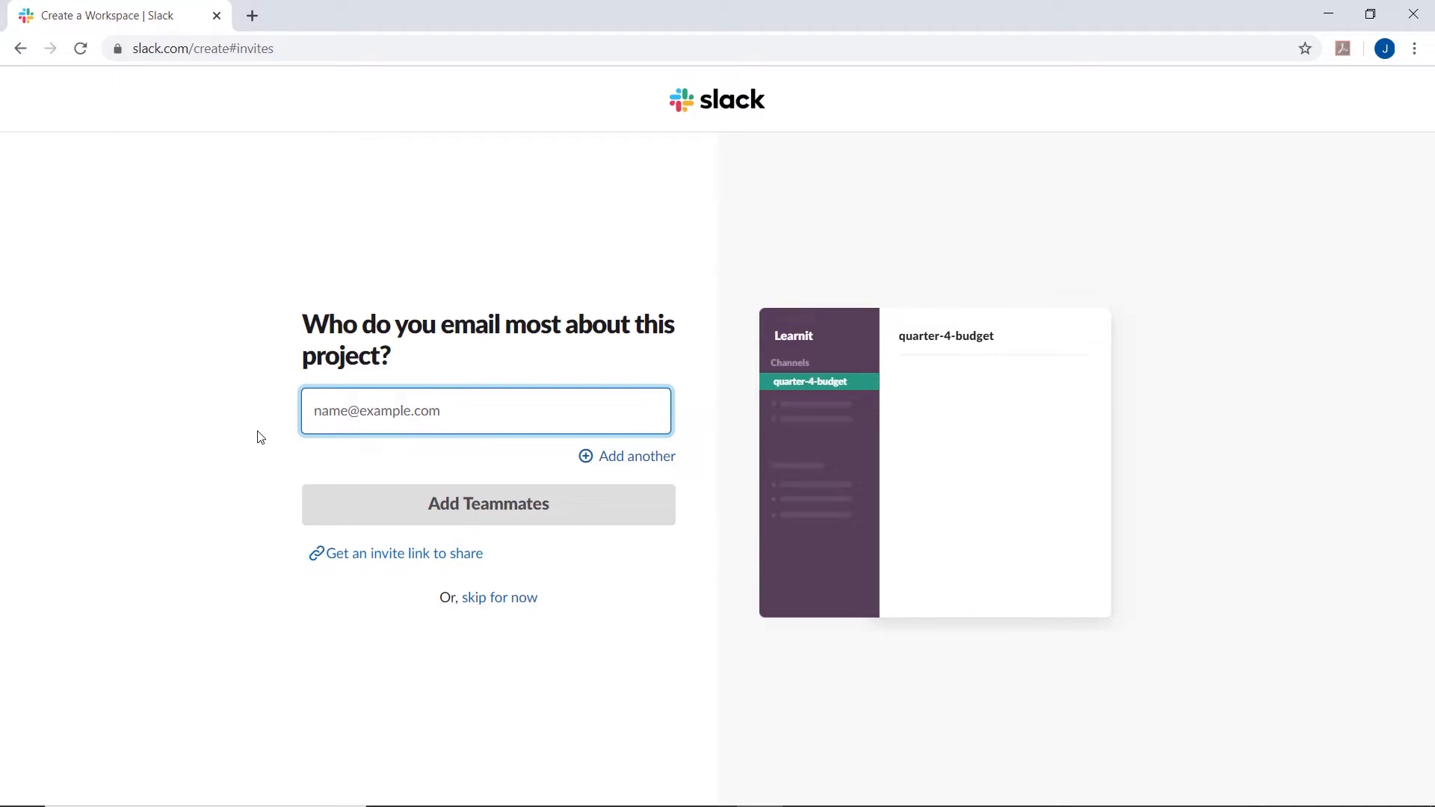
pyautogui.click(515, 607)
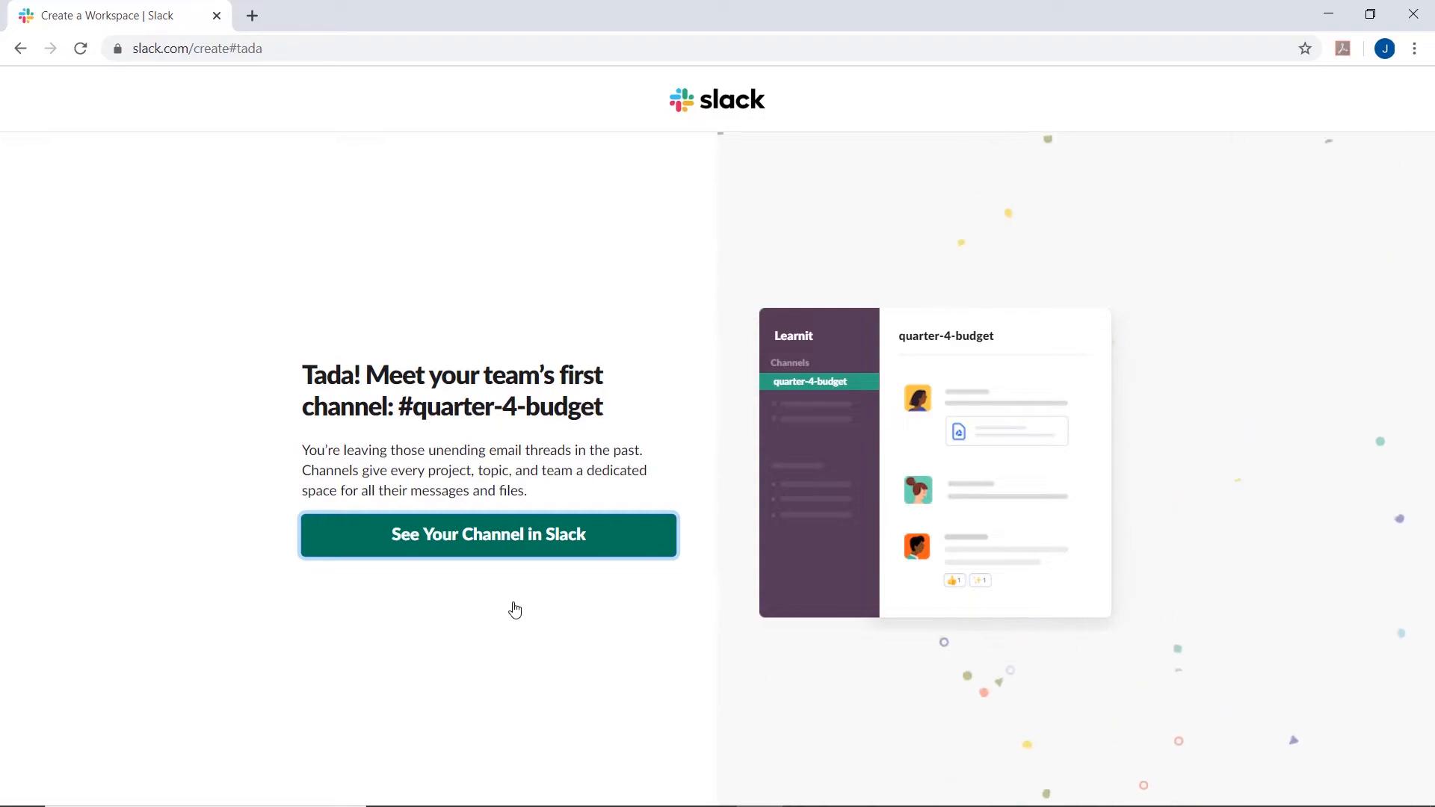
# - Open #quarter-4-budget in the workspace and expand the 'Choose a greeting' checklist item
pyautogui.click(491, 558)
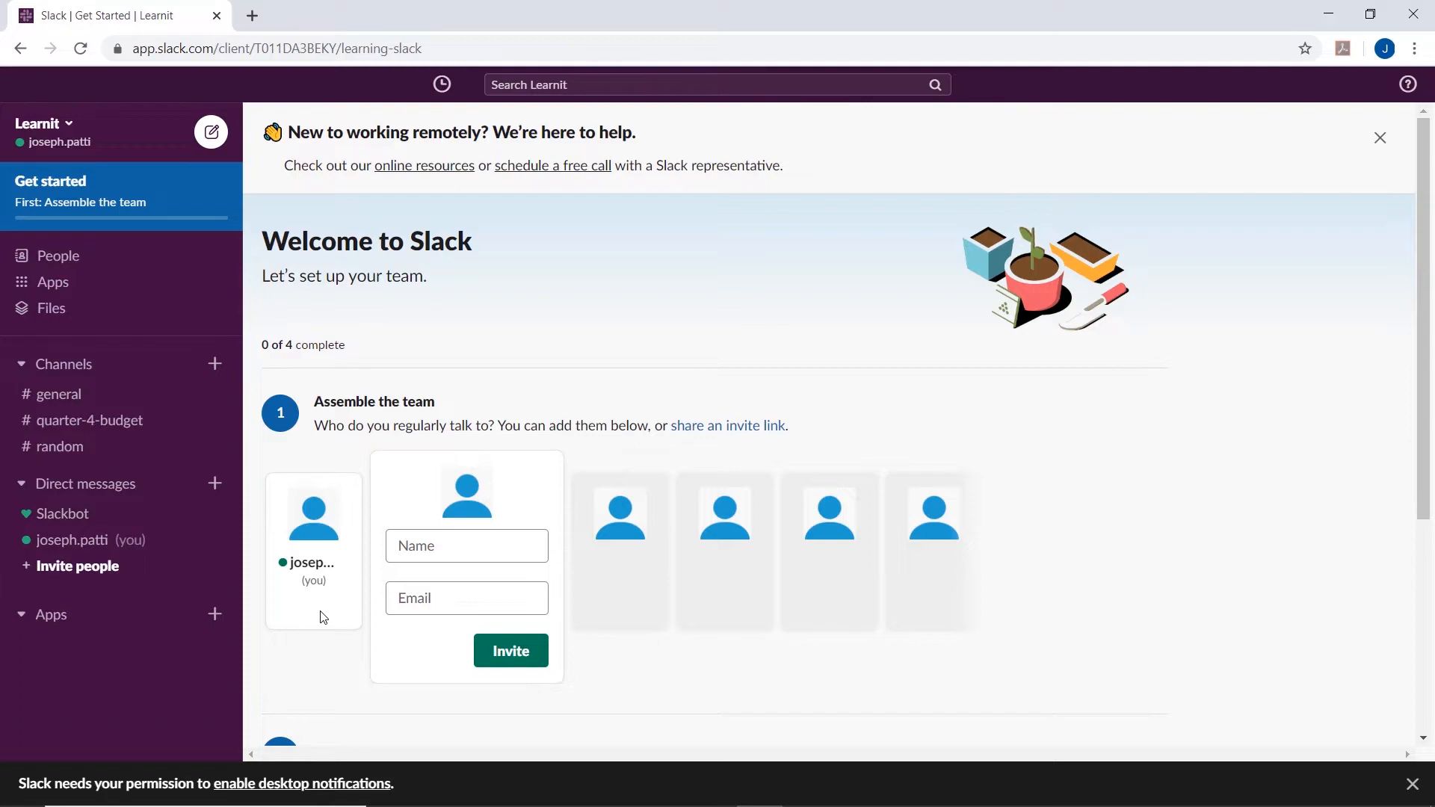
pyautogui.click(474, 544)
pyautogui.click(525, 491)
pyautogui.scroll(-5, 540, 356)
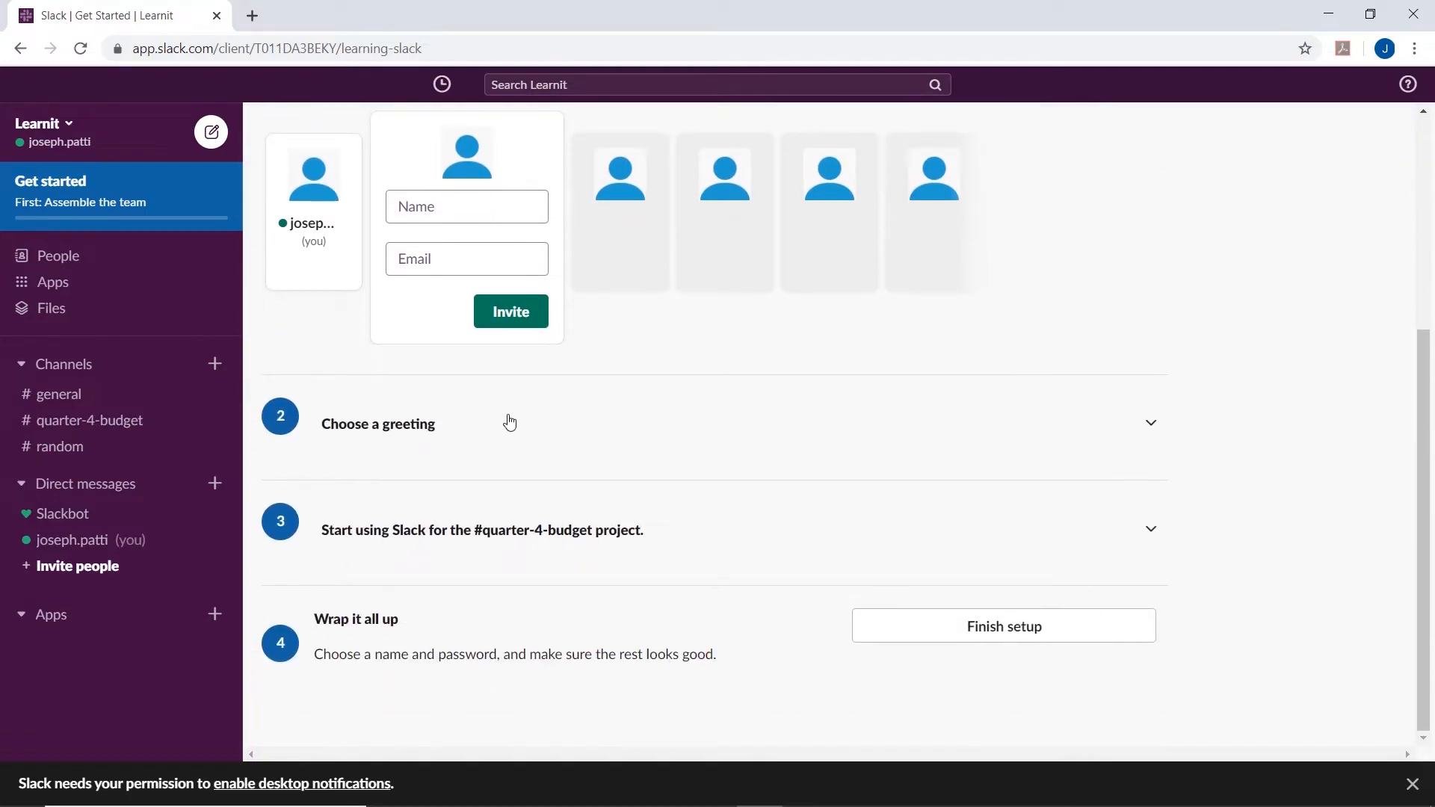
pyautogui.click(510, 424)
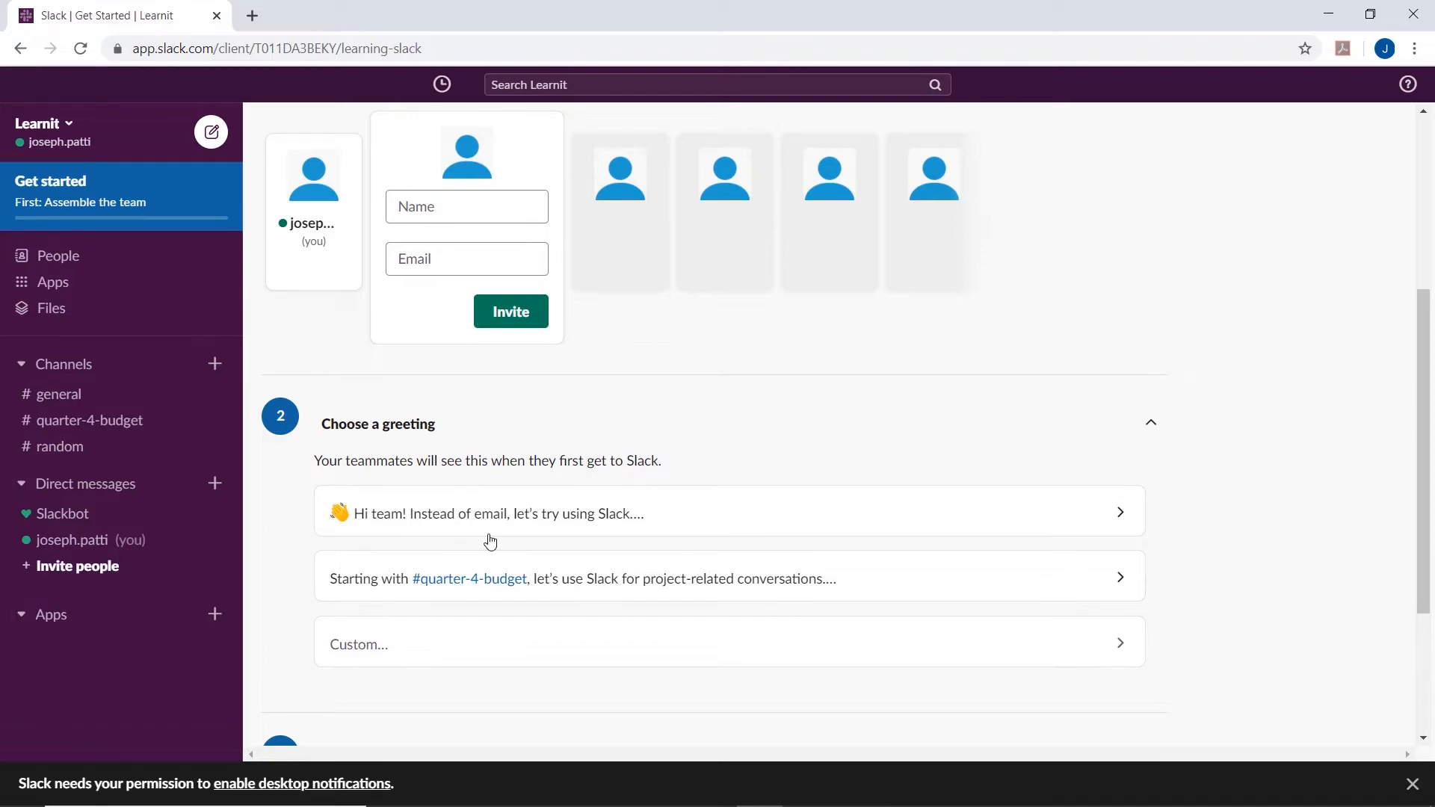
pyautogui.scroll(-3, 495, 509)
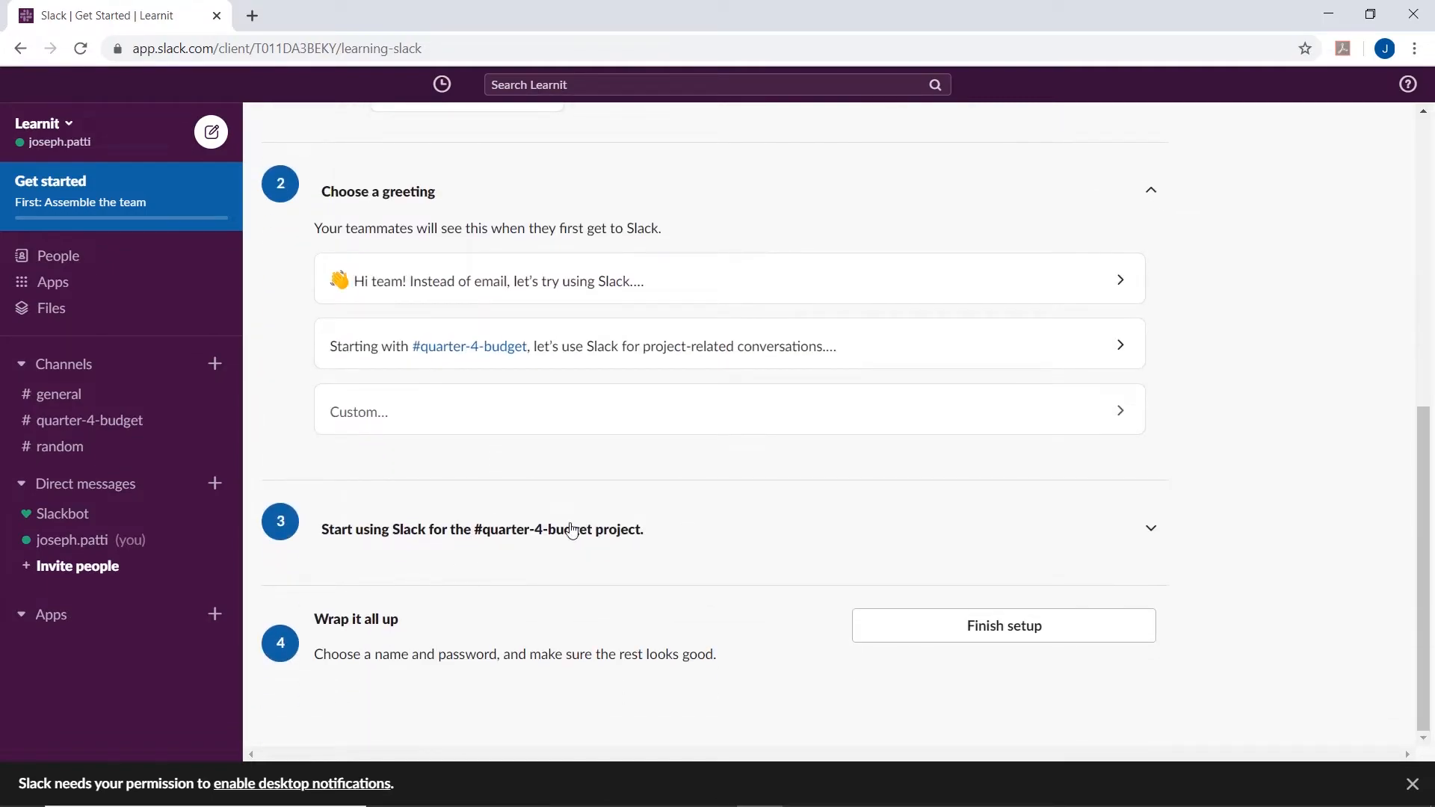
# - Expand the checklist step for posting a first message
pyautogui.click(1150, 530)
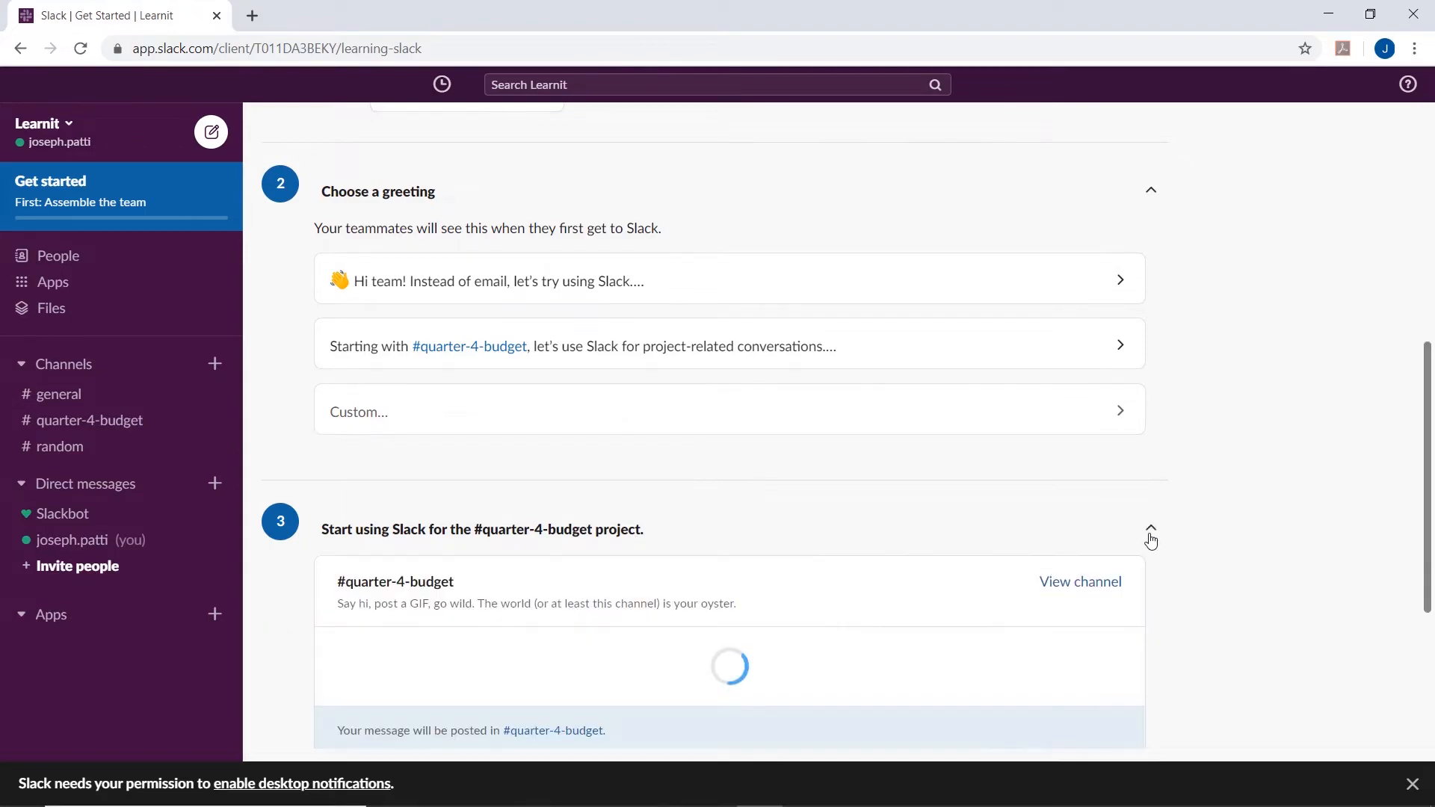
pyautogui.scroll(-1, 816, 527)
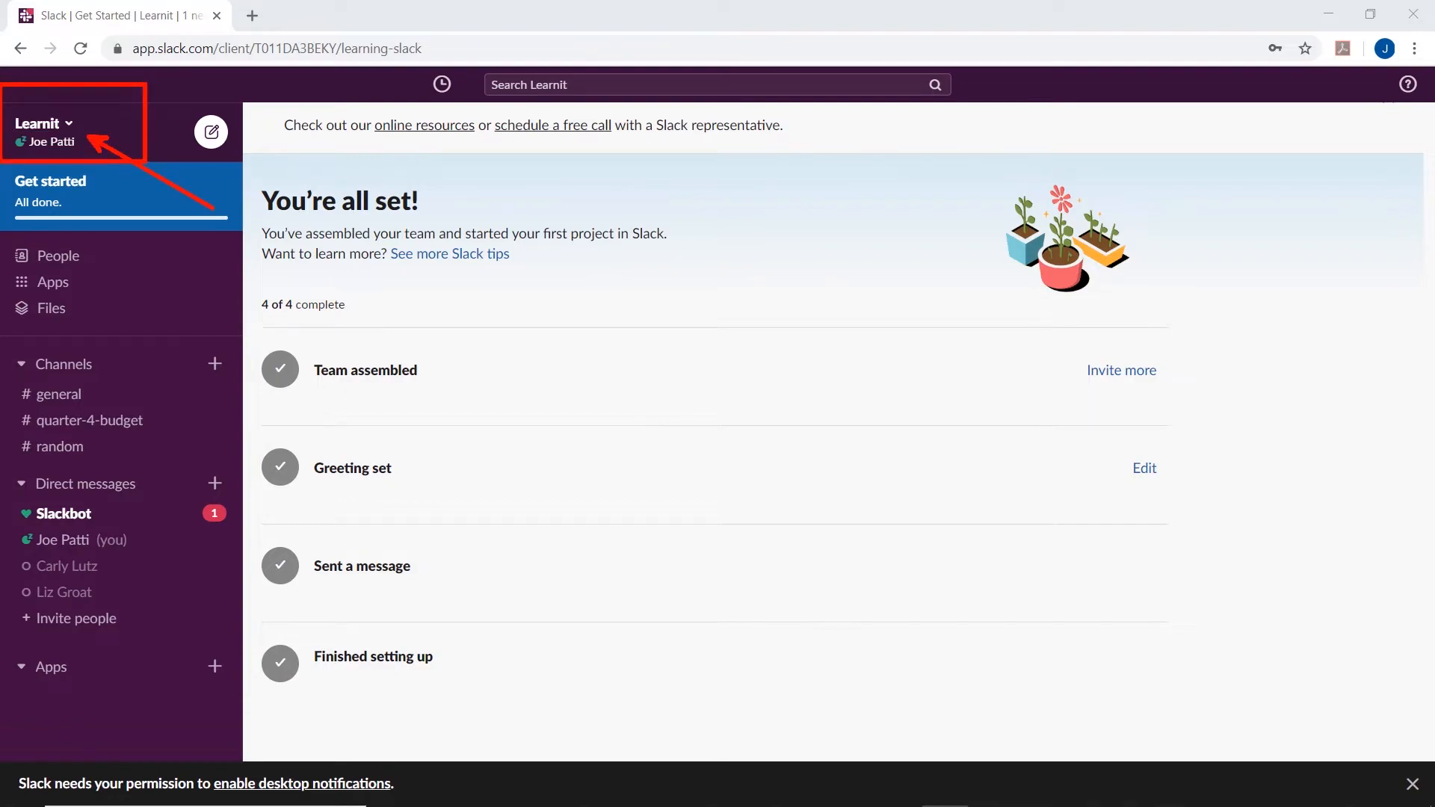
# - Open Workspace settings via the Learnit menu's Settings & administration submenu
pyautogui.click(100, 133)
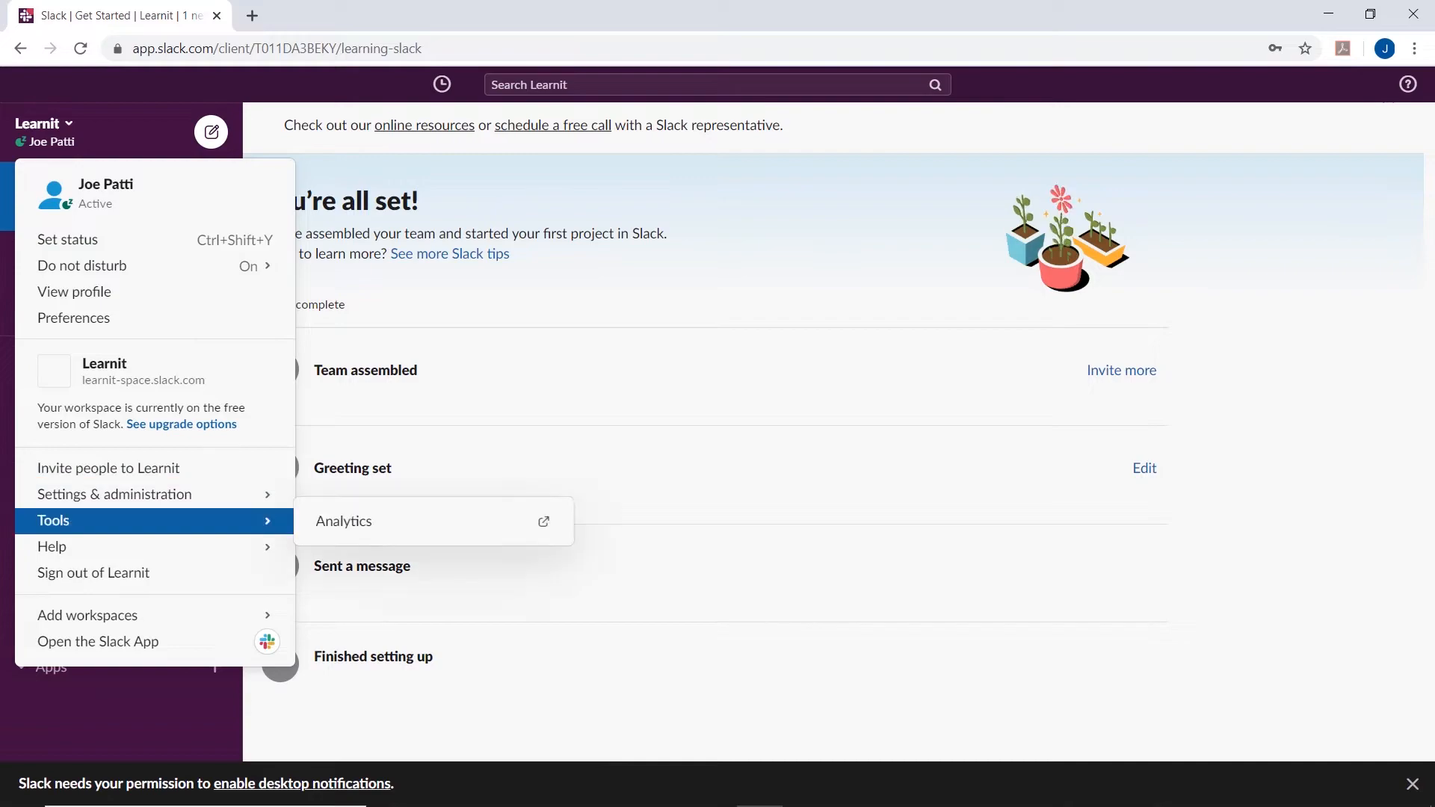
pyautogui.moveTo(269, 499)
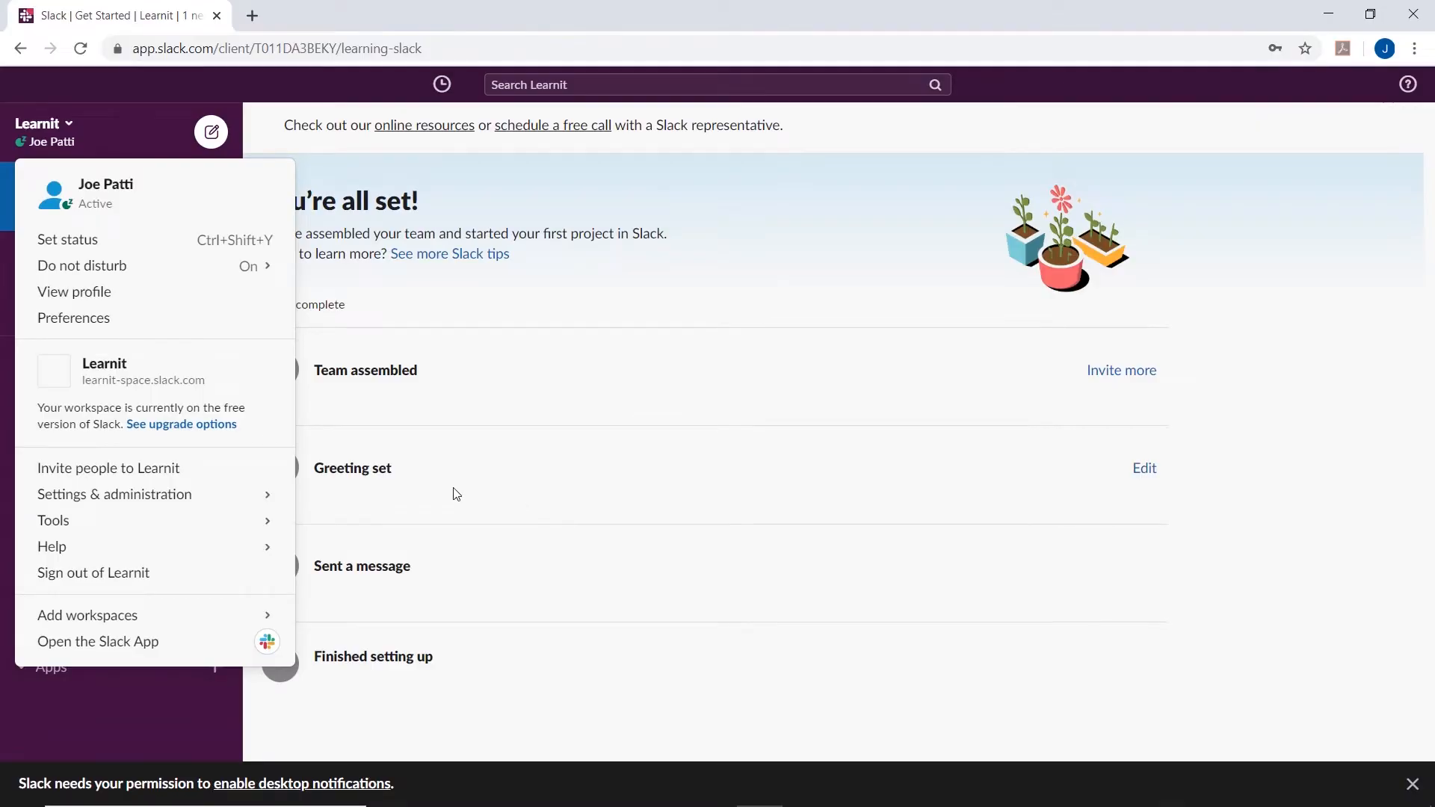
pyautogui.moveTo(213, 499)
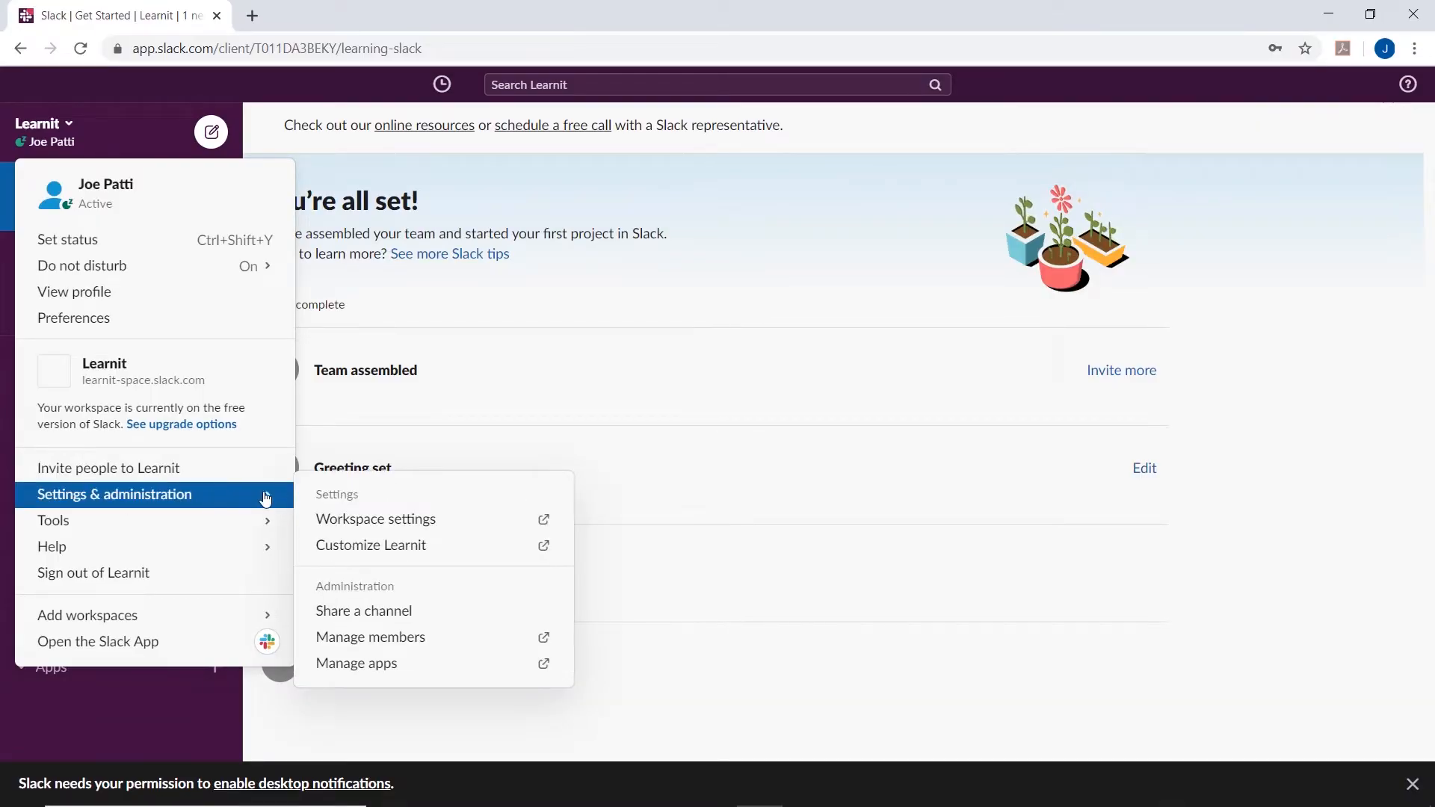
pyautogui.click(363, 520)
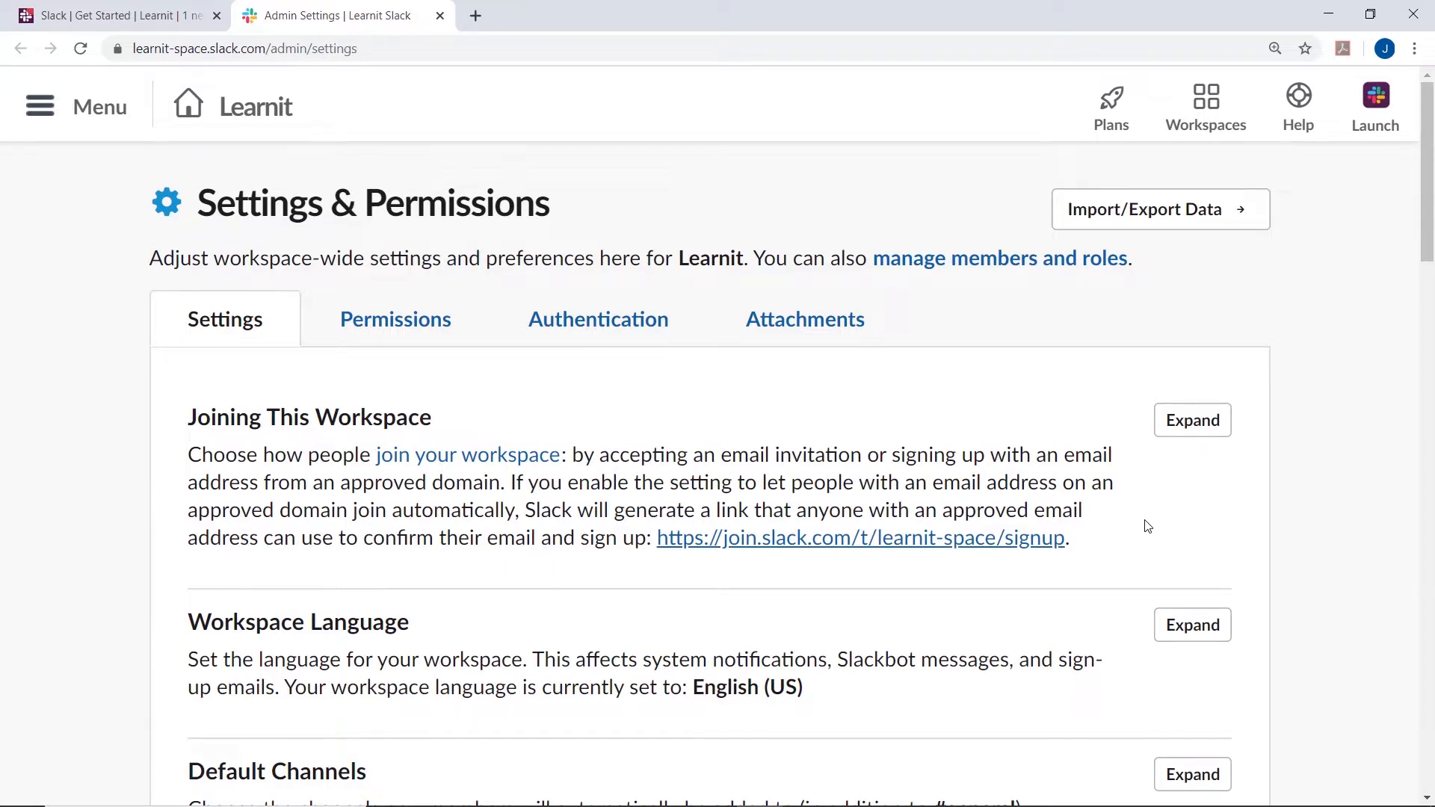
# - Save learnit.com as the approved joining domain and collapse the Joining This Workspace section
pyautogui.click(1169, 439)
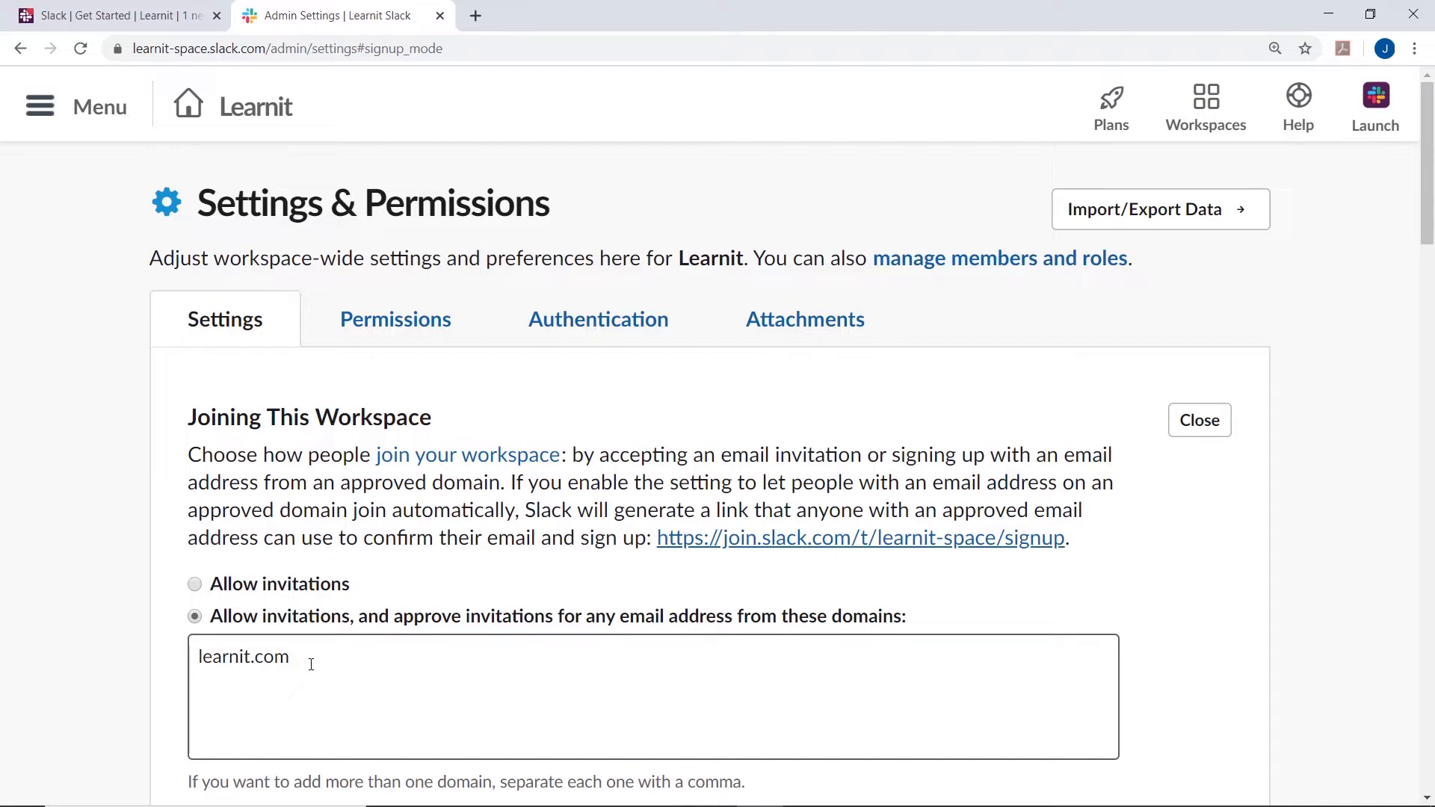
pyautogui.scroll(-1, 311, 665)
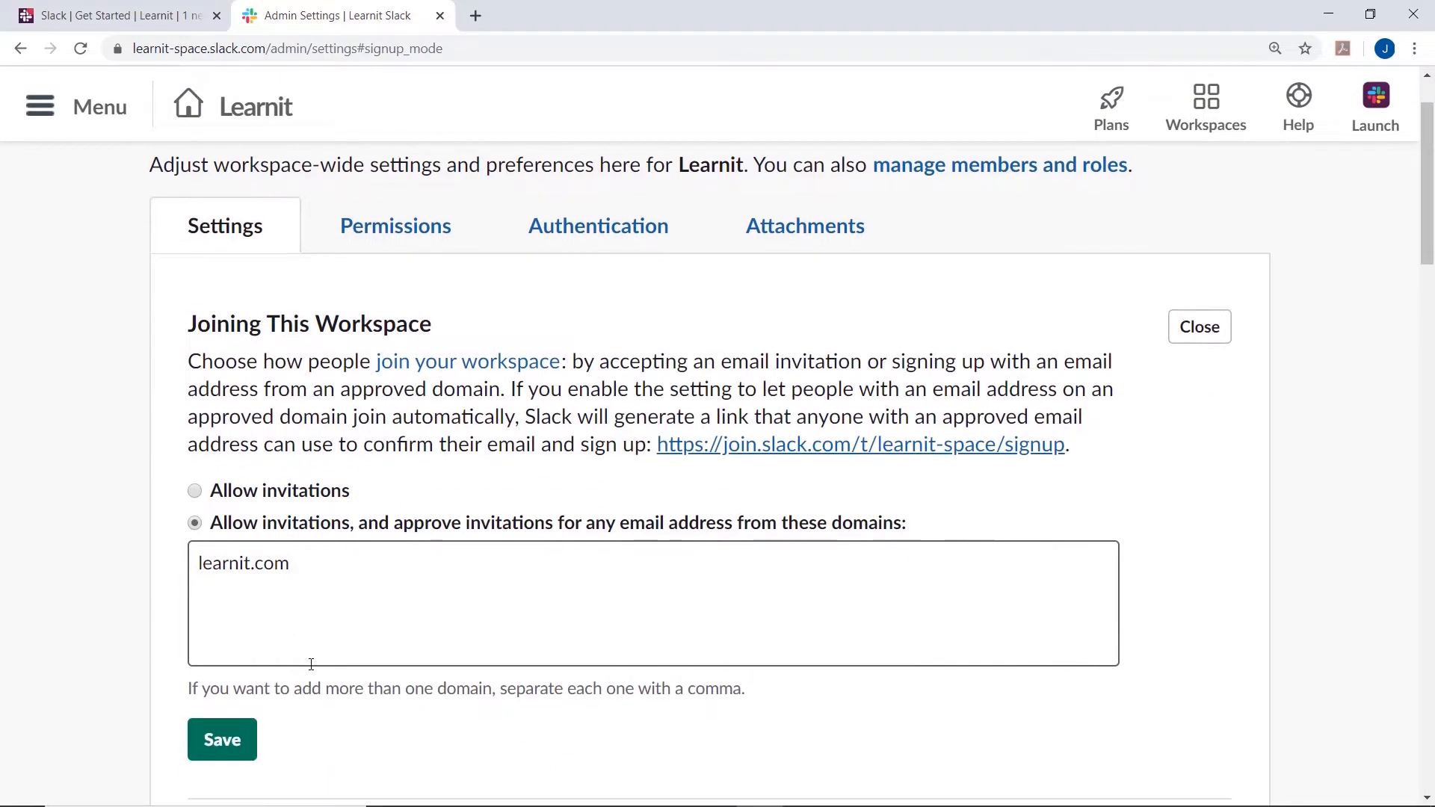
pyautogui.click(247, 741)
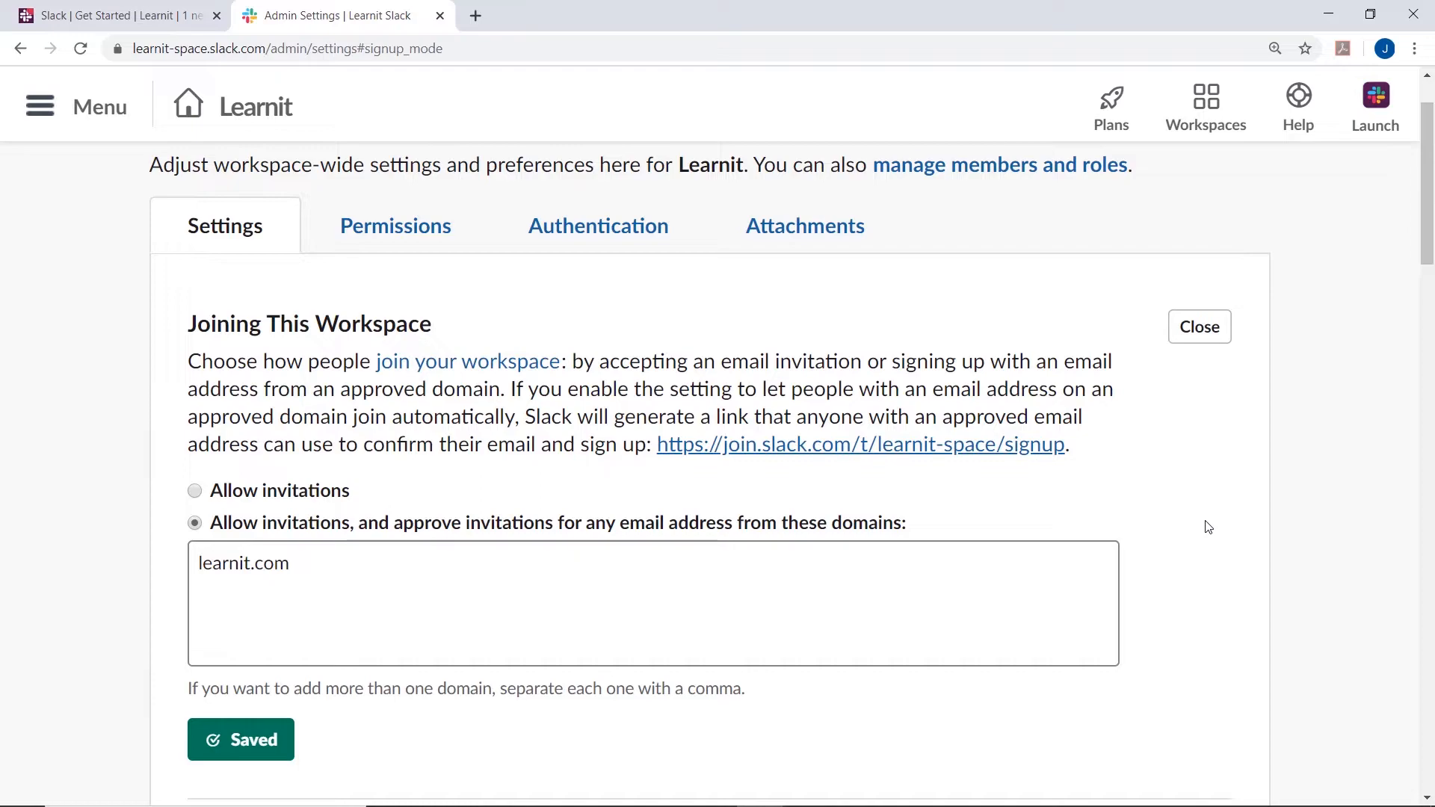
pyautogui.click(1184, 338)
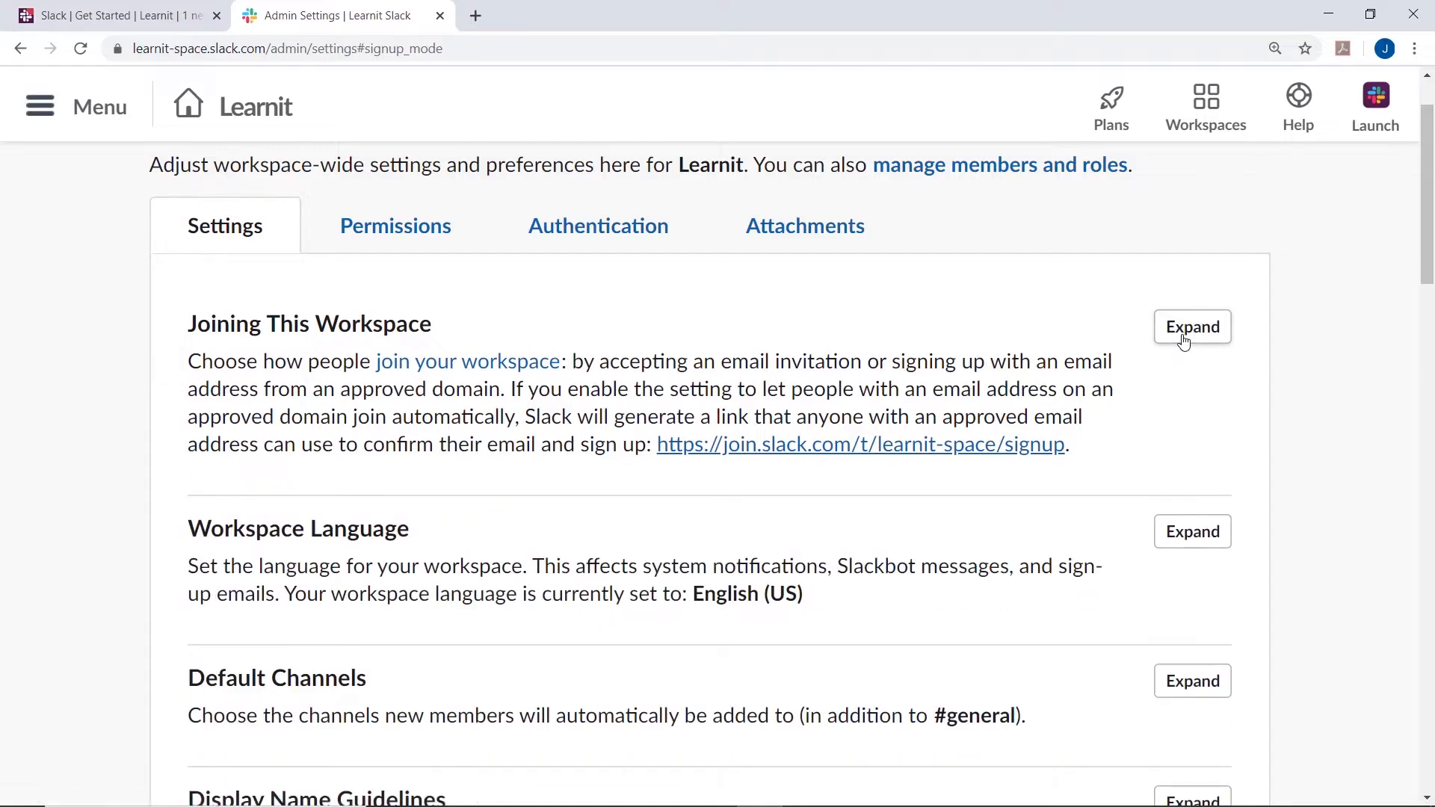
pyautogui.scroll(-1, 1184, 340)
pyautogui.scroll(-2, 1184, 344)
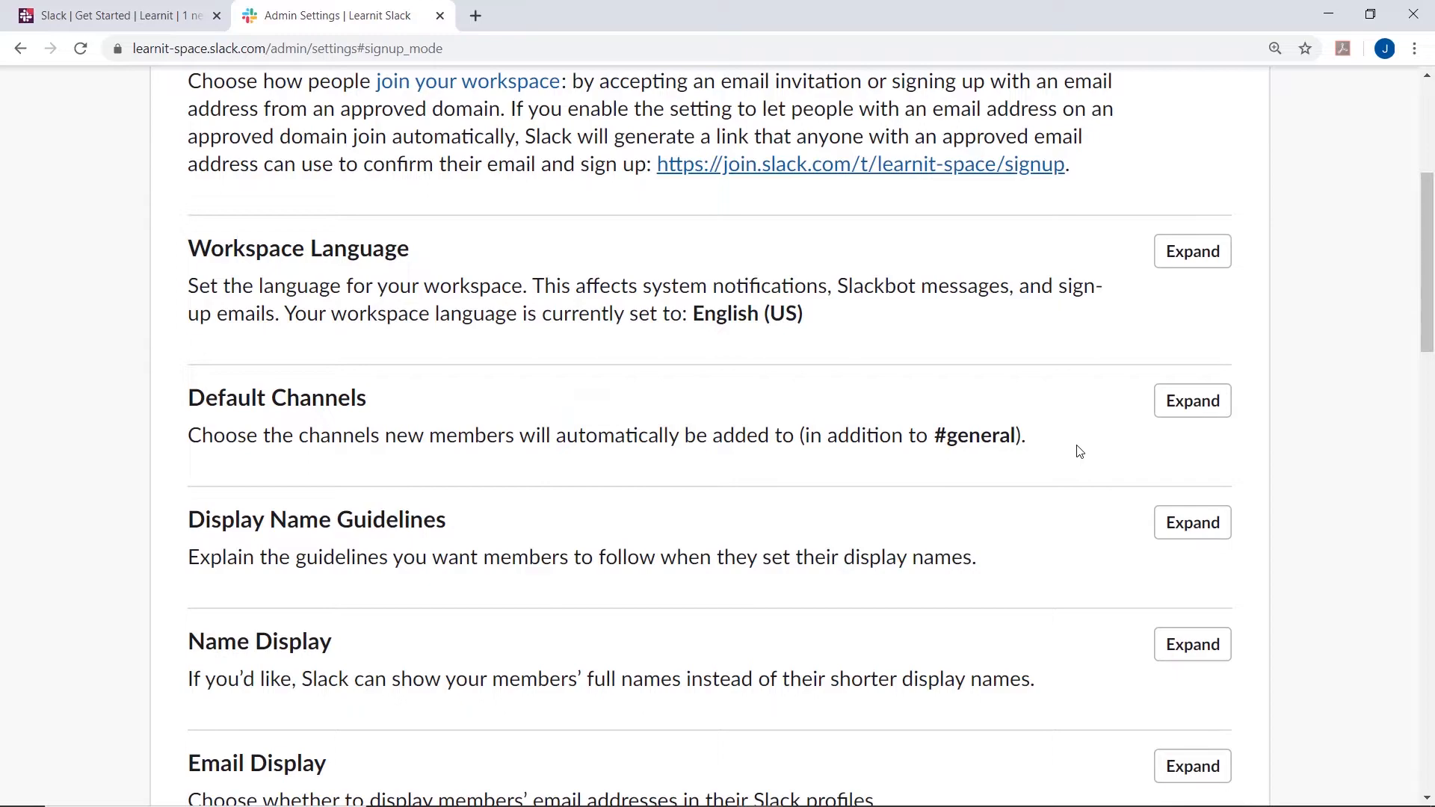
# - Save #quarter-4-budget under Default Channels and collapse that section
pyautogui.click(1168, 408)
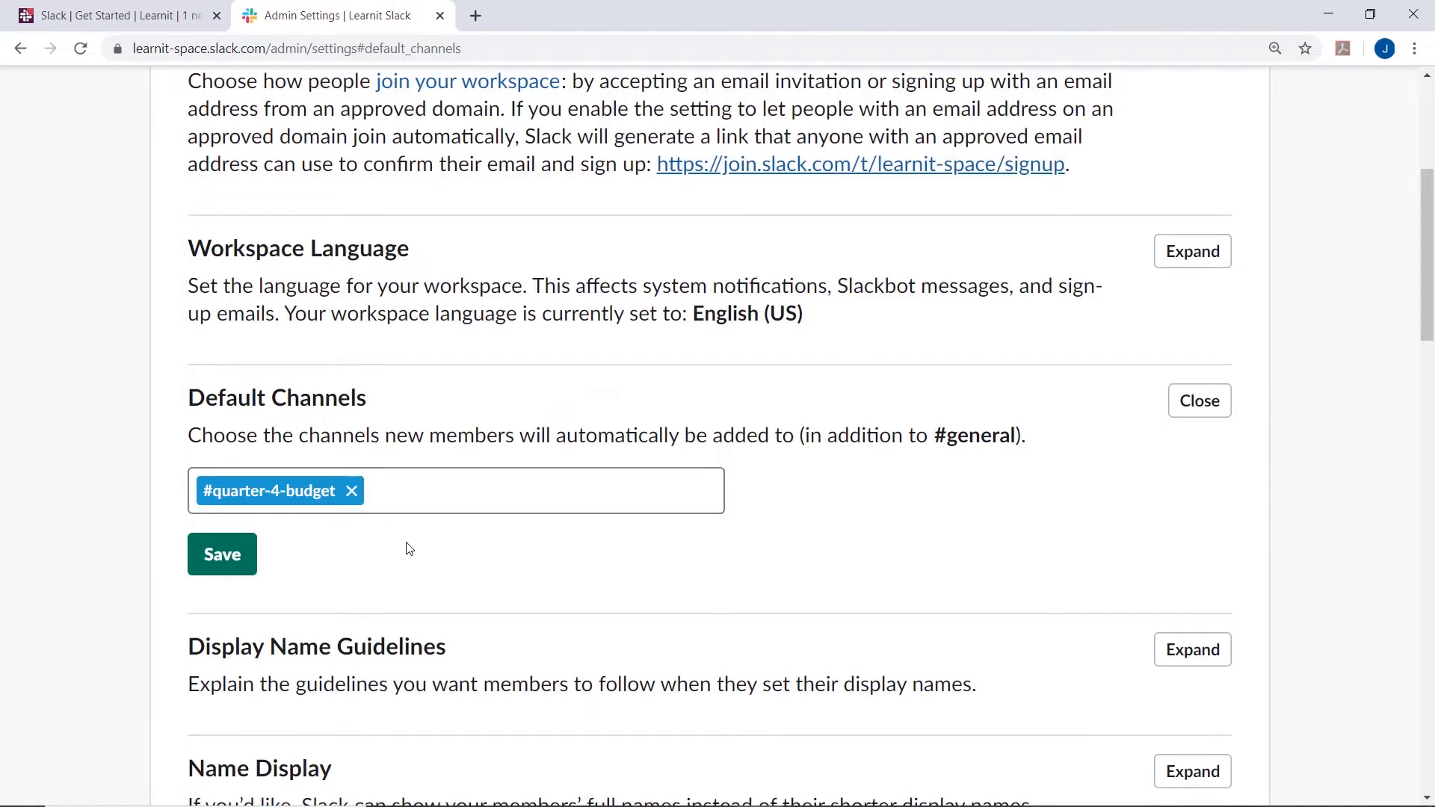
pyautogui.click(244, 567)
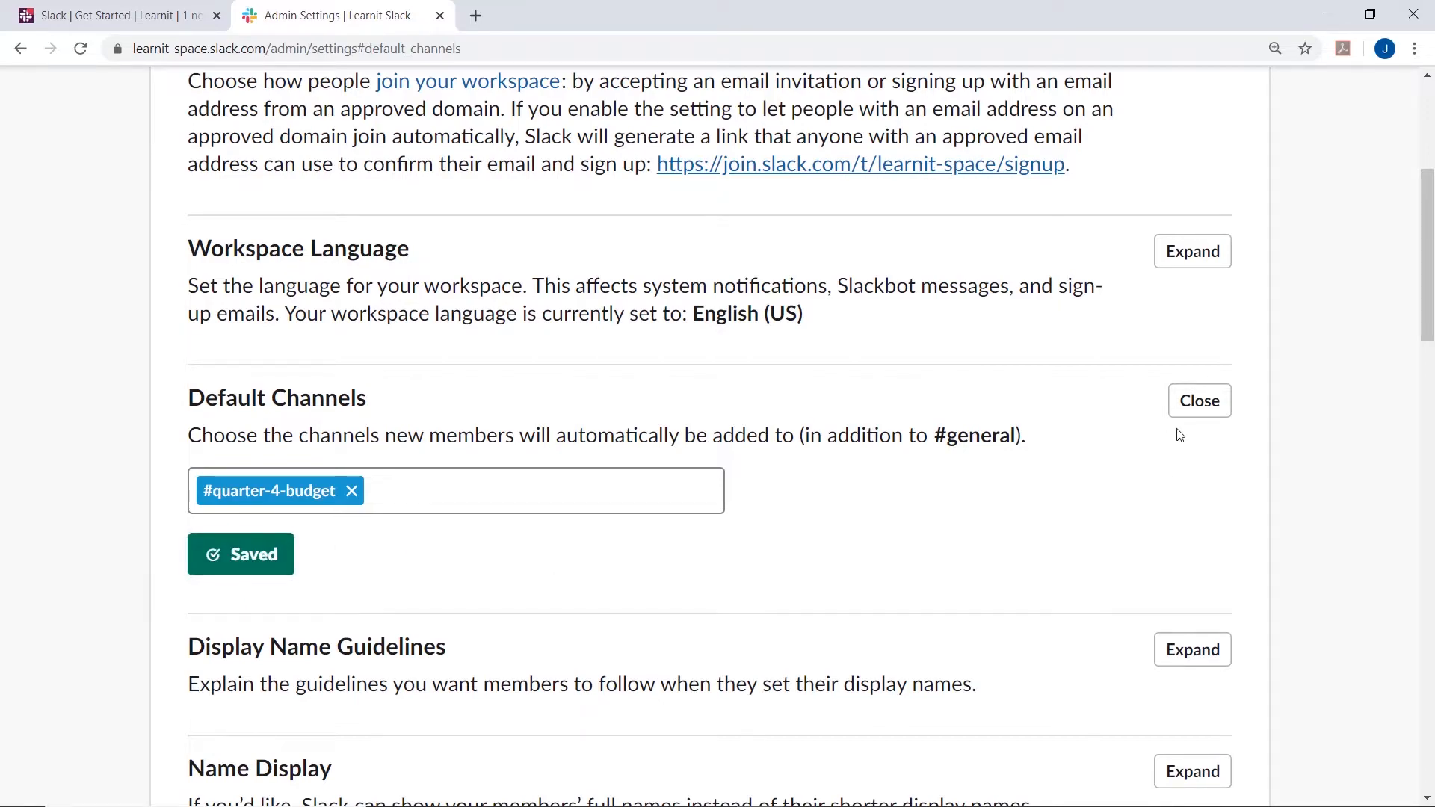
pyautogui.click(1190, 406)
pyautogui.scroll(-1, 1096, 443)
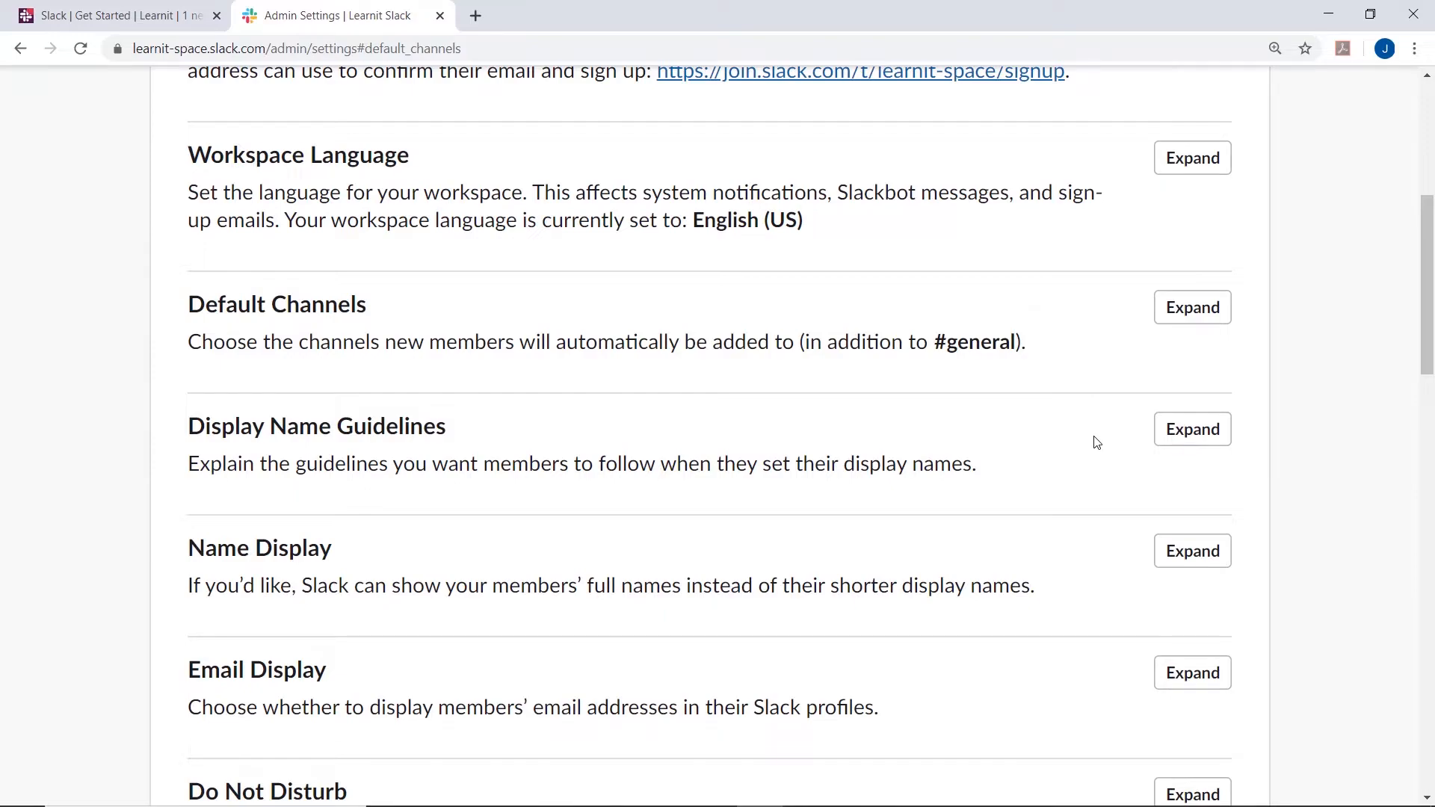
# - Save the custom display name guideline 'First Name and Last Name Required' and collapse the section
pyautogui.click(1157, 433)
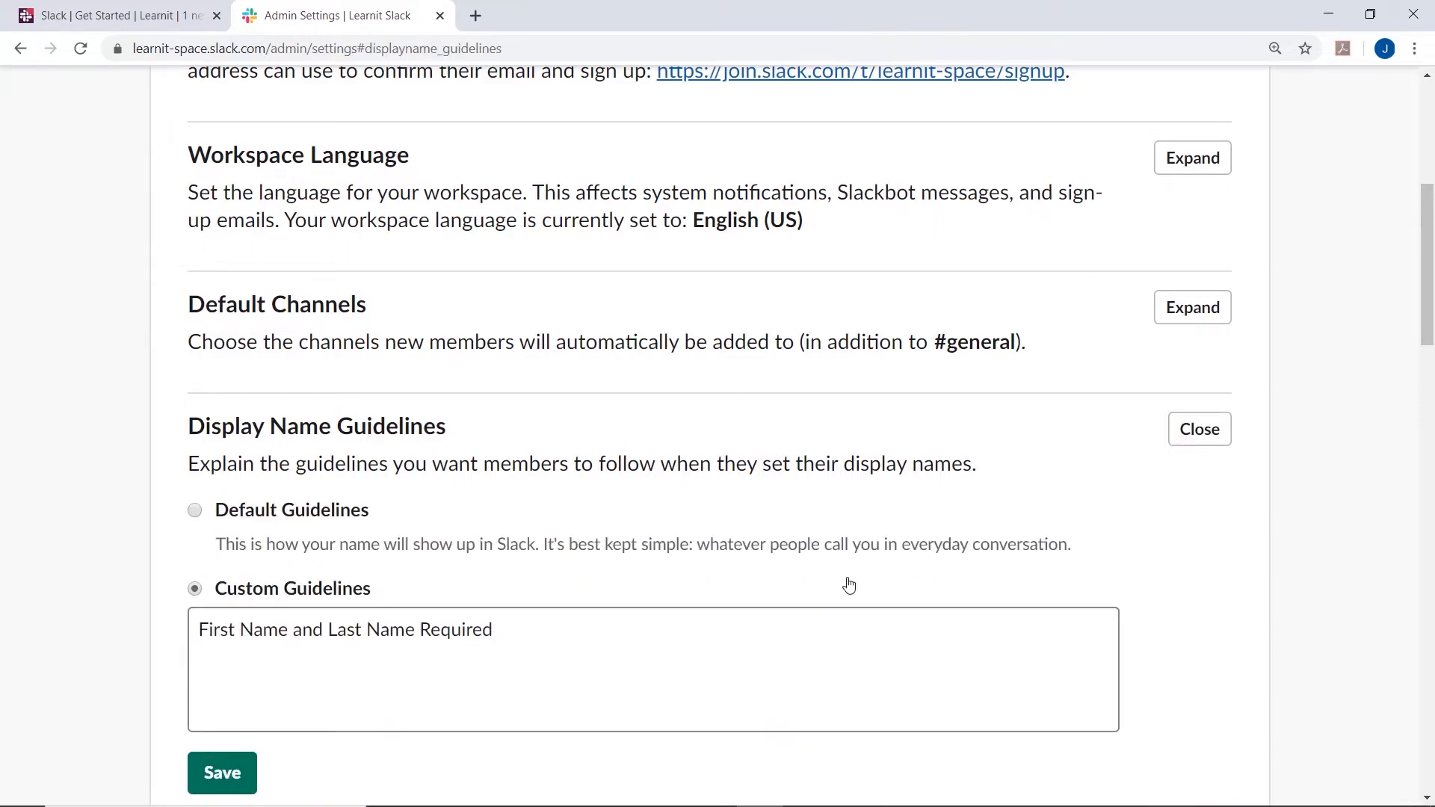
pyautogui.scroll(-1, 849, 585)
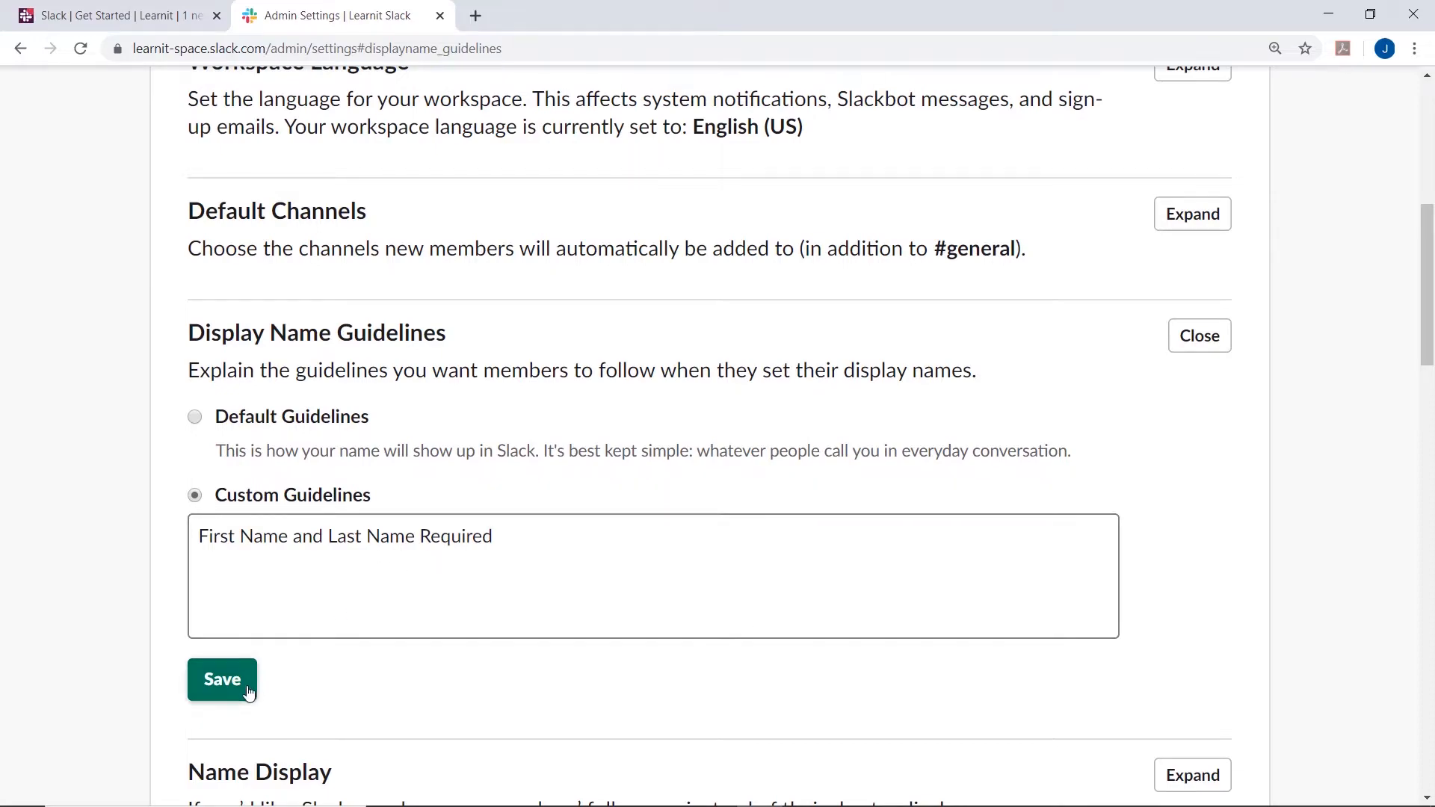
pyautogui.click(289, 684)
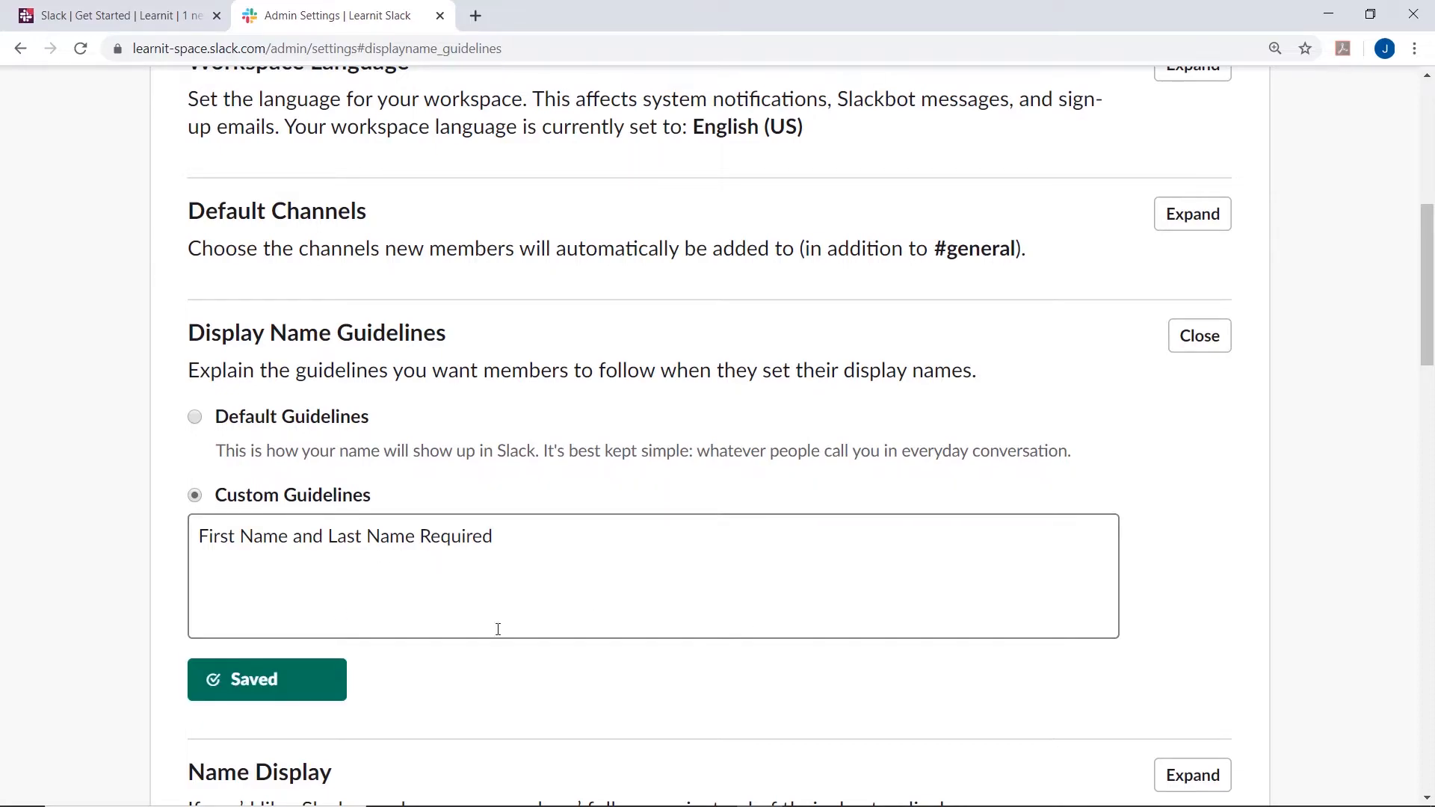
pyautogui.click(1196, 355)
pyautogui.scroll(-1, 1195, 357)
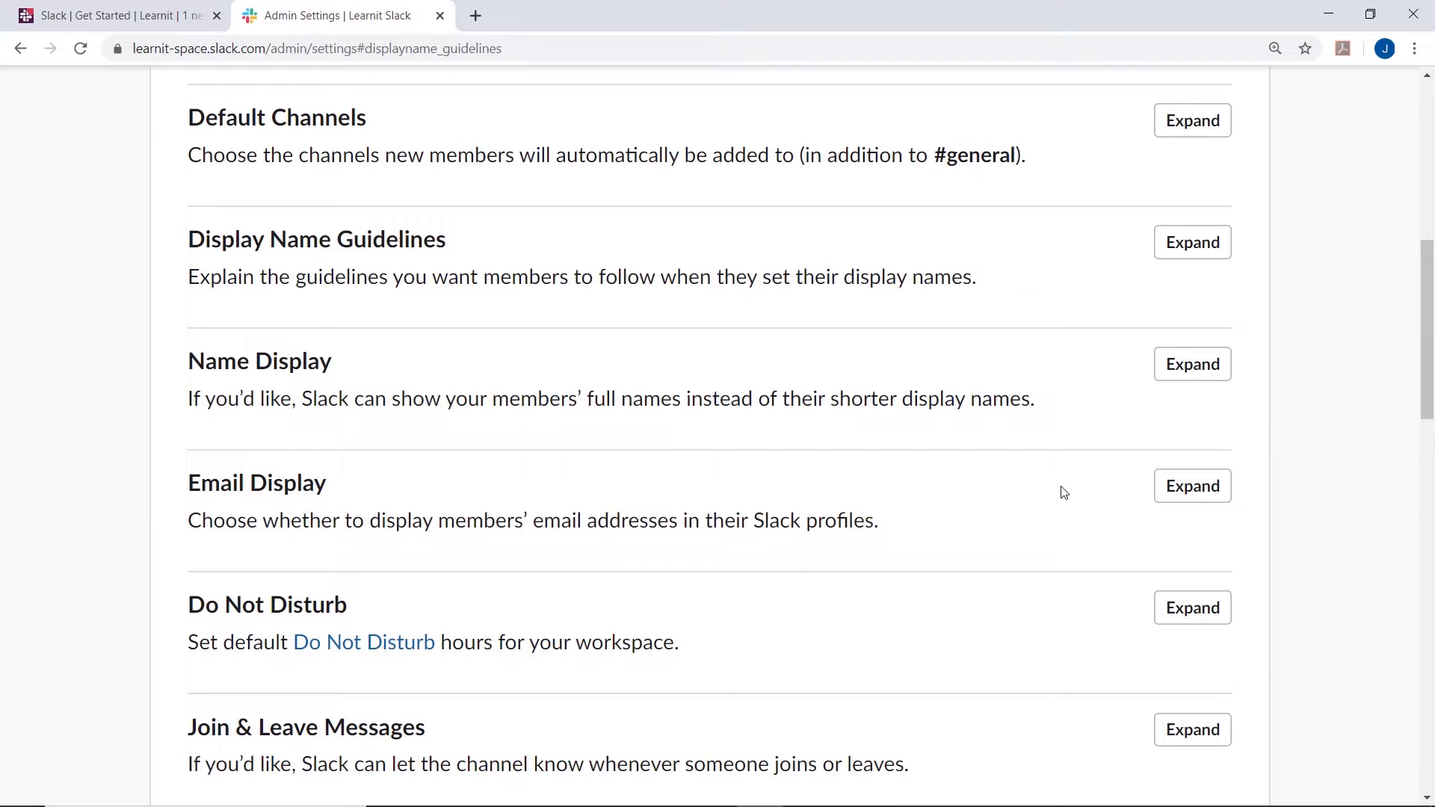
pyautogui.scroll(-2, 1063, 492)
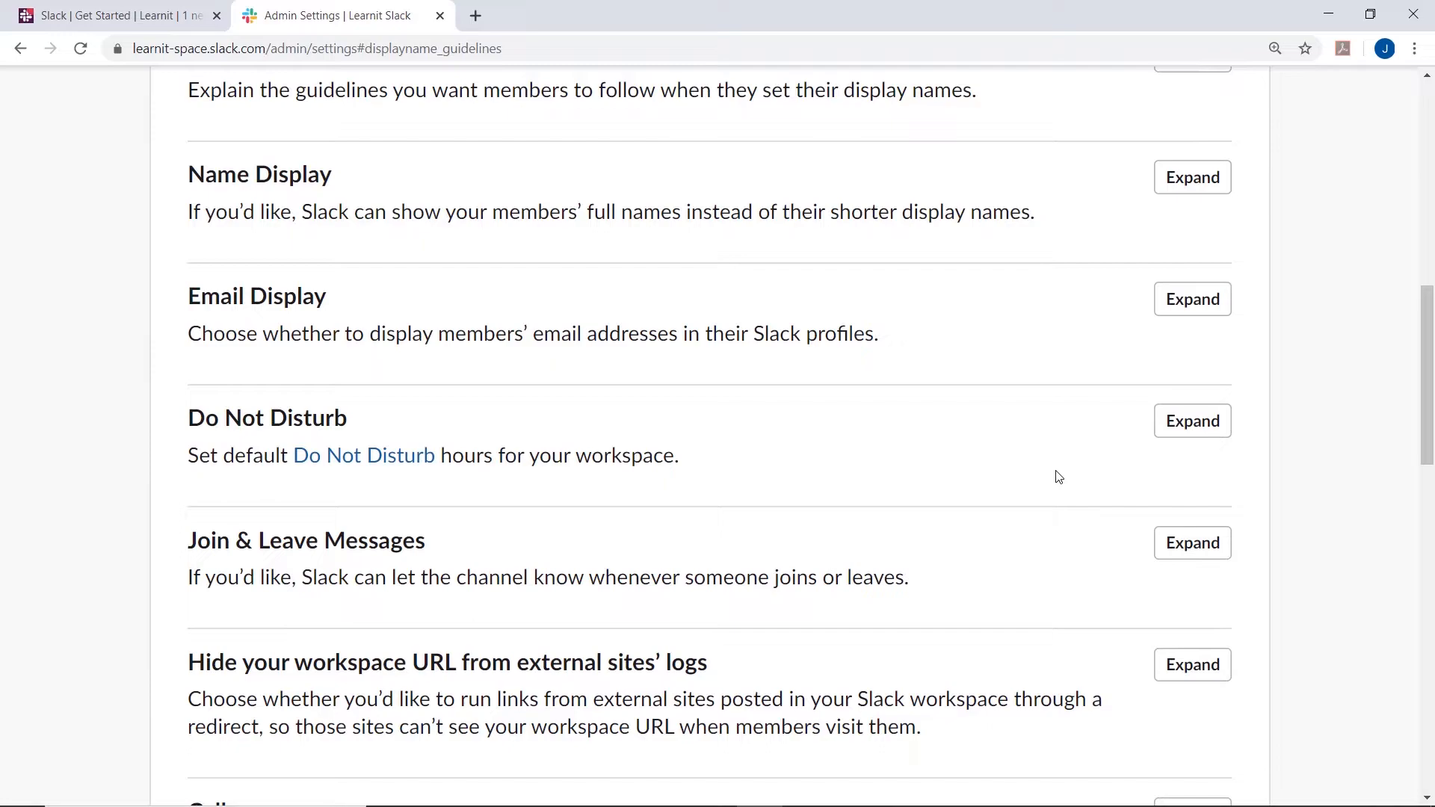
pyautogui.scroll(-1, 1046, 518)
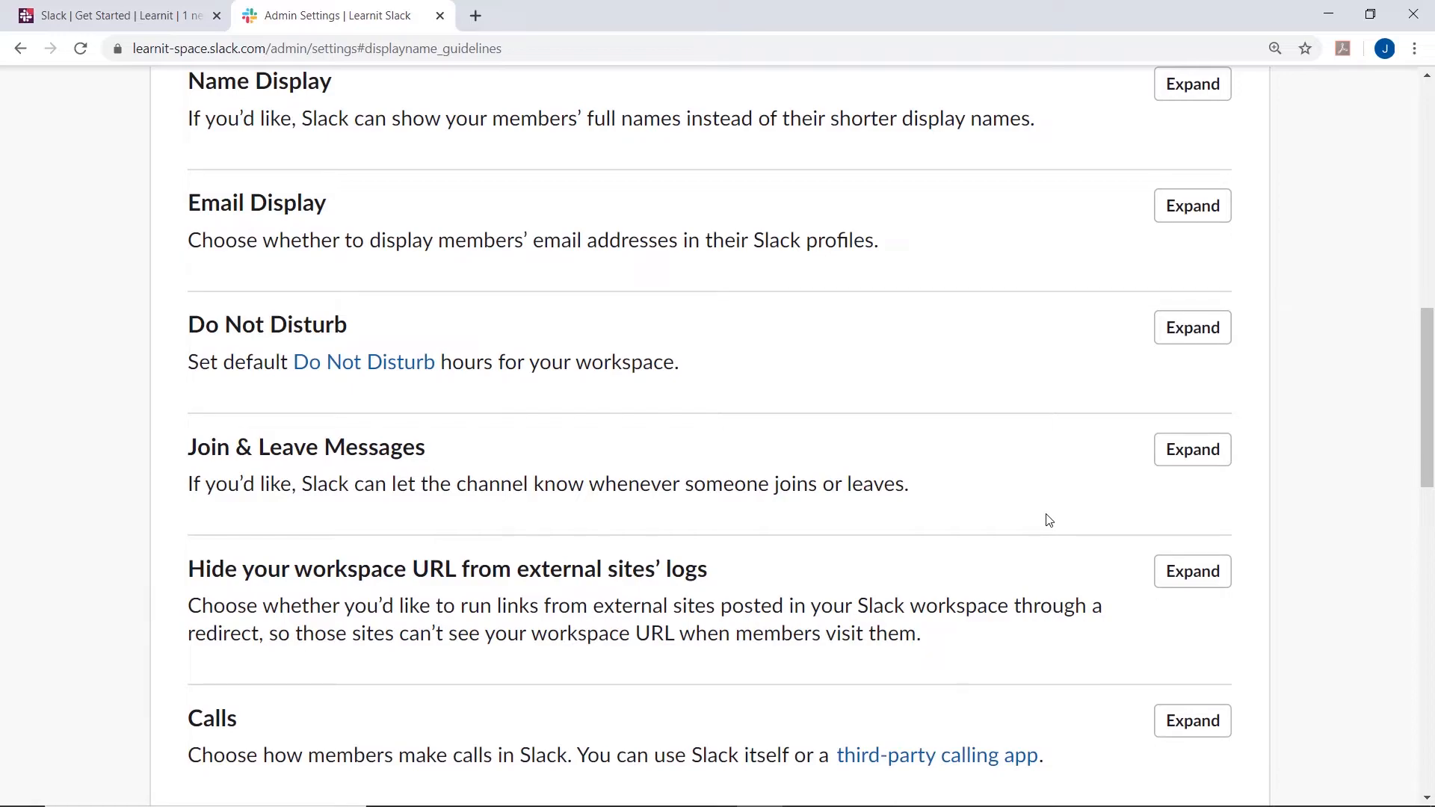
# - Review the Join & Leave Messages and Hide workspace URL settings without changing them
pyautogui.click(1157, 454)
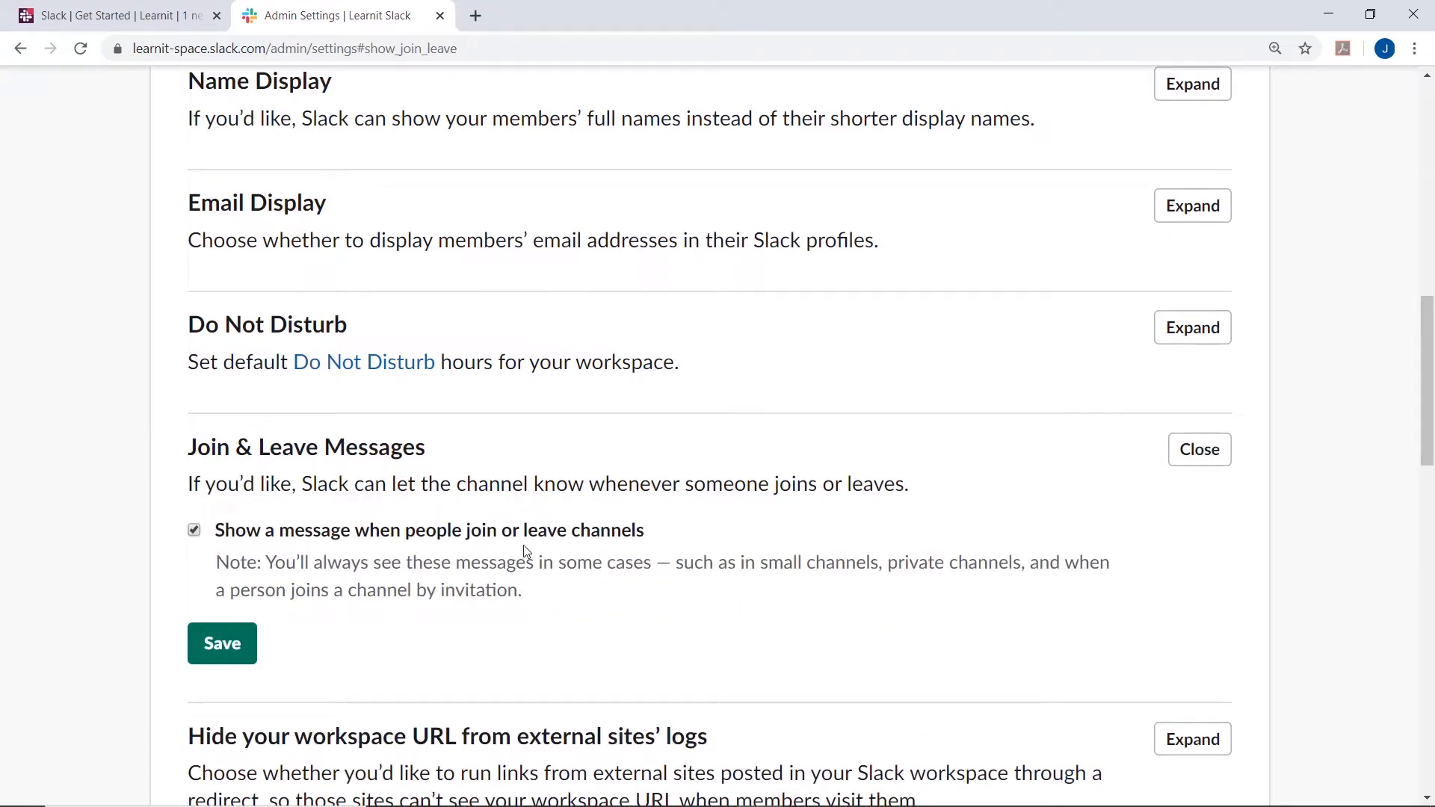
pyautogui.click(1177, 459)
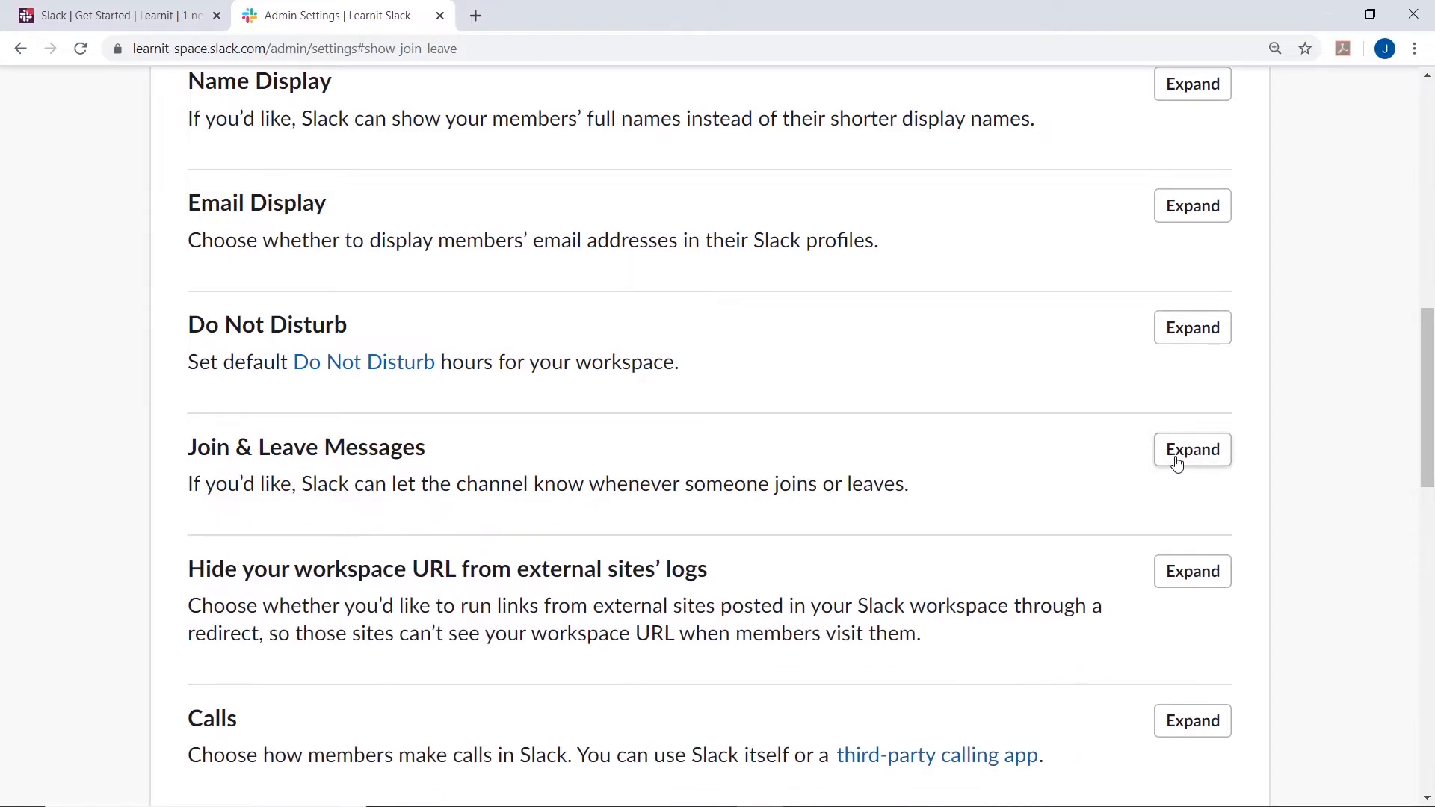
pyautogui.scroll(-3, 1176, 464)
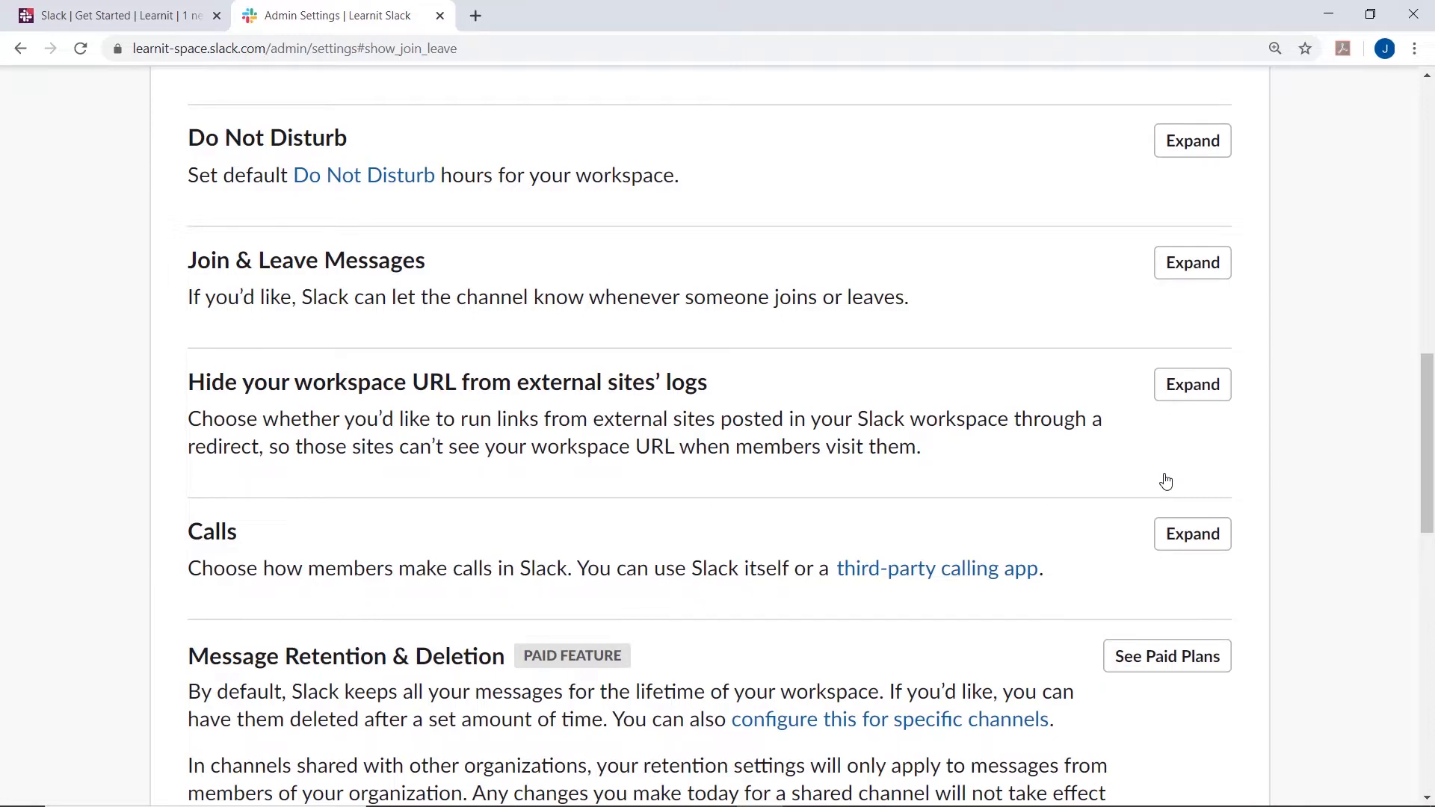
pyautogui.click(1193, 384)
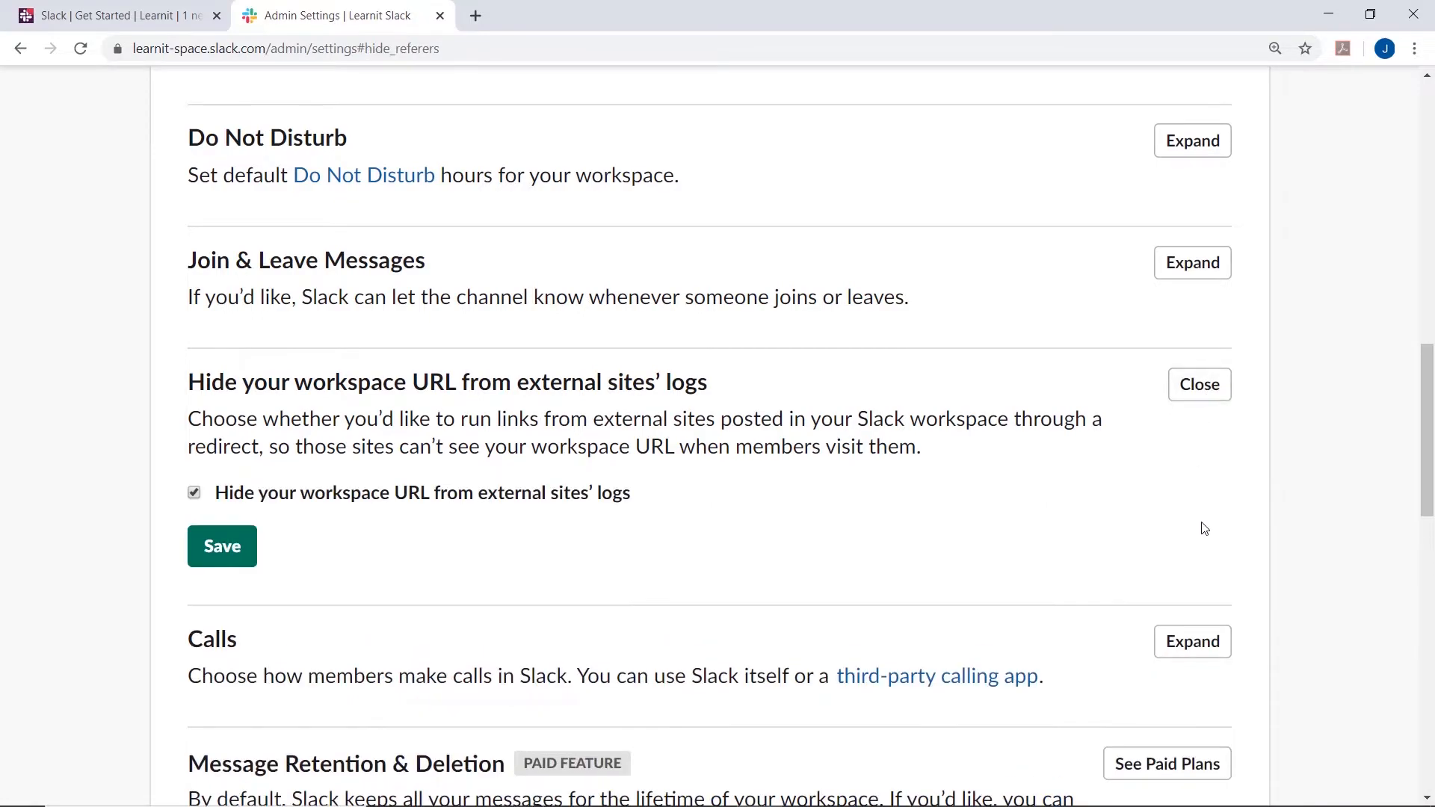
pyautogui.click(1190, 387)
pyautogui.scroll(-3, 1187, 388)
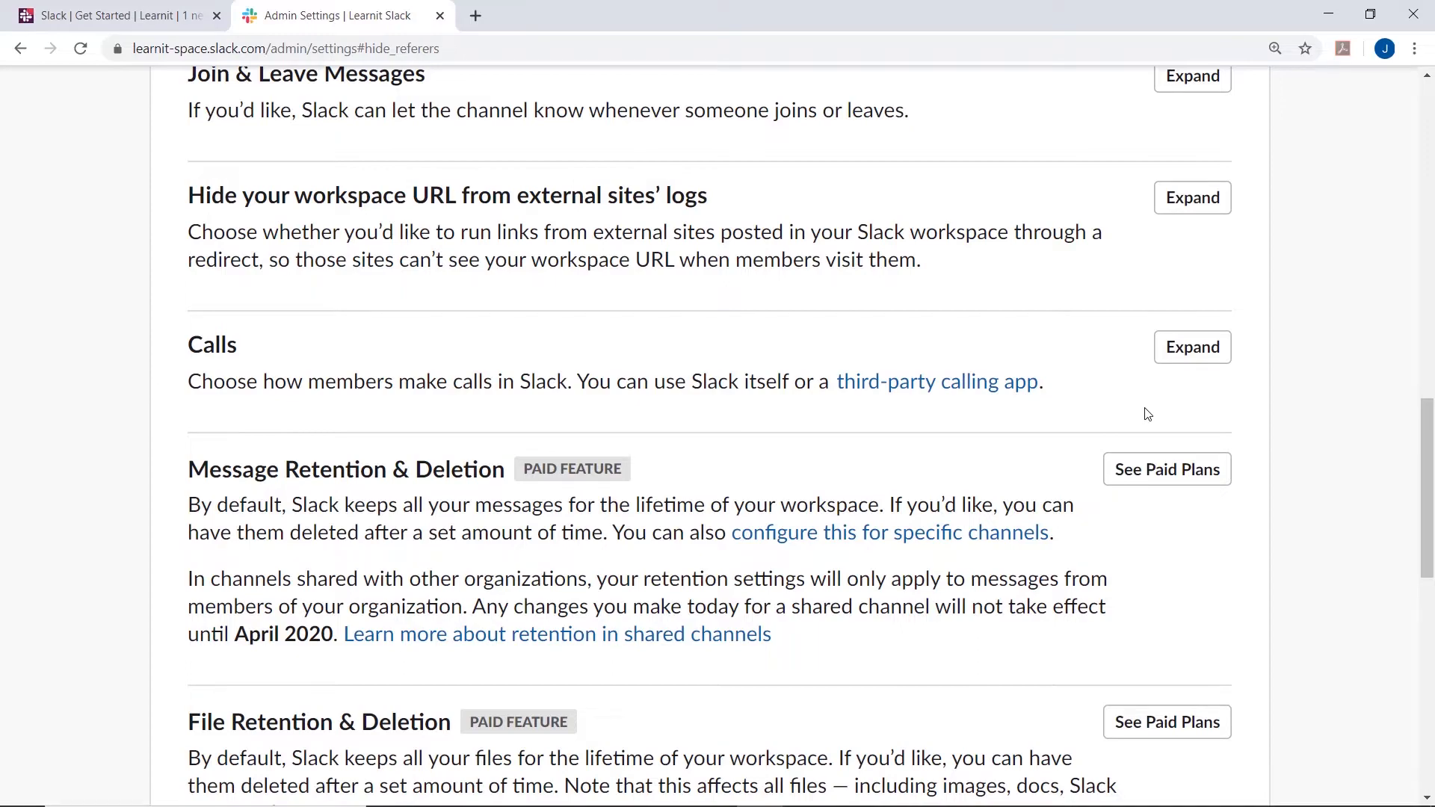
# - Save the Calls setting with Allow video calls in Slack kept checked
pyautogui.click(1169, 356)
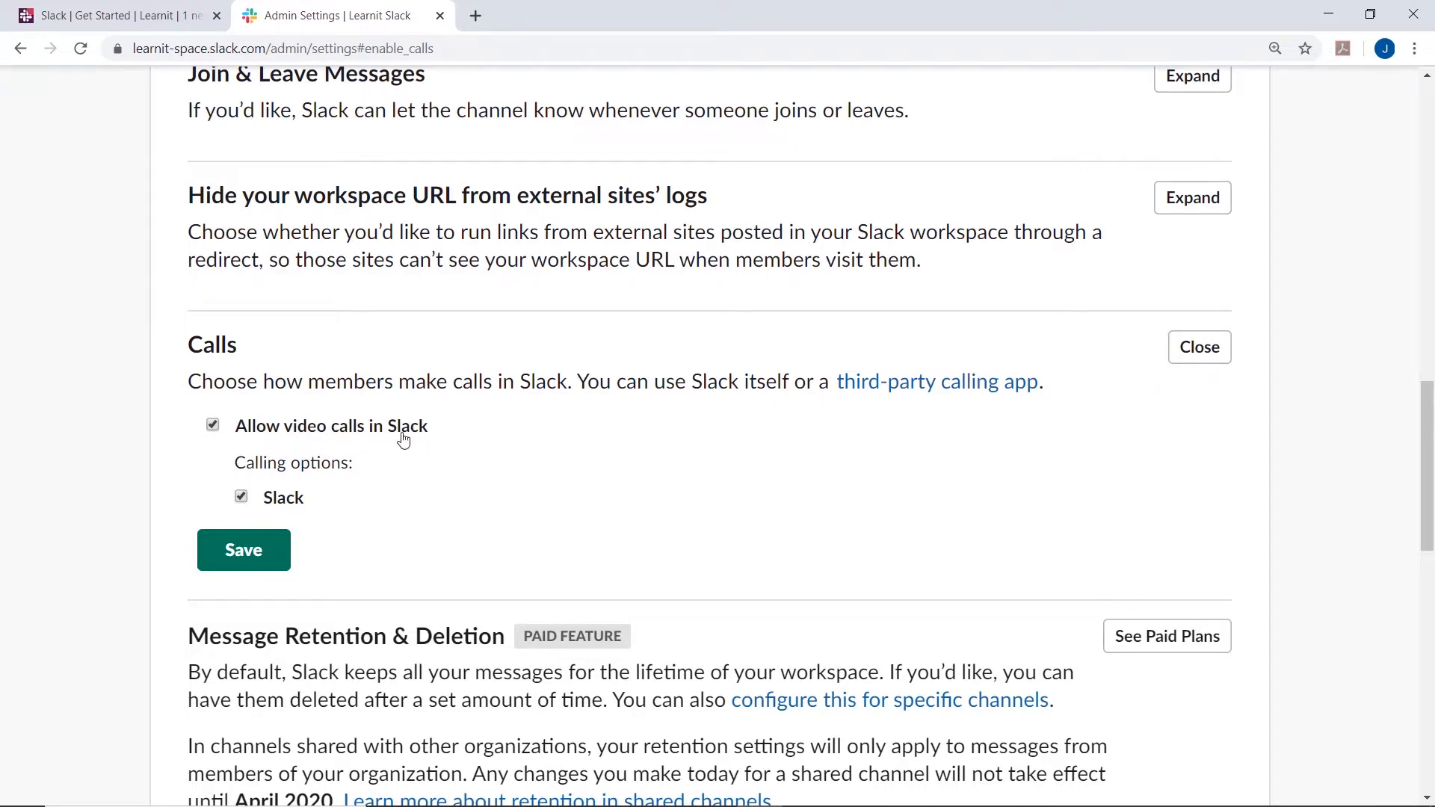
pyautogui.click(264, 562)
pyautogui.click(1202, 356)
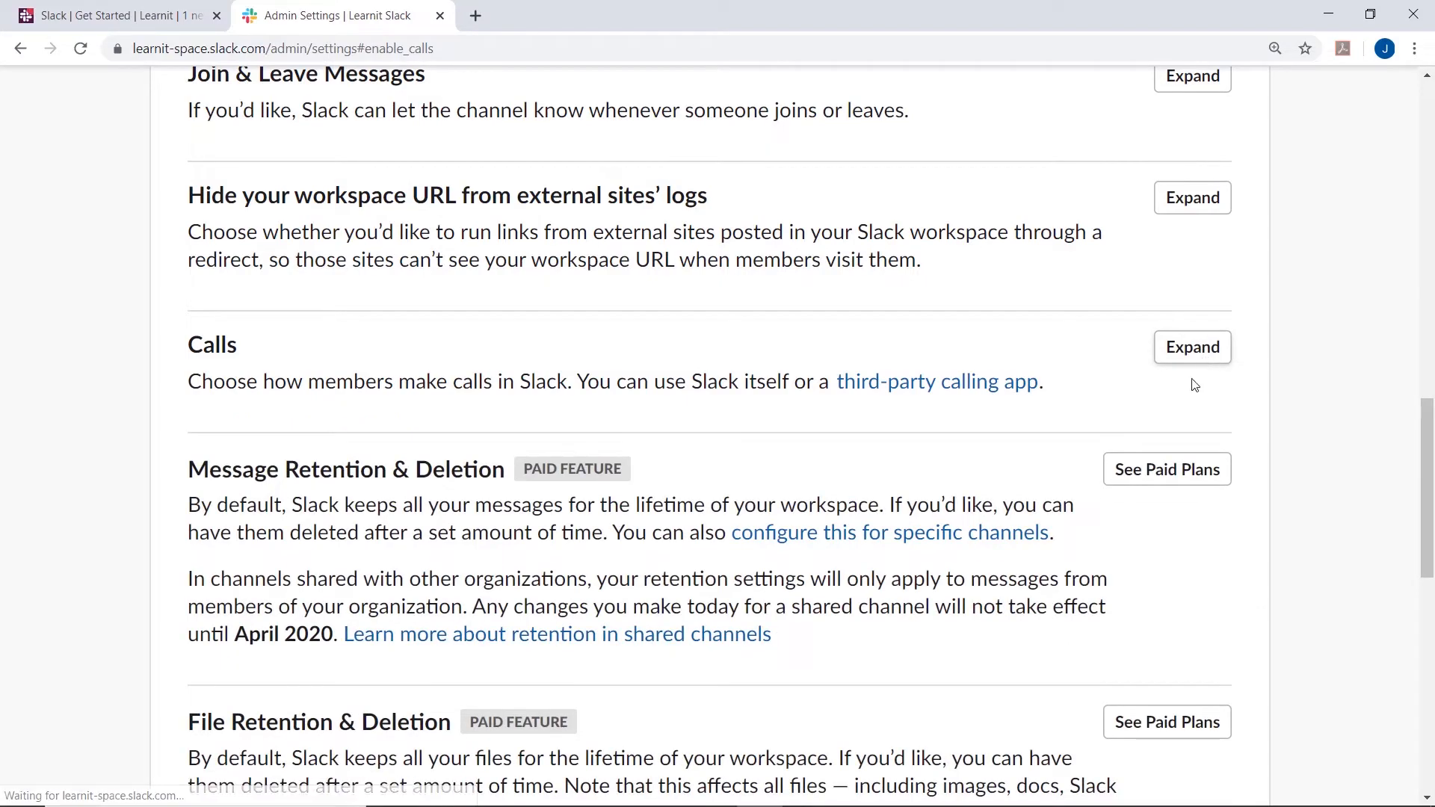
pyautogui.scroll(-3, 1183, 411)
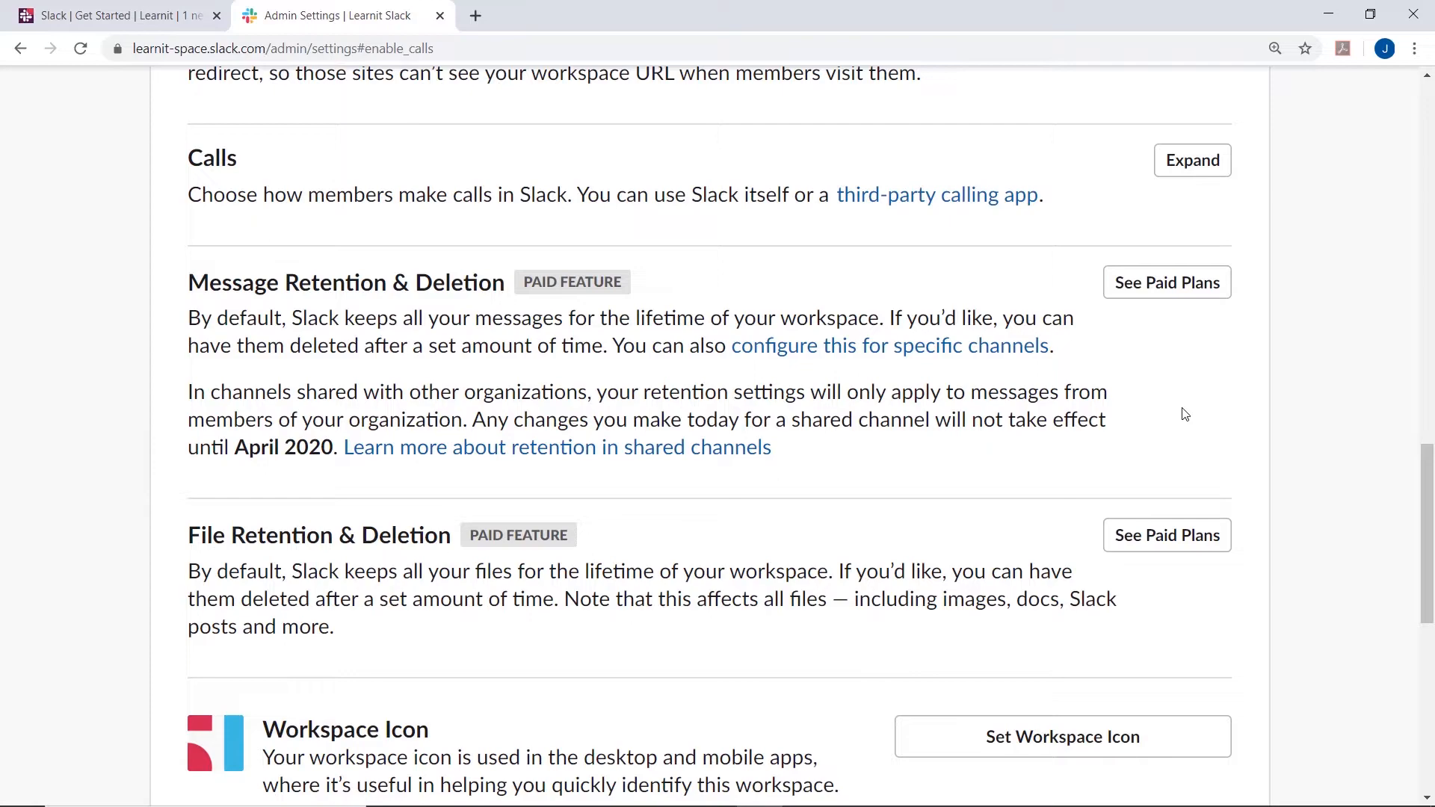
pyautogui.click(1168, 298)
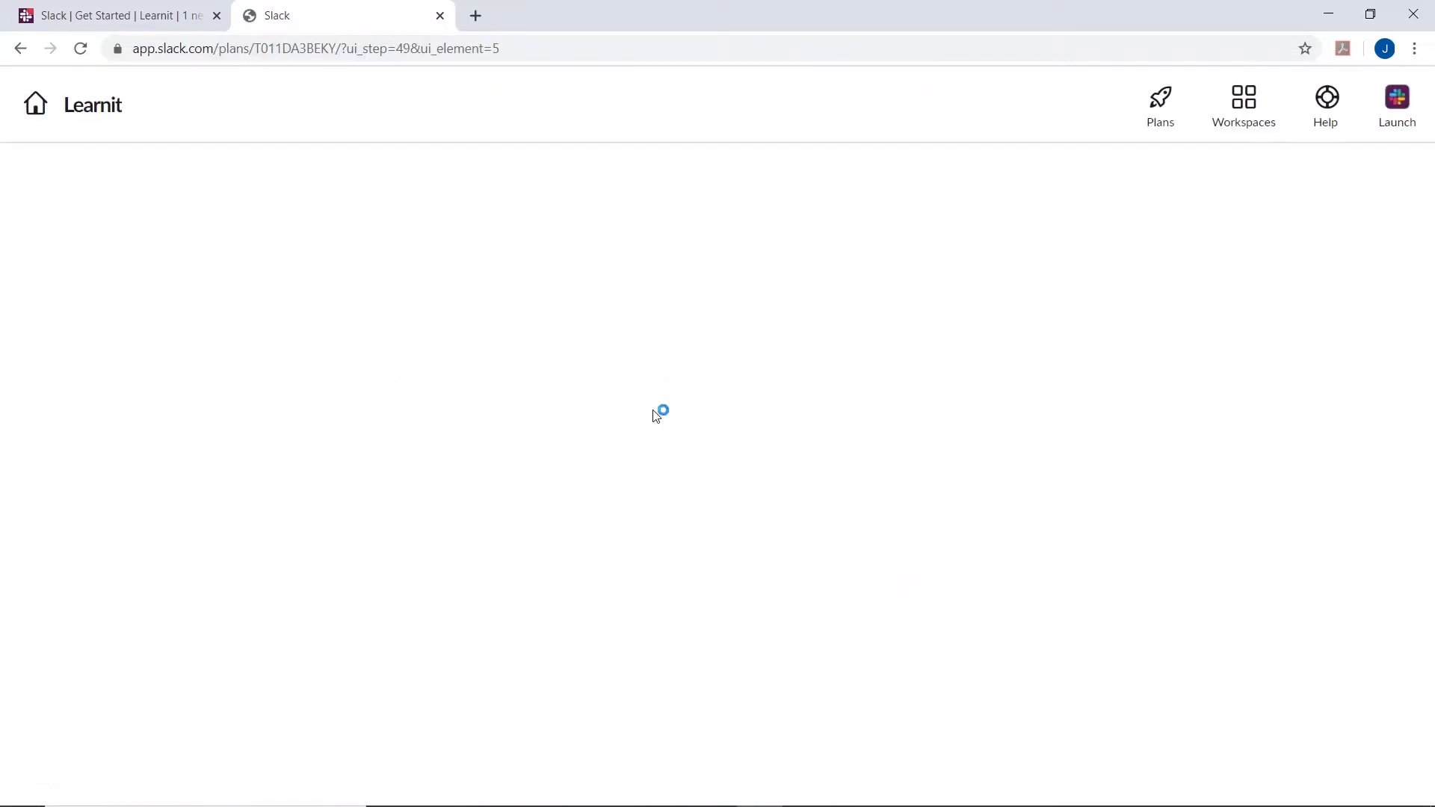
pyautogui.scroll(-3, 525, 380)
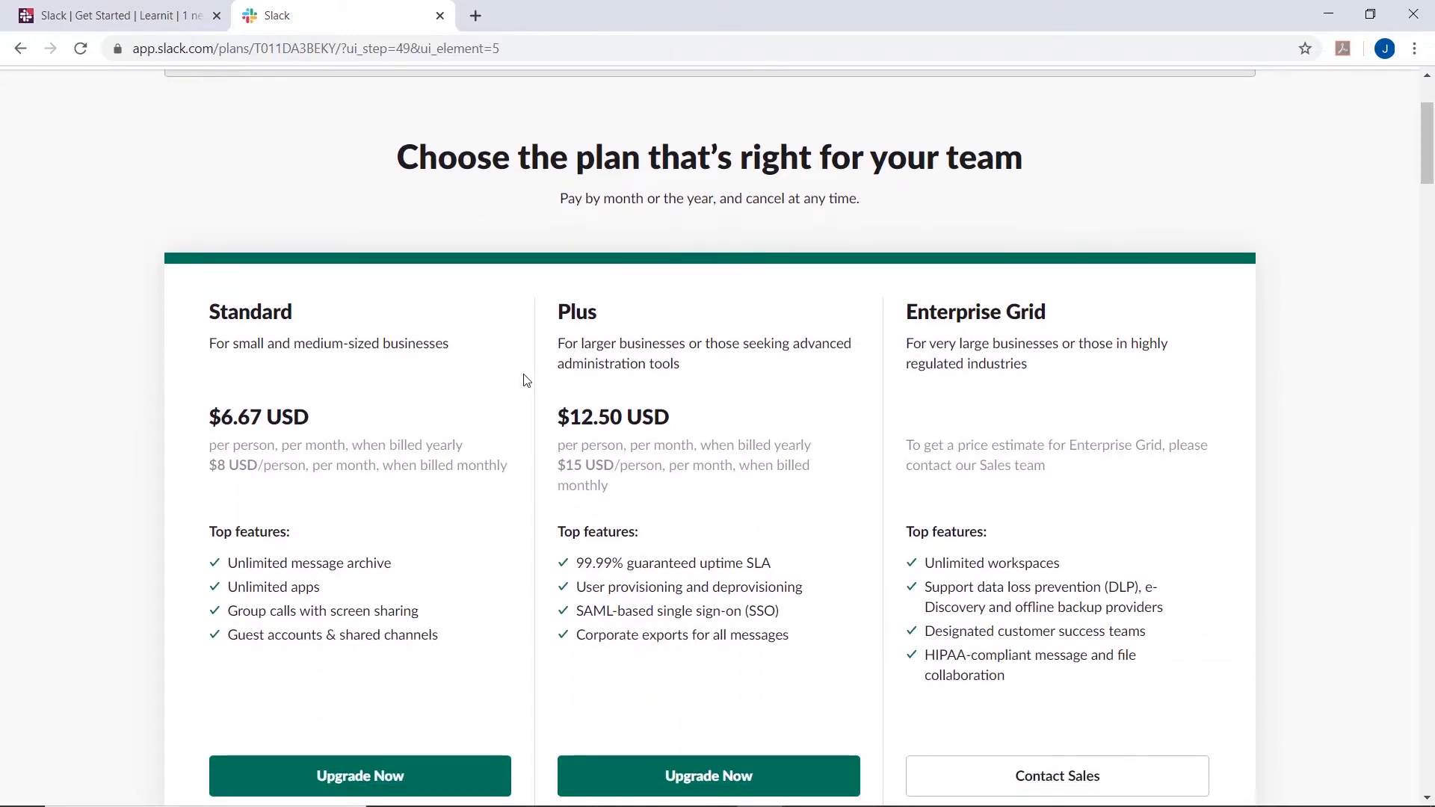
pyautogui.scroll(3, 525, 379)
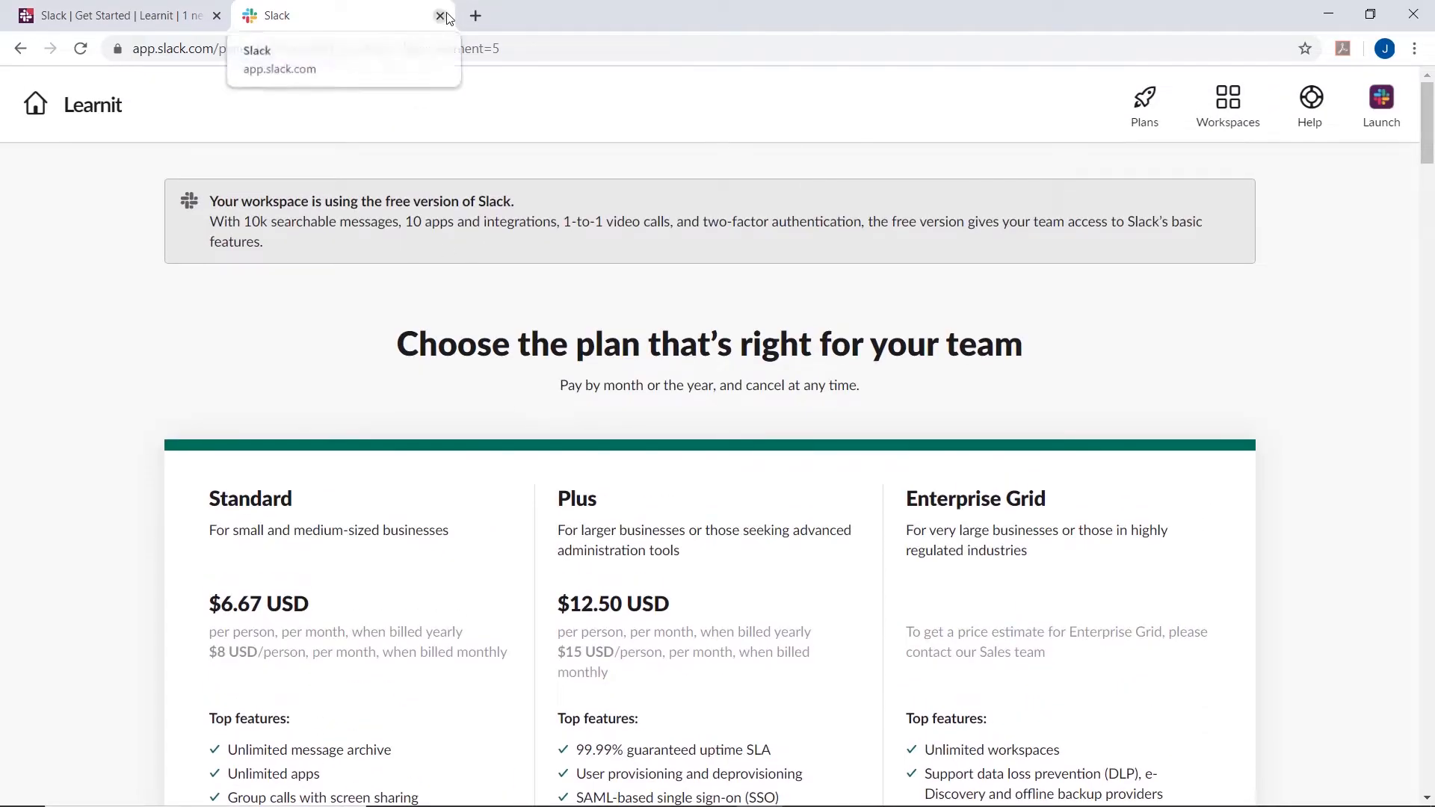
pyautogui.click(439, 15)
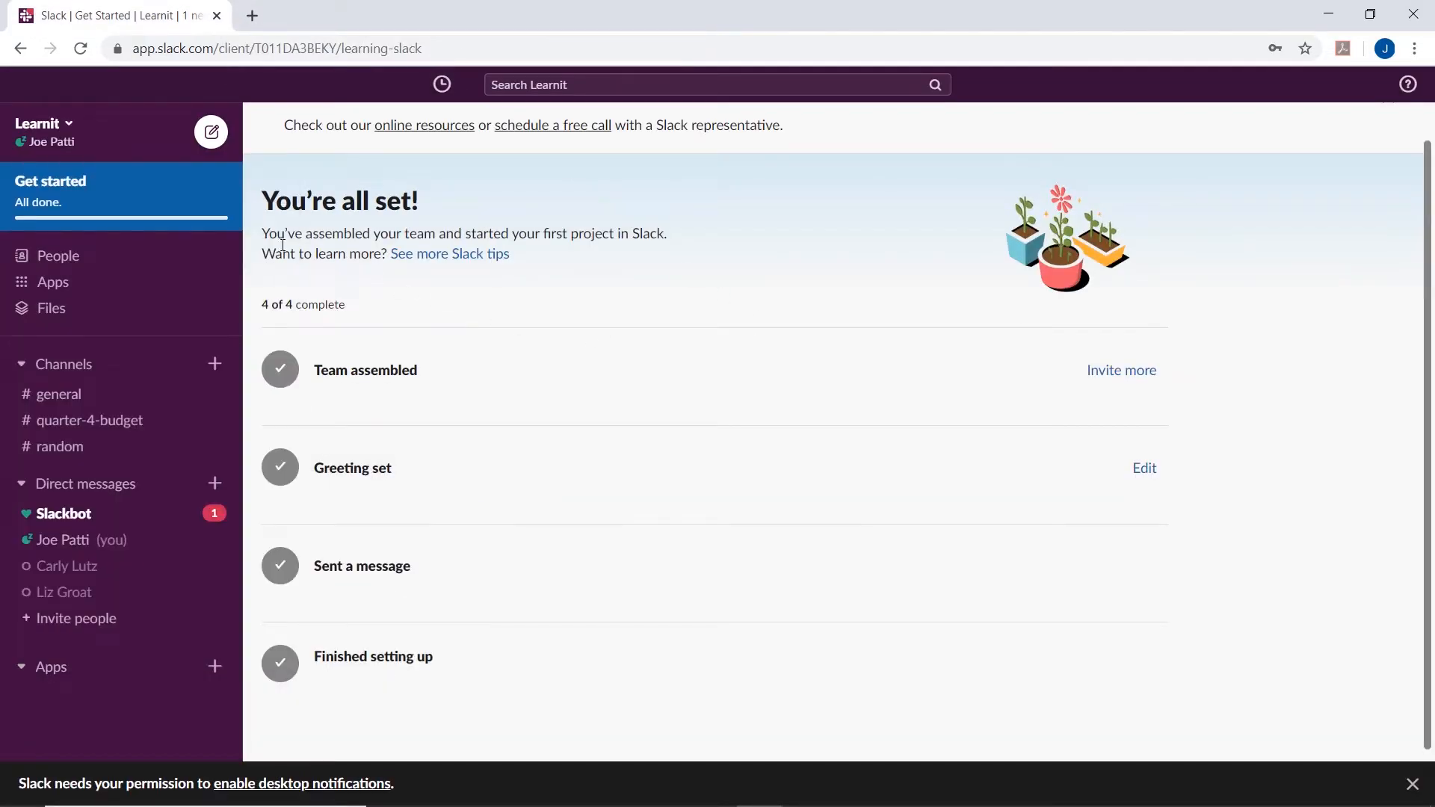
pyautogui.click(64, 149)
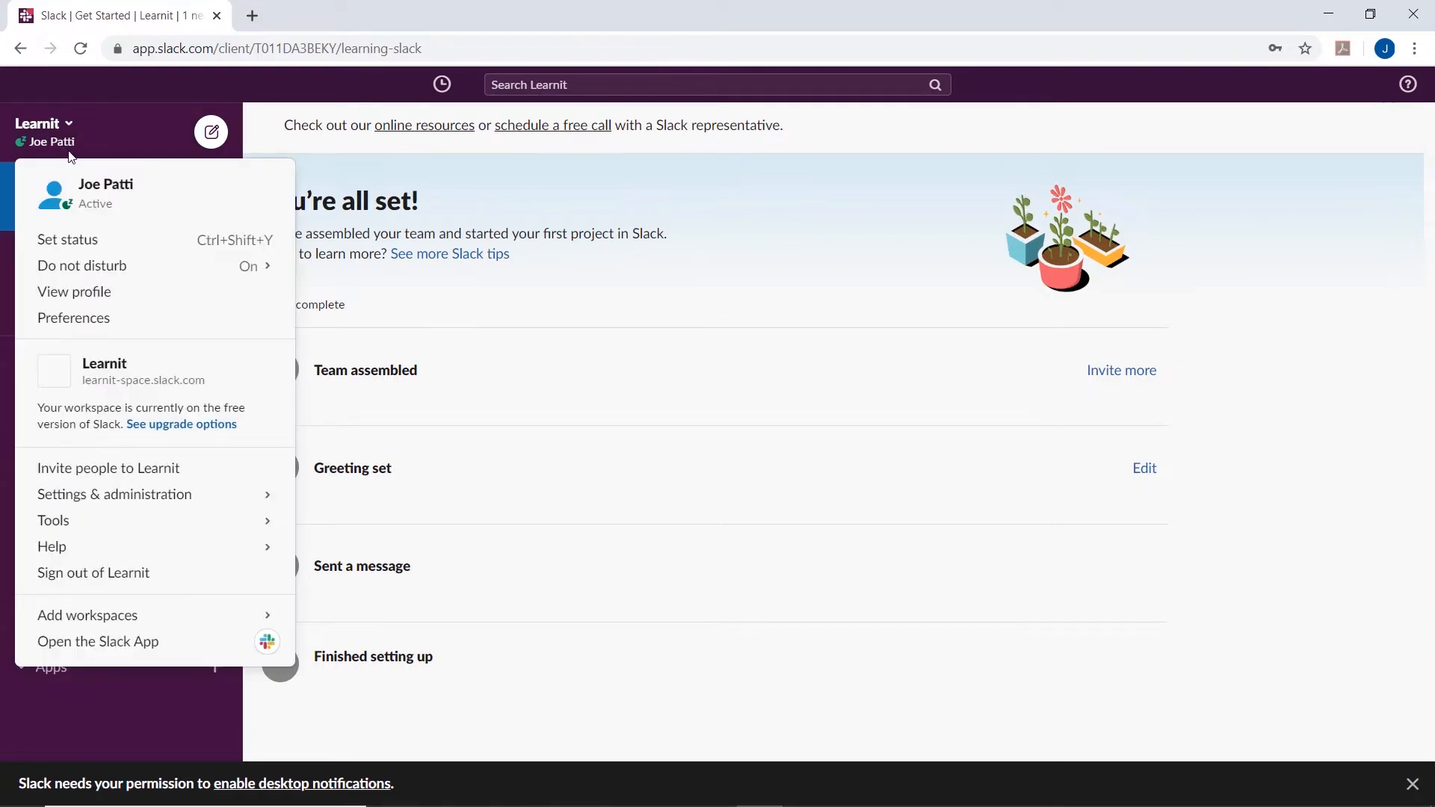
pyautogui.moveTo(233, 494)
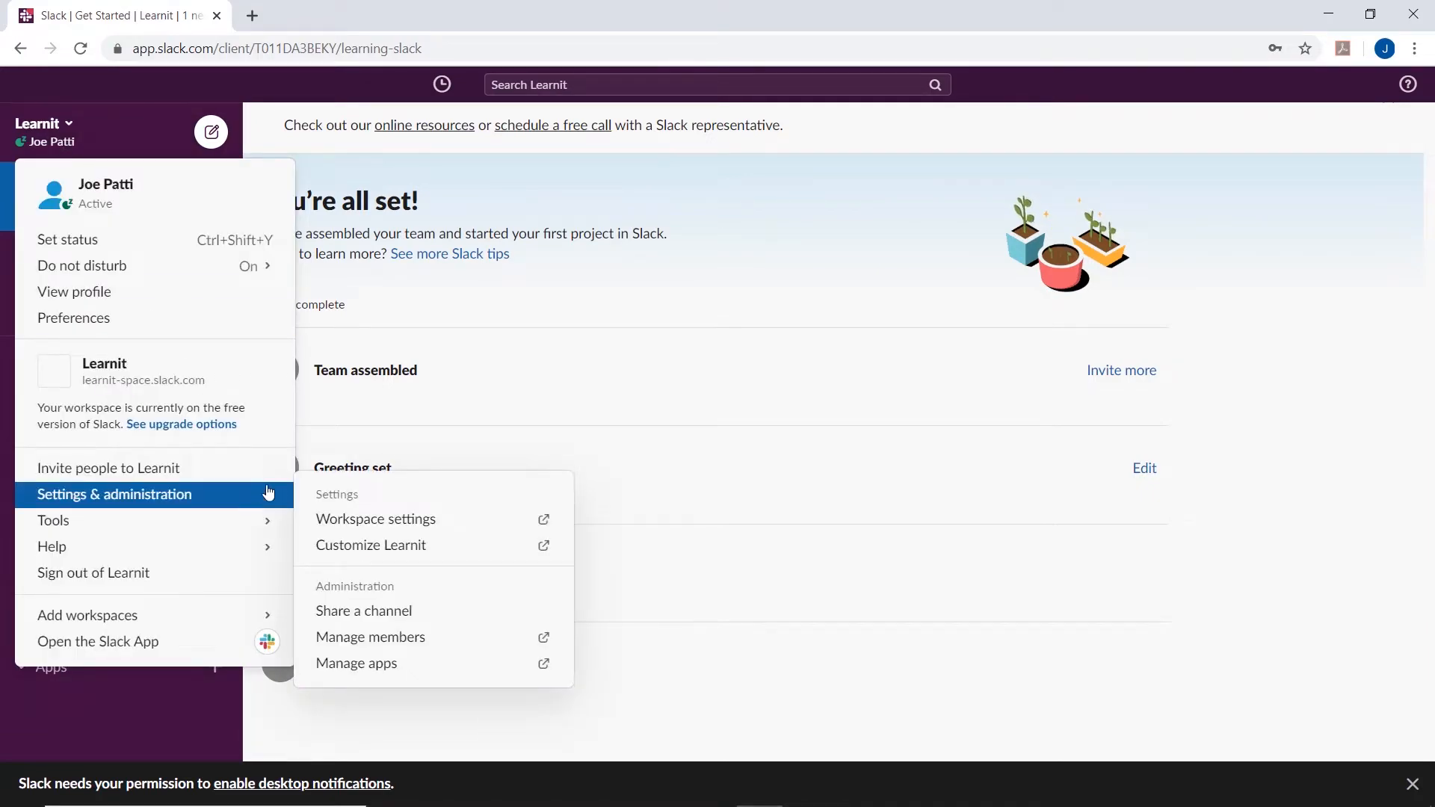
pyautogui.click(337, 518)
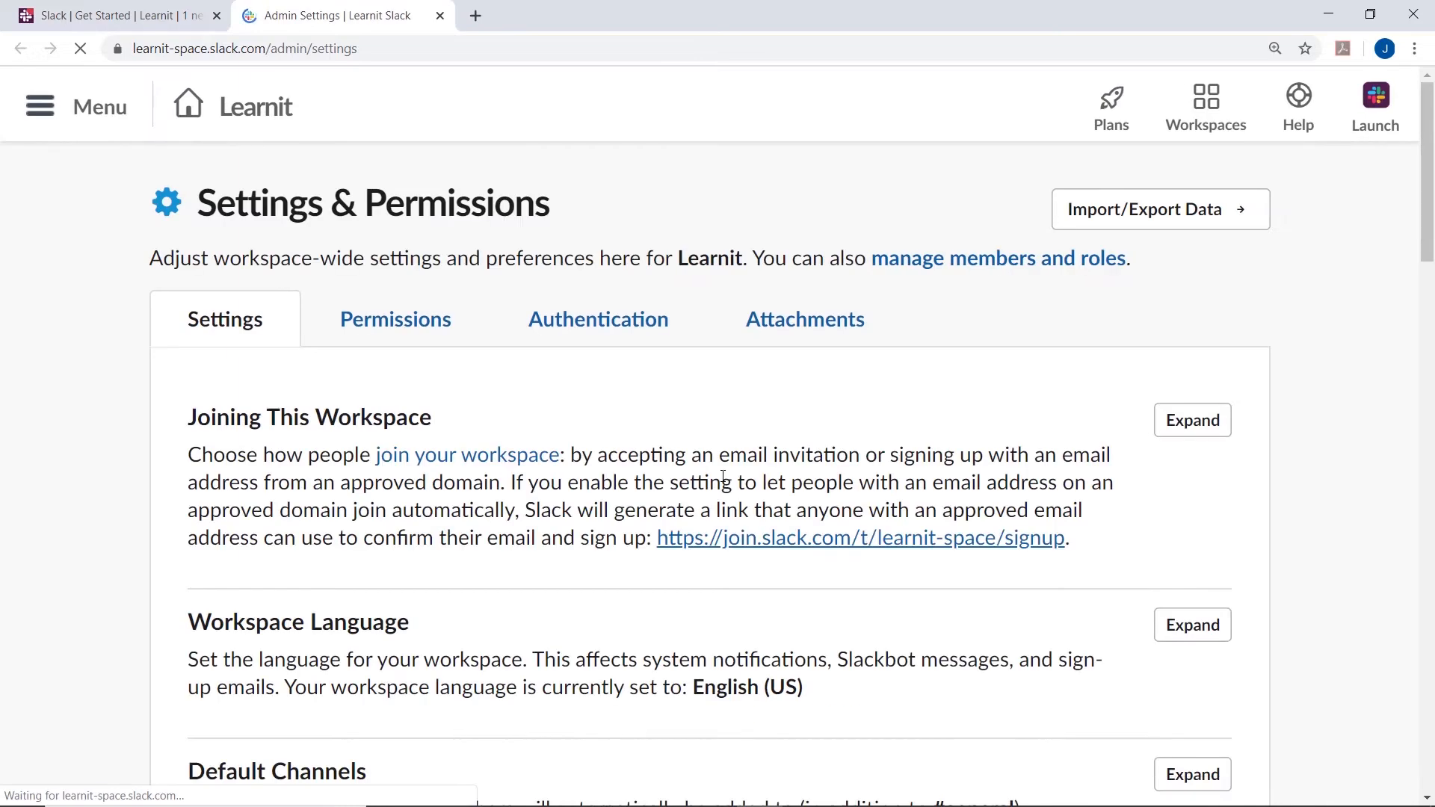
pyautogui.scroll(-15, 721, 476)
pyautogui.scroll(-4, 724, 482)
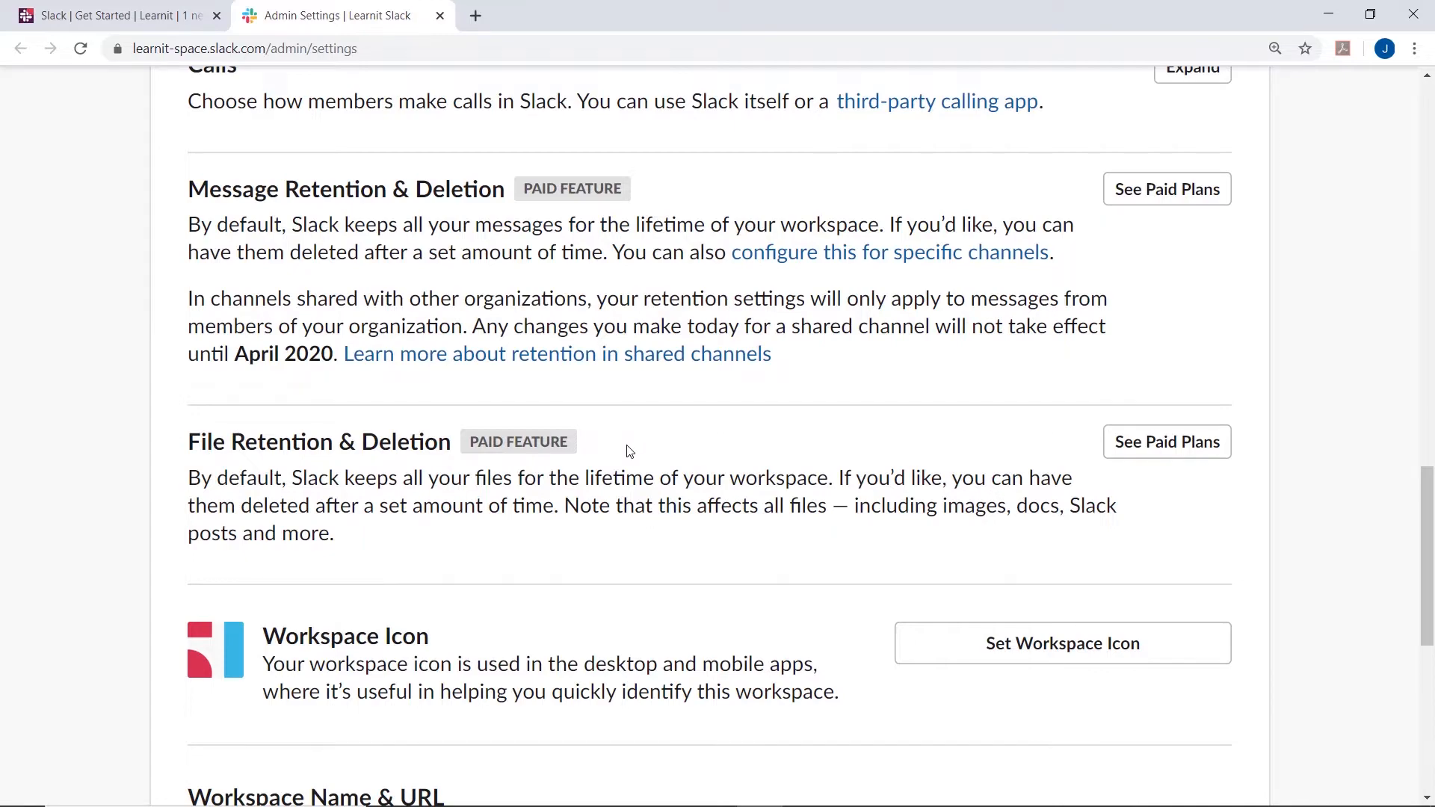
pyautogui.scroll(-3, 913, 482)
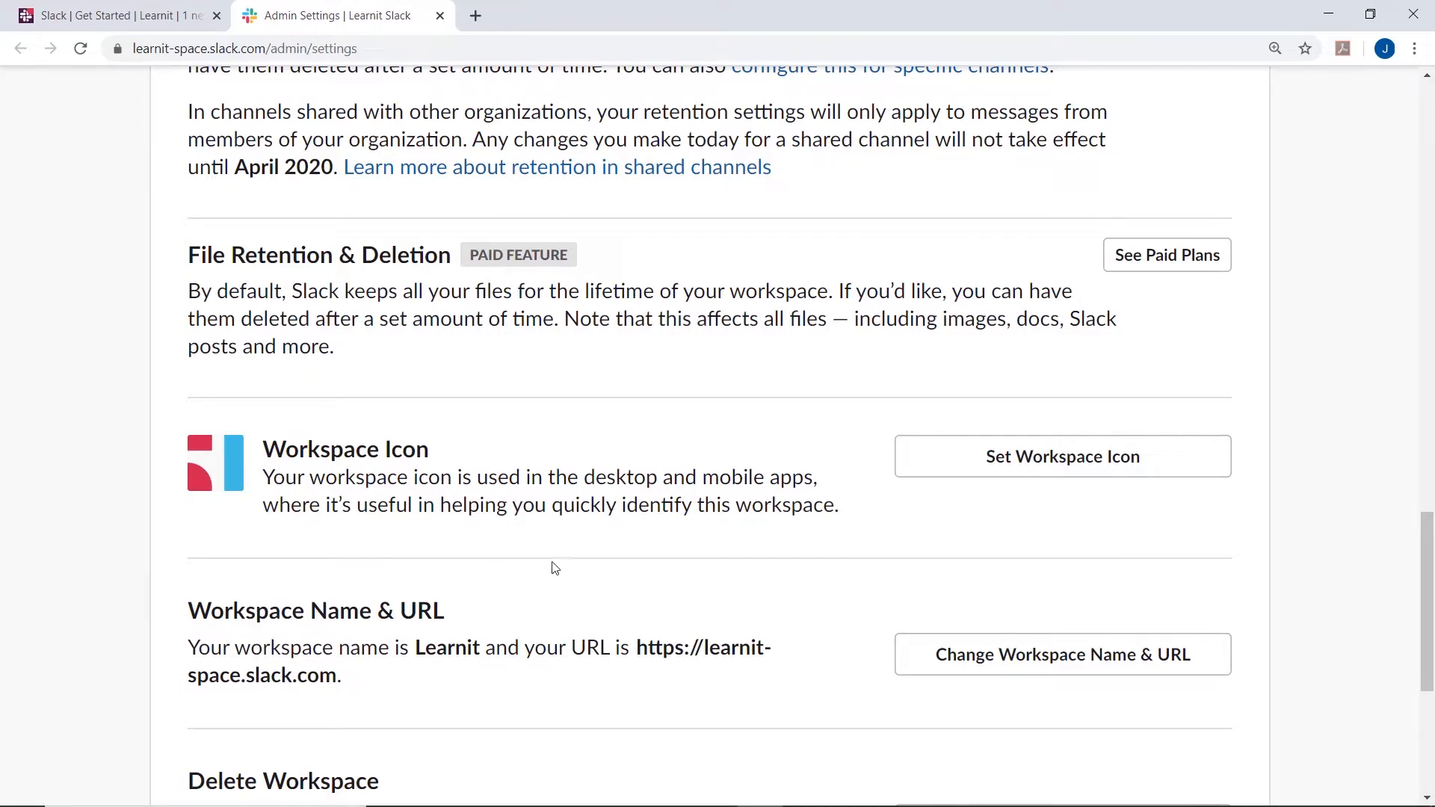
pyautogui.click(1116, 478)
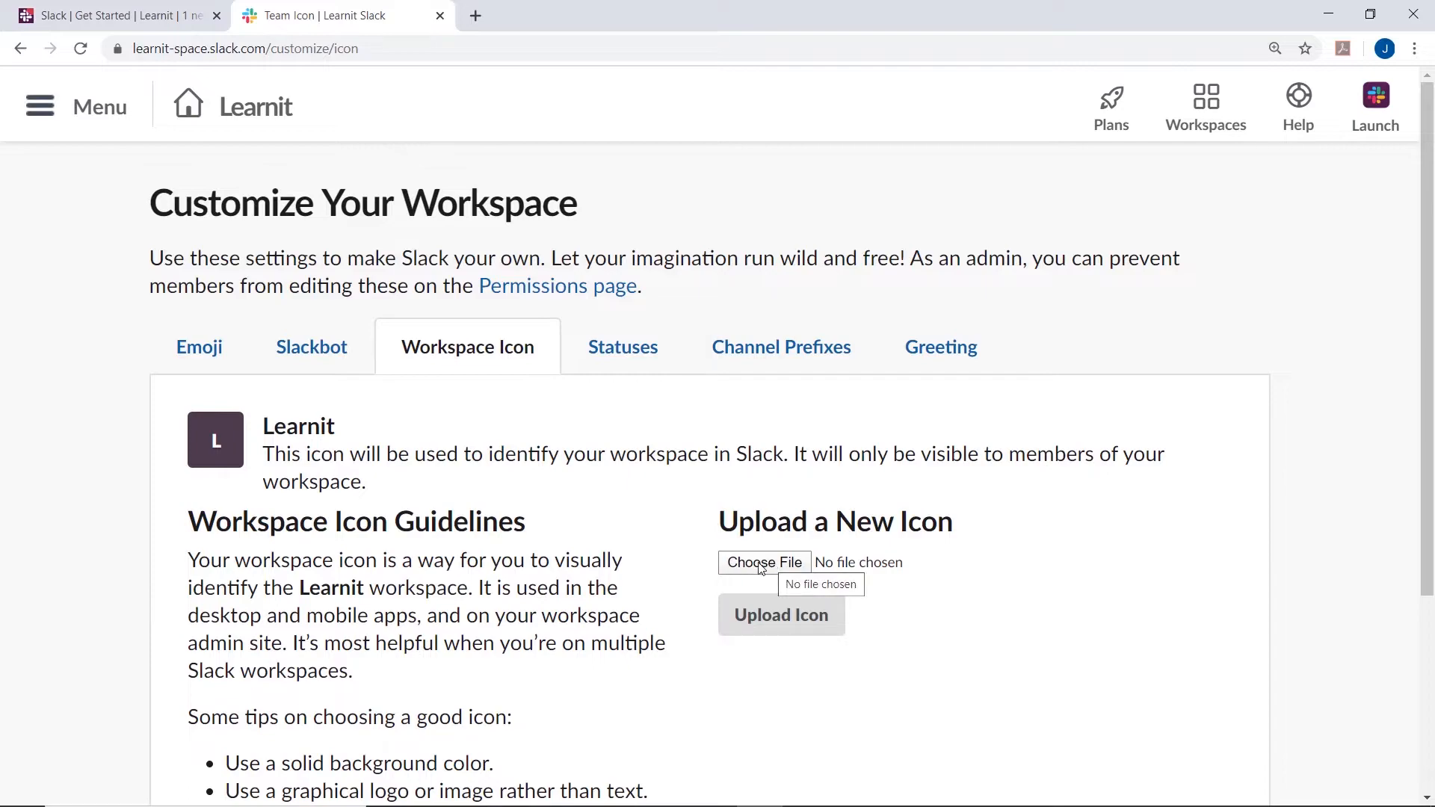
pyautogui.scroll(-2, 760, 568)
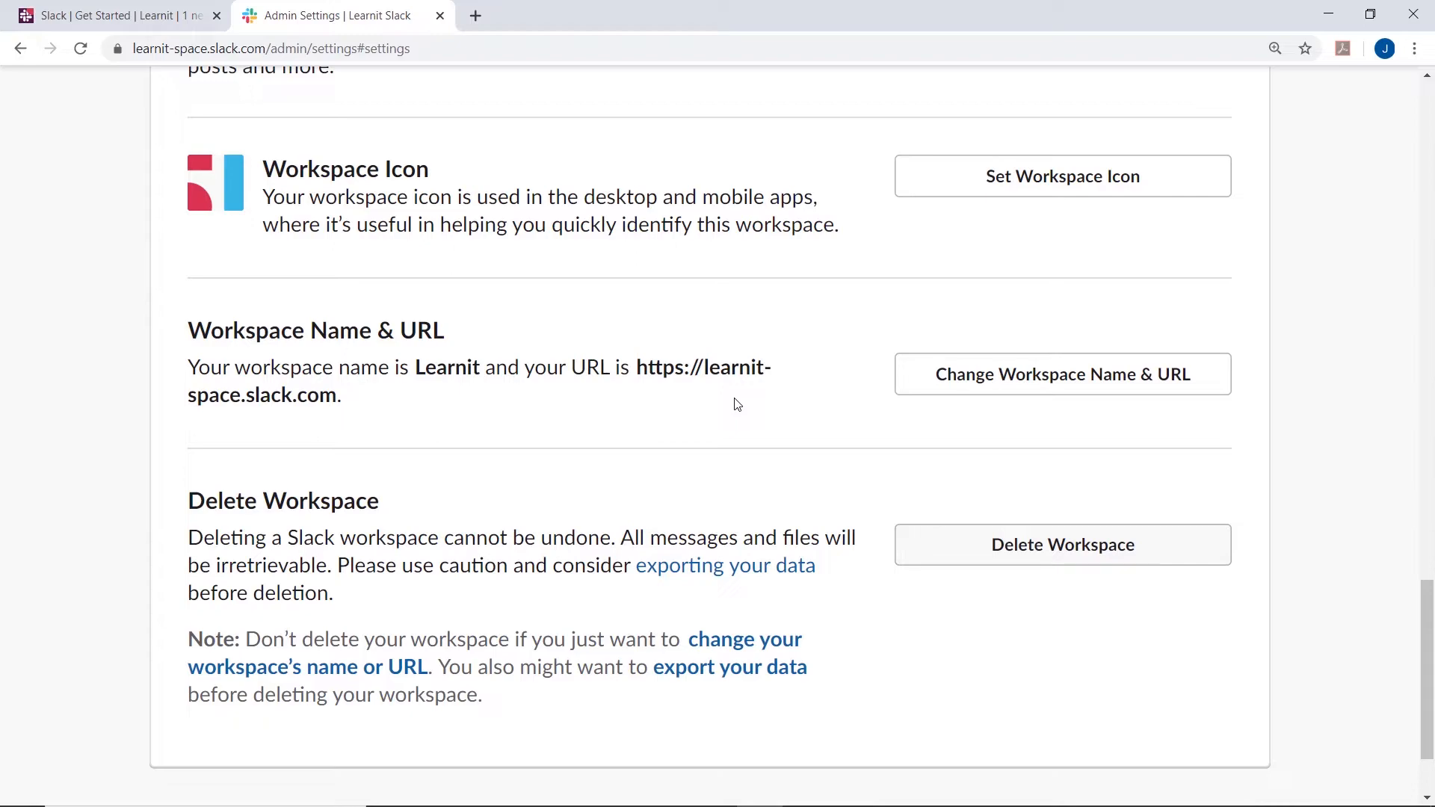
pyautogui.scroll(1, 736, 405)
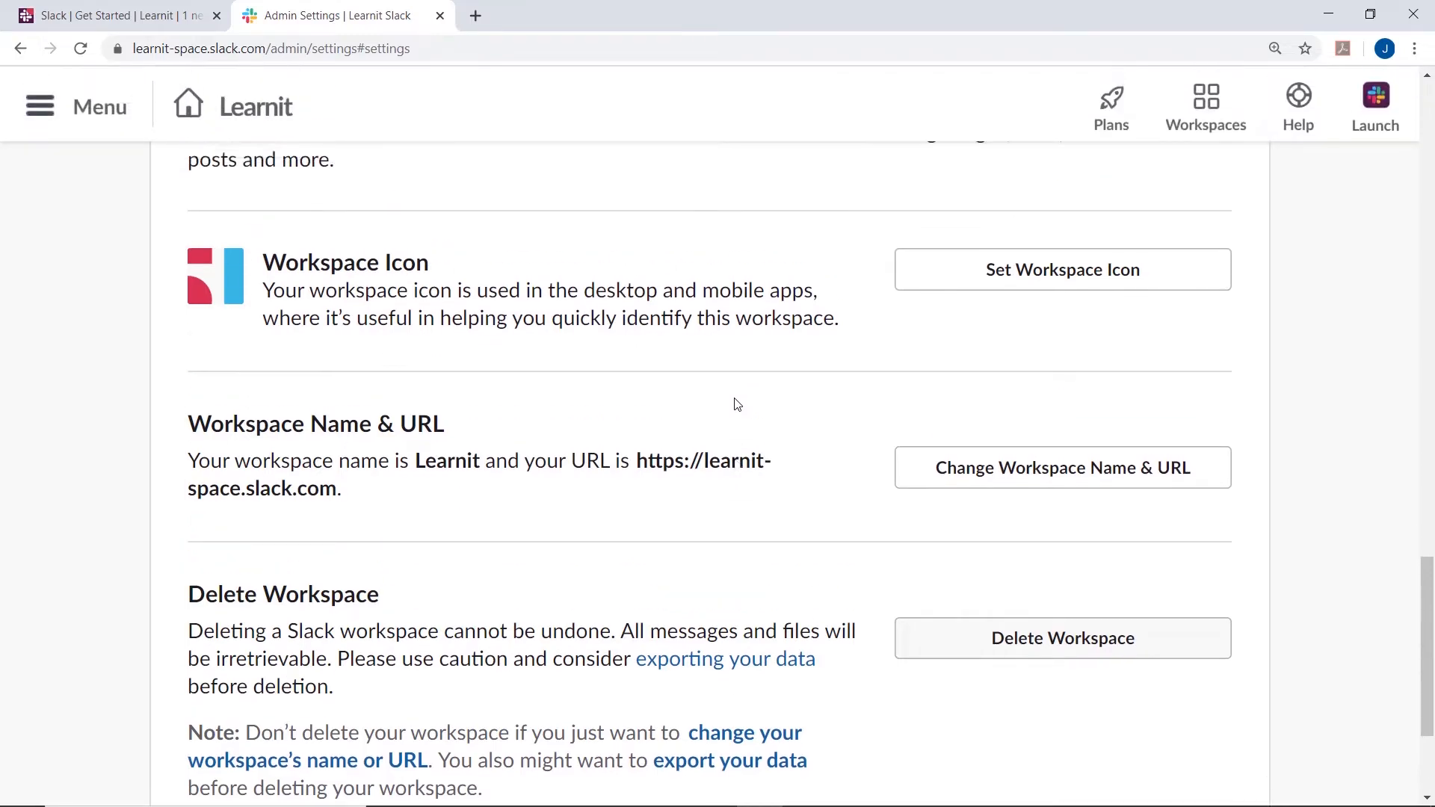
pyautogui.scroll(-2, 735, 404)
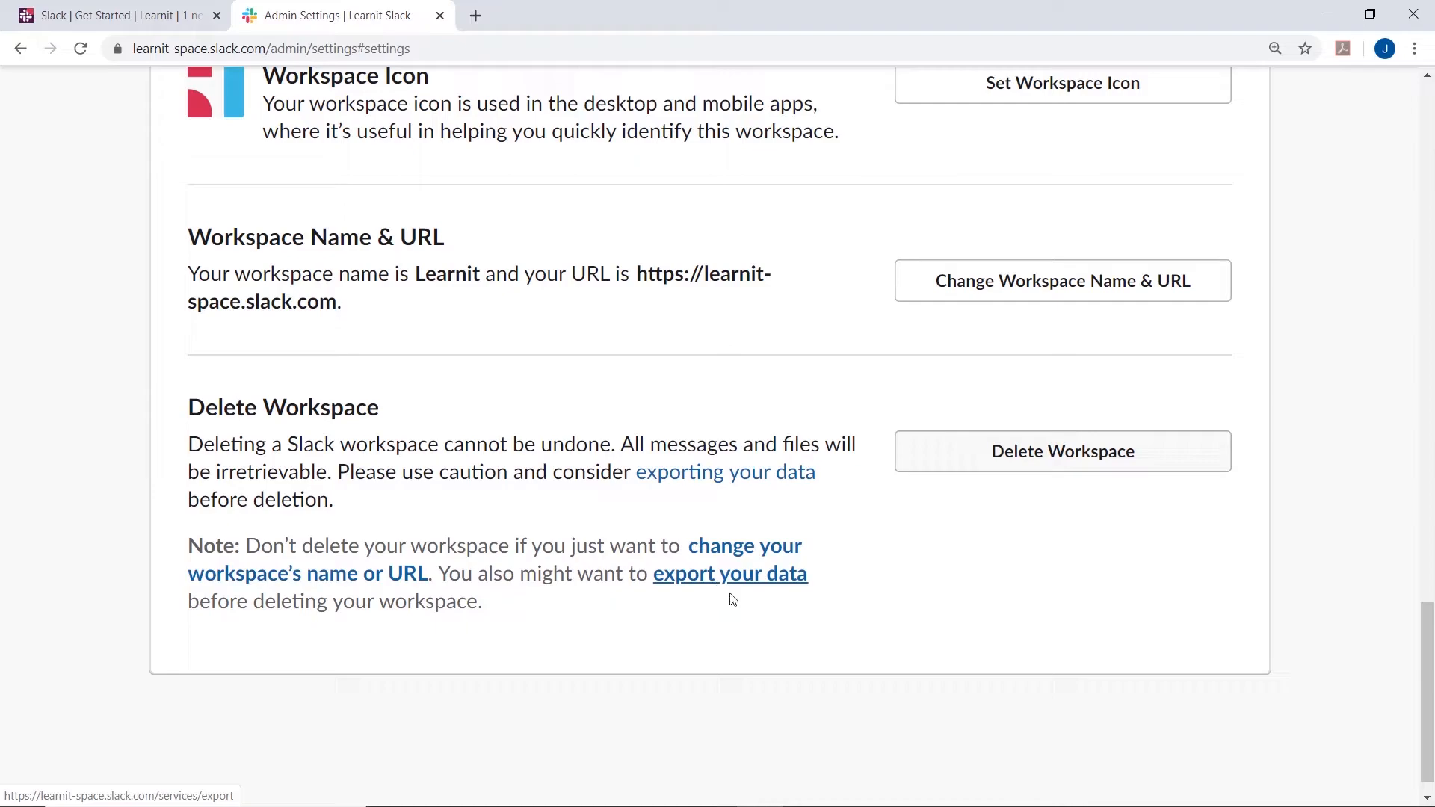
pyautogui.scroll(5, 875, 618)
pyautogui.scroll(15, 875, 619)
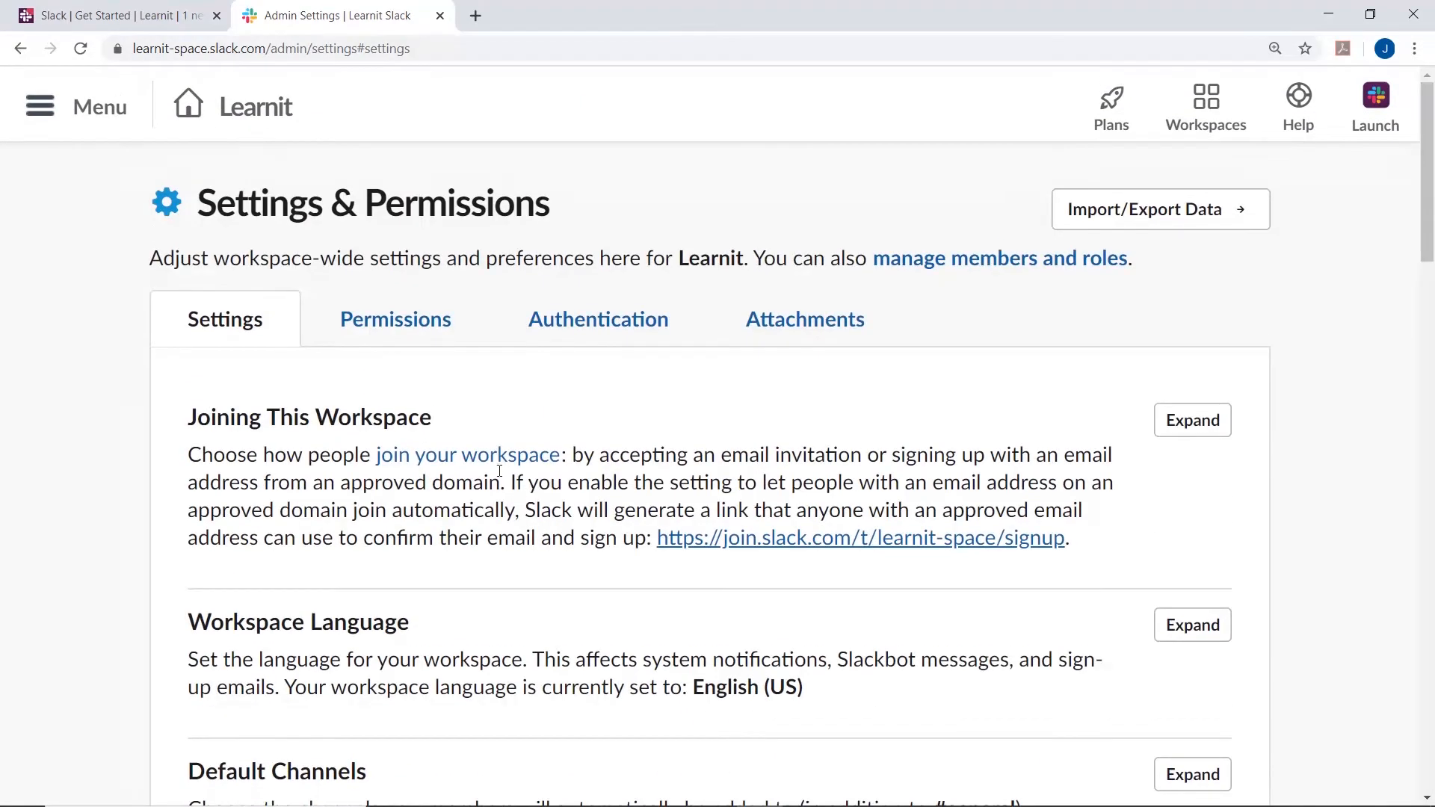
# - Show the Permissions tab and look over Messaging, Invitations, Channel Management and Shared Channel Requests
pyautogui.click(369, 332)
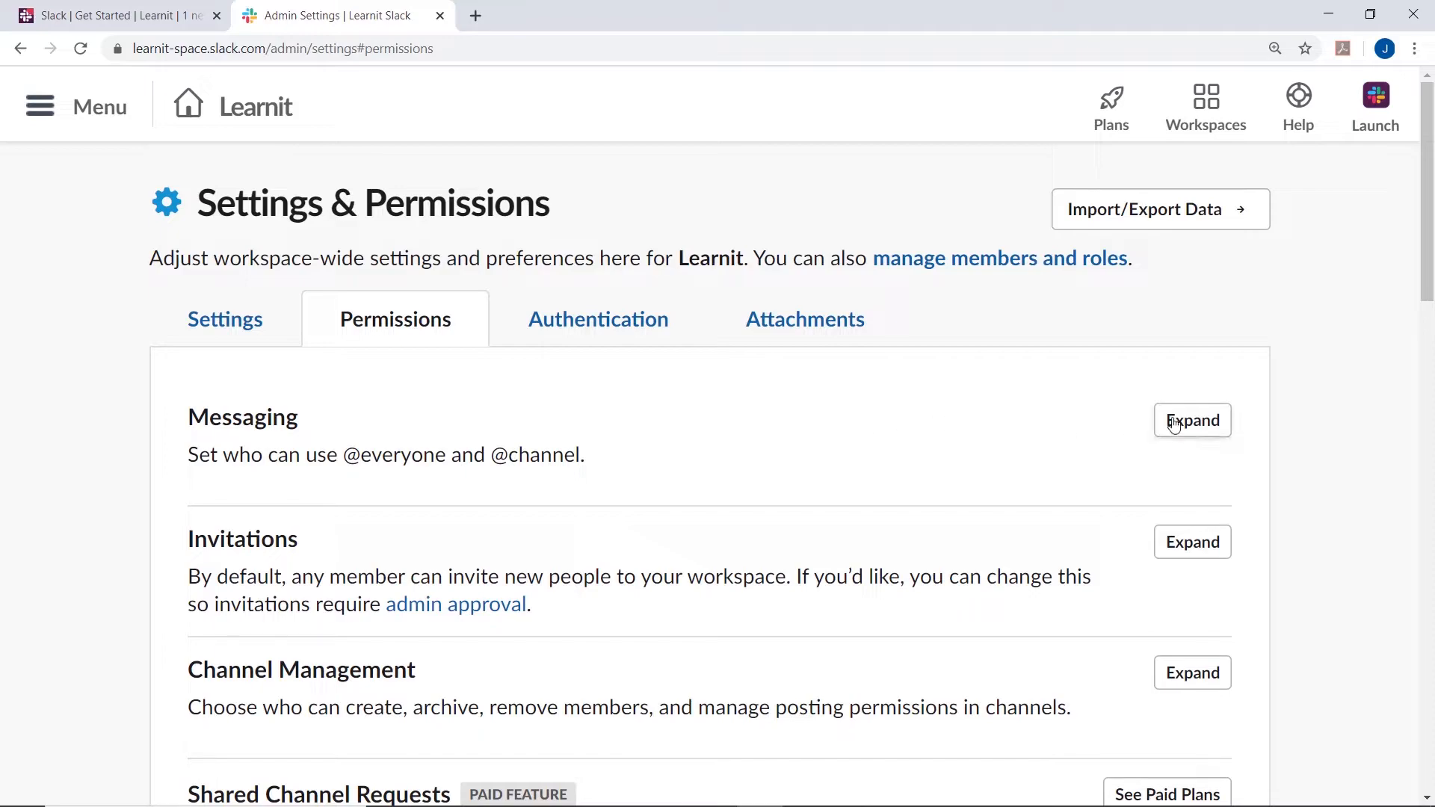
pyautogui.scroll(-3, 1181, 404)
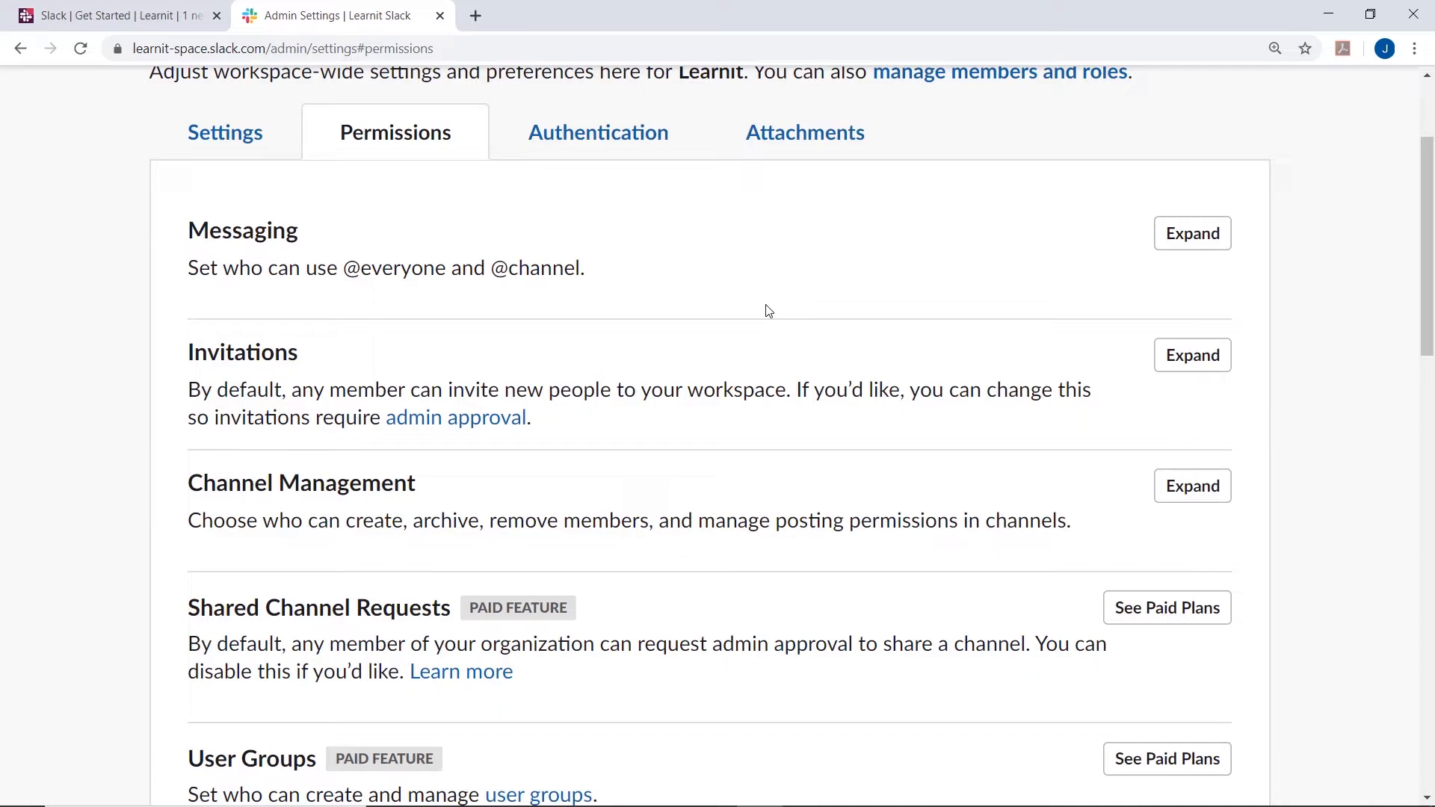
pyautogui.scroll(-1, 769, 311)
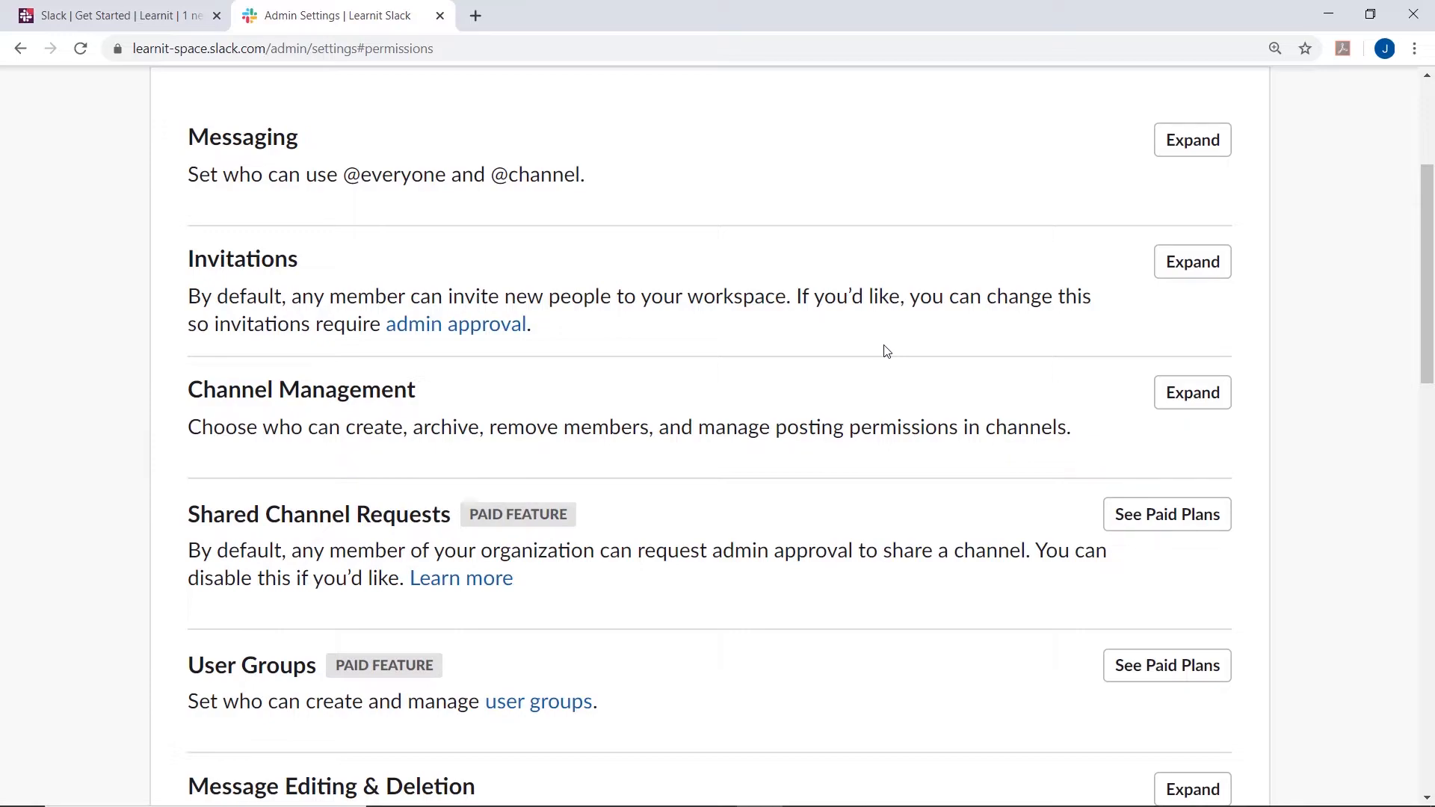
pyautogui.scroll(-1, 887, 352)
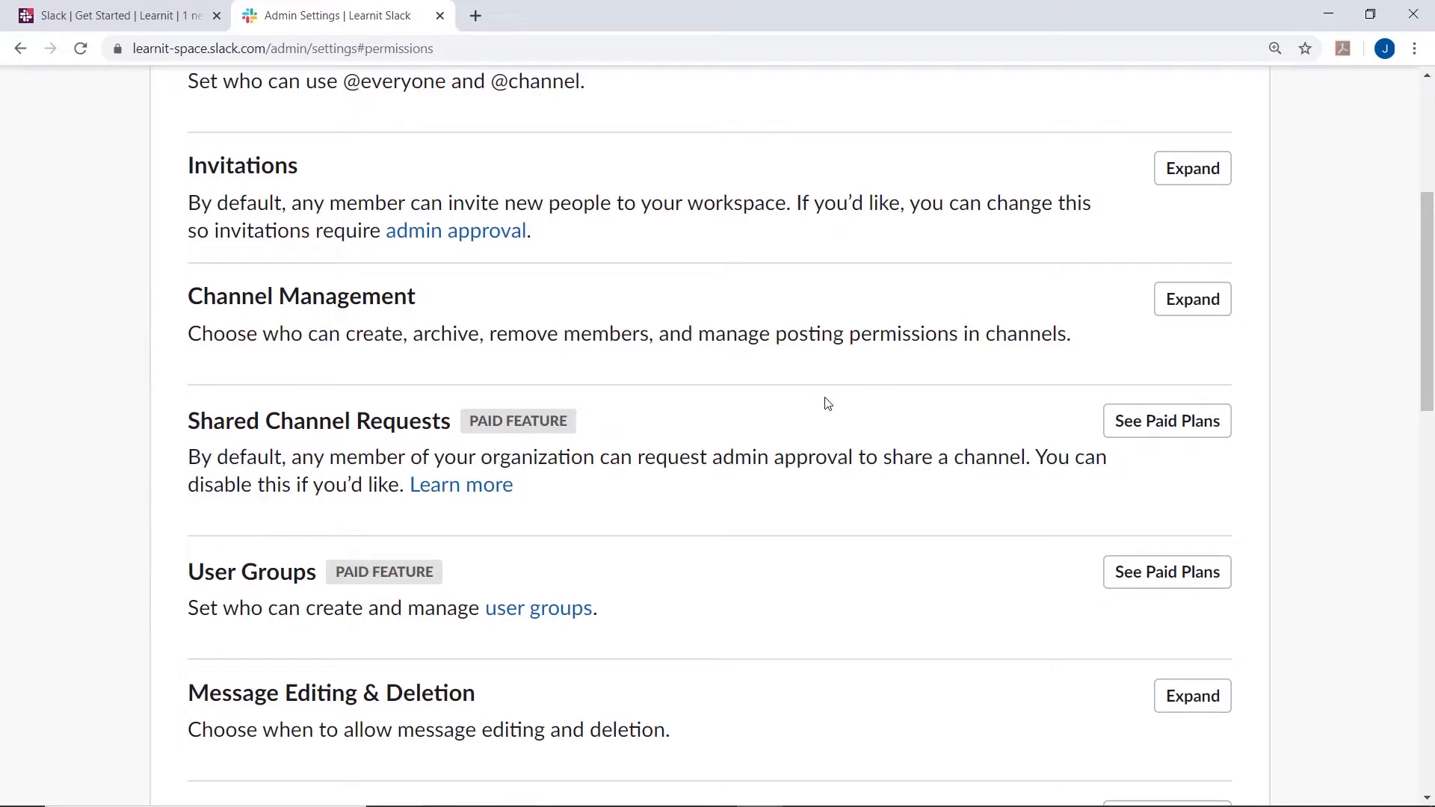
pyautogui.scroll(-1, 828, 404)
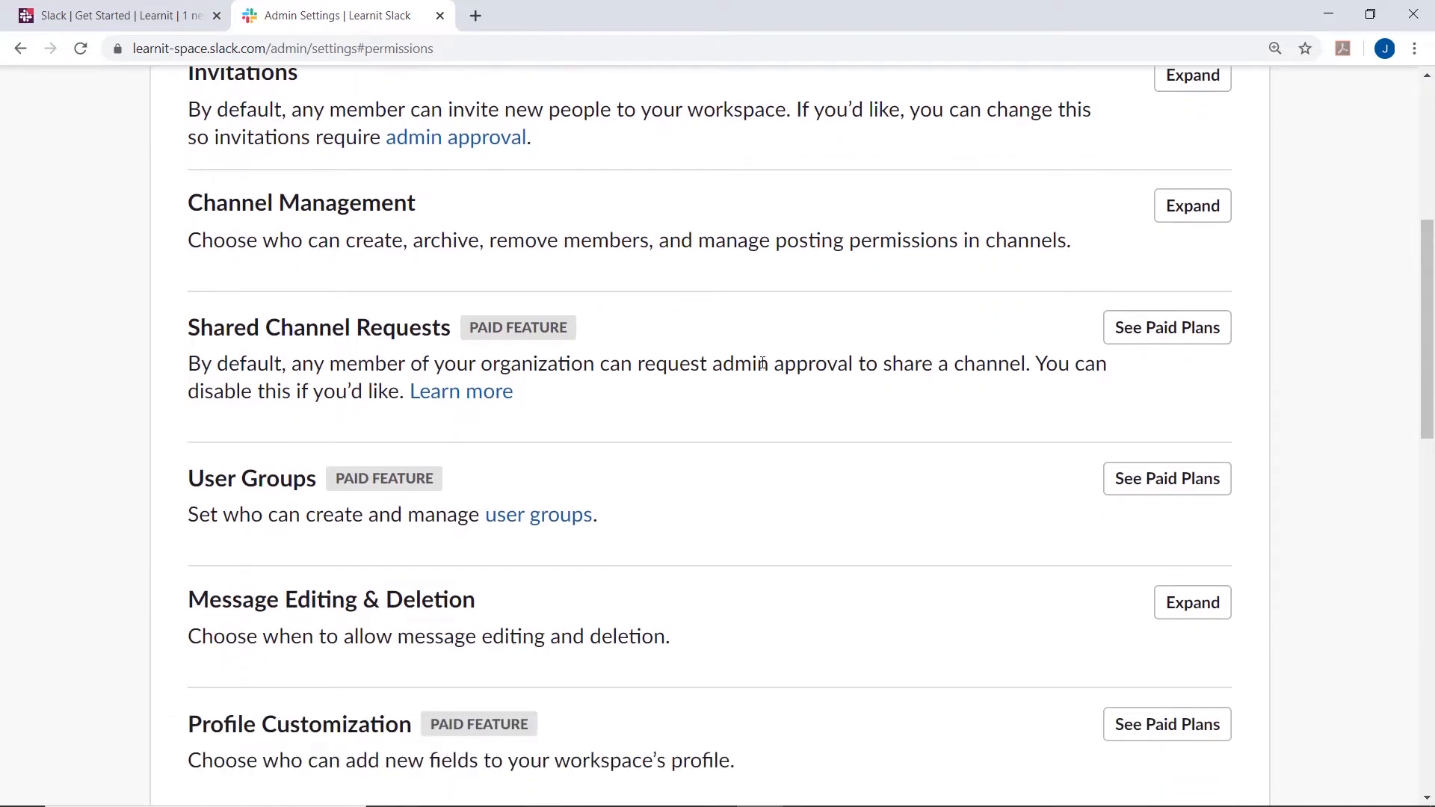
pyautogui.scroll(-1, 897, 586)
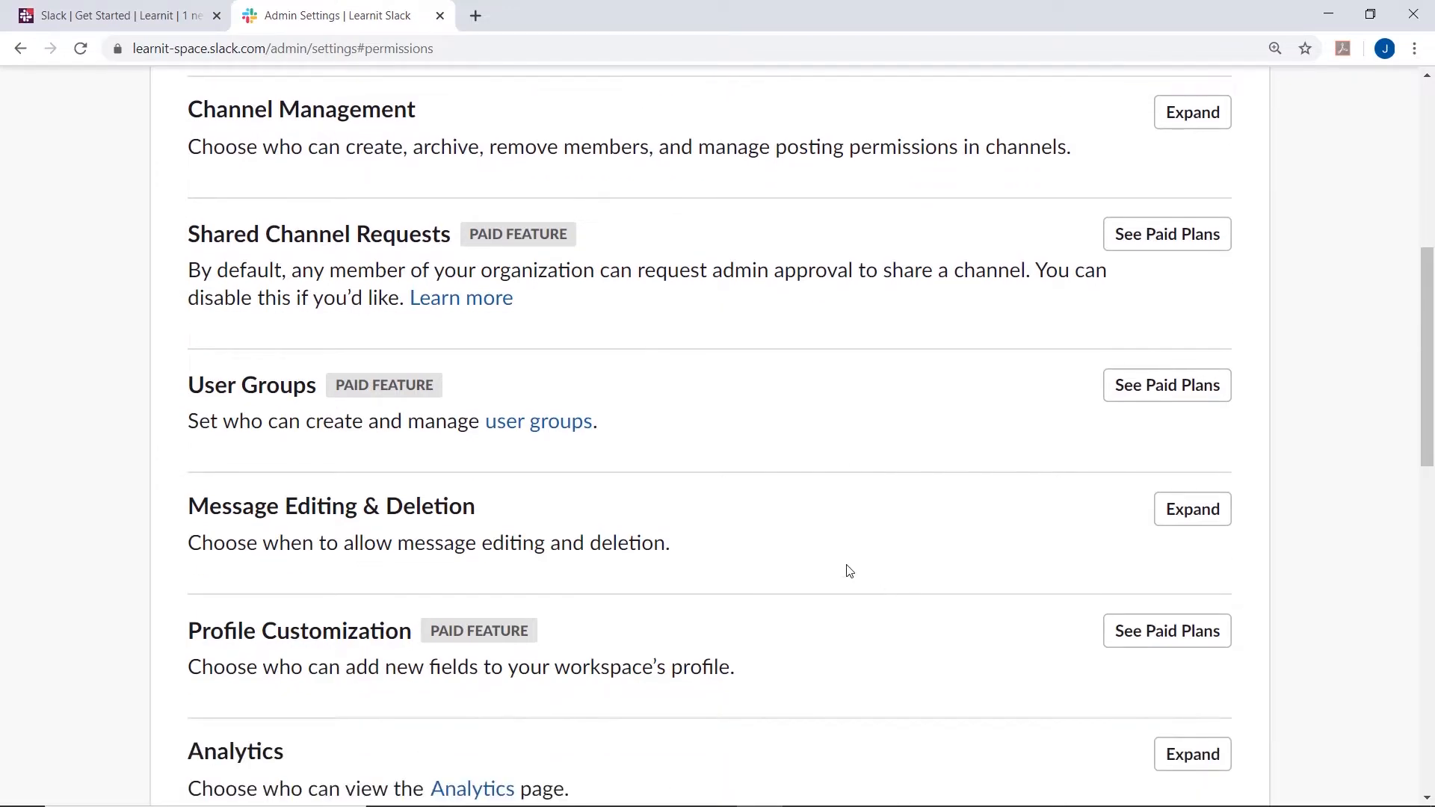
pyautogui.scroll(-1, 880, 542)
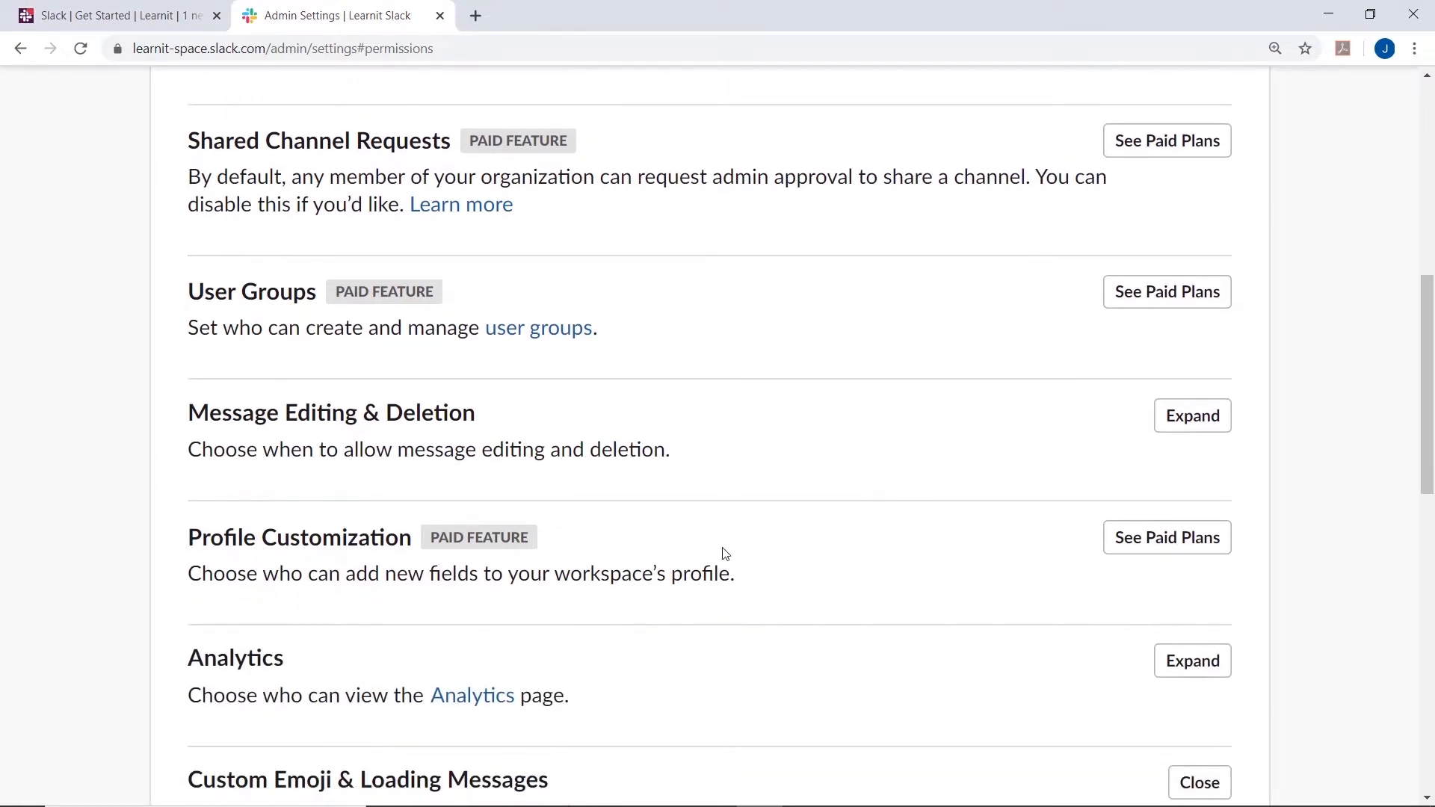
pyautogui.scroll(-2, 788, 547)
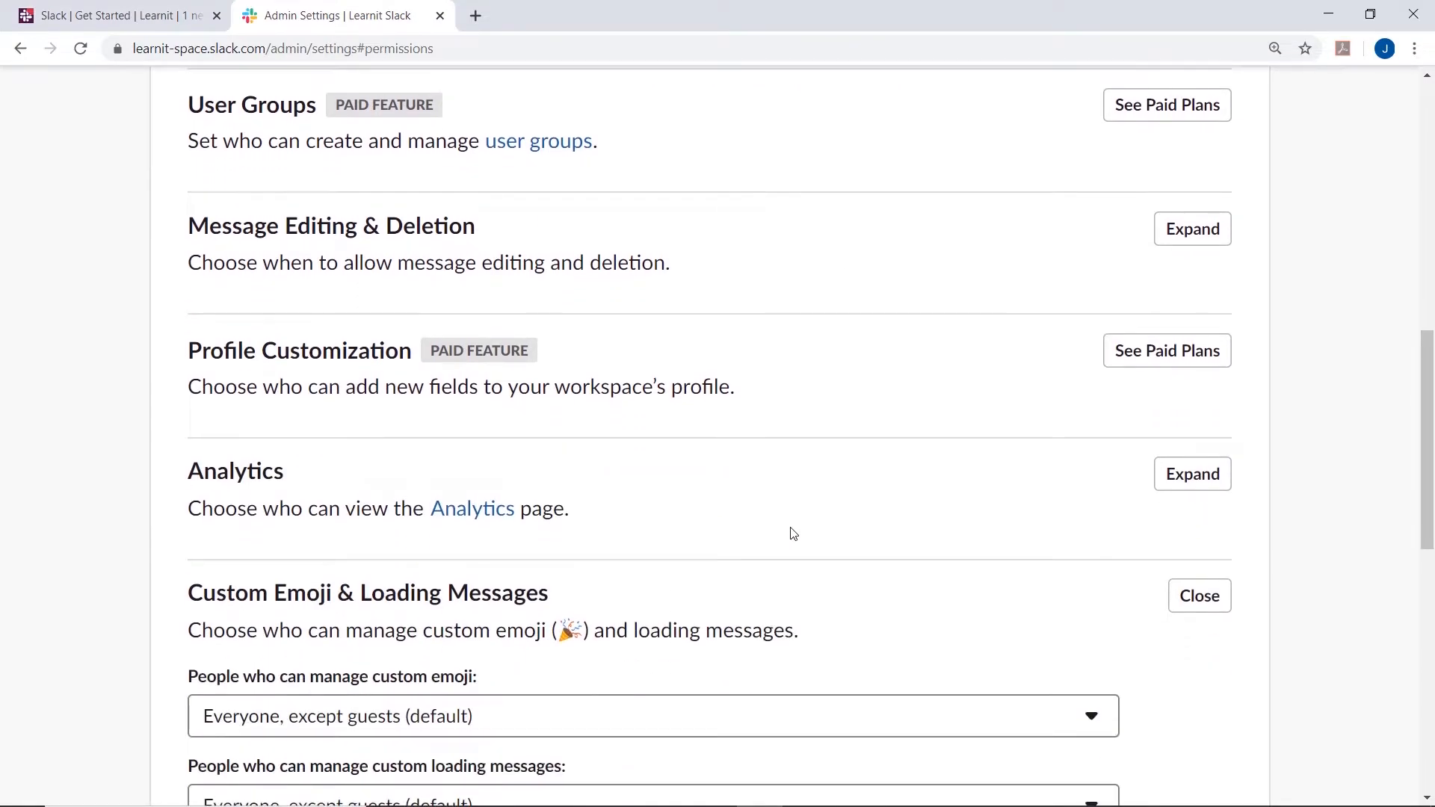
pyautogui.scroll(-3, 790, 535)
pyautogui.scroll(-5, 792, 528)
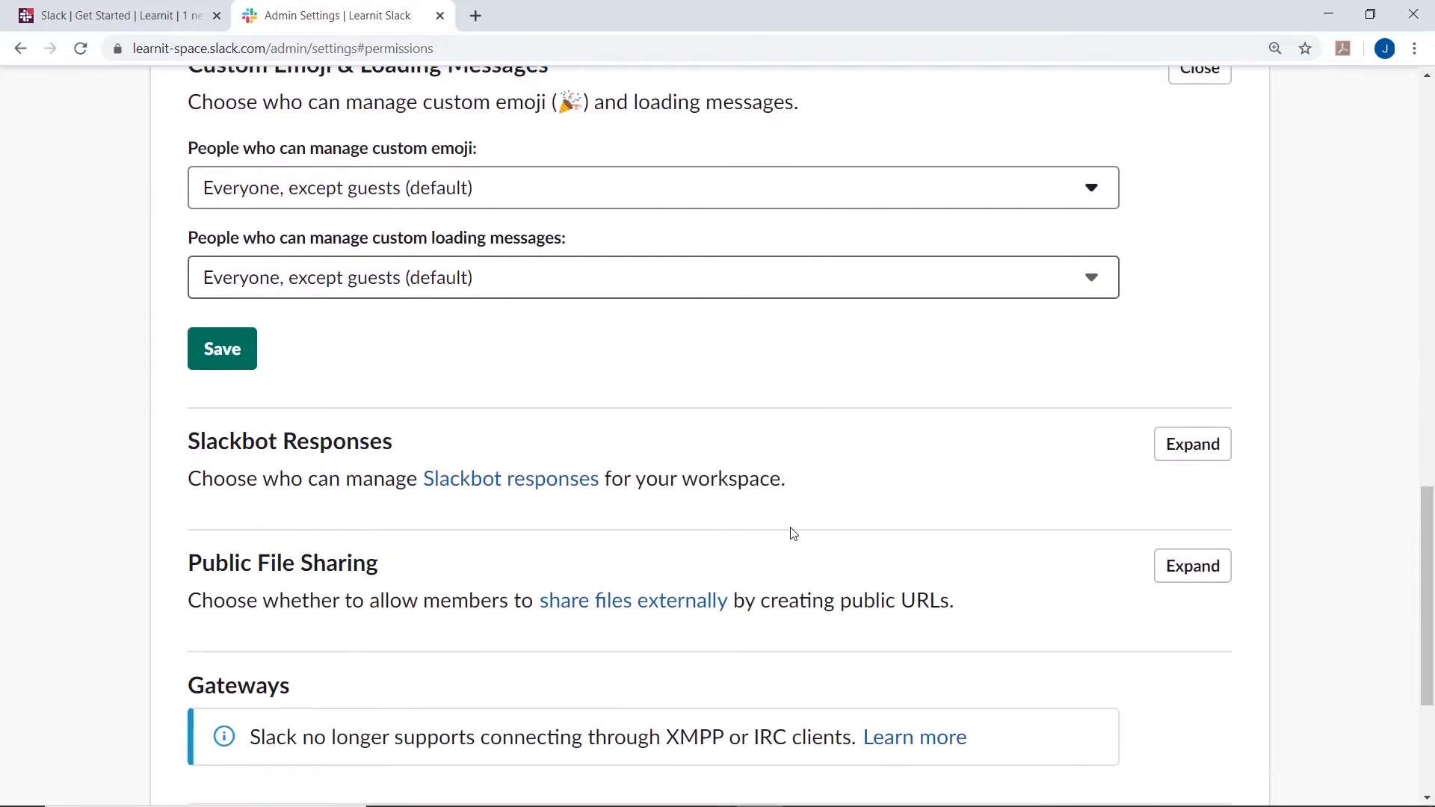
pyautogui.scroll(12, 792, 531)
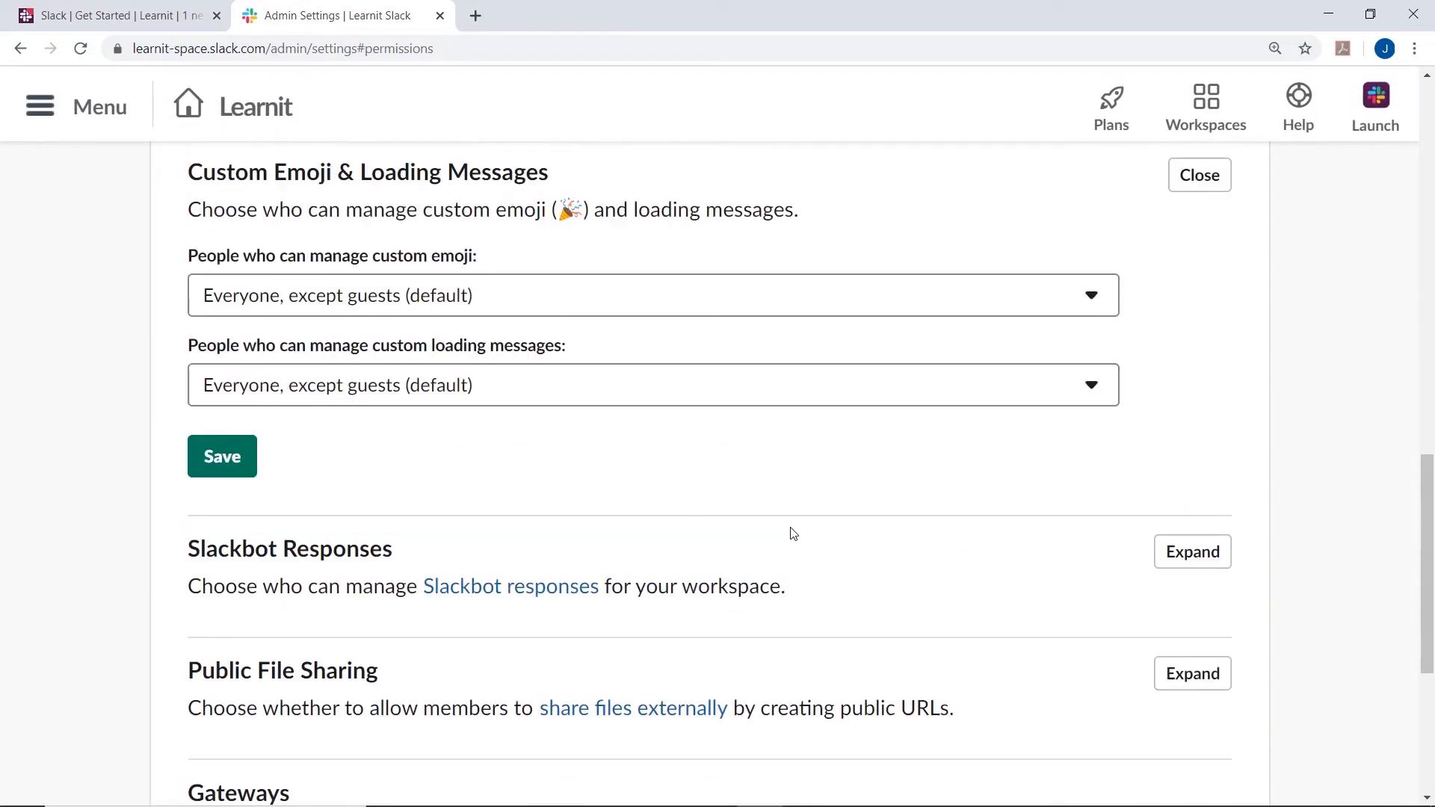
pyautogui.scroll(6, 794, 533)
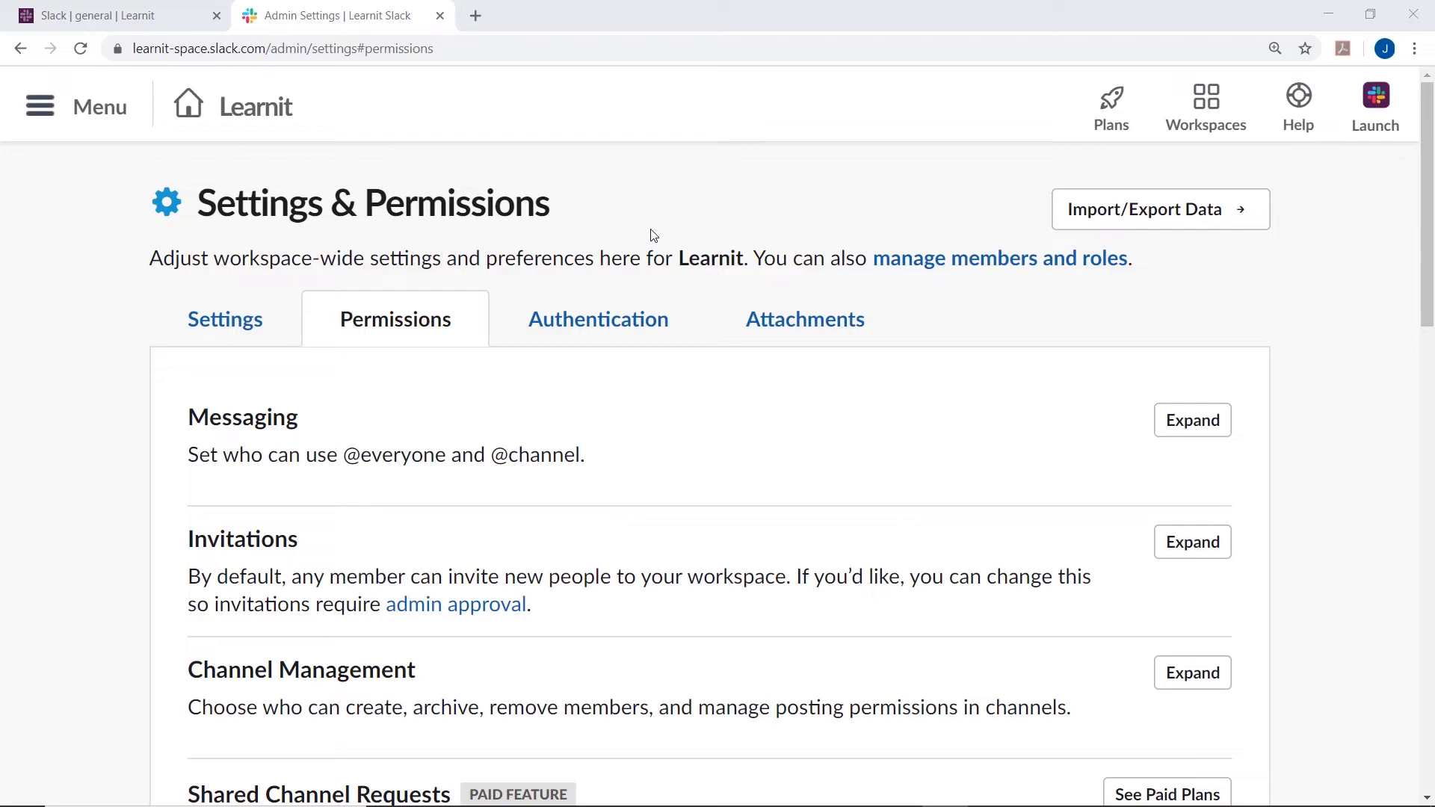
pyautogui.click(262, 330)
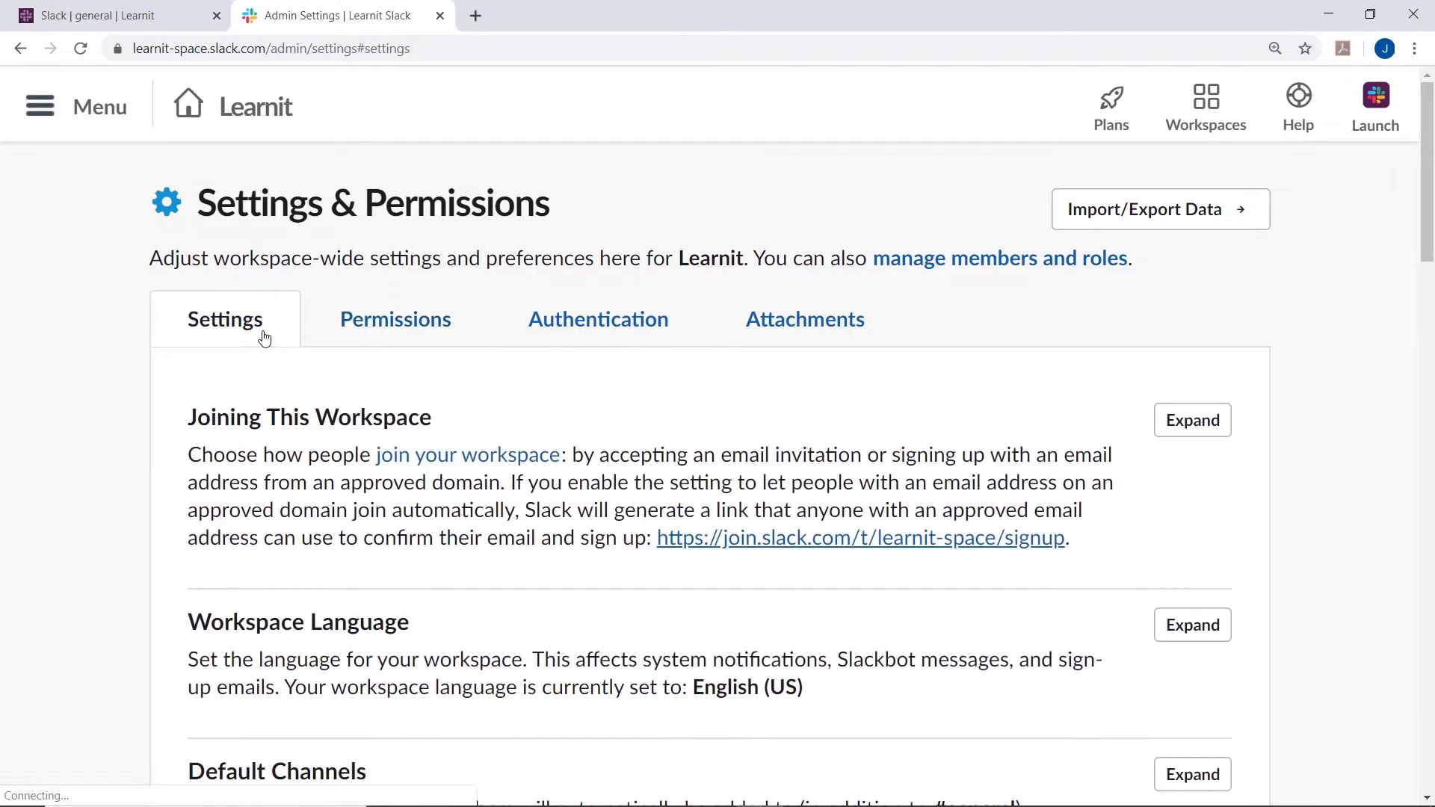
pyautogui.click(391, 338)
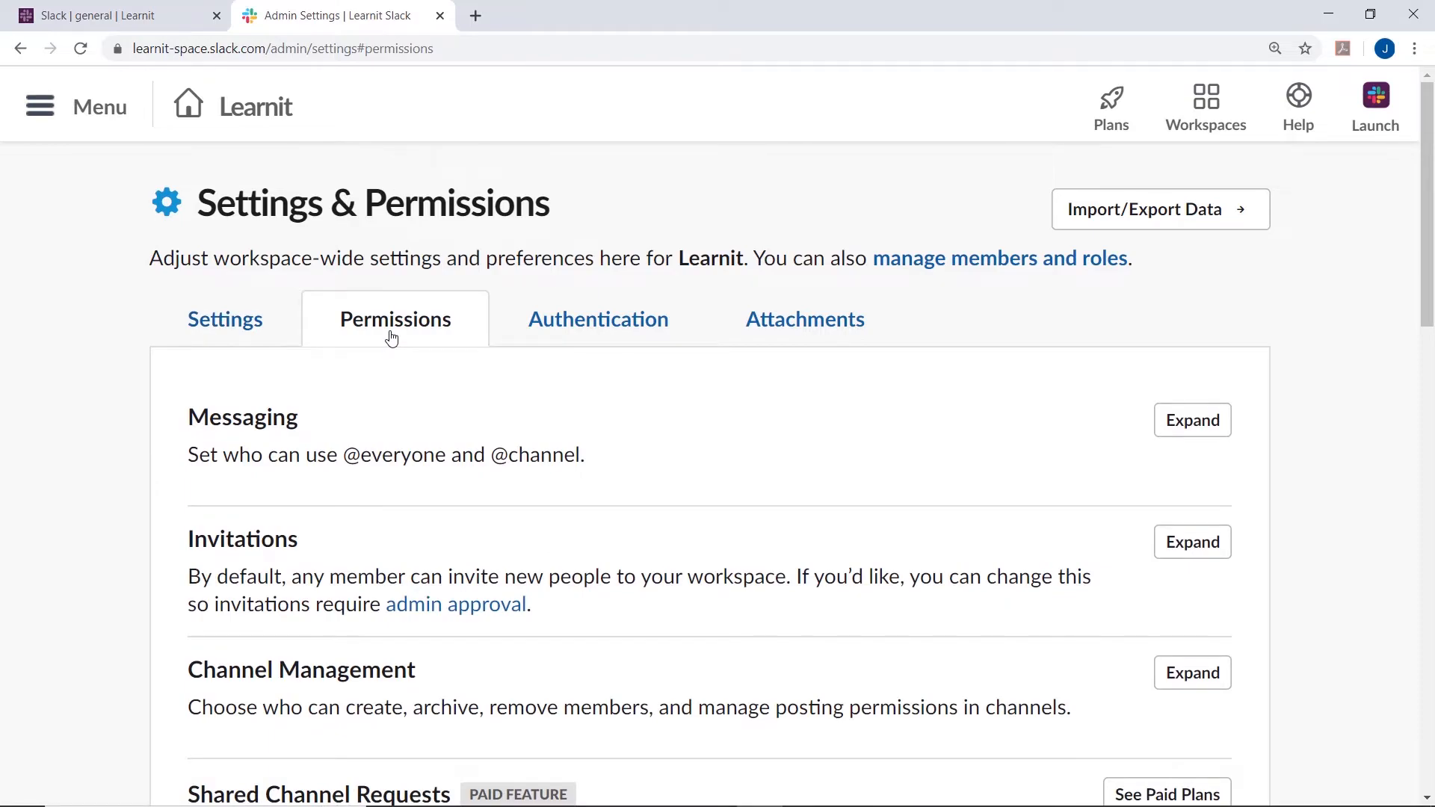
# - Go to the 'manage members and roles' page from Settings & Permissions
pyautogui.click(1003, 270)
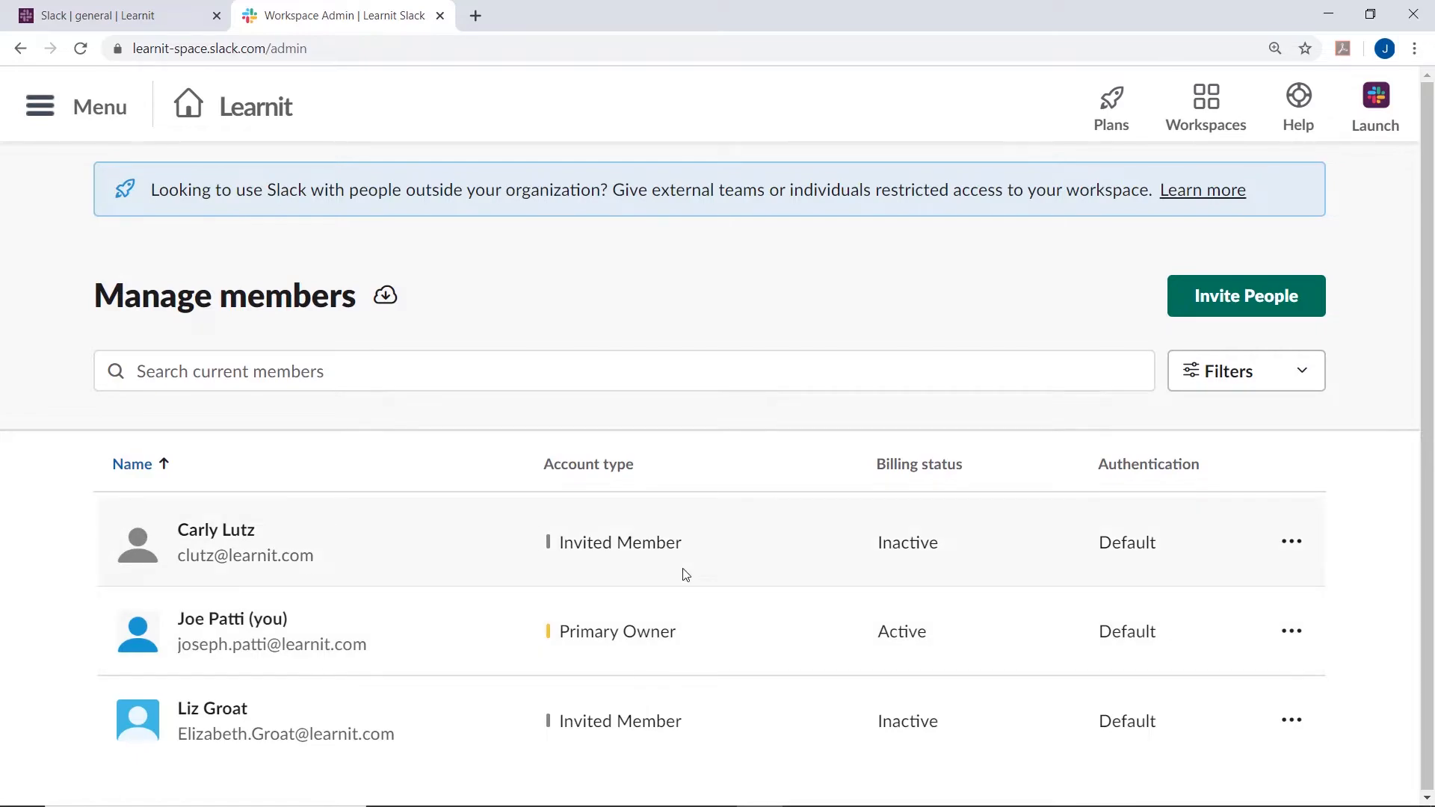
# - Check an invited member's account type options and cancel without changing anything
pyautogui.click(1294, 553)
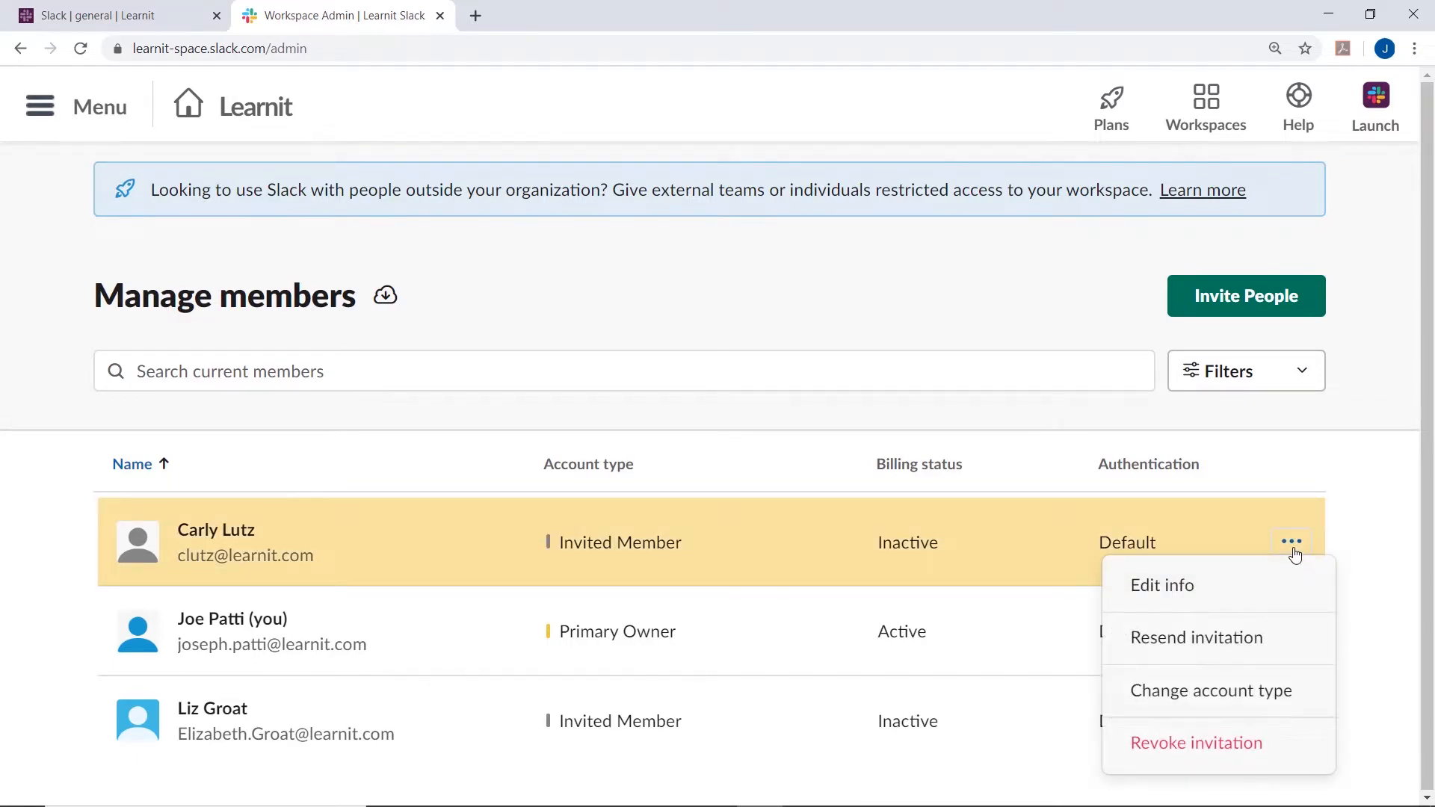
pyautogui.click(1242, 696)
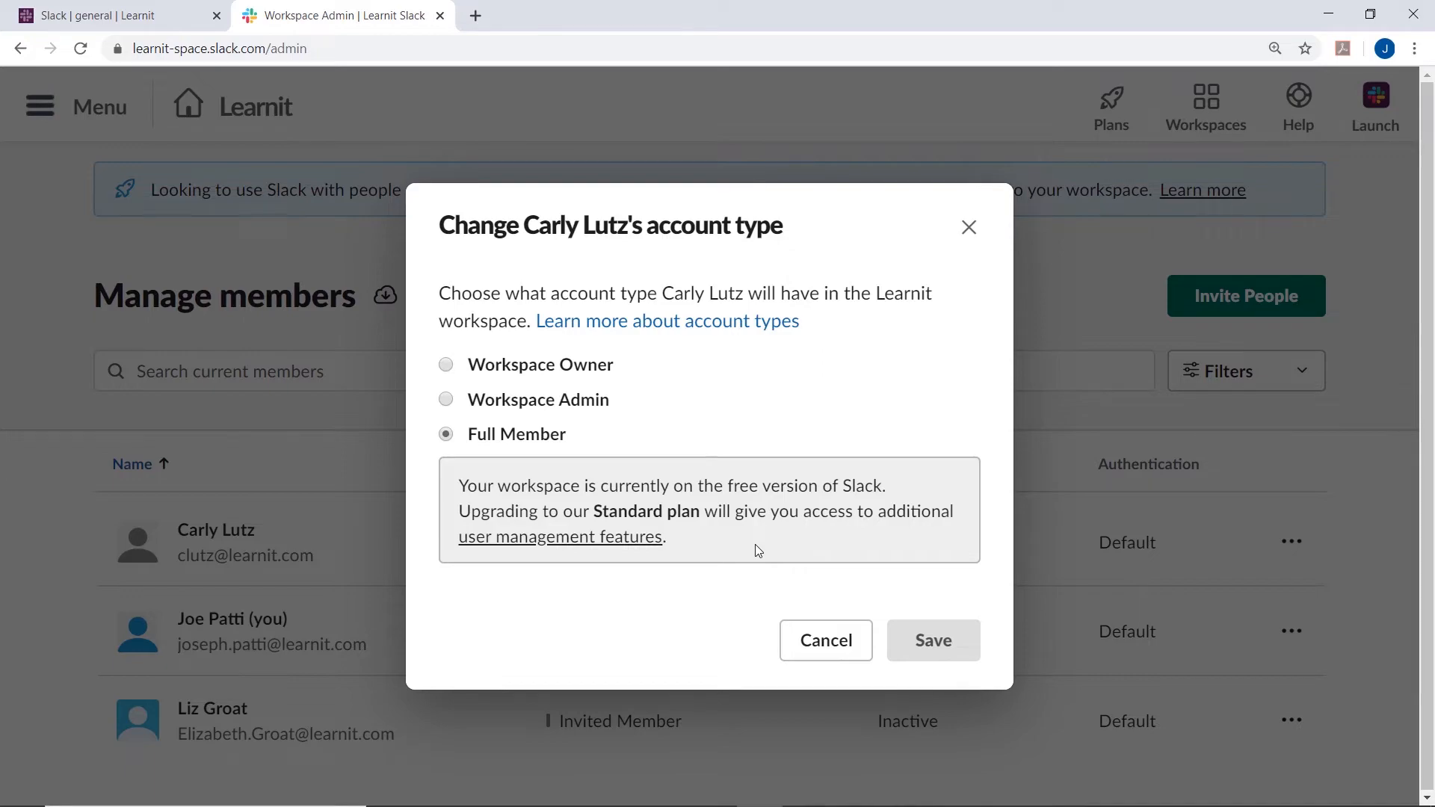
pyautogui.click(843, 647)
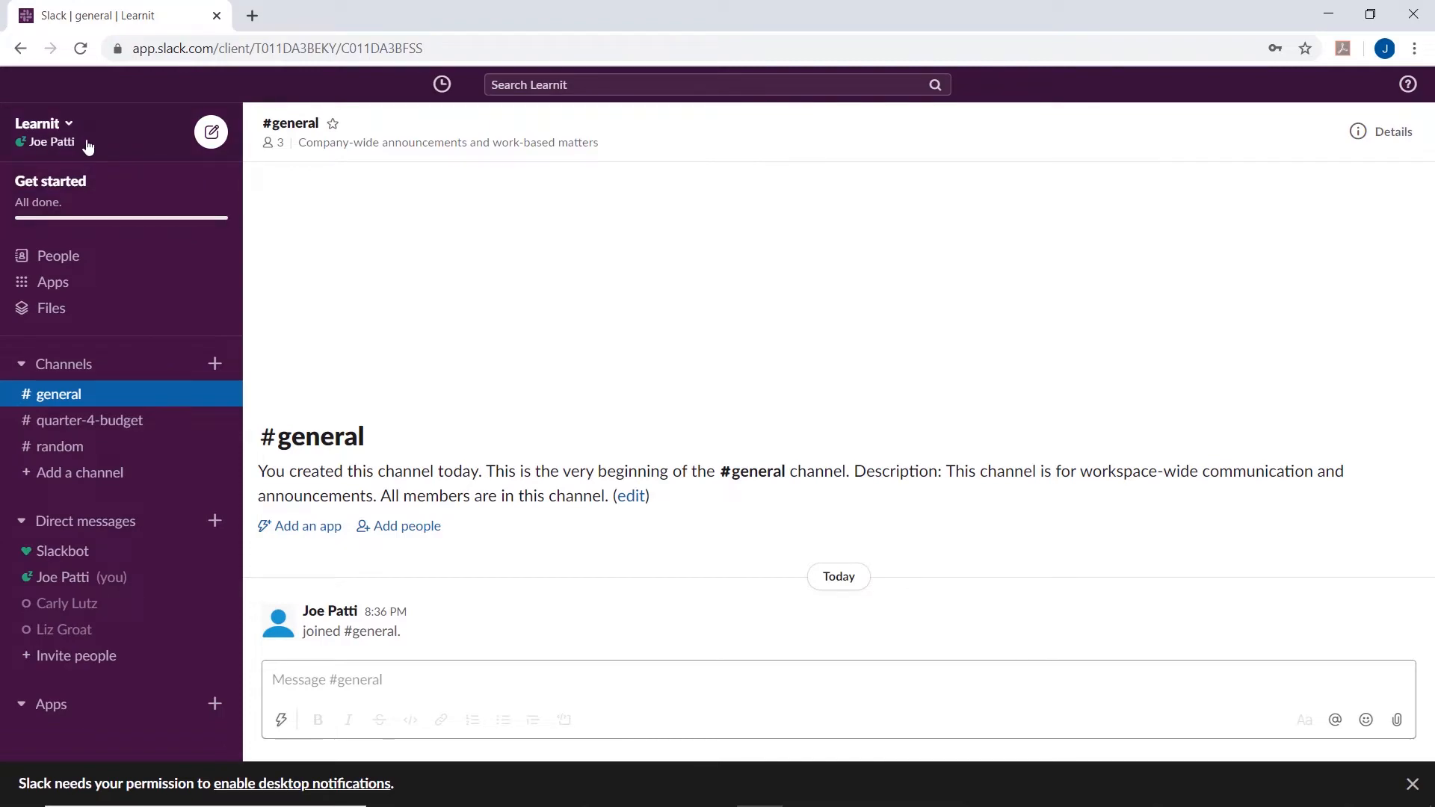
# - Sign out of the Learnit workspace and close the browser window
pyautogui.click(89, 146)
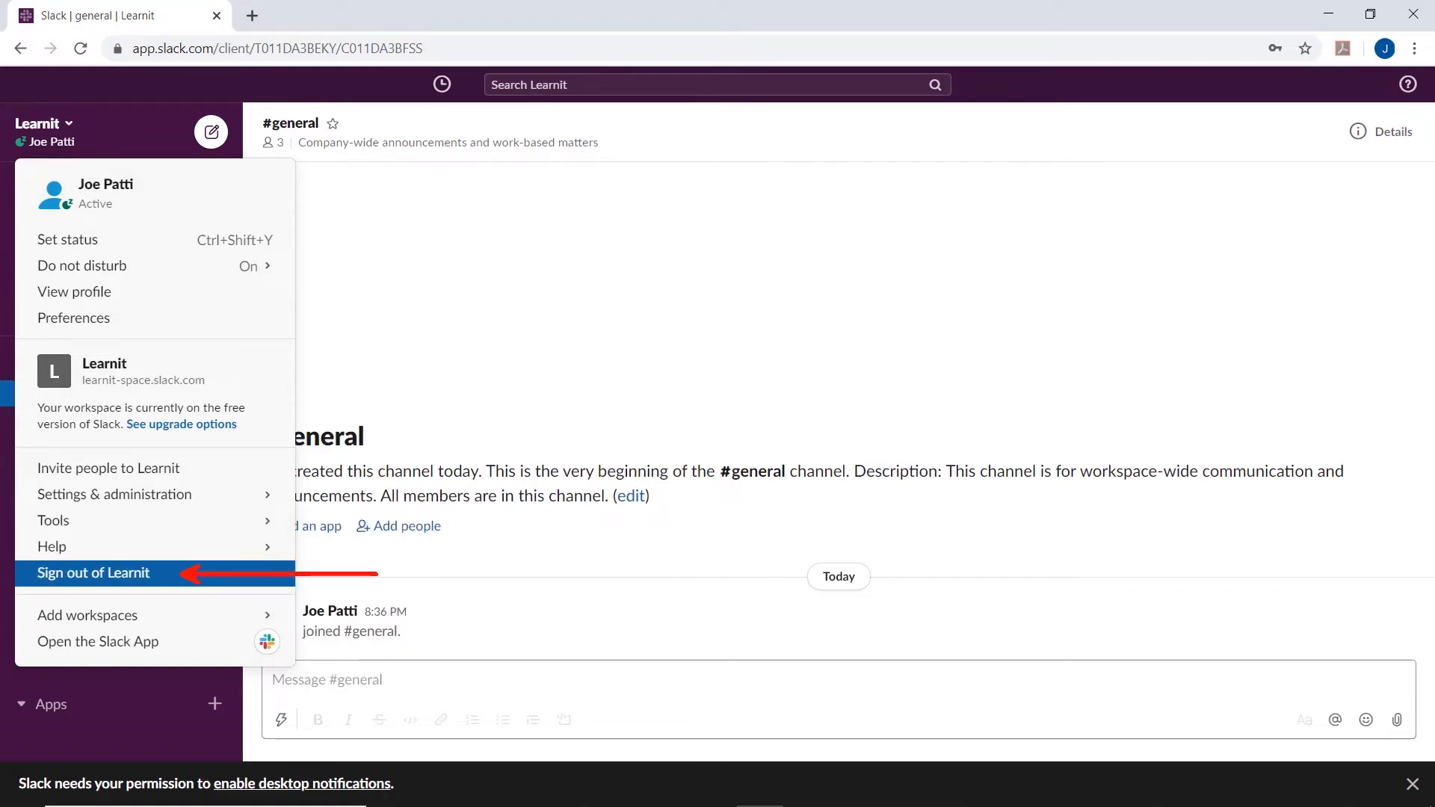
pyautogui.click(158, 573)
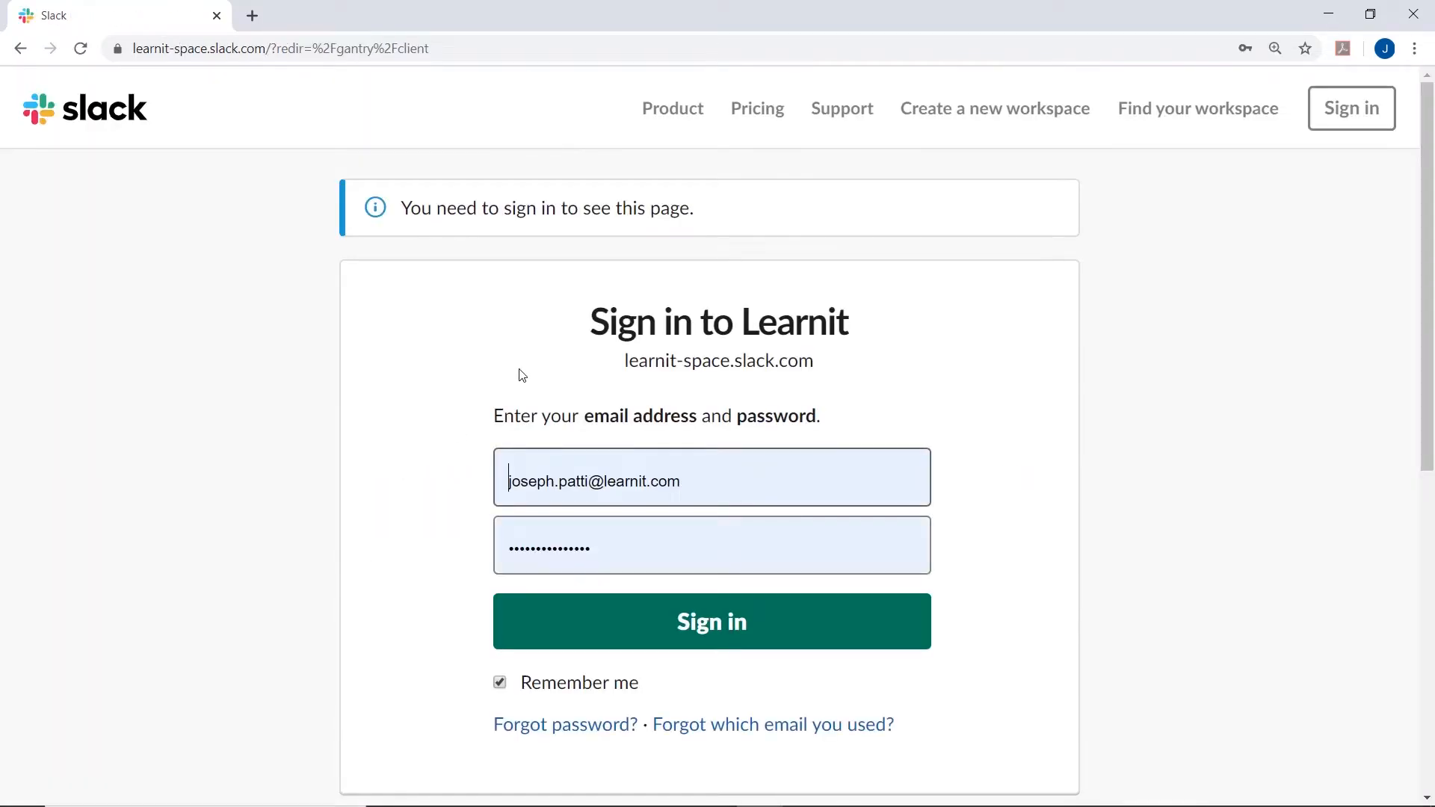
pyautogui.click(1413, 15)
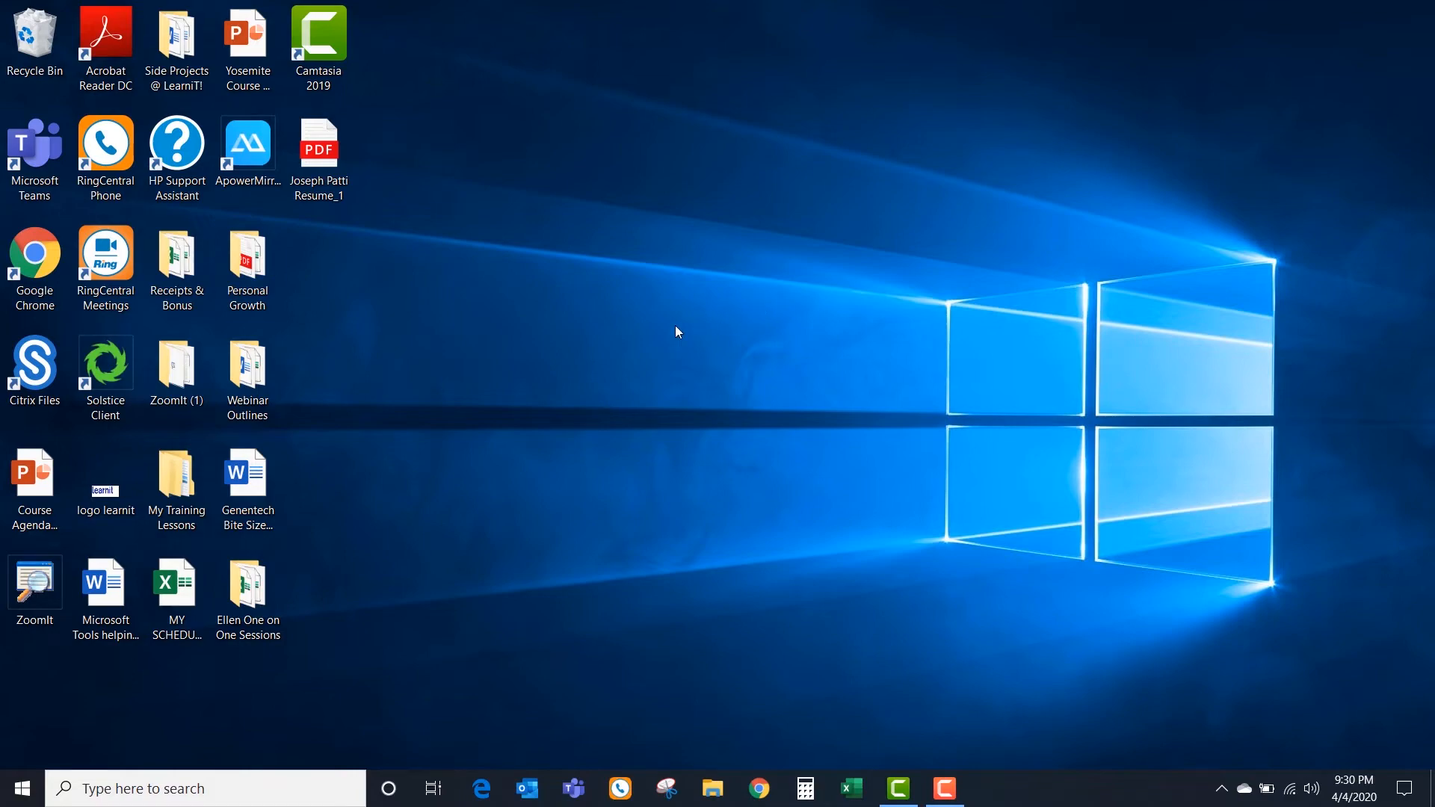
# - Launch Chrome and load the slack.com homepage
pyautogui.doubleClick(35, 271)
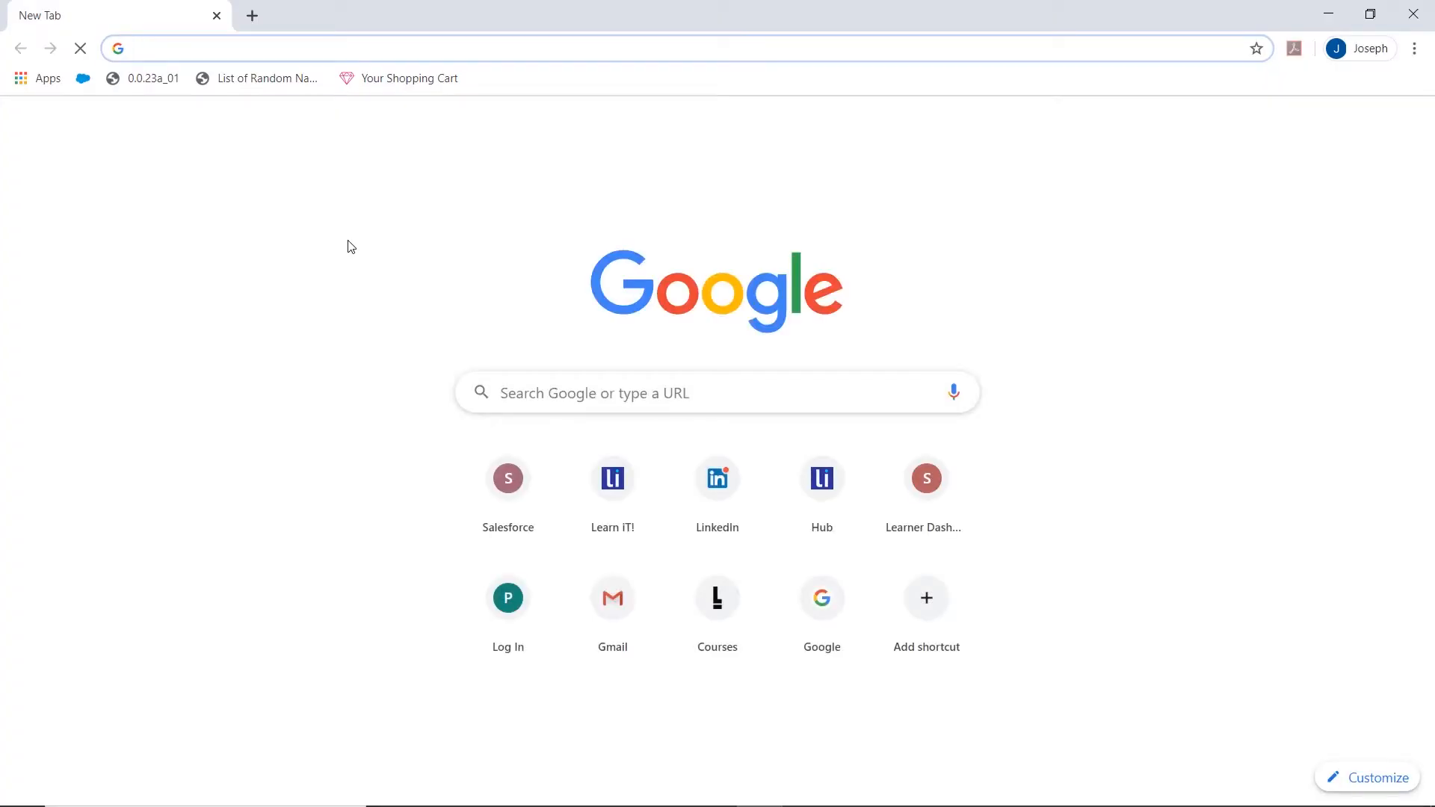
pyautogui.write('slack')
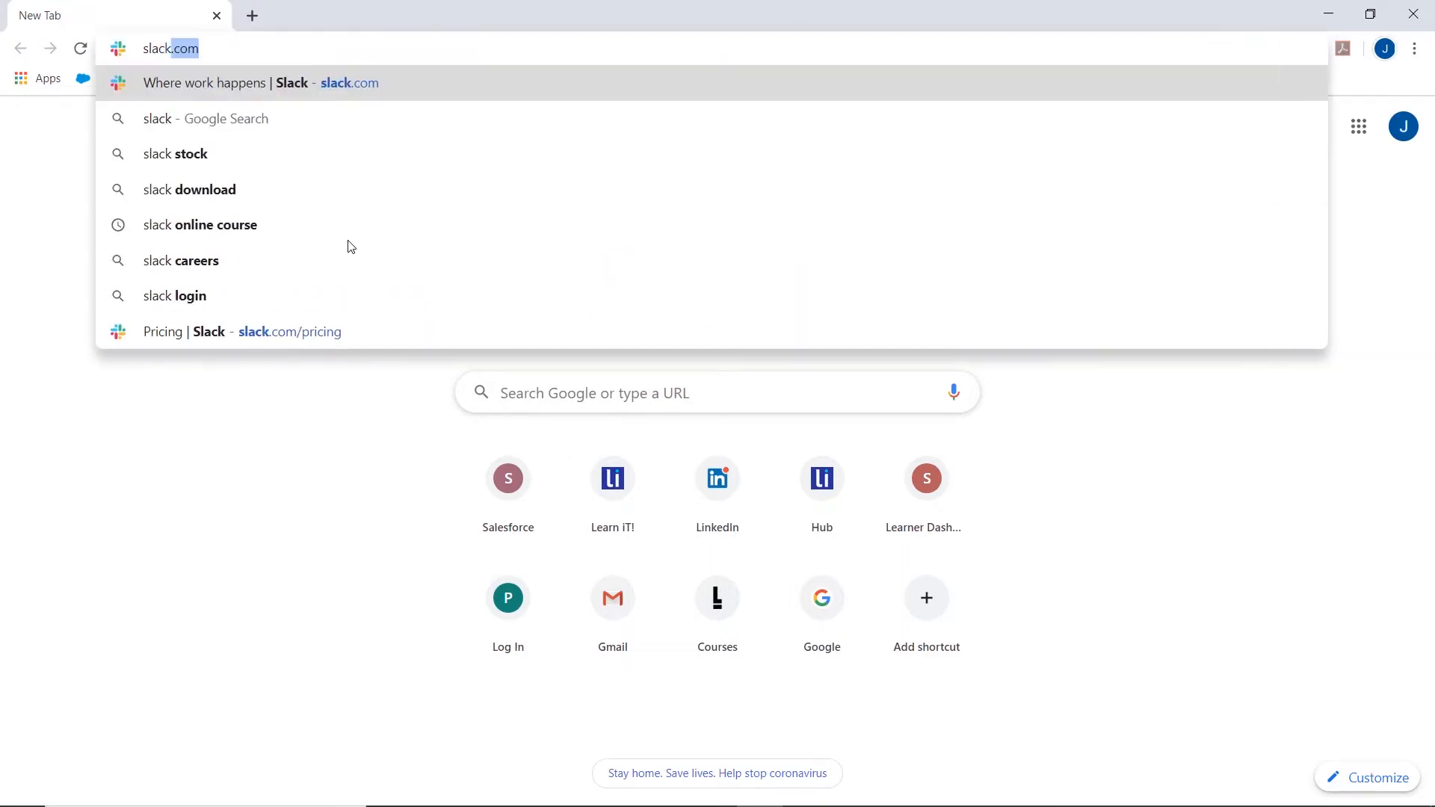
pyautogui.write('.co')
pyautogui.press('Return')
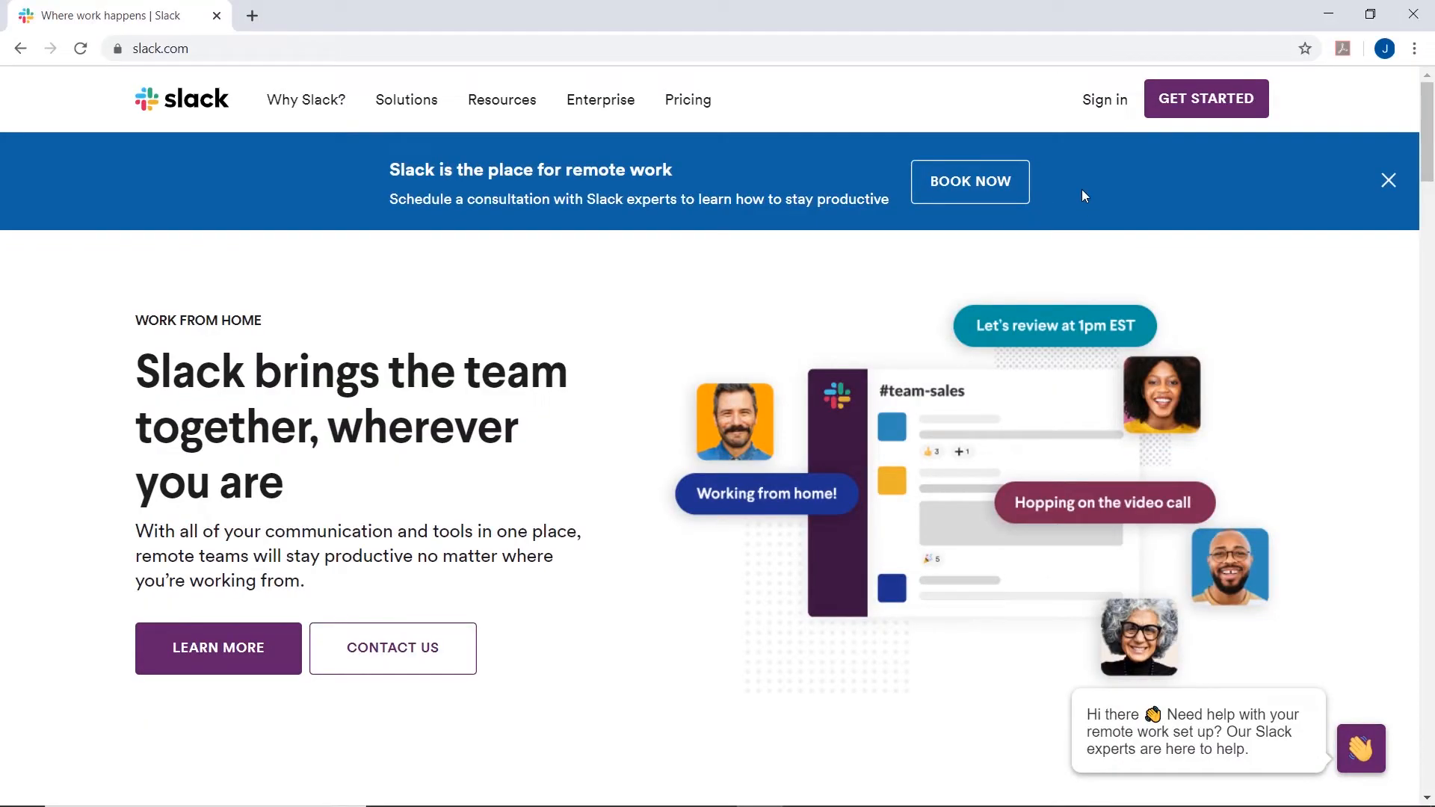
# - Sign in to the learnit-space workspace using the saved credentials
pyautogui.click(1104, 102)
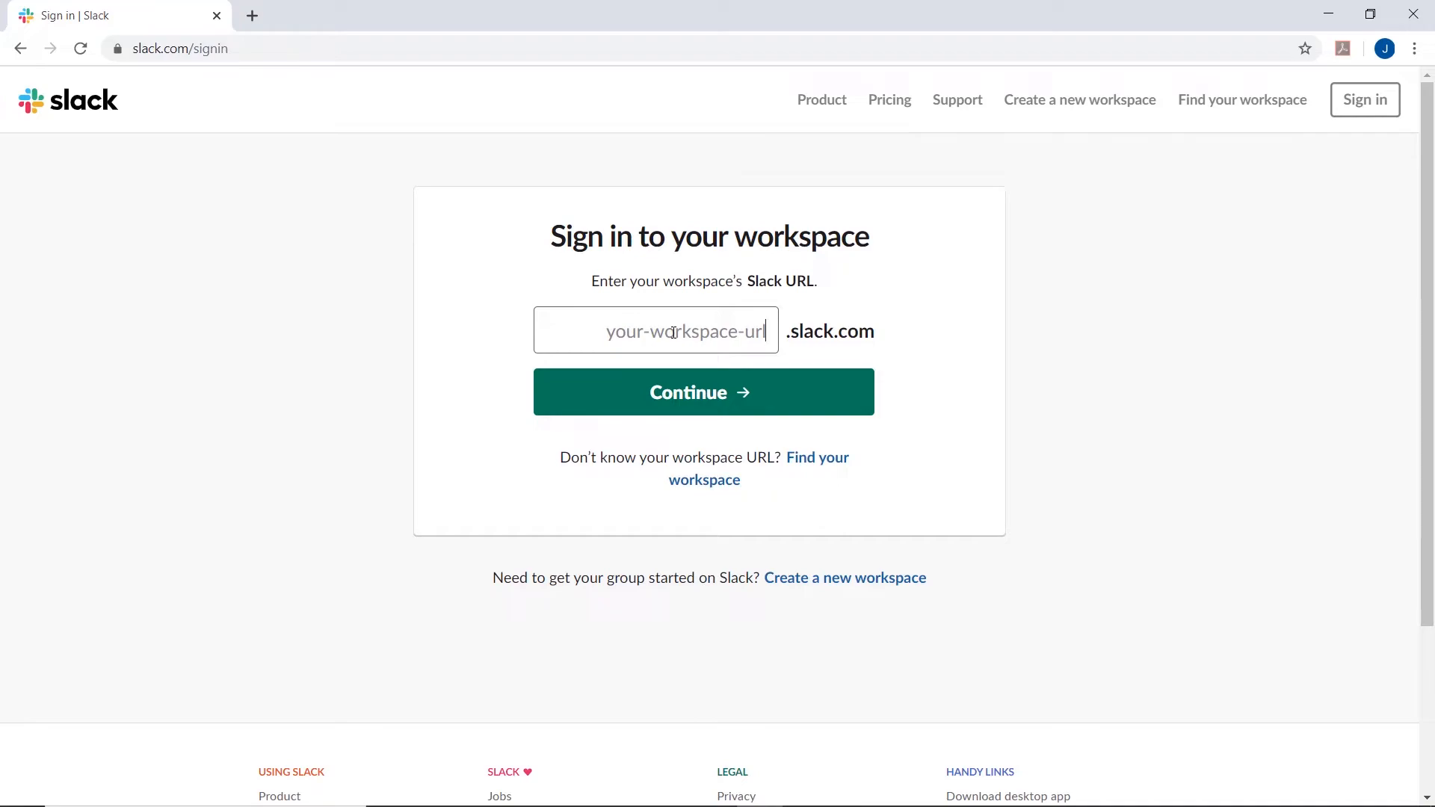
pyautogui.write('learnit-space')
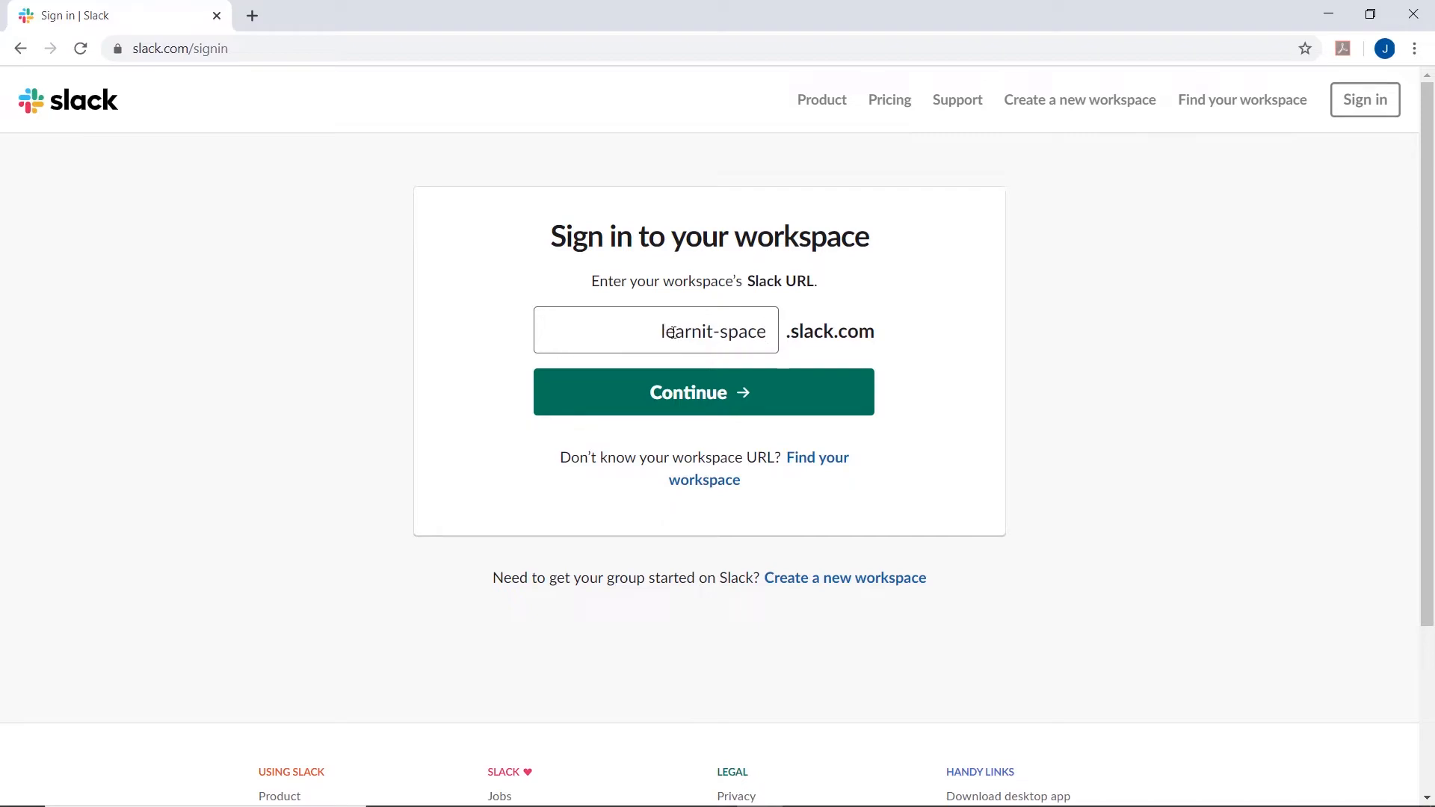
pyautogui.click(681, 404)
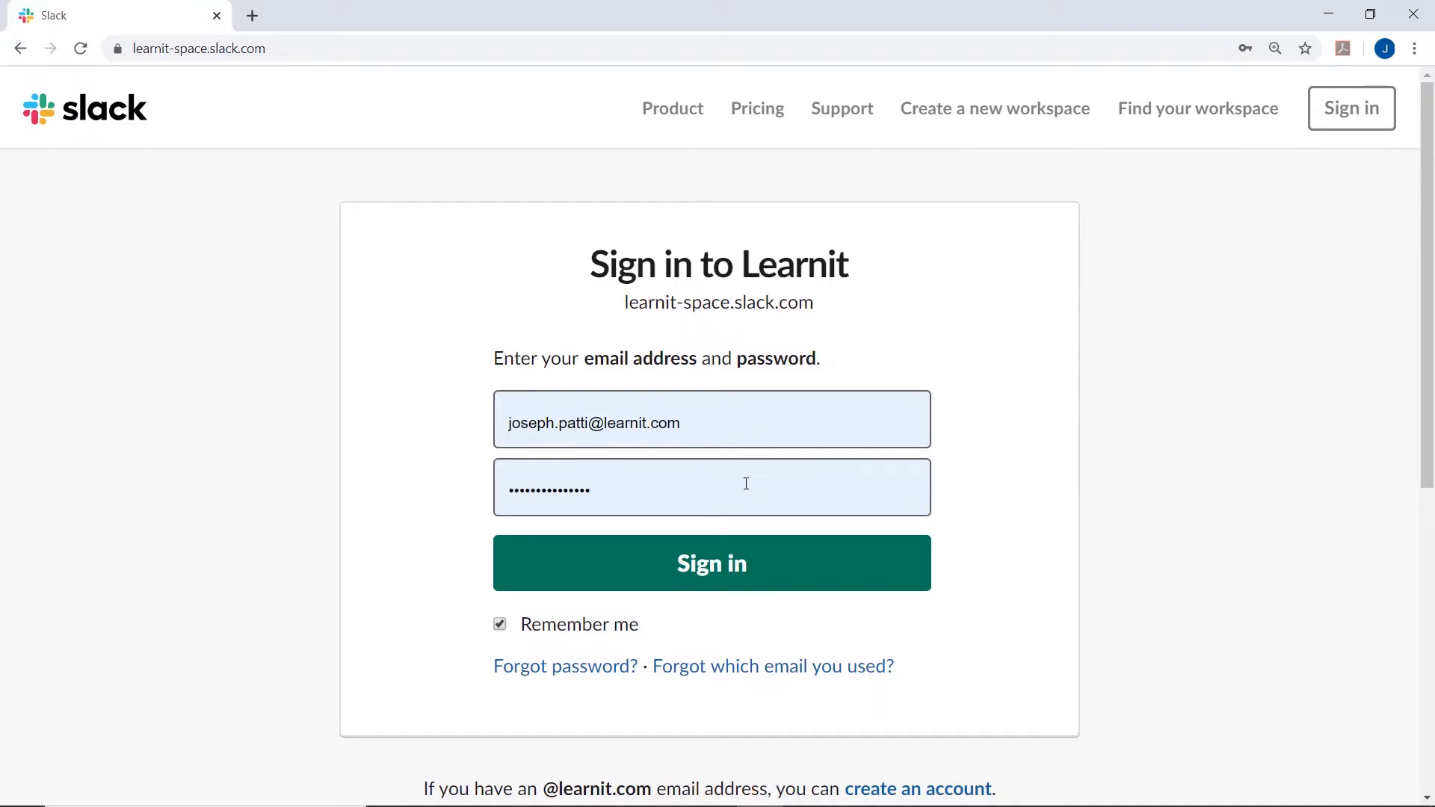
pyautogui.click(722, 577)
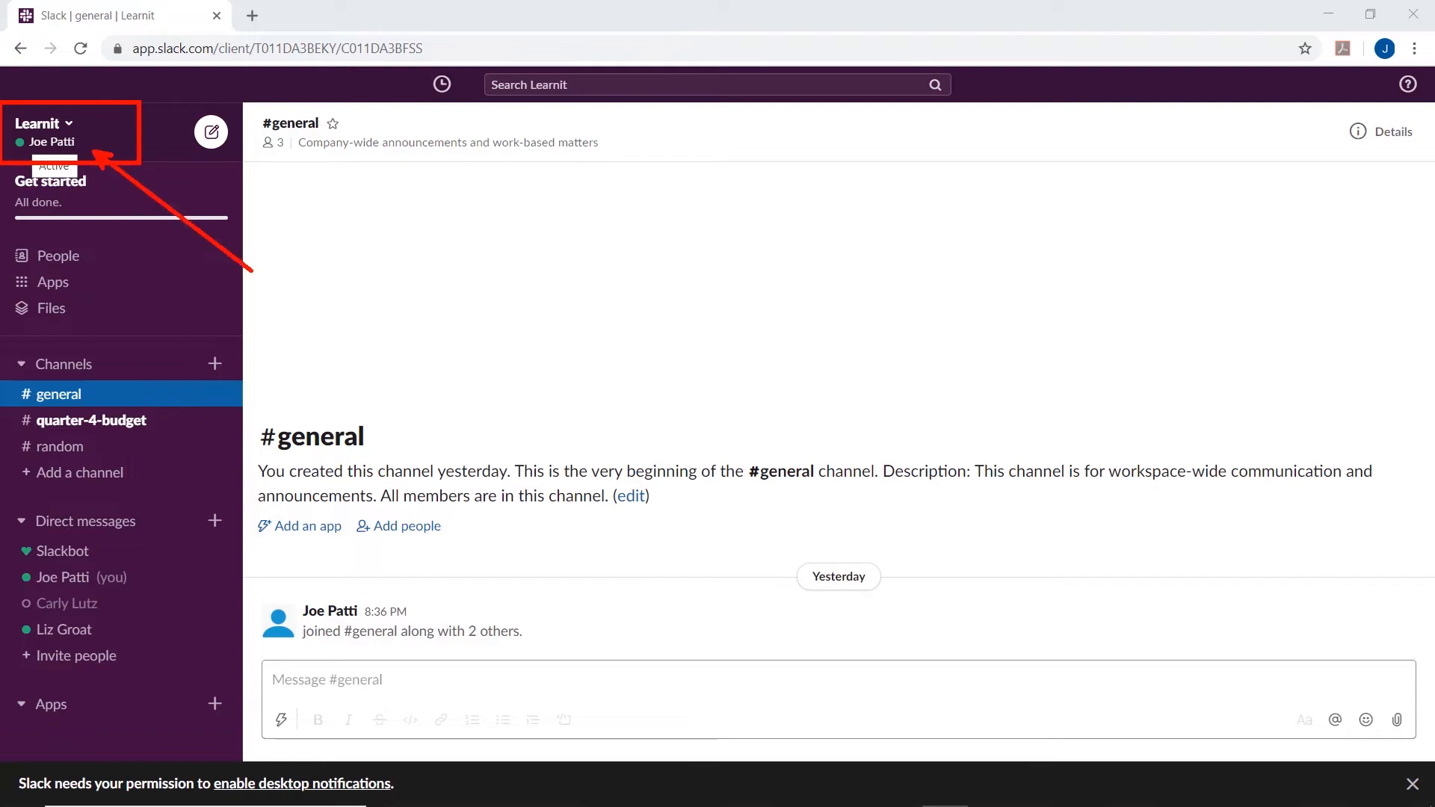
# - Bring up the owner's profile from the workspace menu in edit mode
pyautogui.click(68, 139)
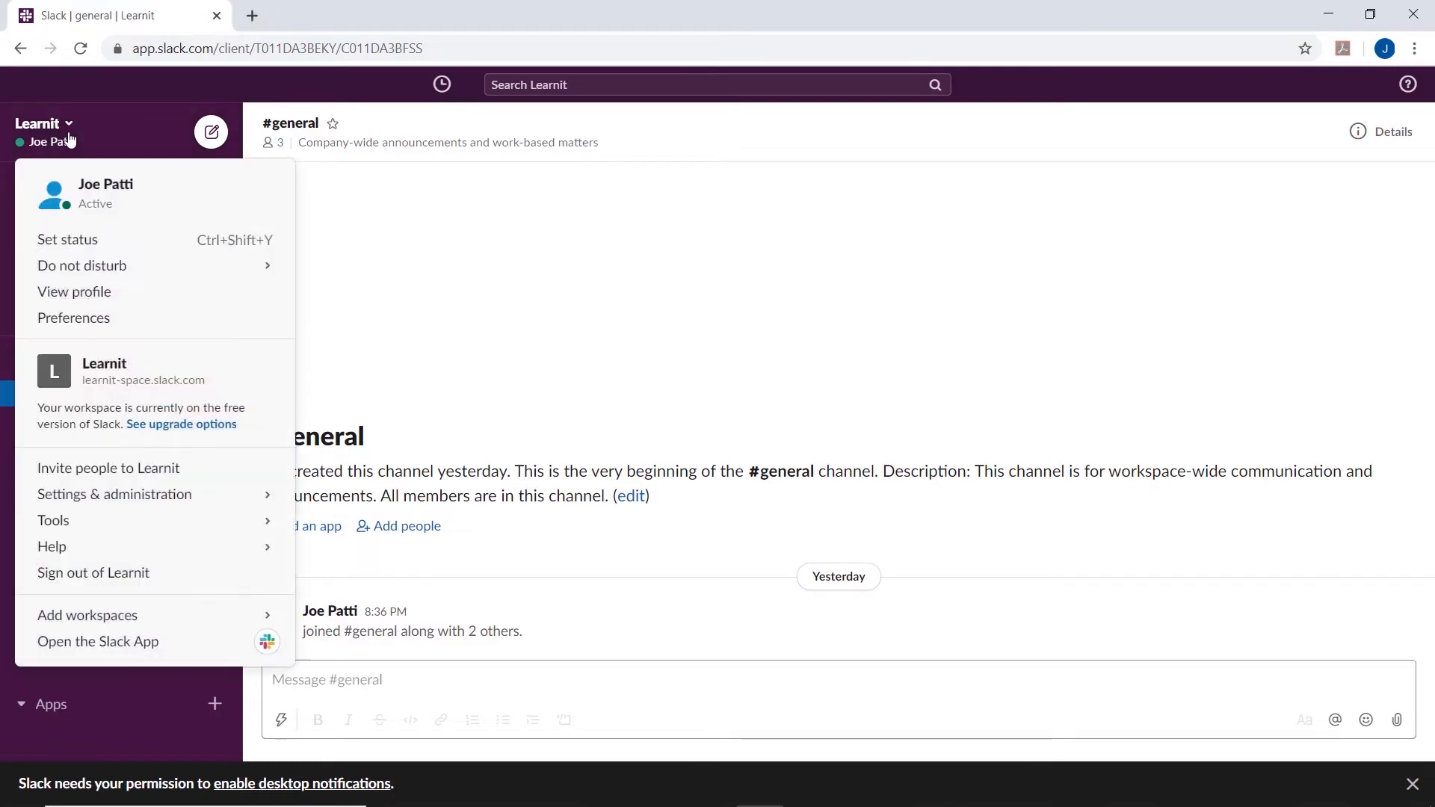
pyautogui.click(134, 297)
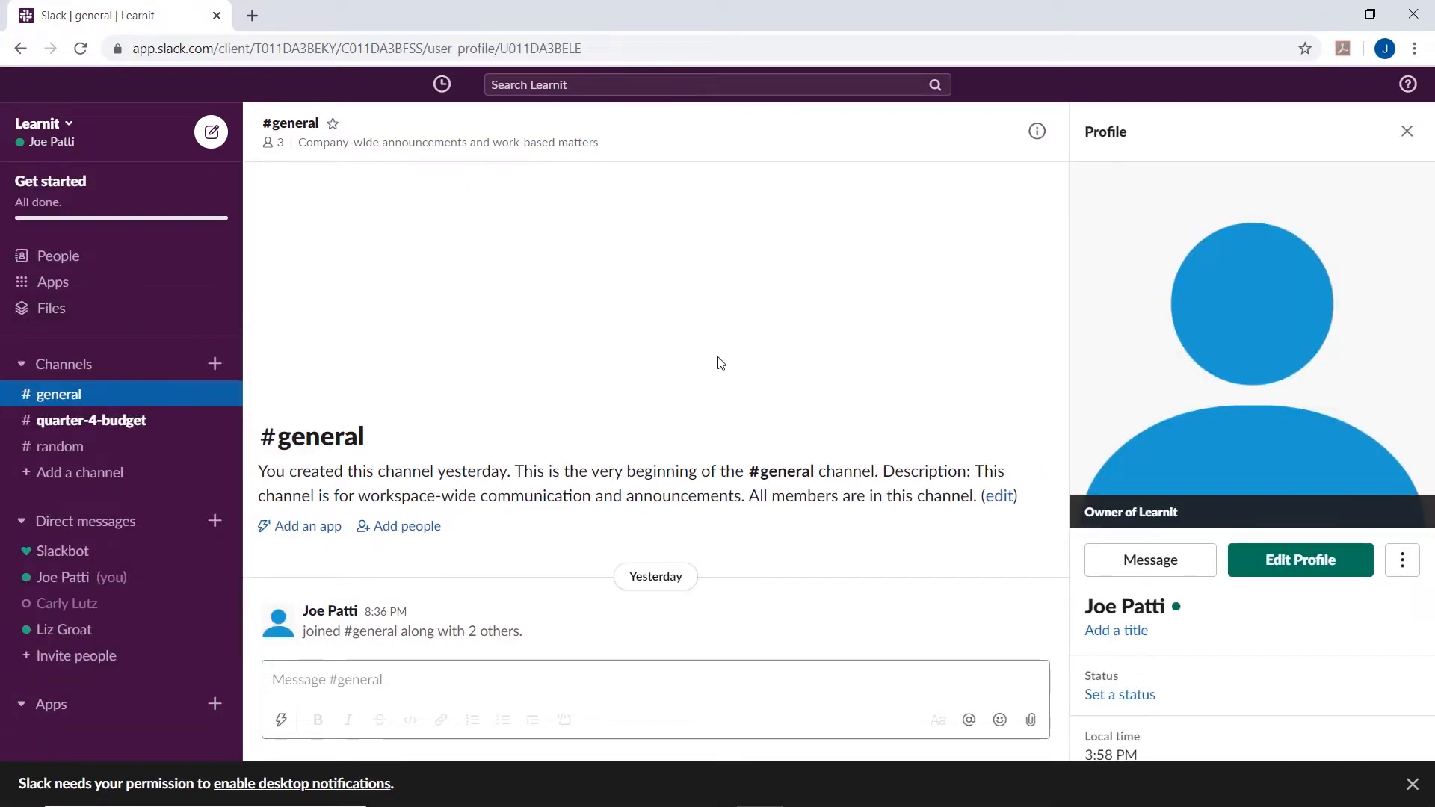
pyautogui.scroll(-1, 1254, 418)
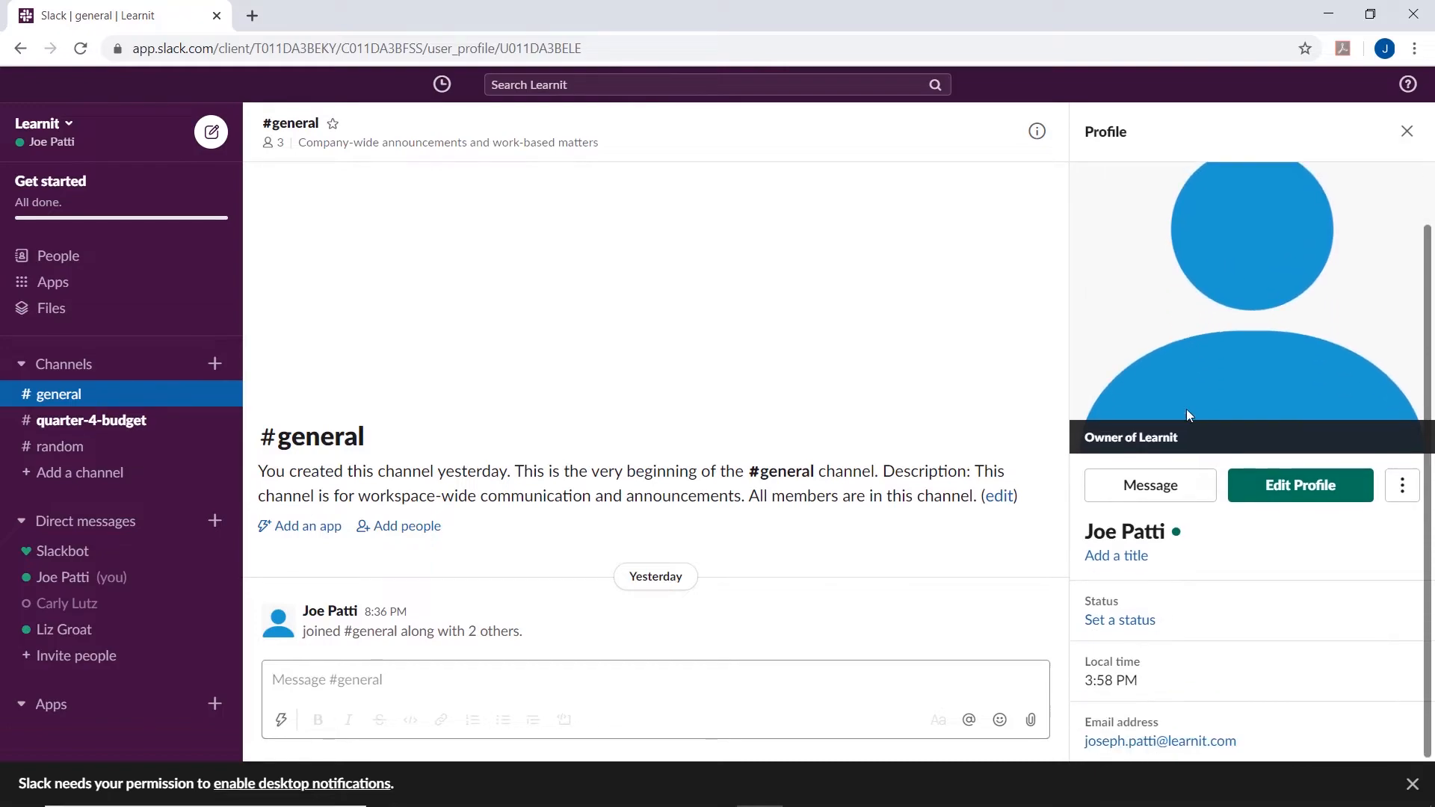
pyautogui.click(1283, 500)
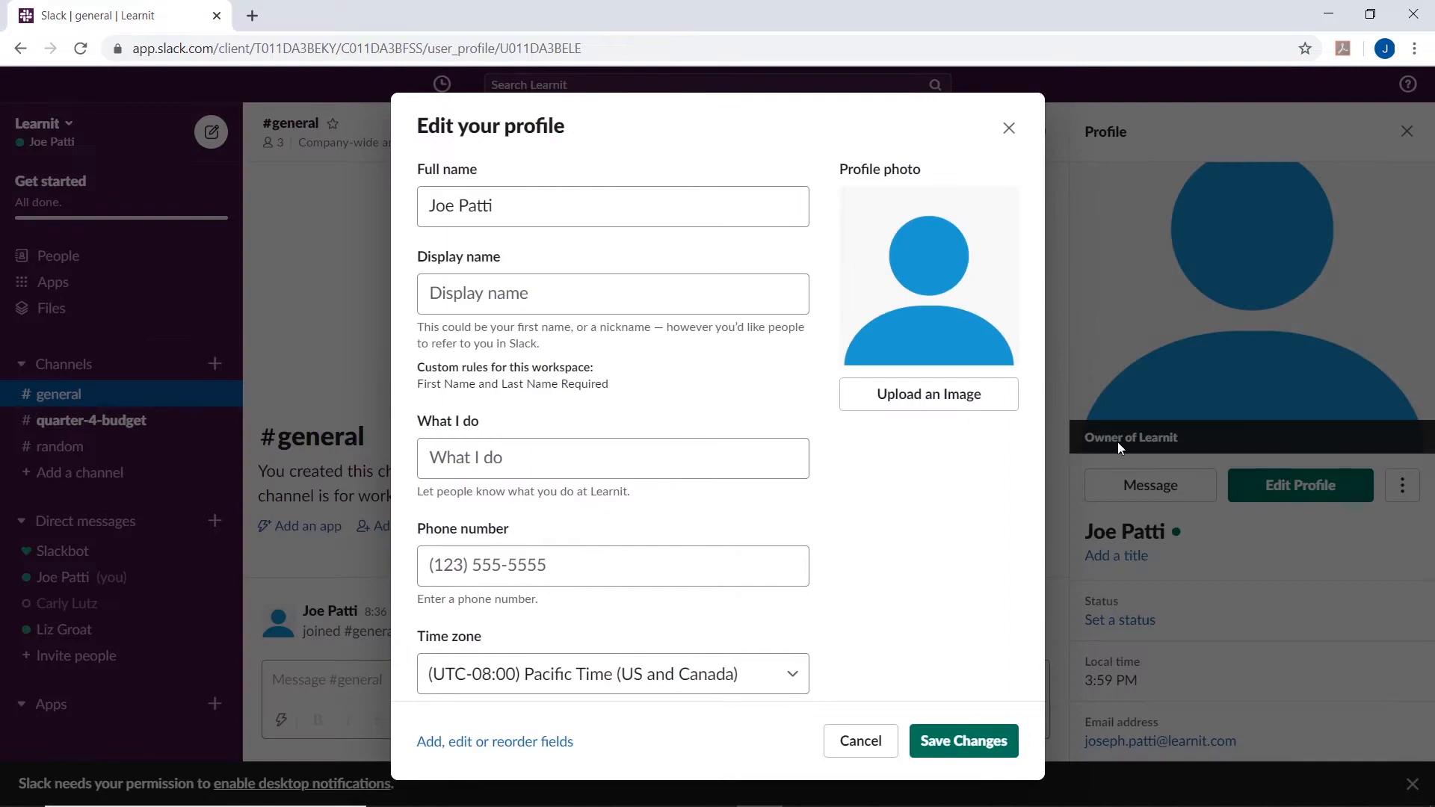
pyautogui.scroll(-1, 585, 188)
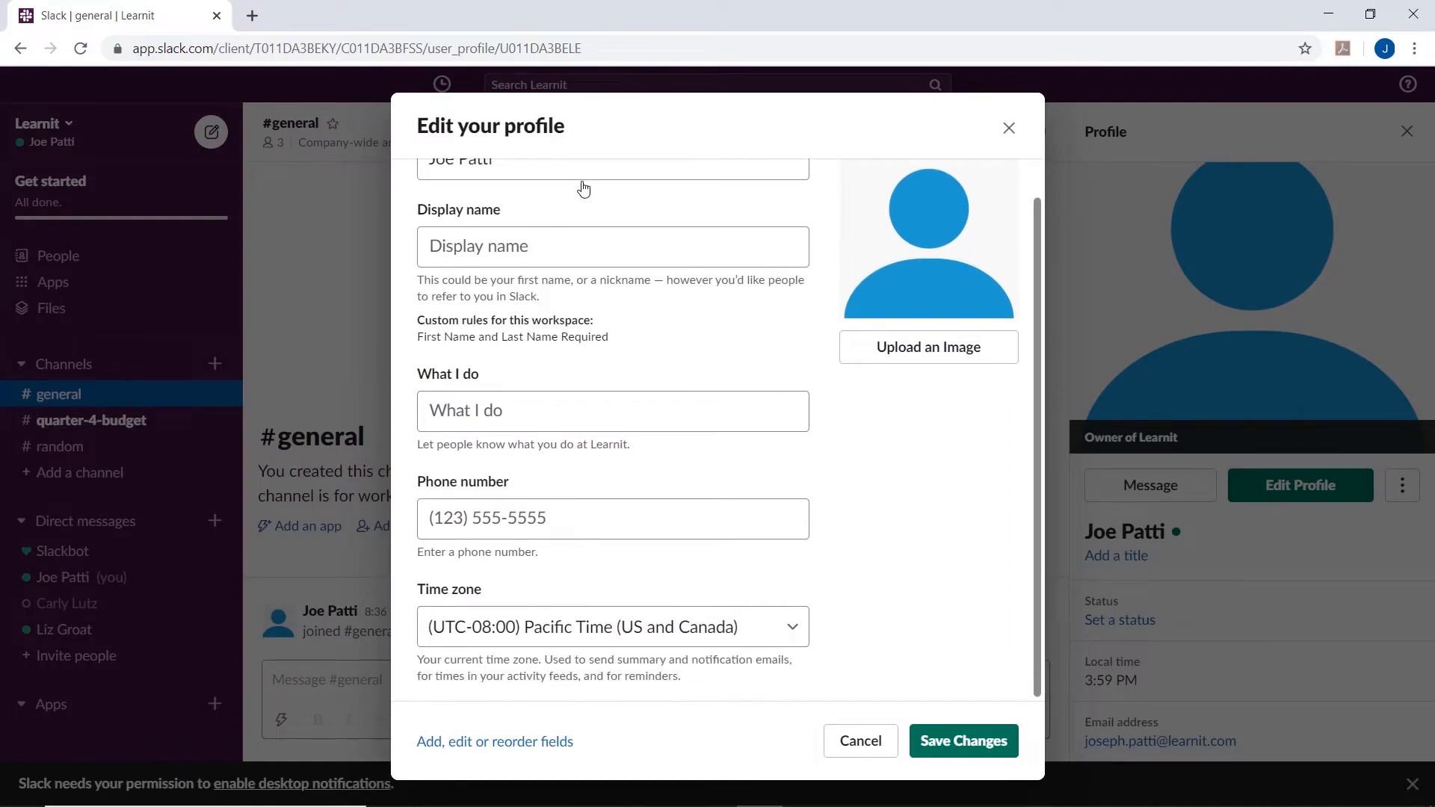
pyautogui.scroll(1, 585, 187)
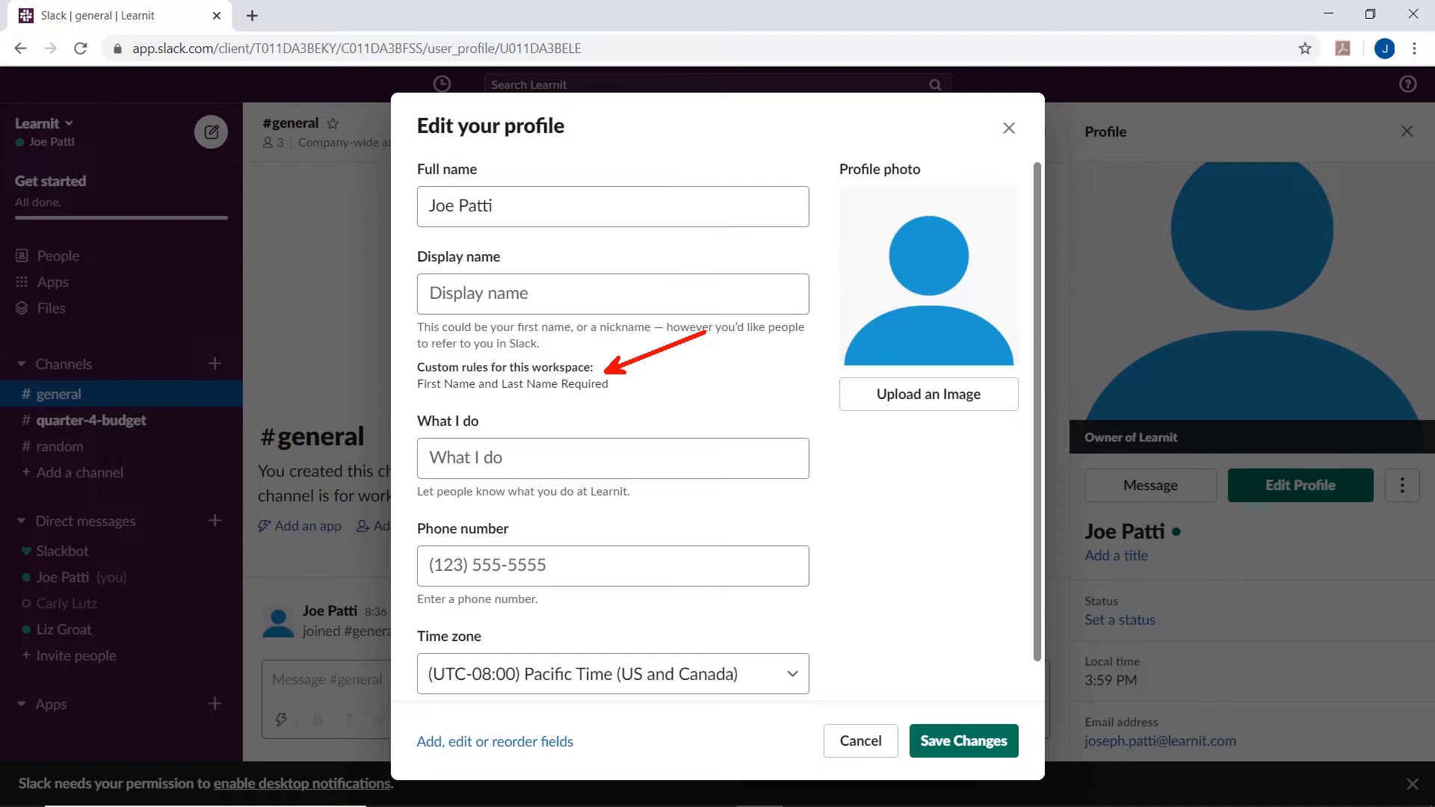
# - Enter the owner's full name as display name and Instructor as What I do
pyautogui.click(667, 303)
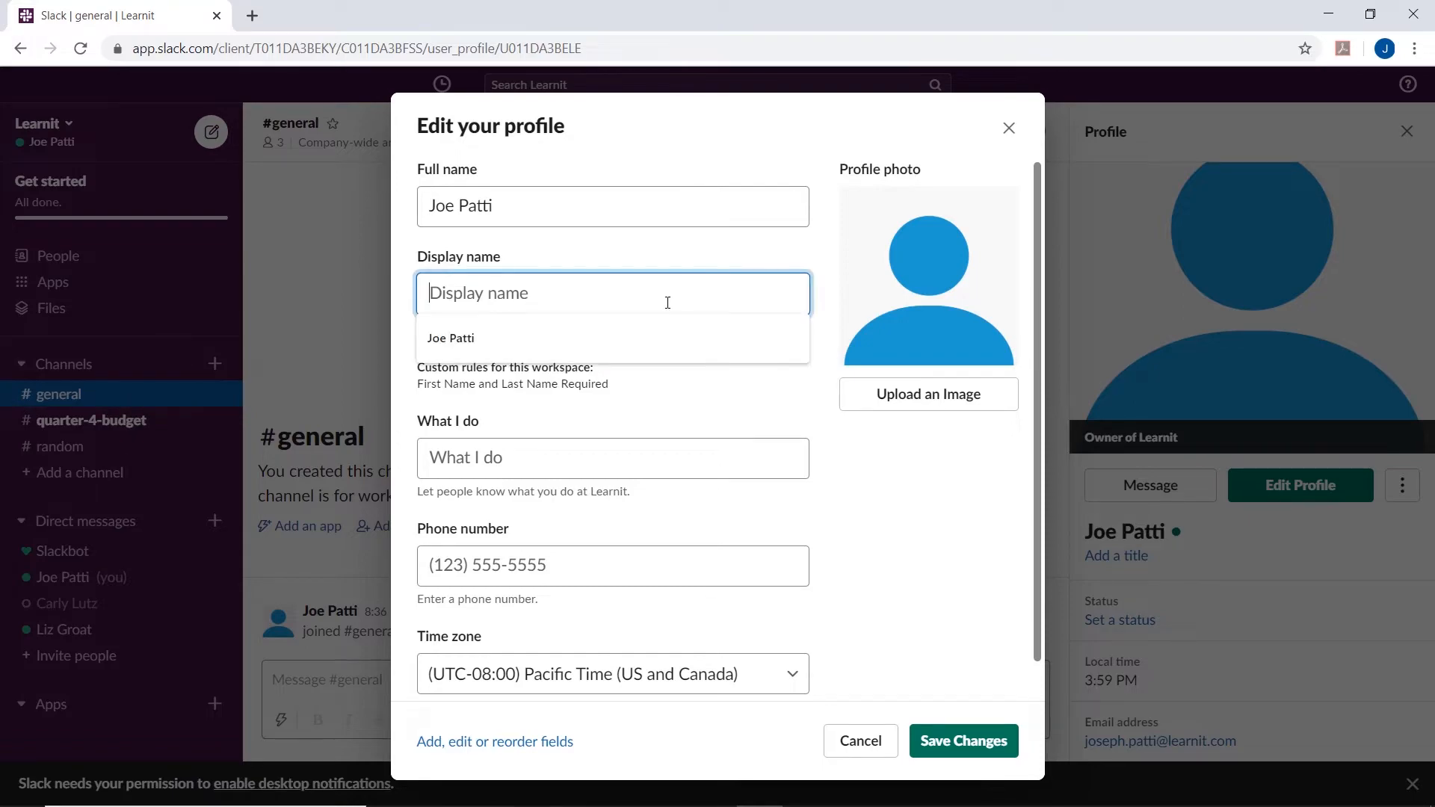
pyautogui.write('Joe Patti')
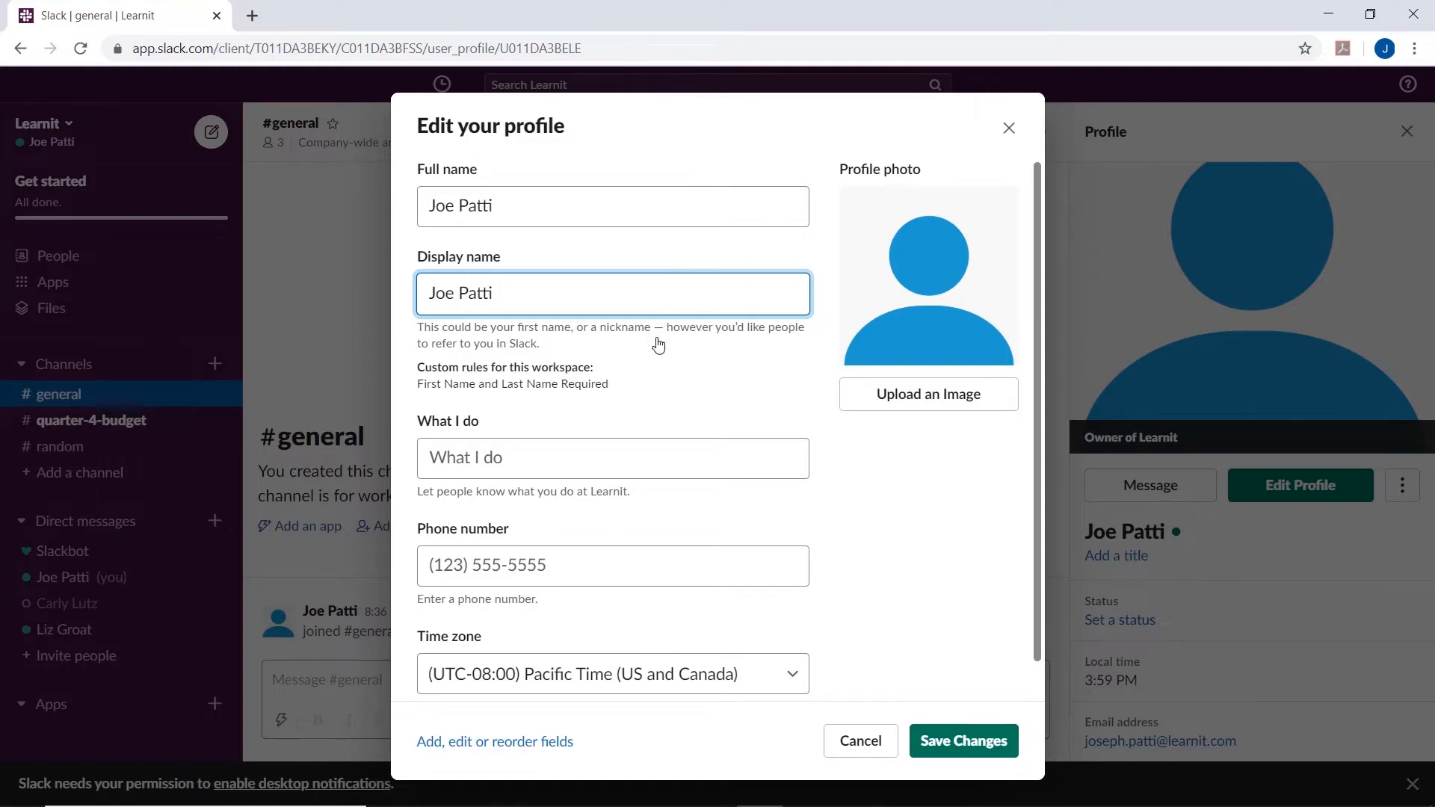
pyautogui.click(608, 462)
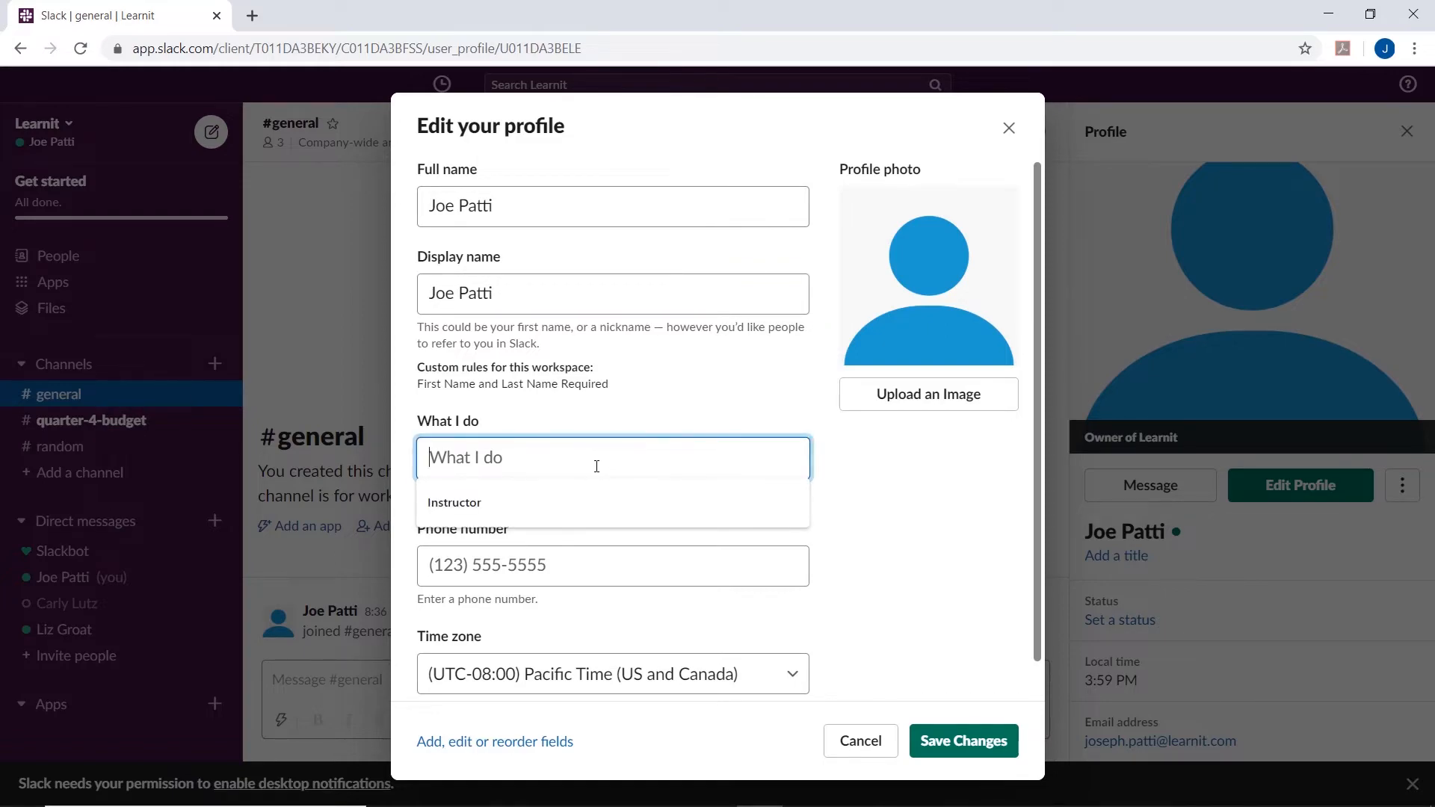
pyautogui.write('Instructor')
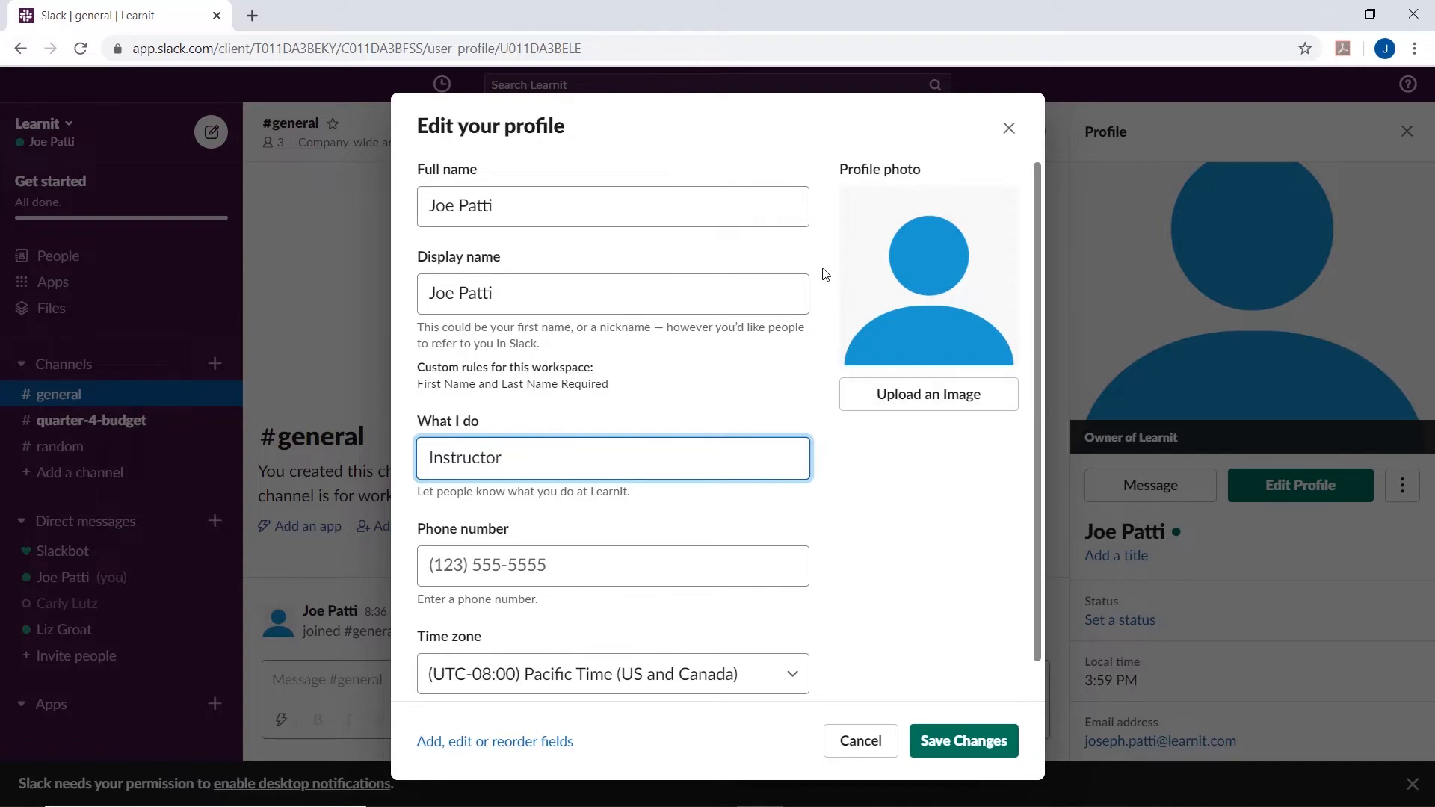
# - Upload the headshot JPG and crop it to a square centred on the face
pyautogui.click(935, 407)
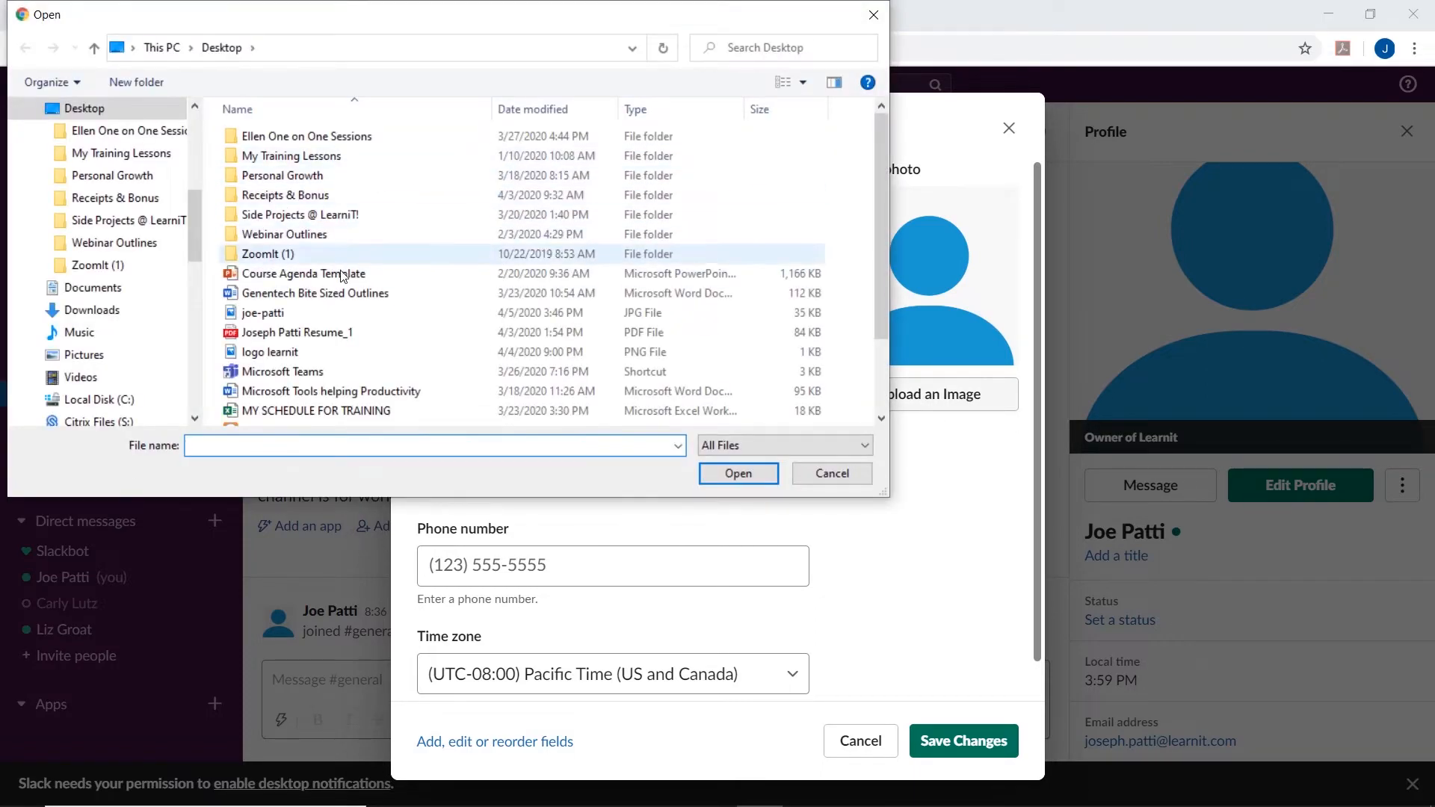
pyautogui.click(307, 317)
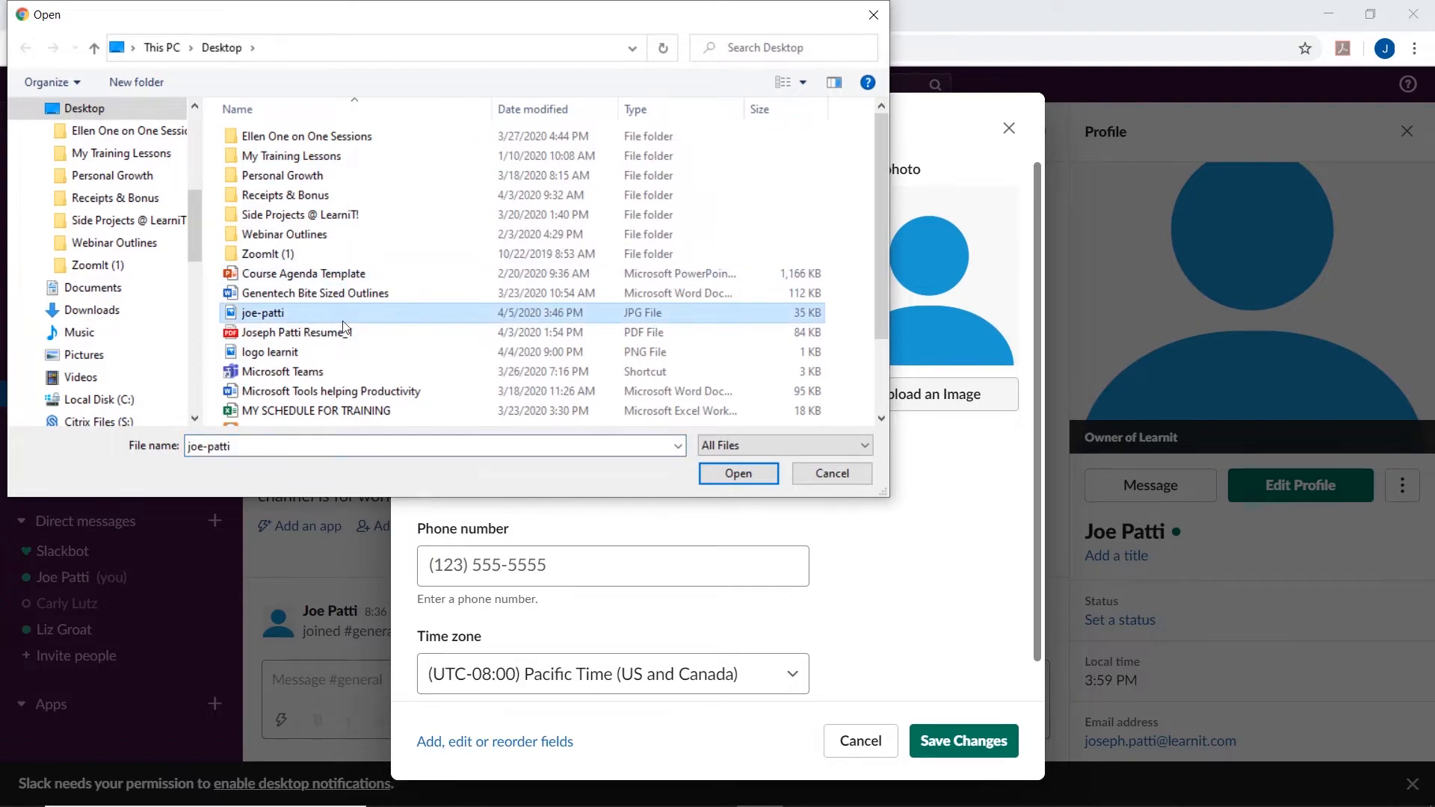
pyautogui.click(719, 474)
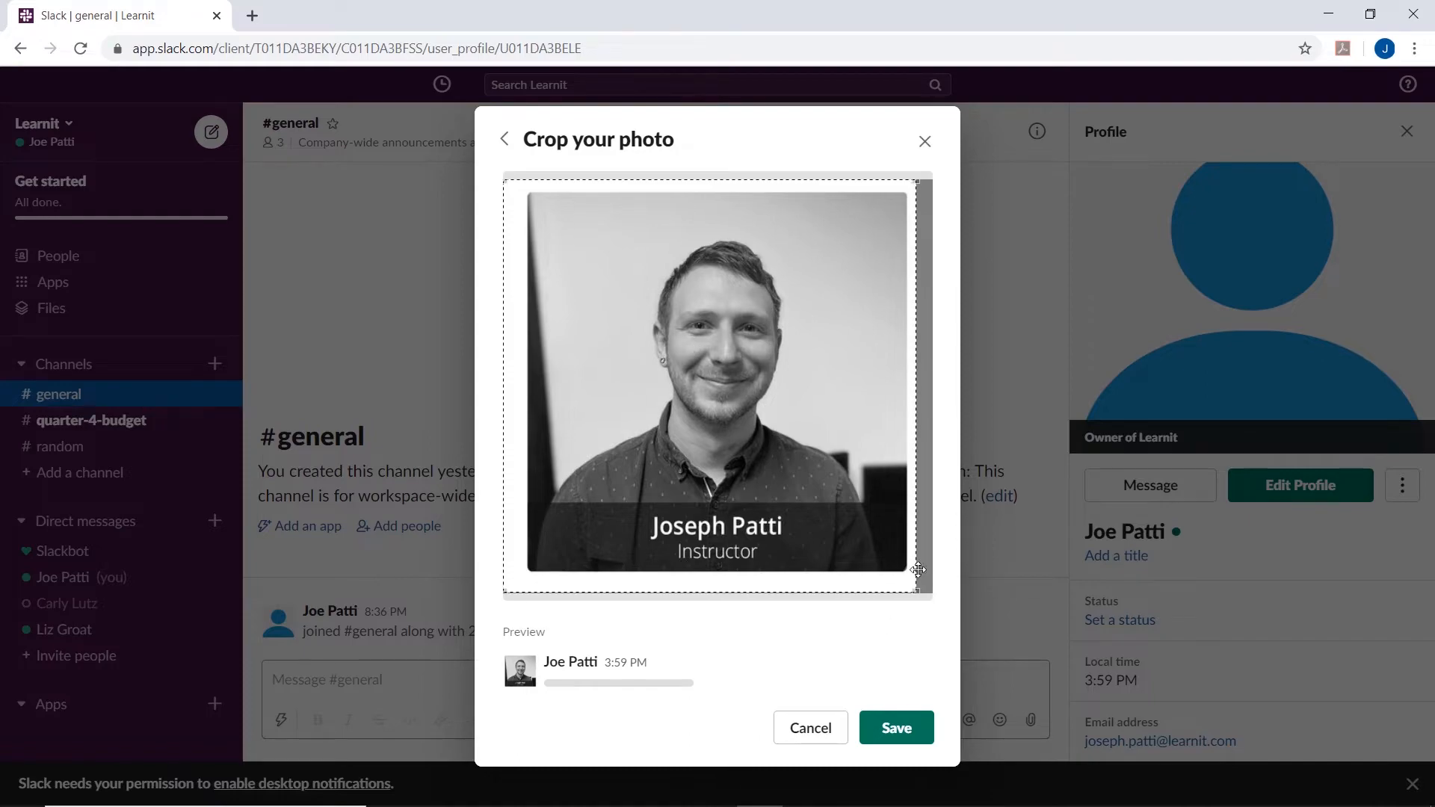
pyautogui.moveTo(917, 591); pyautogui.dragTo(826, 493)
pyautogui.moveTo(507, 341); pyautogui.dragTo(574, 311)
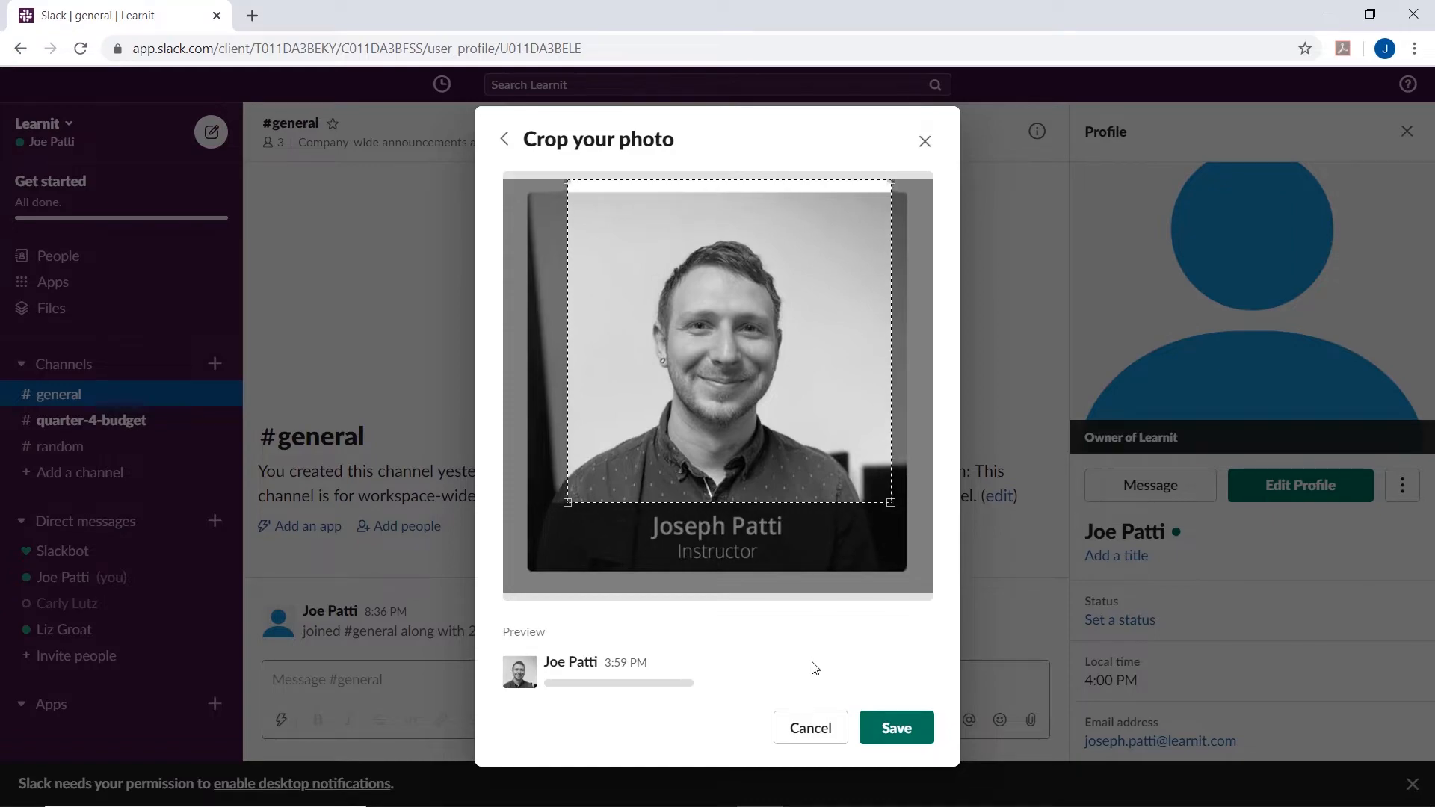
pyautogui.click(872, 726)
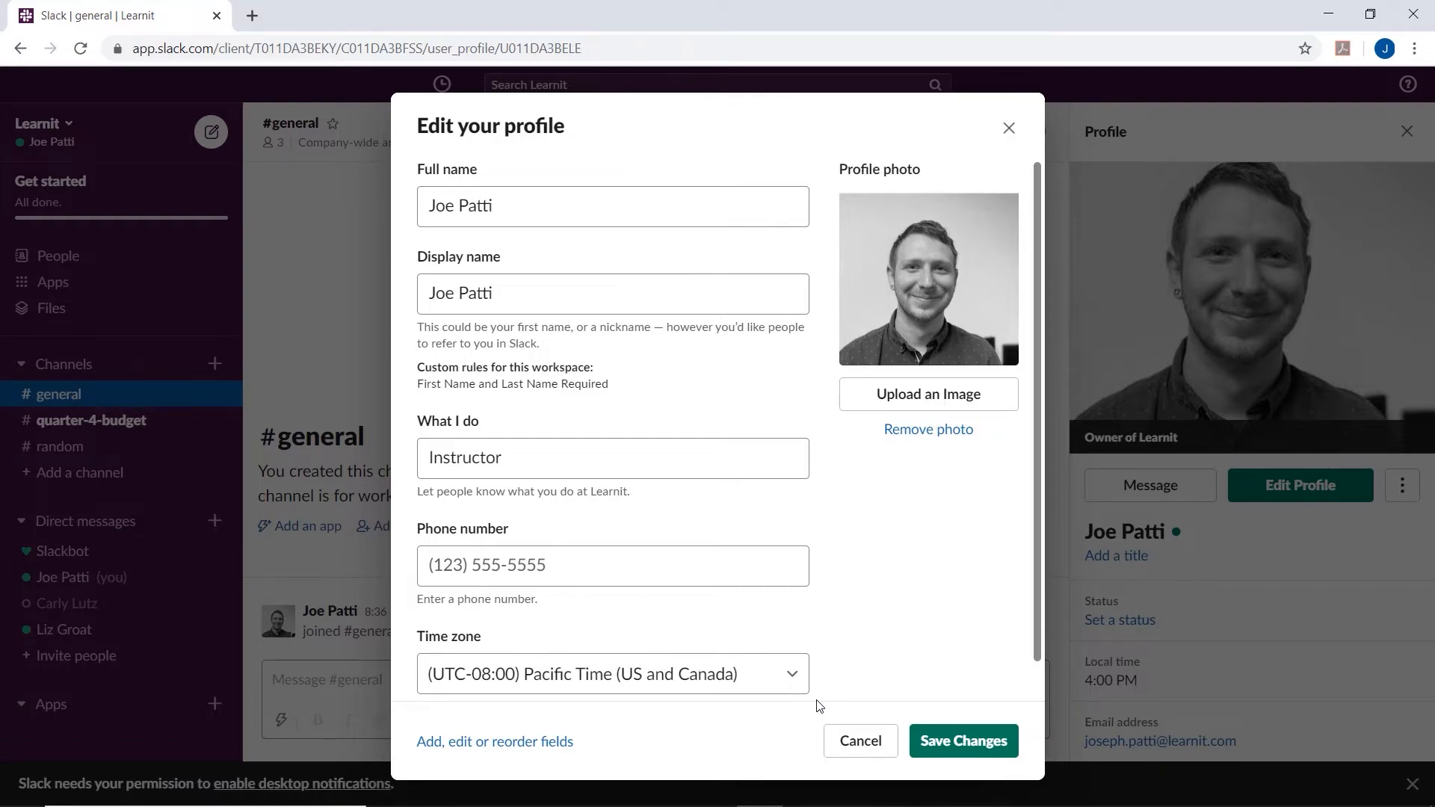
# - Save the profile edits, then dismiss the profile panel to return to #general
pyautogui.click(970, 752)
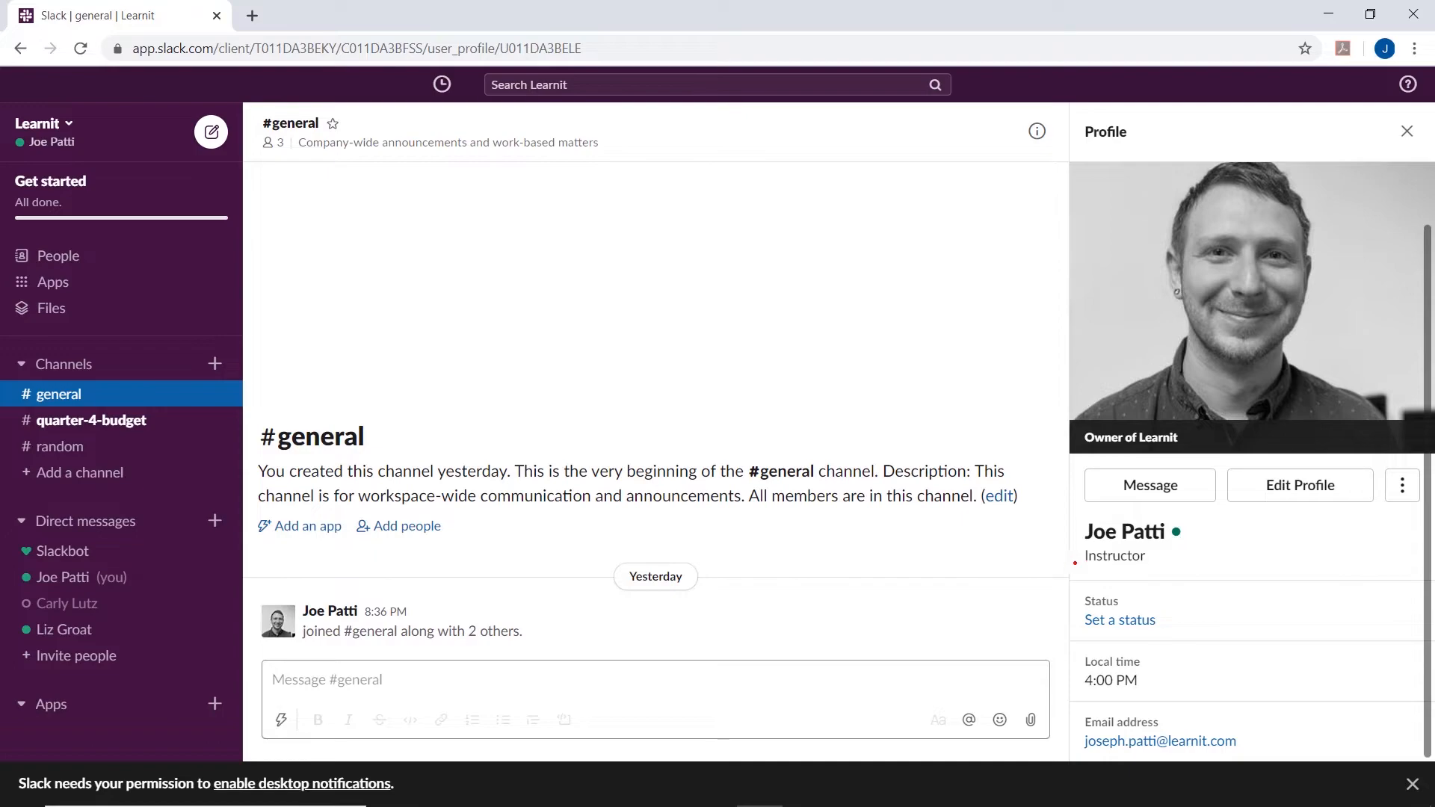
pyautogui.moveTo(1054, 576); pyautogui.dragTo(1310, 646)
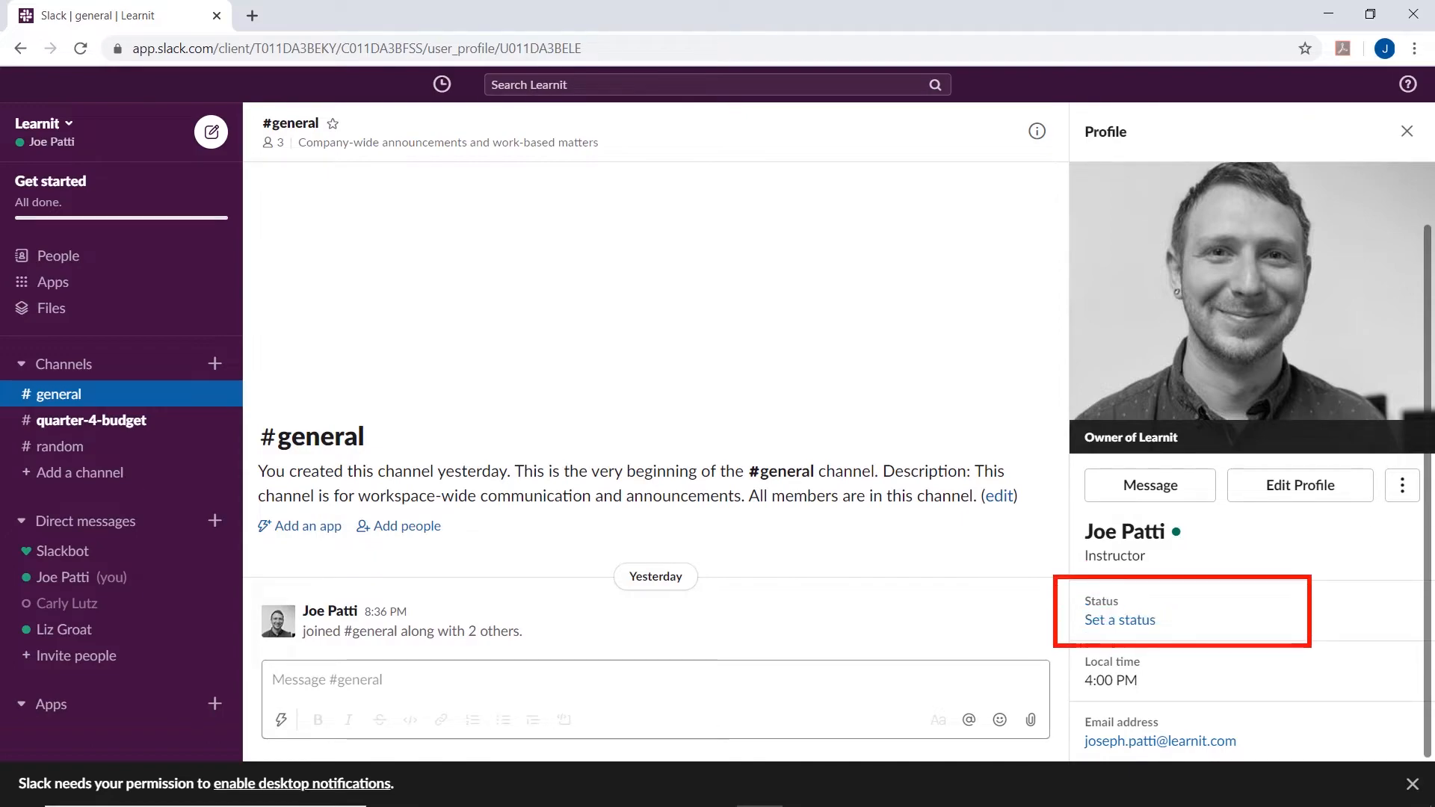
pyautogui.moveTo(1180, 605); pyautogui.dragTo(1274, 605)
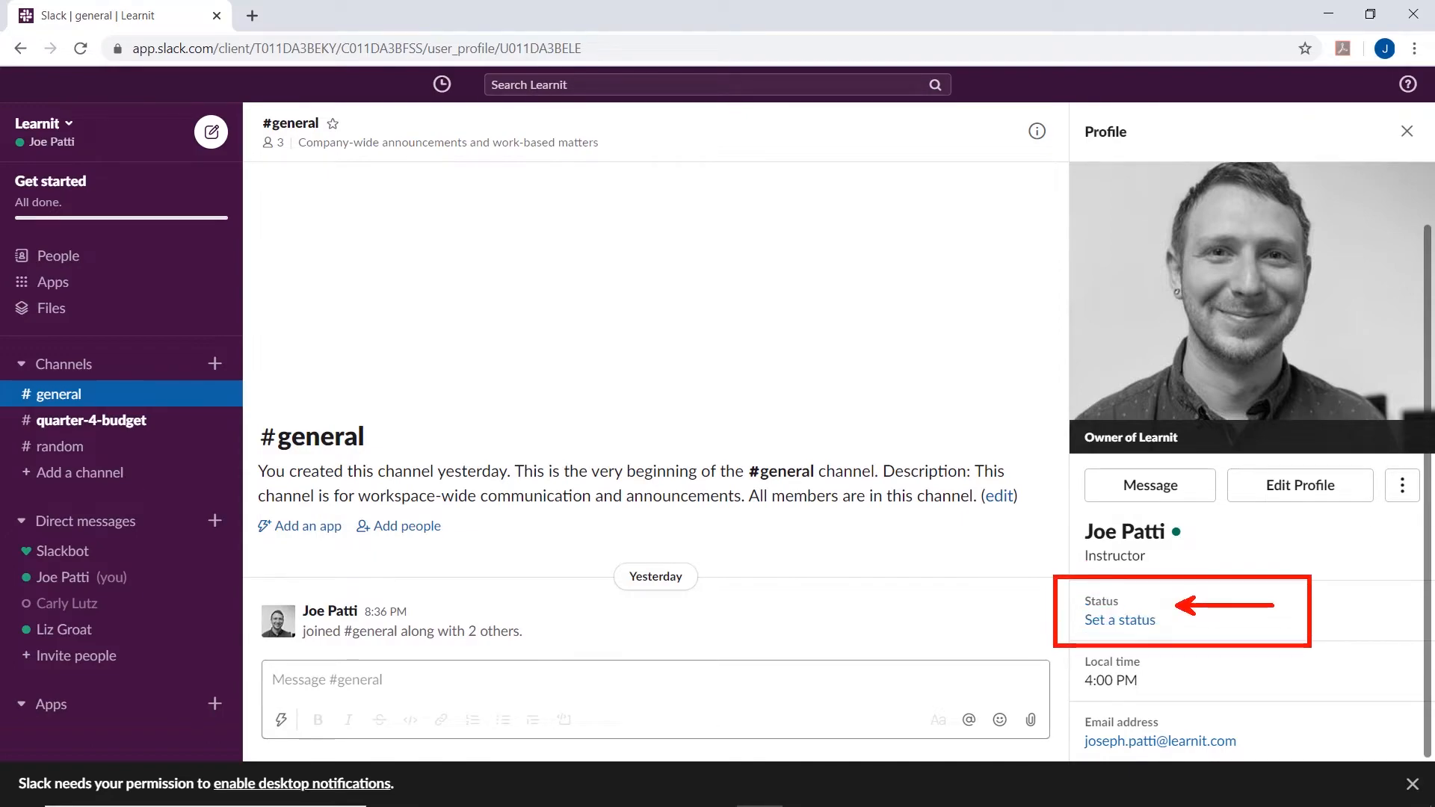
pyautogui.press('Escape')
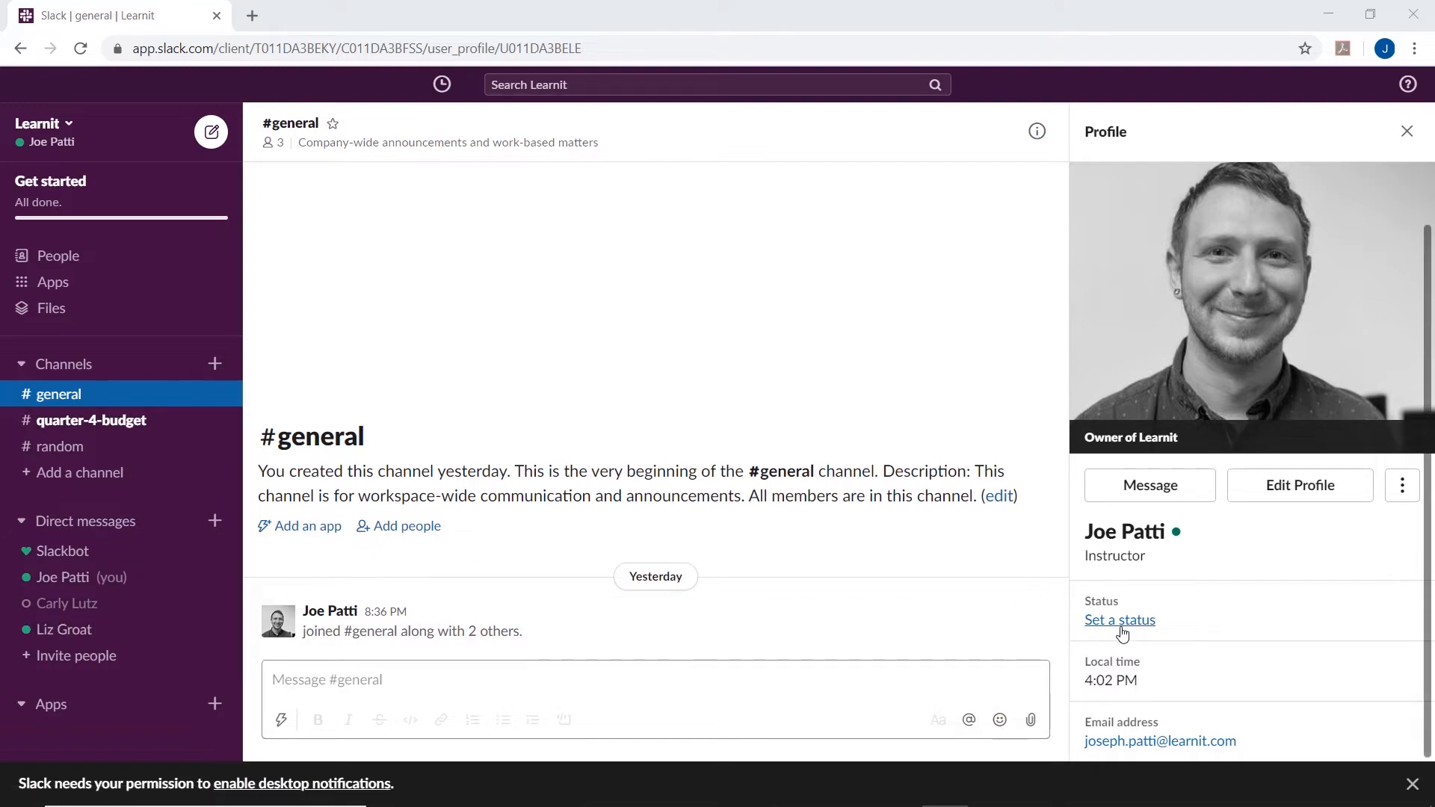
pyautogui.click(1406, 132)
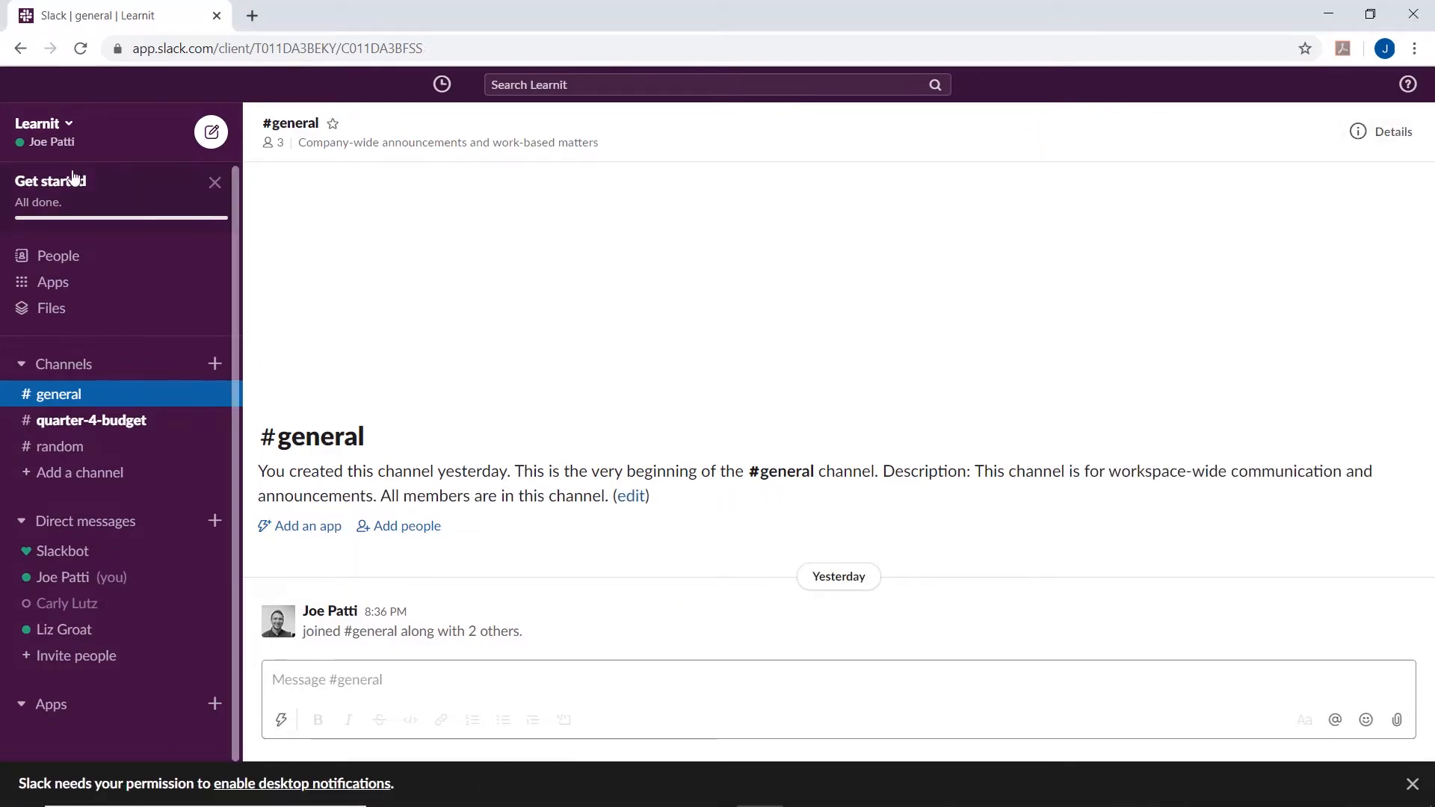
# - Choose Set status from the workspace account menu
pyautogui.click(82, 134)
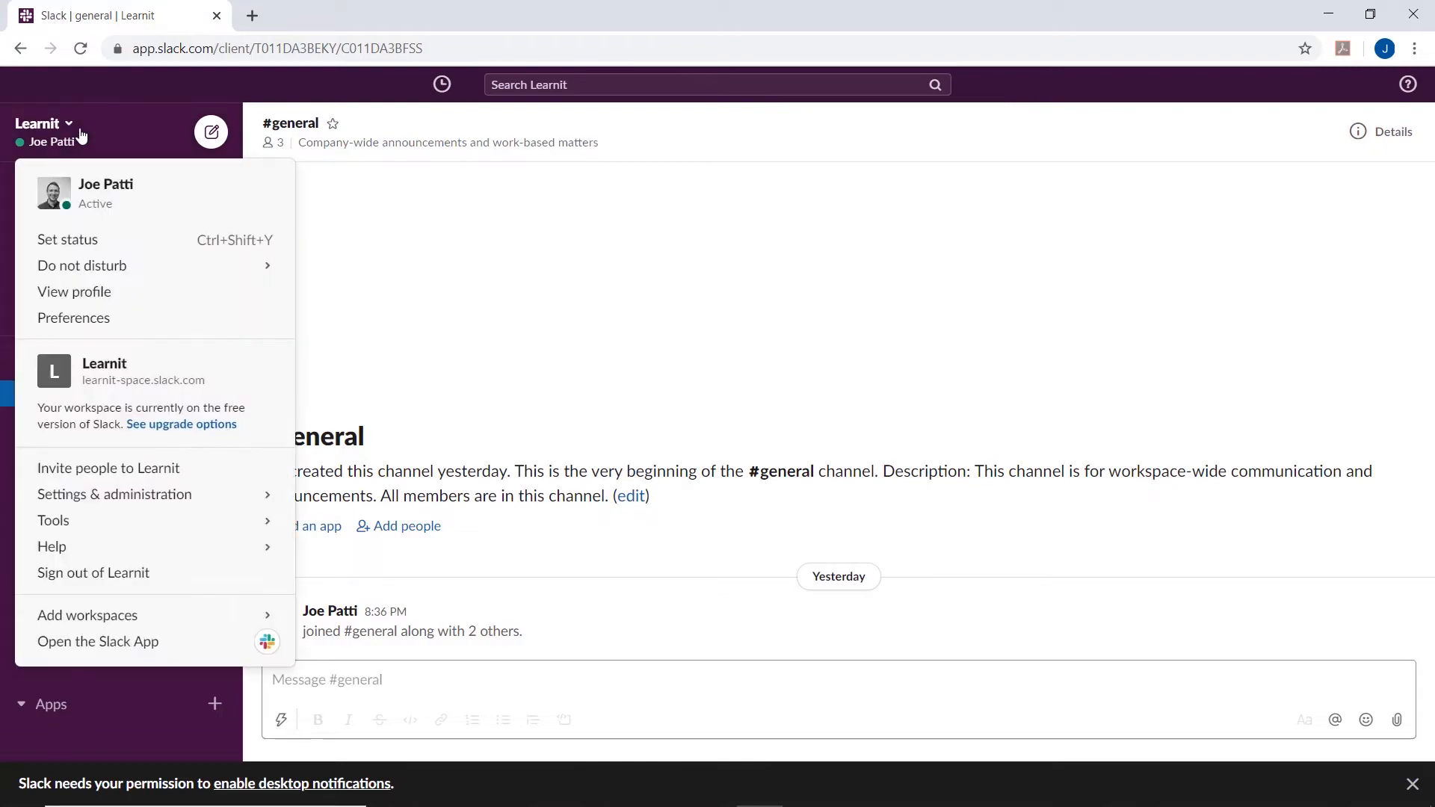
pyautogui.click(112, 249)
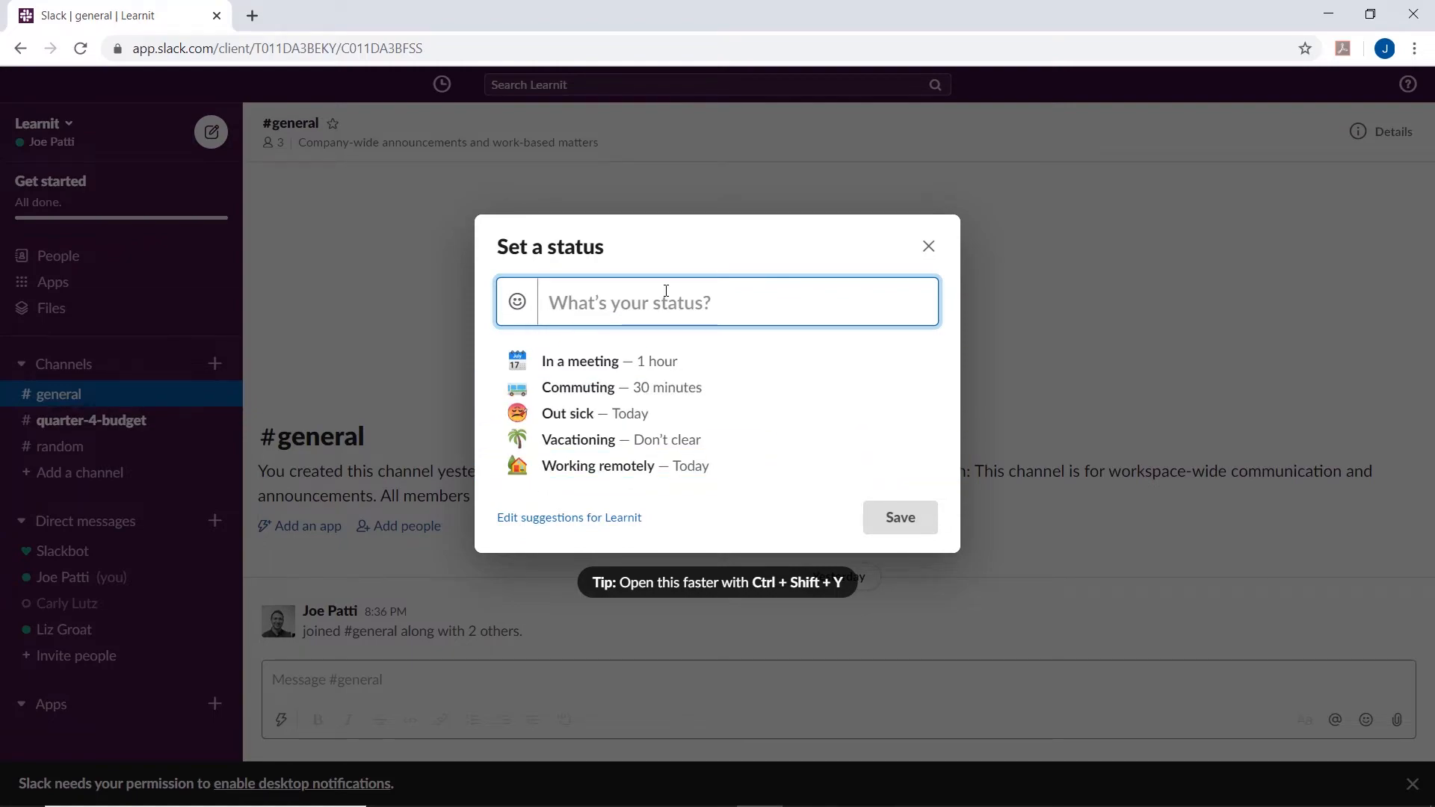
# - Enter the status 'Working from Home' and give it the blond-haired person emoji instead of the house
pyautogui.write('Wo')
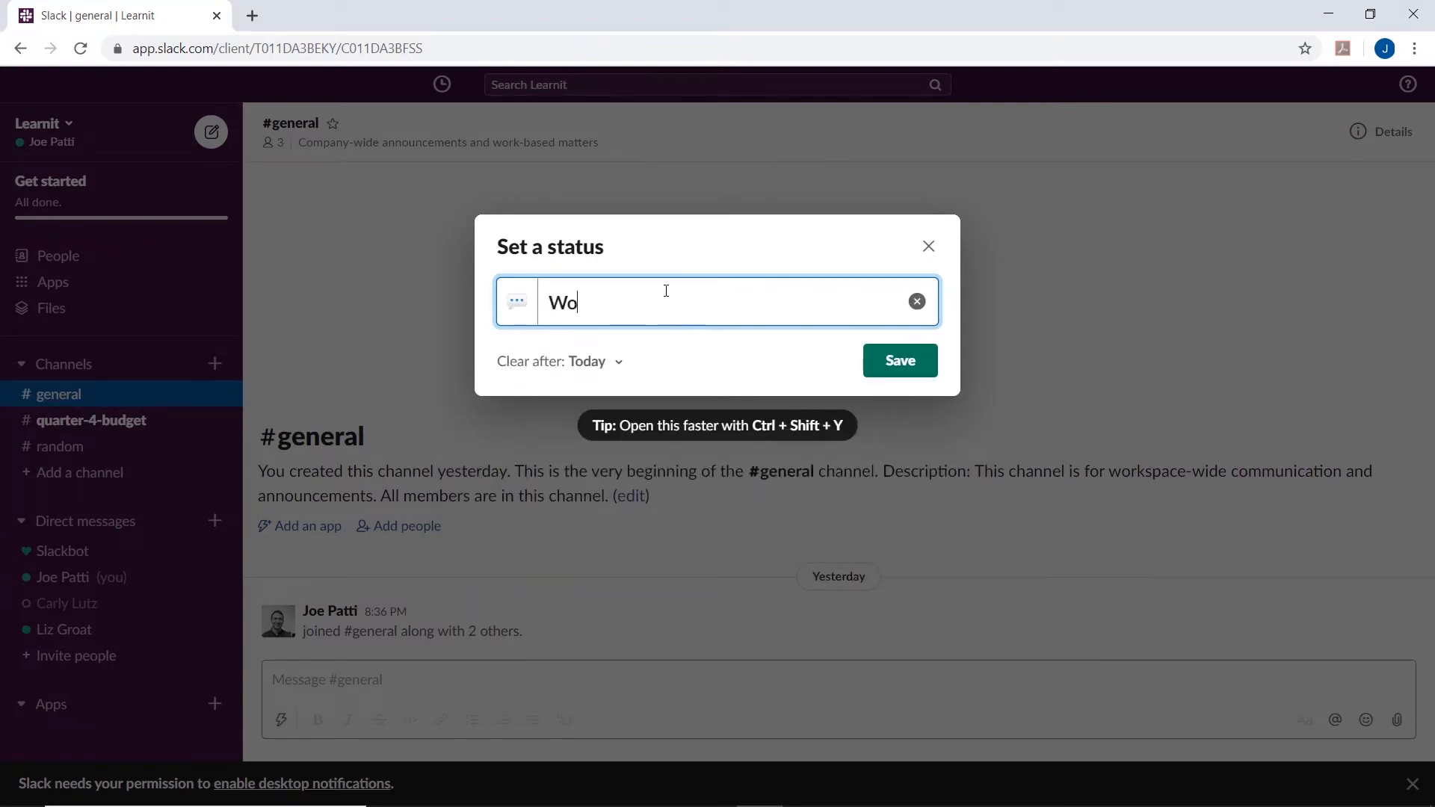
pyautogui.write('rking from Home')
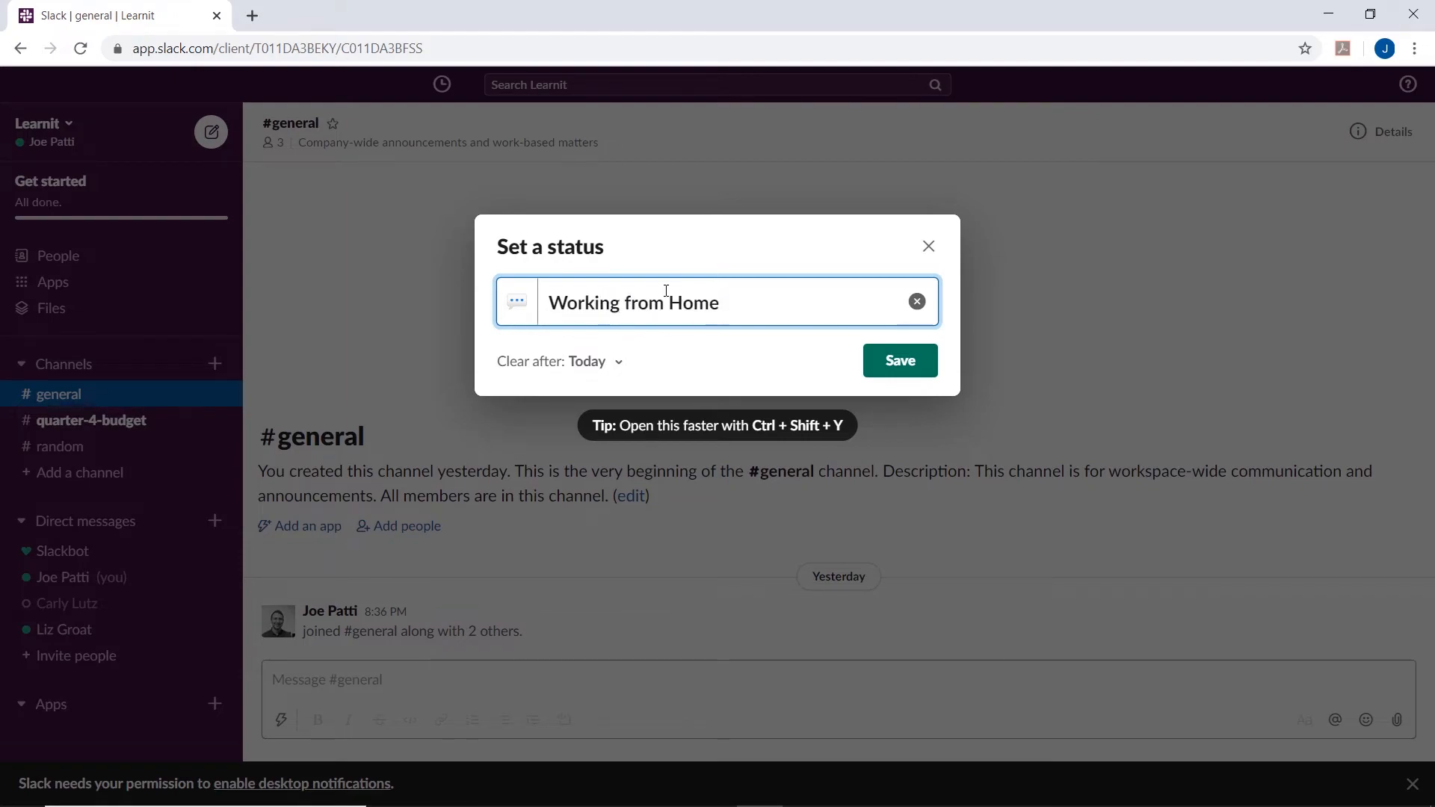
pyautogui.click(521, 308)
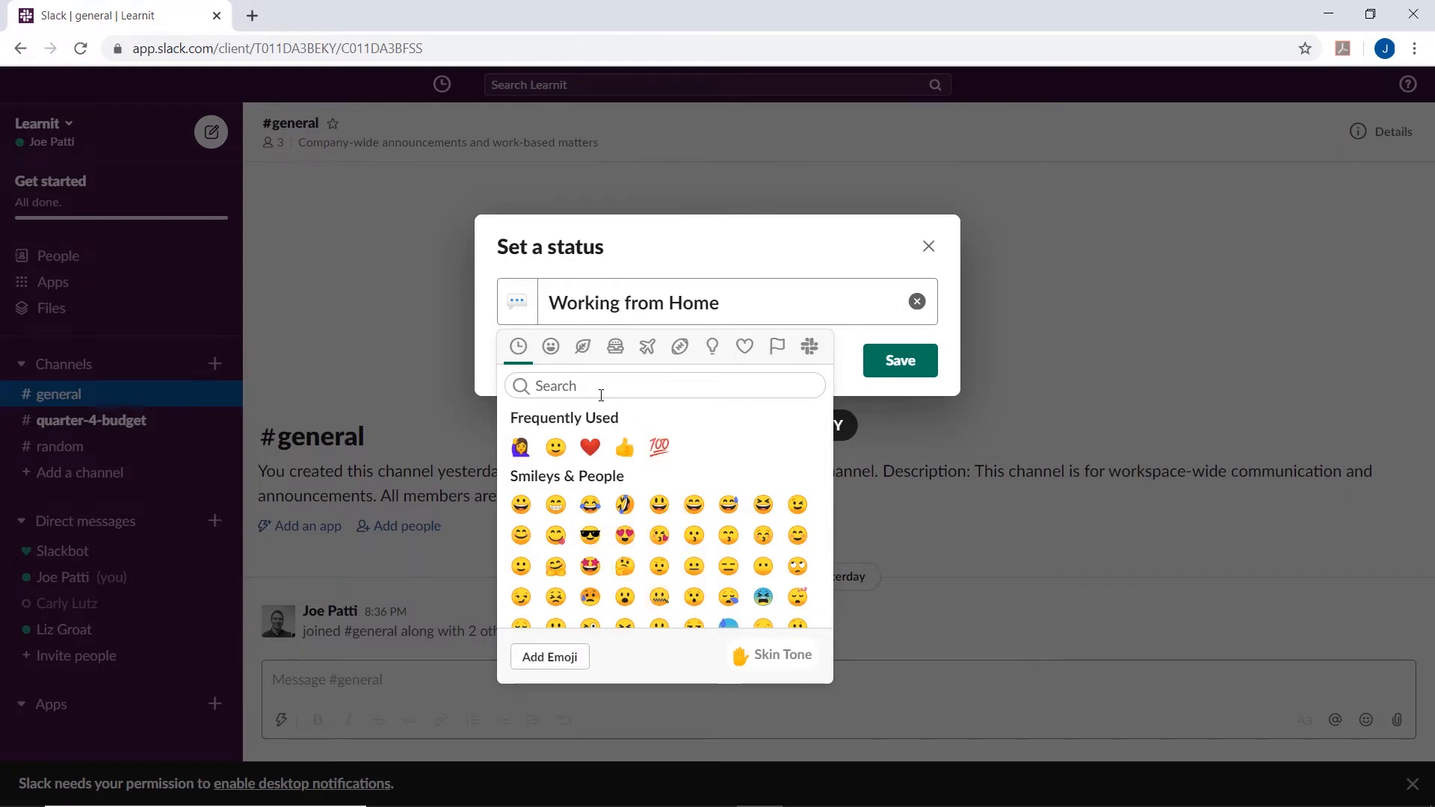
pyautogui.write('house')
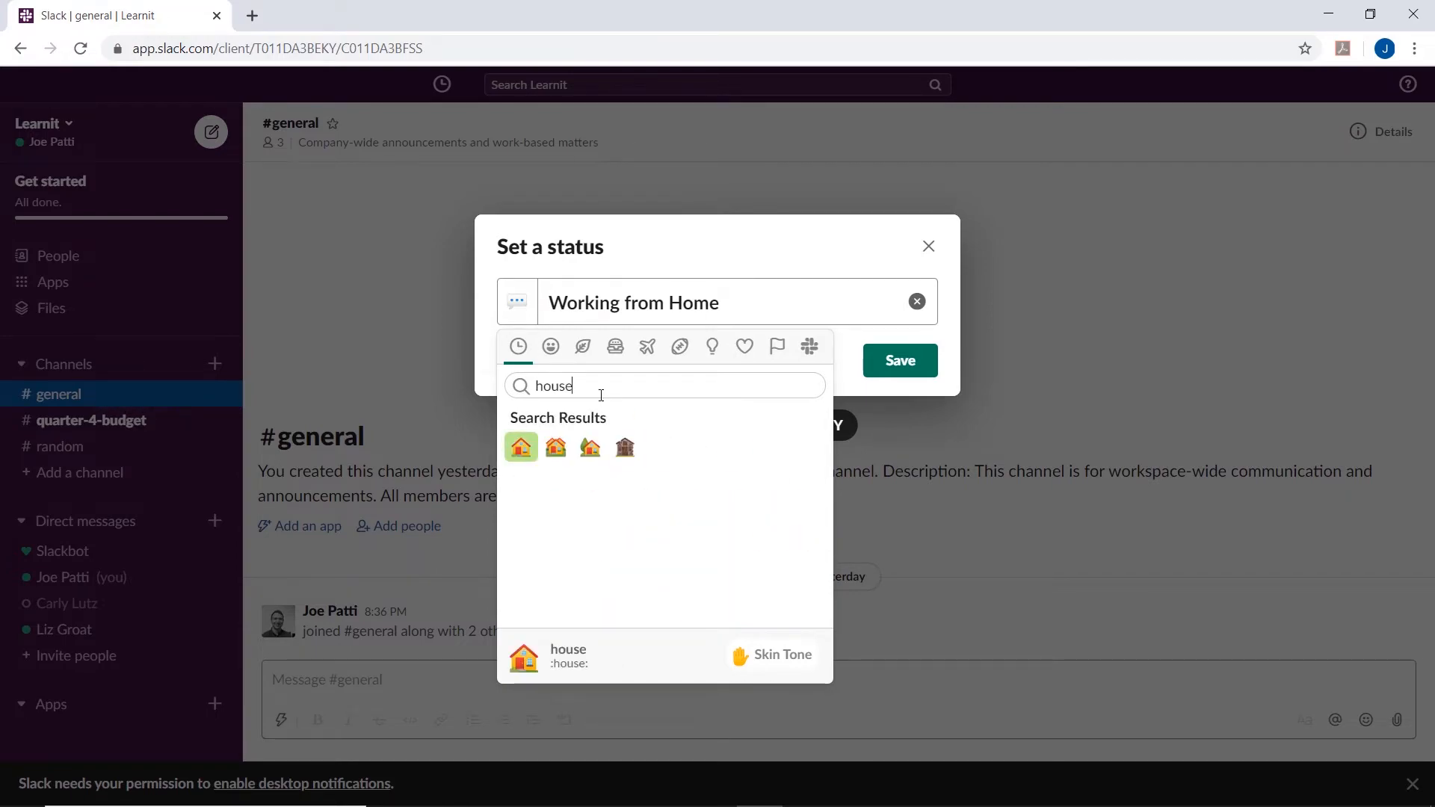
pyautogui.click(522, 449)
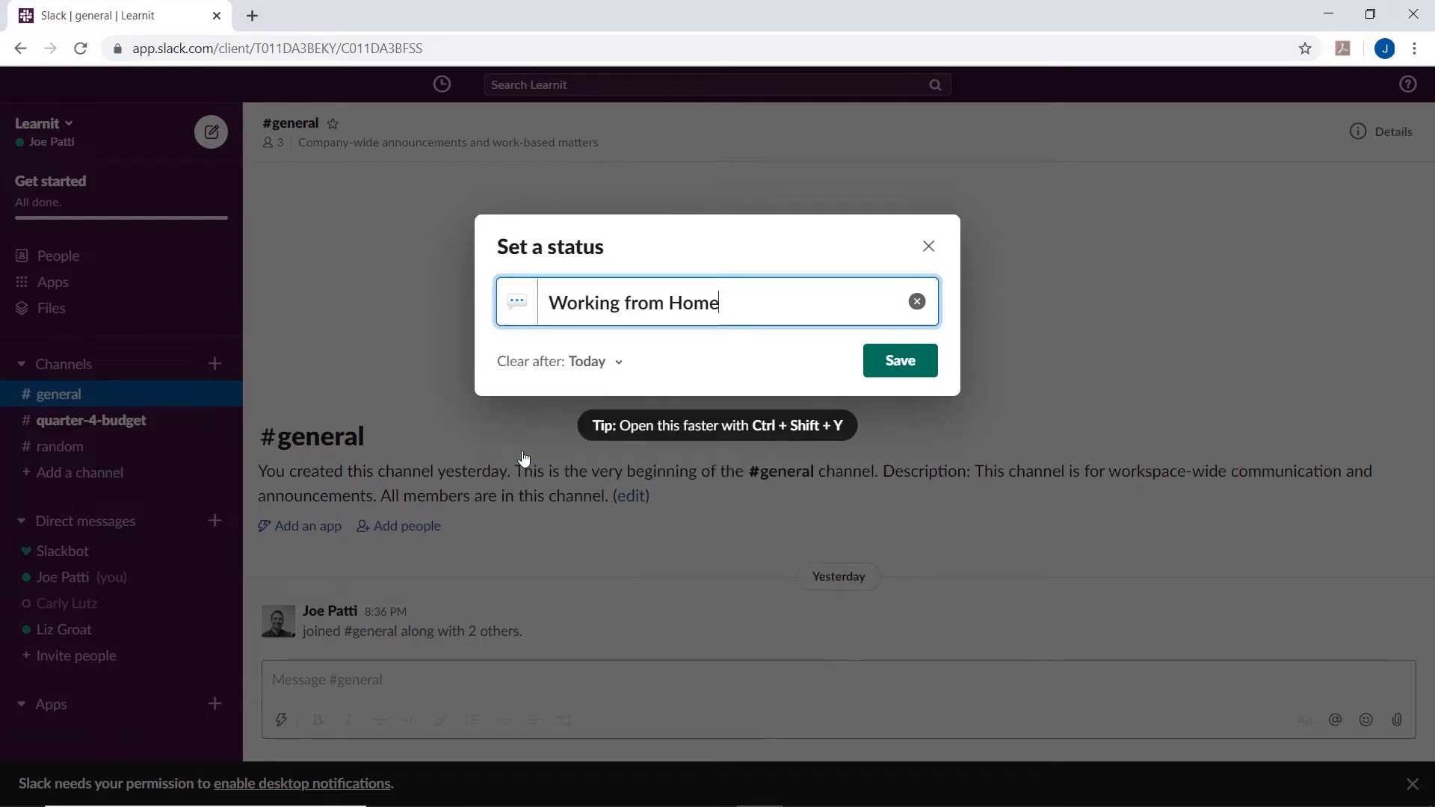
pyautogui.click(518, 304)
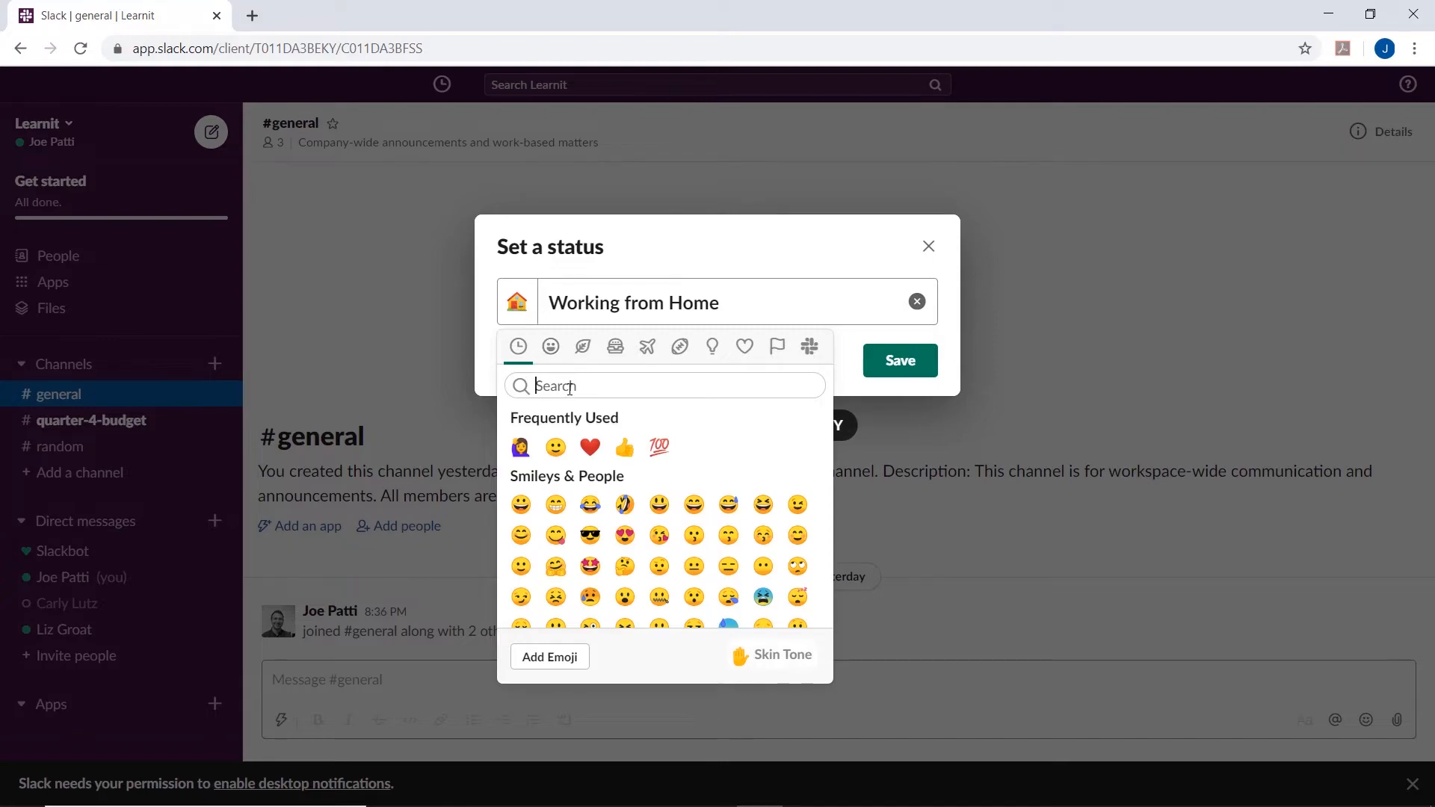
pyautogui.write('son')
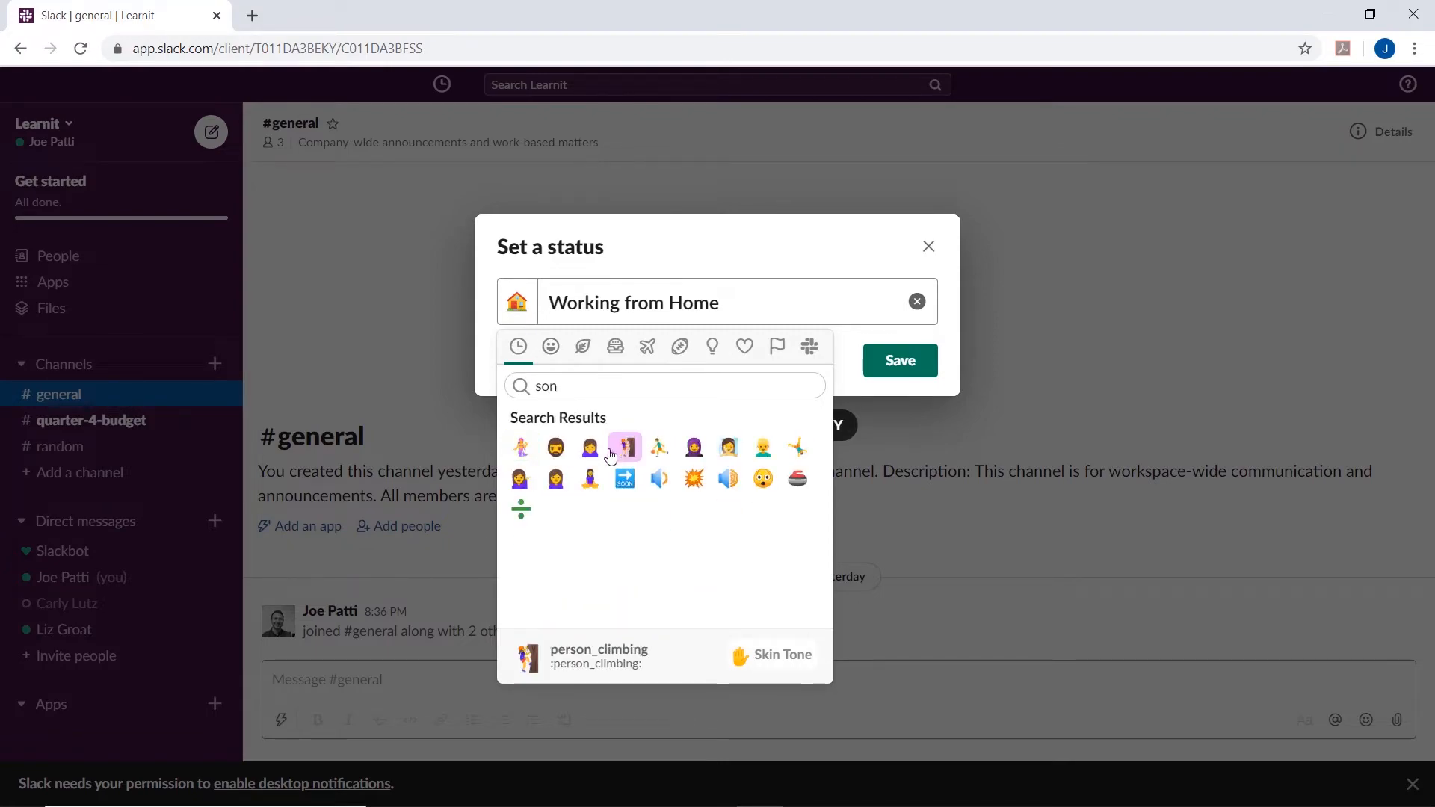
pyautogui.click(763, 448)
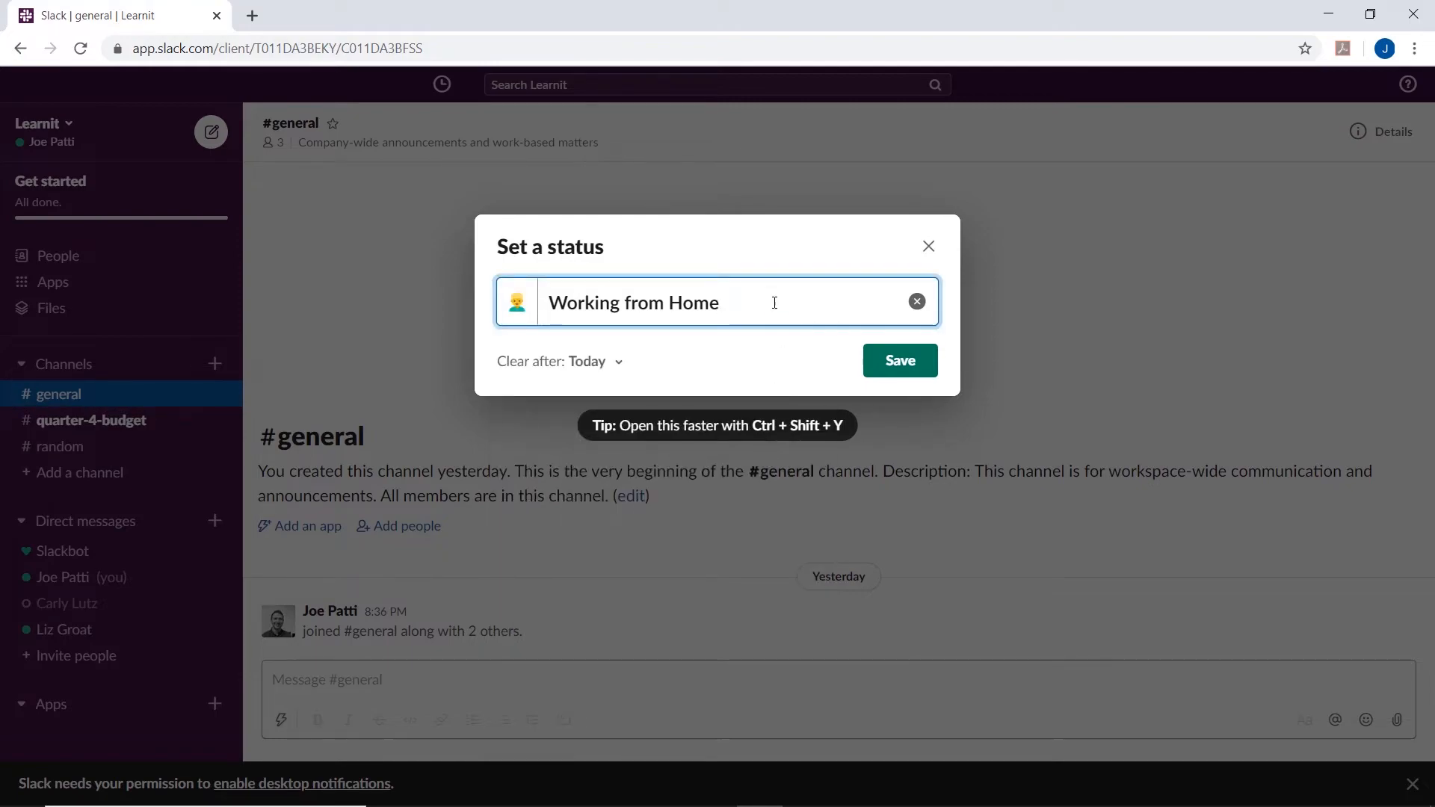
# - Append 'due to son being sick', set the status to clear today, and save it
pyautogui.write('due to son being sick')
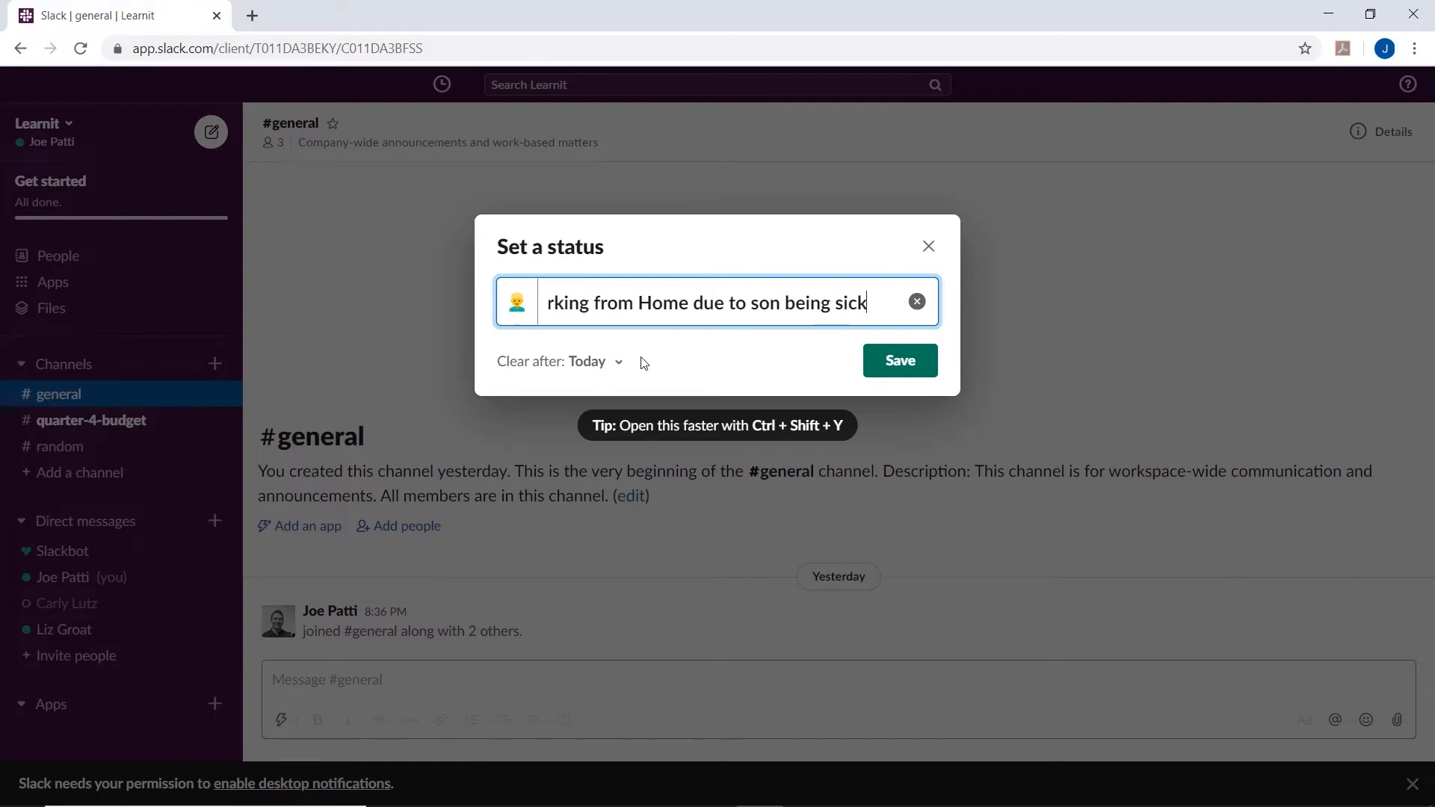
pyautogui.click(607, 364)
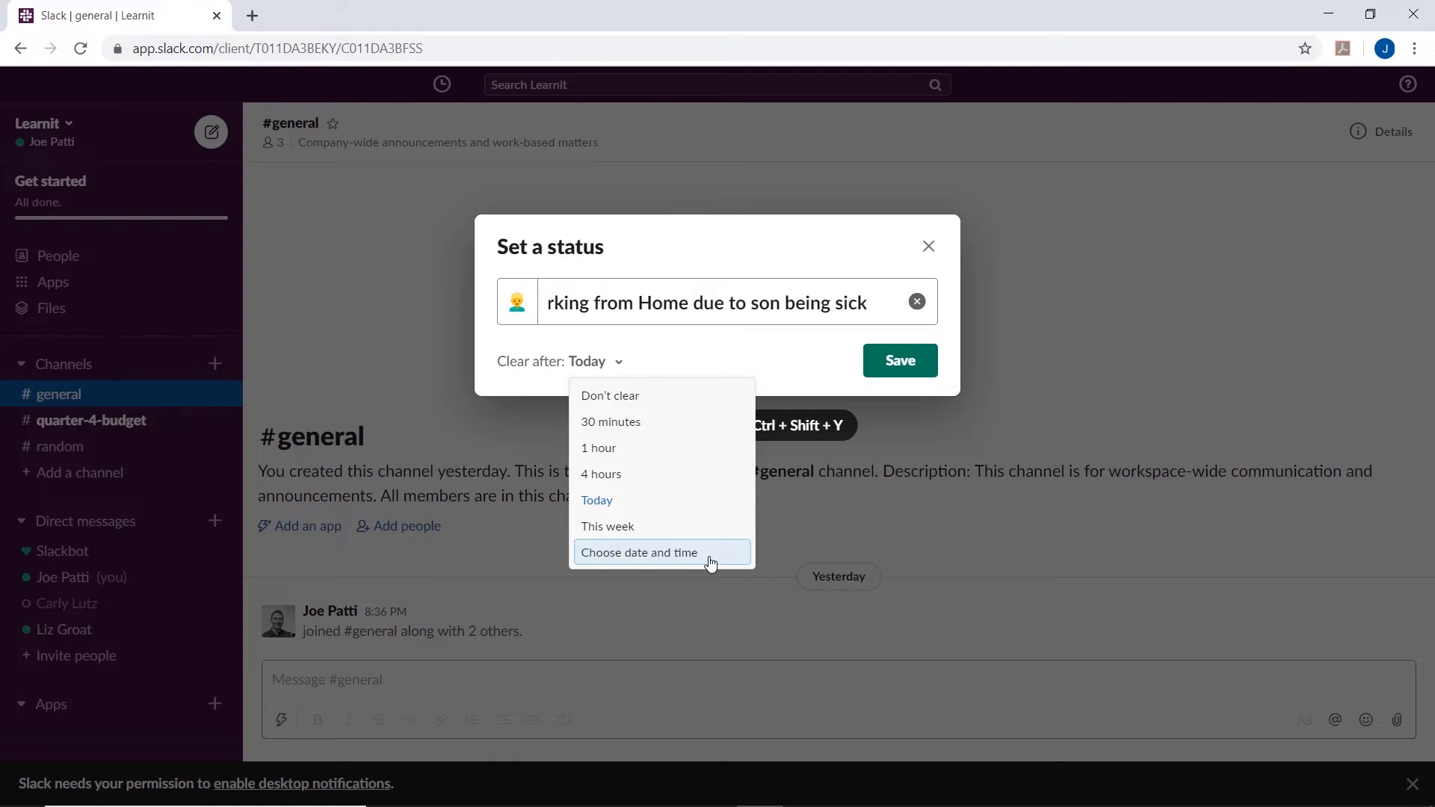
pyautogui.click(900, 362)
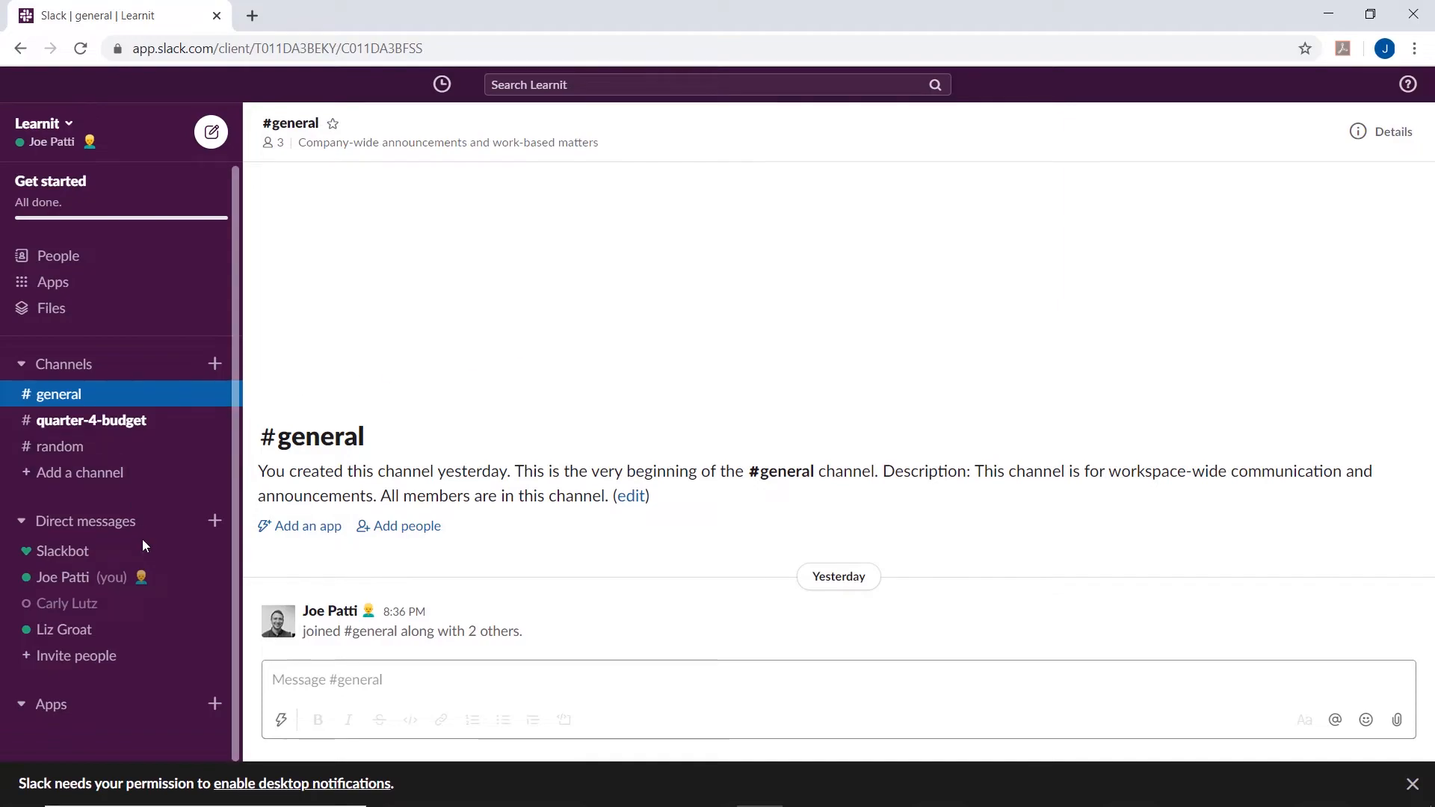
pyautogui.moveTo(143, 581)
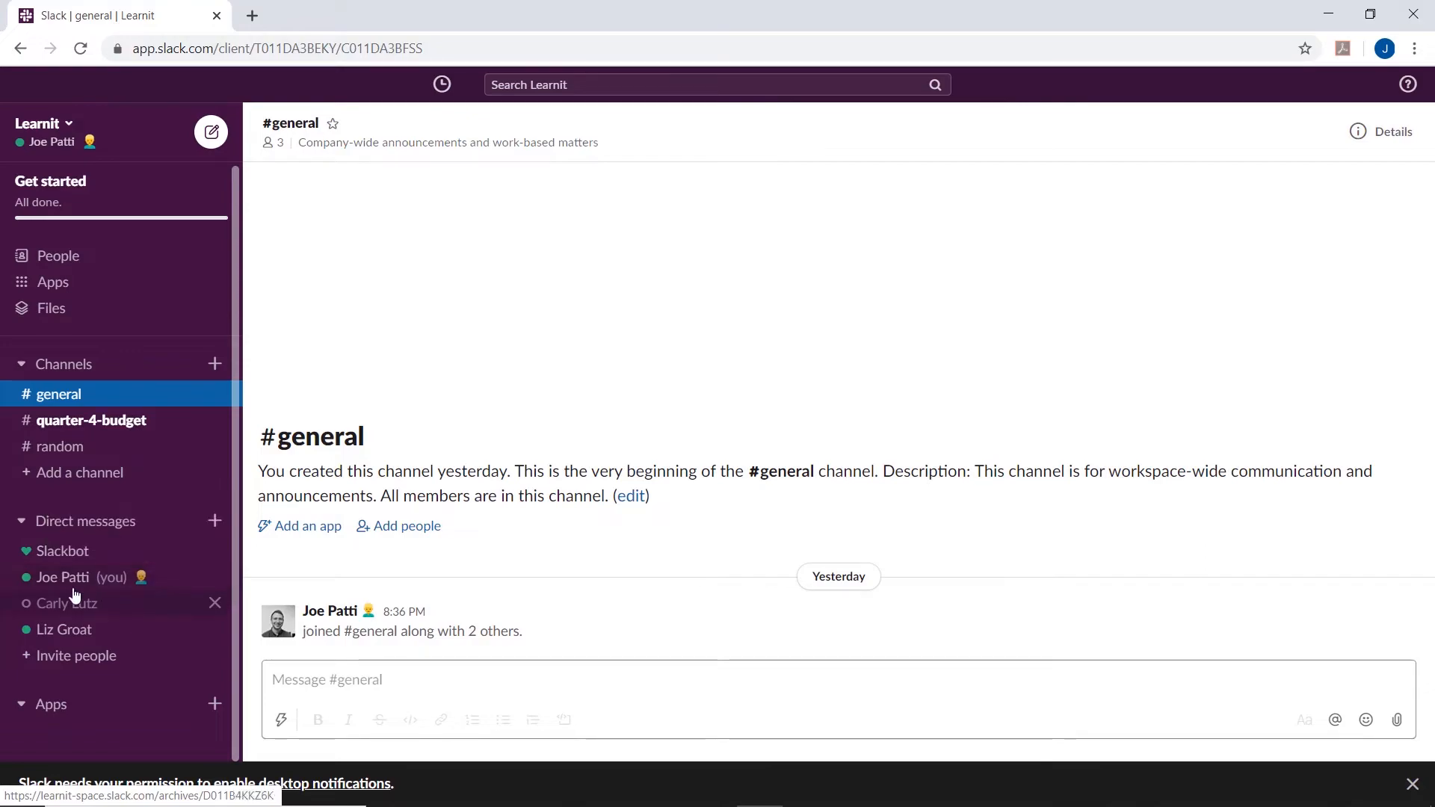
pyautogui.moveTo(30, 586)
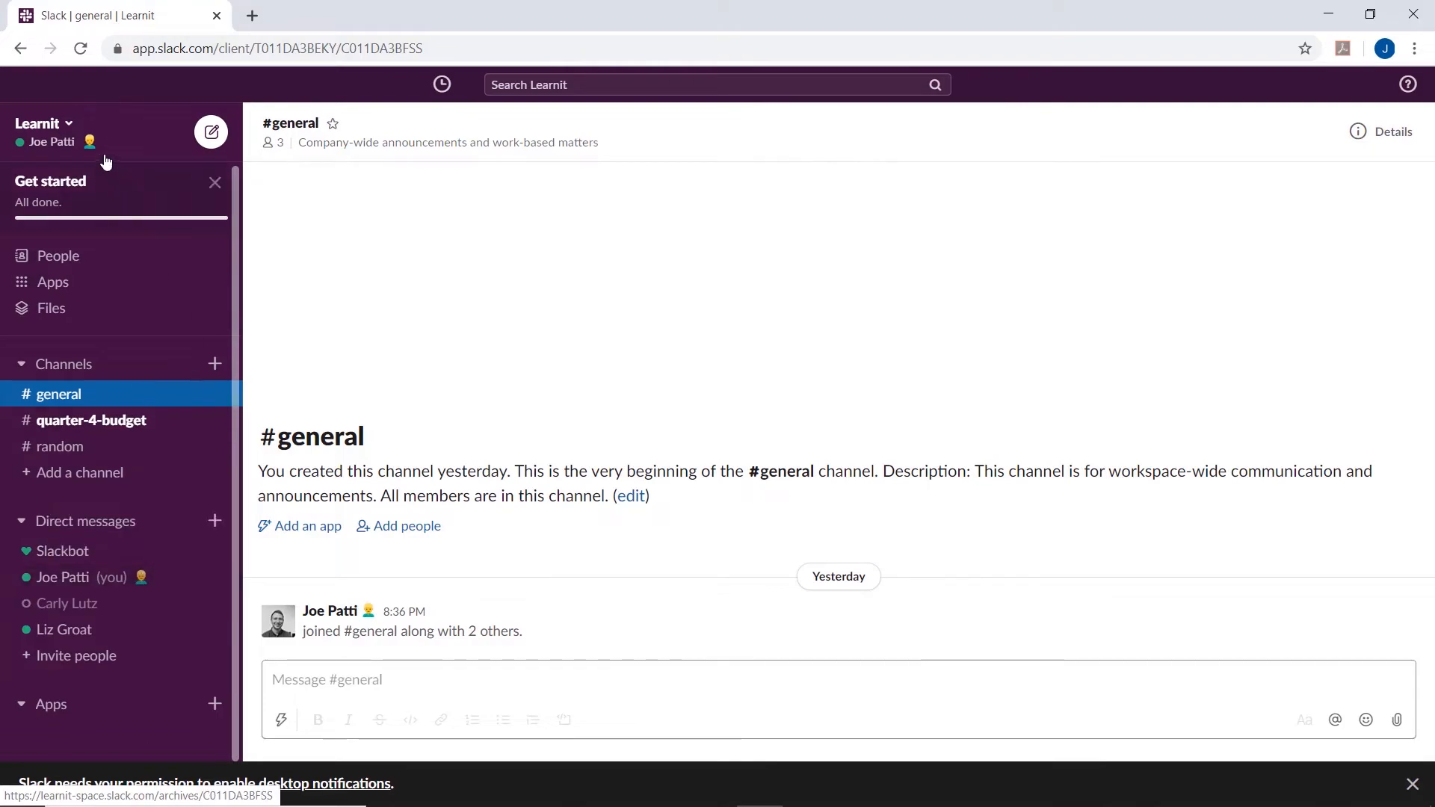
# - Clear the sick-son status and set 'In a meeting', clearing after 30 minutes
pyautogui.click(88, 140)
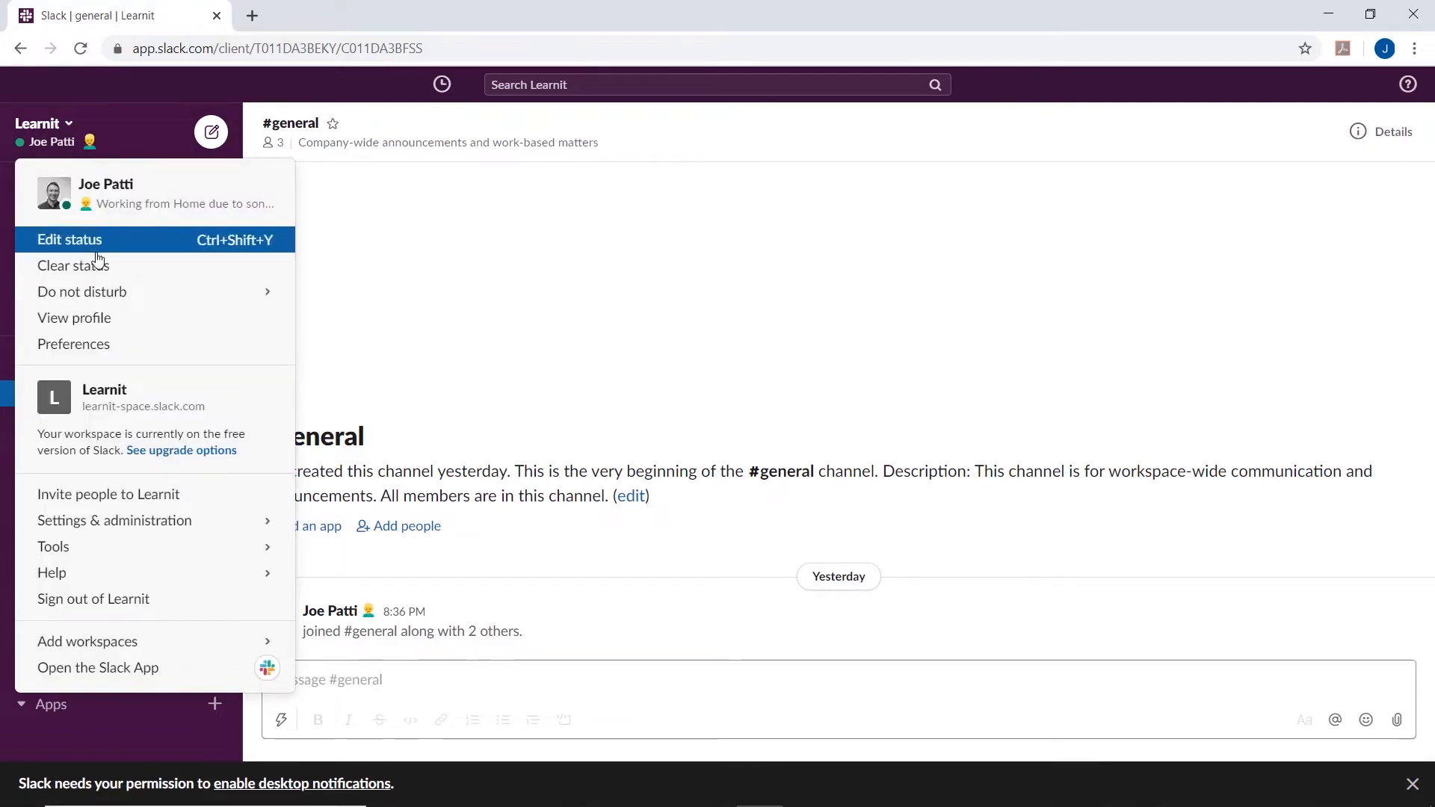
pyautogui.click(137, 276)
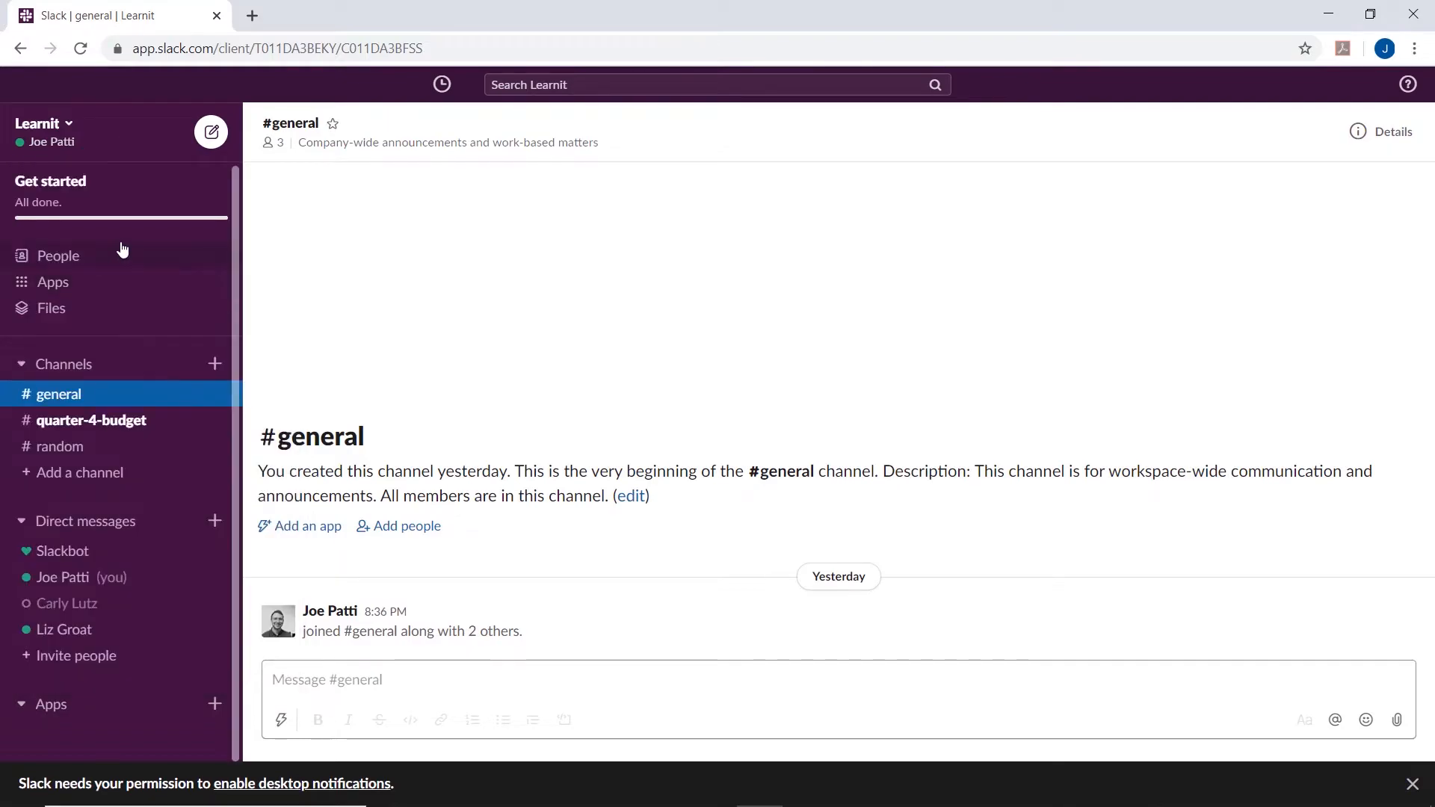
pyautogui.click(79, 145)
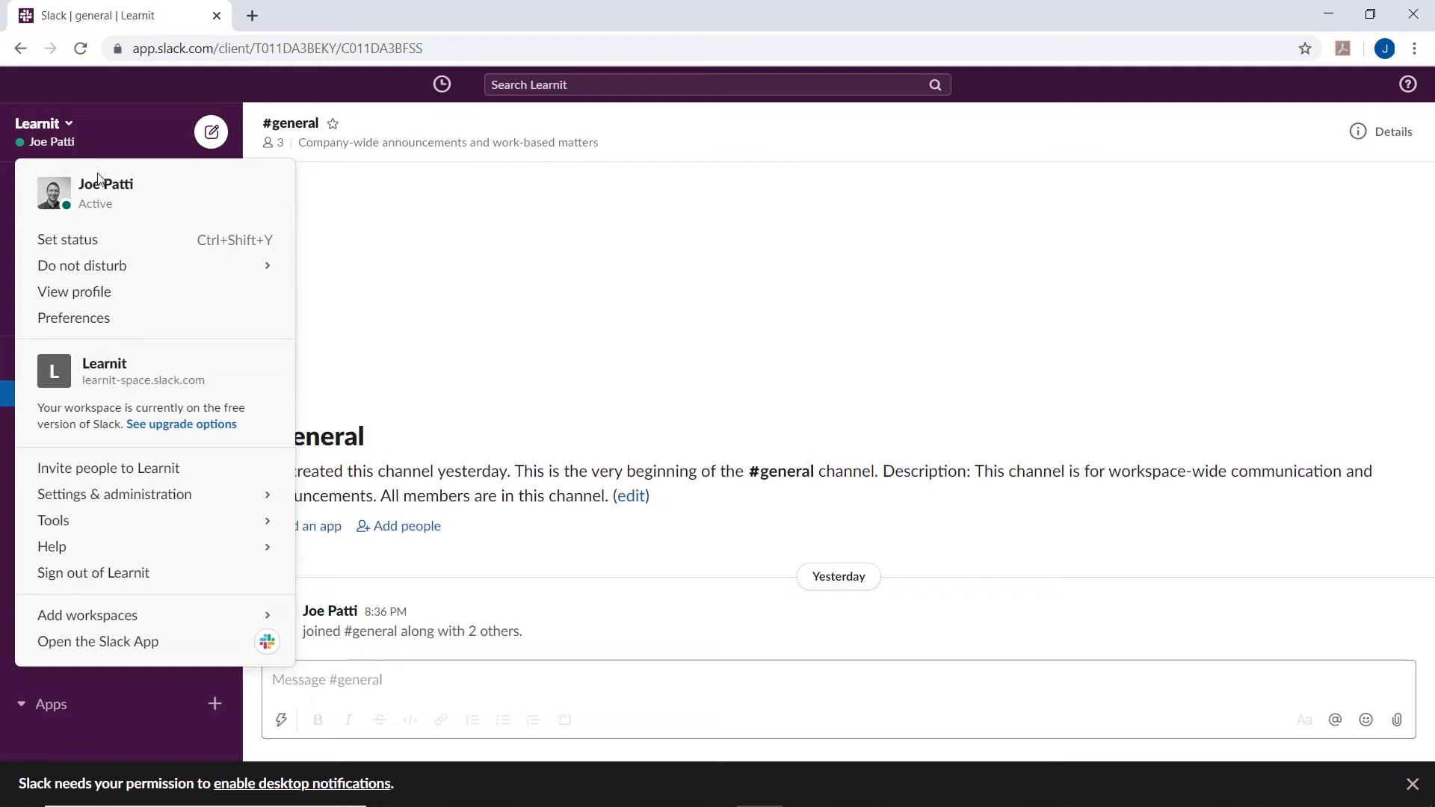
pyautogui.click(106, 240)
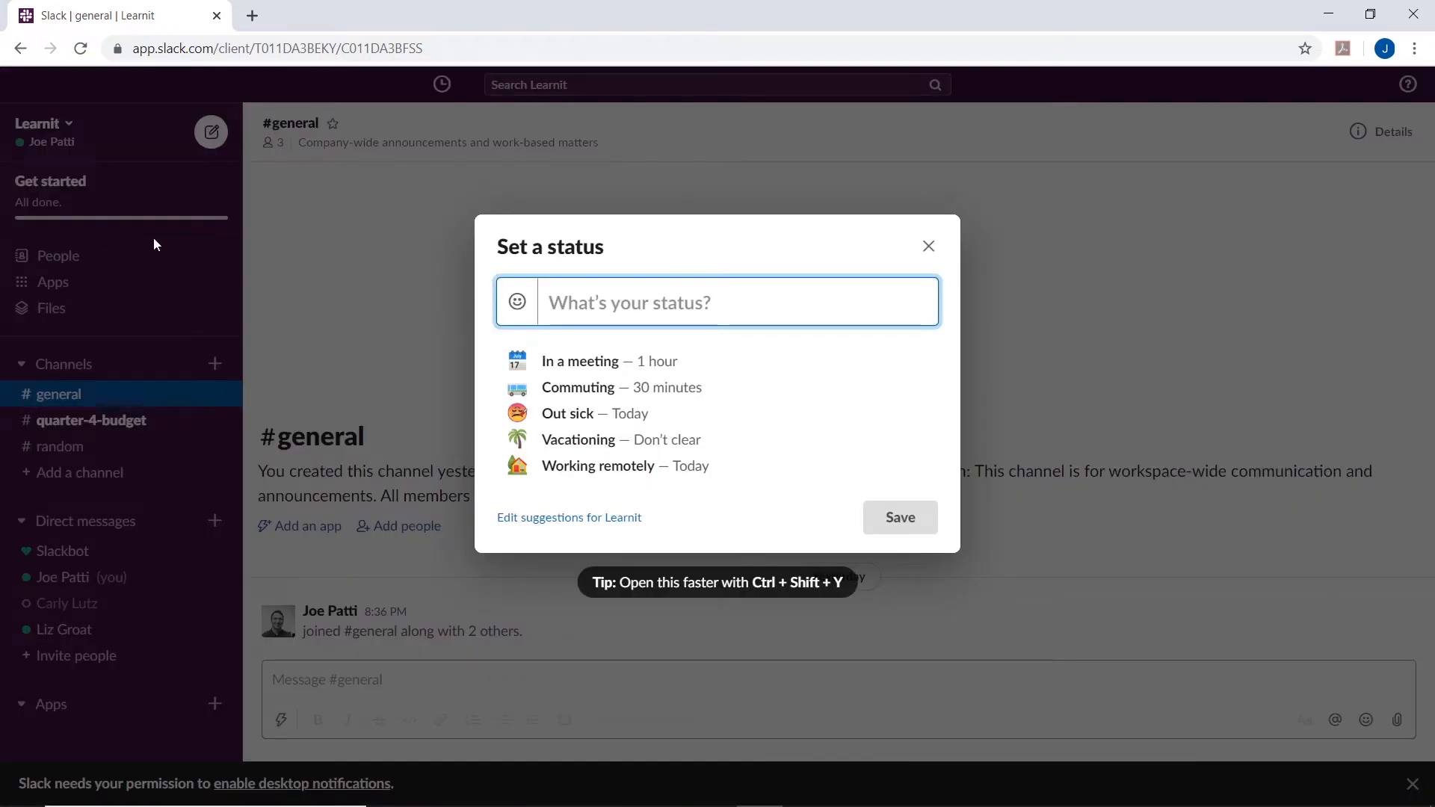
pyautogui.click(595, 368)
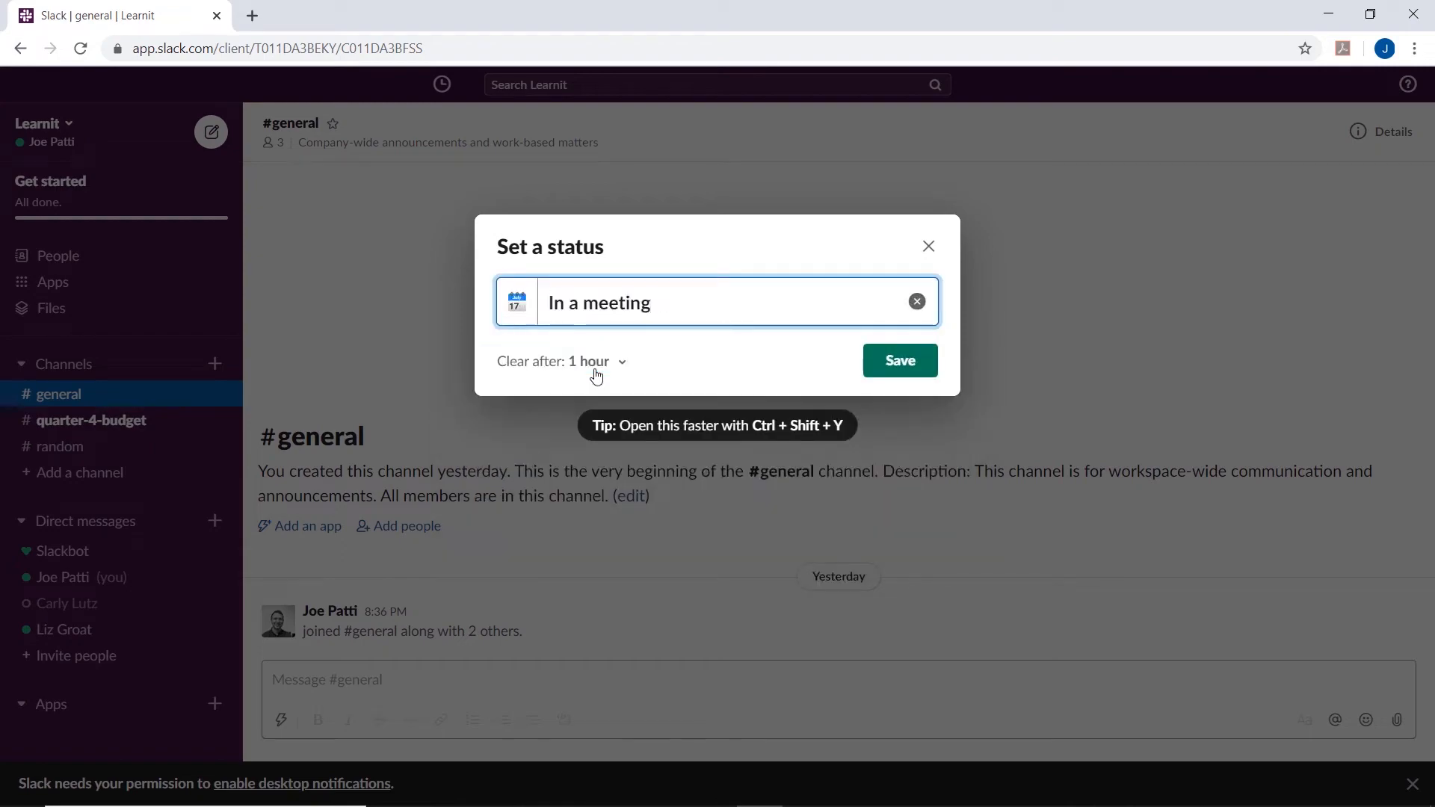
pyautogui.click(617, 366)
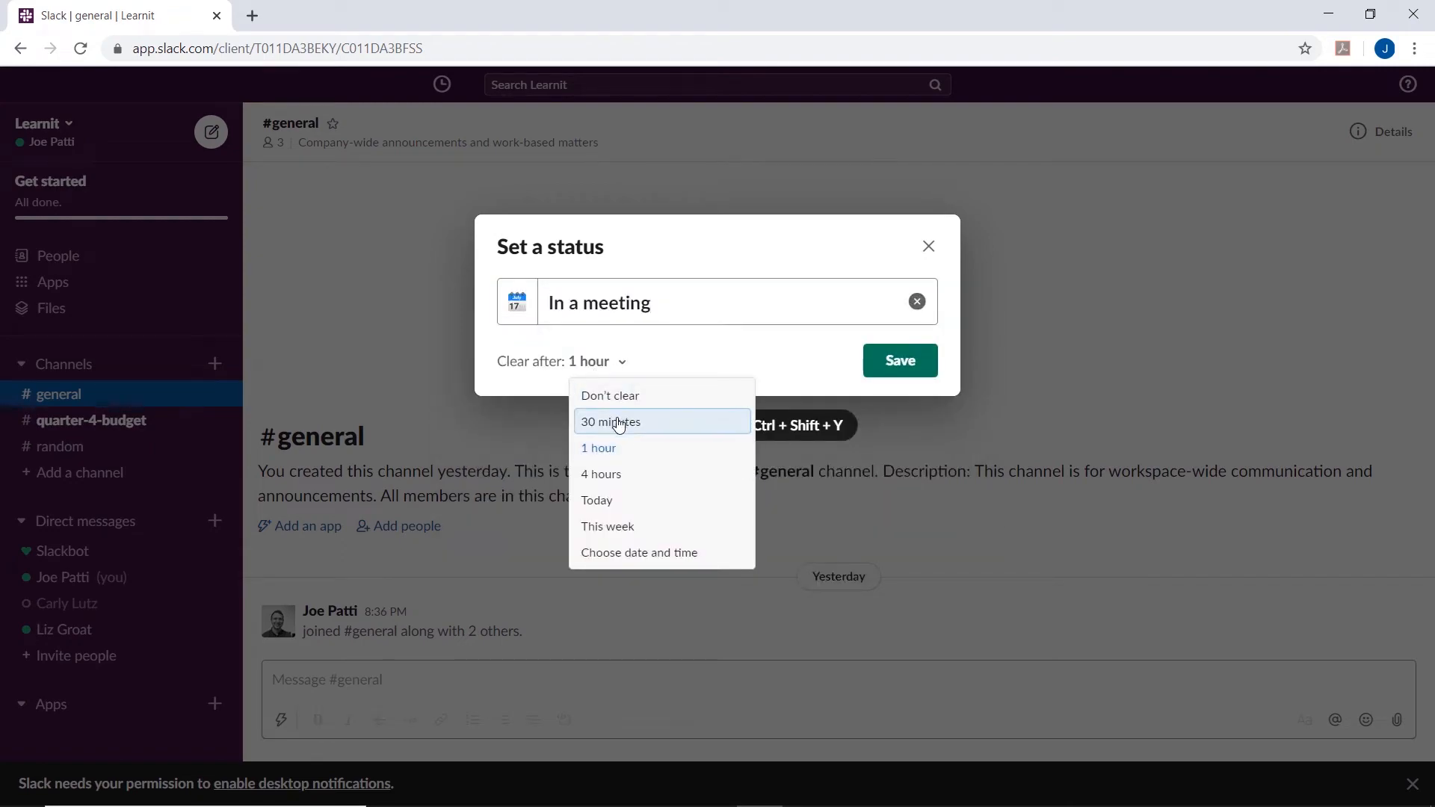
pyautogui.click(617, 421)
pyautogui.click(899, 360)
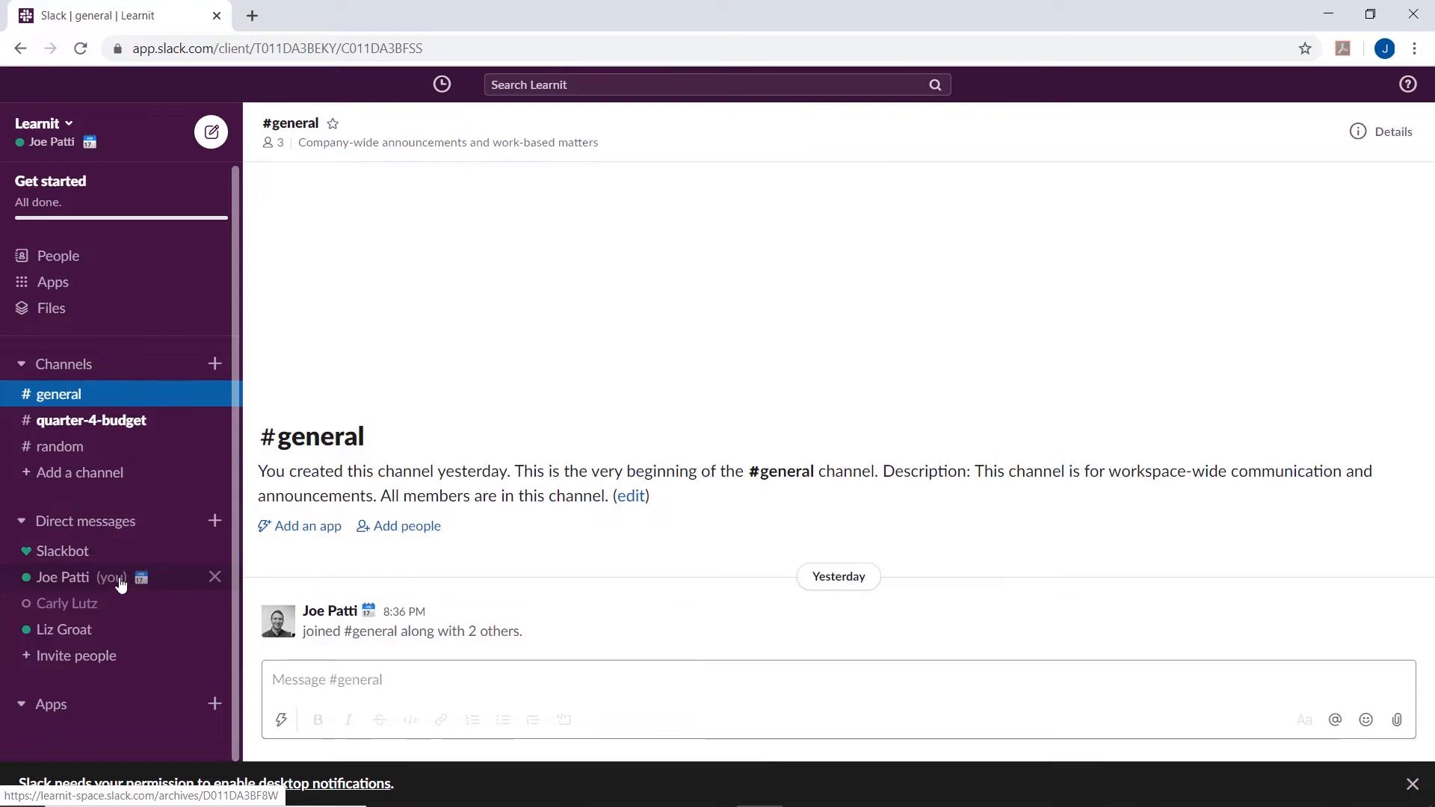
pyautogui.moveTo(30, 613)
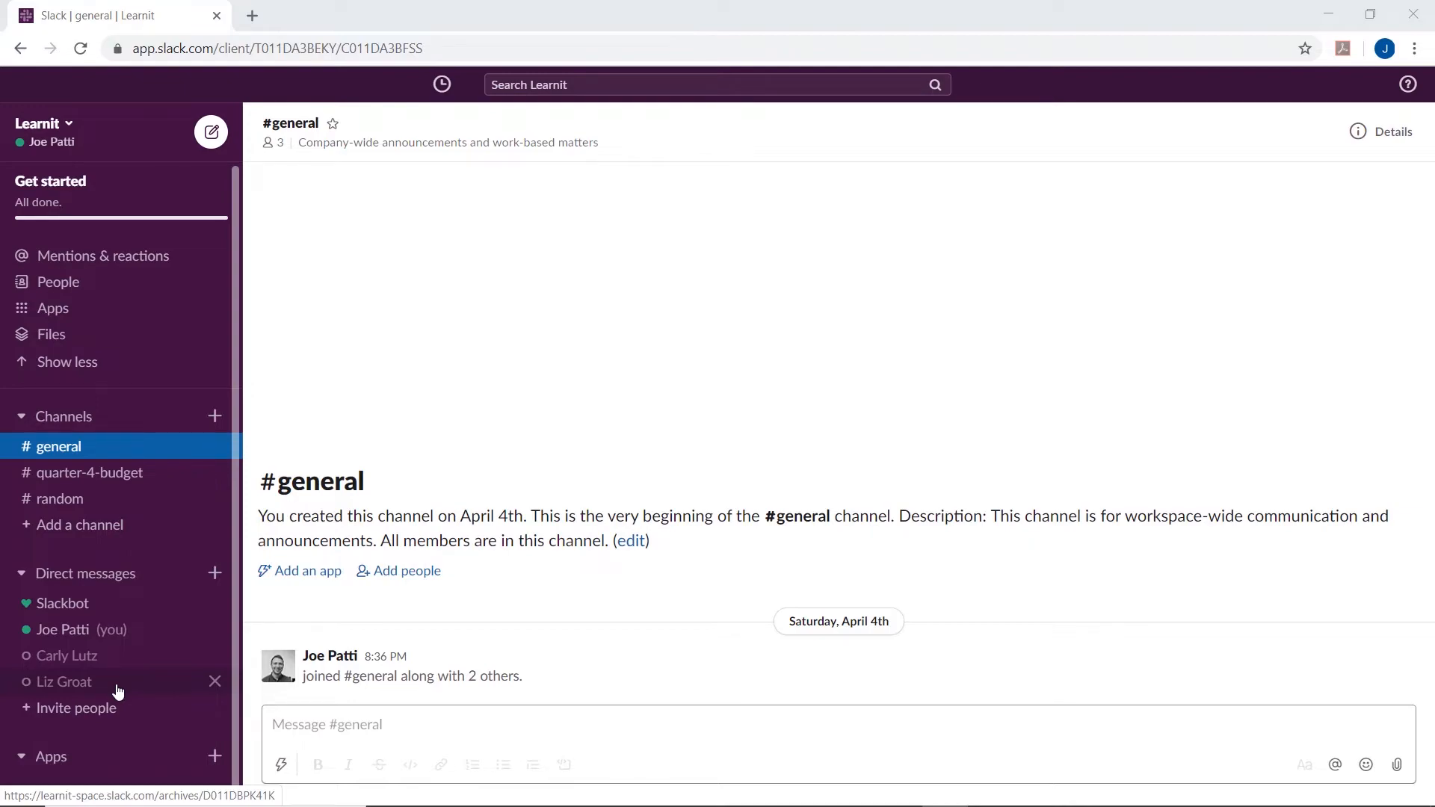
# - Open the Channel browser listing 4 channels and view #marketing's details
pyautogui.click(100, 538)
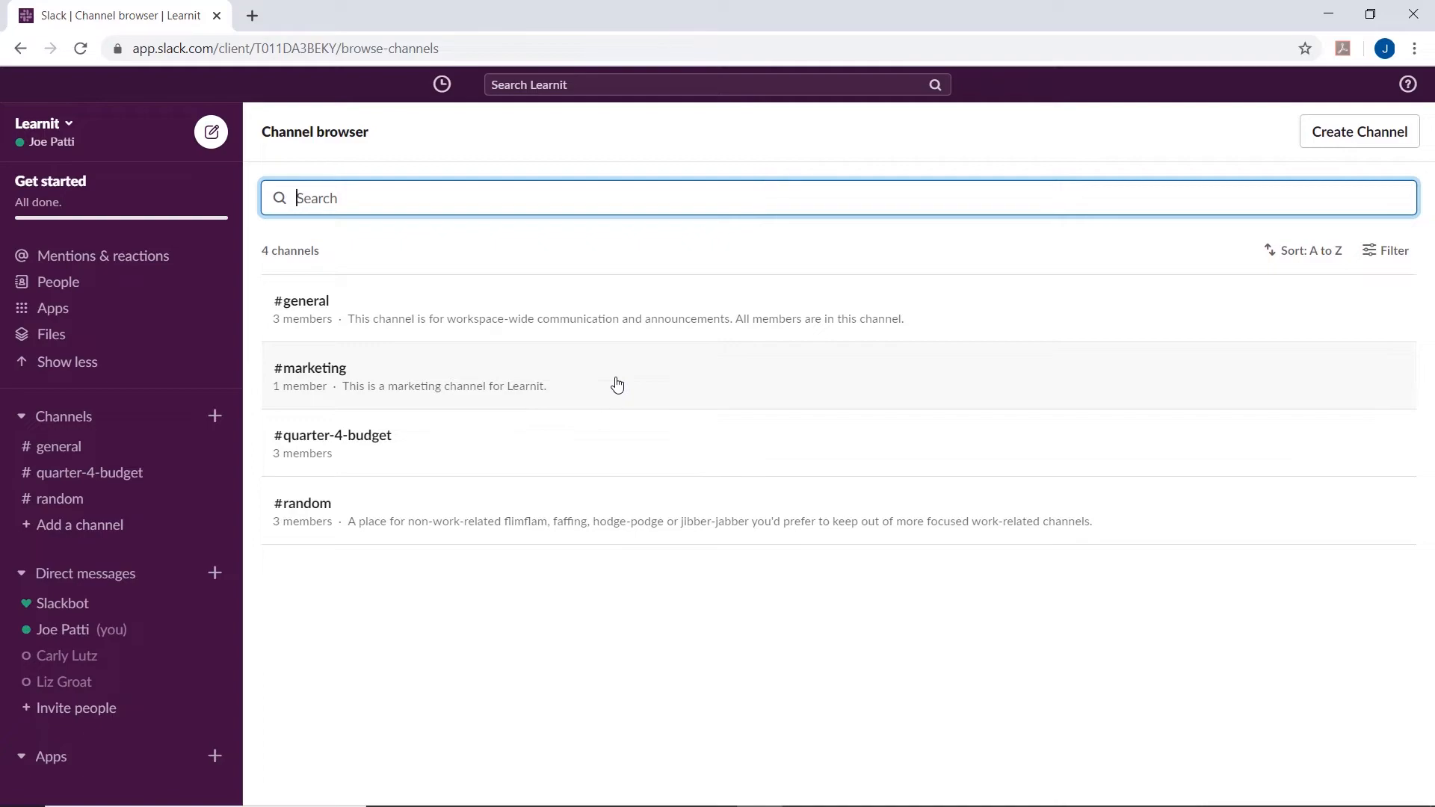
pyautogui.click(594, 384)
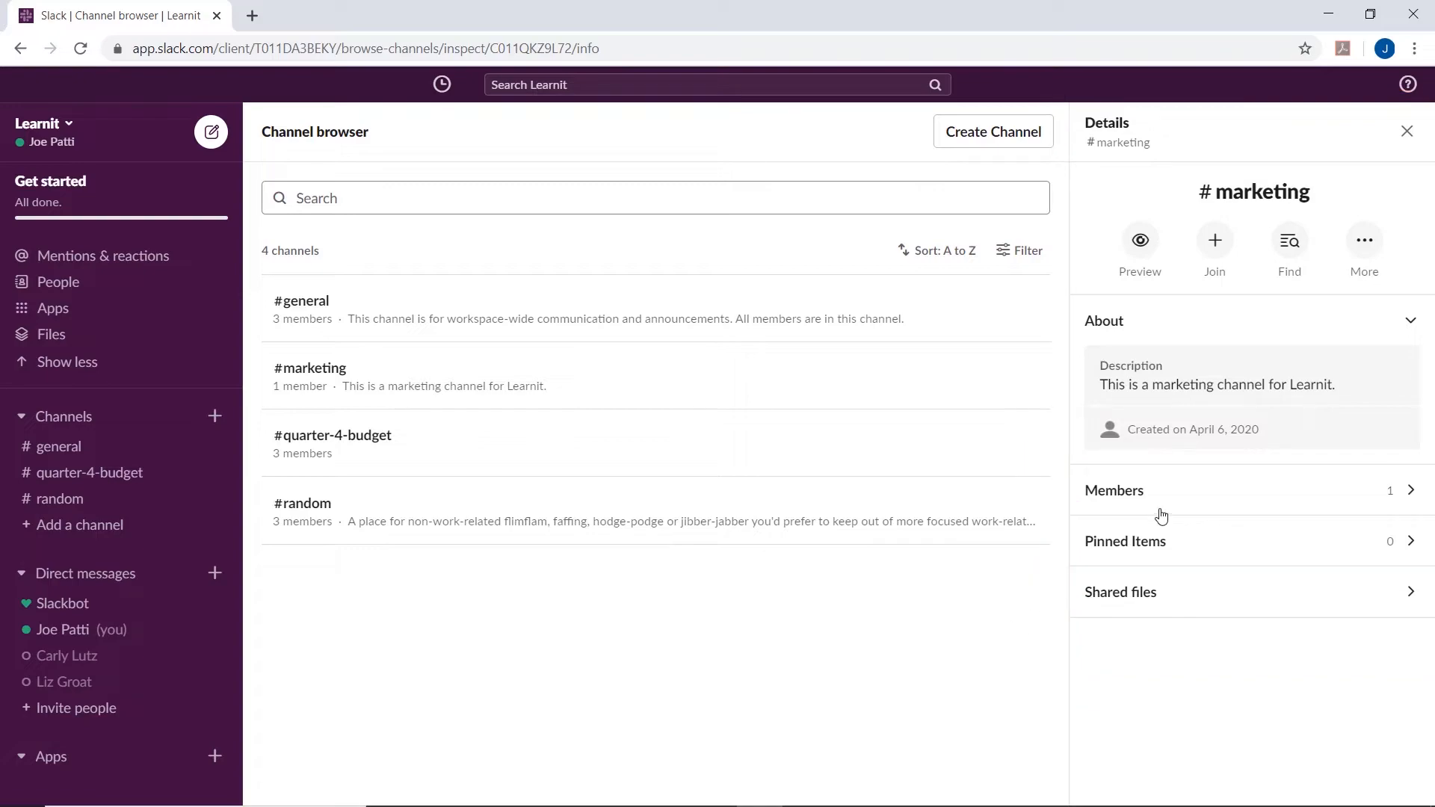
# - Check #marketing's members and description, then join the channel
pyautogui.click(1137, 491)
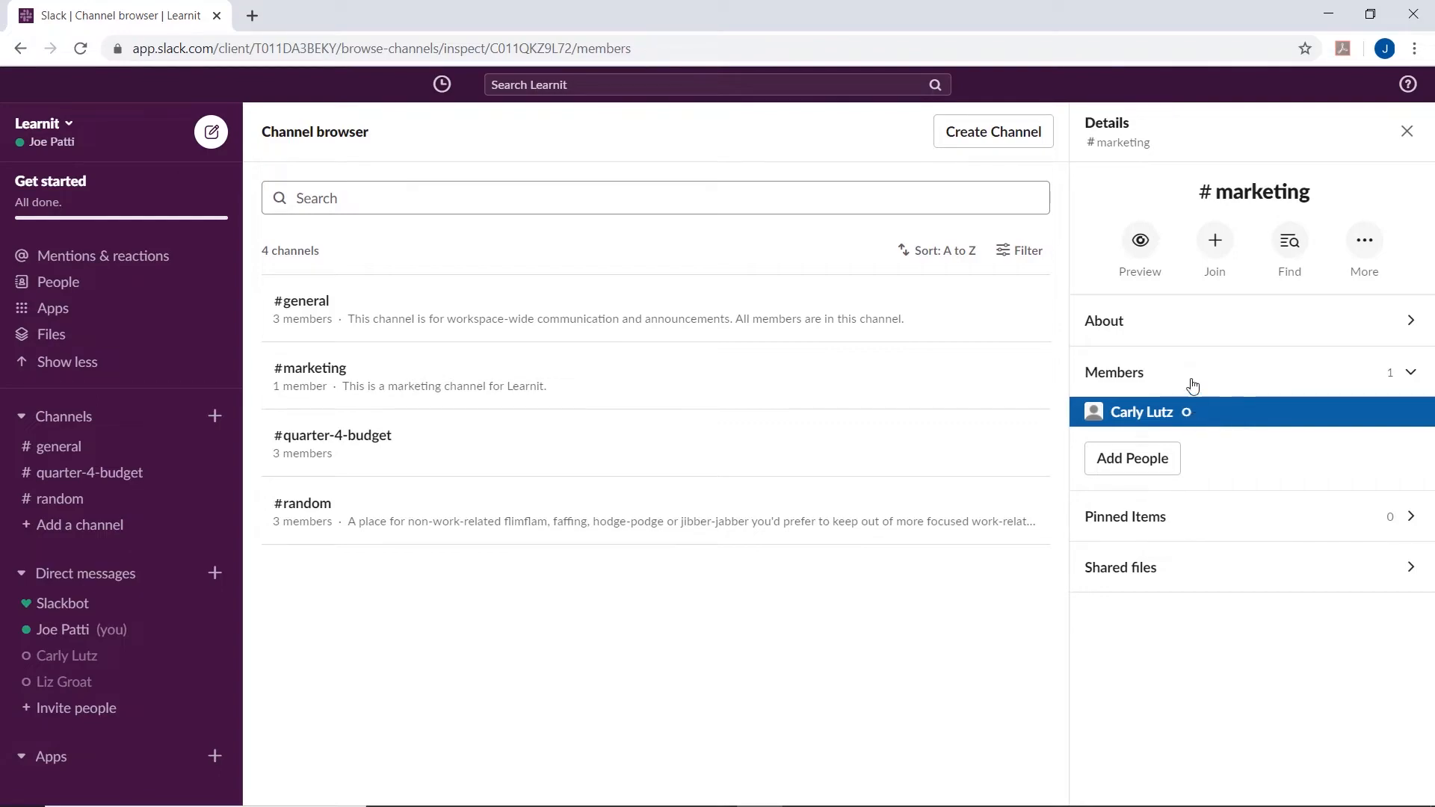
pyautogui.click(1158, 336)
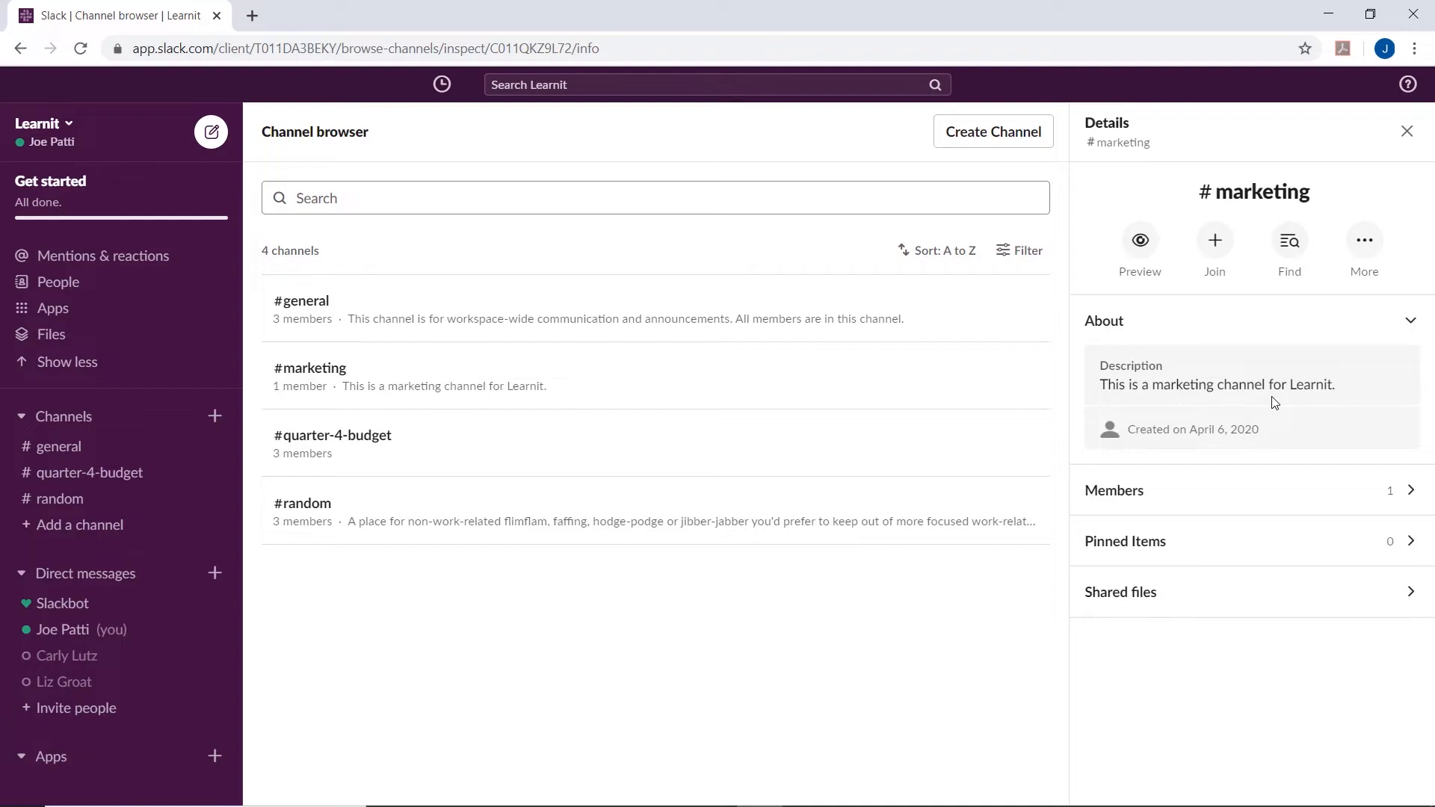
pyautogui.click(1208, 248)
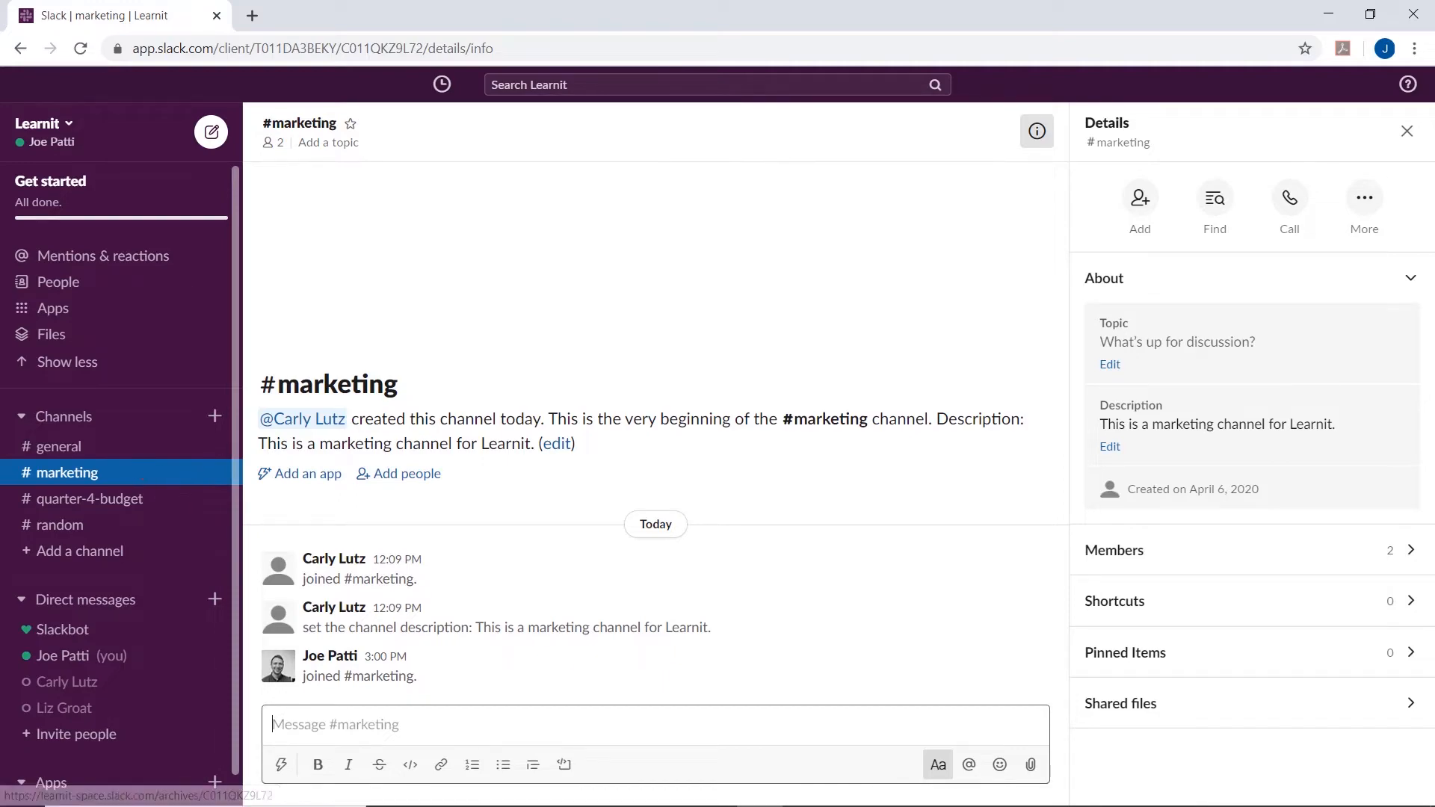
# - Verify in the Channel browser that #marketing has 2 members, then return to #general
pyautogui.click(215, 418)
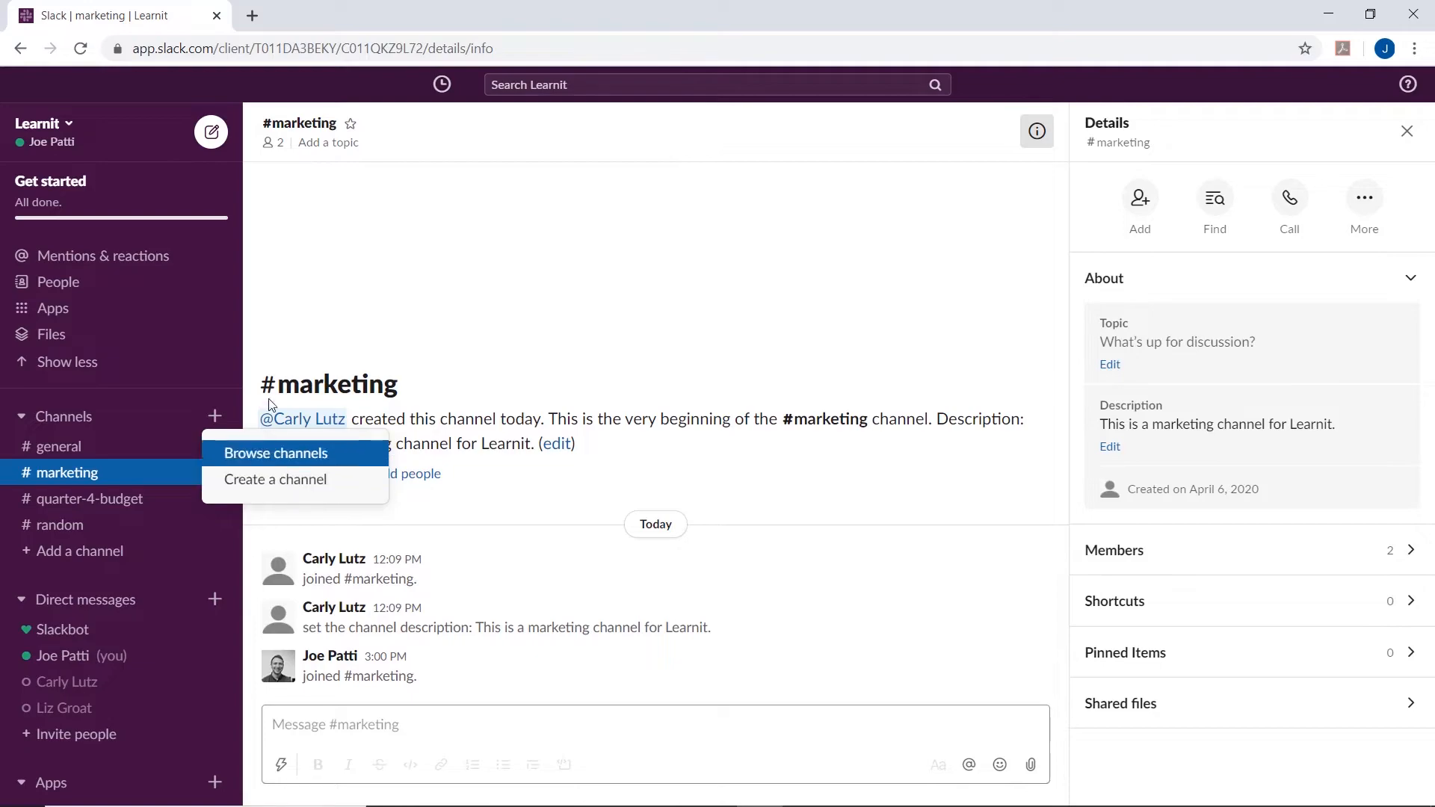
pyautogui.click(313, 341)
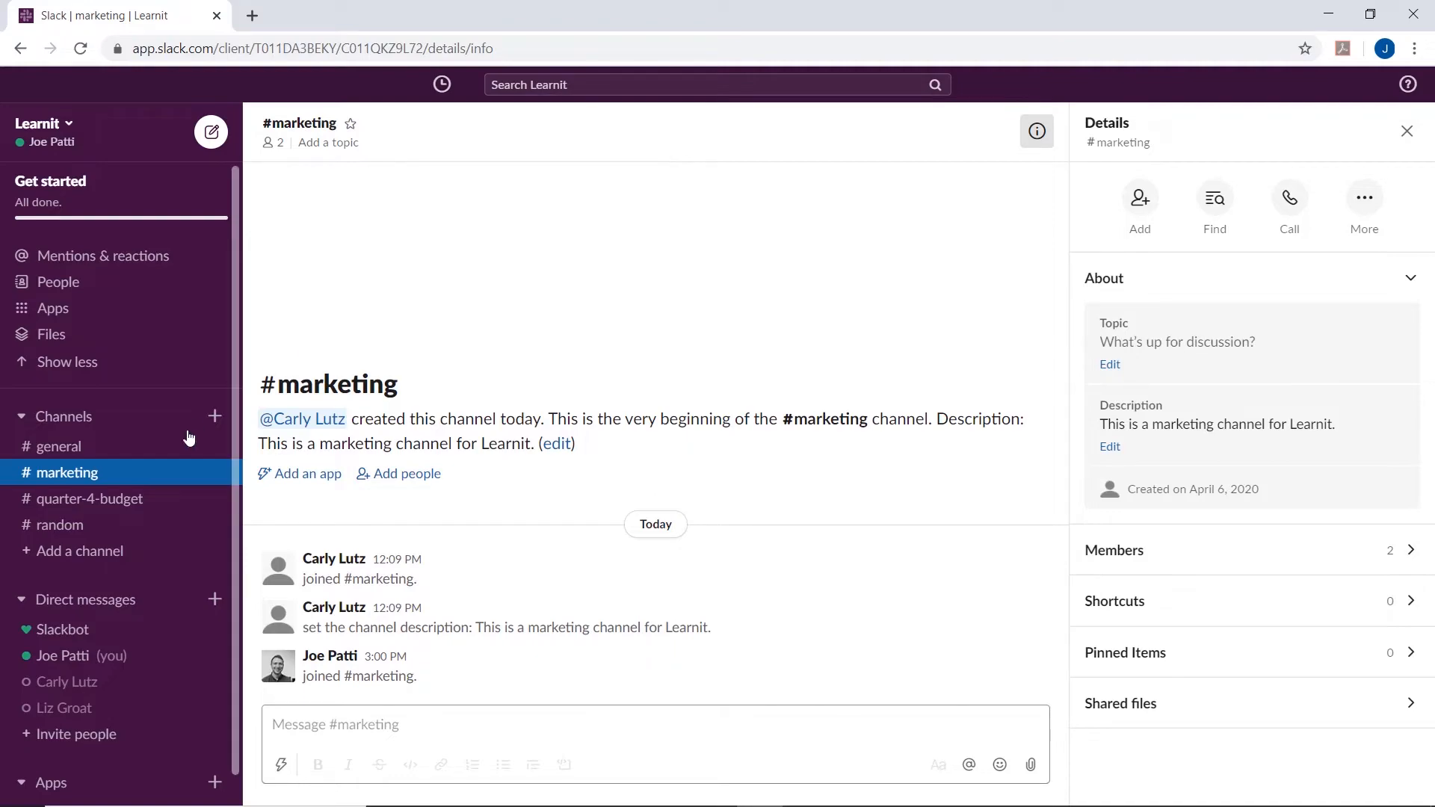
pyautogui.click(124, 552)
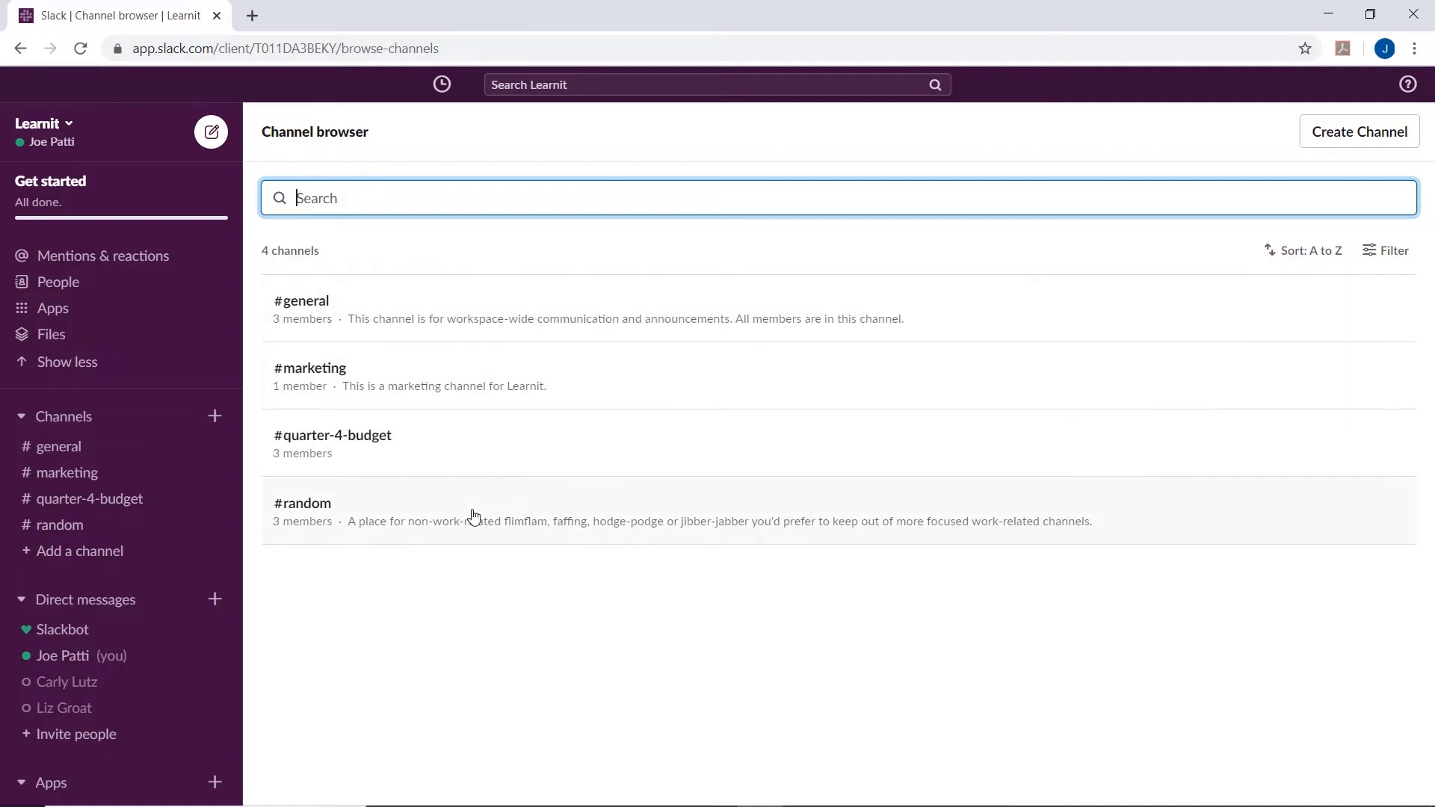
pyautogui.click(499, 383)
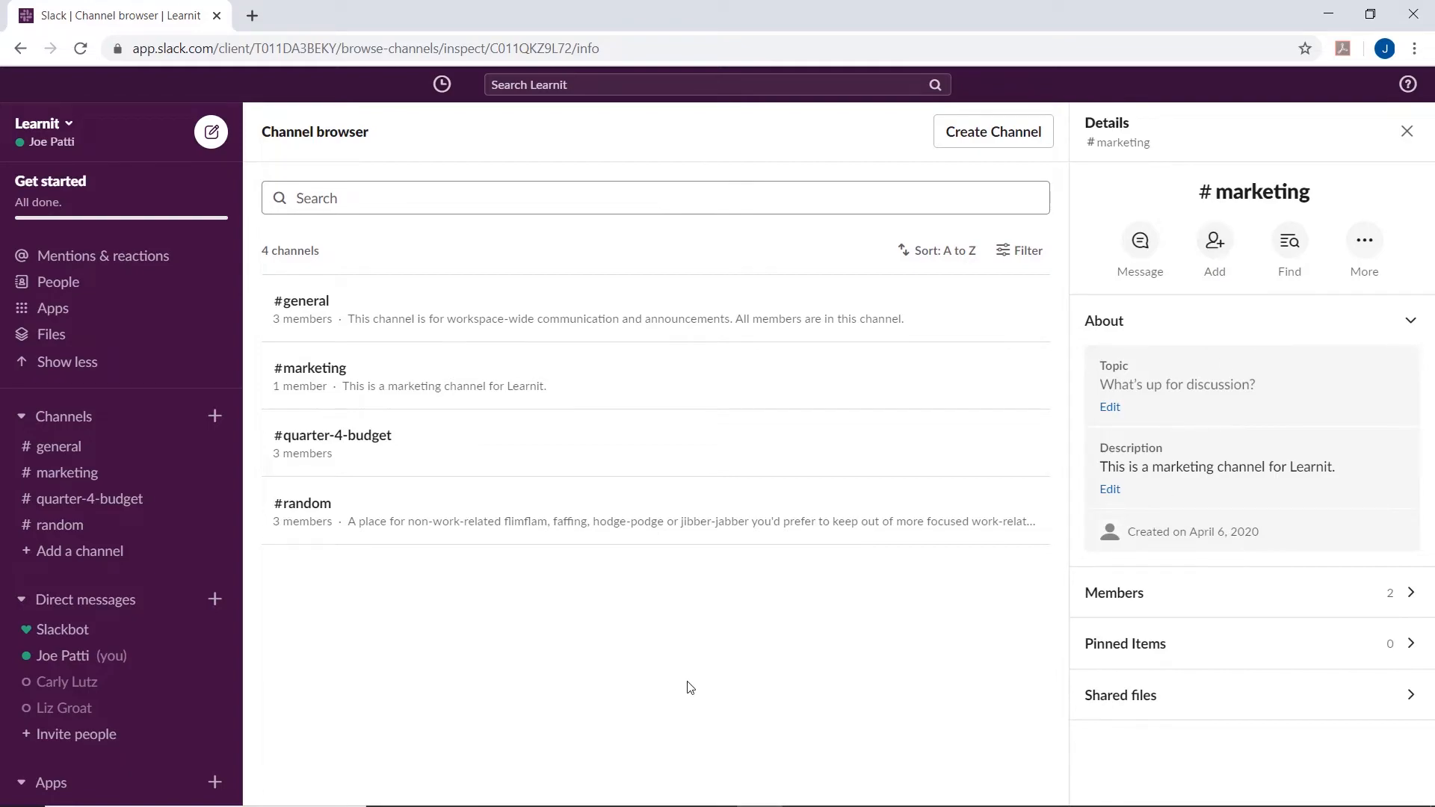
pyautogui.click(123, 450)
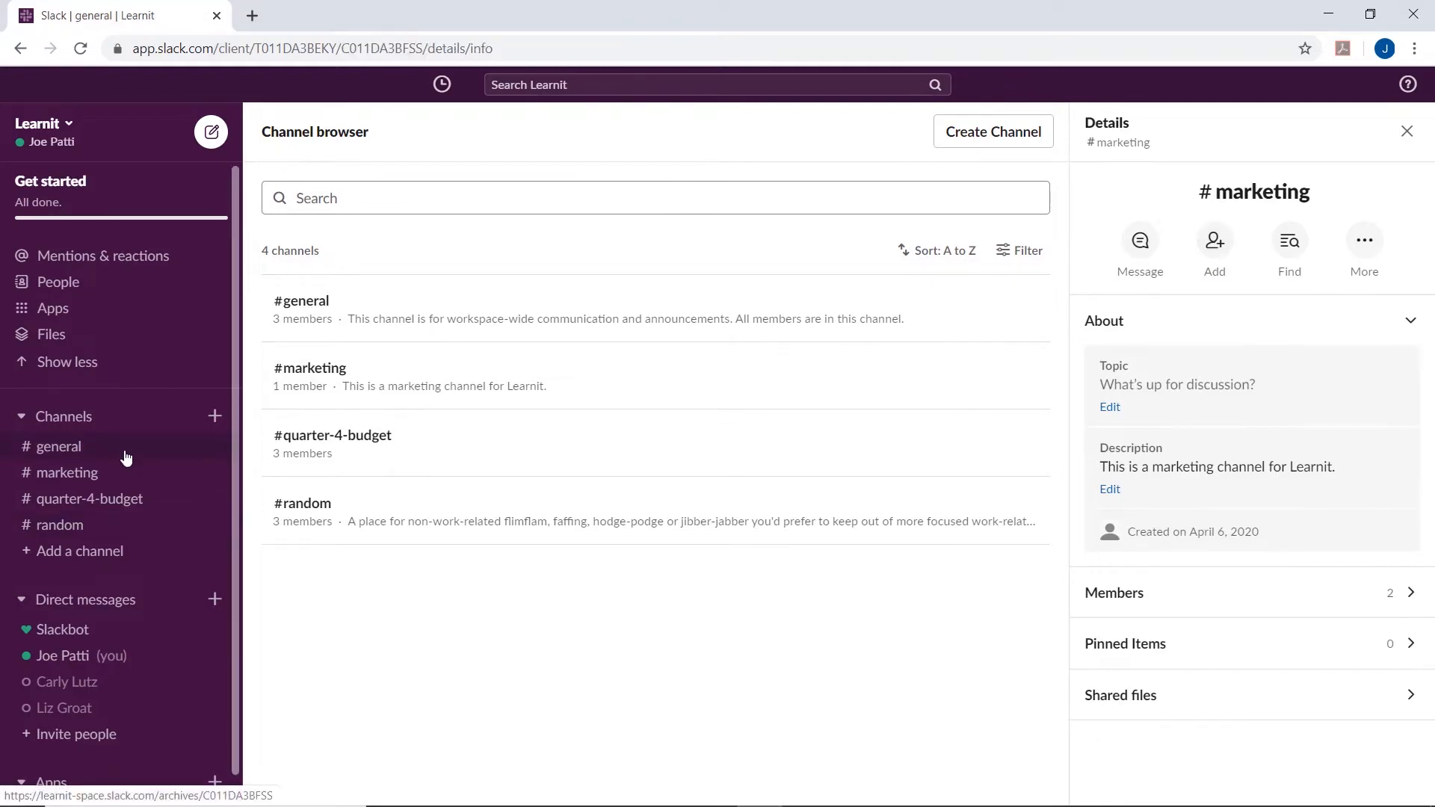
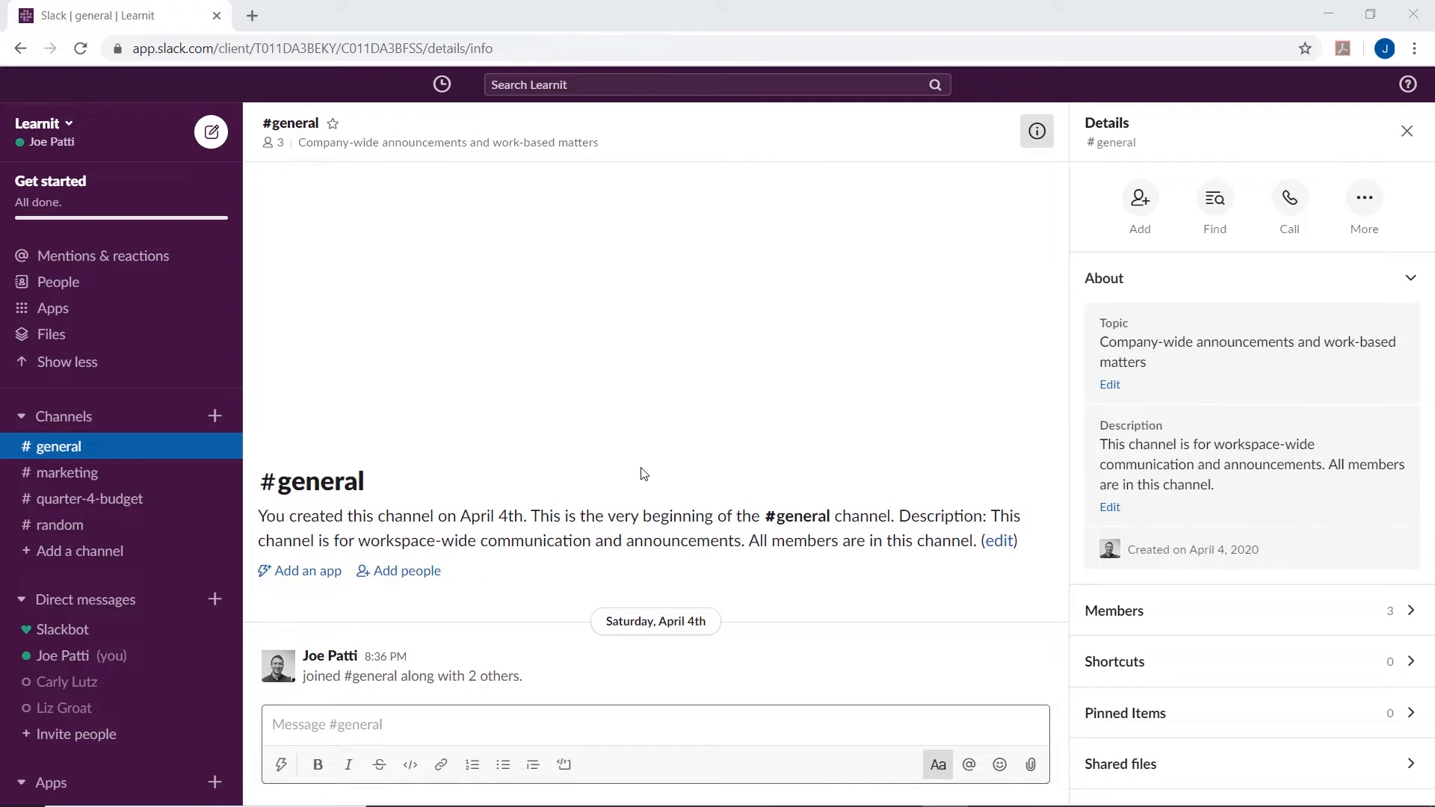
# - Create the #operations channel, described as 'This is a channel for the operations team to discuss day to day events.'
pyautogui.click(212, 422)
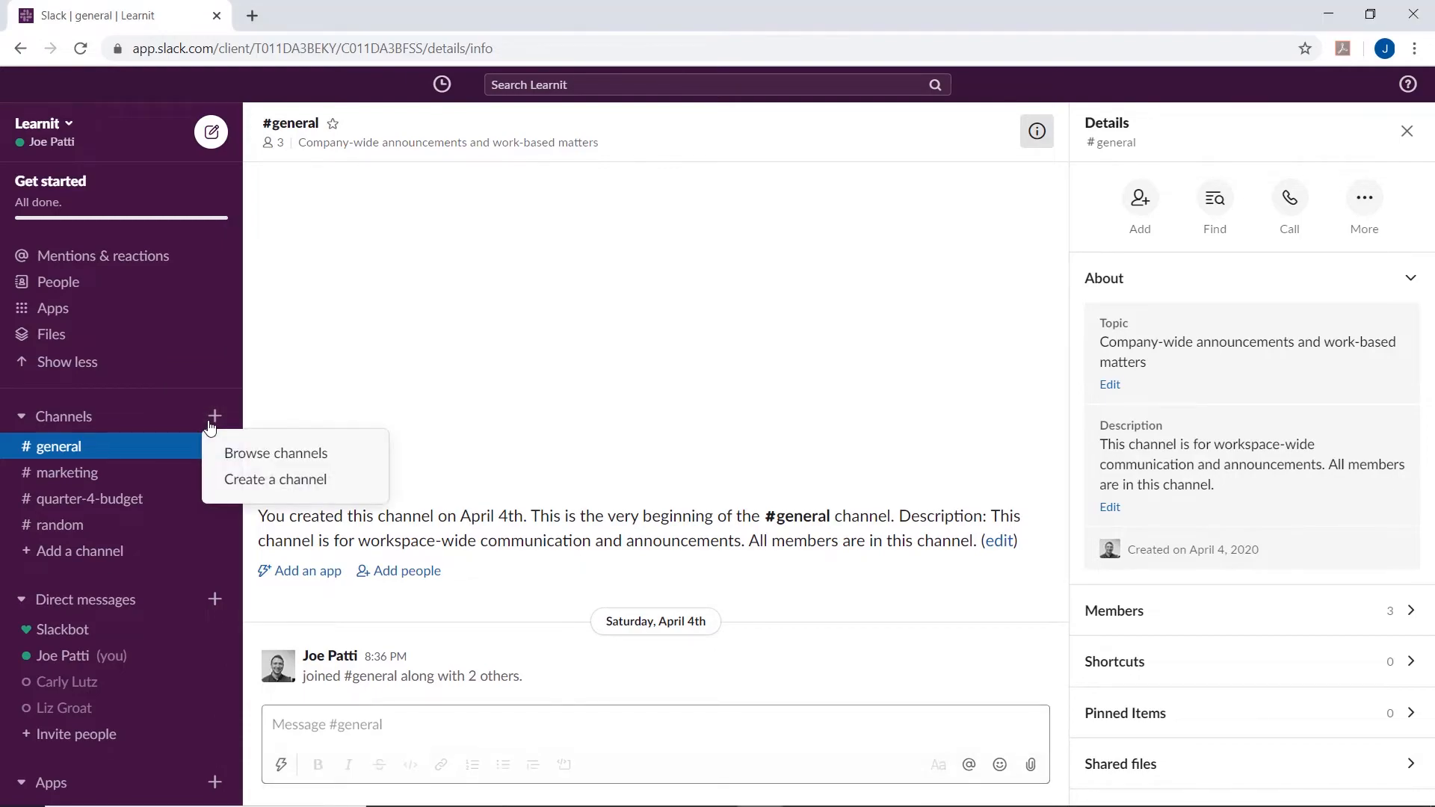
pyautogui.click(281, 493)
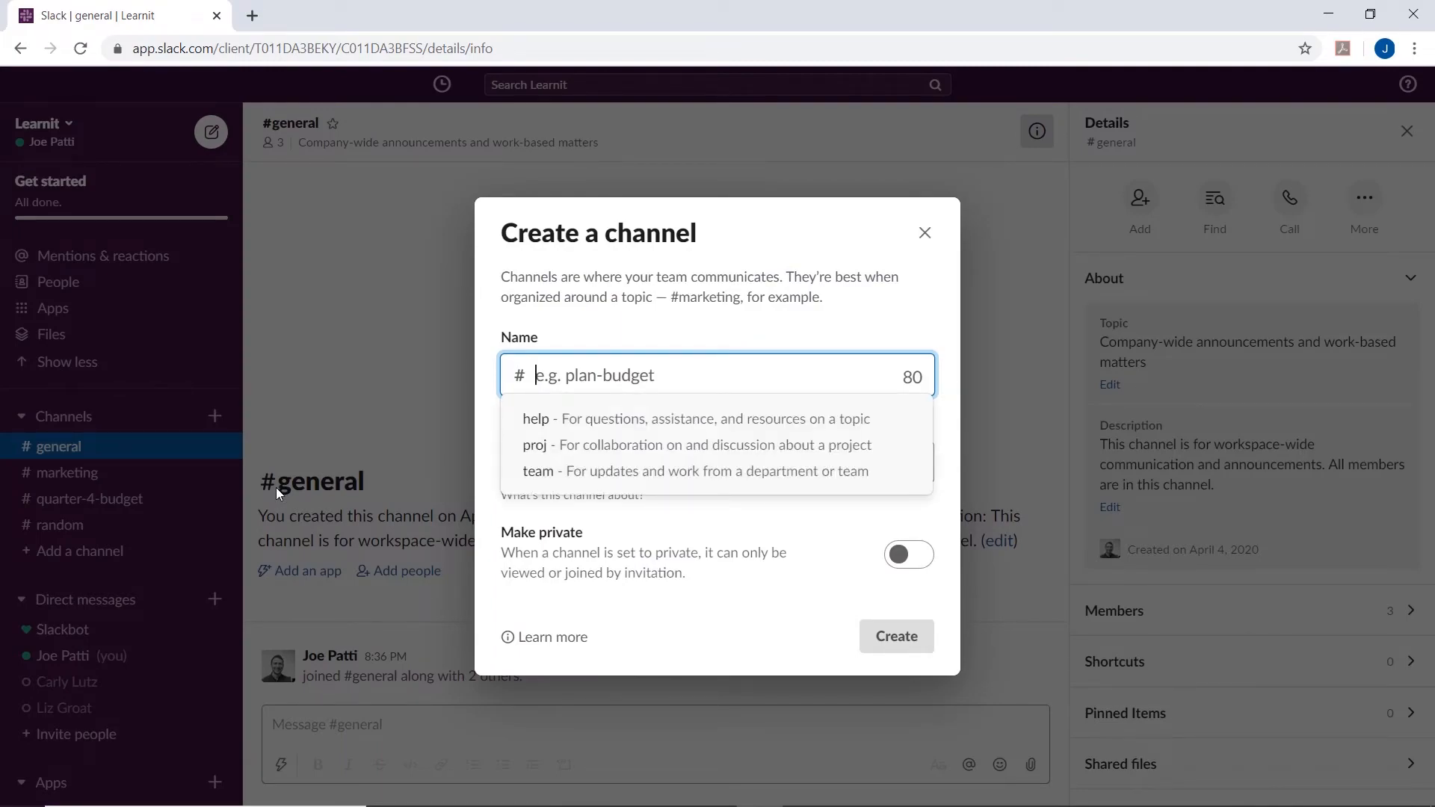
pyautogui.write('operations')
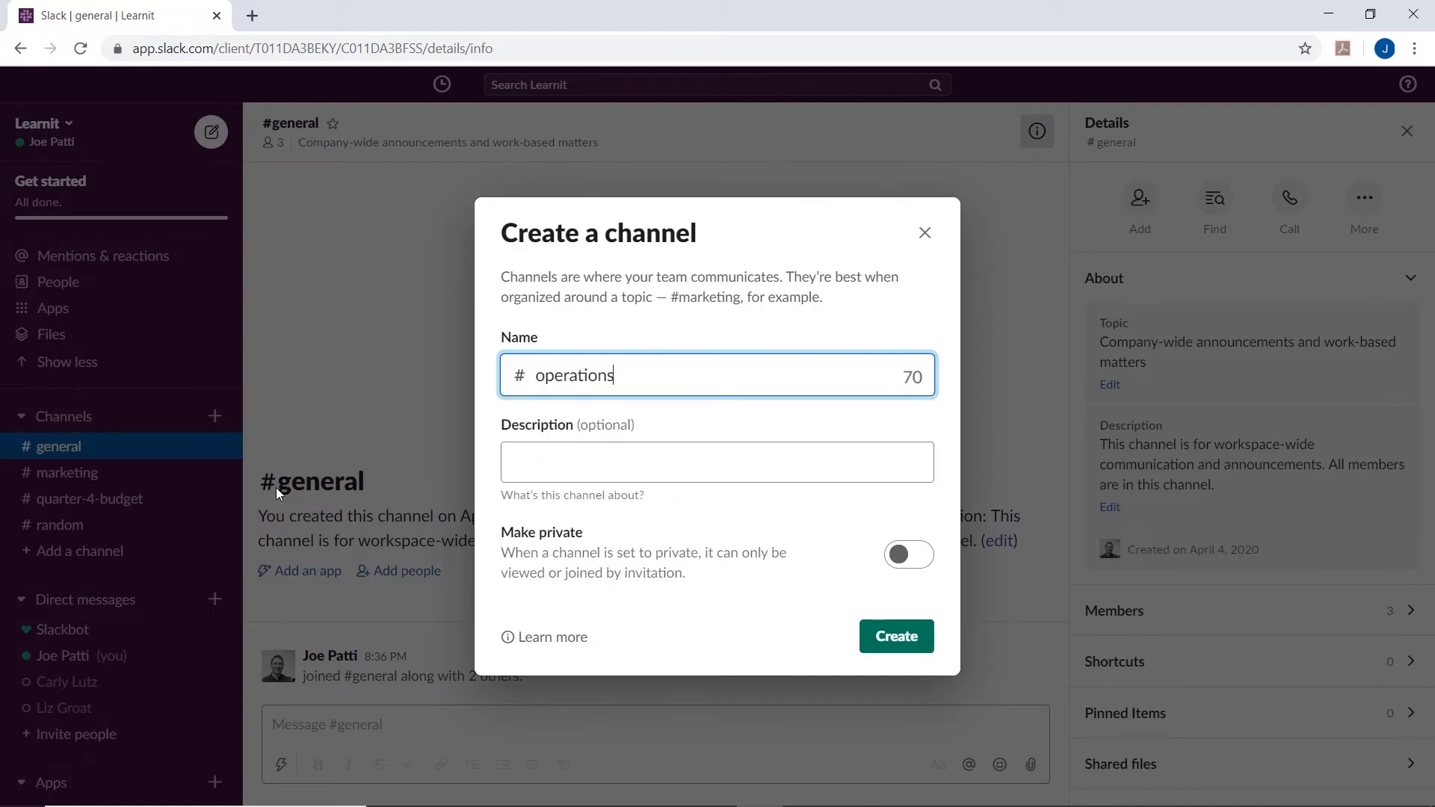
pyautogui.click(534, 465)
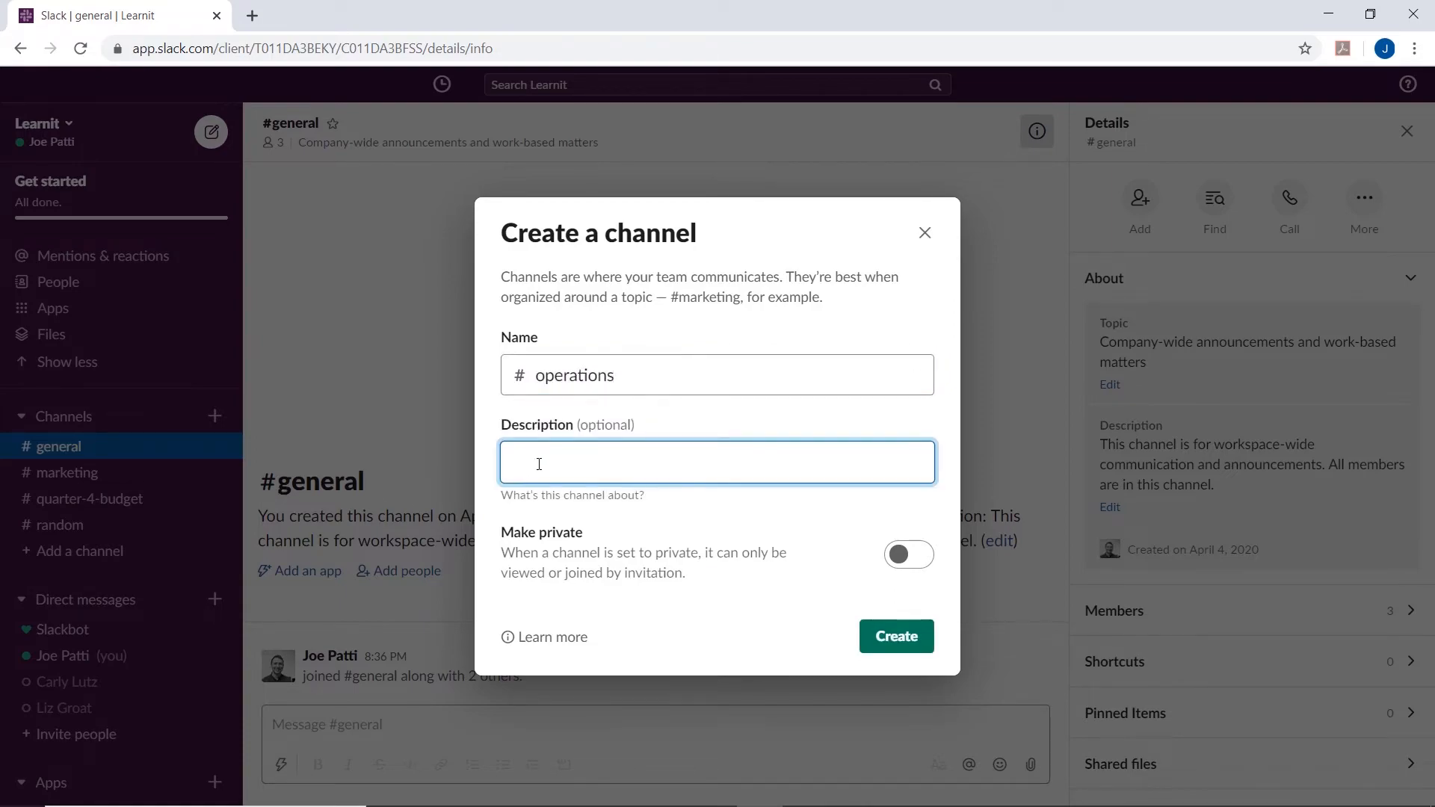
pyautogui.write('This is a channel for the operations ')
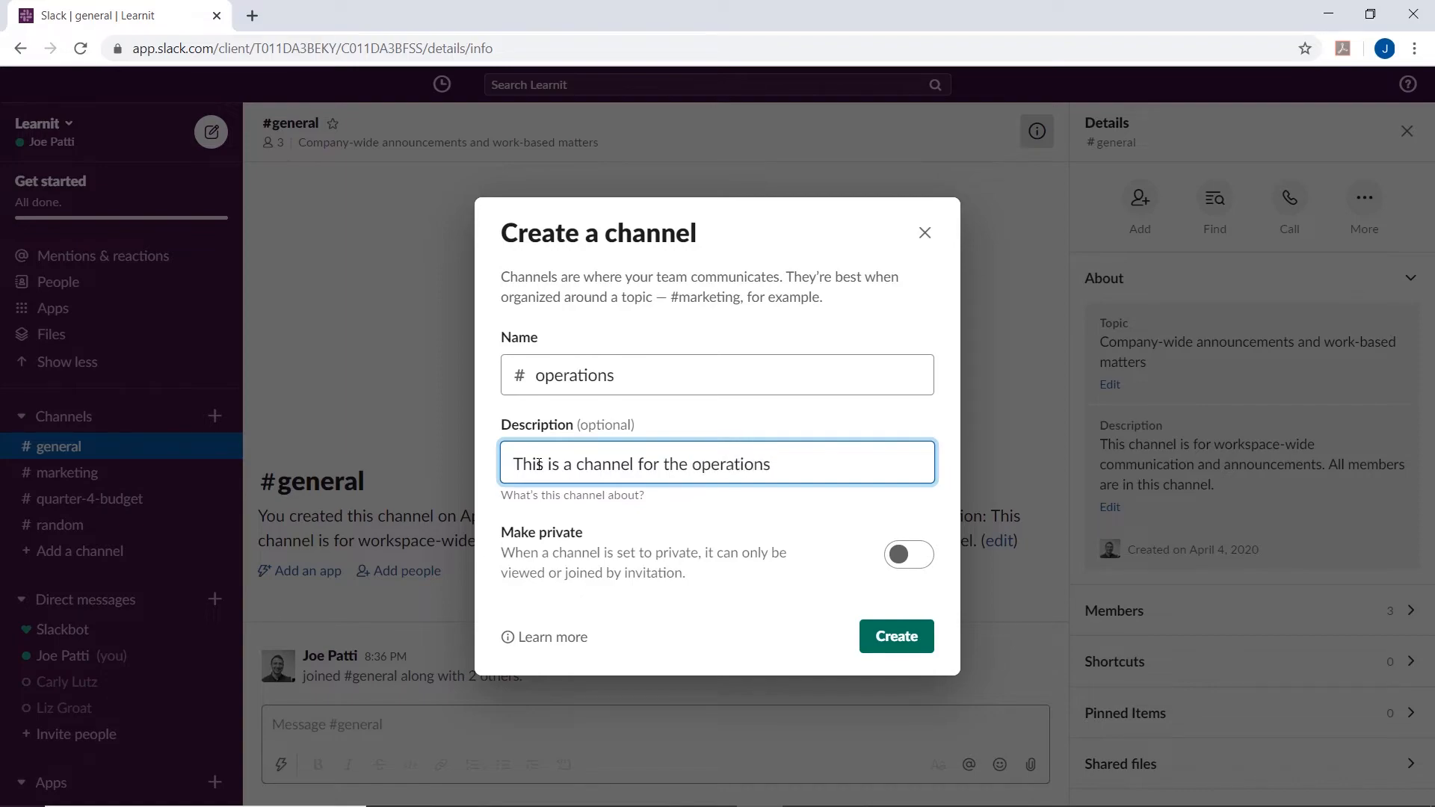
pyautogui.write('team to discuss day t')
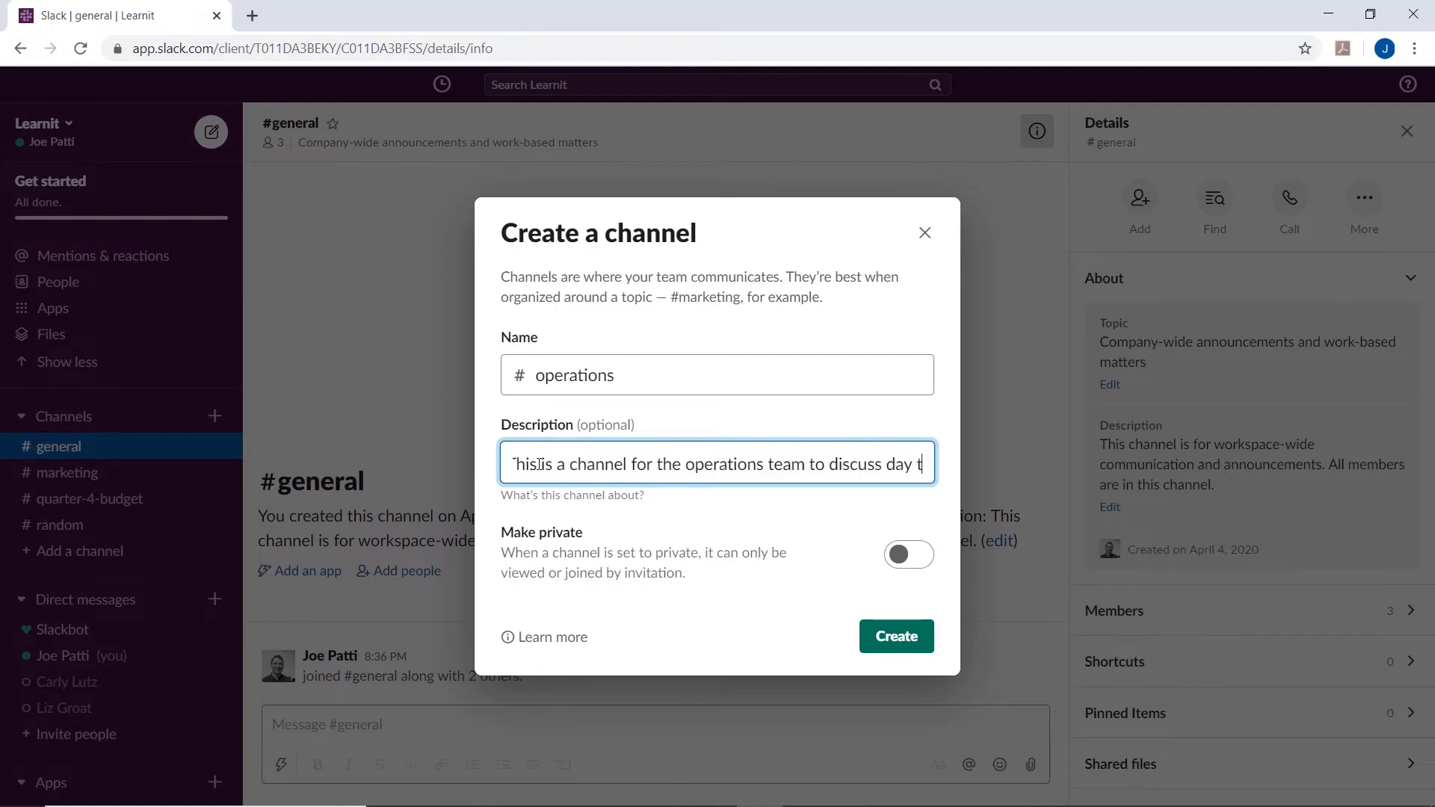
pyautogui.write('o day event')
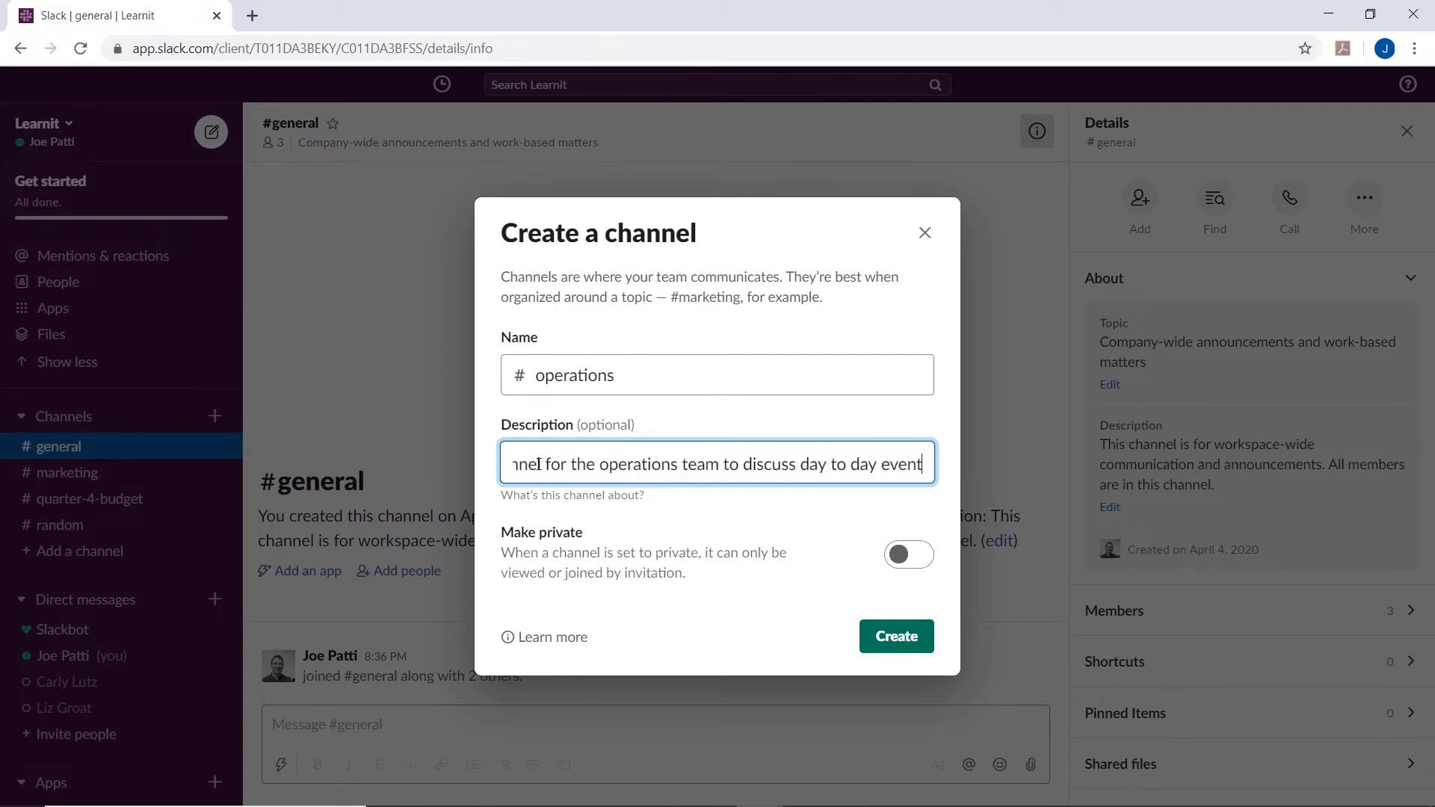
pyautogui.write('s')
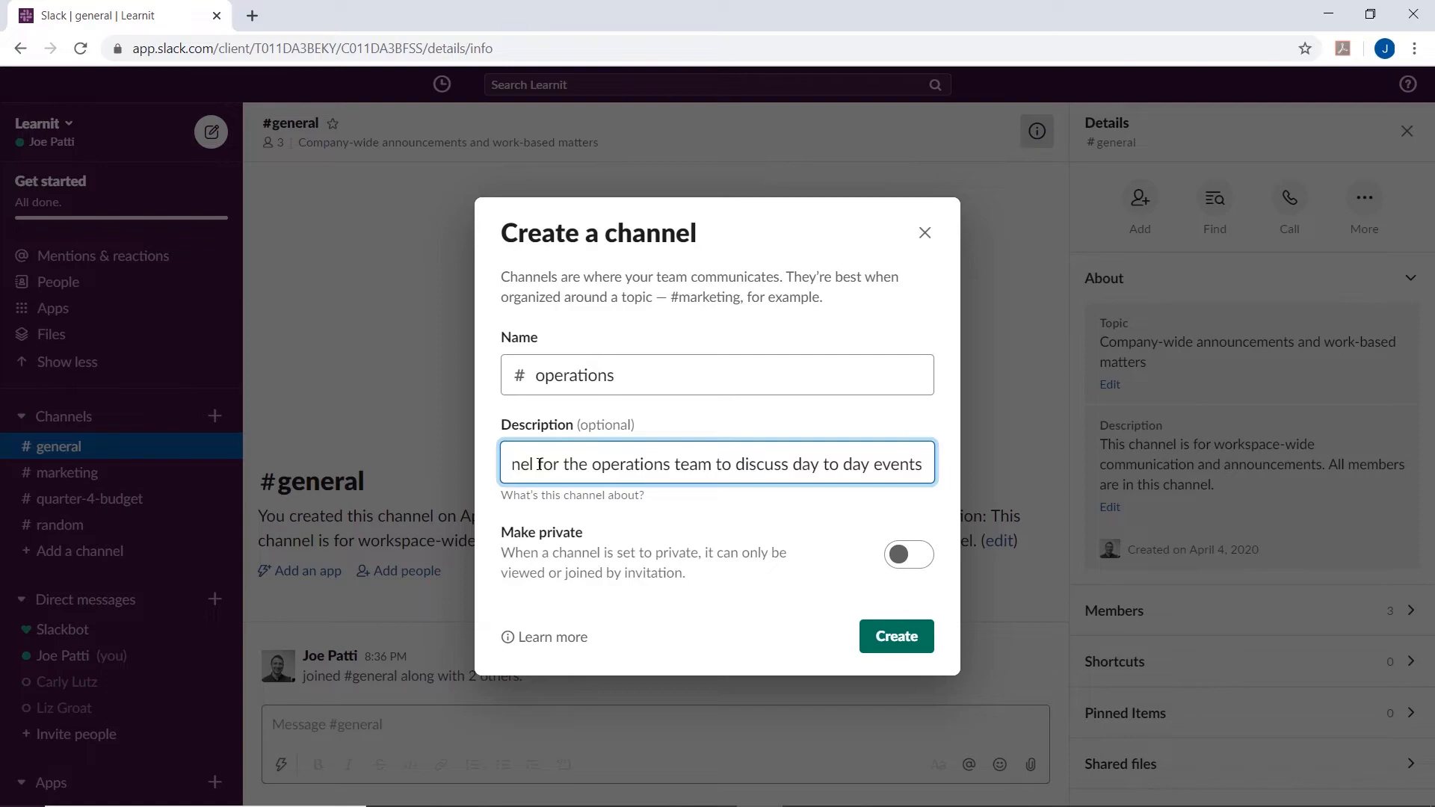
pyautogui.write('.')
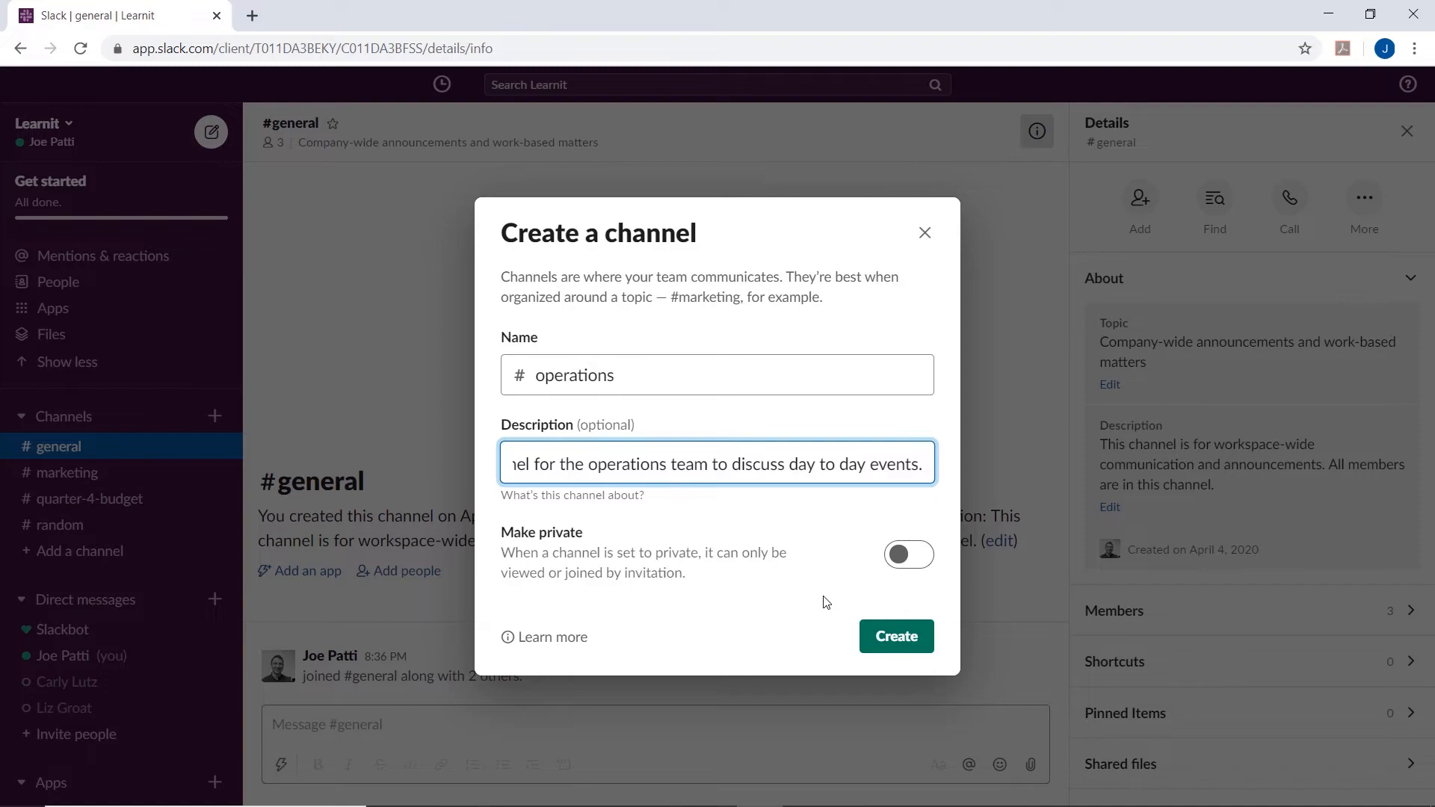
pyautogui.click(882, 639)
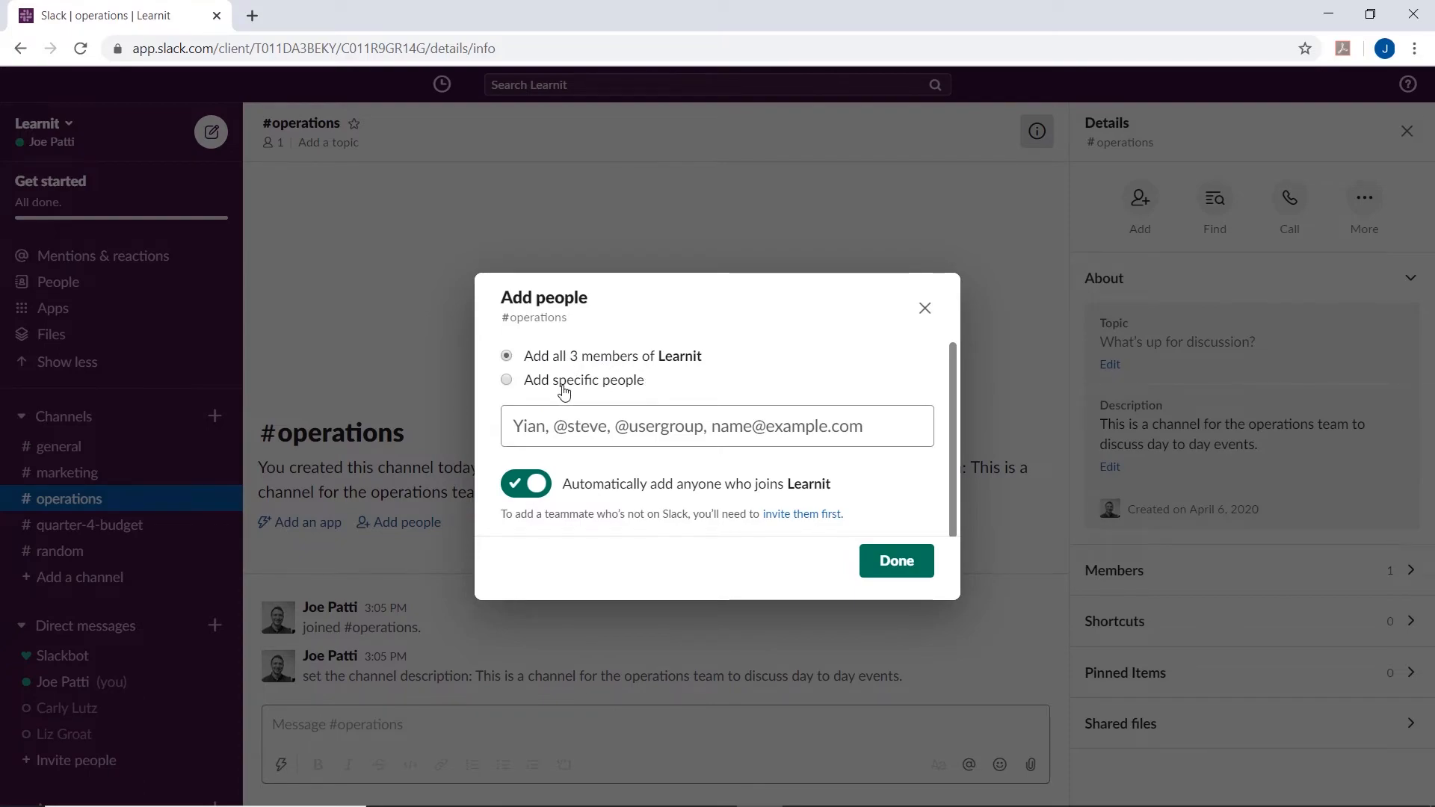
# - Add one specific teammate, picked from the name suggestions, to #operations instead of all members
pyautogui.click(506, 381)
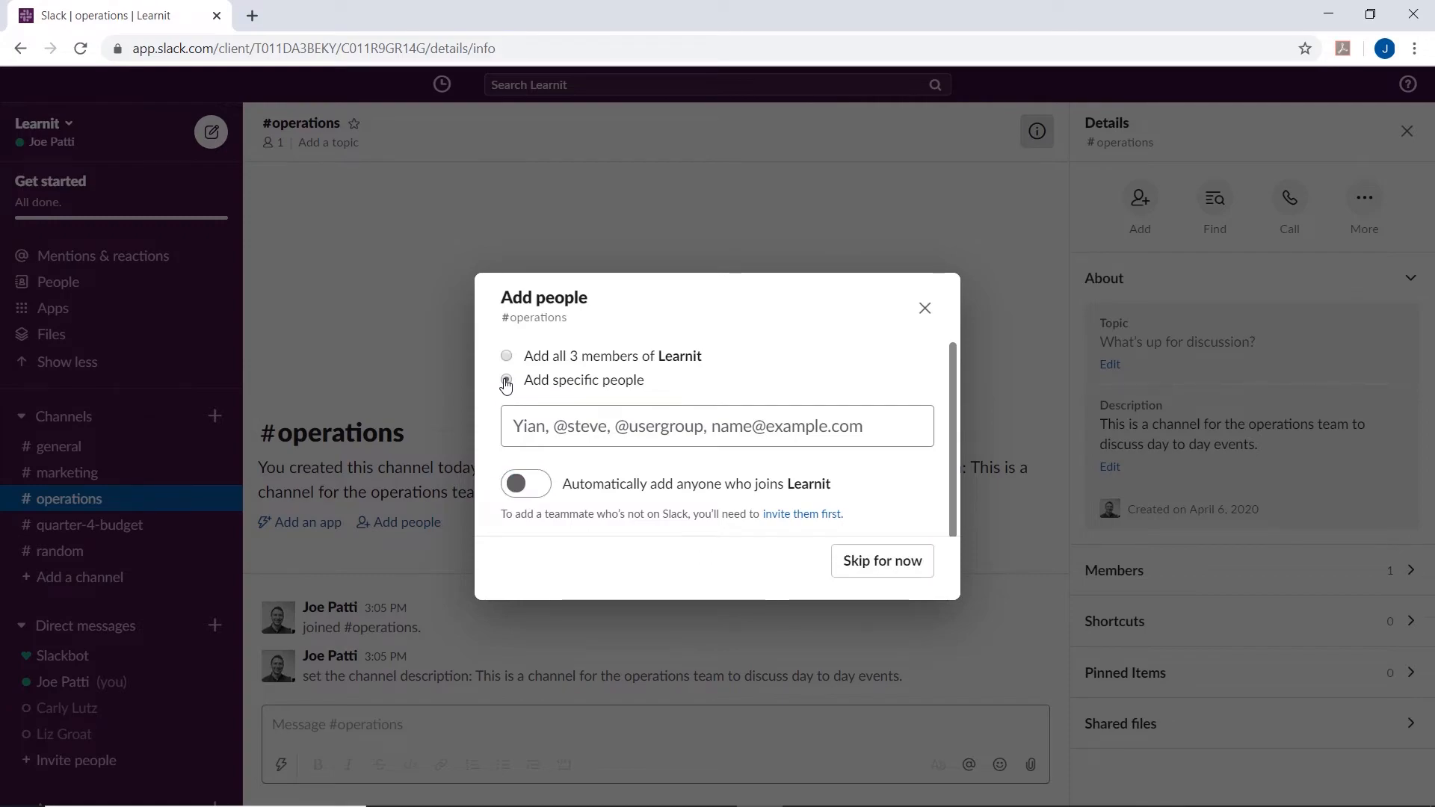
pyautogui.click(602, 426)
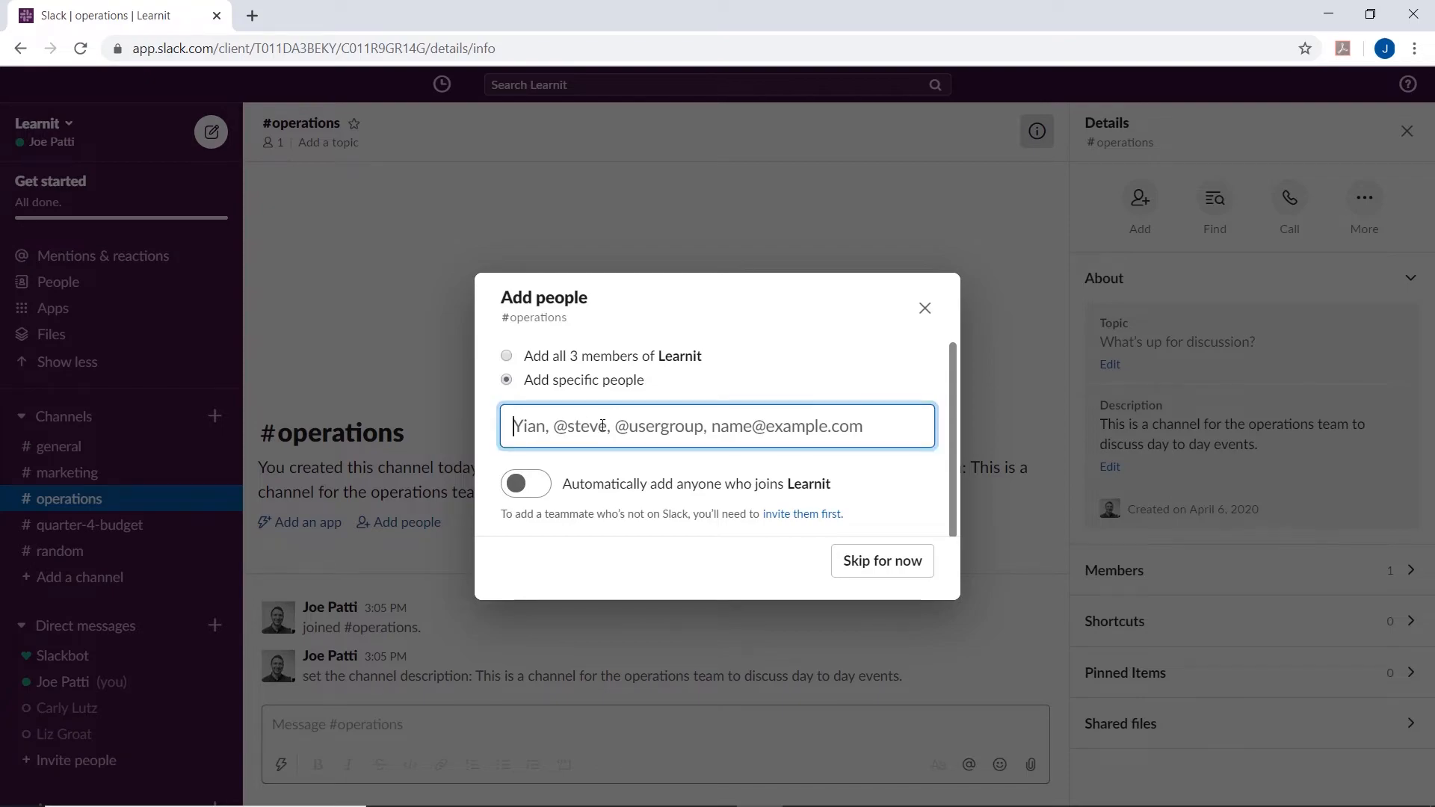
pyautogui.write('li')
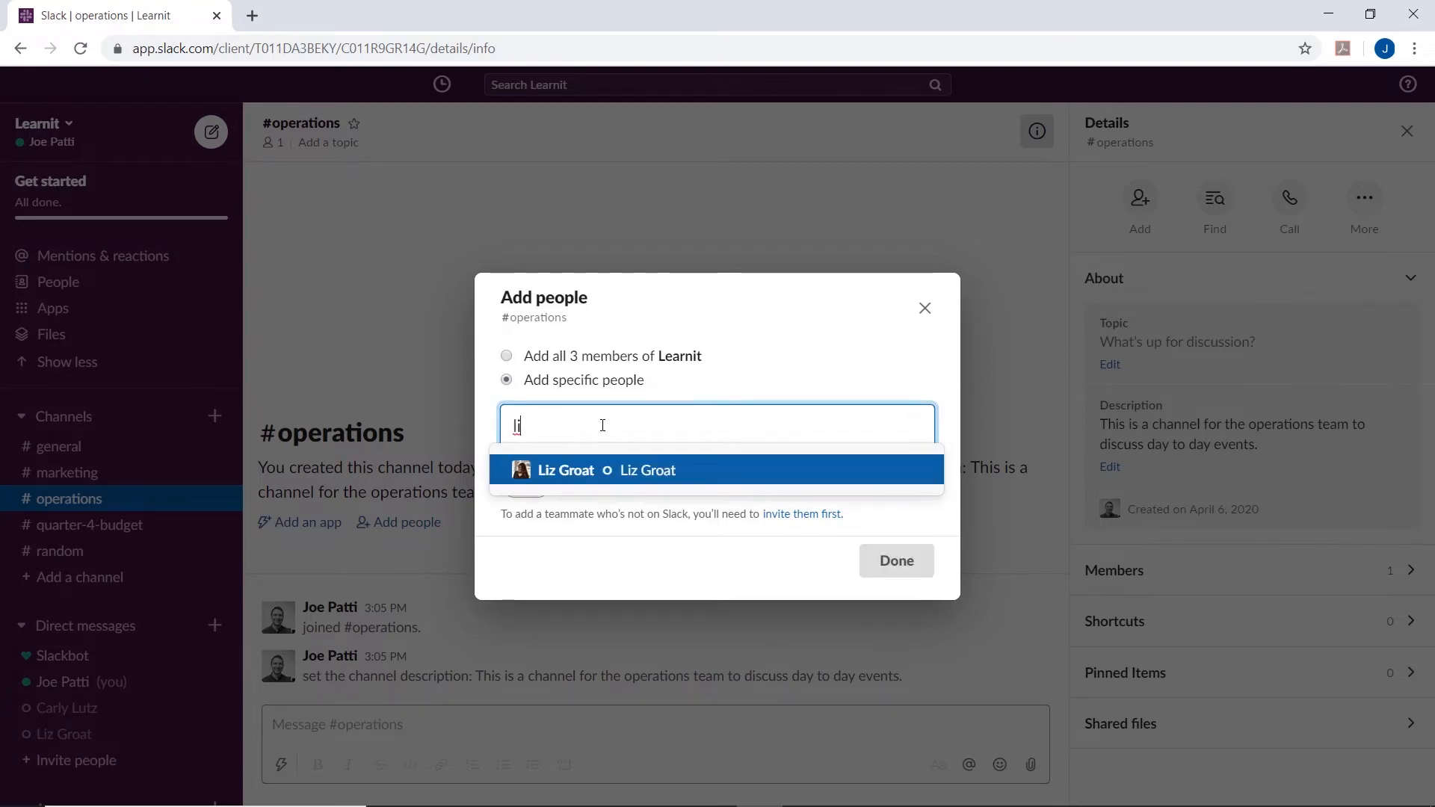
pyautogui.click(643, 473)
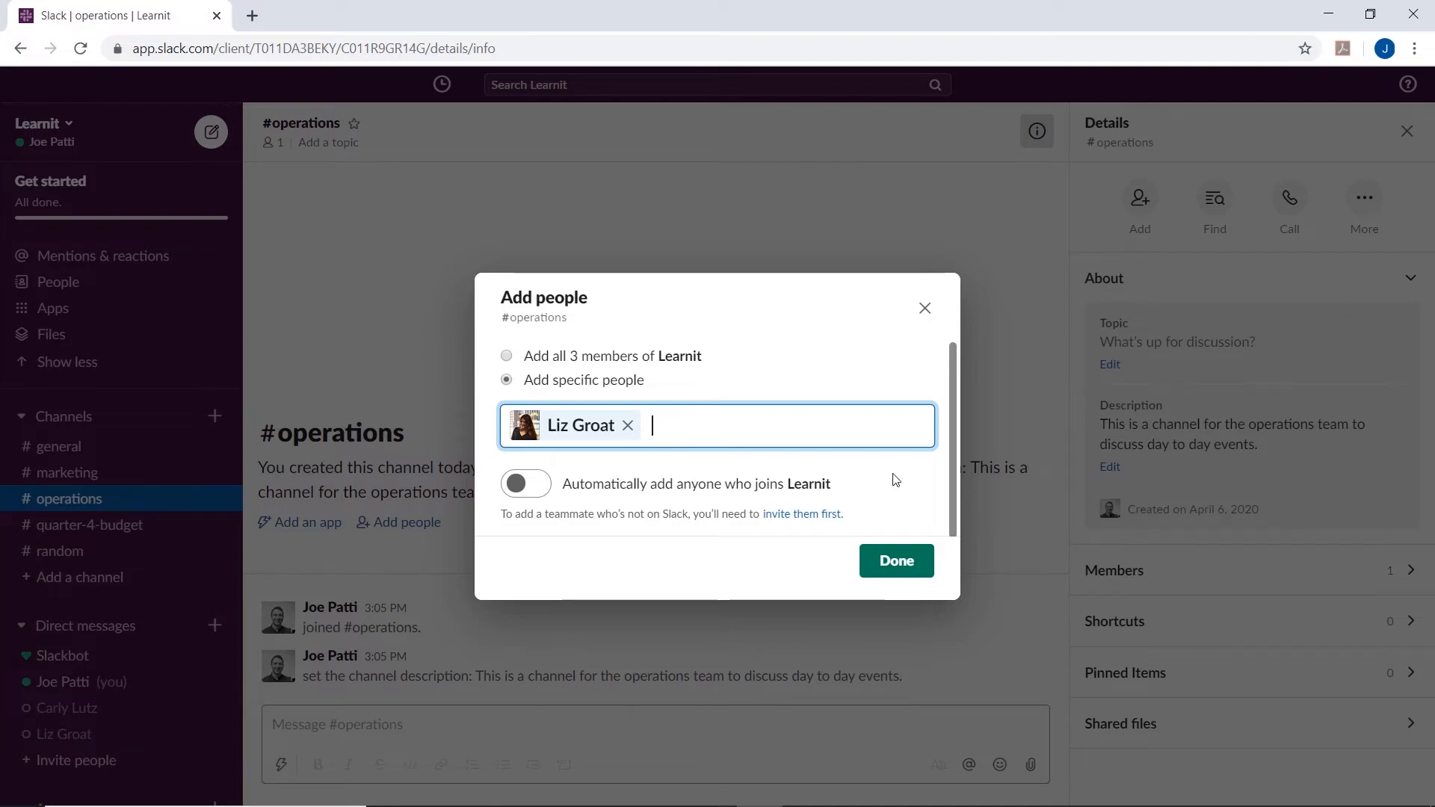
pyautogui.click(891, 574)
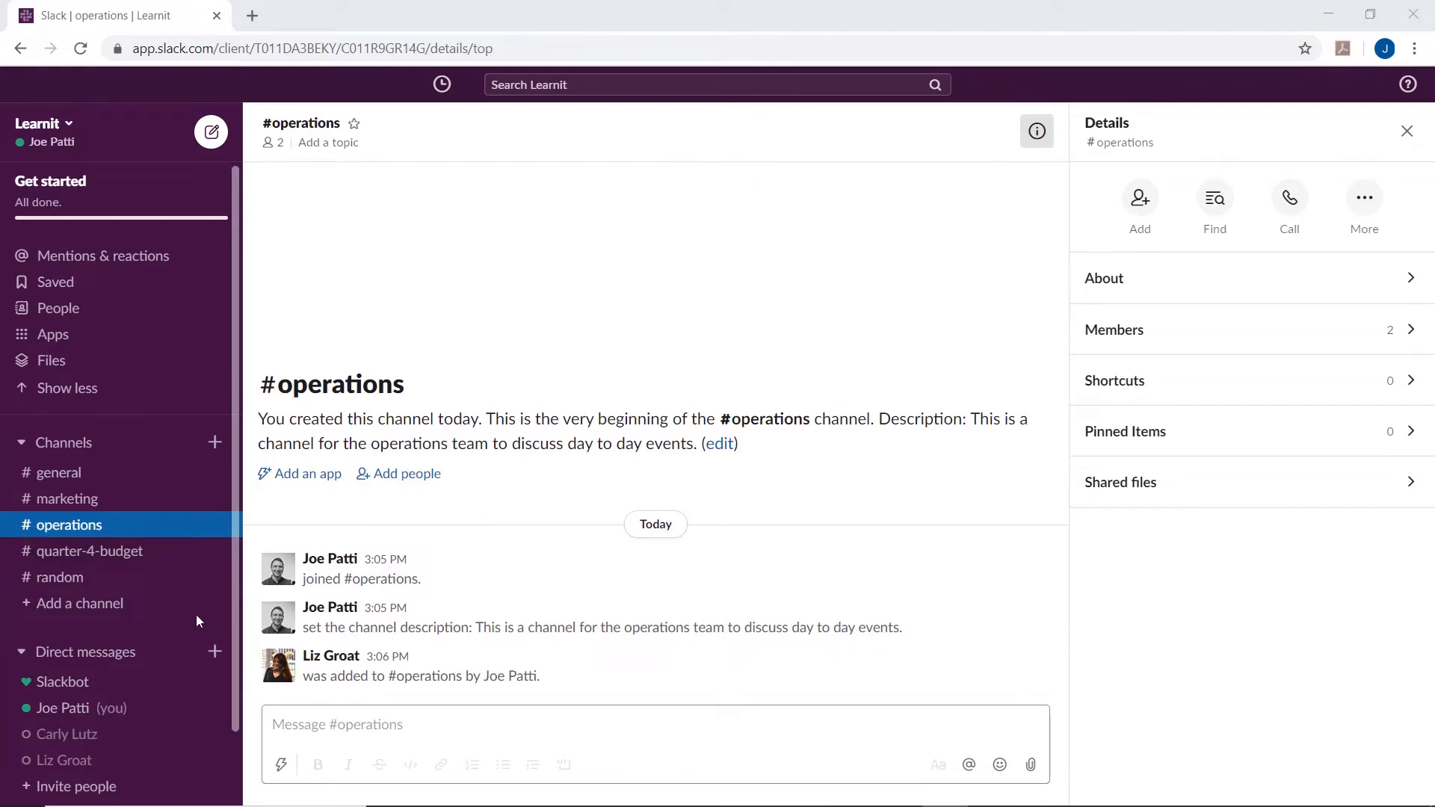
# - Star the #operations channel from its sidebar menu
pyautogui.rightClick(120, 528)
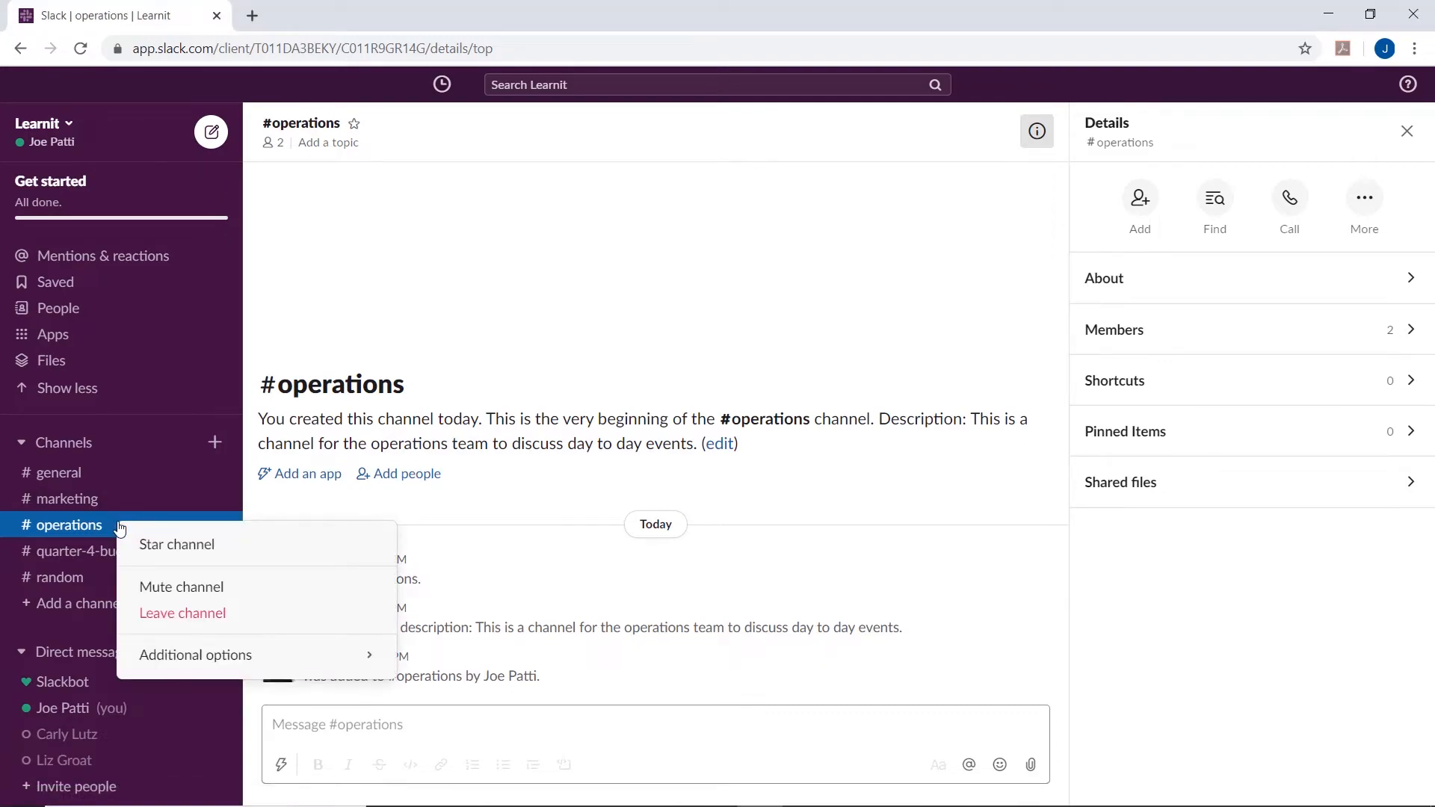
pyautogui.click(248, 550)
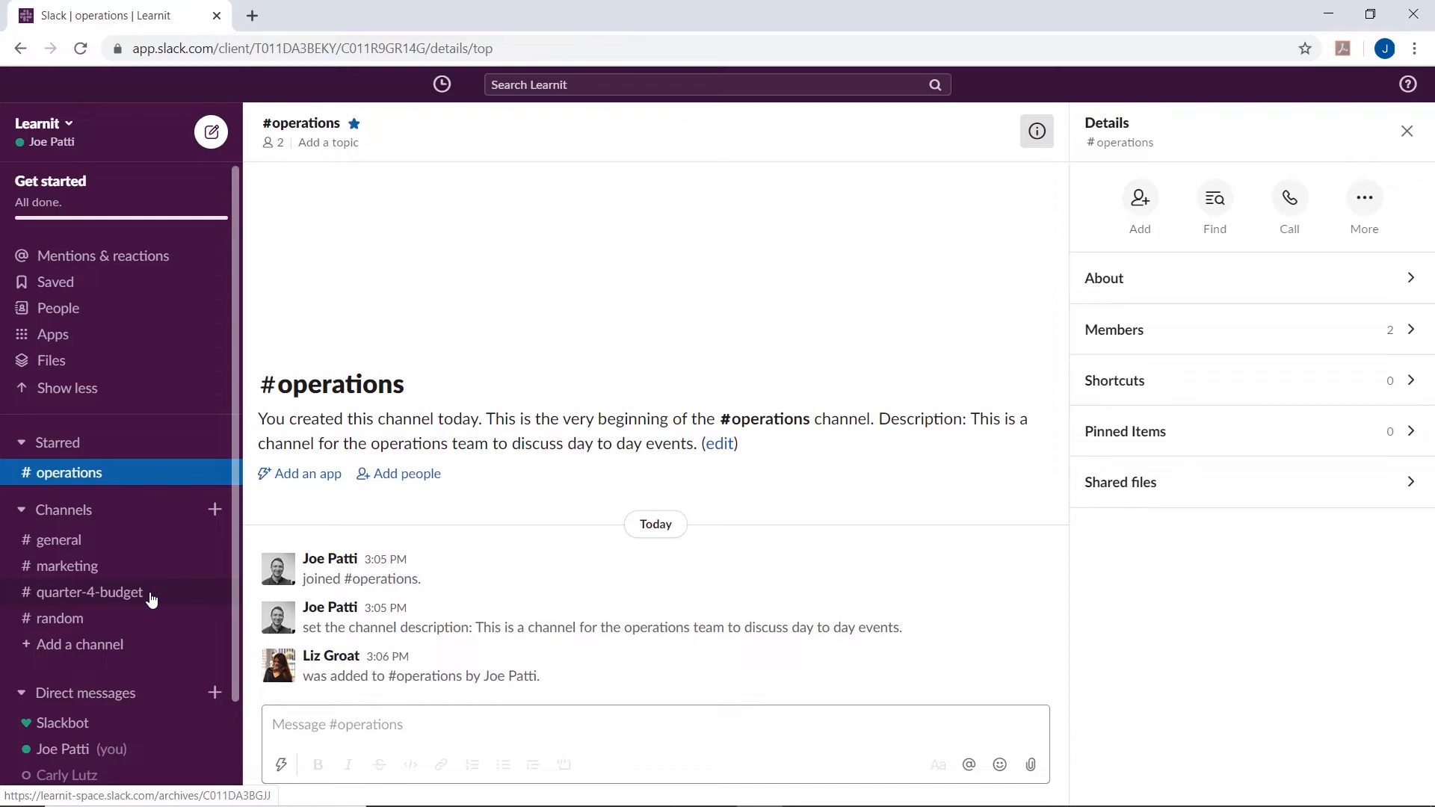
# - Mute #marketing from its sidebar menu, then unmute it again
pyautogui.rightClick(159, 484)
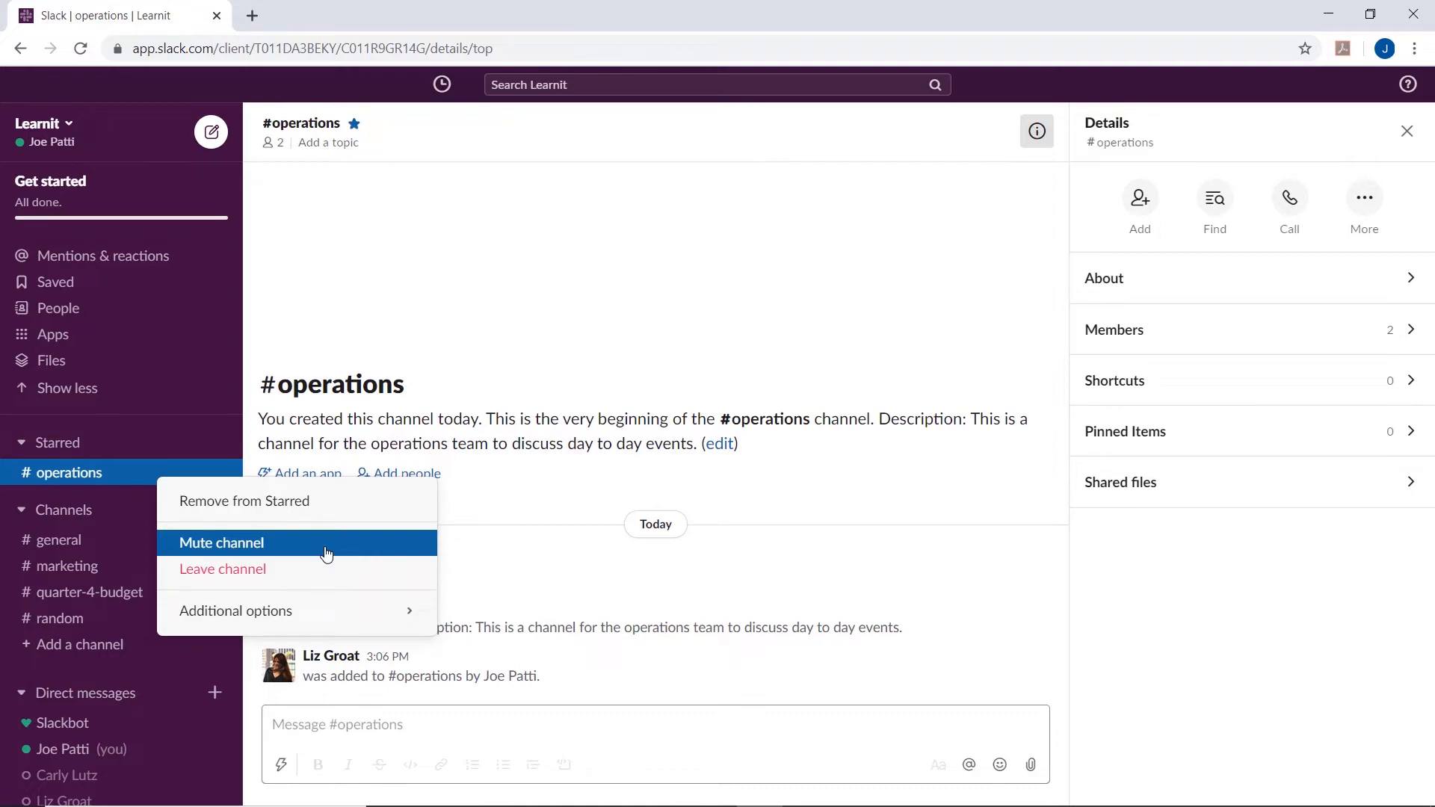
pyautogui.click(115, 567)
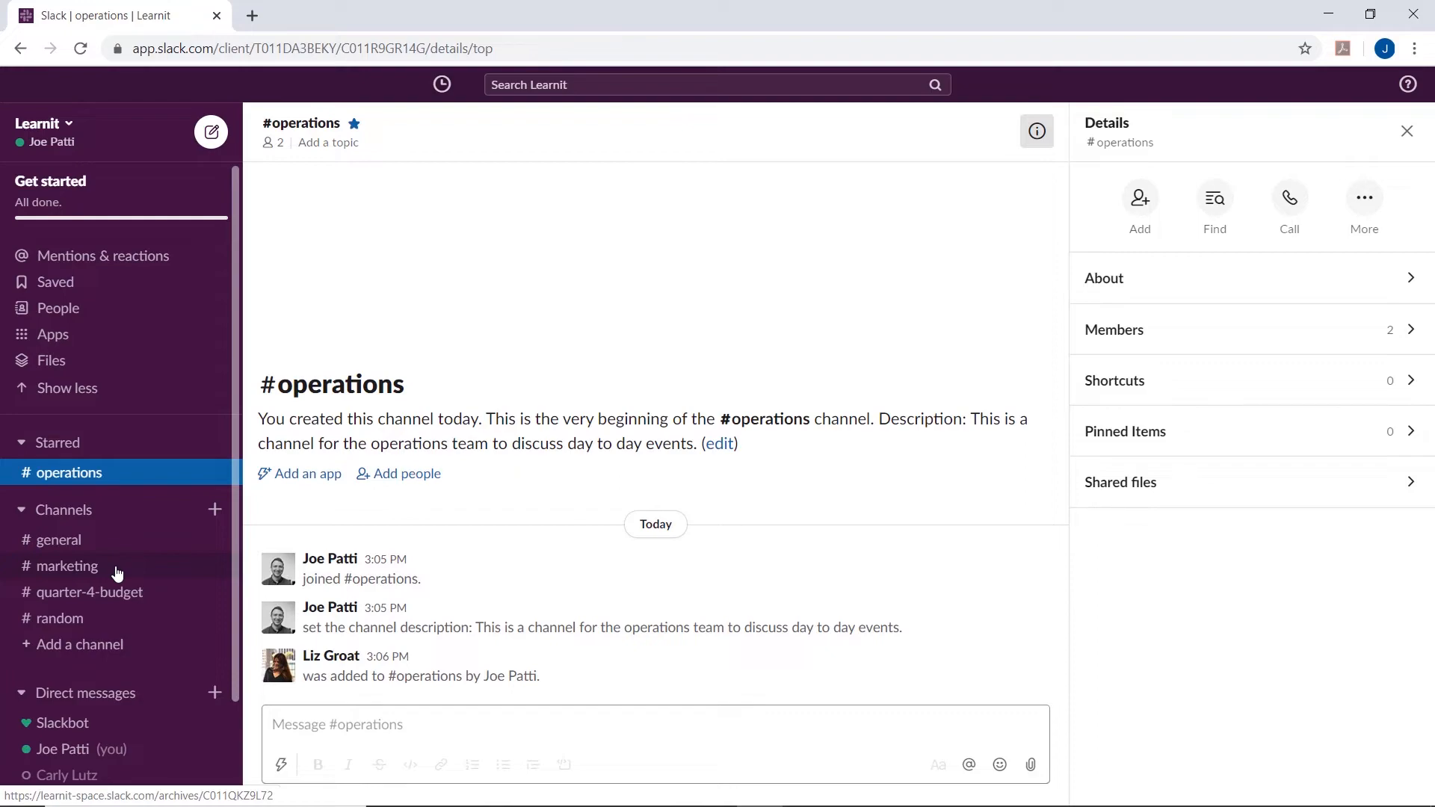
pyautogui.rightClick(117, 572)
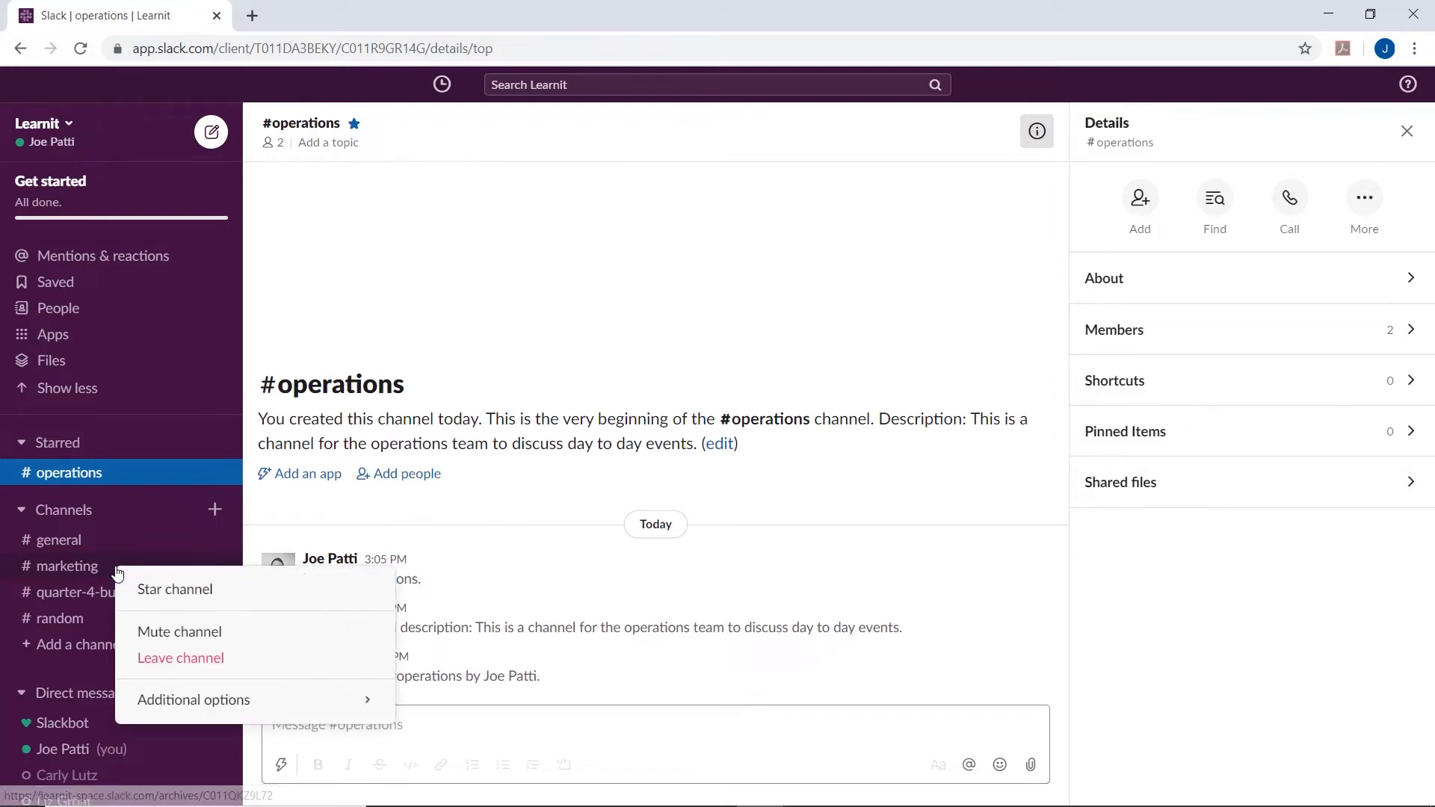
pyautogui.click(239, 636)
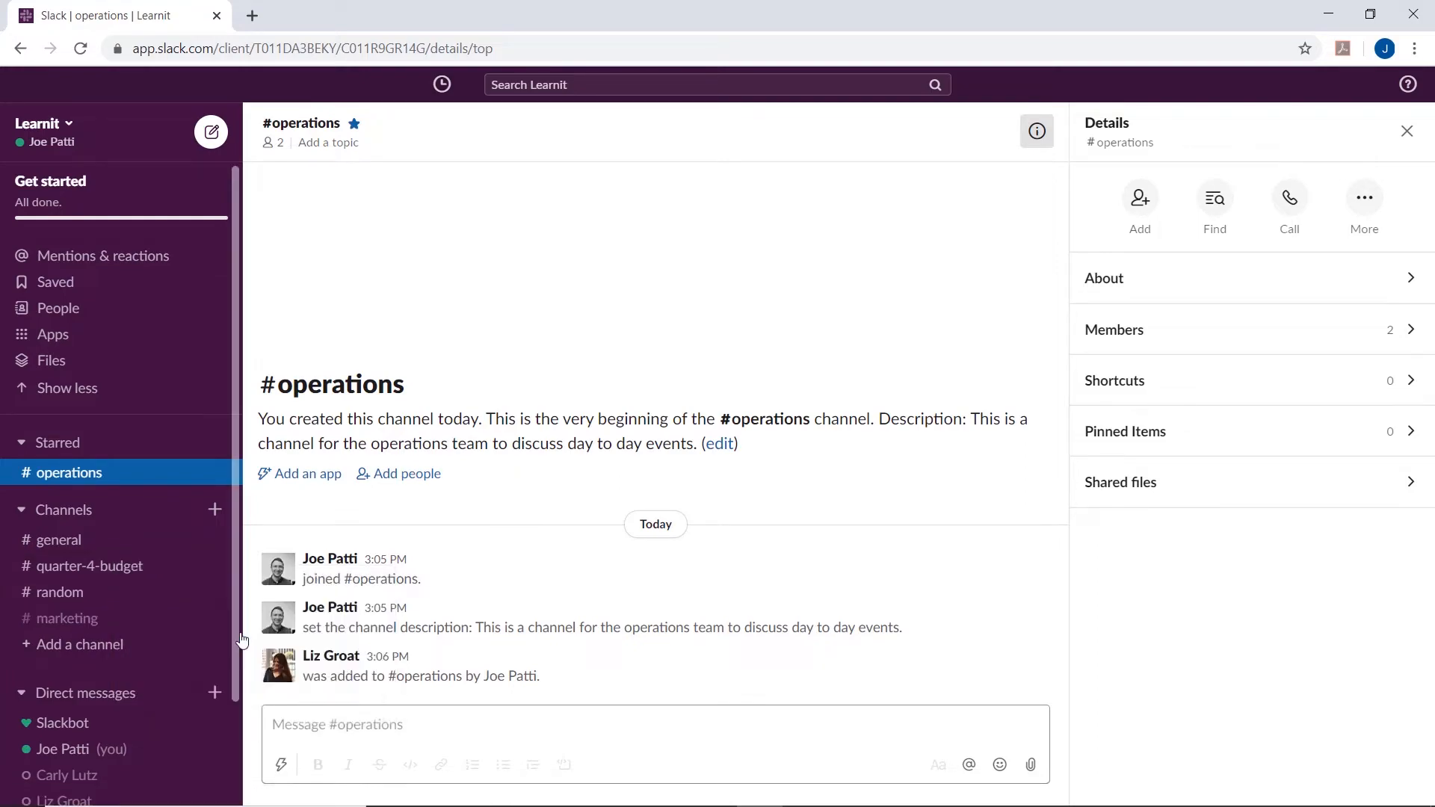
pyautogui.rightClick(158, 621)
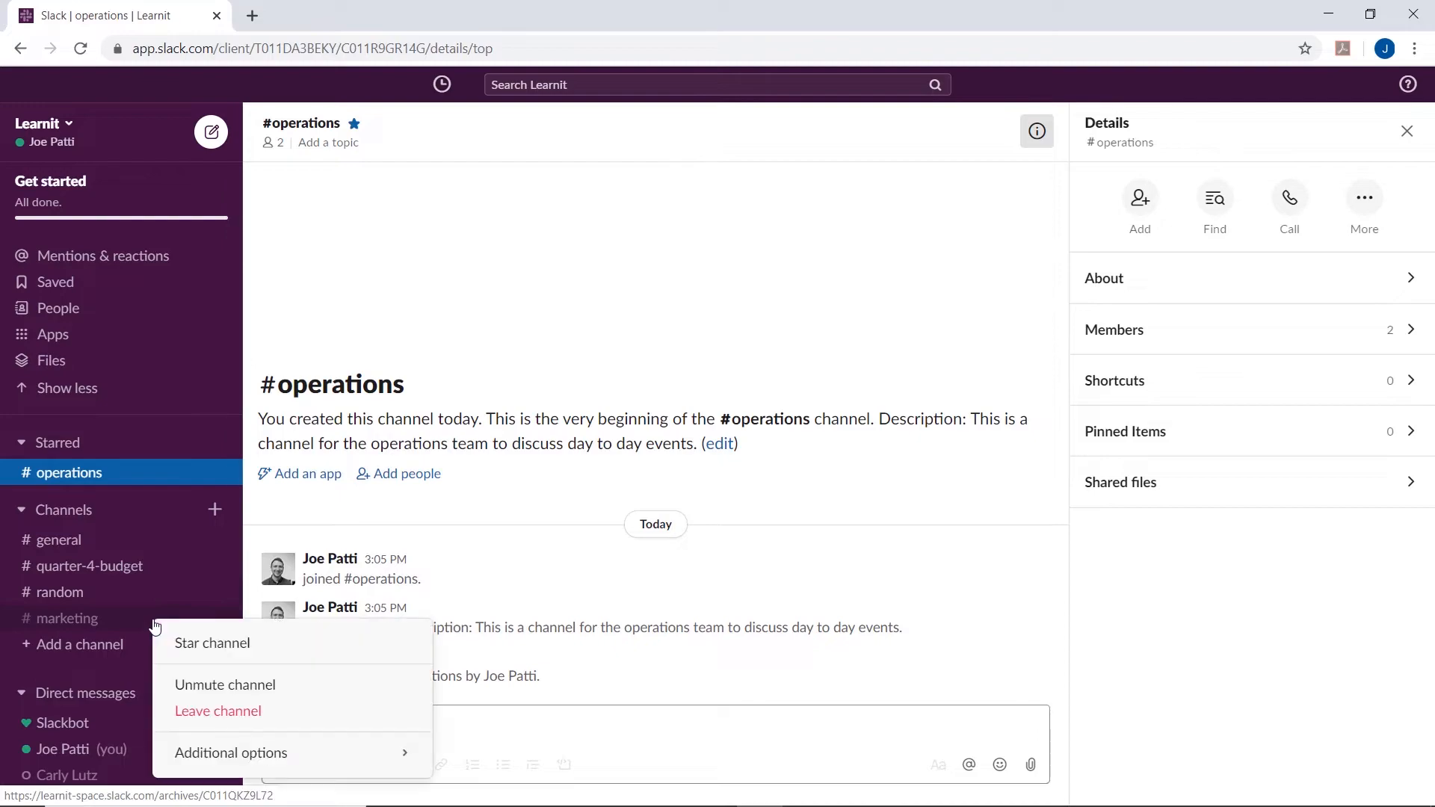
pyautogui.click(223, 688)
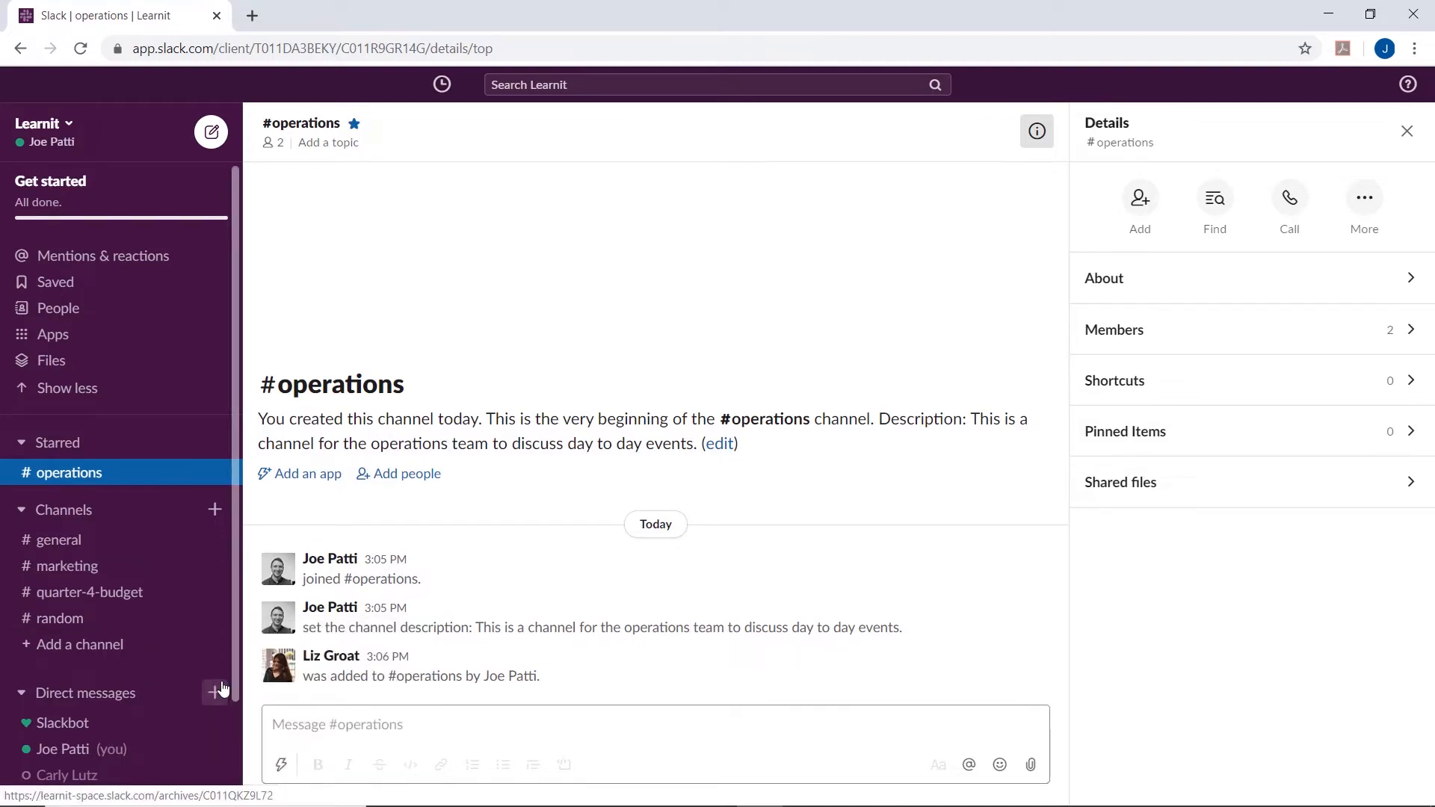
pyautogui.rightClick(142, 475)
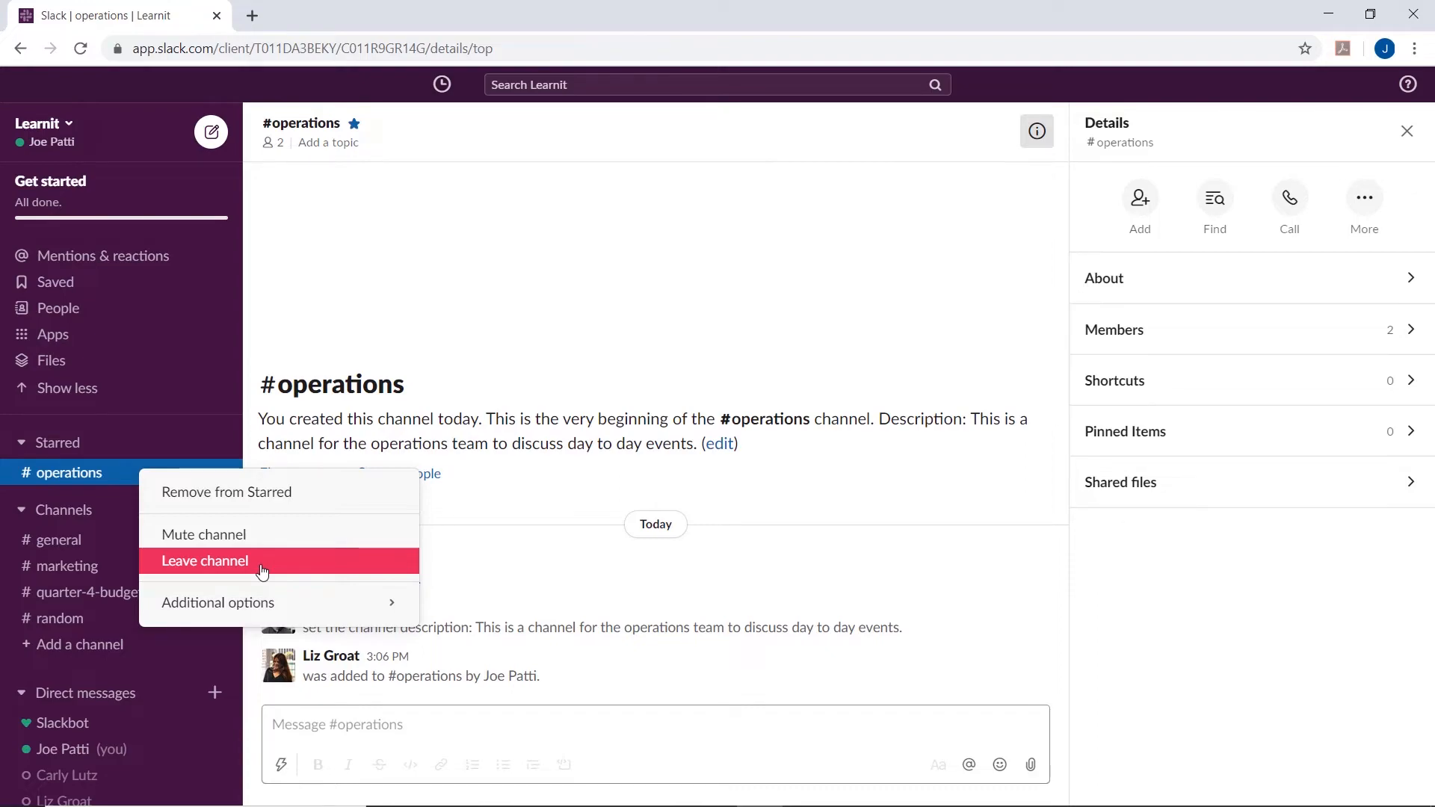
# - Copy the #operations channel link from its Additional options menu
pyautogui.moveTo(329, 609)
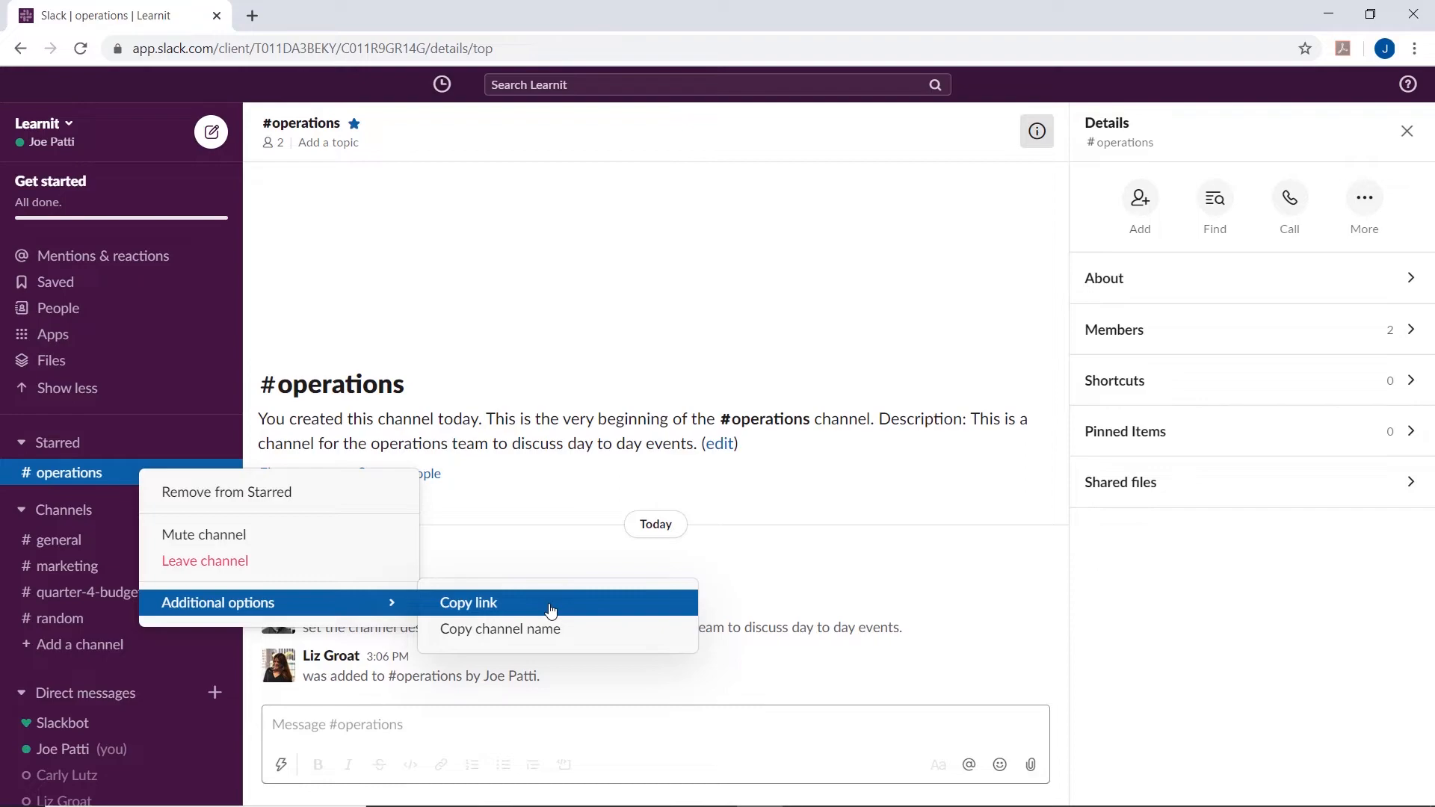
pyautogui.click(557, 494)
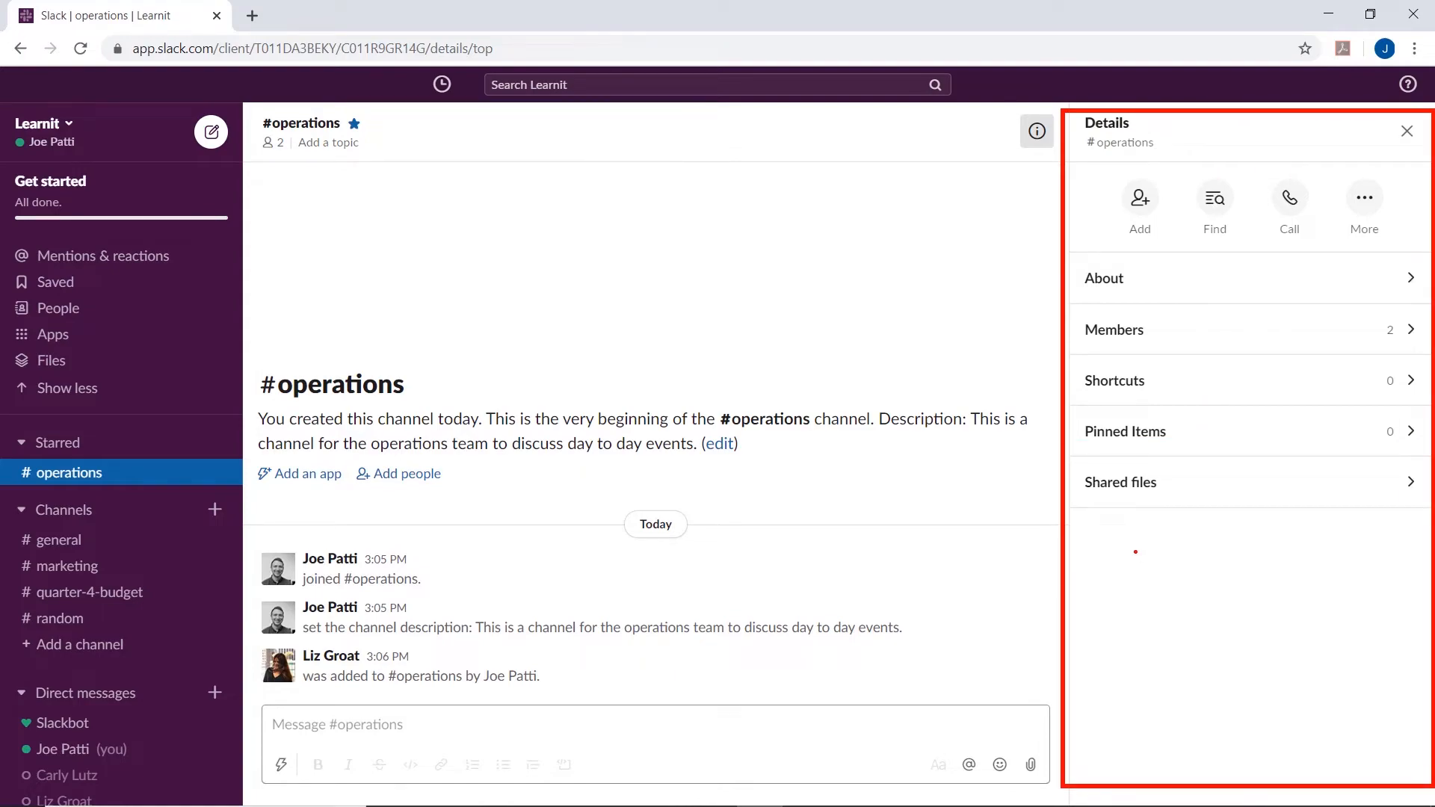
# - Reopen #operations details and expand About, Members, Shortcuts, Pinned Items and Shared files in turn
pyautogui.click(1407, 132)
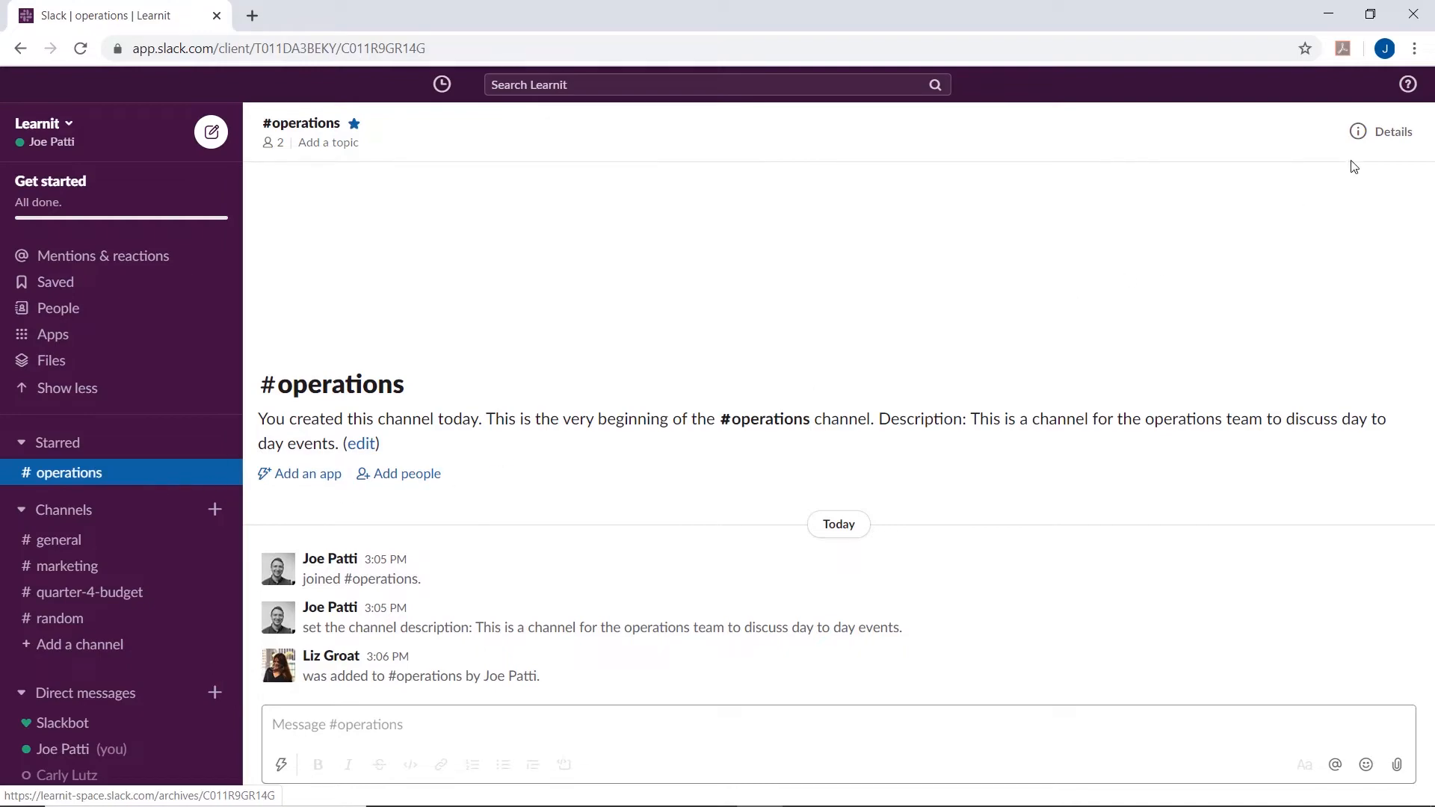
pyautogui.click(1395, 133)
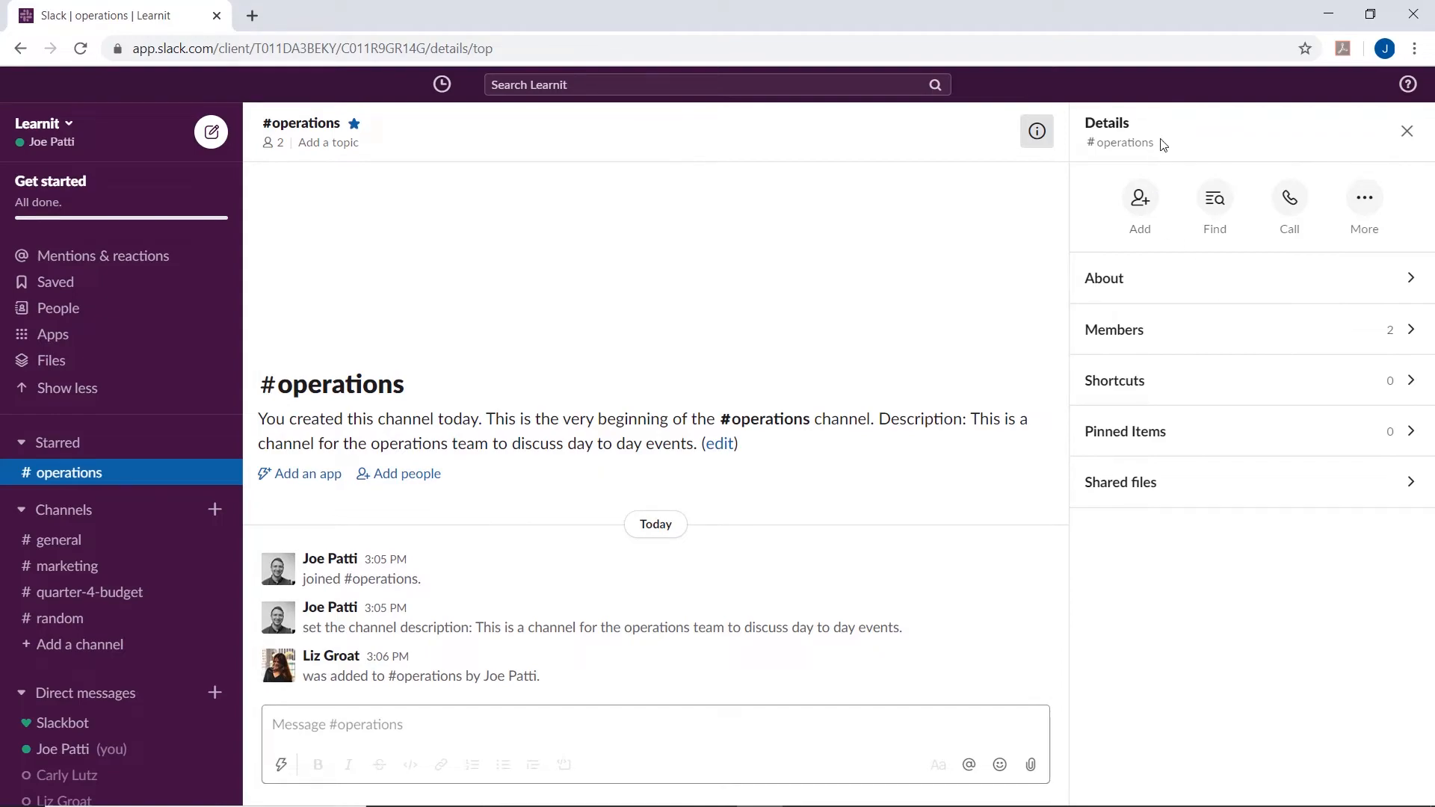
pyautogui.click(1136, 292)
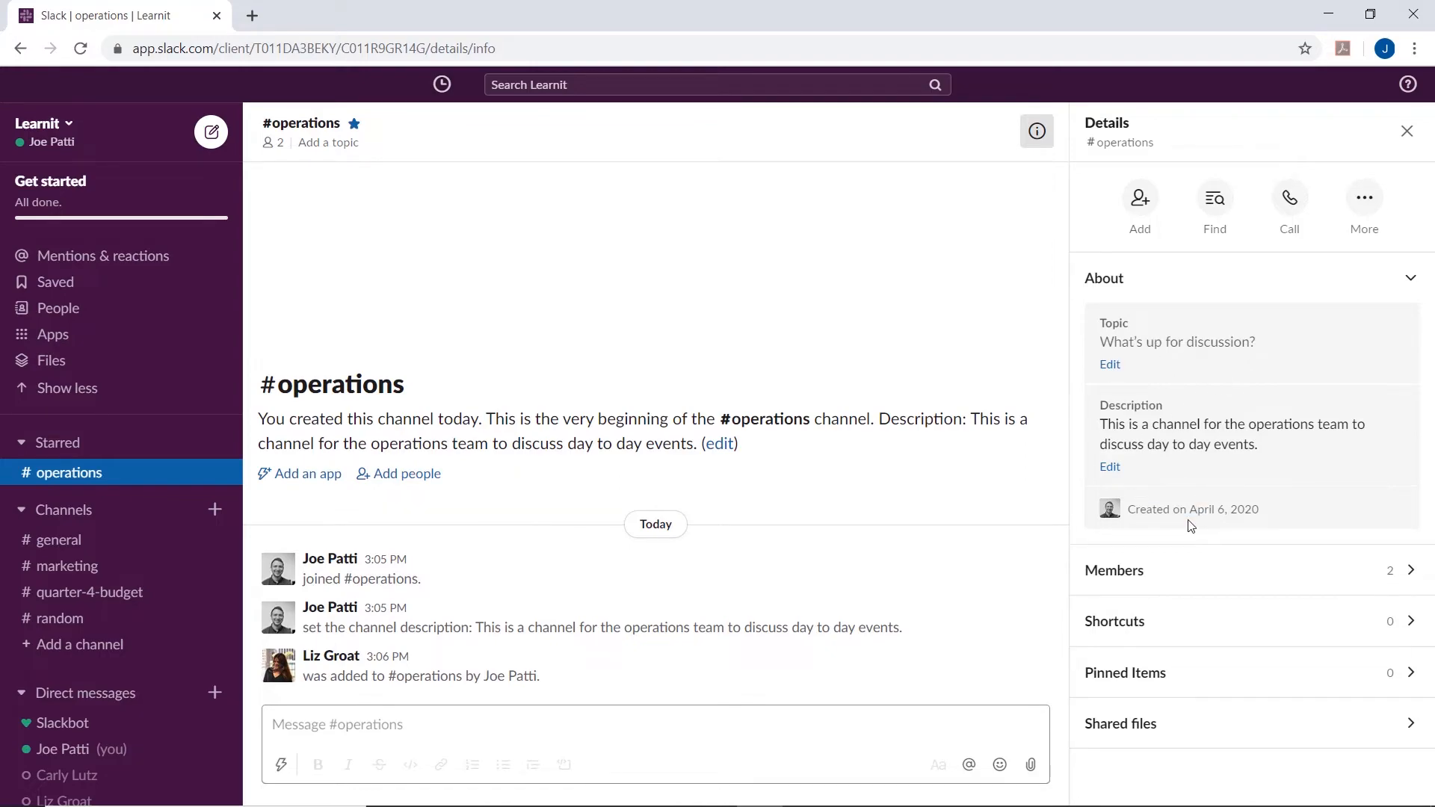
pyautogui.click(1175, 583)
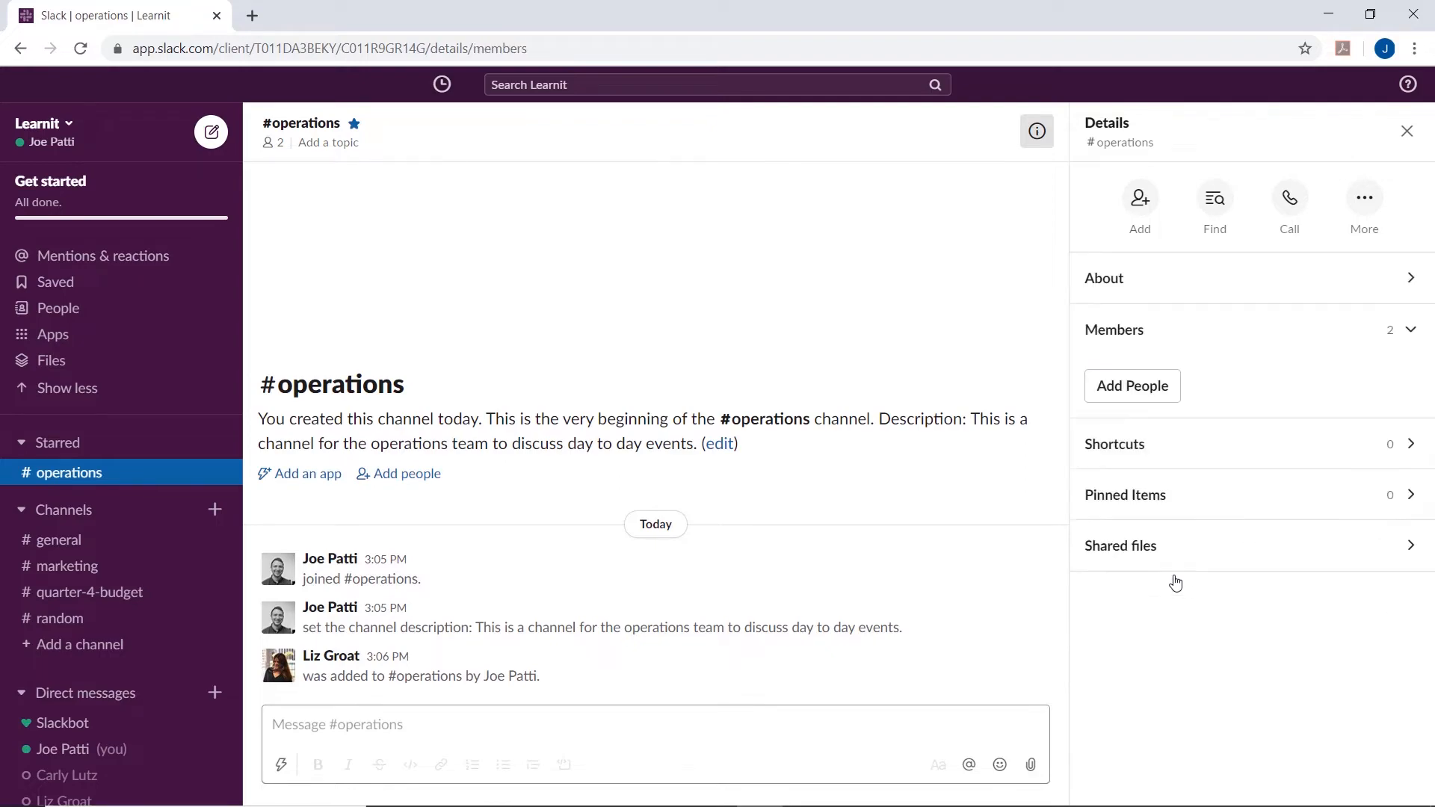
pyautogui.click(1178, 505)
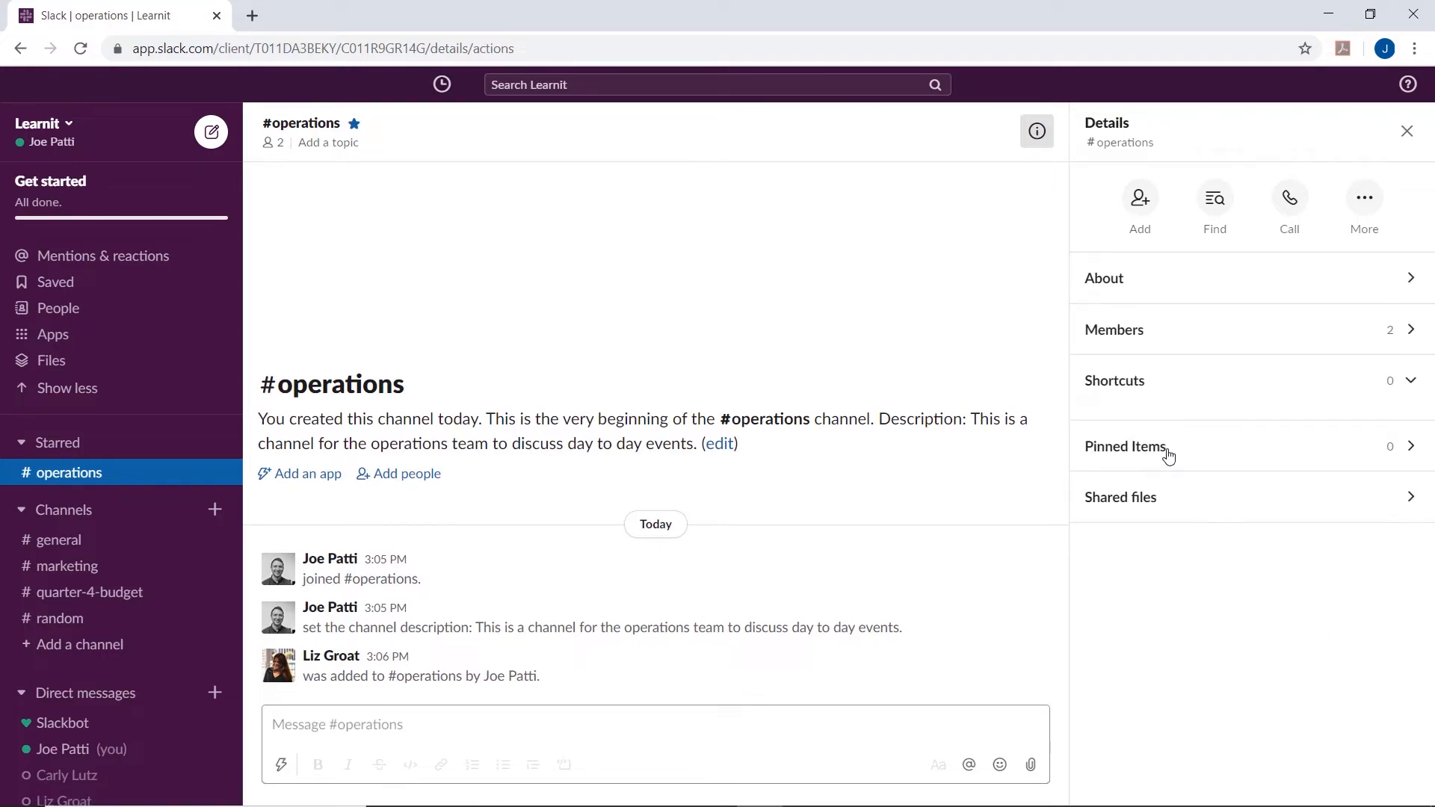
pyautogui.click(1169, 452)
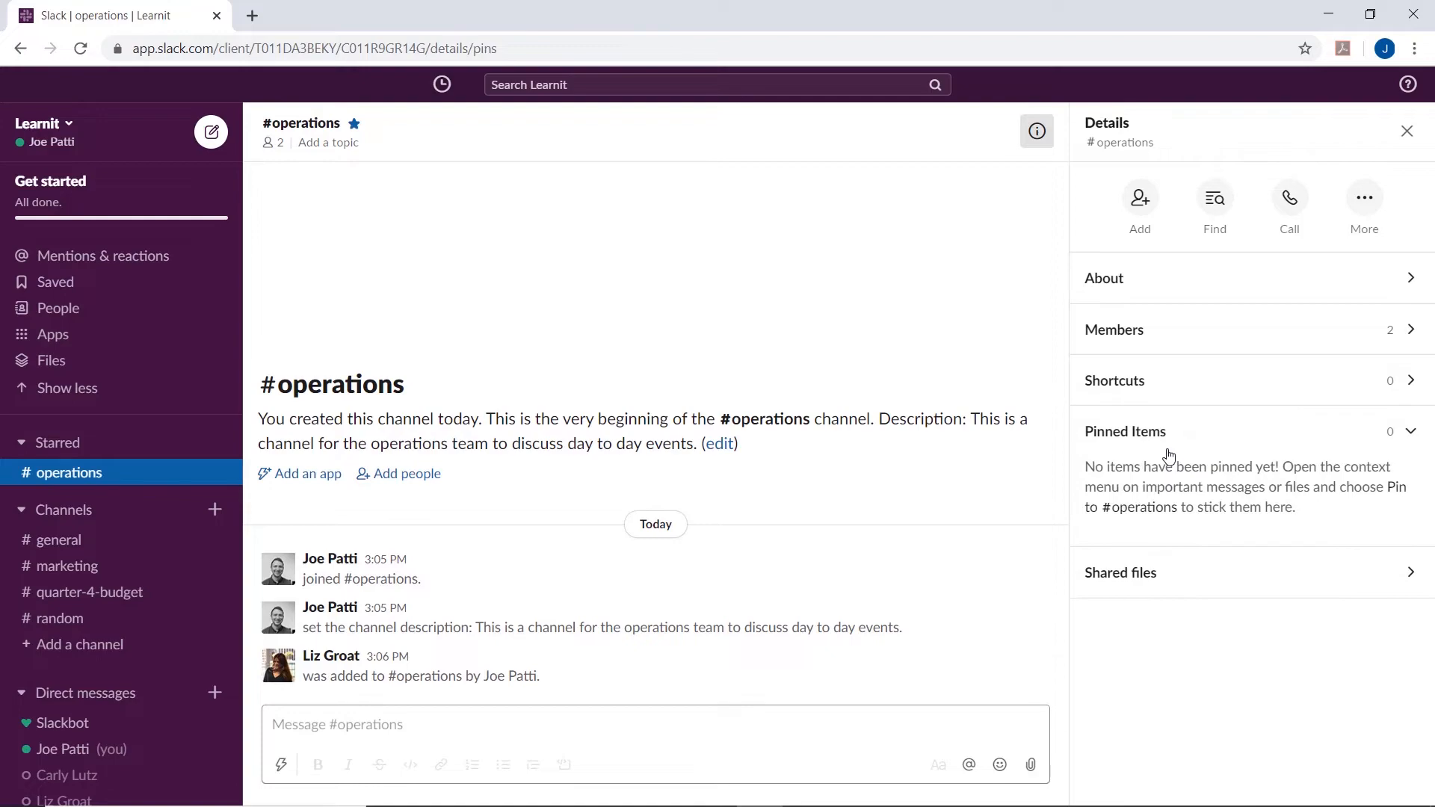
pyautogui.click(1165, 590)
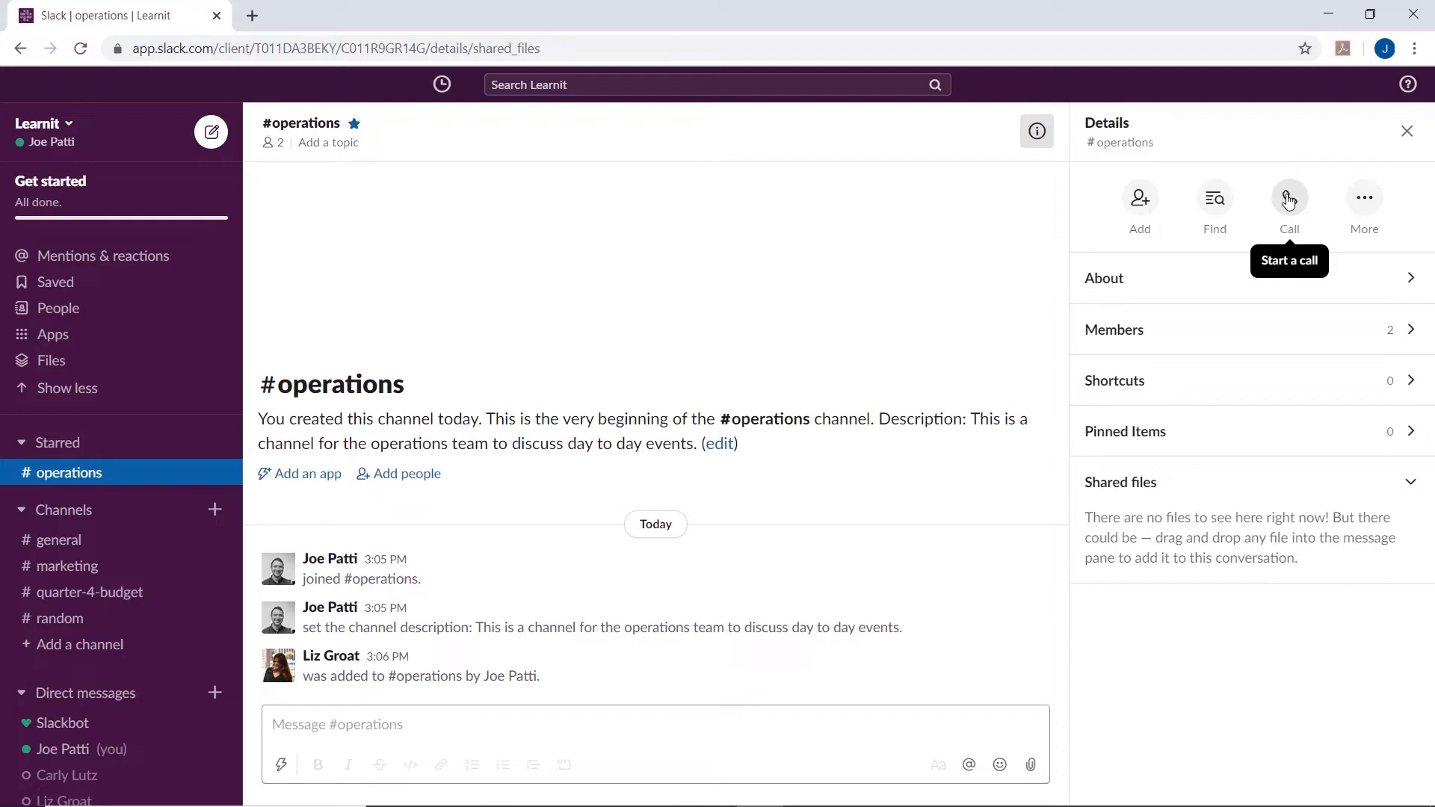
# - Open the #operations Additional Options page from the More menu
pyautogui.click(1374, 203)
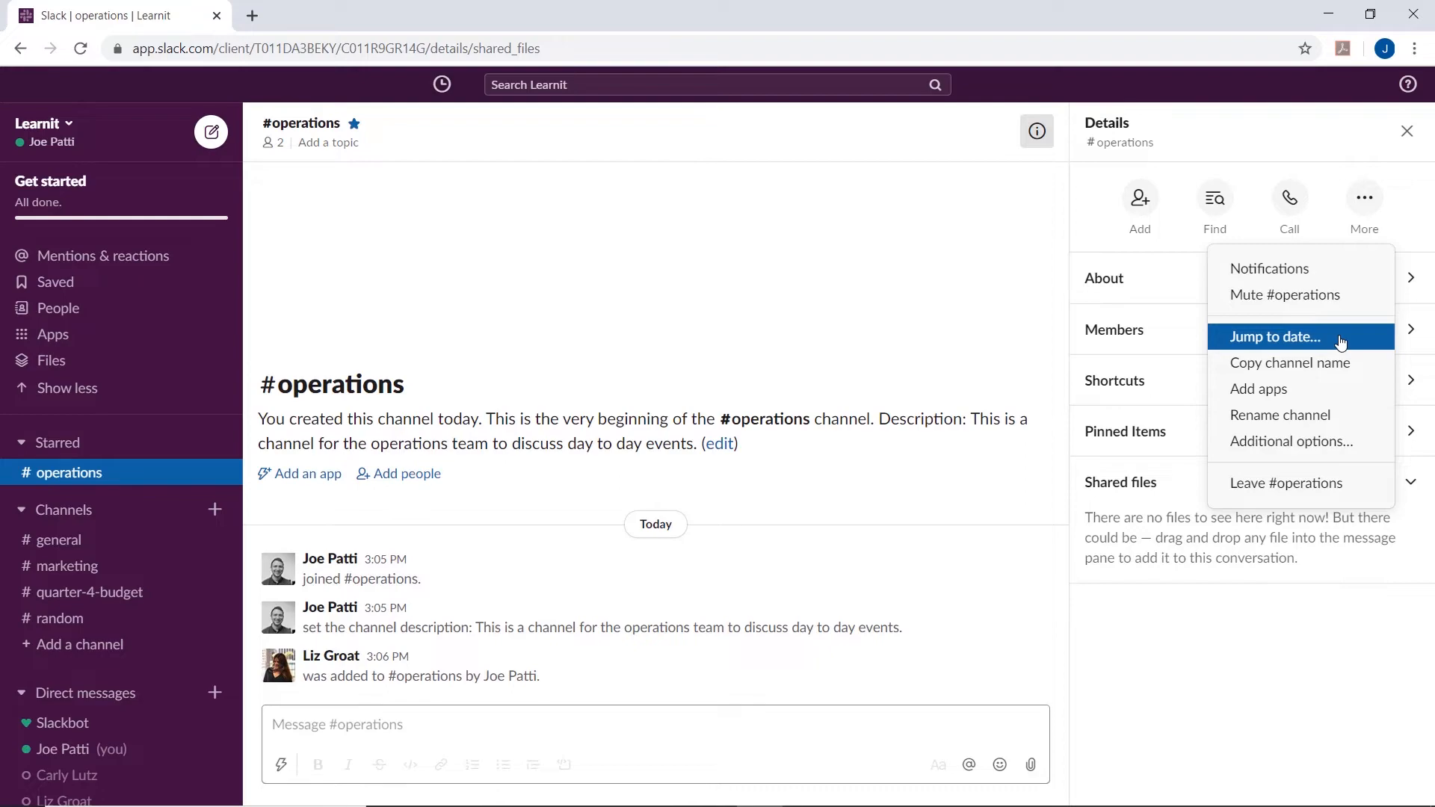
pyautogui.click(1361, 447)
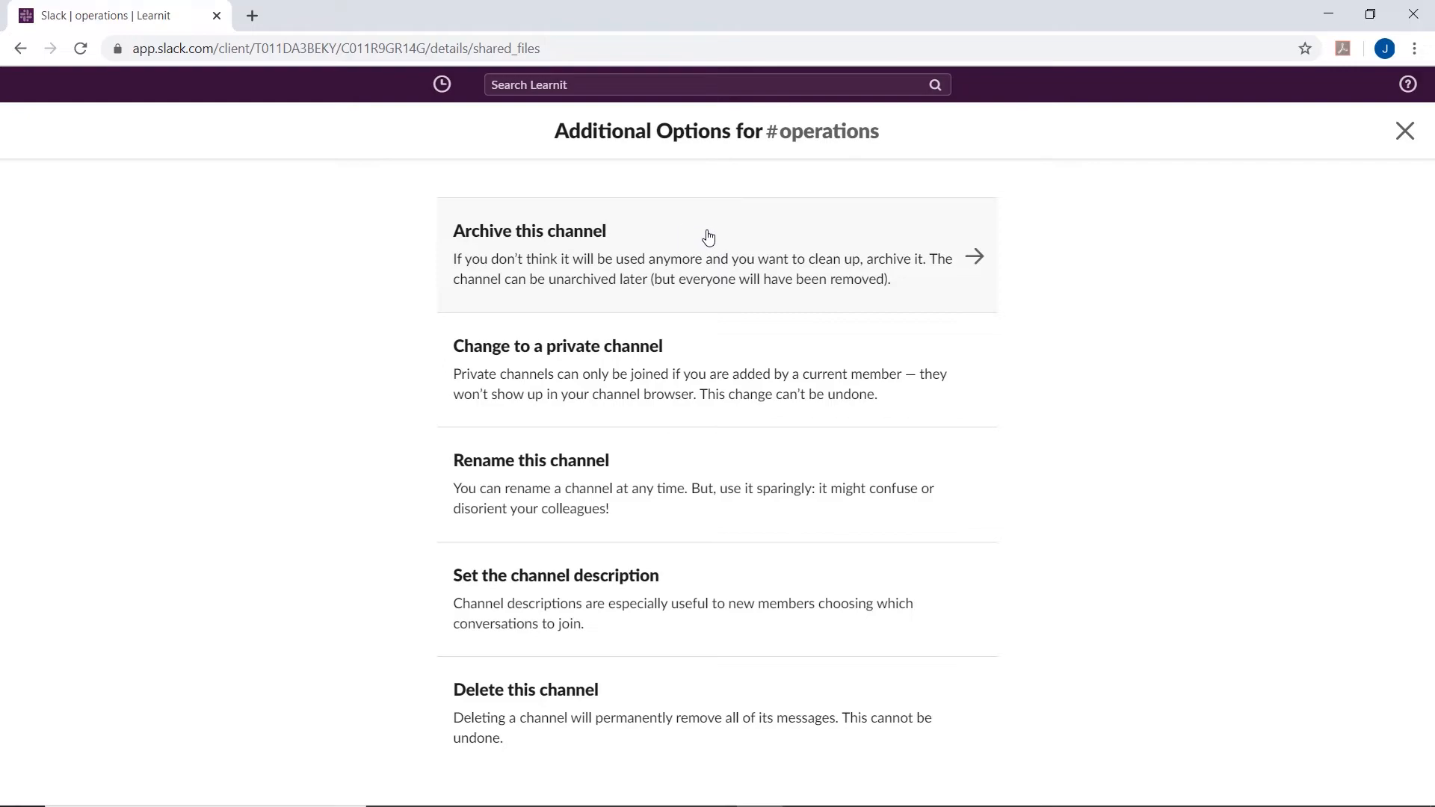
# - Convert #operations to a private channel, confirming the change twice
pyautogui.click(857, 346)
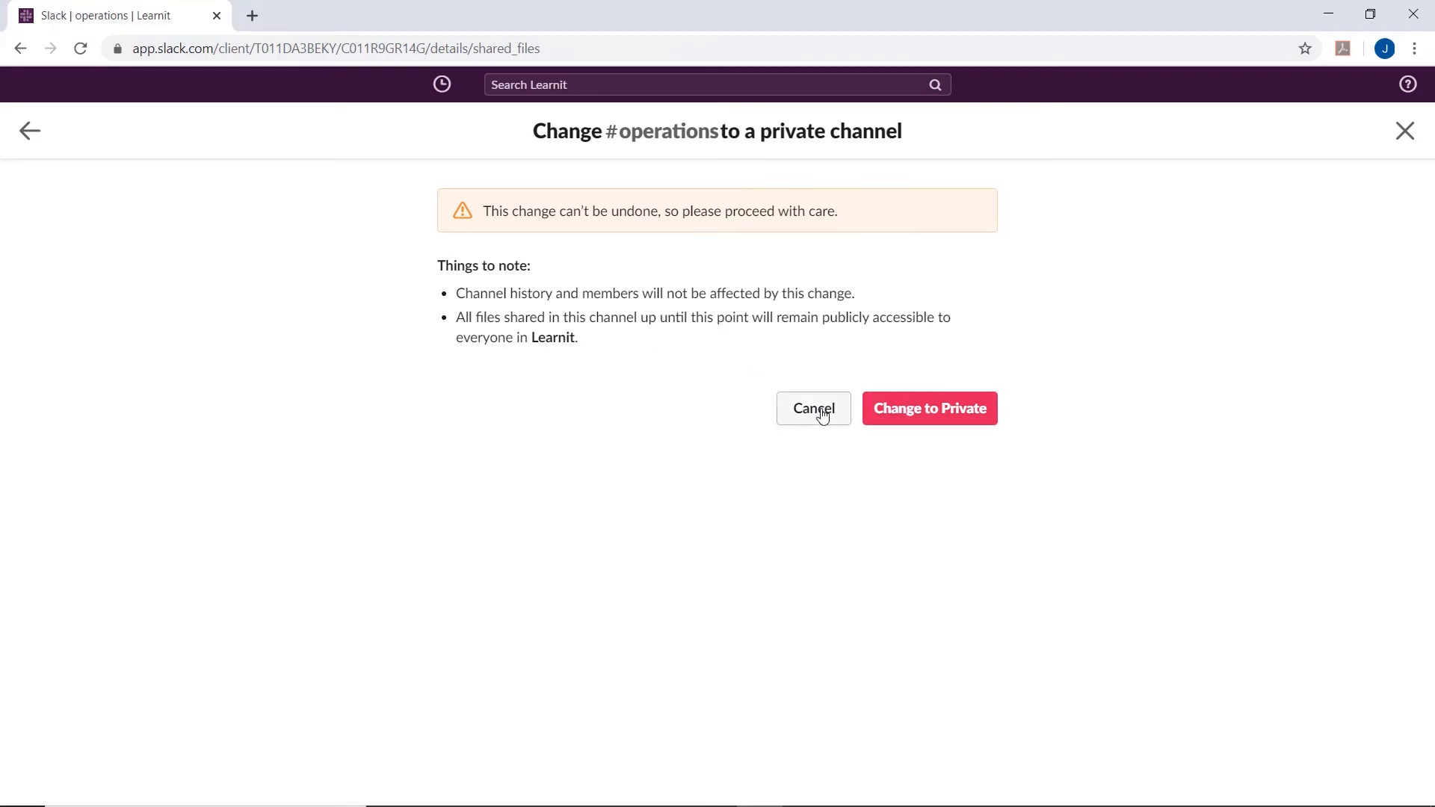
pyautogui.click(901, 427)
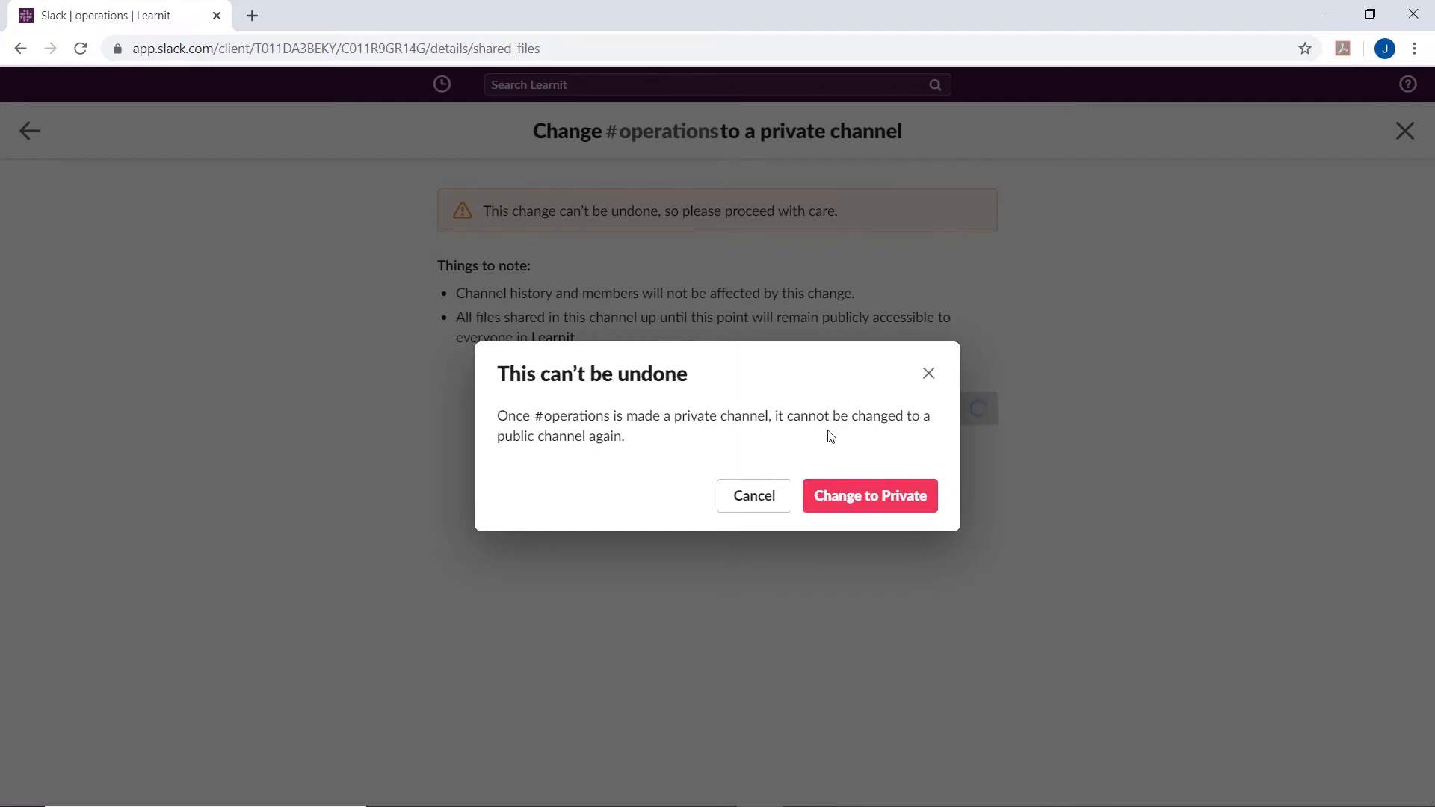
pyautogui.click(890, 499)
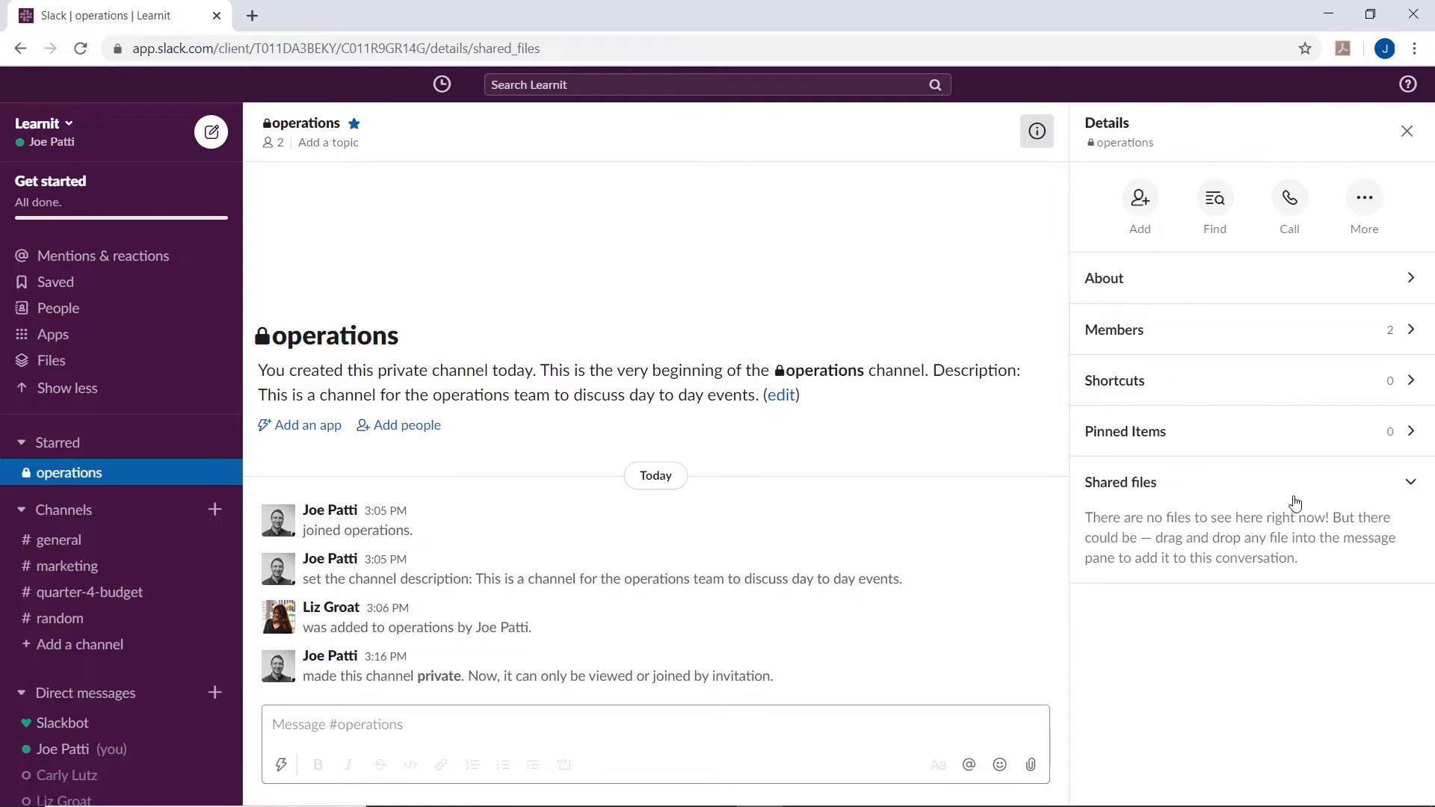
pyautogui.click(1363, 199)
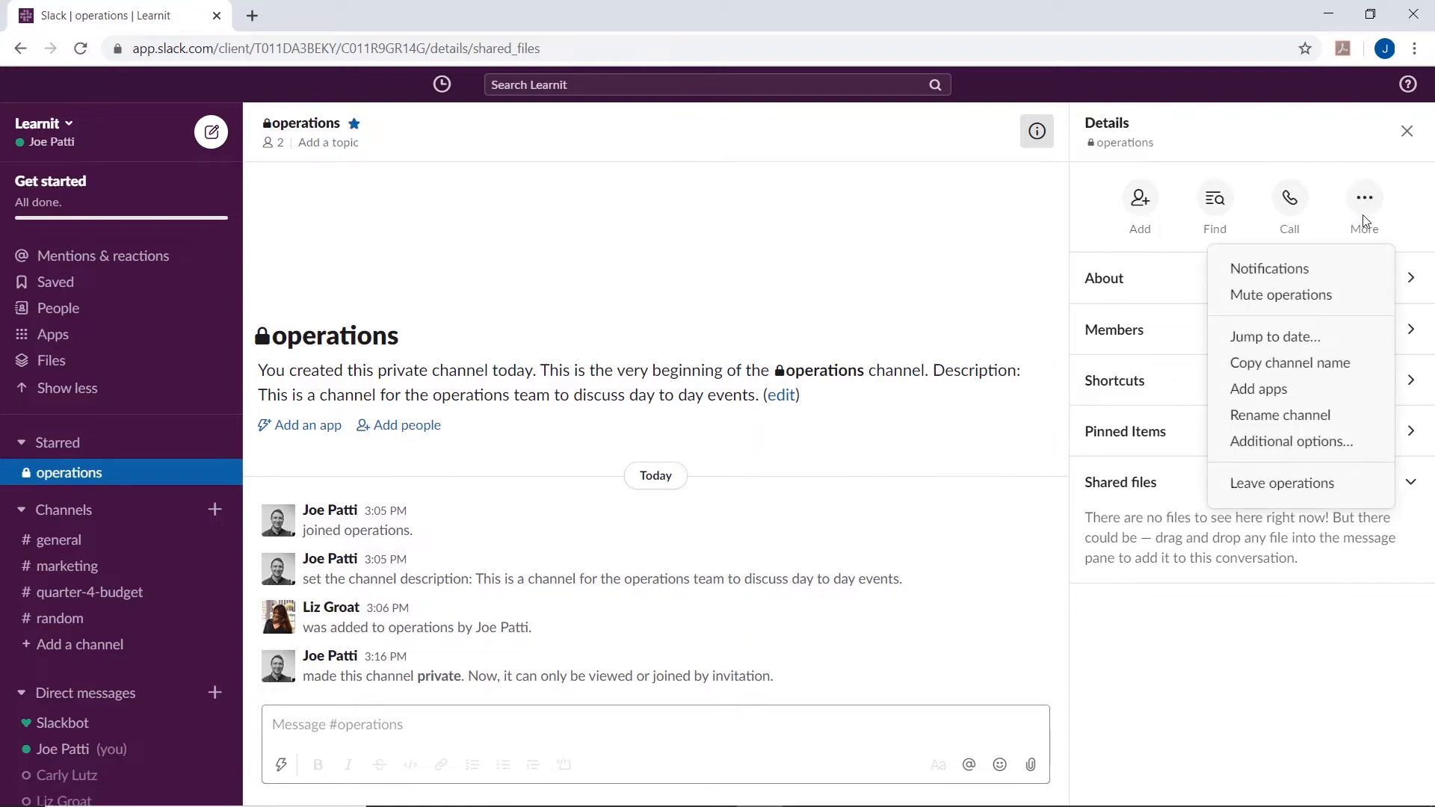
pyautogui.click(1373, 443)
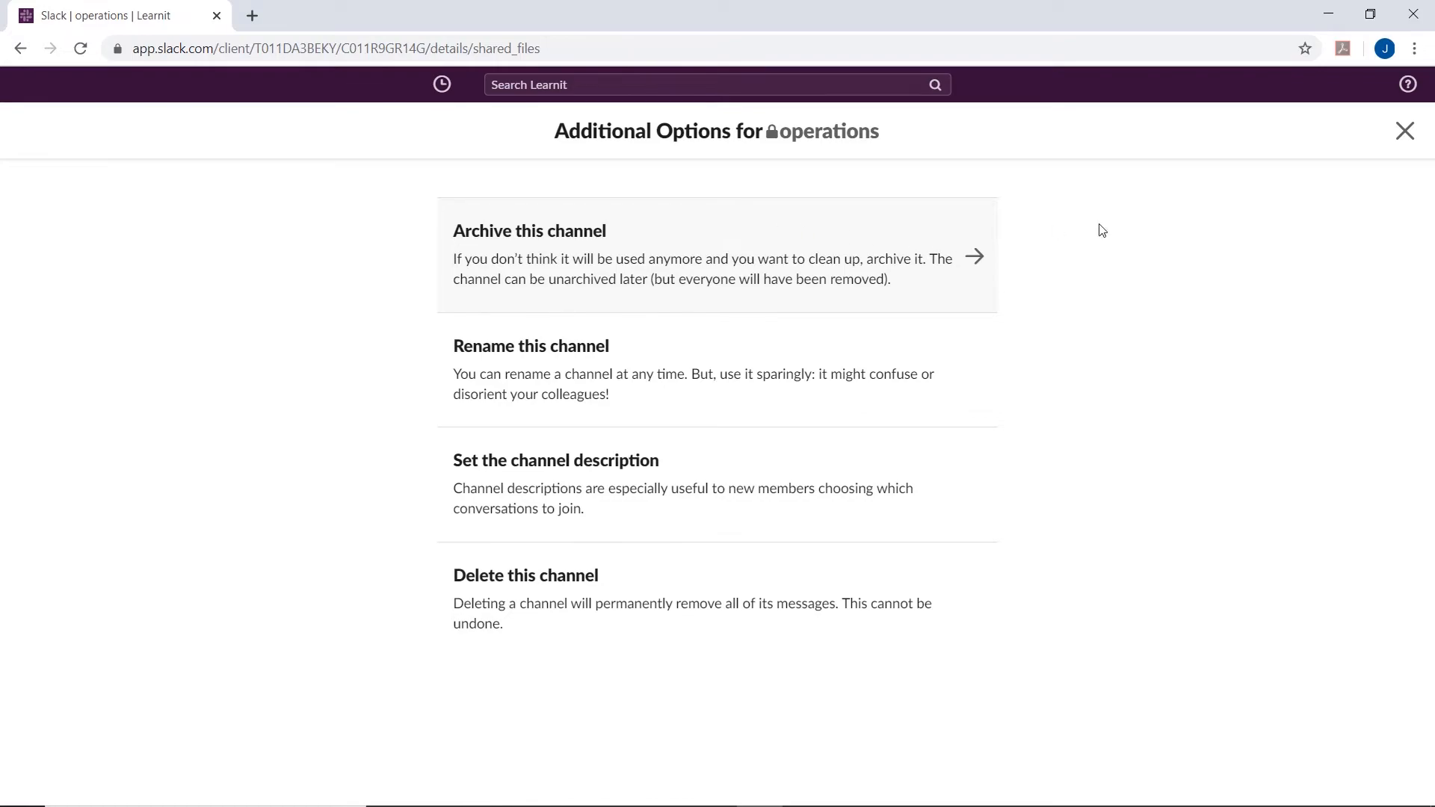
pyautogui.click(1404, 134)
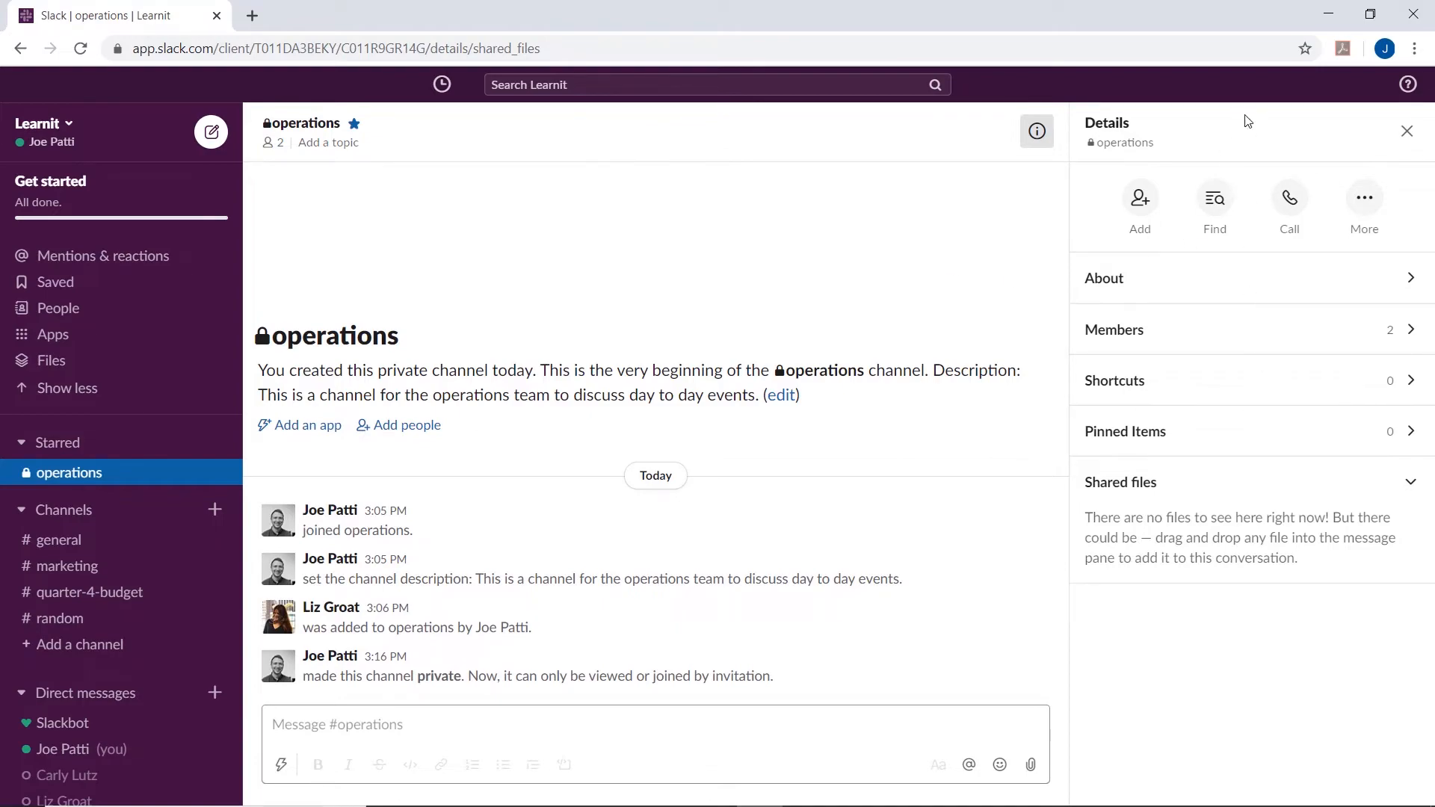
# - Close the details panel, then start and erase a partial teammate @-mention in the message box
pyautogui.click(1406, 132)
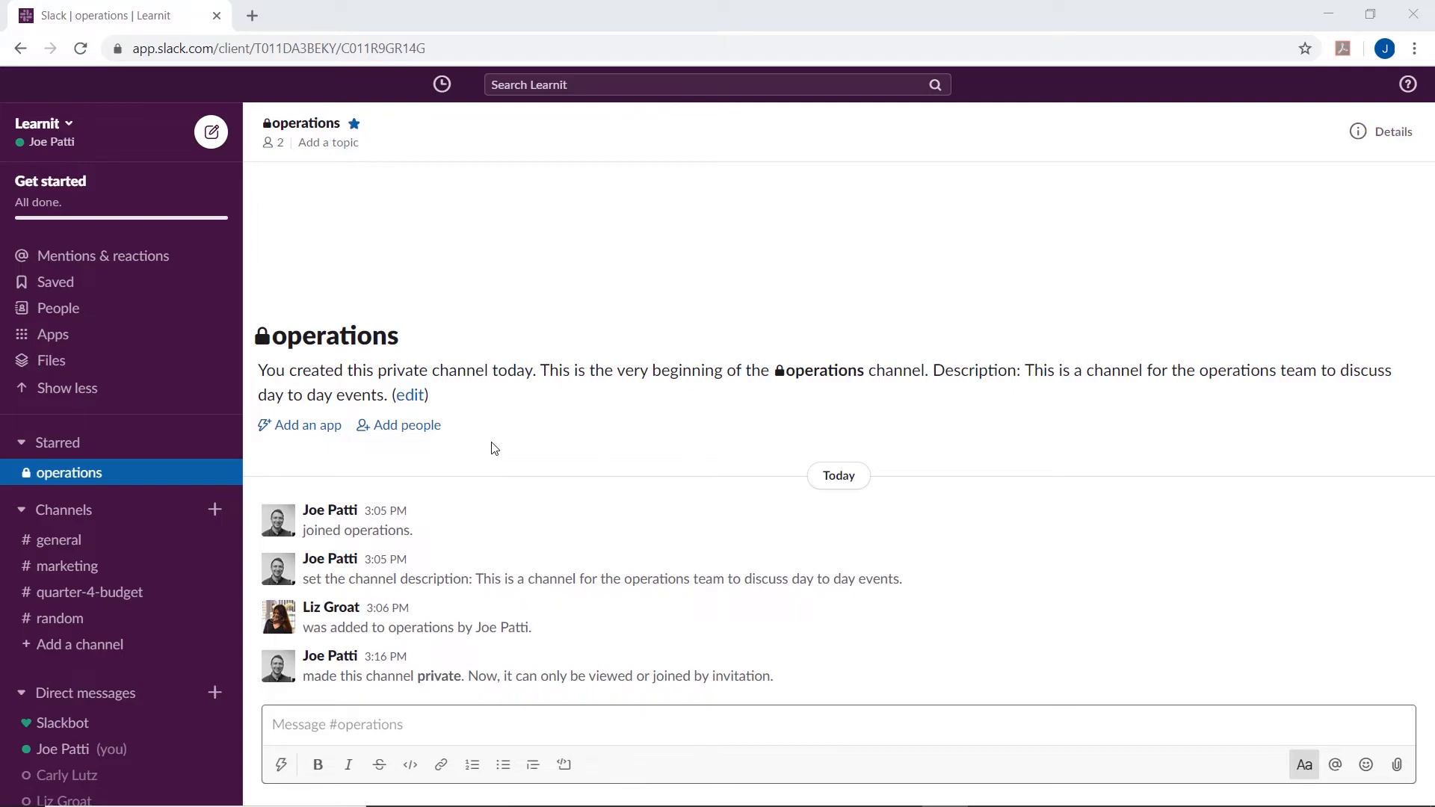
pyautogui.click(438, 717)
pyautogui.write('@')
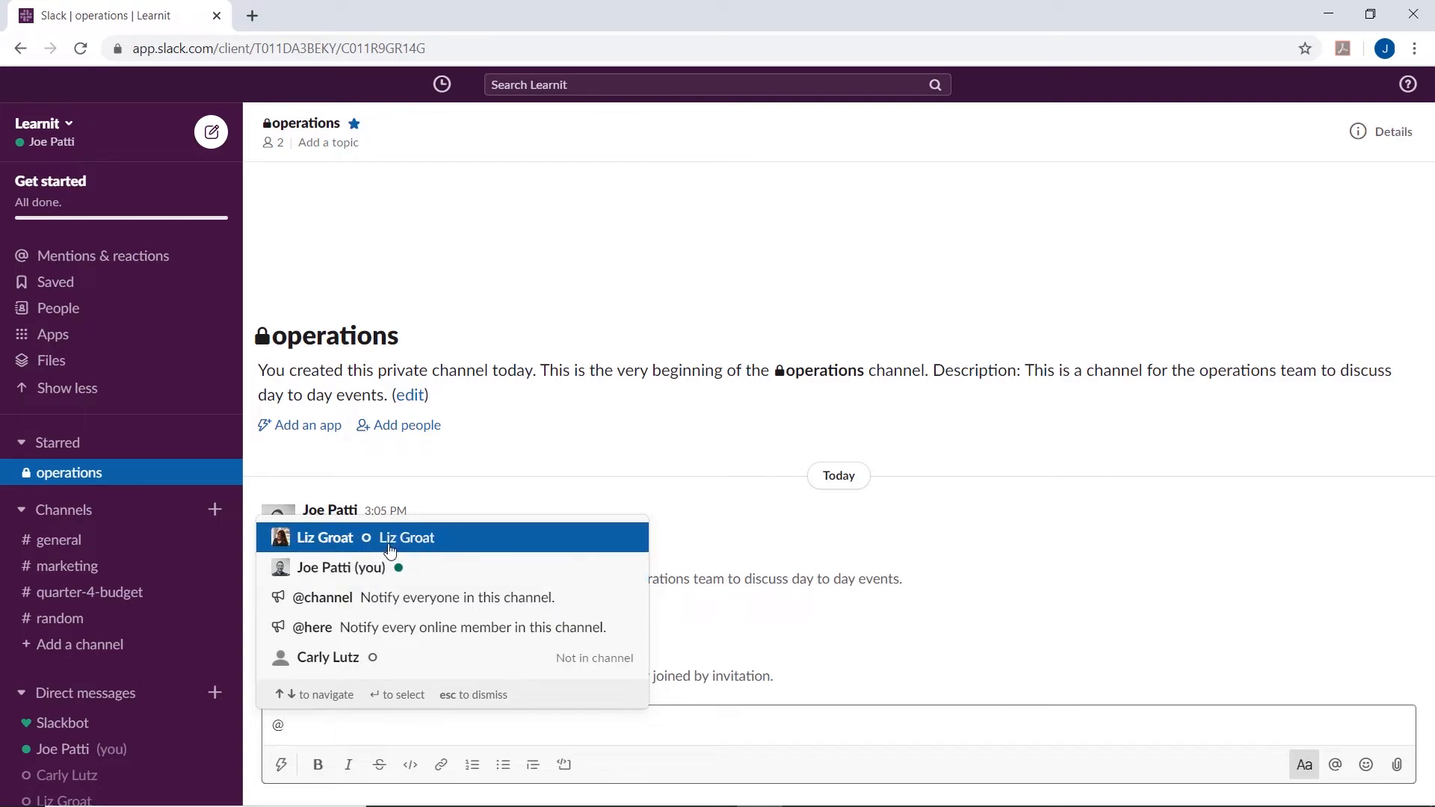
pyautogui.write('liz')
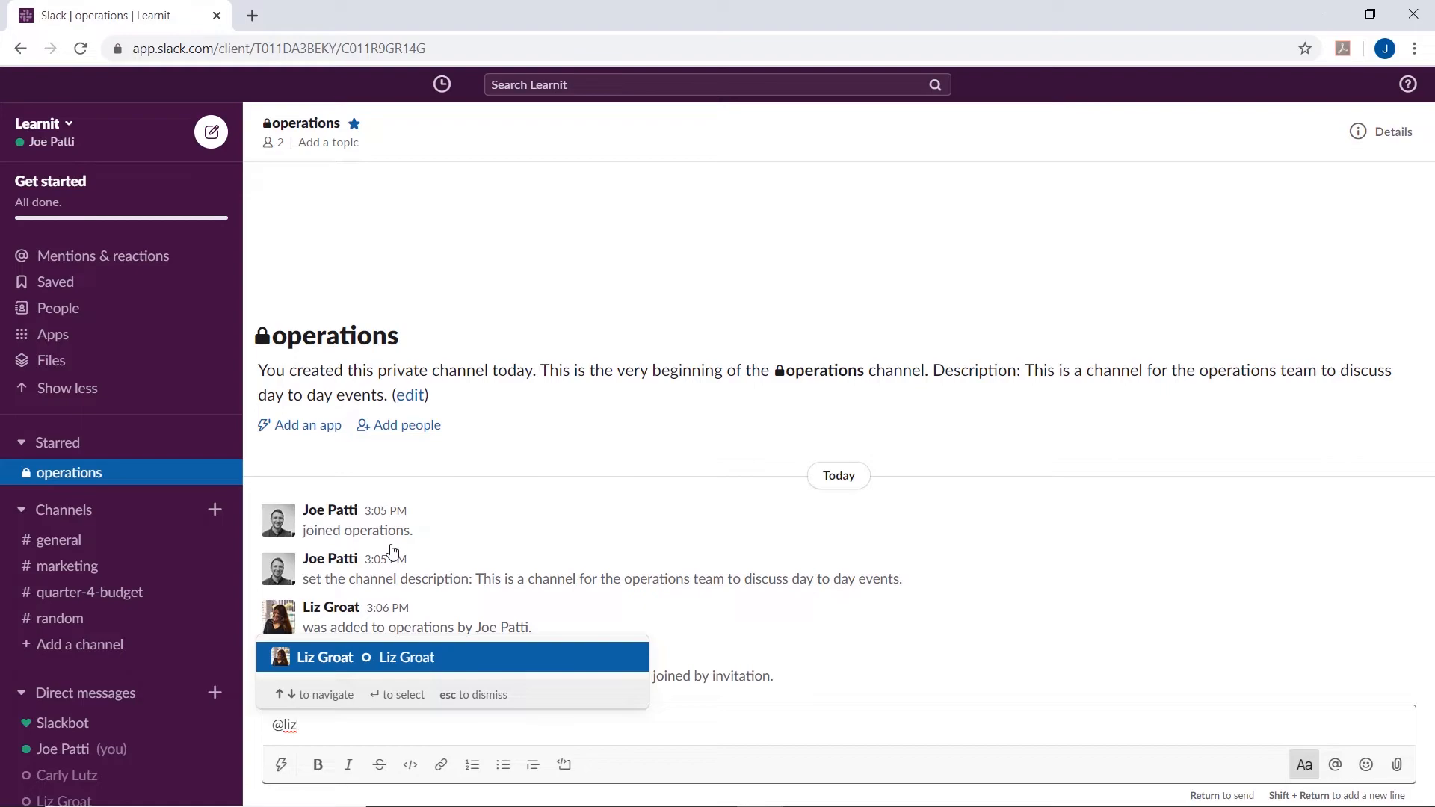
pyautogui.press('BackSpace')
pyautogui.press('BackSpace')
pyautogui.press('BackSpace')
pyautogui.press('BackSpace')
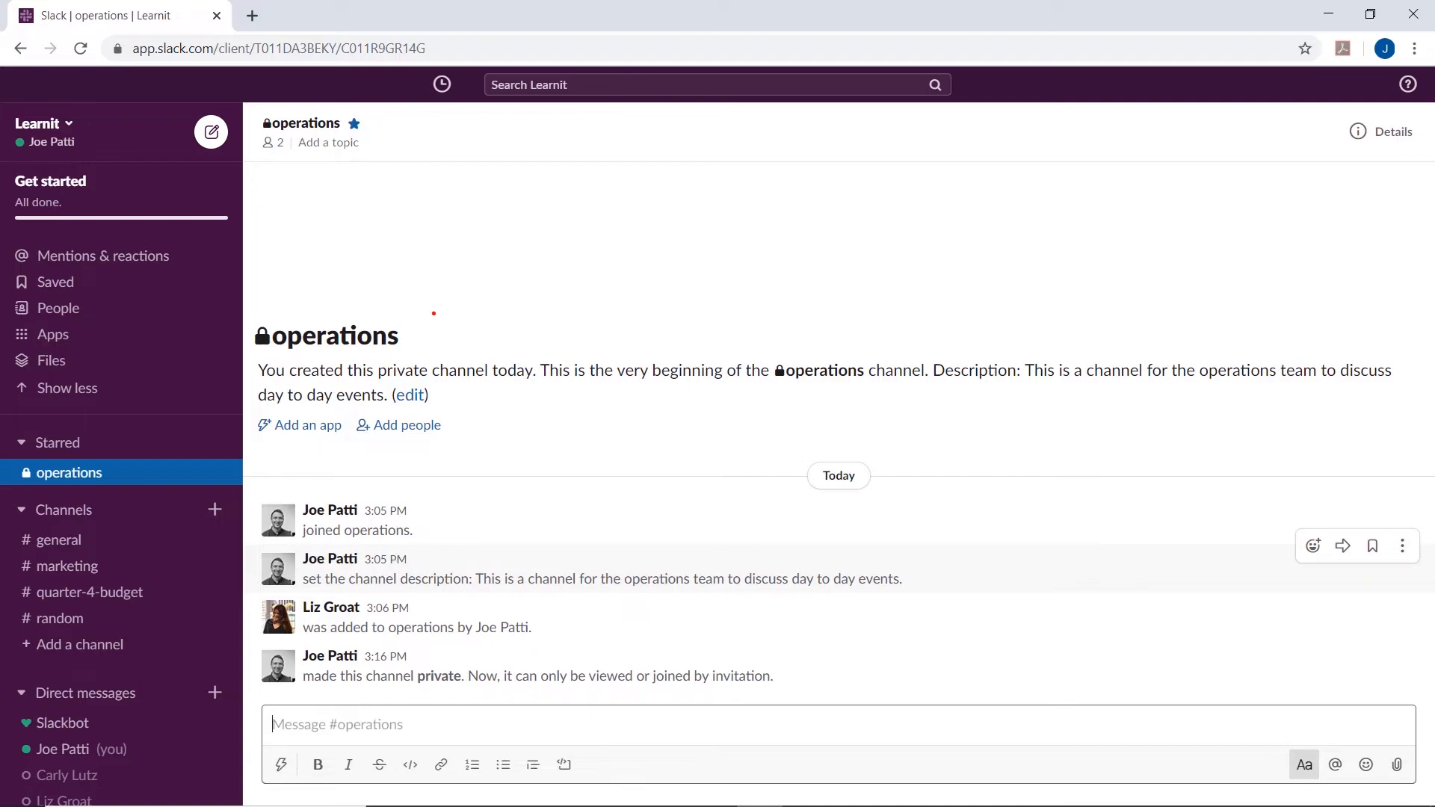
pyautogui.press('t')
pyautogui.write('@')
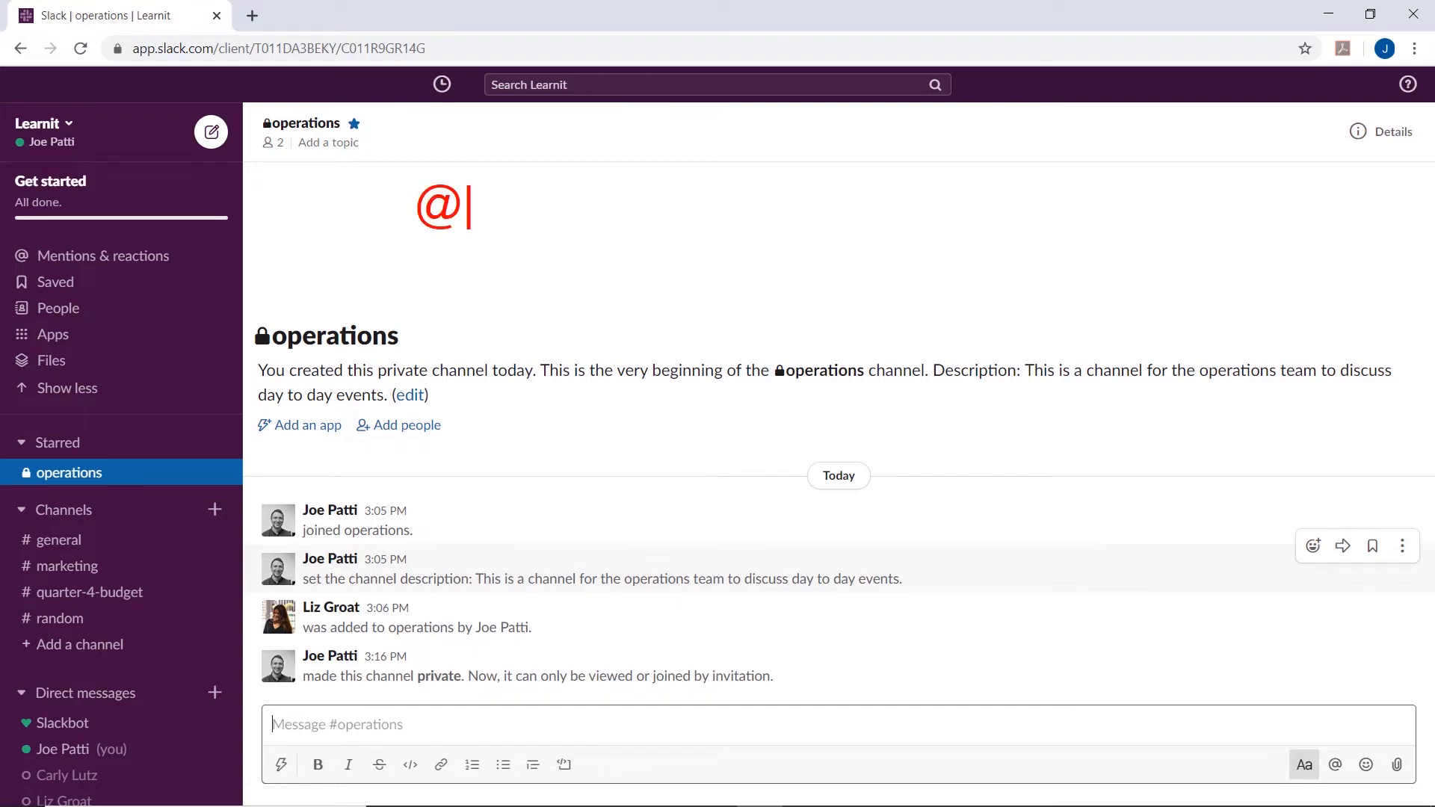
pyautogui.write('channel')
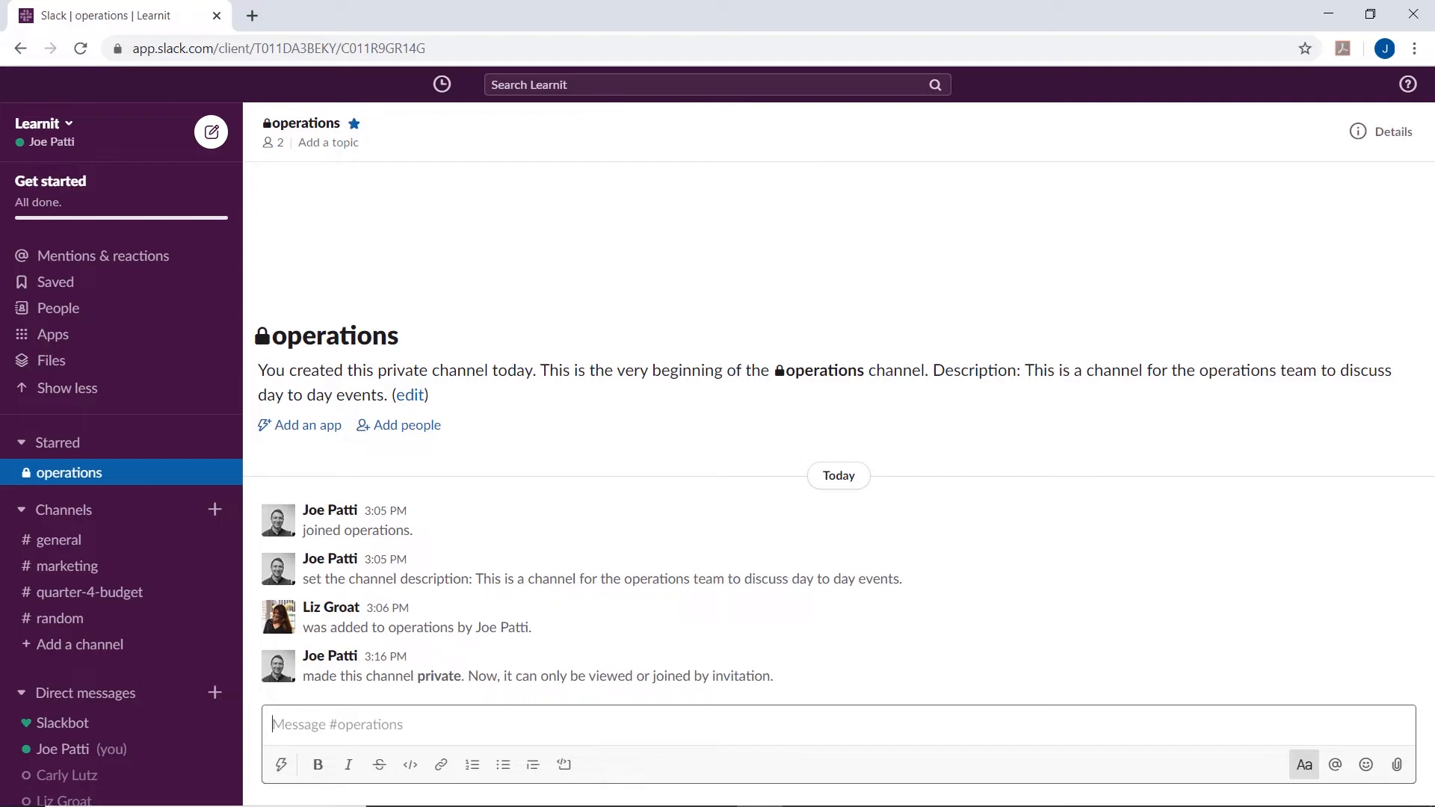
pyautogui.write('t@every')
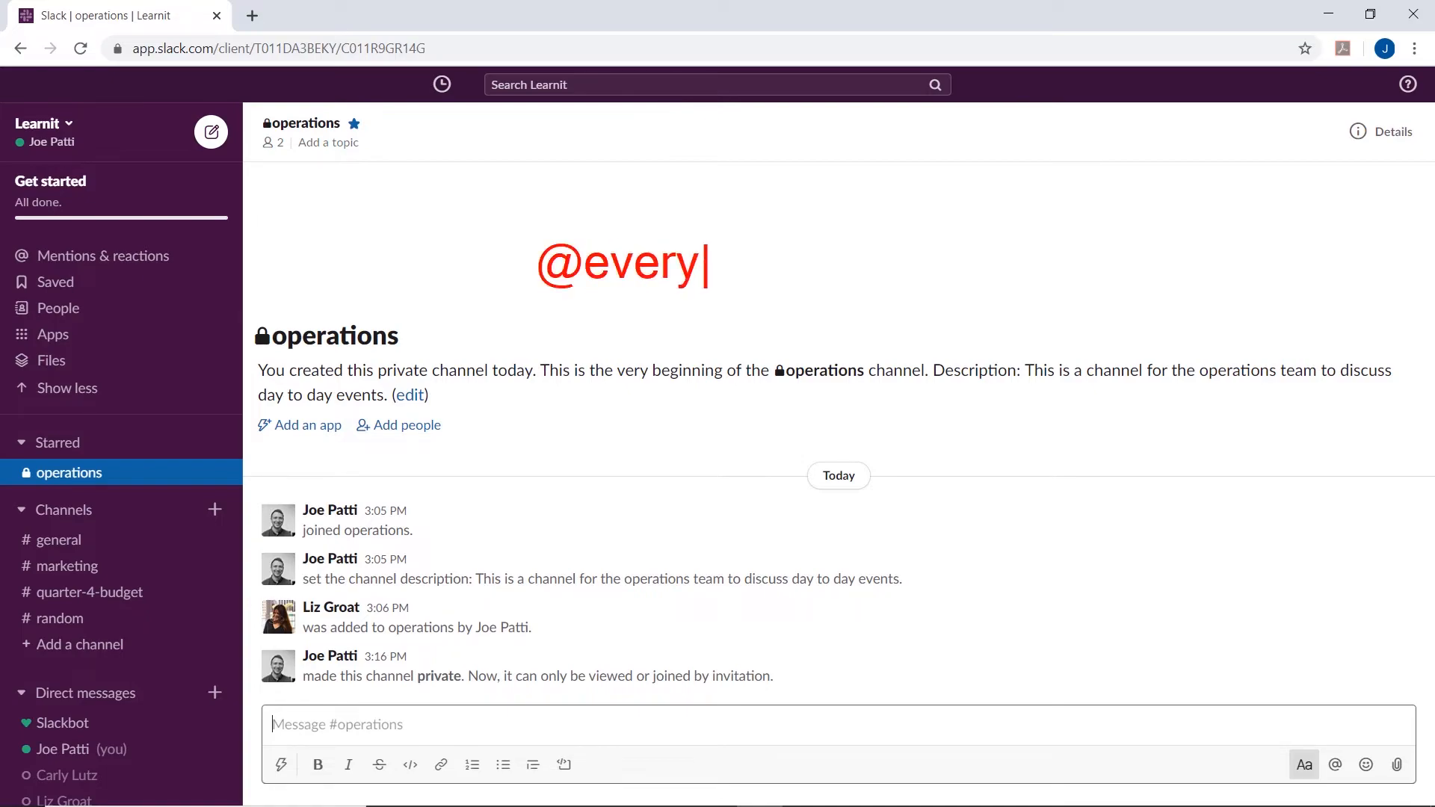
pyautogui.write('one')
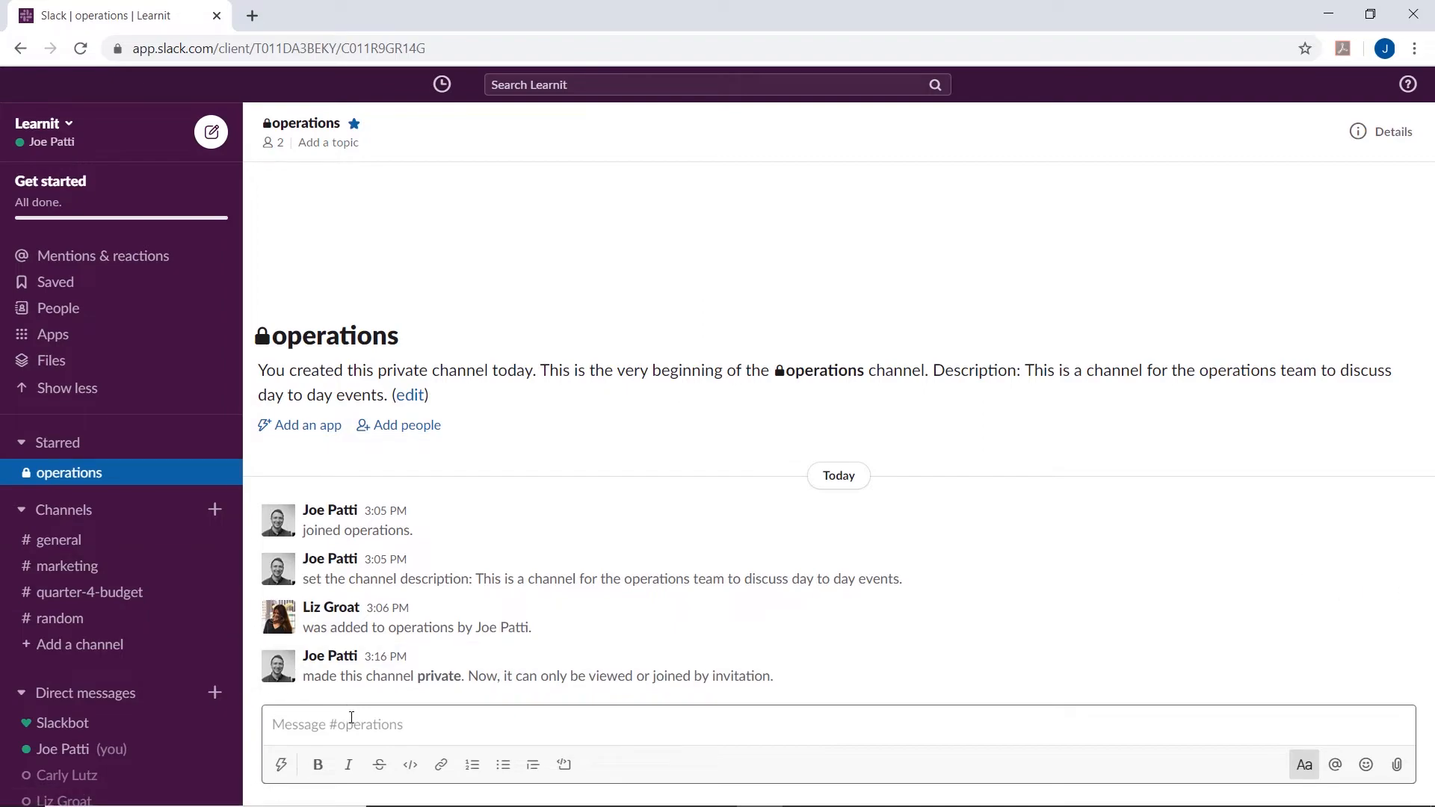
# - Post an @-mention of the teammate with 'Great job on the scheduling, I know its a hard time right now but, your doing great!'
pyautogui.write('@liz')
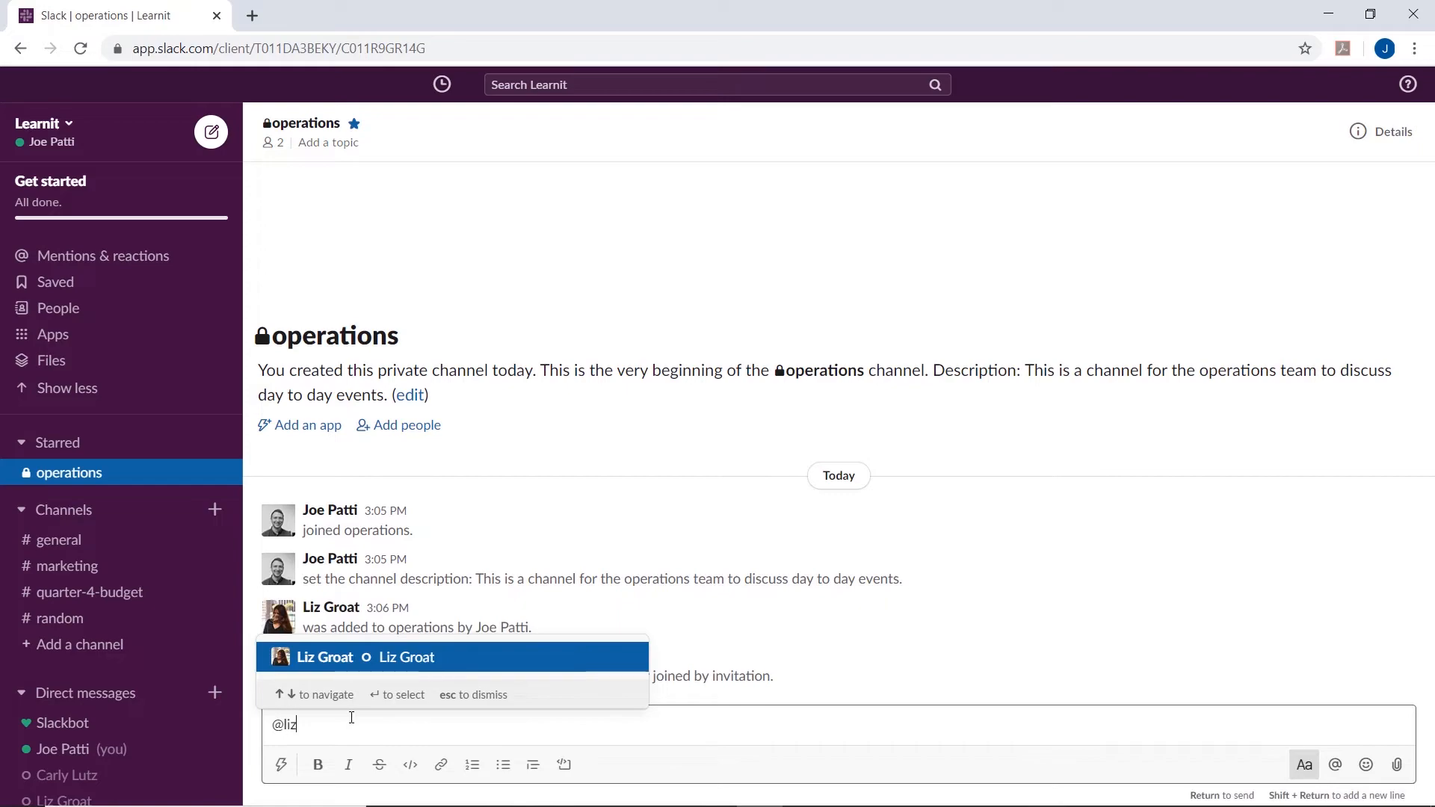
pyautogui.click(357, 657)
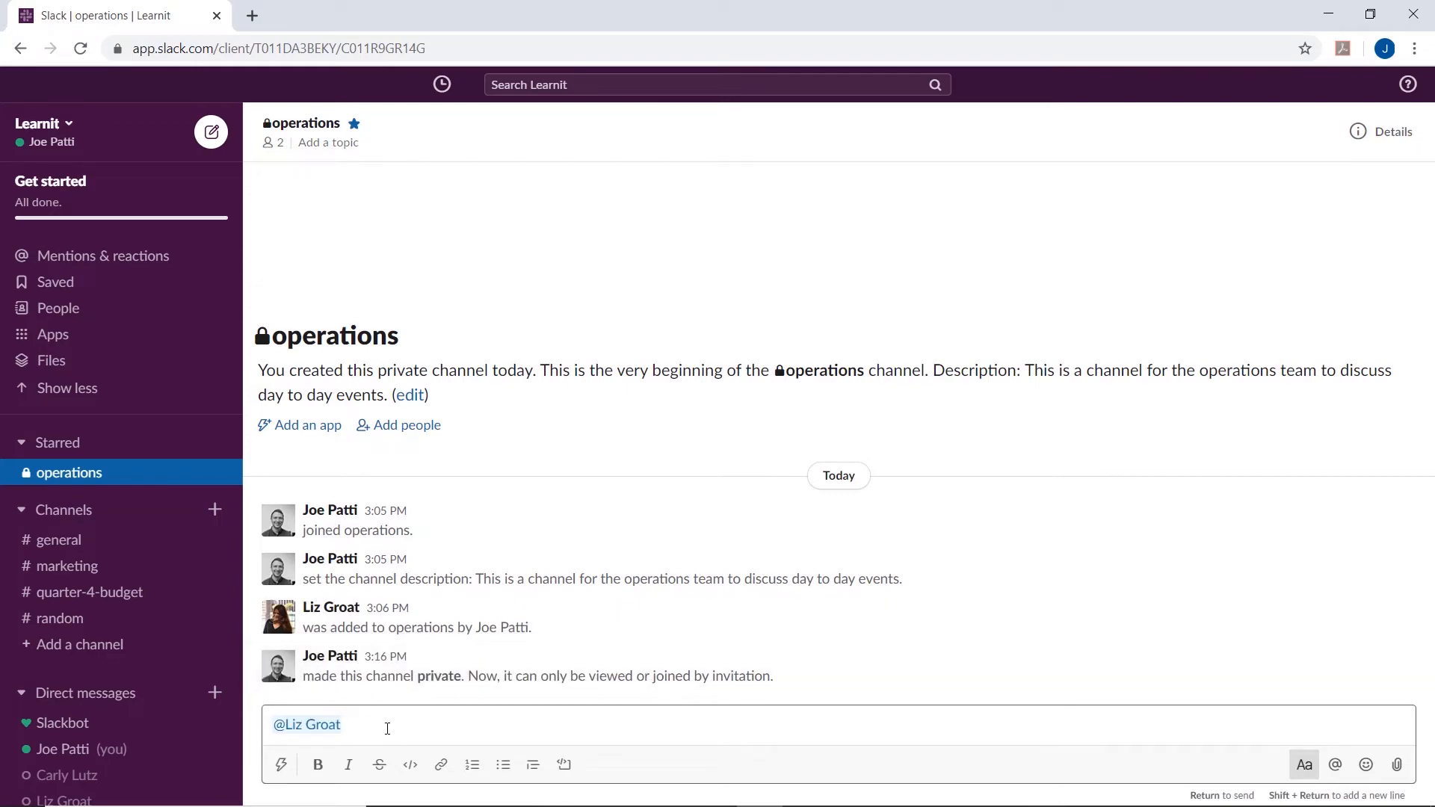
pyautogui.write('Great job on the scheduling, I know its a')
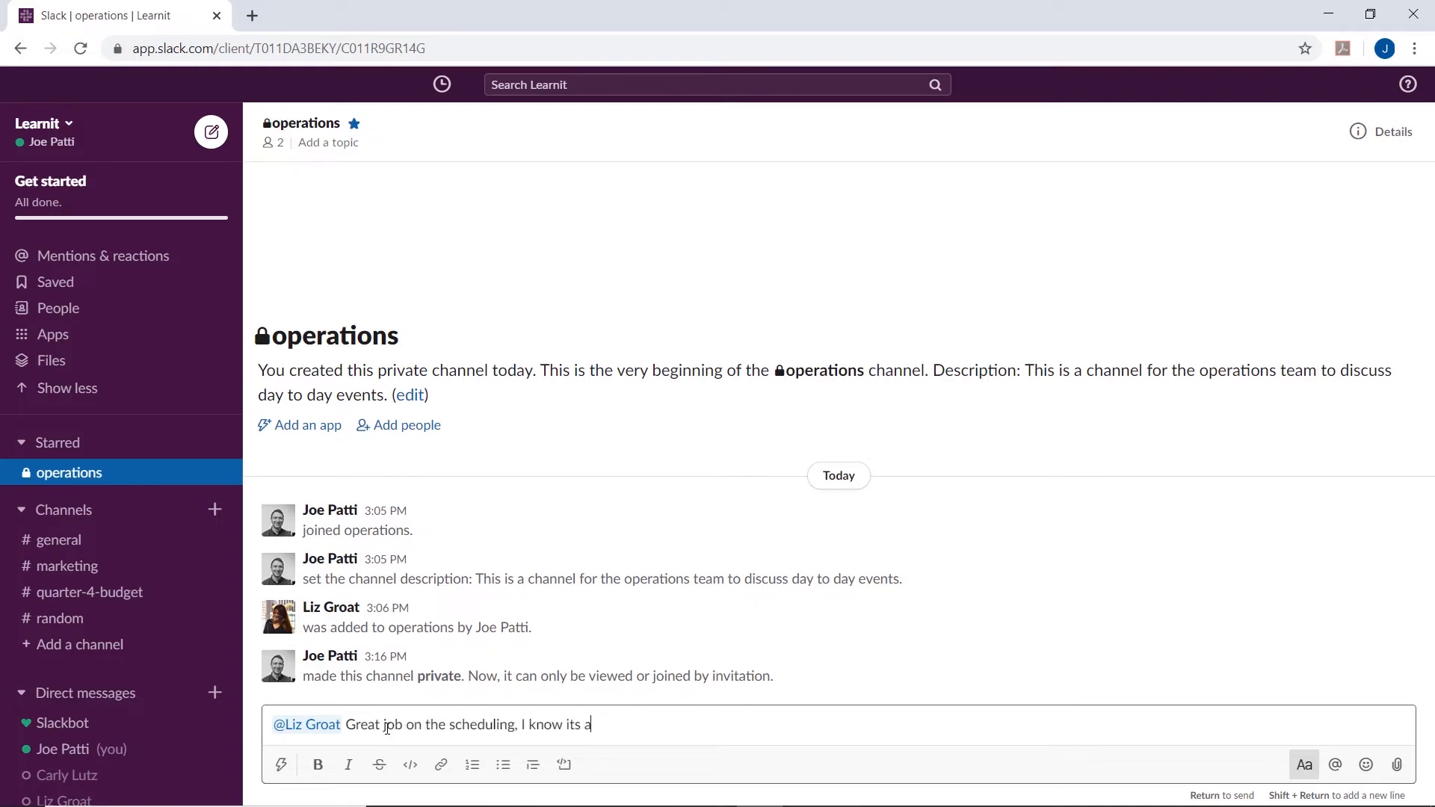
pyautogui.write(' hard time right now bu')
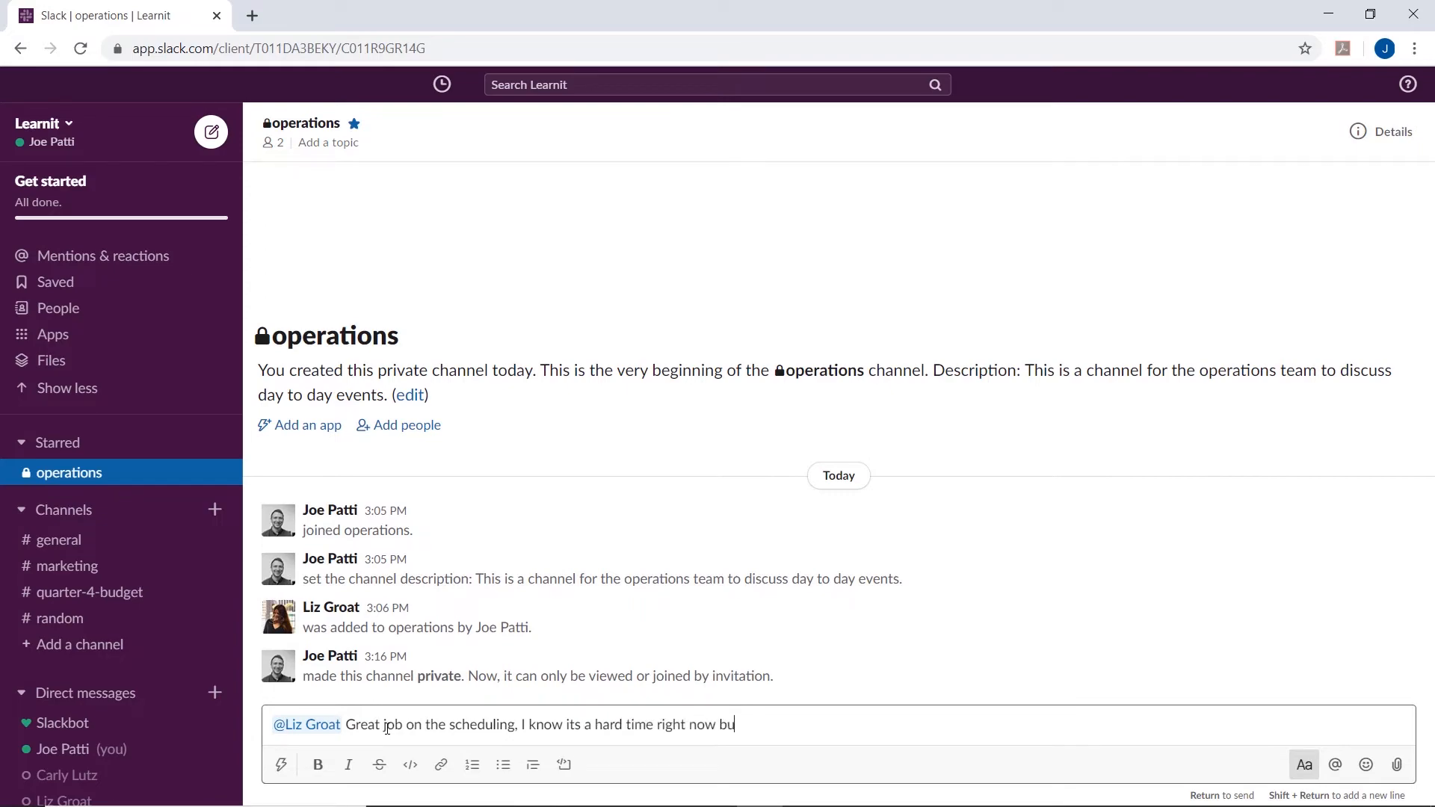
pyautogui.write('t, your doing great!')
pyautogui.press('Return')
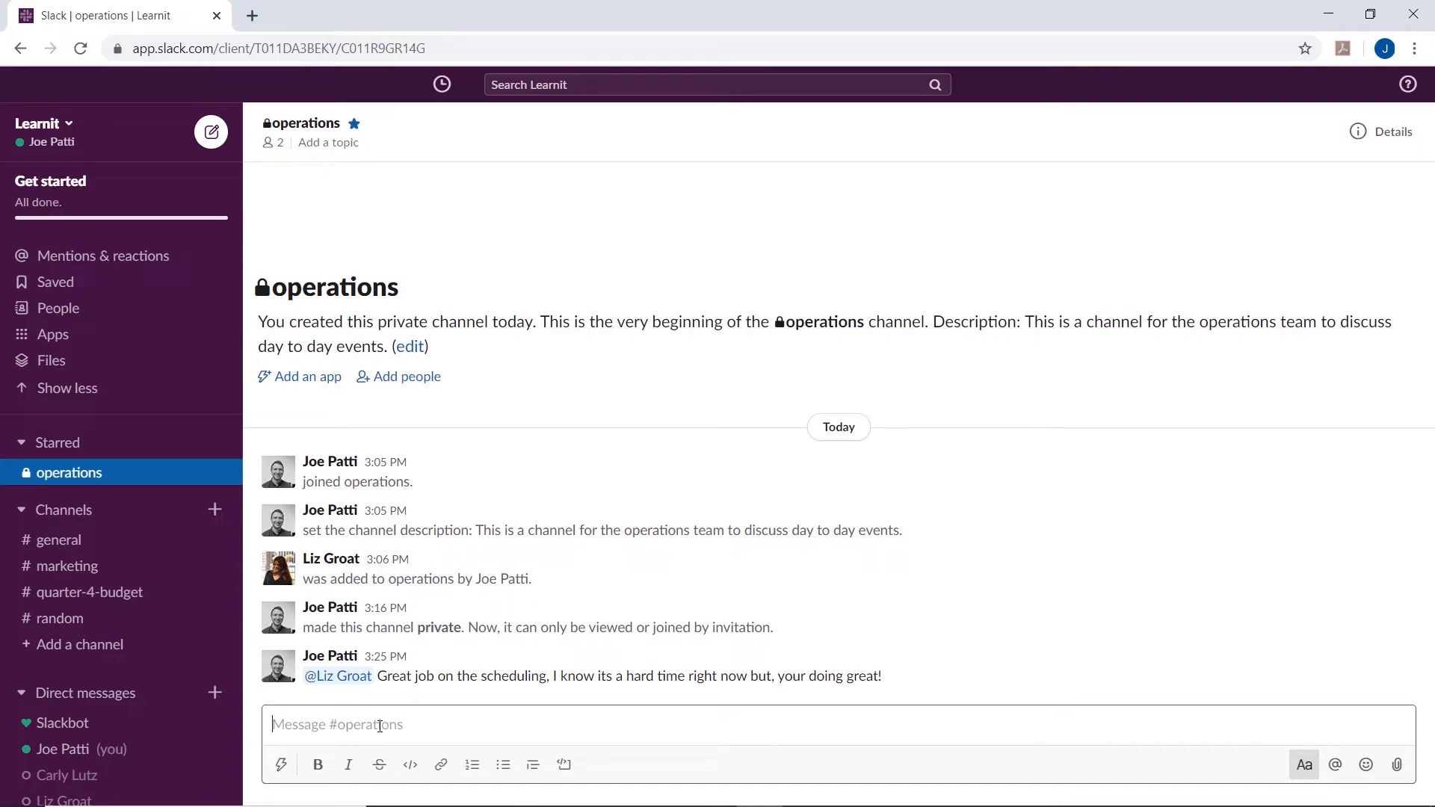
pyautogui.write('@')
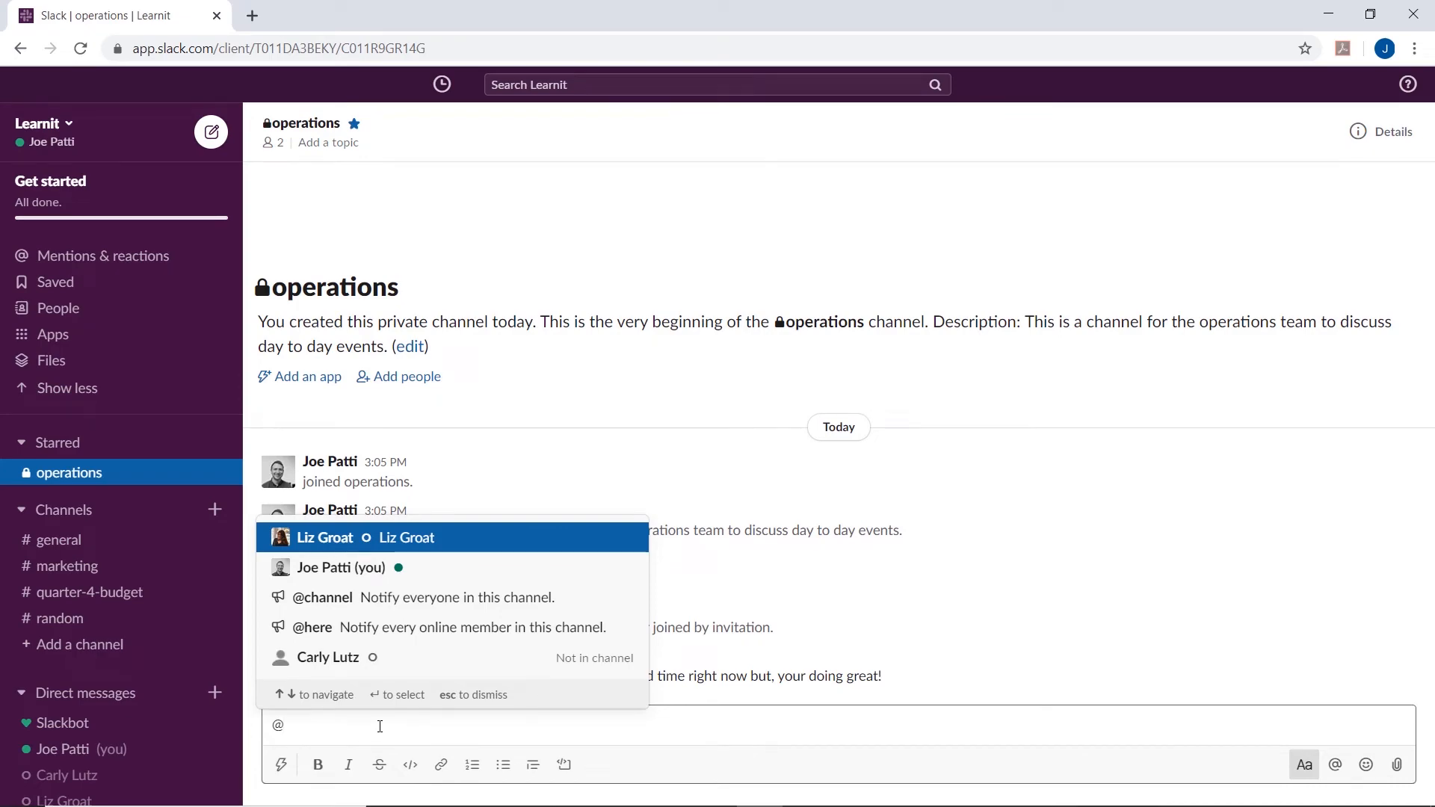
pyautogui.write('chann')
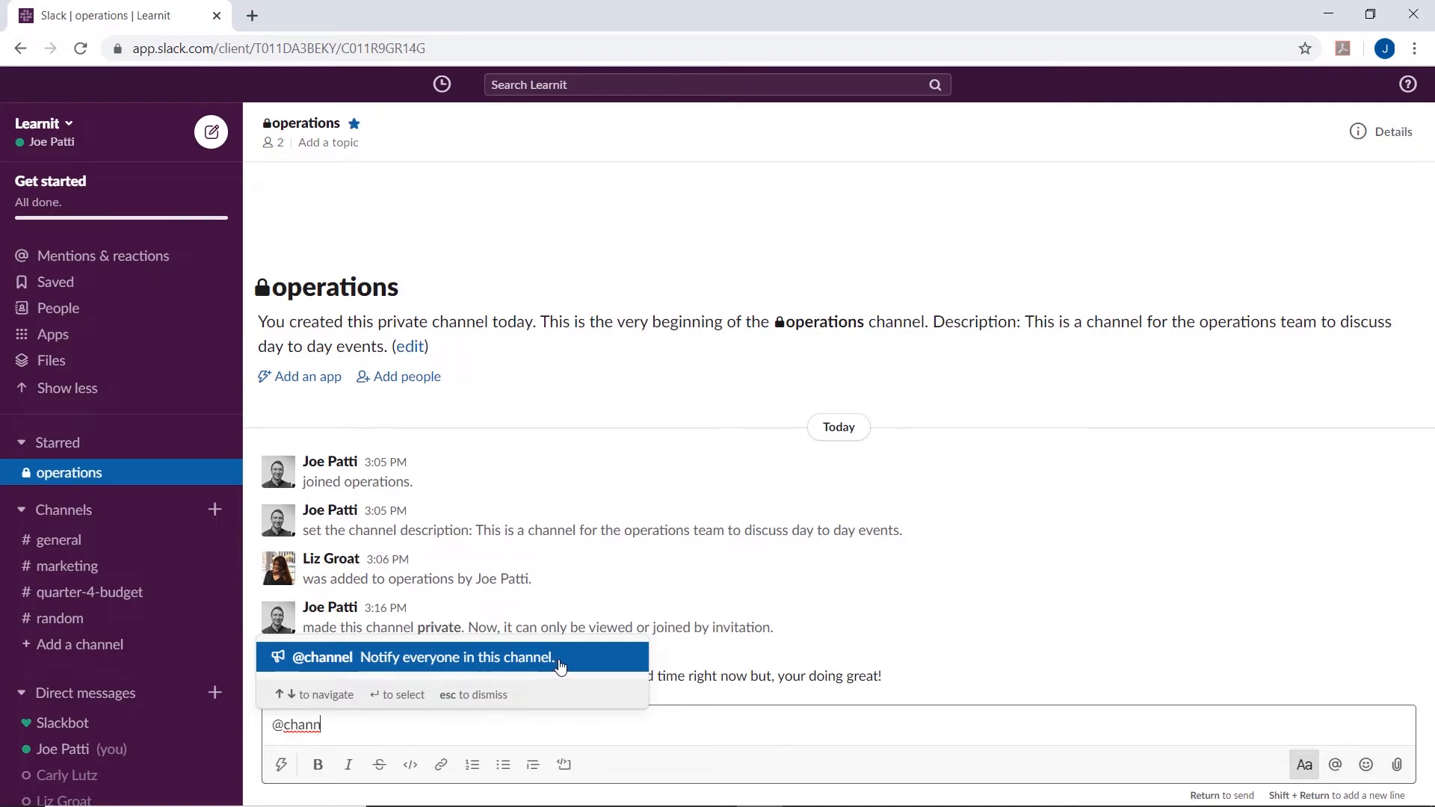
pyautogui.click(561, 666)
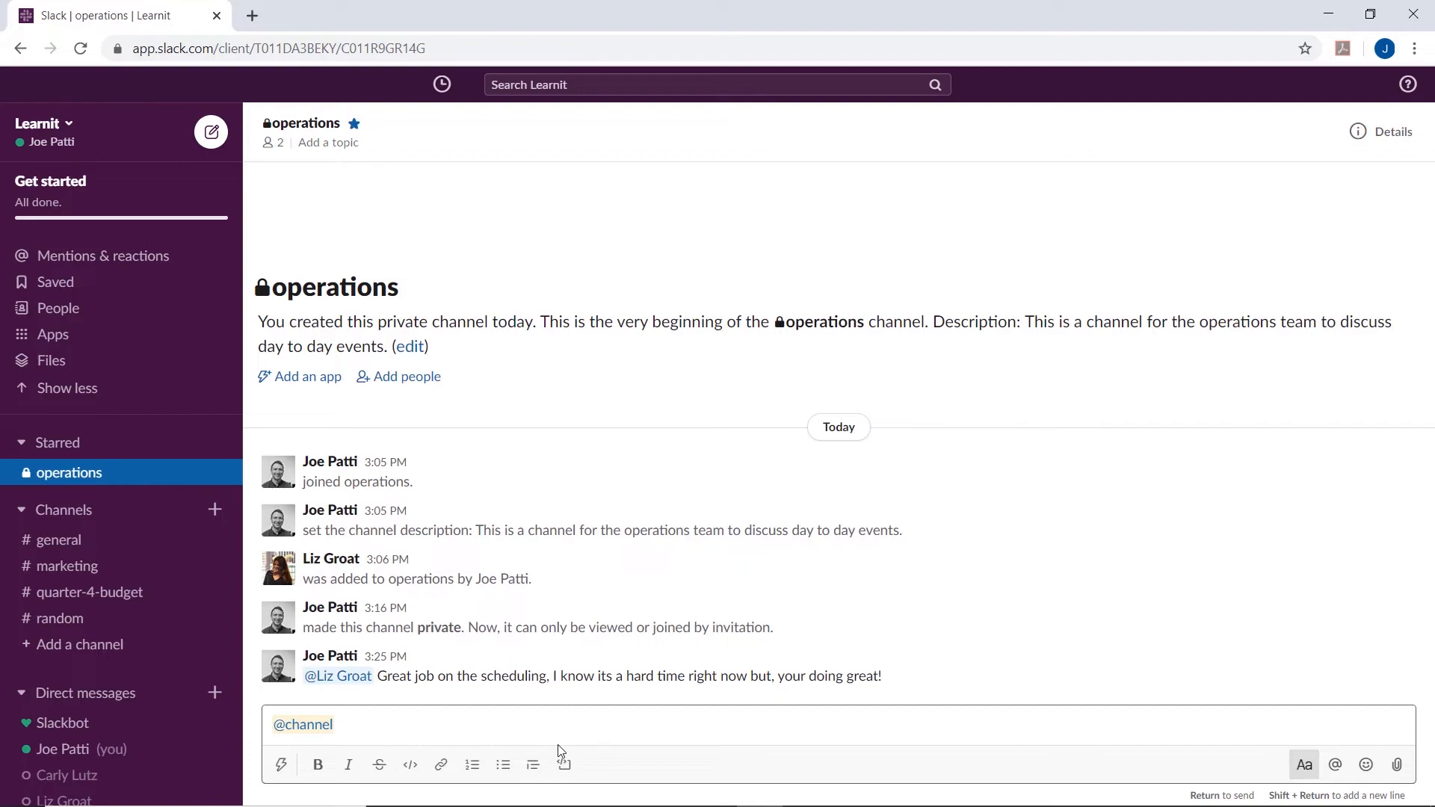
pyautogui.write('Liz is doing great, shout out ')
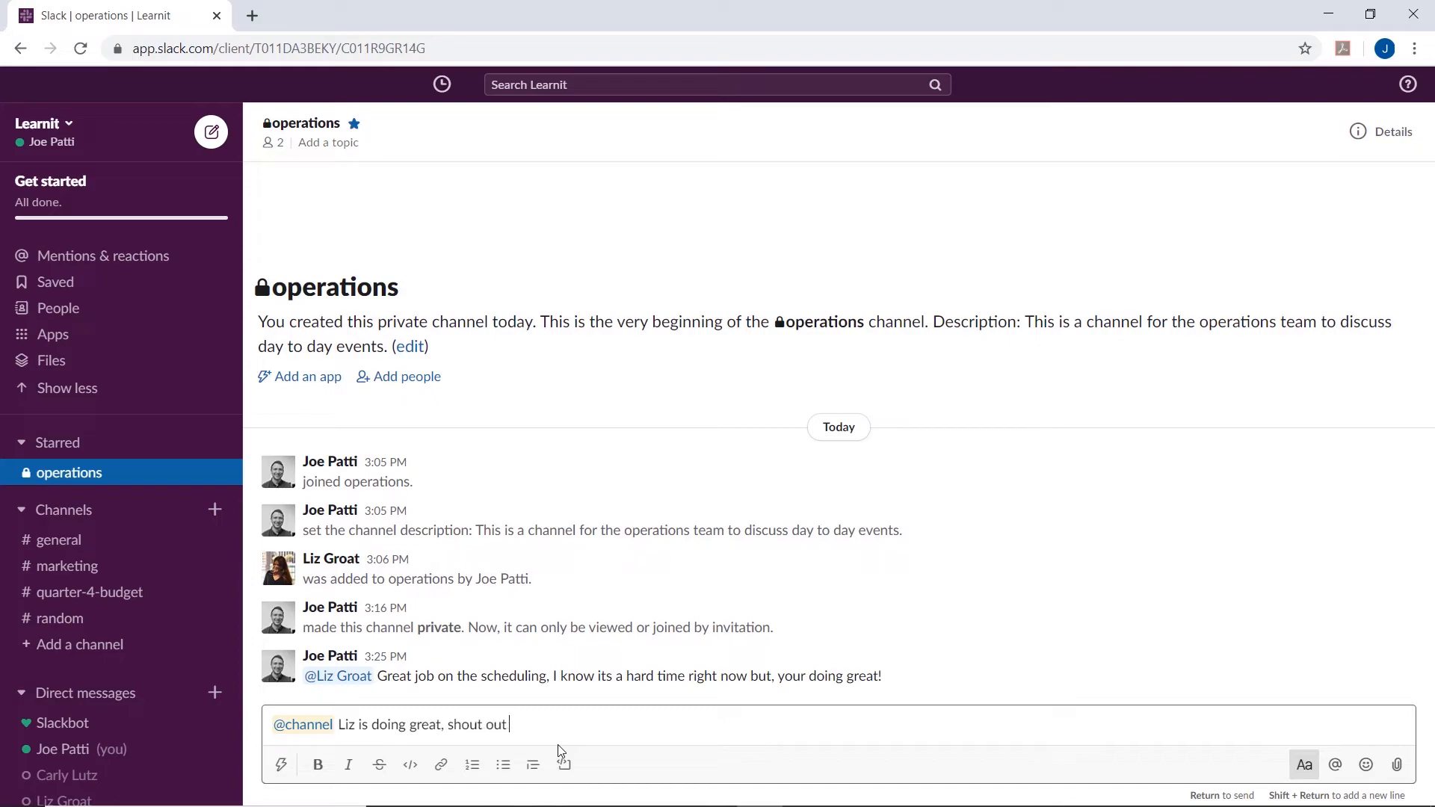
pyautogui.write('liz!')
pyautogui.press('Return')
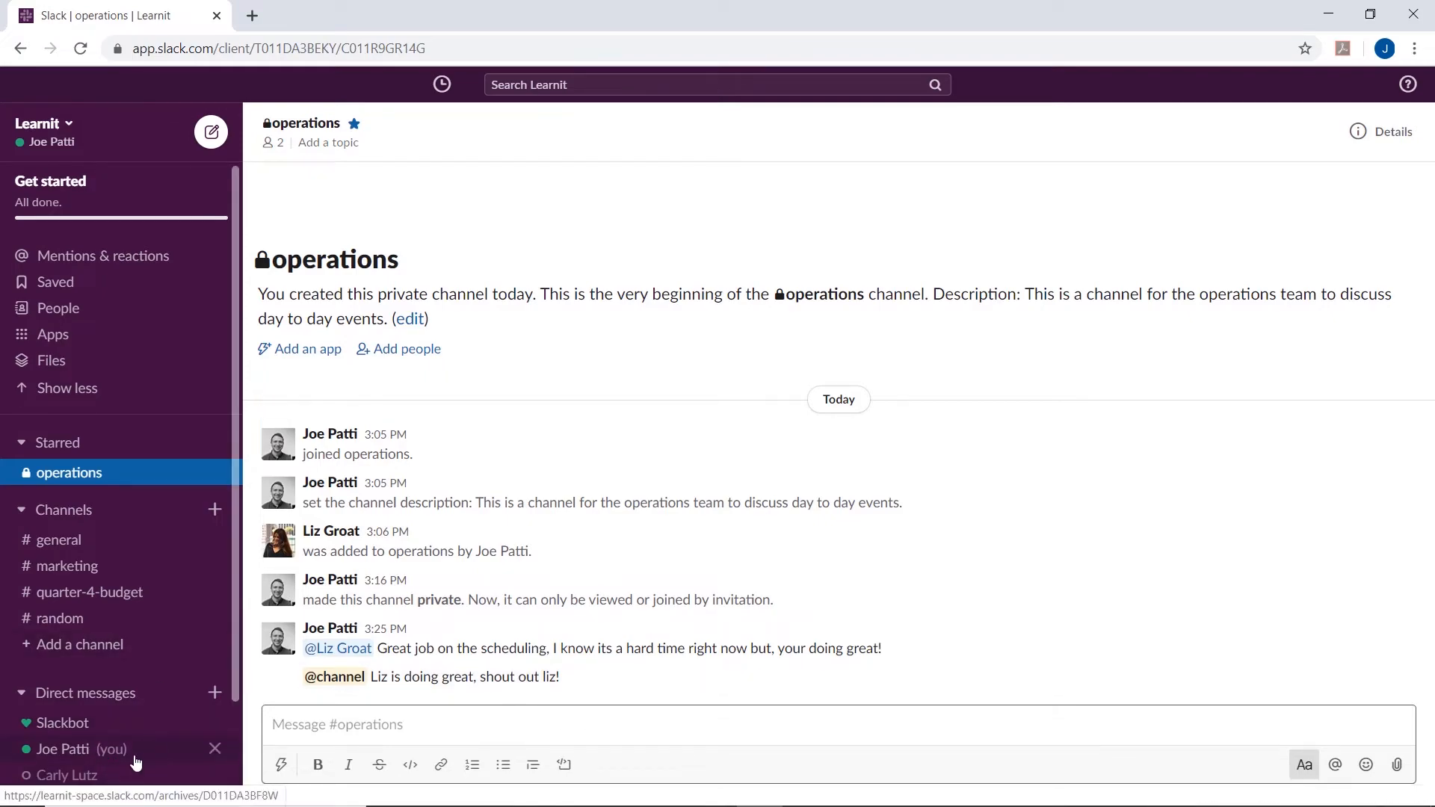
pyautogui.click(64, 577)
pyautogui.click(86, 592)
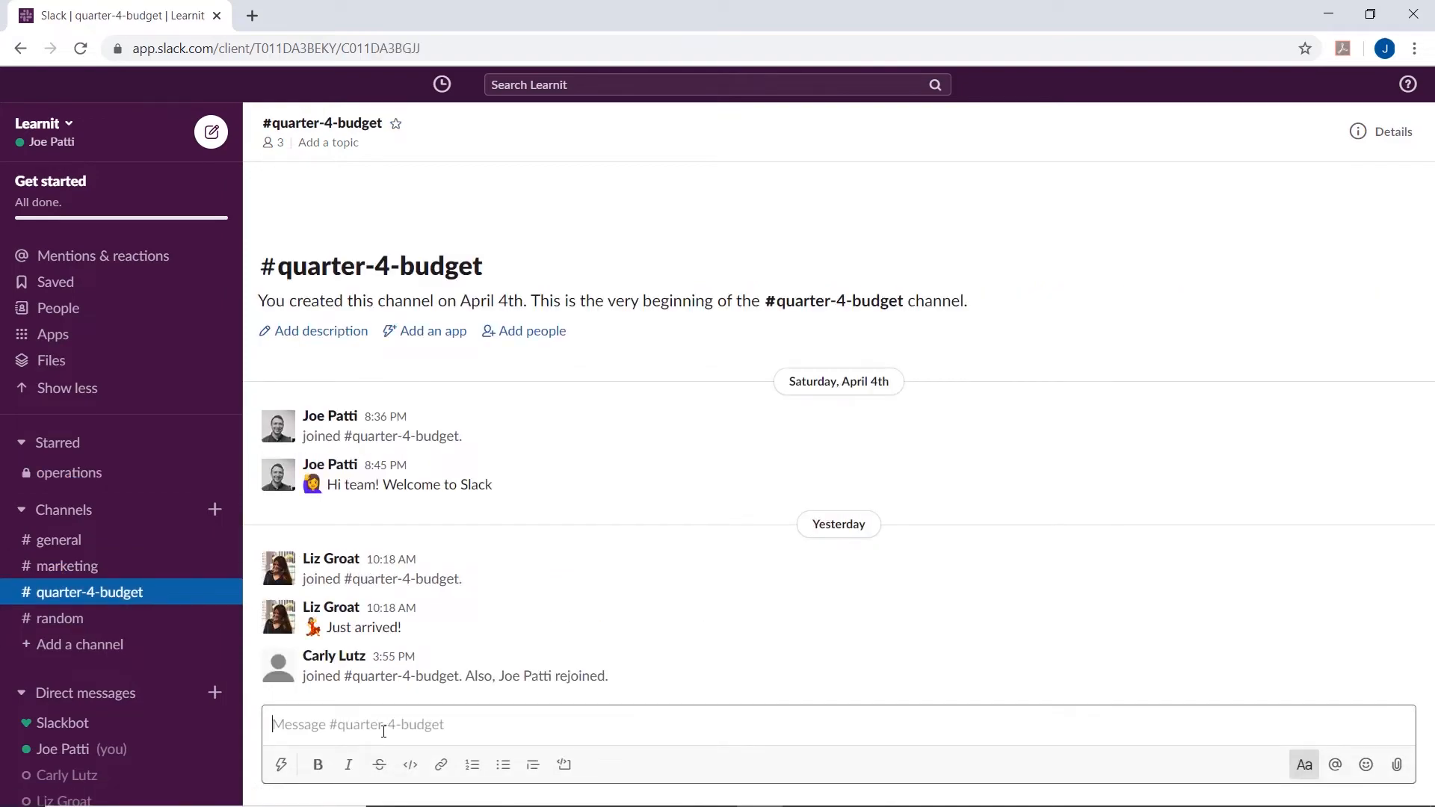
pyautogui.write('@here')
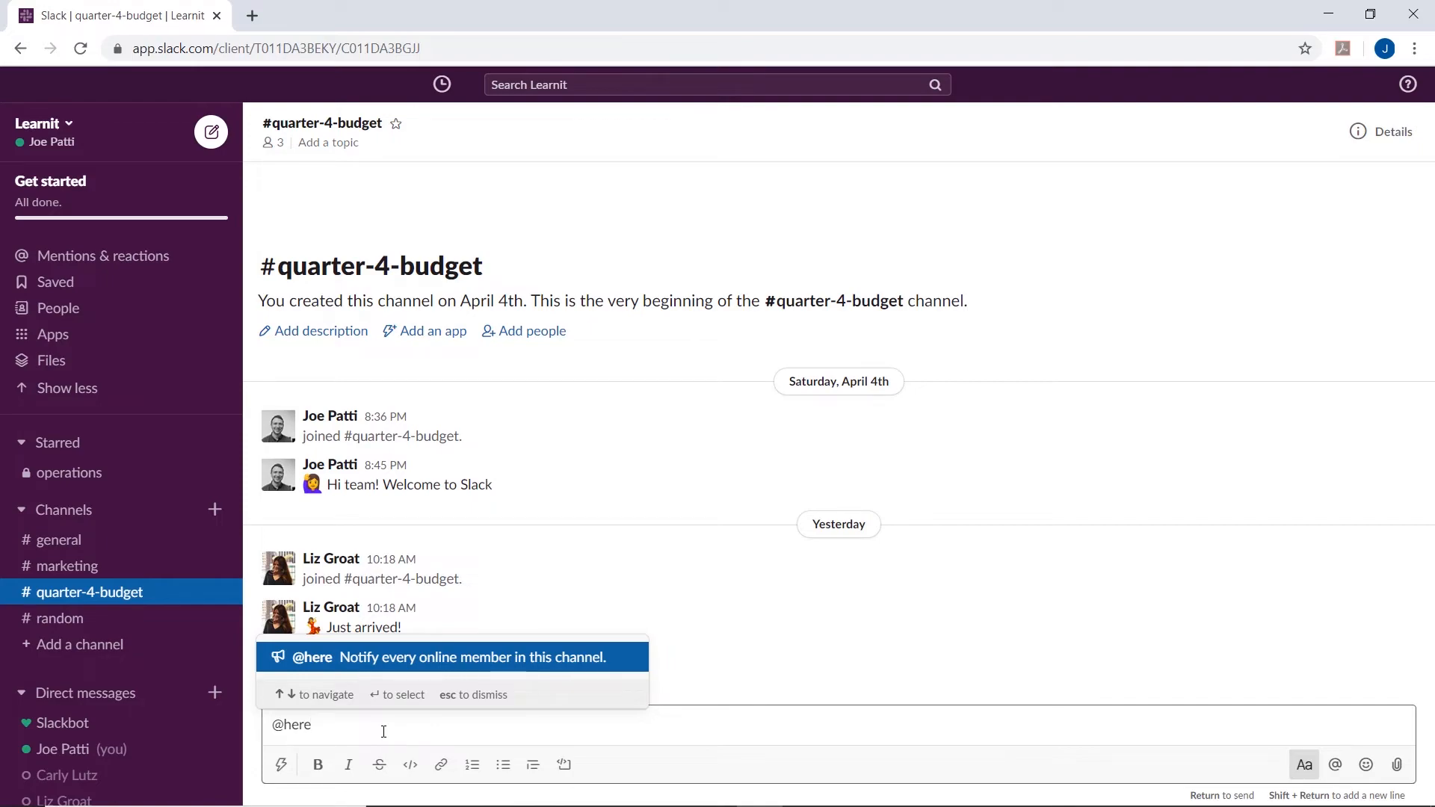
pyautogui.click(374, 663)
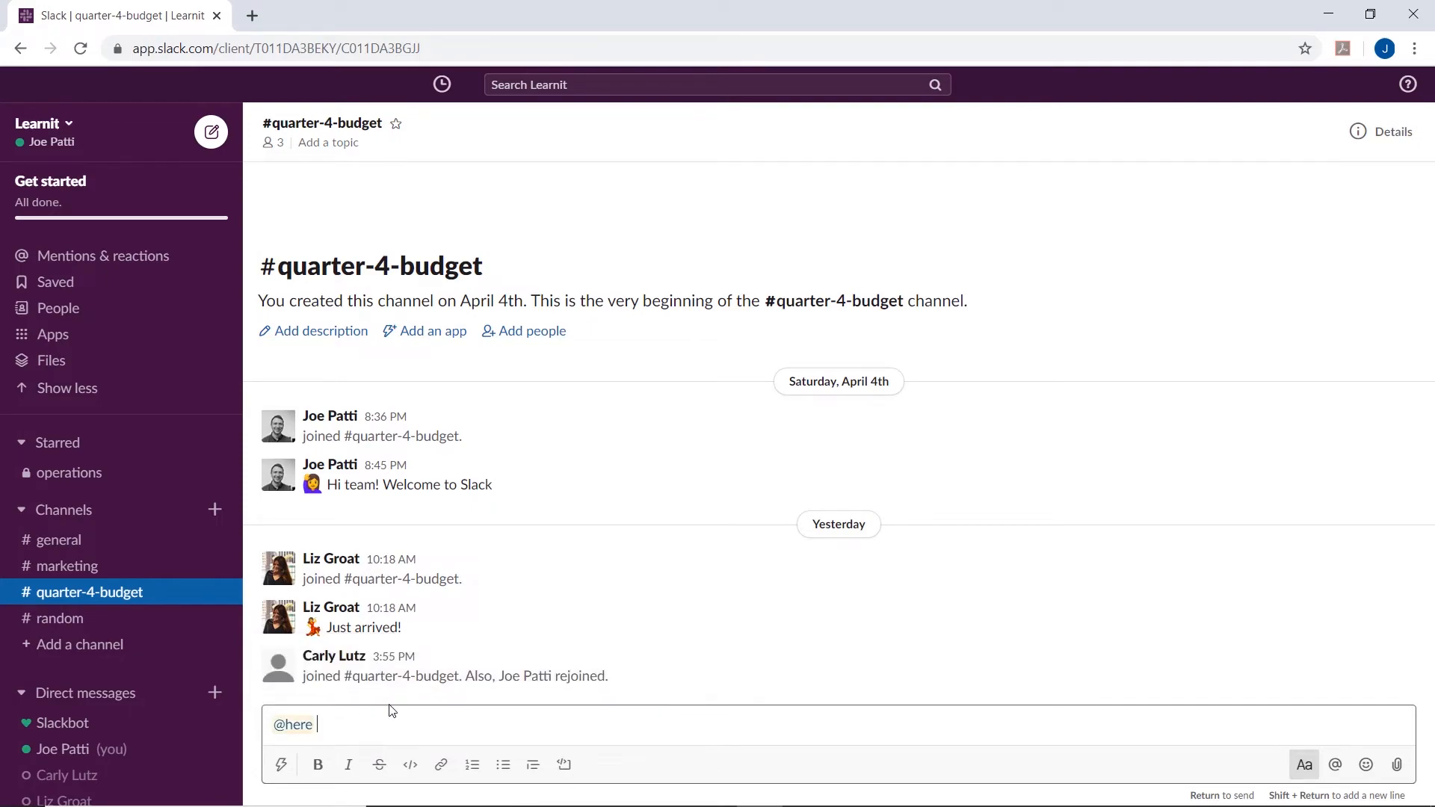
pyautogui.write('hey can one of you please give ')
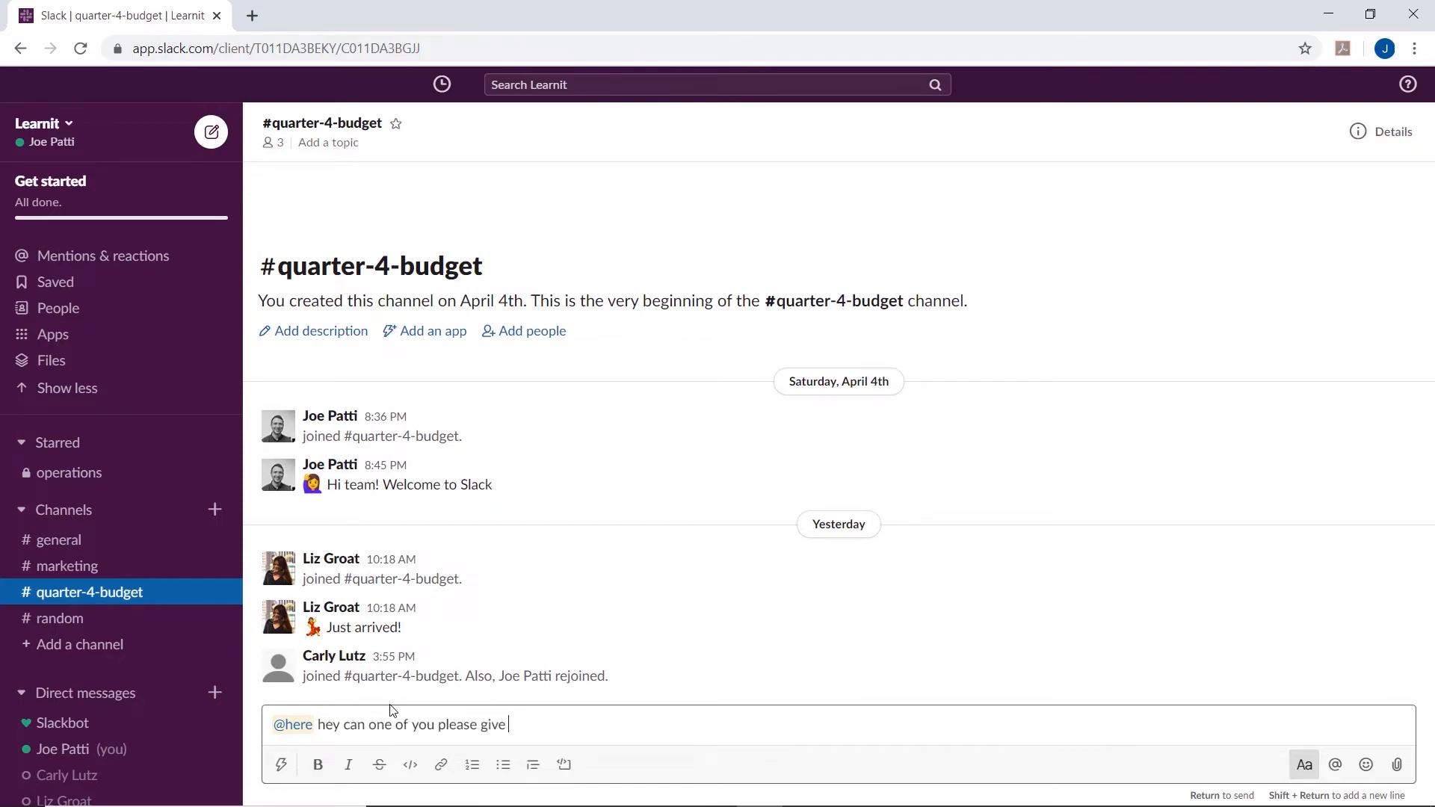
pyautogui.write('me a call? Thanks')
pyautogui.press('Return')
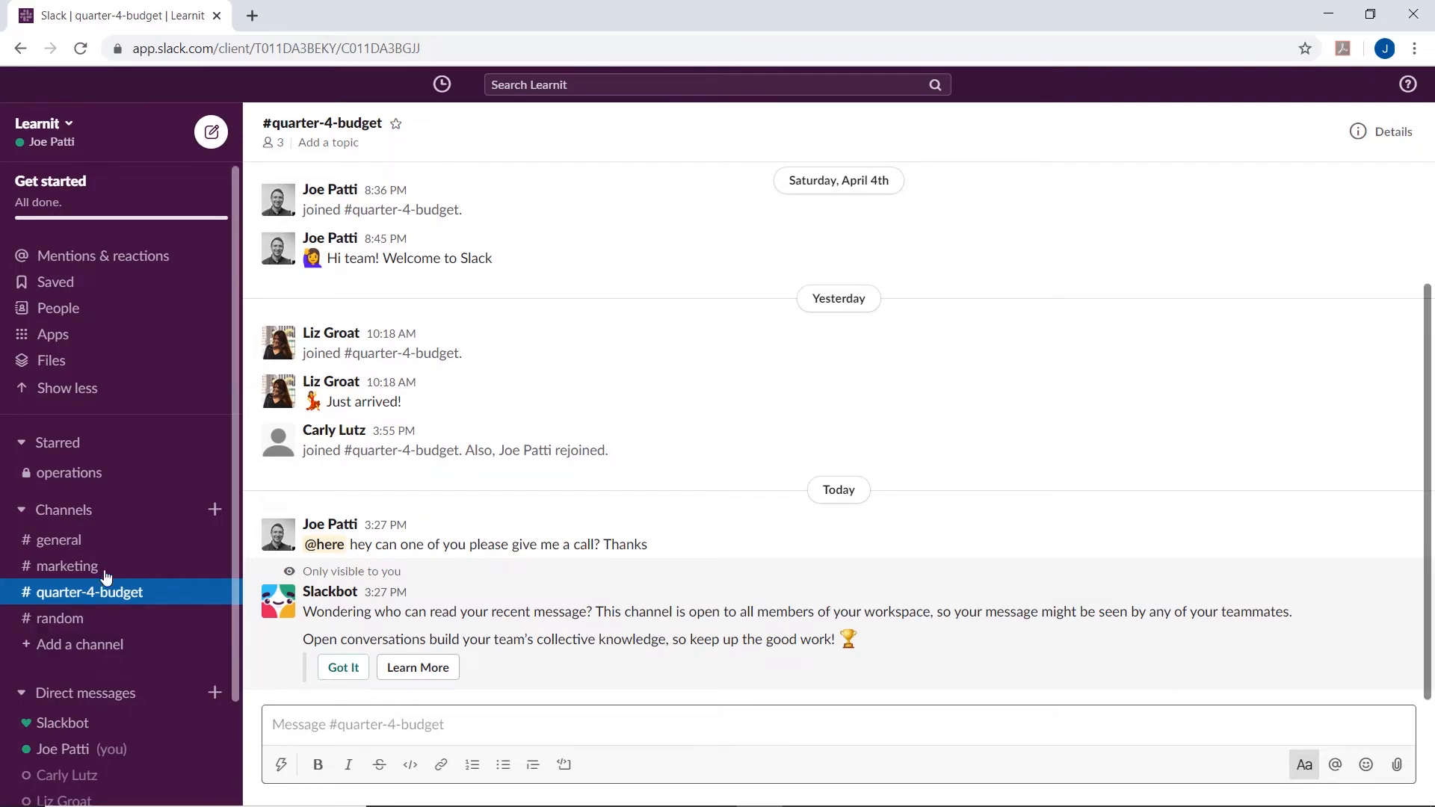
pyautogui.click(82, 547)
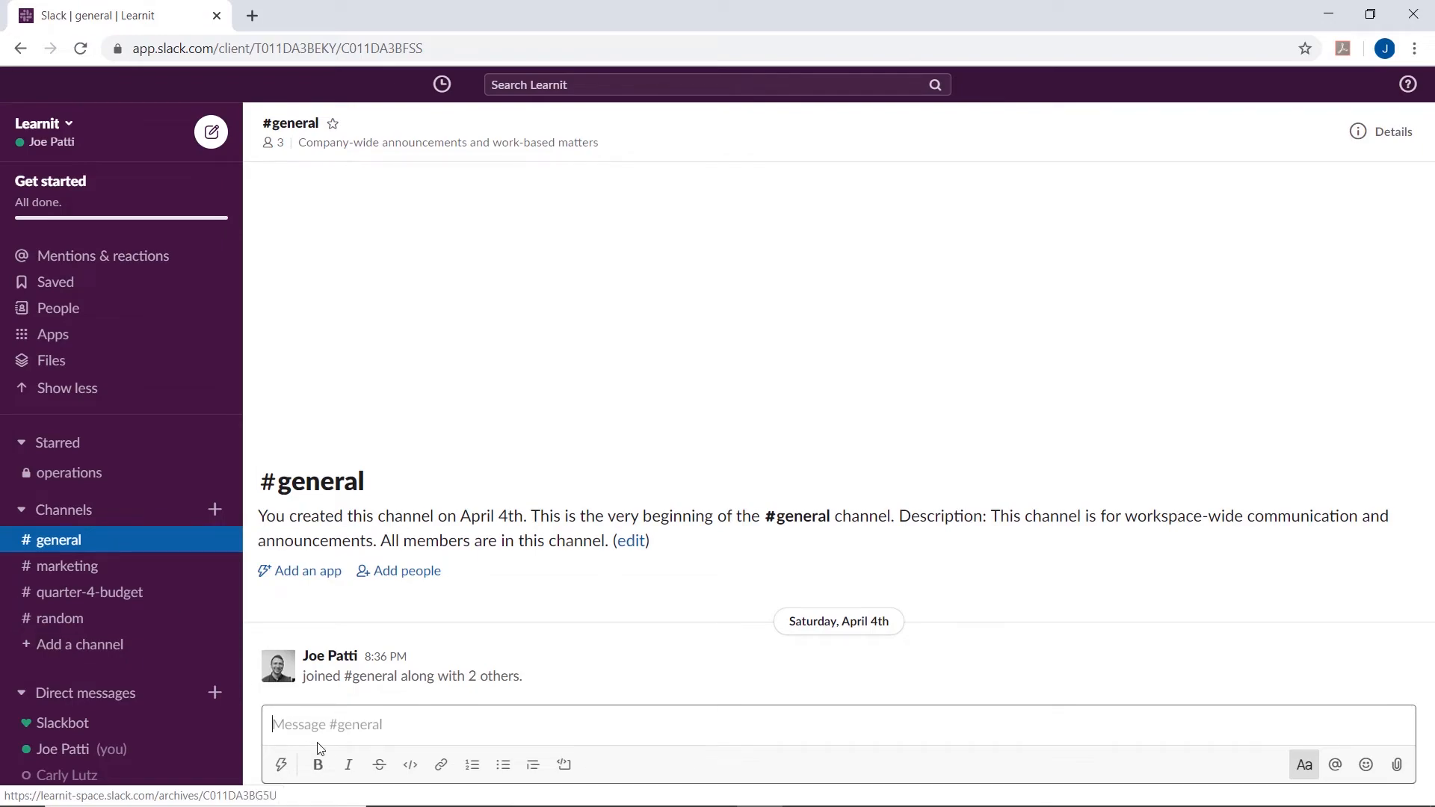
pyautogui.write('@')
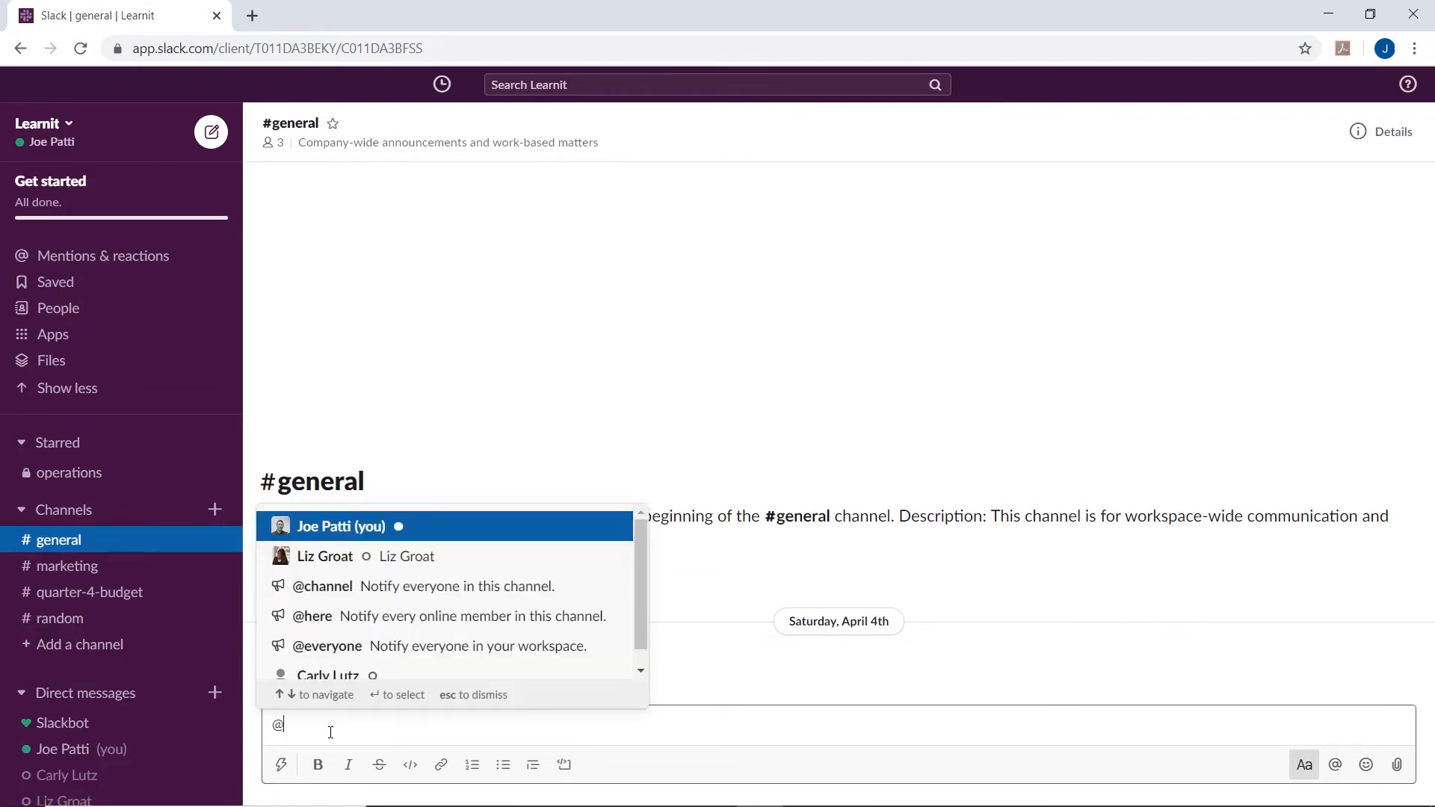
pyautogui.write('everyone')
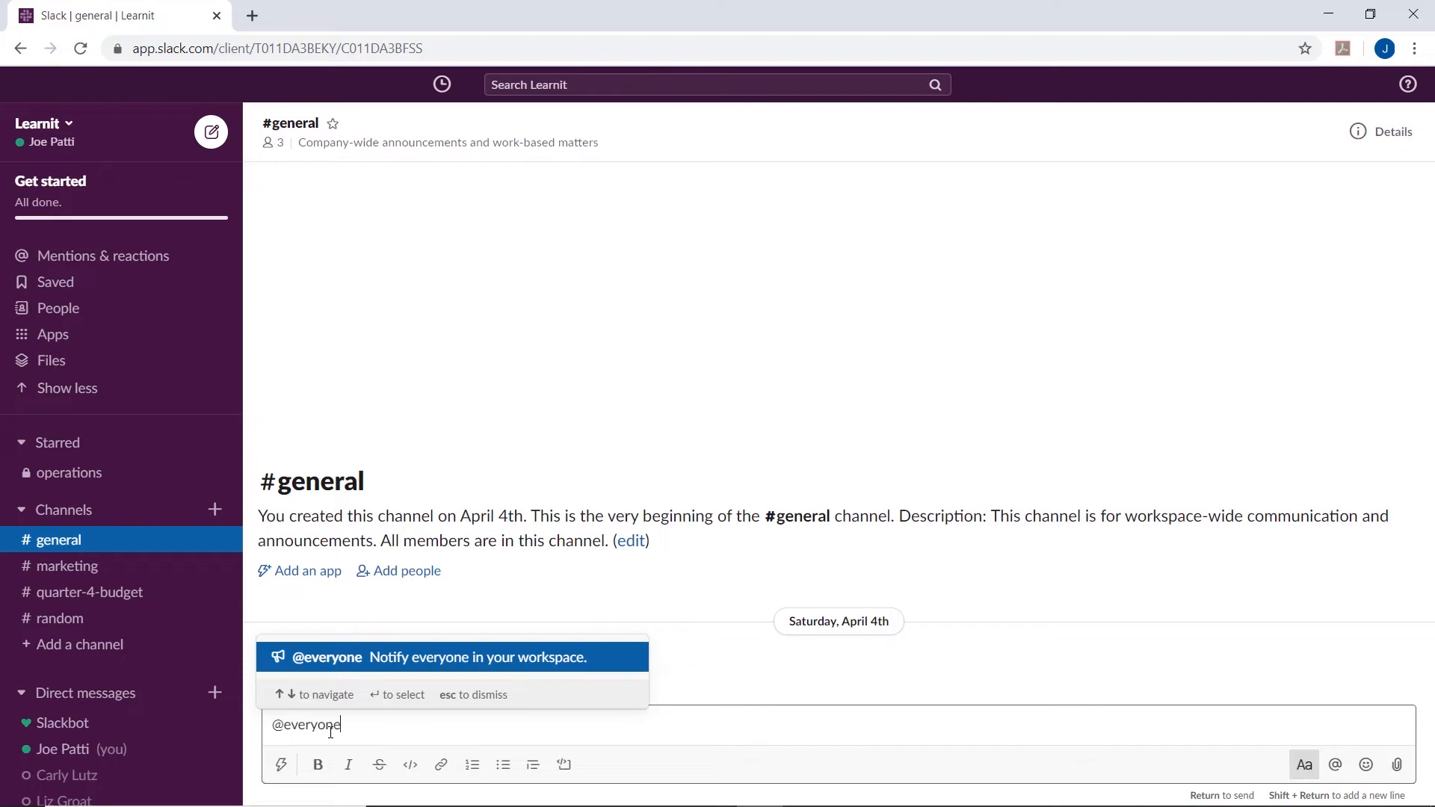
pyautogui.click(585, 668)
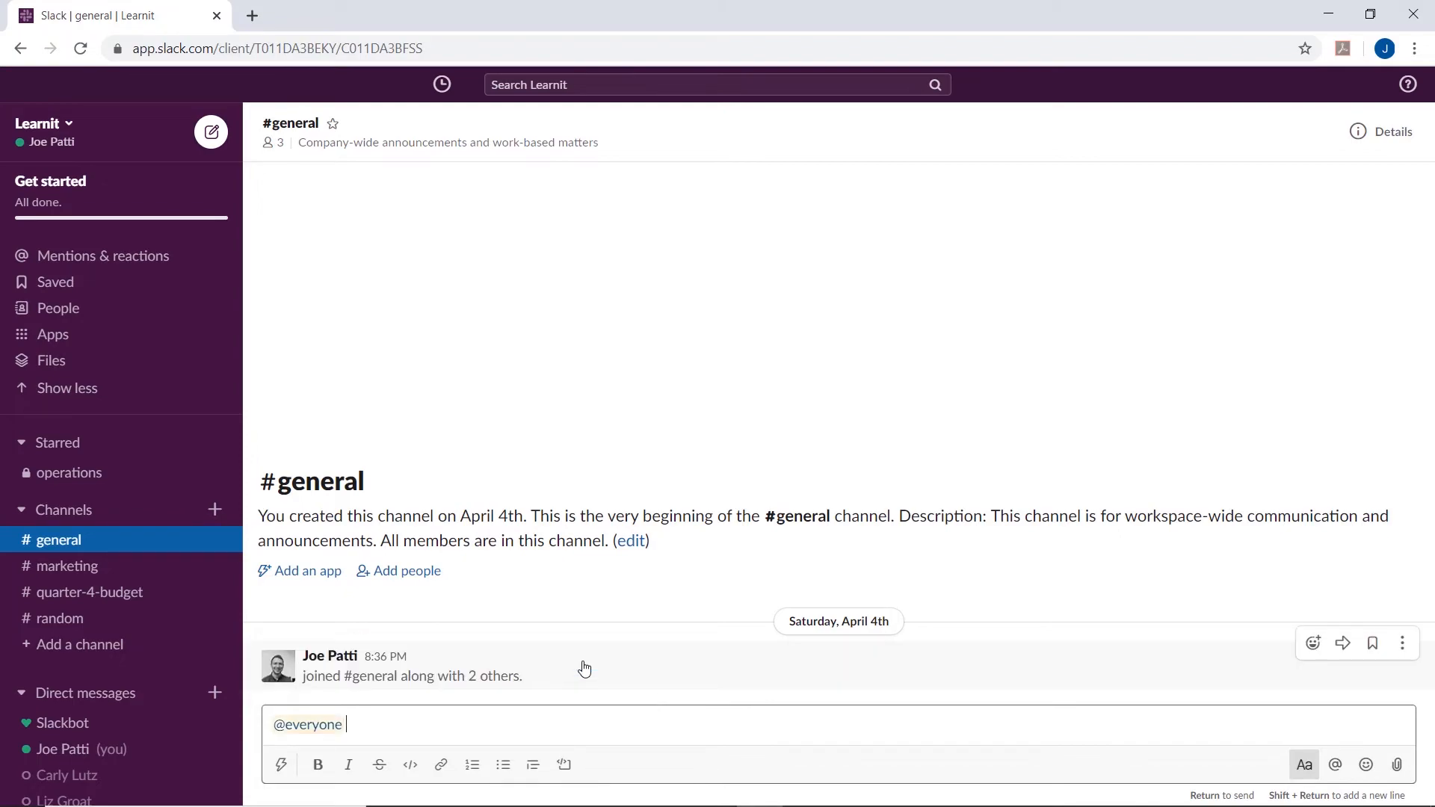
pyautogui.write('The building will be closed until ')
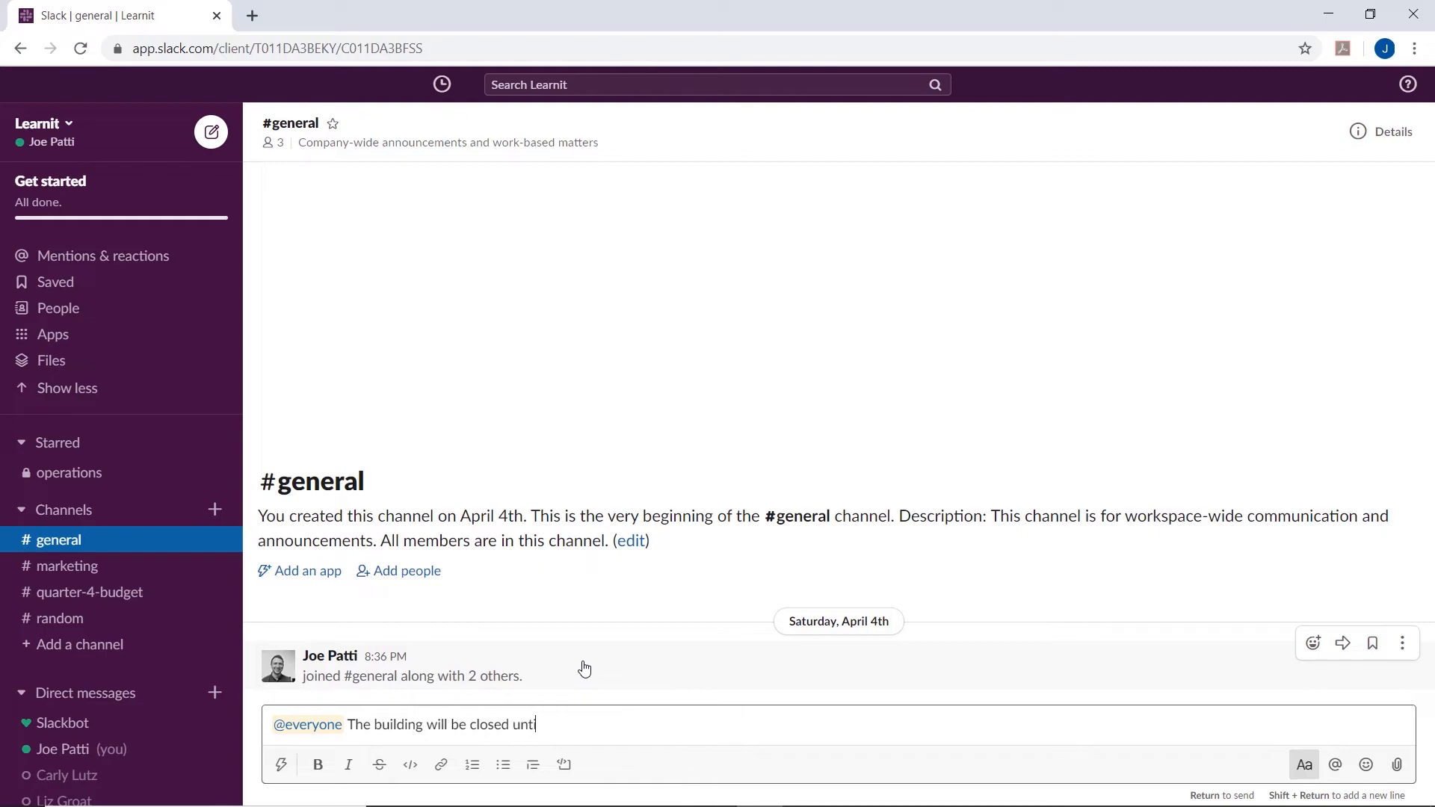
pyautogui.write('further notice')
pyautogui.press('Return')
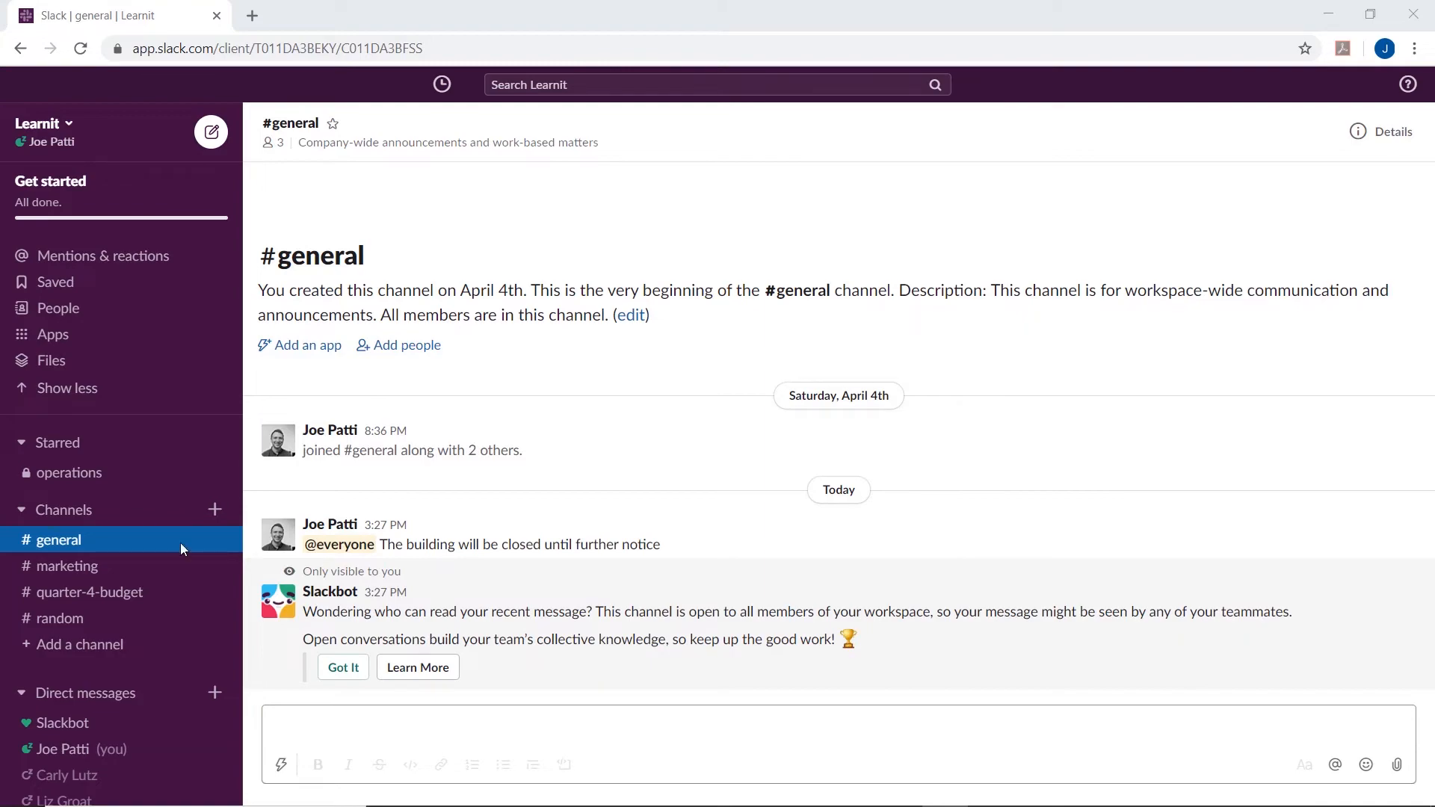
# - Switch to #marketing and show the composer's shortcuts menu (reminder, call, post, snippet)
pyautogui.click(124, 575)
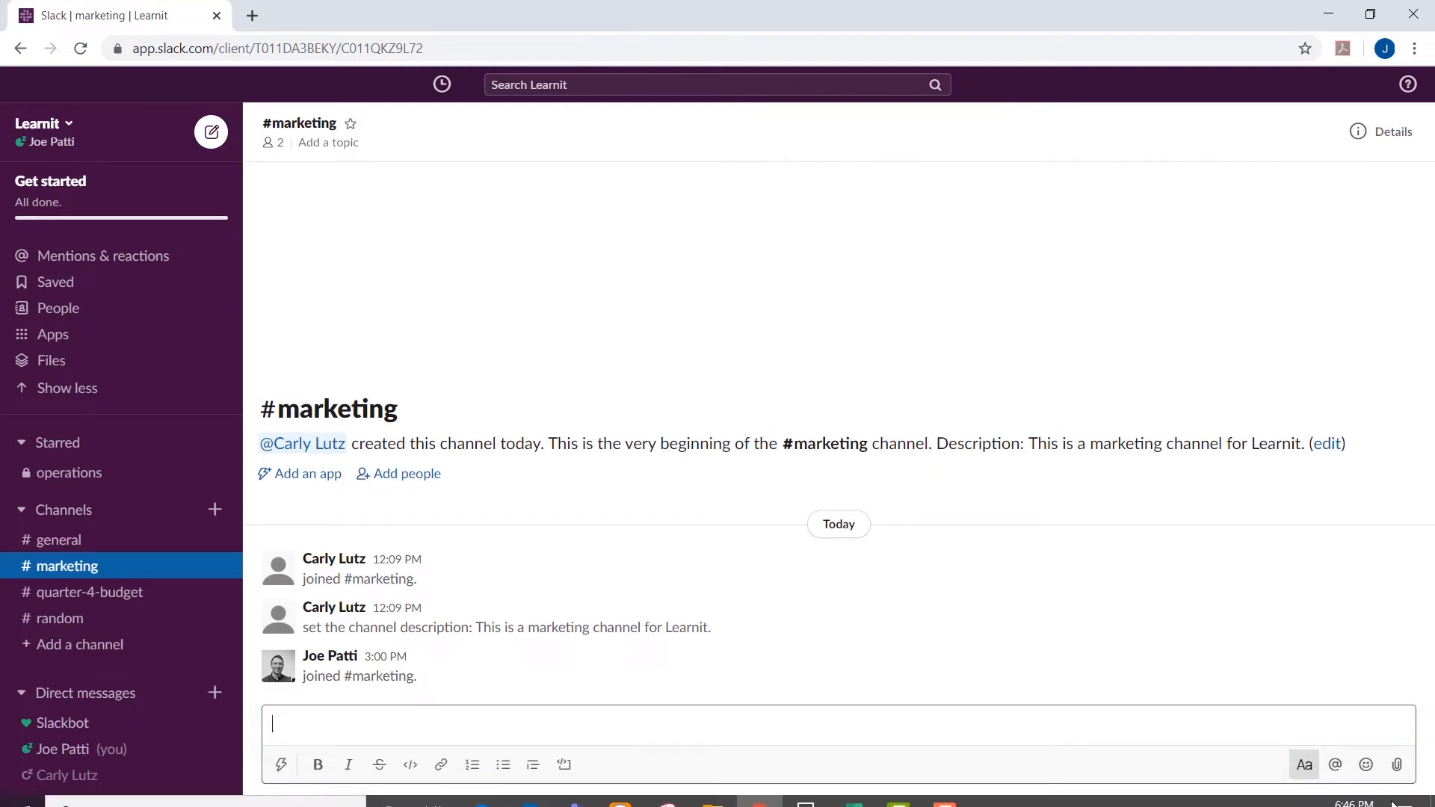
pyautogui.click(282, 767)
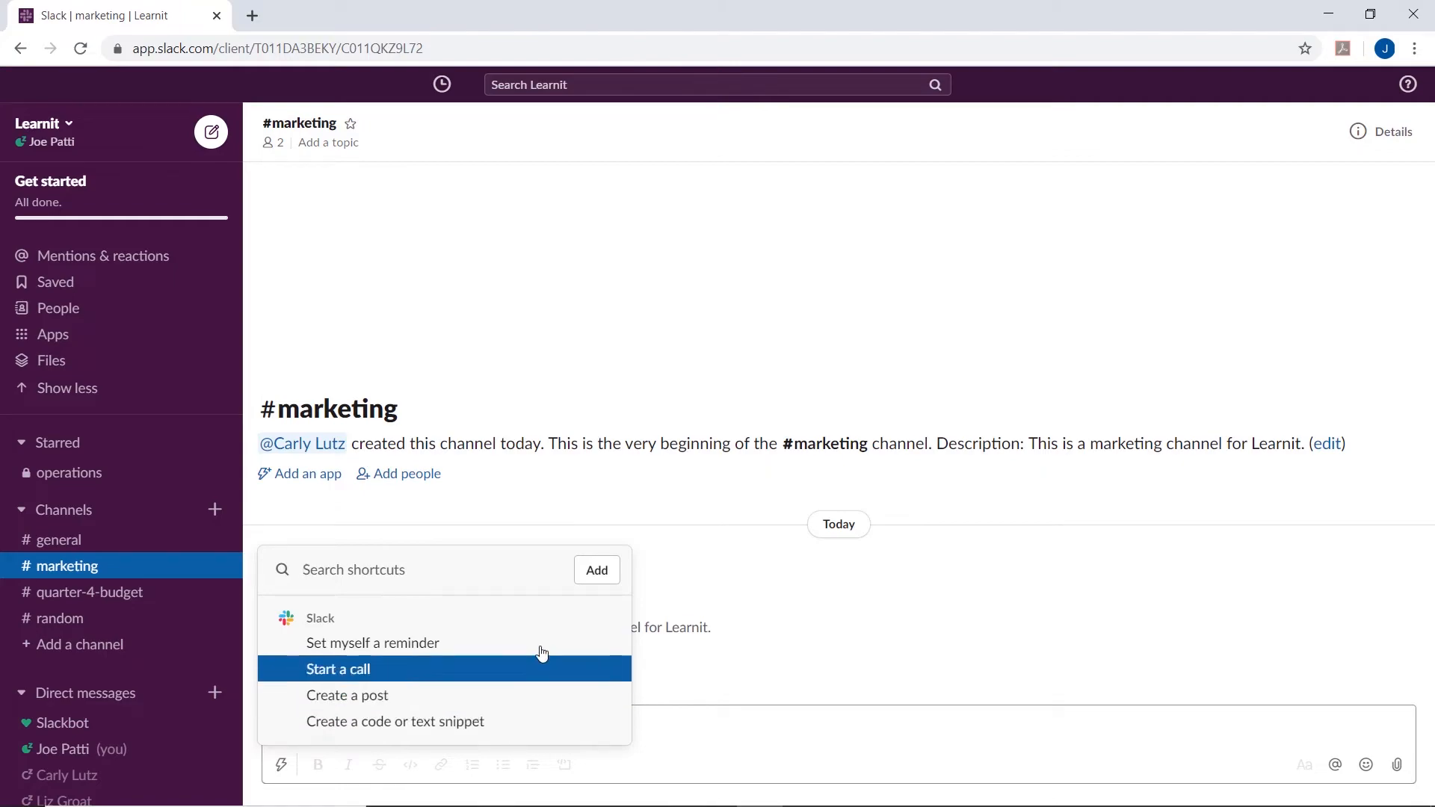
# - Browse the Add shortcuts app list, then close it without adding any
pyautogui.click(596, 571)
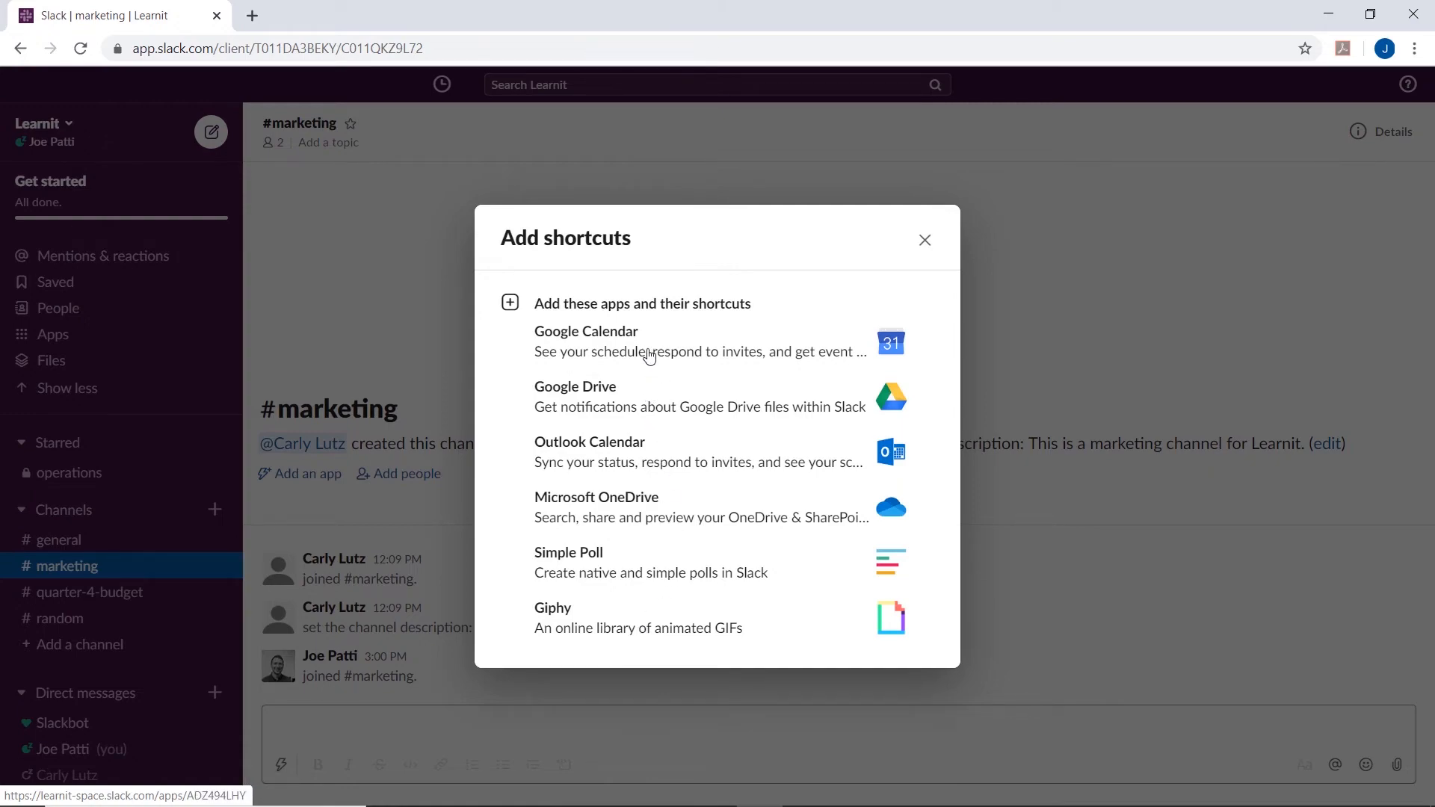
pyautogui.click(927, 242)
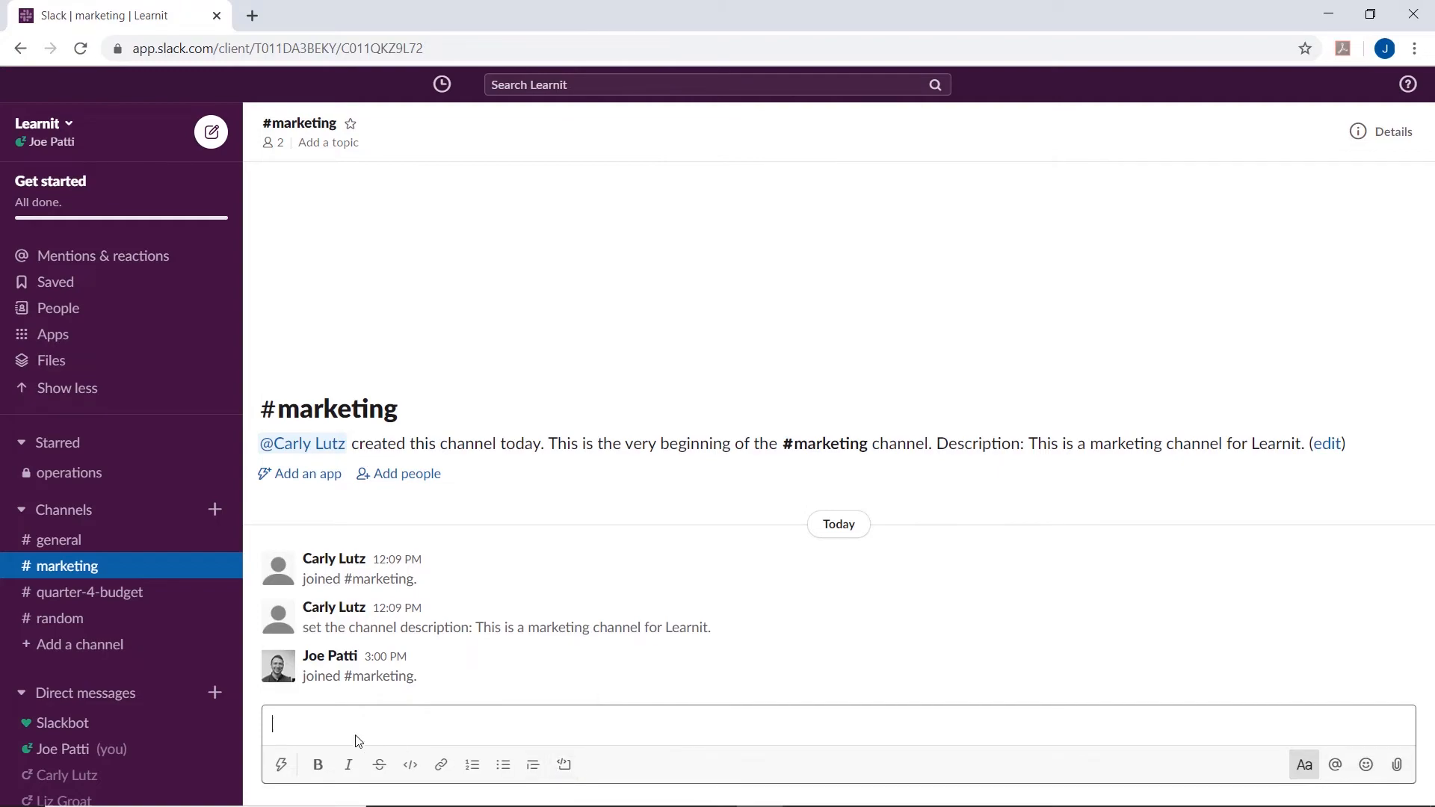
# - Draft 'Hey how is the Project A looking?' with 'Project A' formatted bold and italic
pyautogui.write('Hey ')
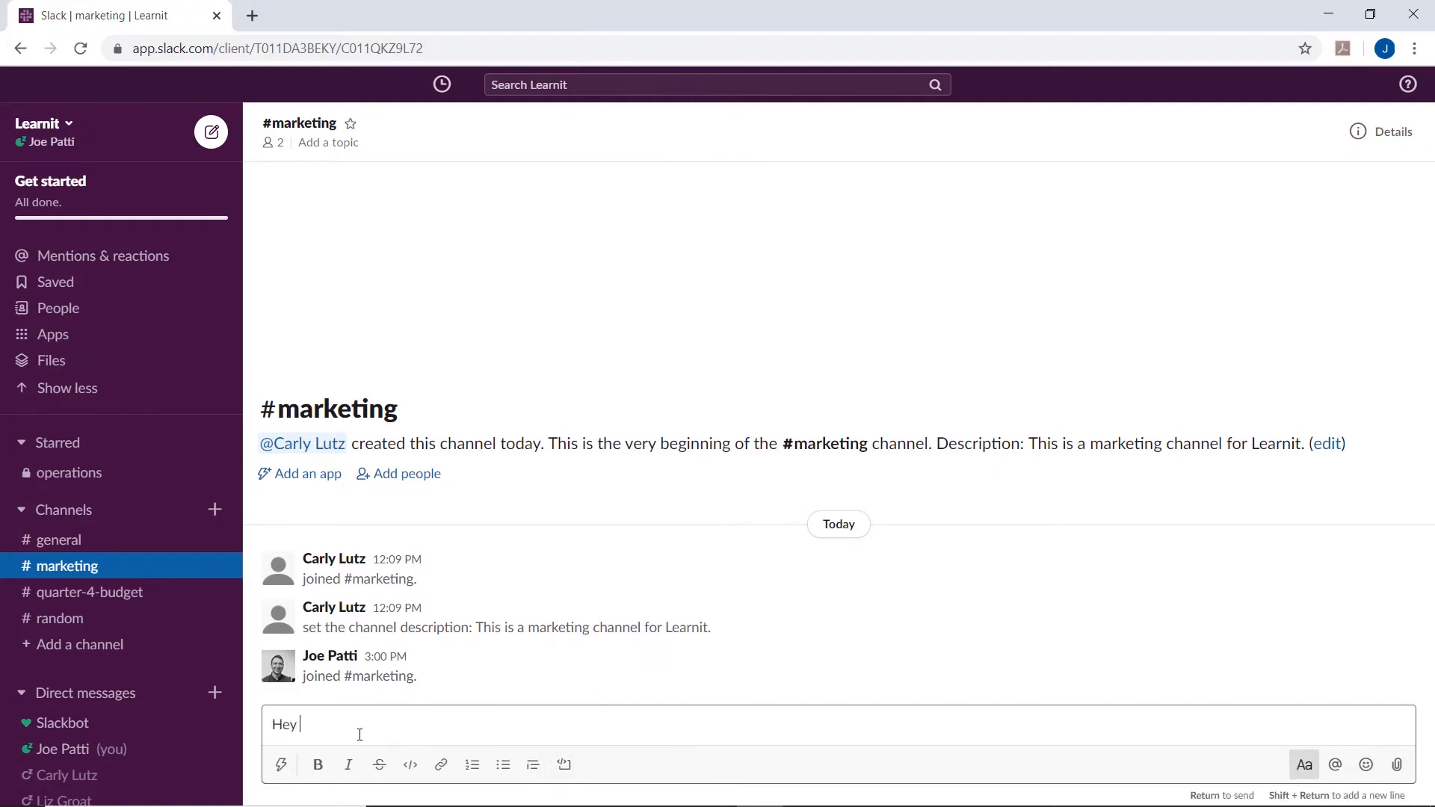
pyautogui.write('how is the Project A Looking?')
pyautogui.press('BackSpace')
pyautogui.write('l')
pyautogui.moveTo(423, 724); pyautogui.dragTo(371, 735)
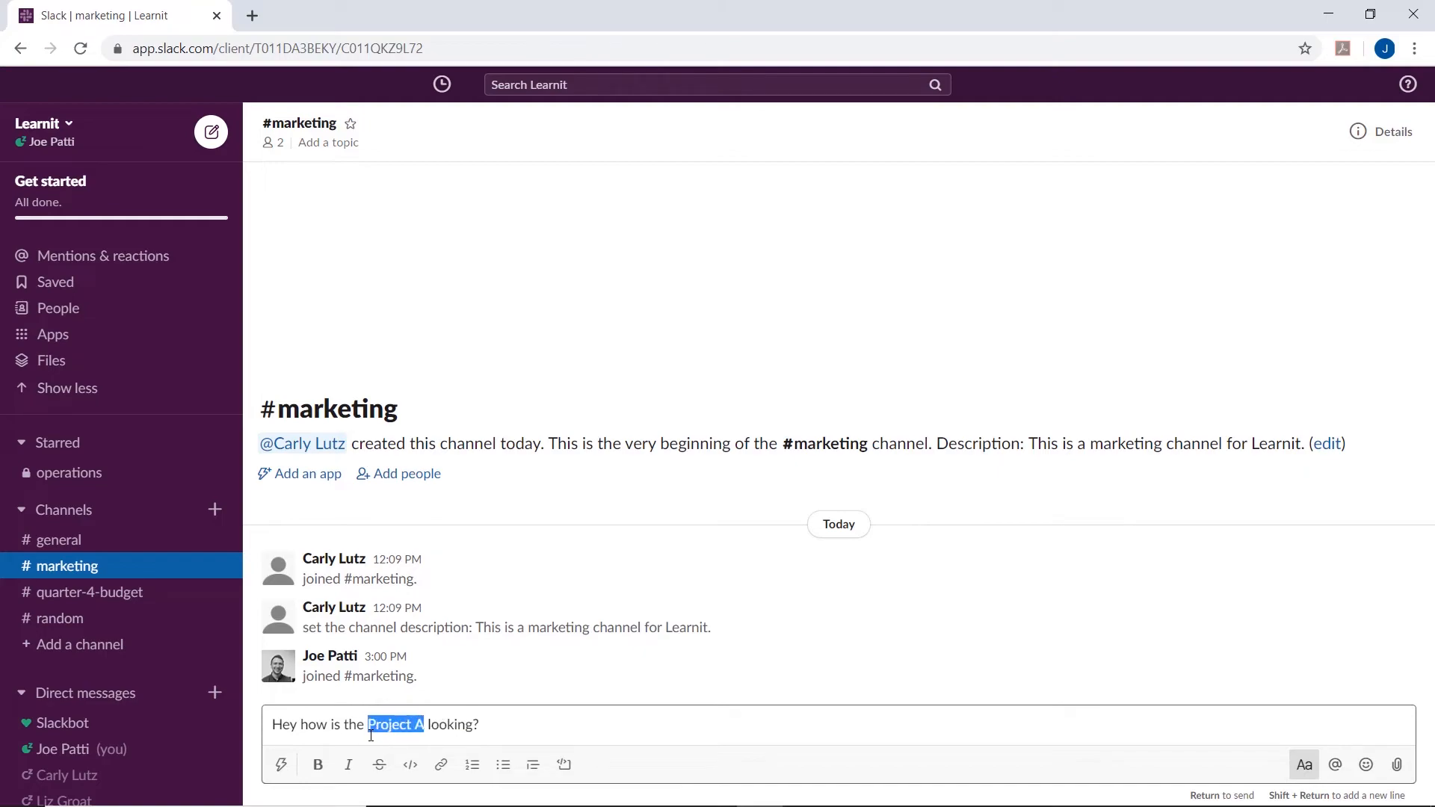
pyautogui.click(319, 766)
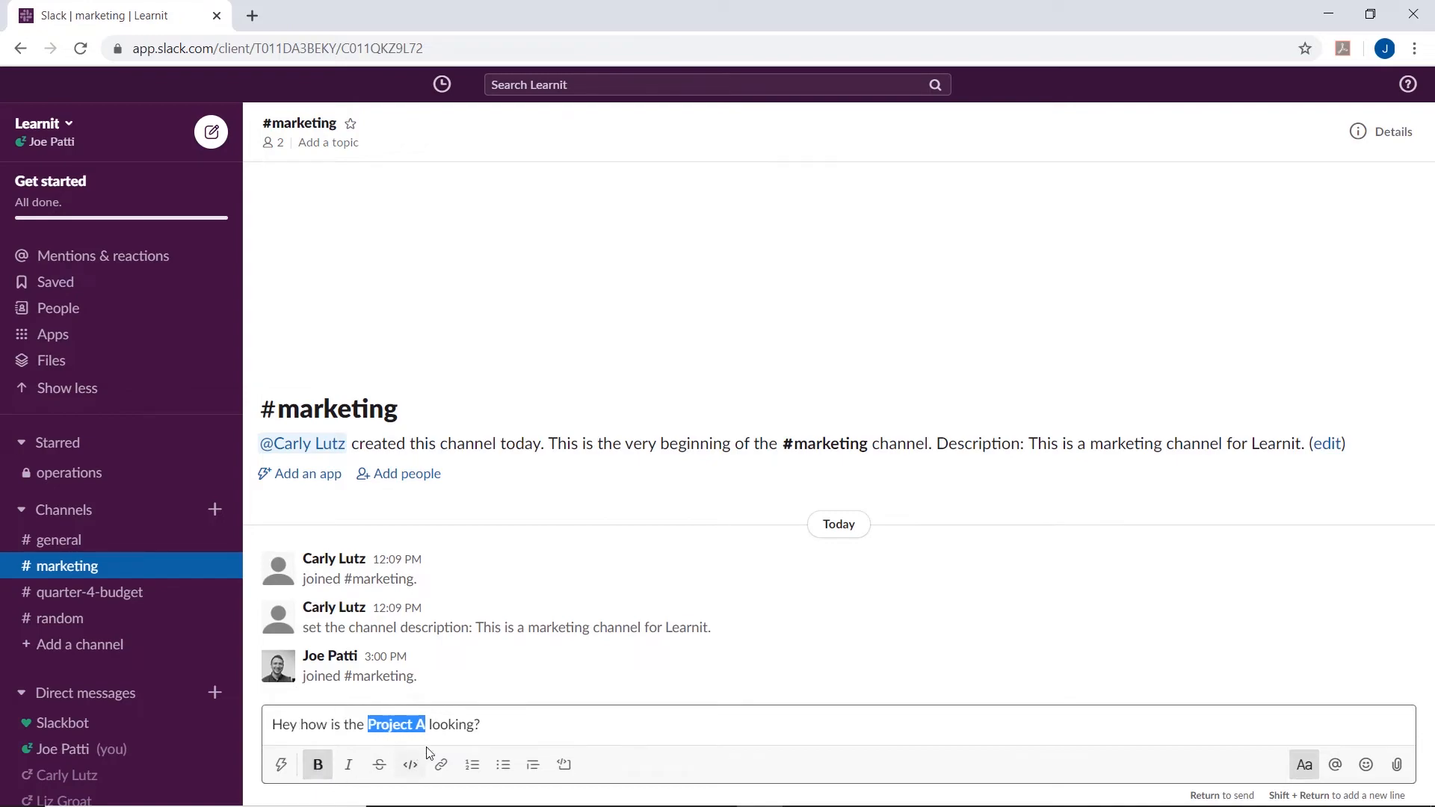
pyautogui.click(494, 725)
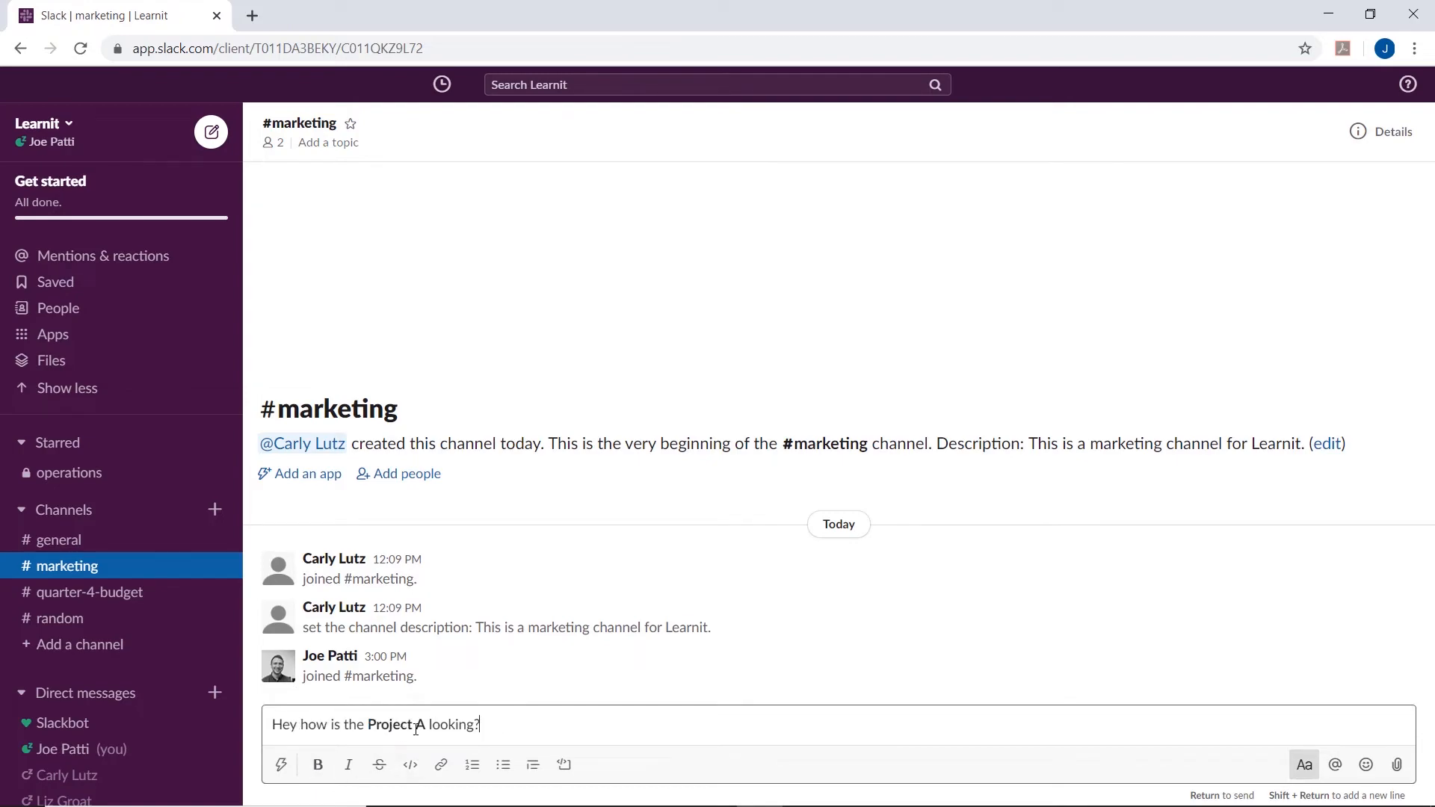
pyautogui.moveTo(425, 725); pyautogui.dragTo(368, 731)
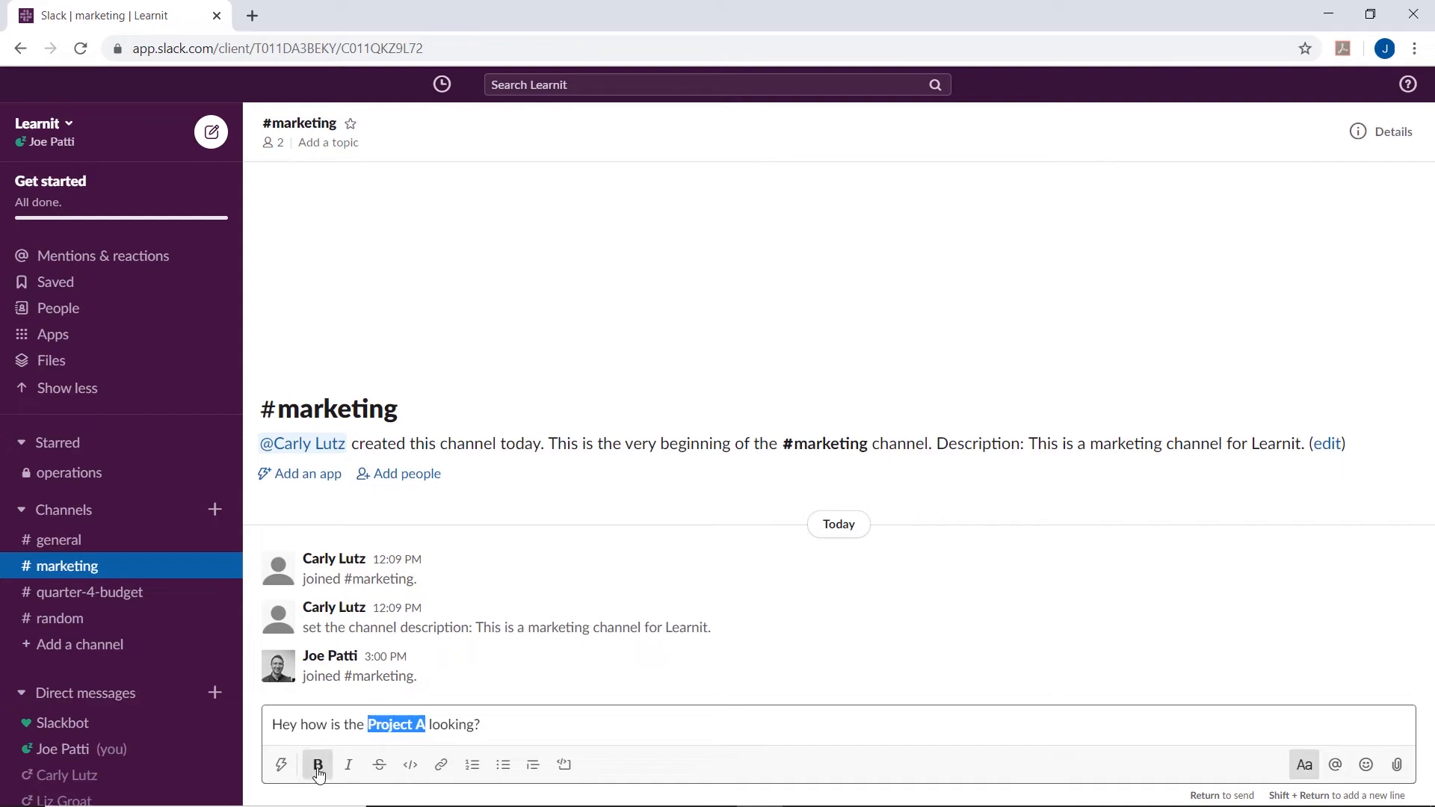
pyautogui.click(348, 764)
pyautogui.click(532, 731)
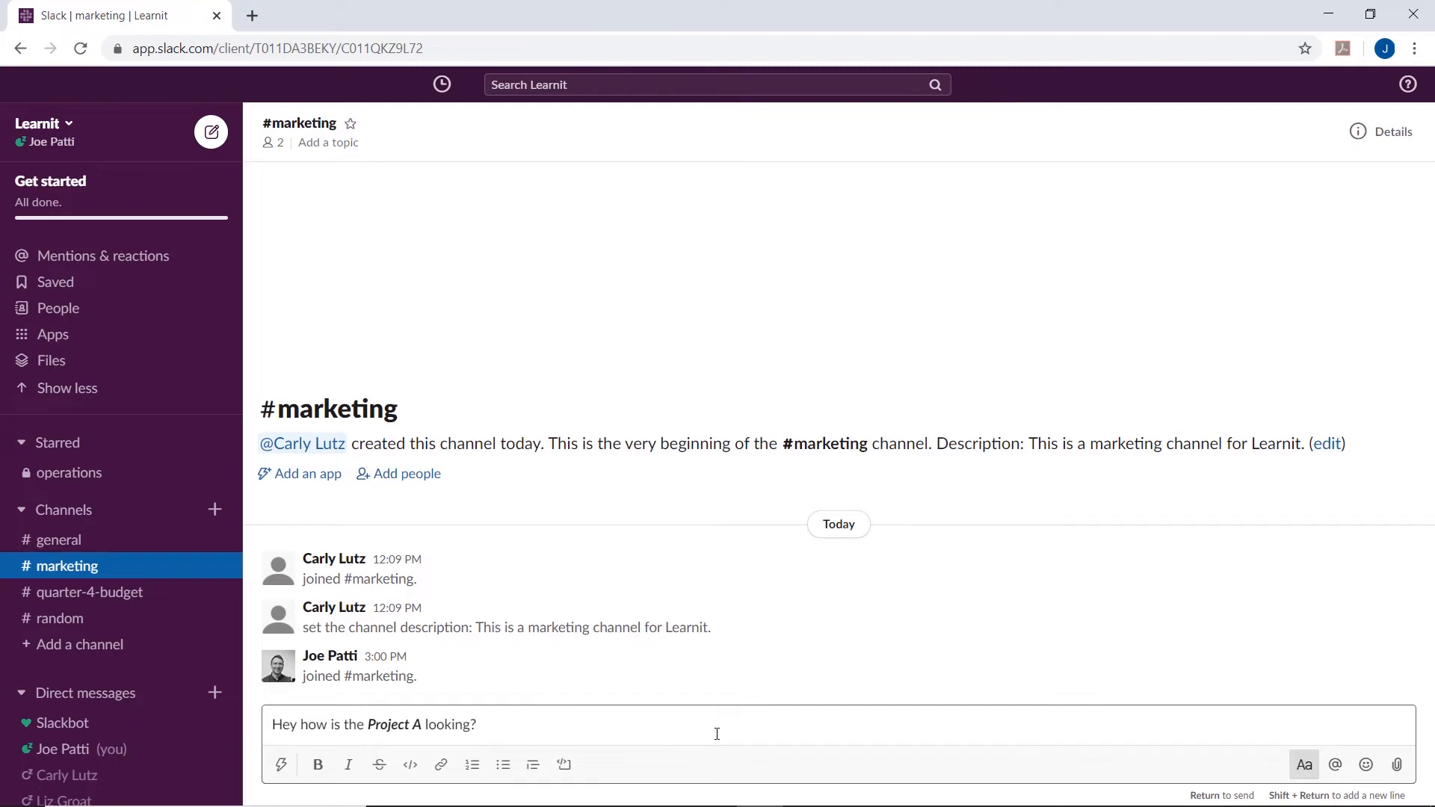
# - Toggle the Aa formatting toolbar off and on, then add a blank second line with Shift+Enter
pyautogui.click(1304, 765)
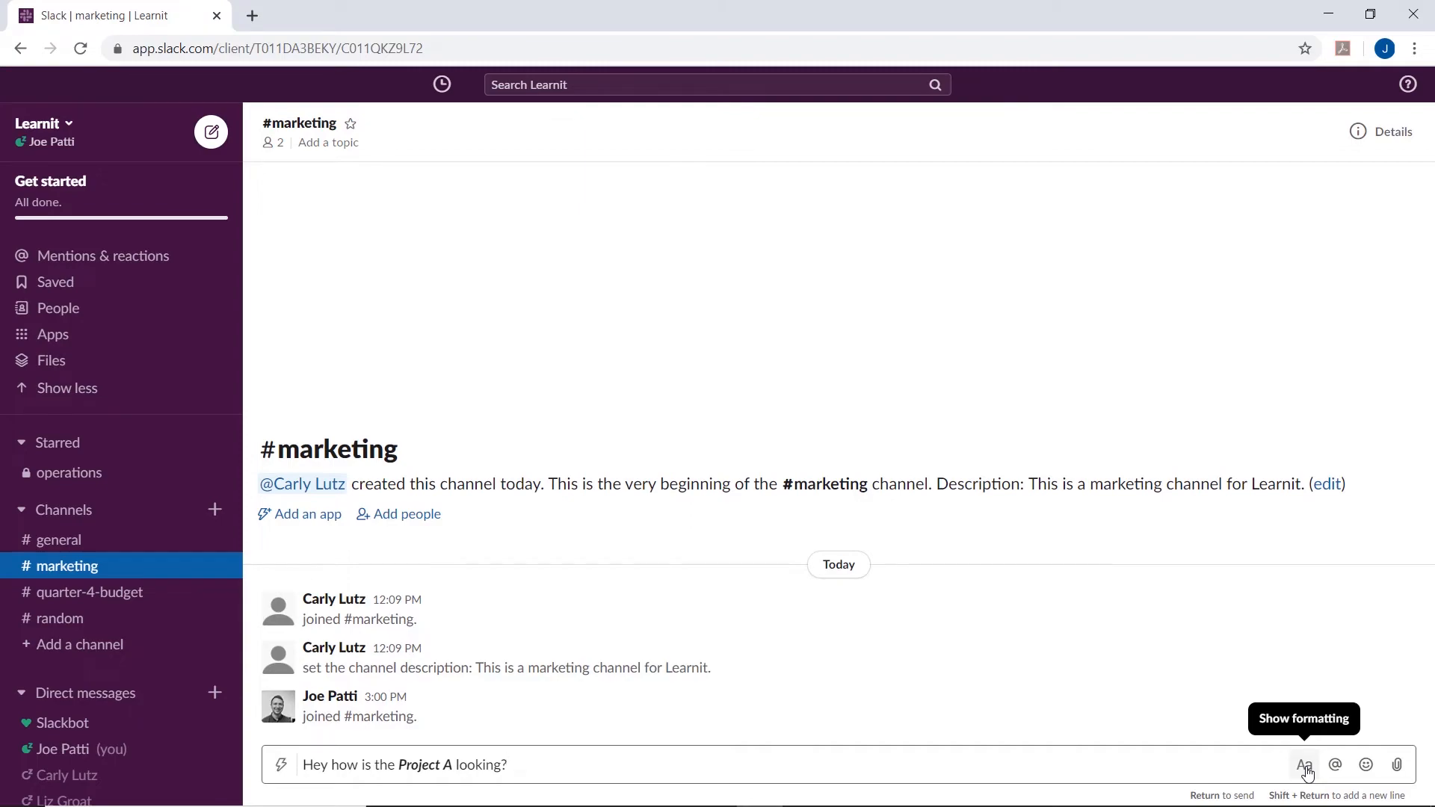
pyautogui.click(1304, 765)
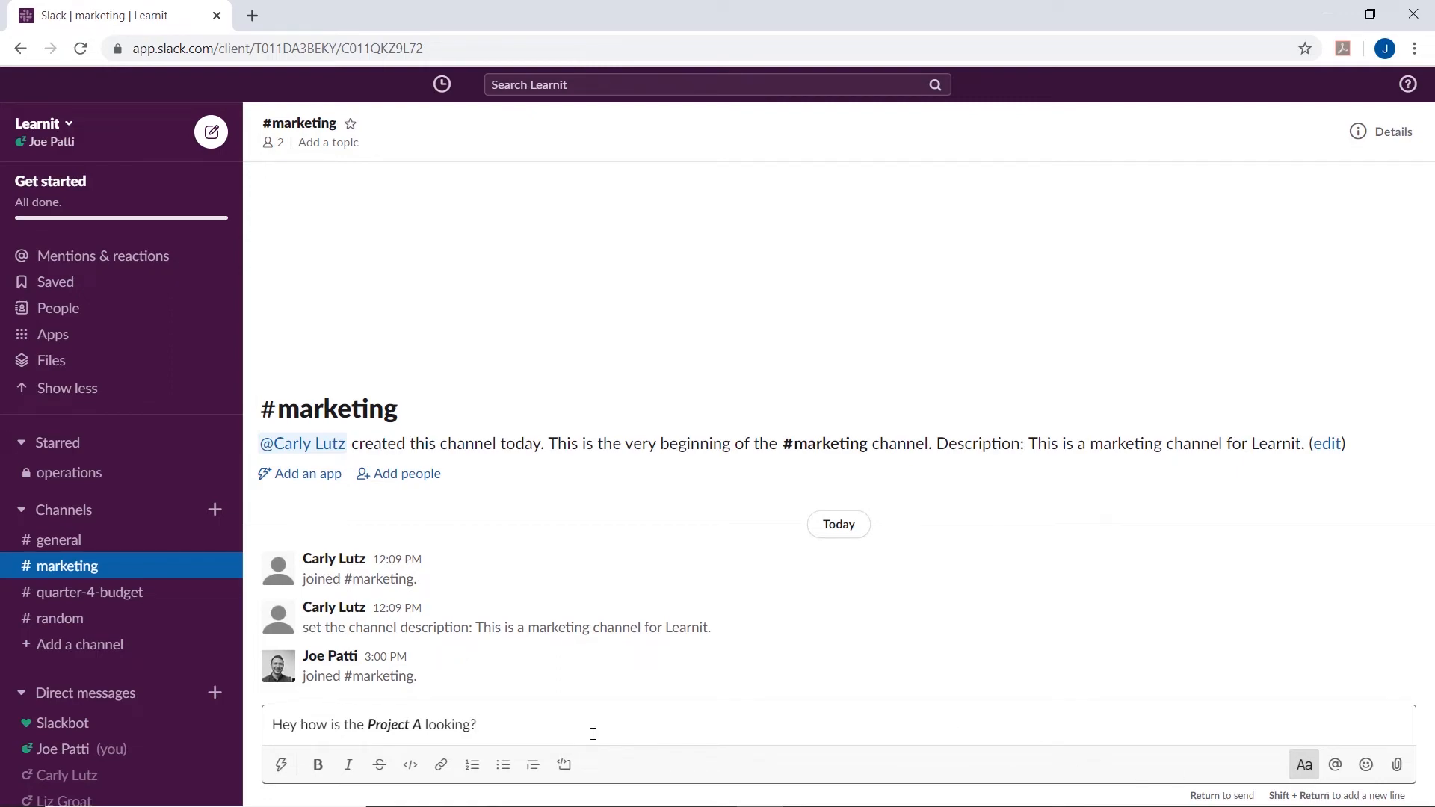
pyautogui.hotkey('shift', 'Return')
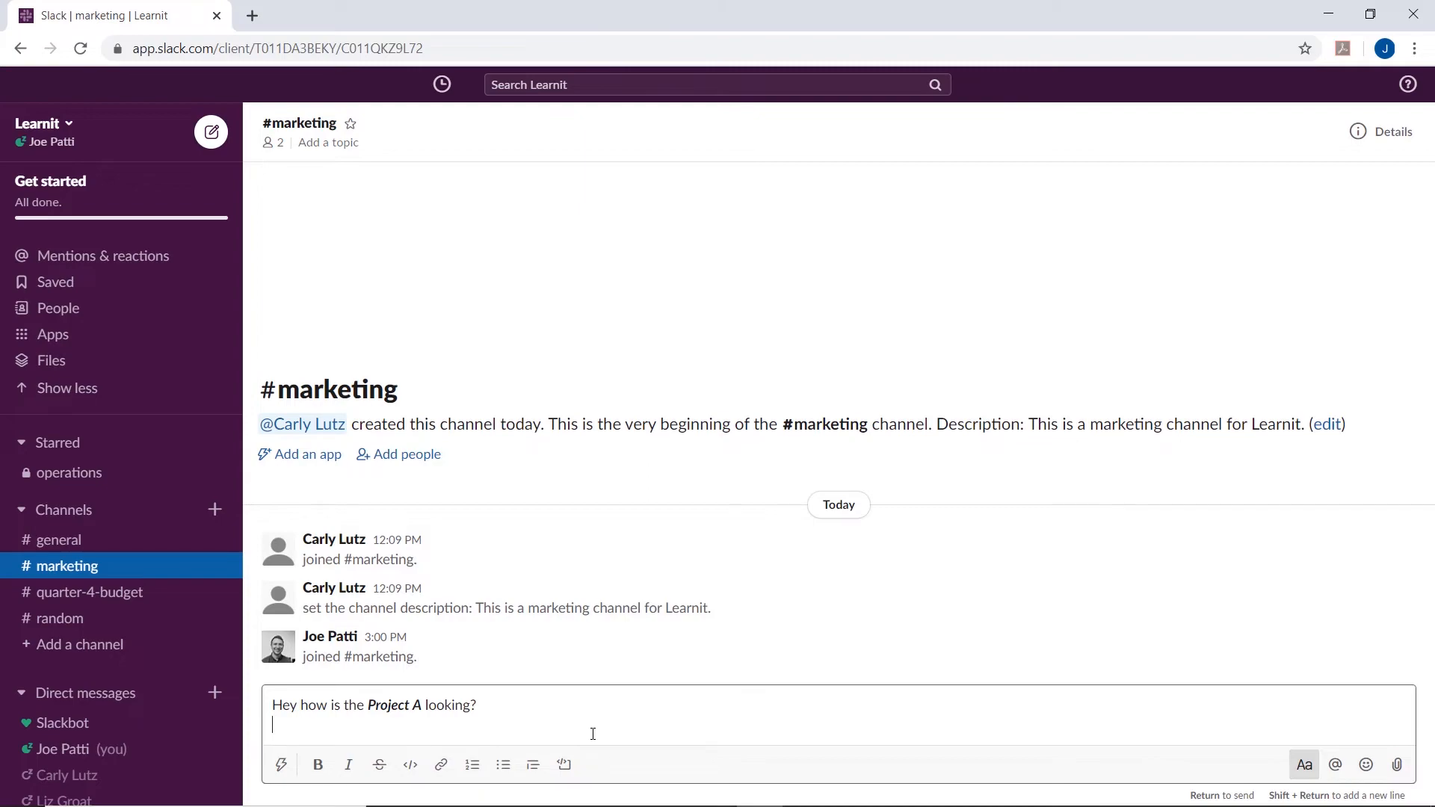
# - Insert an @-mention of the channel's creator on line two, then show the emoji picker
pyautogui.click(1336, 765)
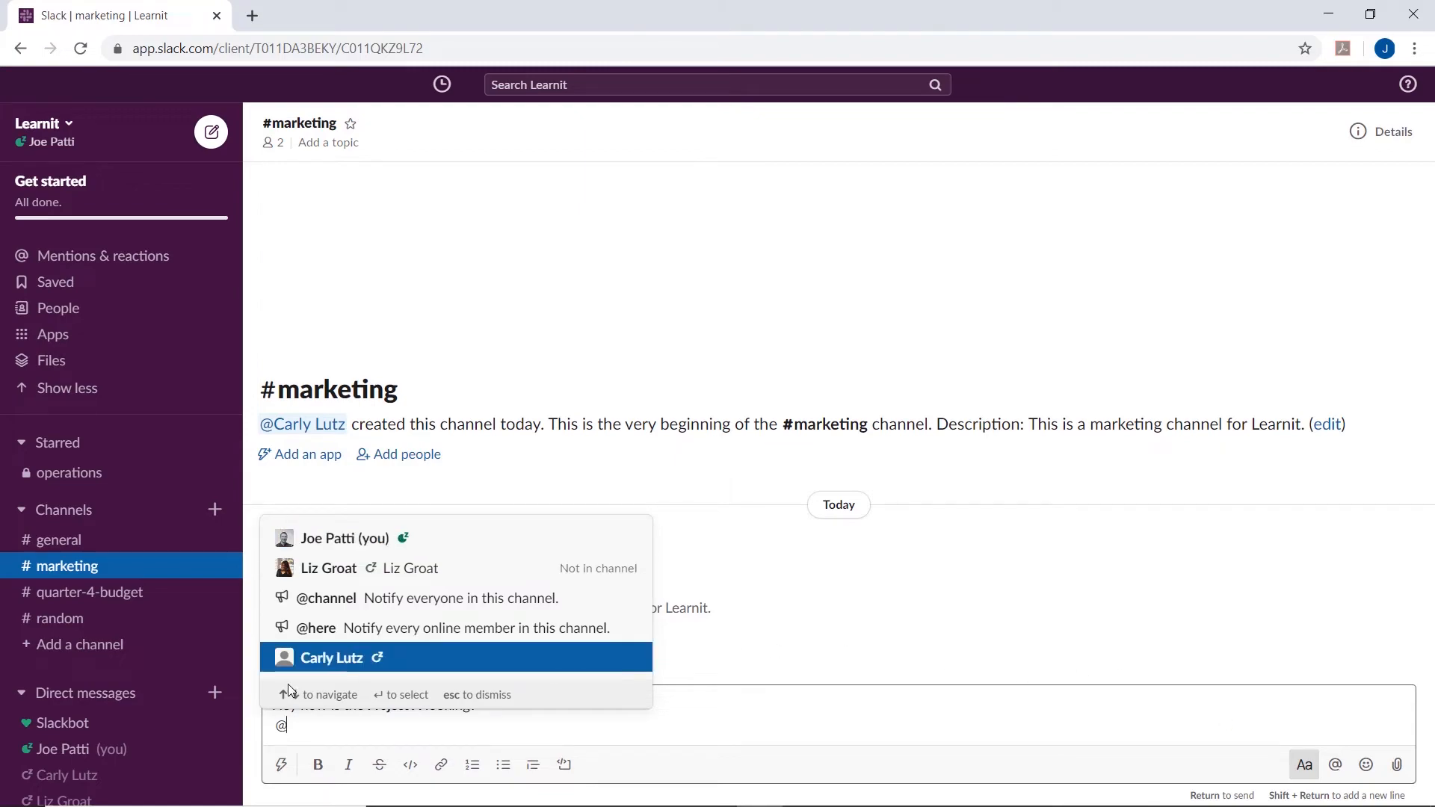
pyautogui.click(402, 665)
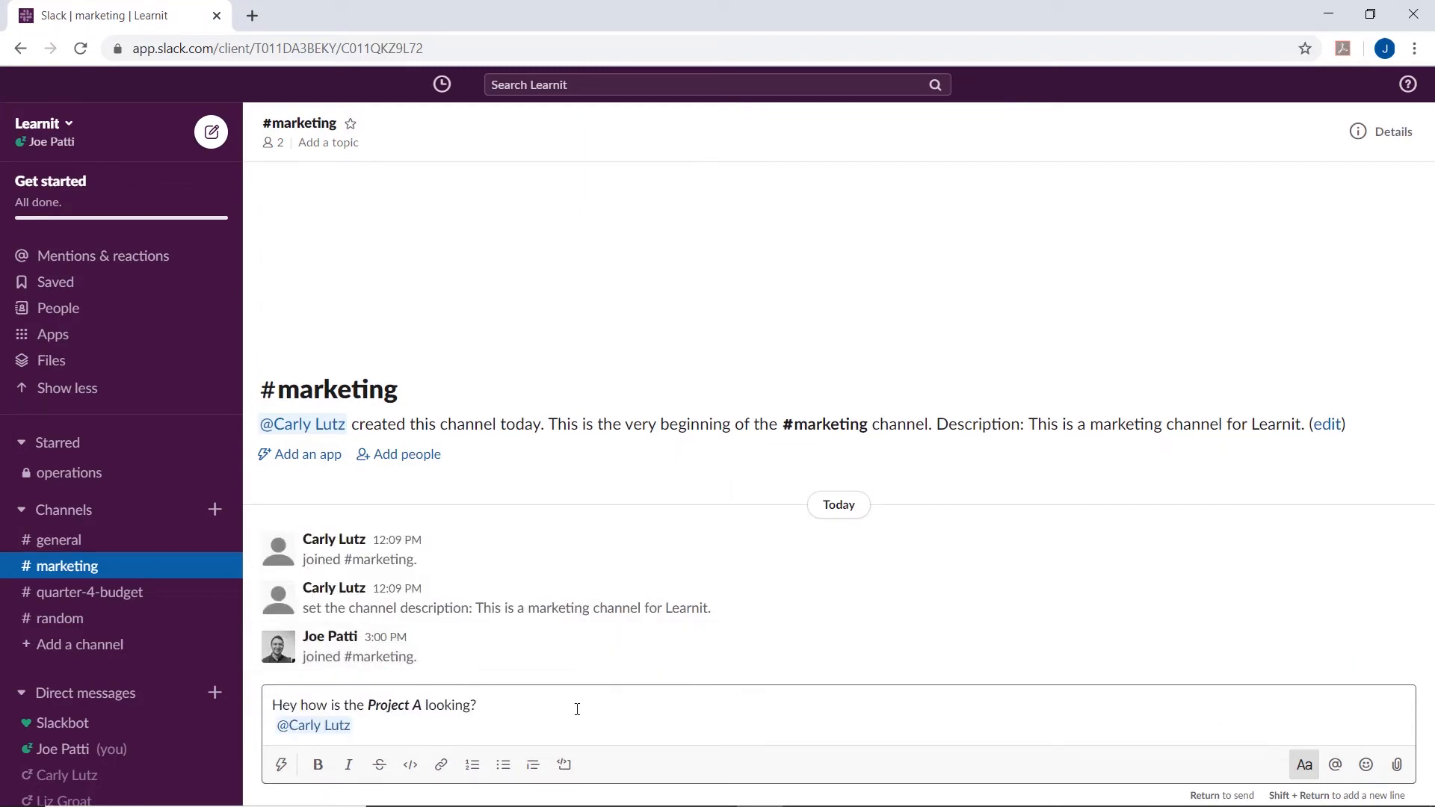
pyautogui.click(1367, 765)
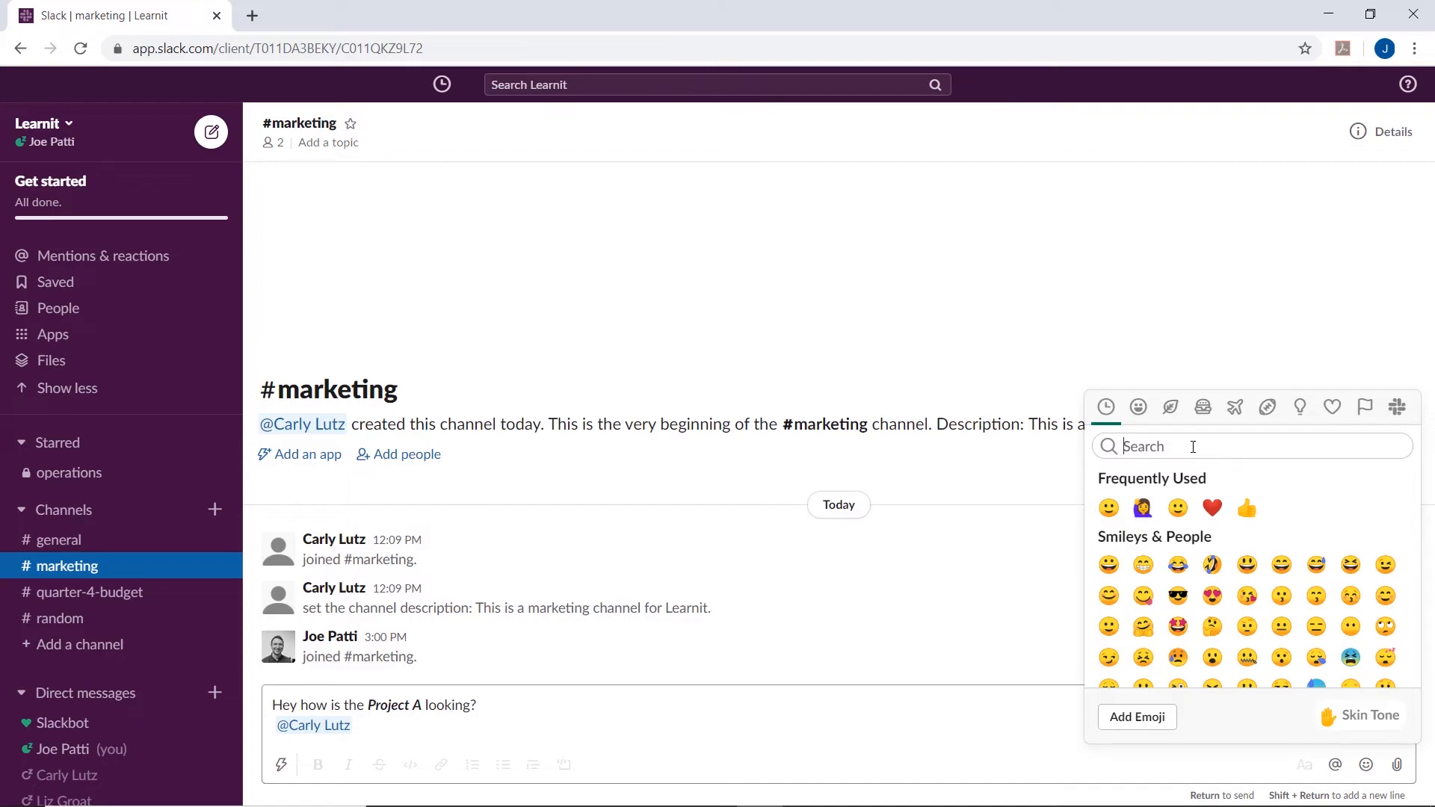
# - Search the emoji picker for 'loo' and insert the loop emoji after the mention
pyautogui.write('looking')
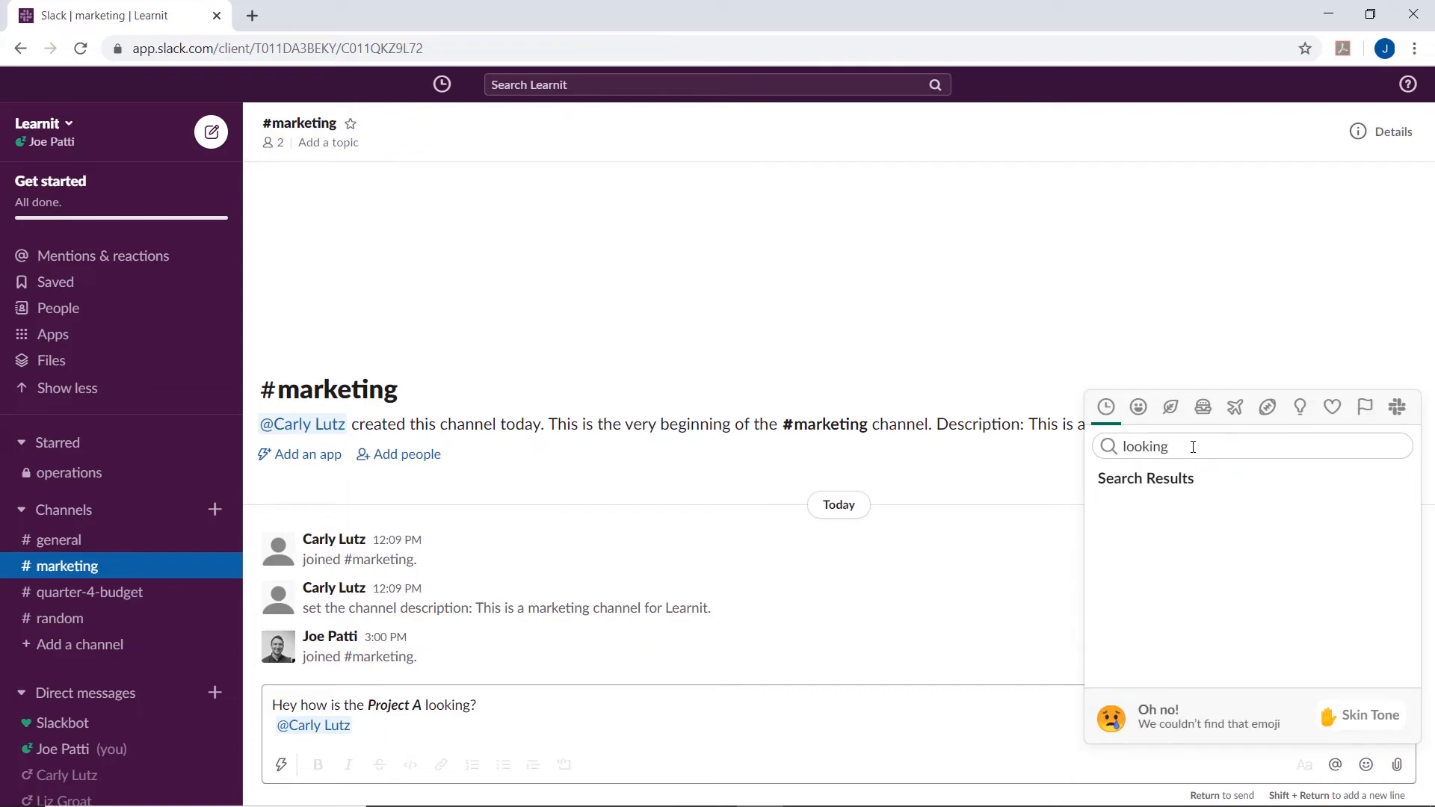
pyautogui.press('BackSpace')
pyautogui.press('BackSpace')
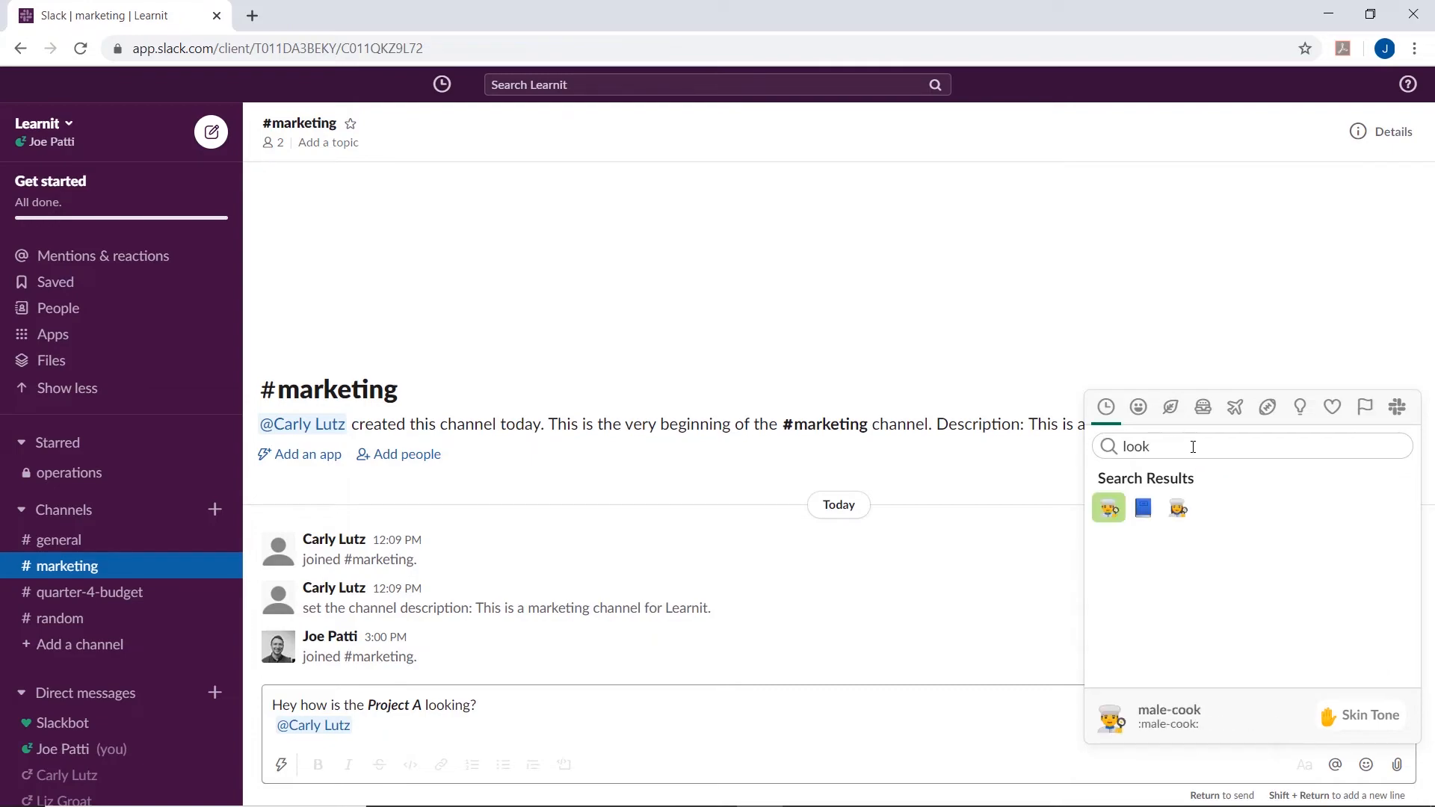
pyautogui.press('BackSpace')
pyautogui.press('BackSpace')
pyautogui.press('BackSpace')
pyautogui.press('BackSpace')
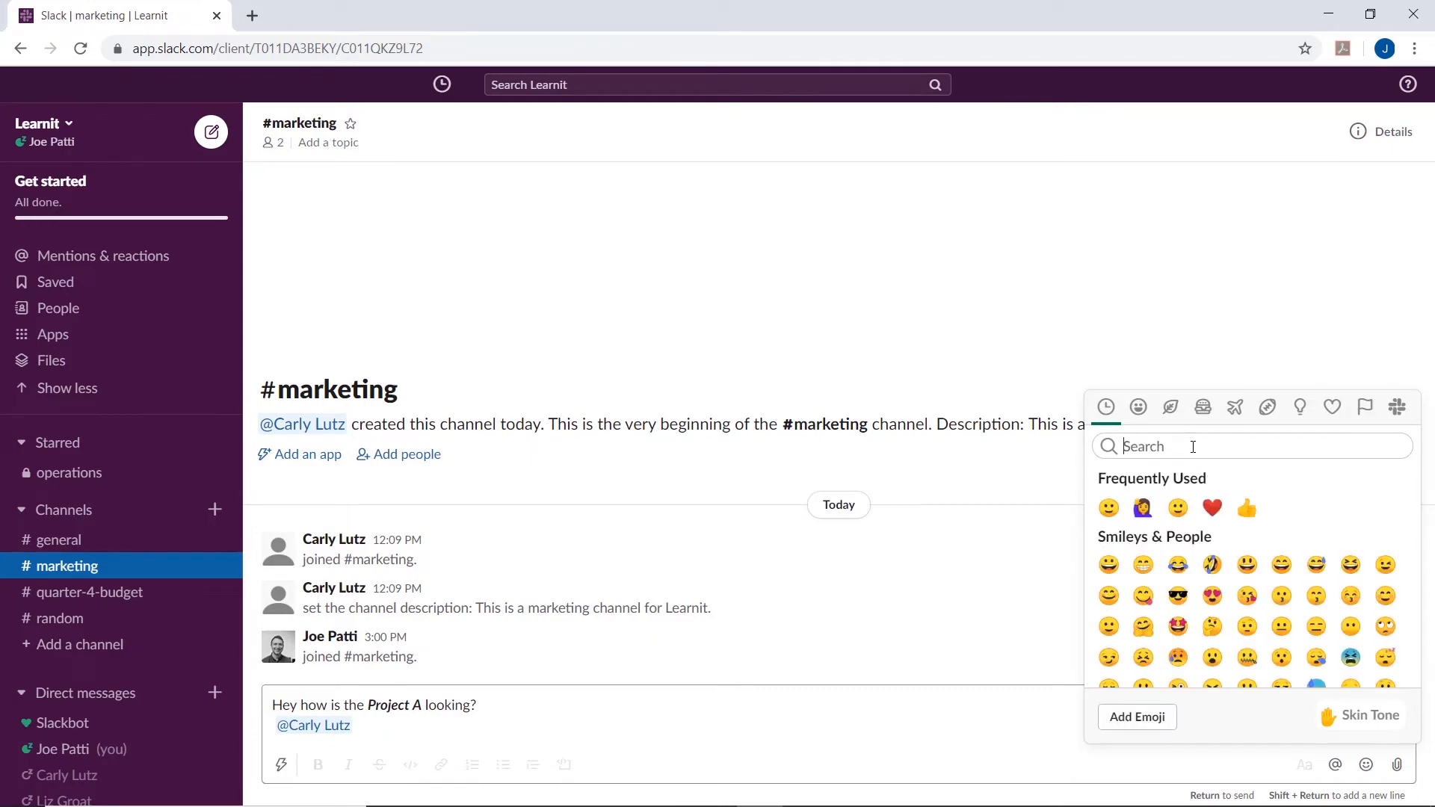
pyautogui.write('sear')
pyautogui.press('BackSpace')
pyautogui.press('BackSpace')
pyautogui.press('BackSpace')
pyautogui.press('BackSpace')
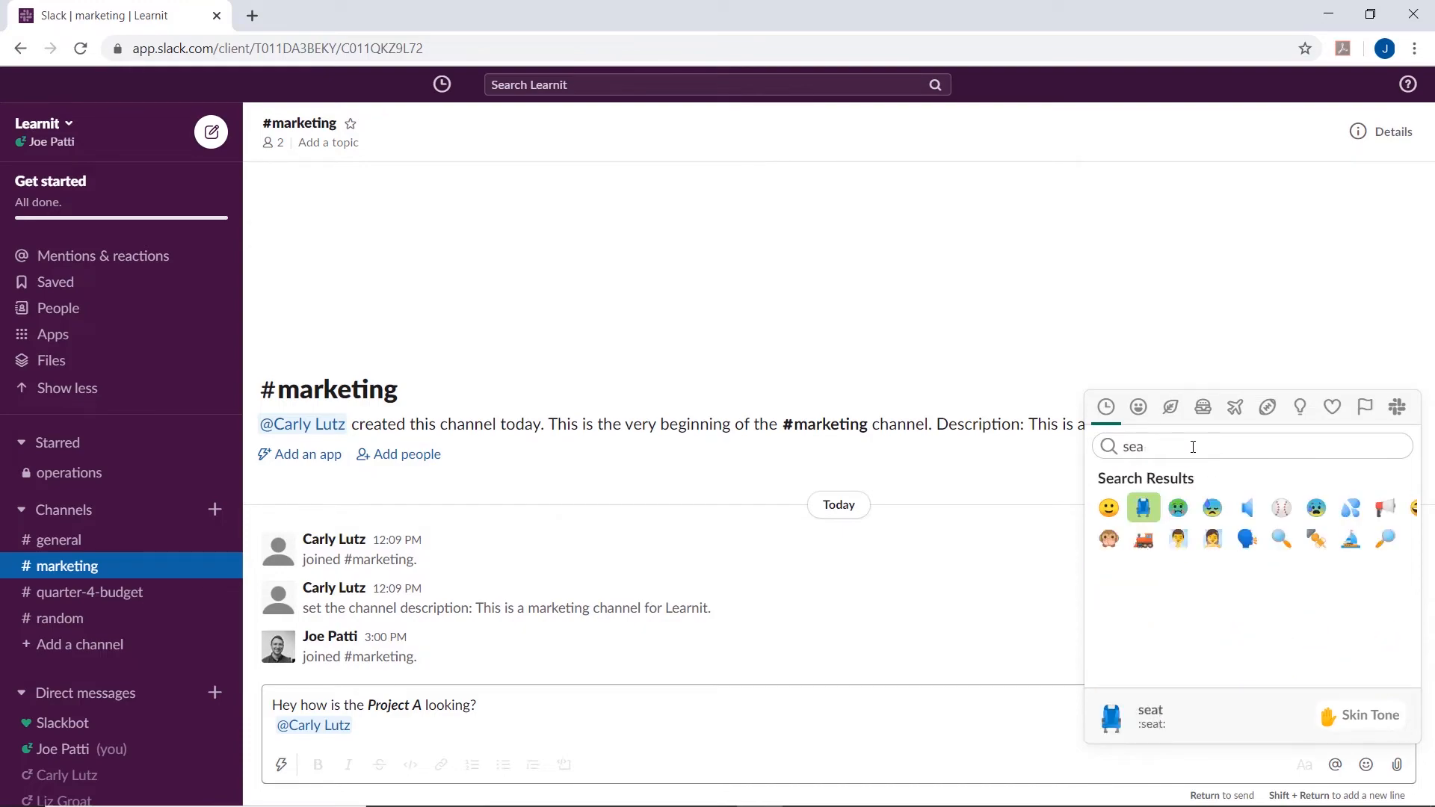
pyautogui.write('loo')
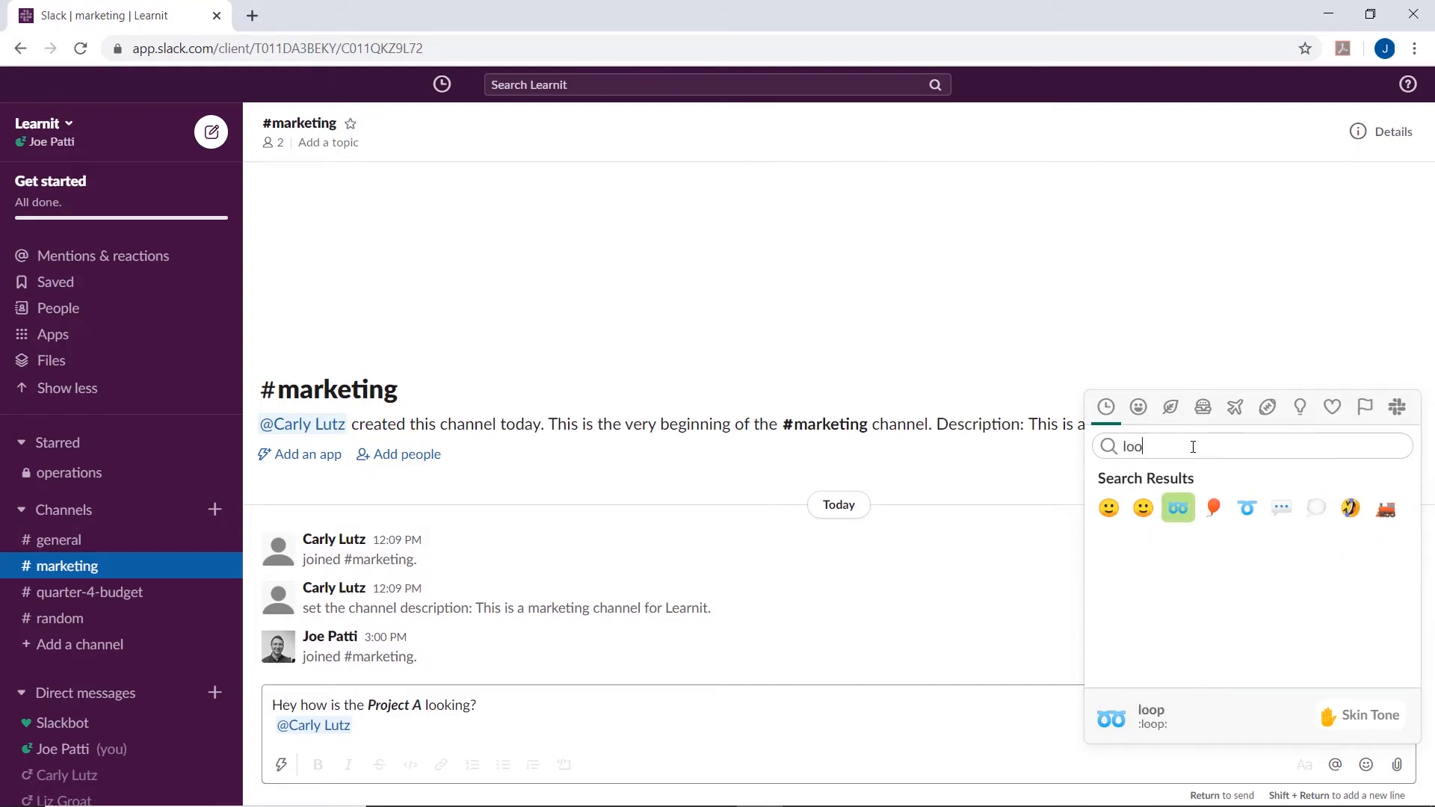
pyautogui.write('k')
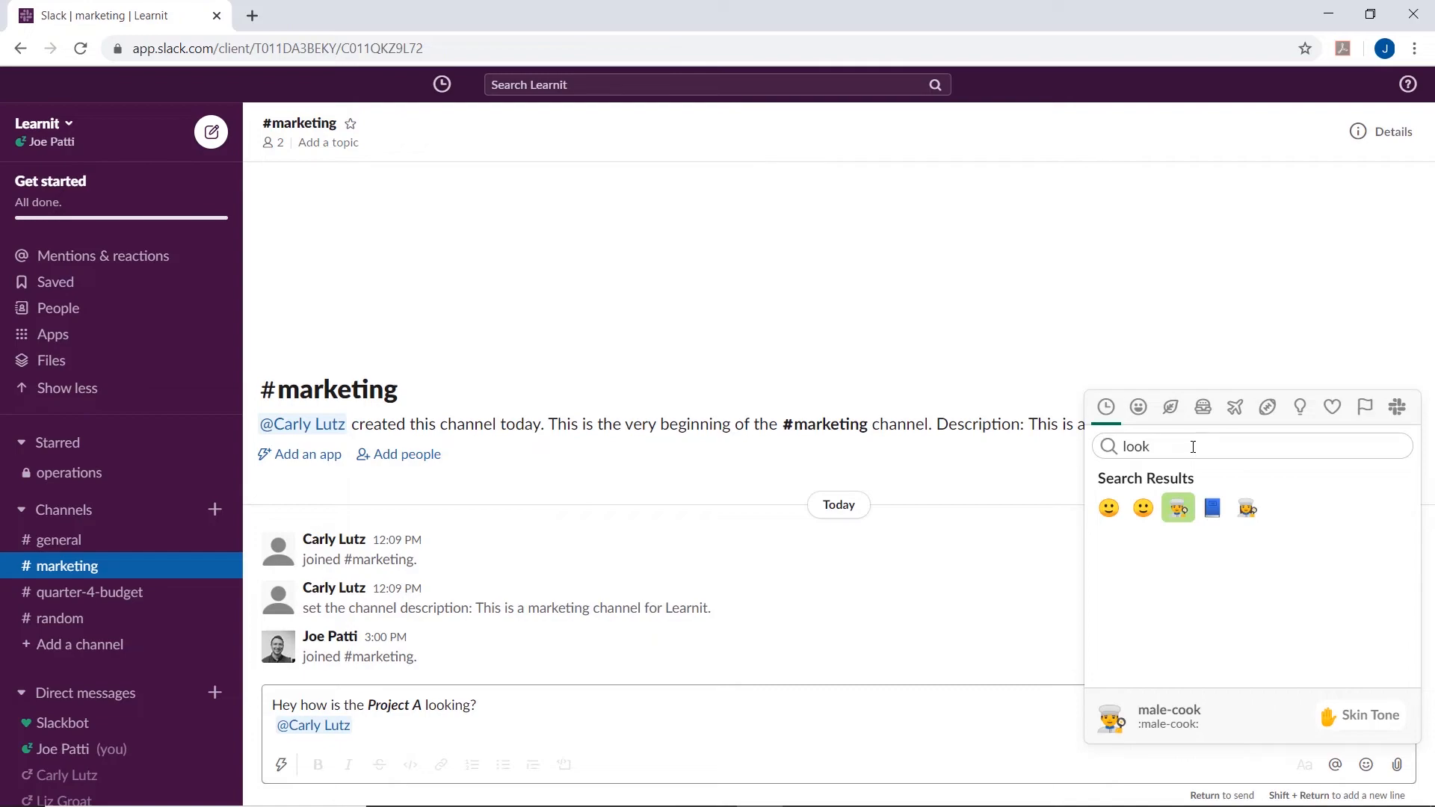
pyautogui.press('BackSpace')
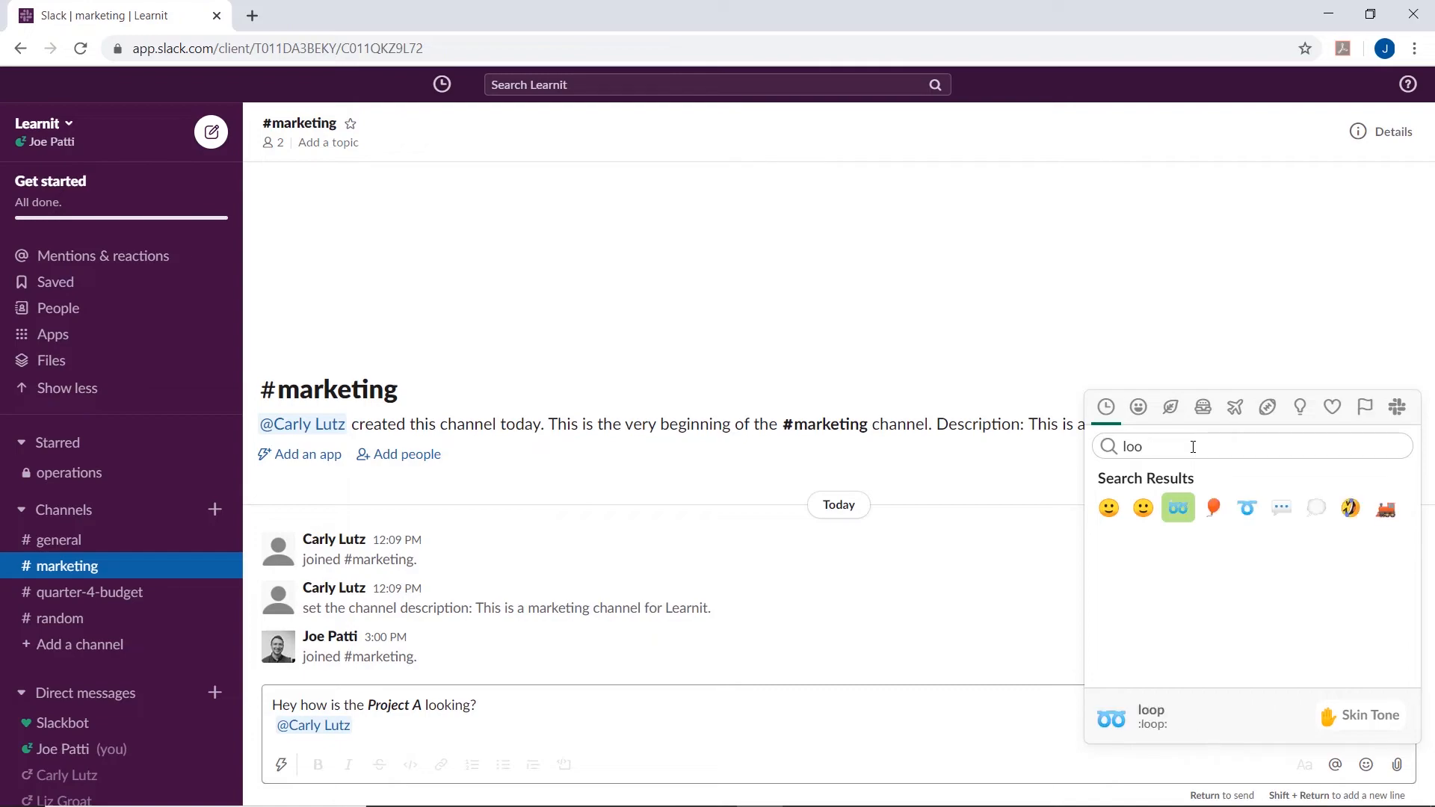
pyautogui.click(1177, 508)
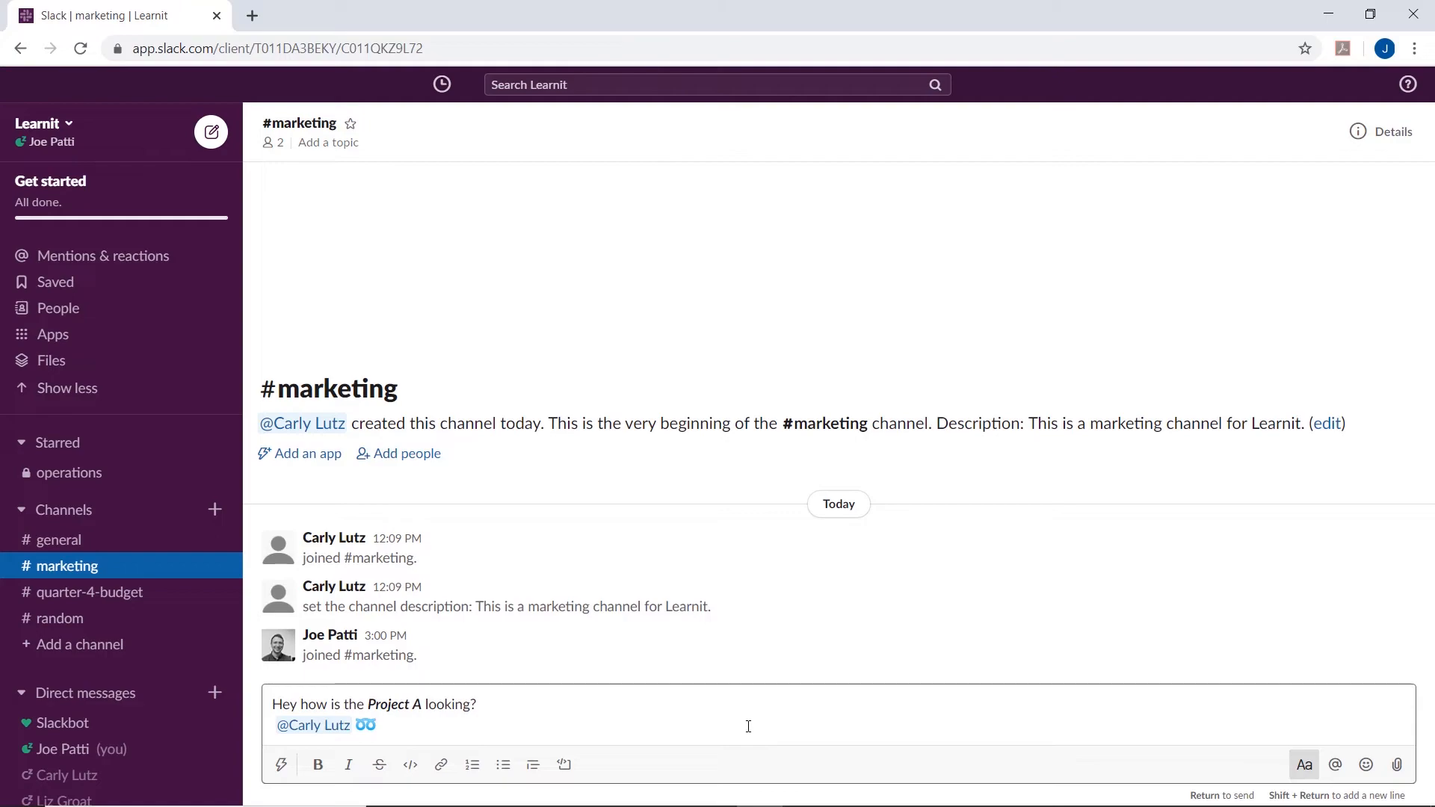
# - Send the Project A message to #marketing and switch to #quarter-4-budget
pyautogui.press('Return')
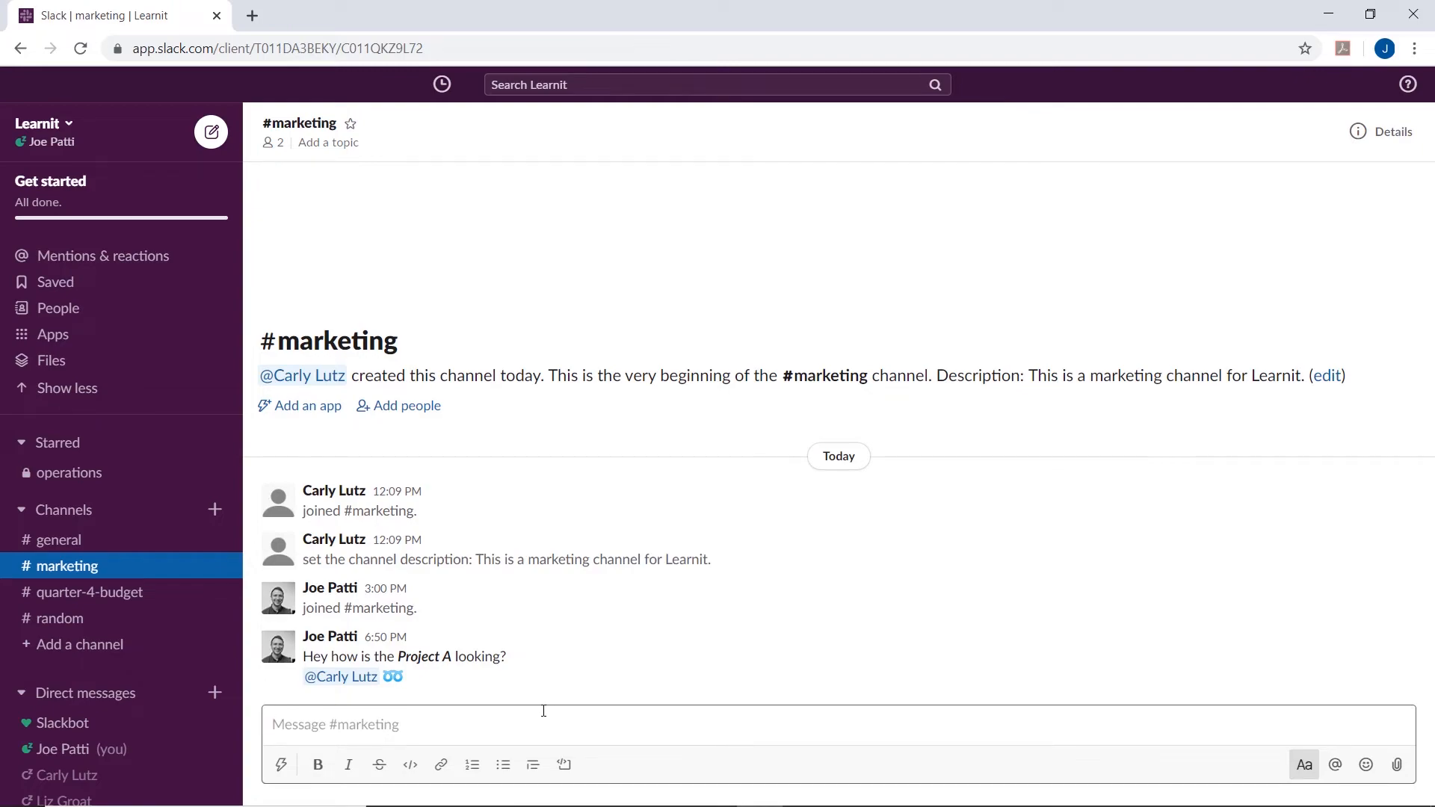
pyautogui.click(57, 595)
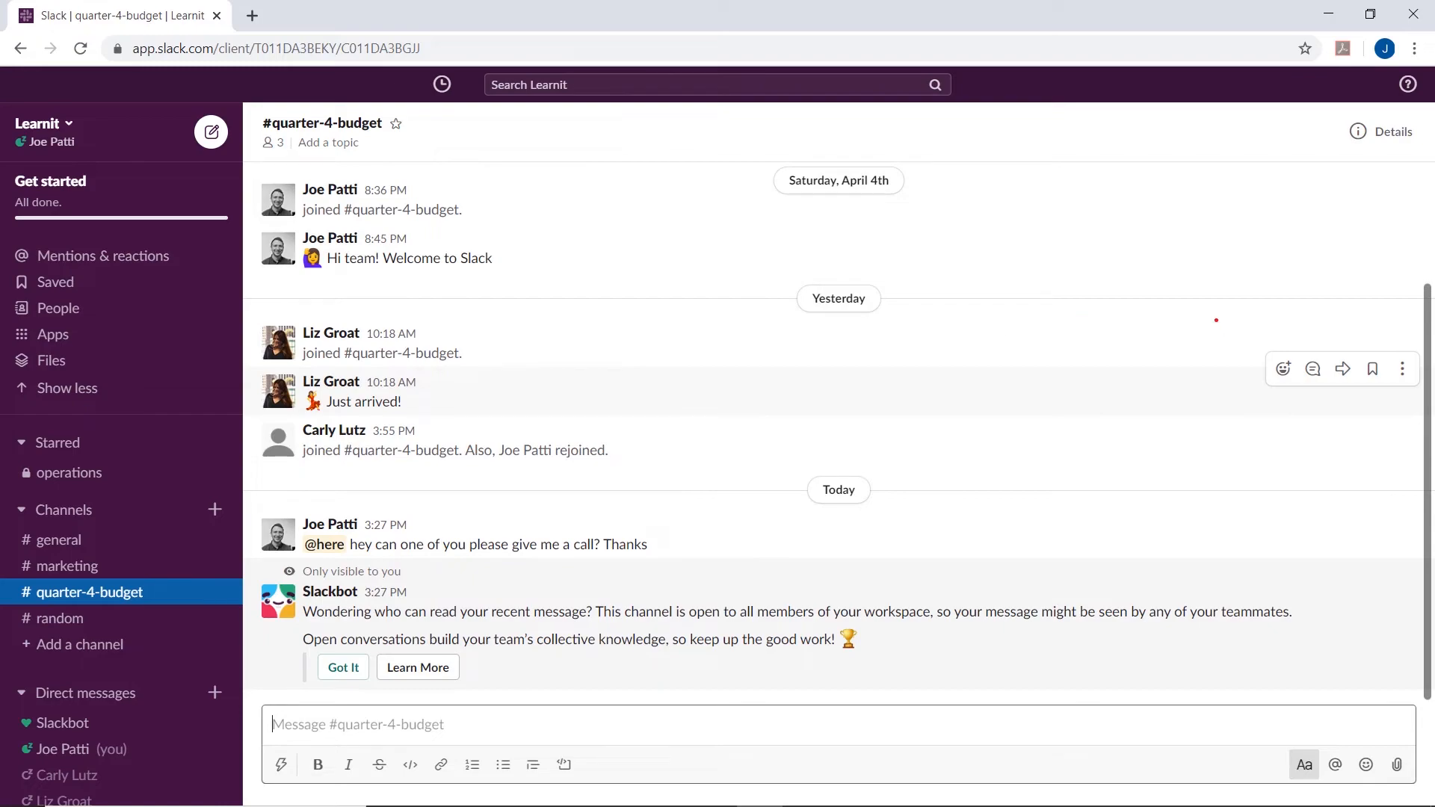
# - Add a grinning emoji reaction to the teammate's 'Just arrived!' message in #quarter-4-budget
pyautogui.moveTo(1216, 320)
pyautogui.mouseDown()
pyautogui.moveTo(1401, 409)
pyautogui.moveTo(1433, 401)
pyautogui.mouseUp()
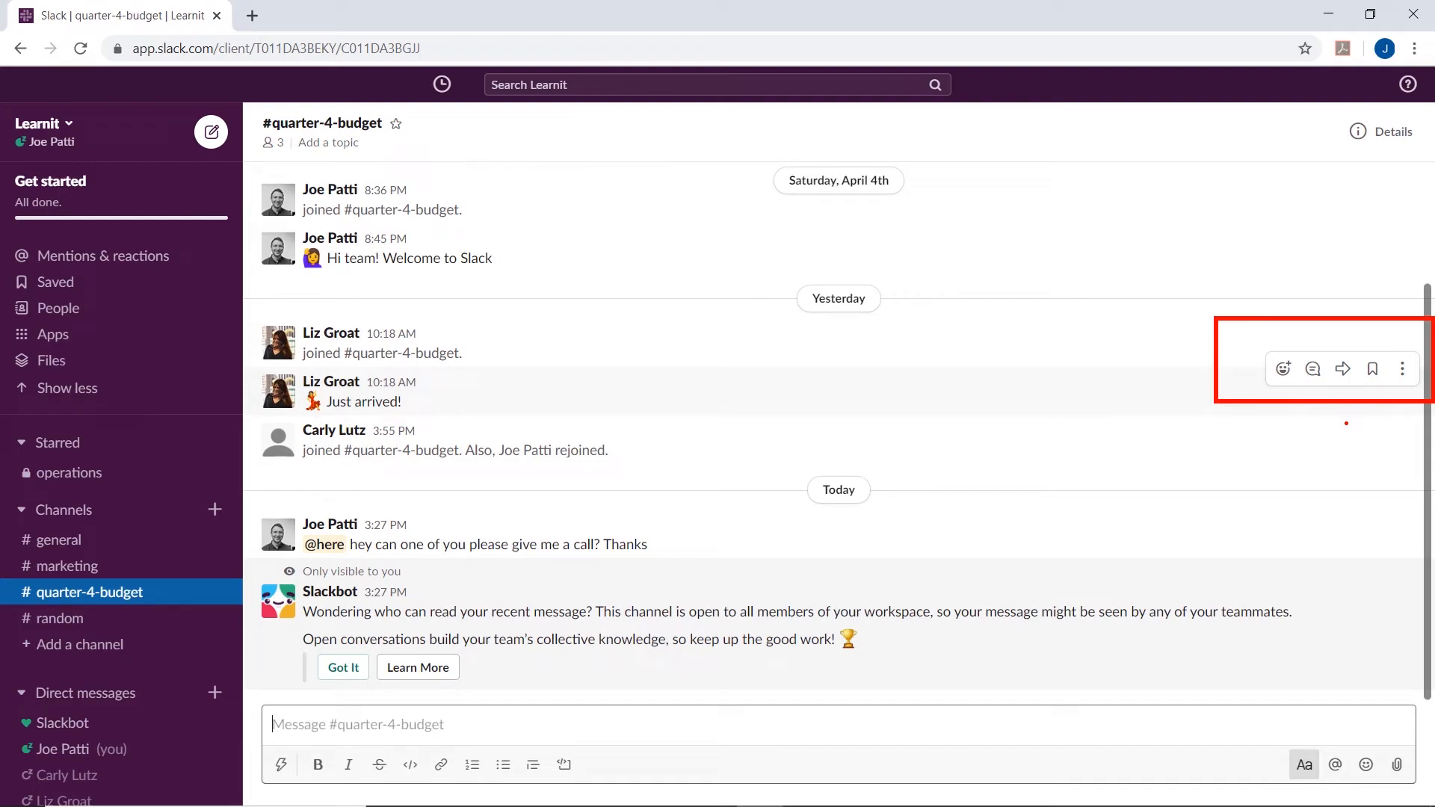
pyautogui.press('Escape')
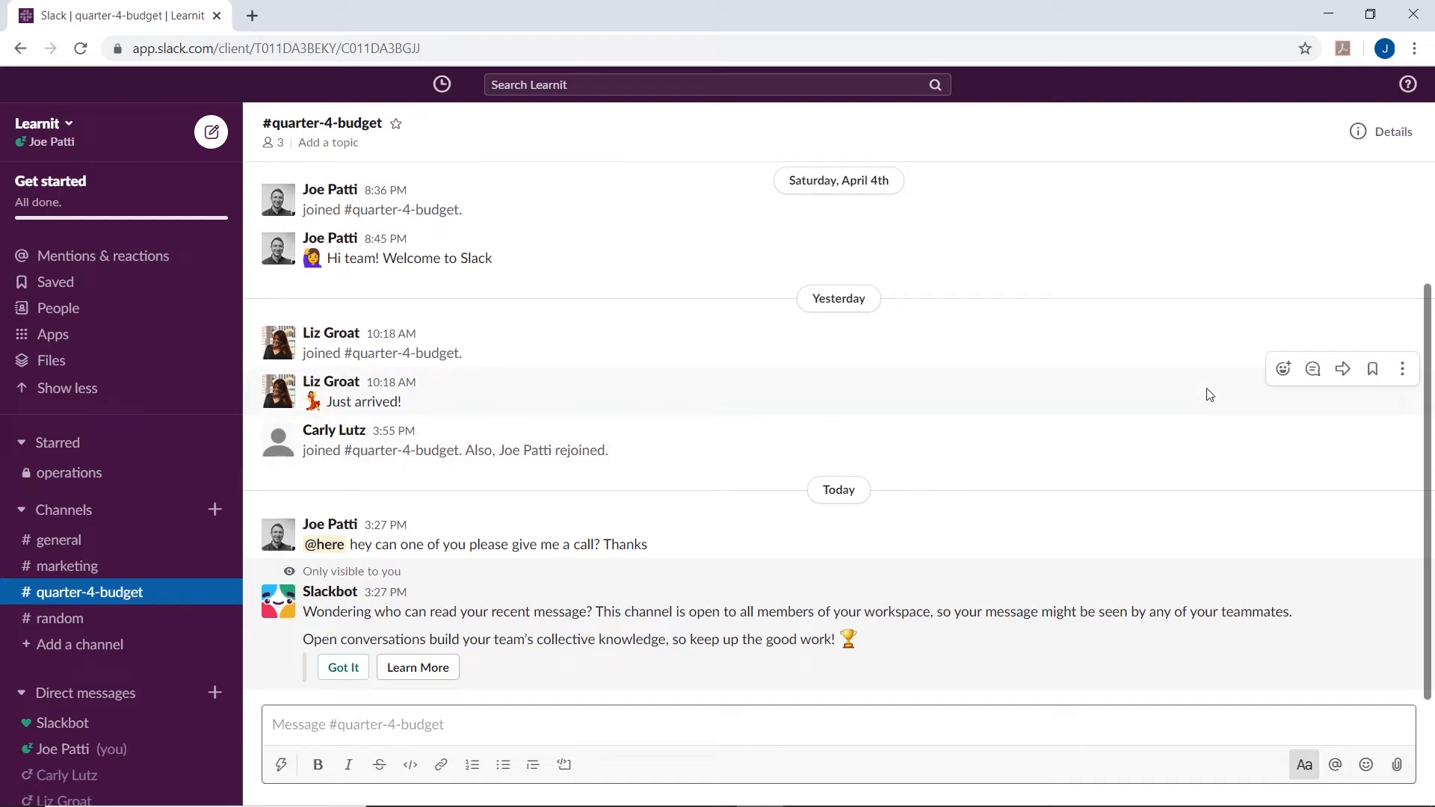
pyautogui.click(1280, 374)
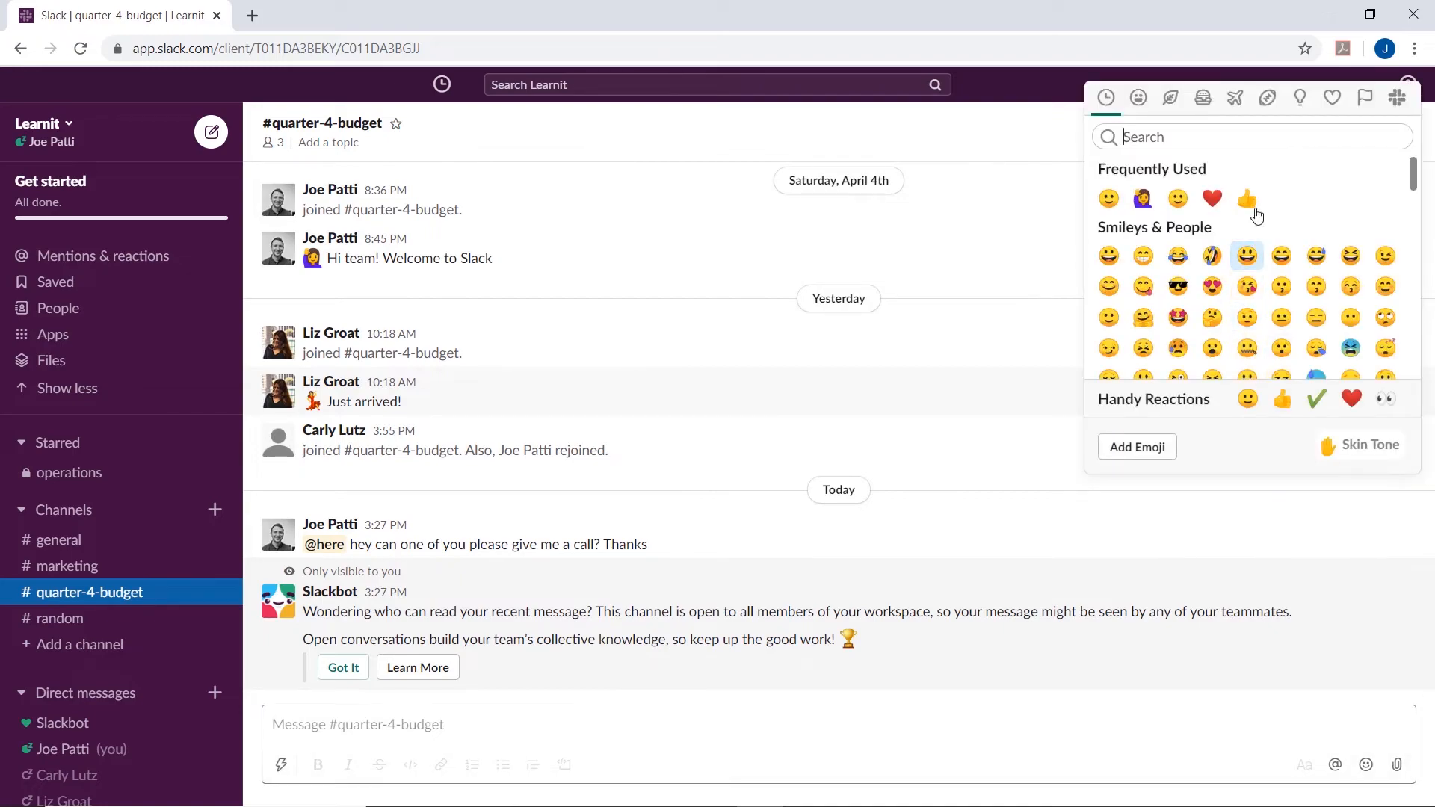
pyautogui.click(1142, 263)
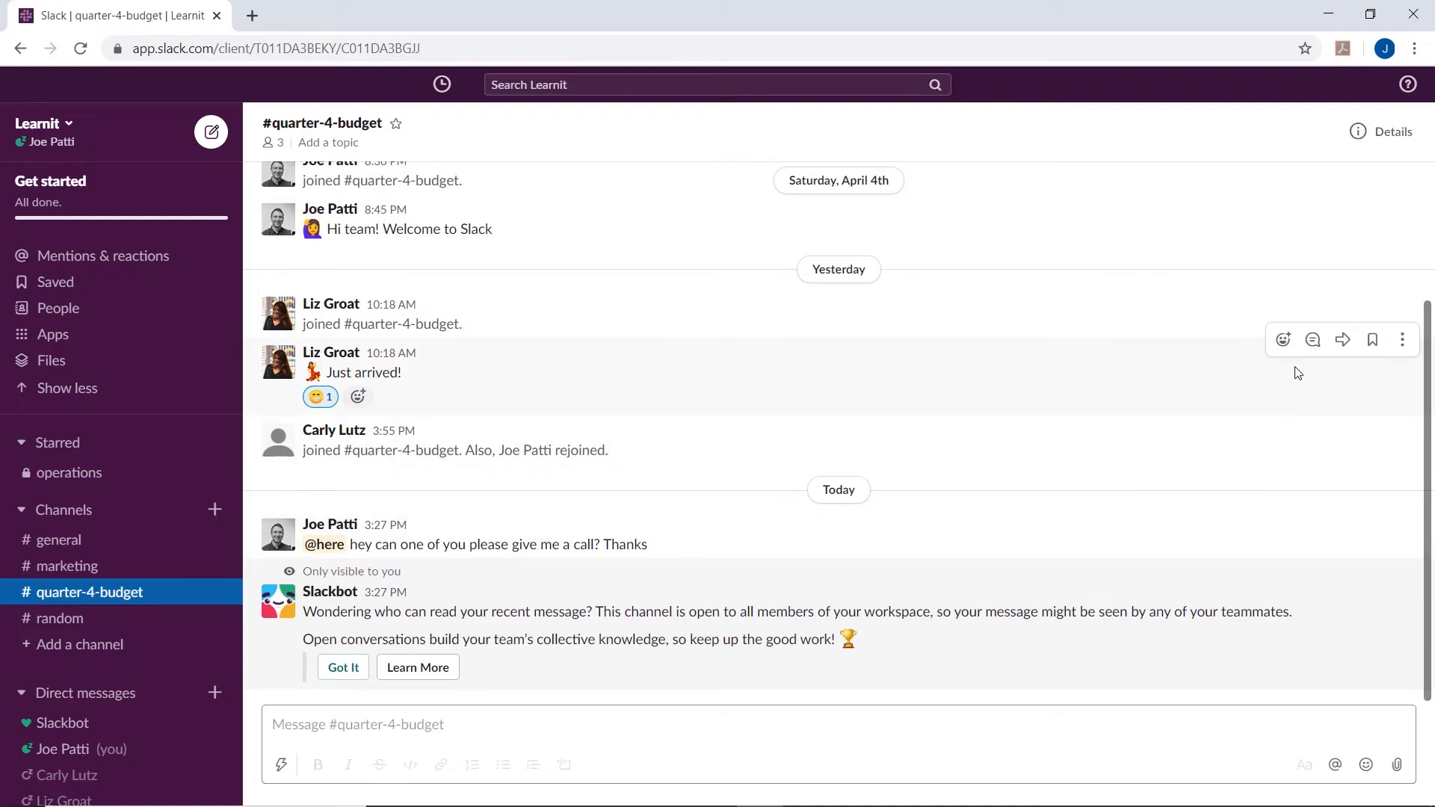
# - Post 'Welcome, glad you can hangout!' as a thread reply to 'Just arrived!'
pyautogui.click(1313, 340)
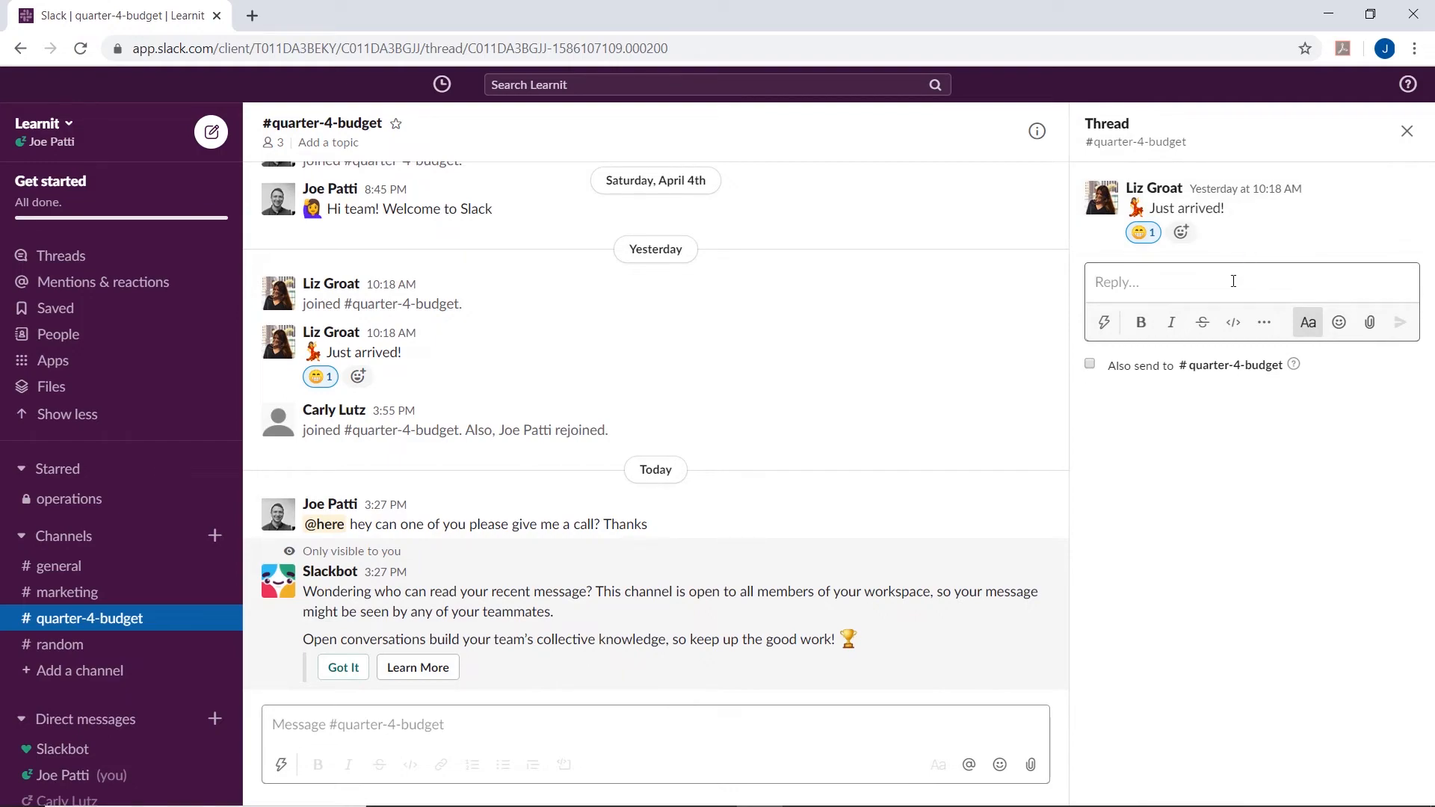
pyautogui.write('Welcome, gla')
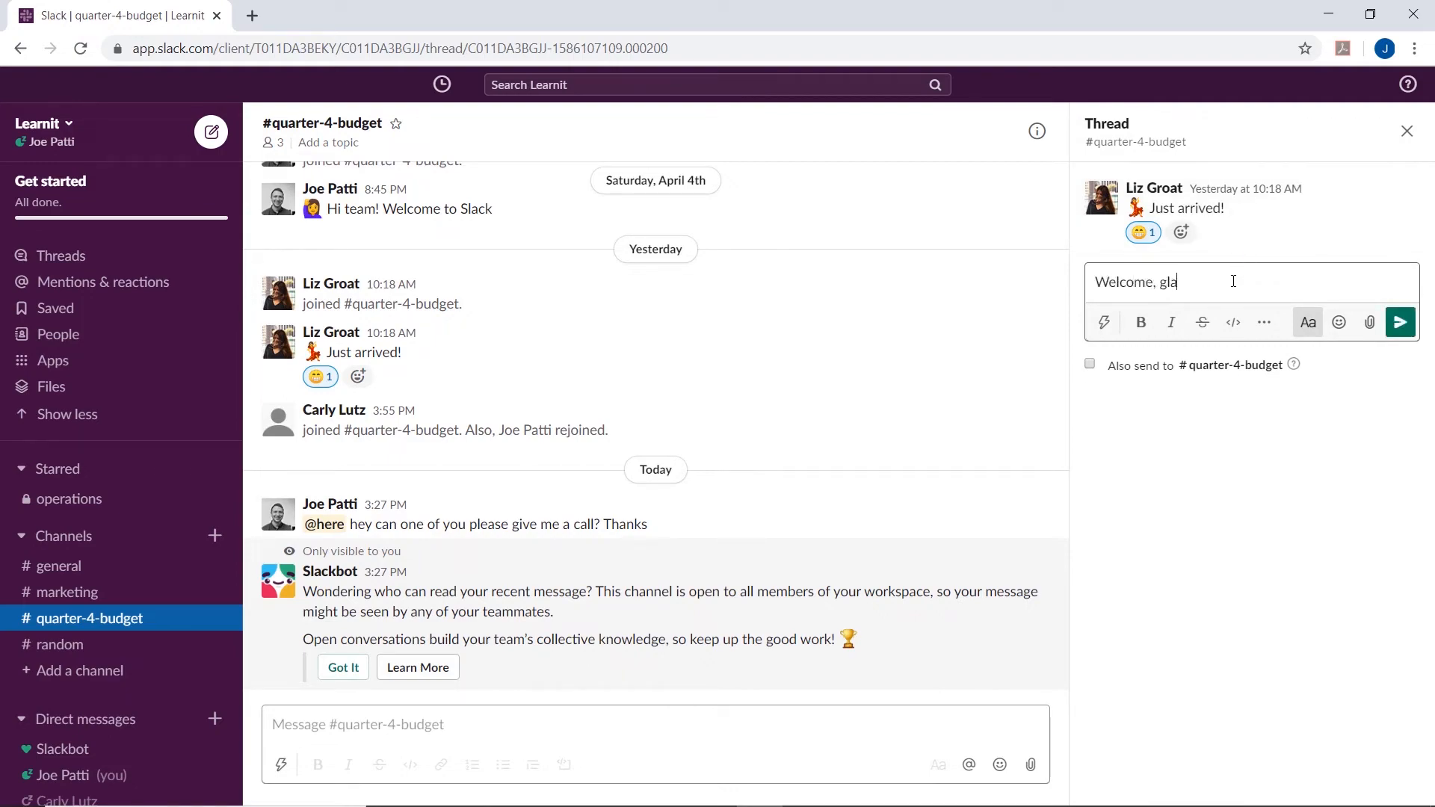
pyautogui.write('d you can hangout!')
pyautogui.click(1401, 323)
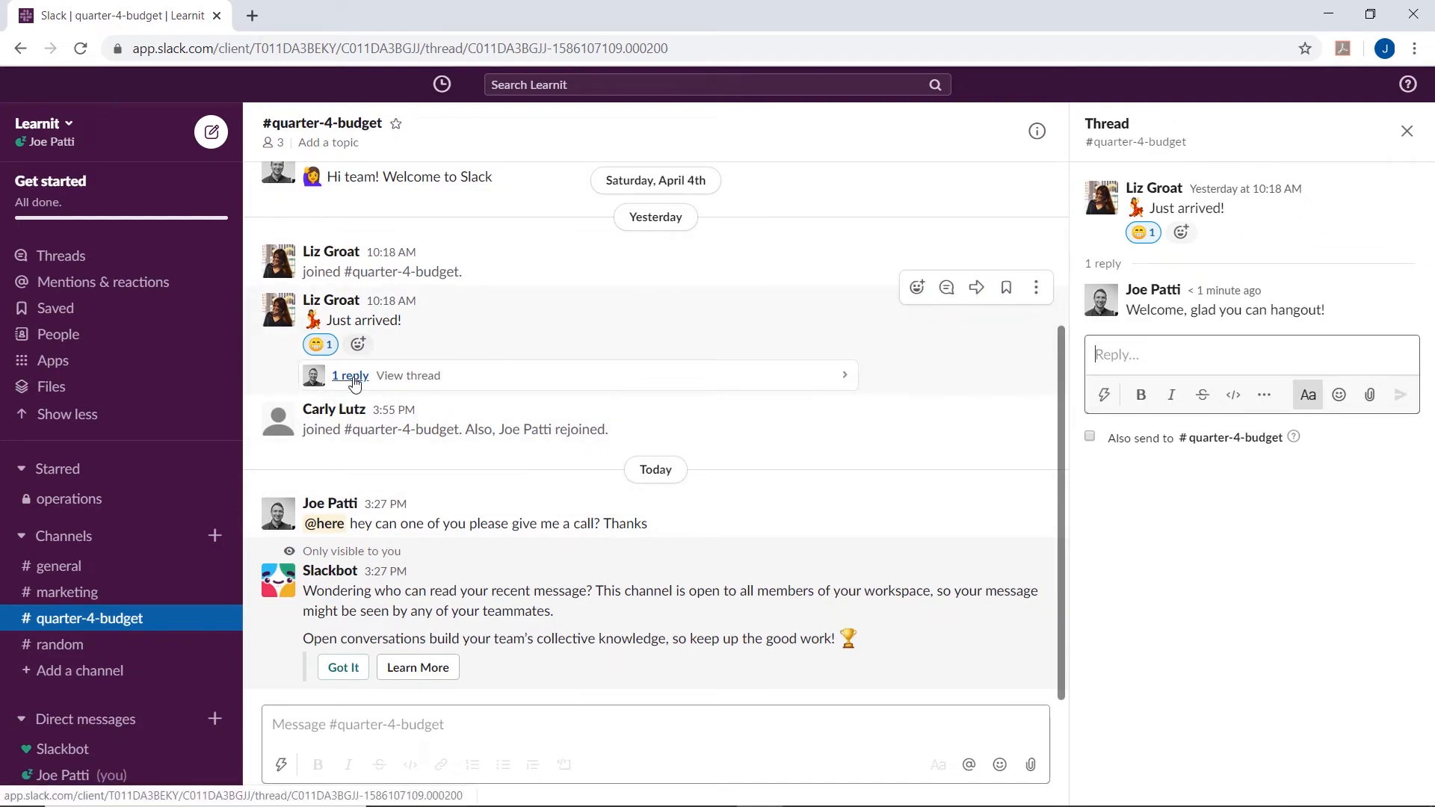
# - Close the thread pane and add the 'Just arrived!' message to saved items
pyautogui.click(1407, 135)
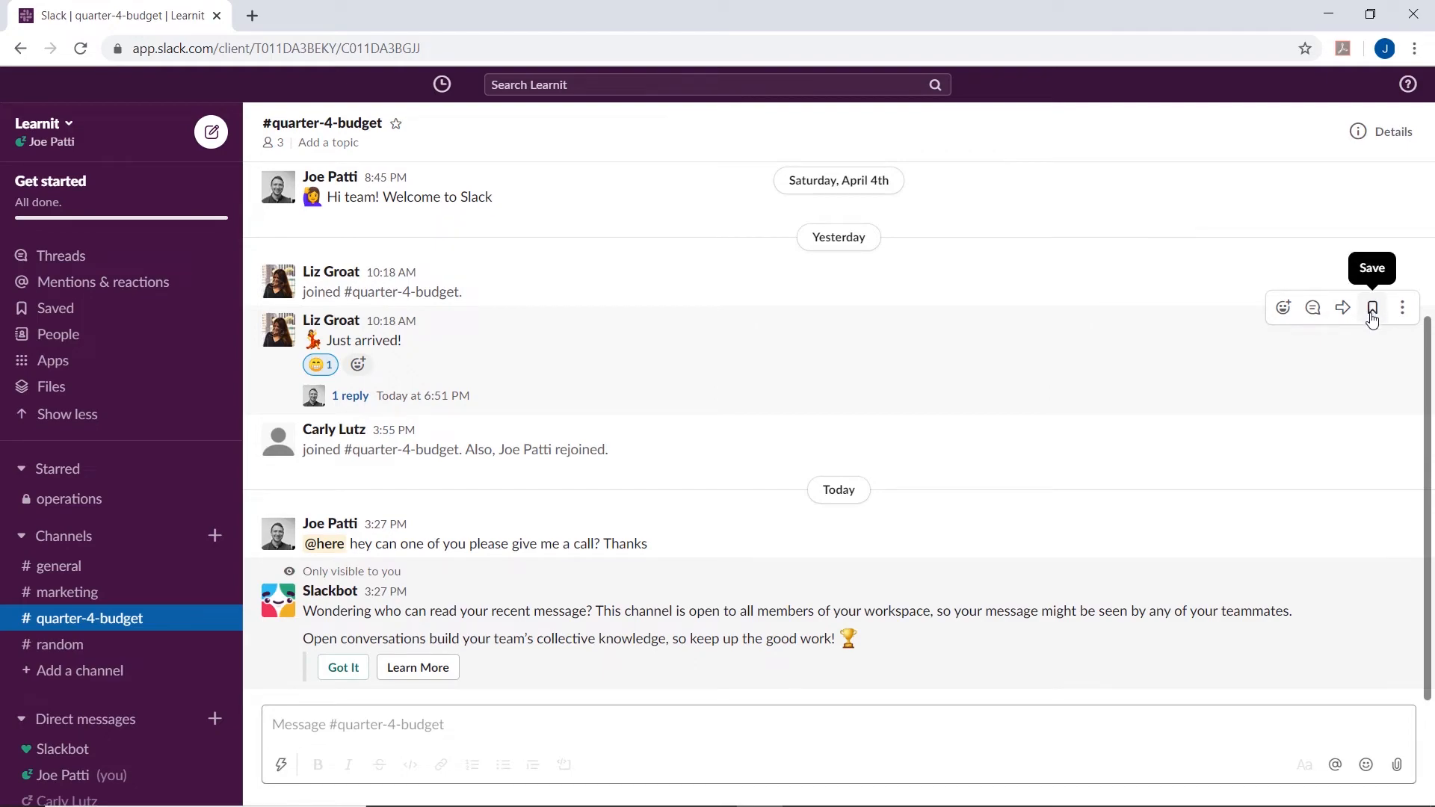
pyautogui.click(1372, 312)
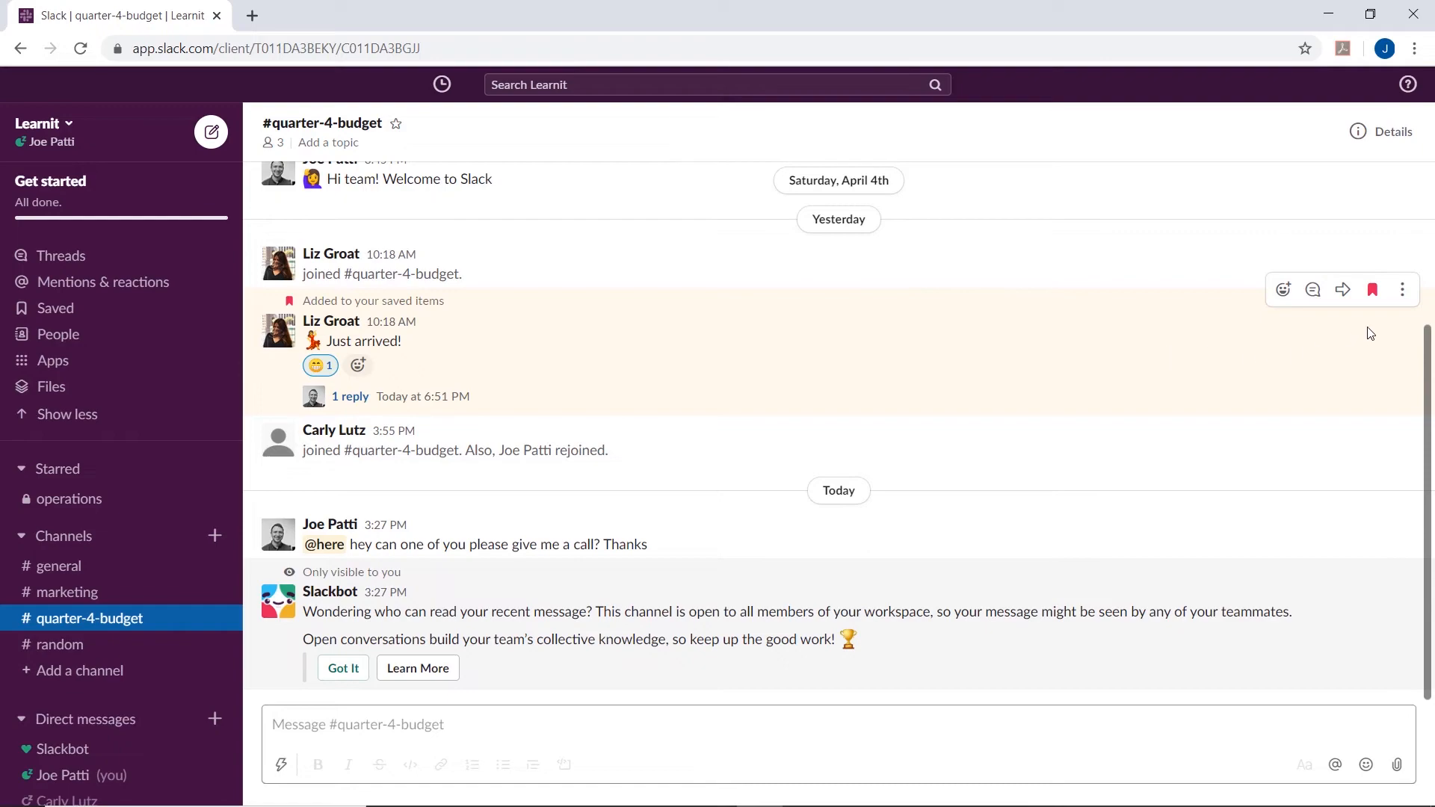
pyautogui.click(1402, 290)
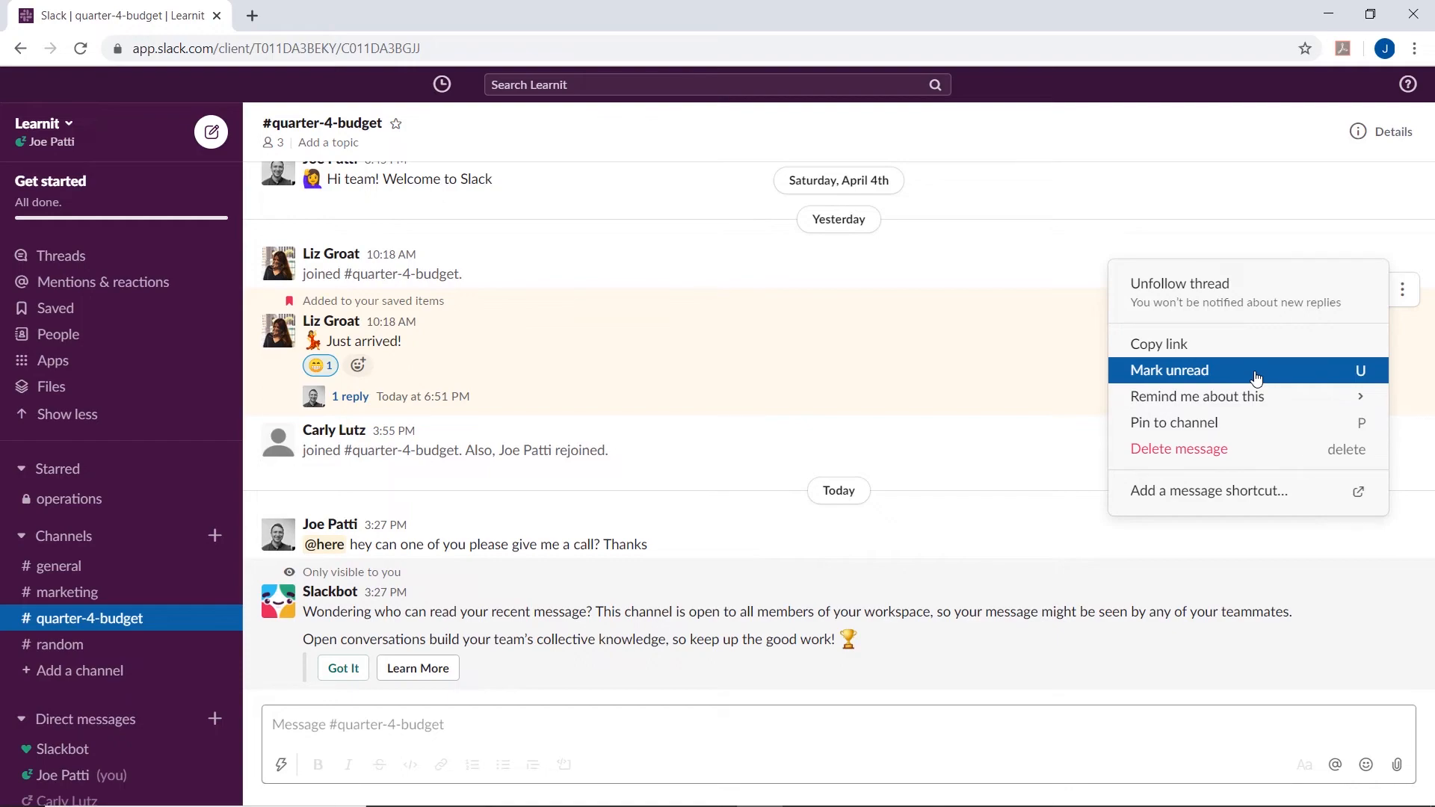
pyautogui.moveTo(1283, 400)
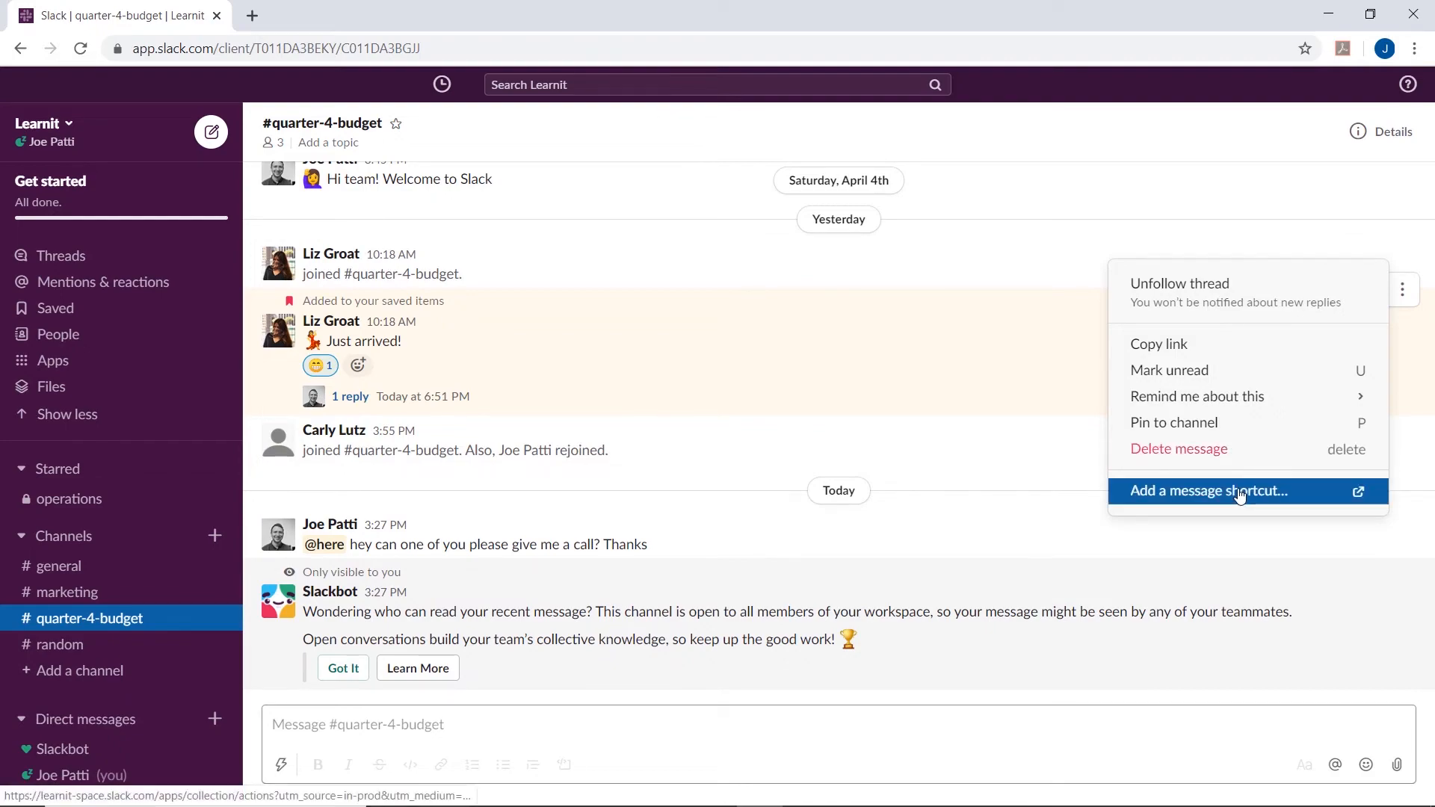
# - Pin the 'Just arrived!' message to #quarter-4-budget from its More actions menu
pyautogui.click(1229, 432)
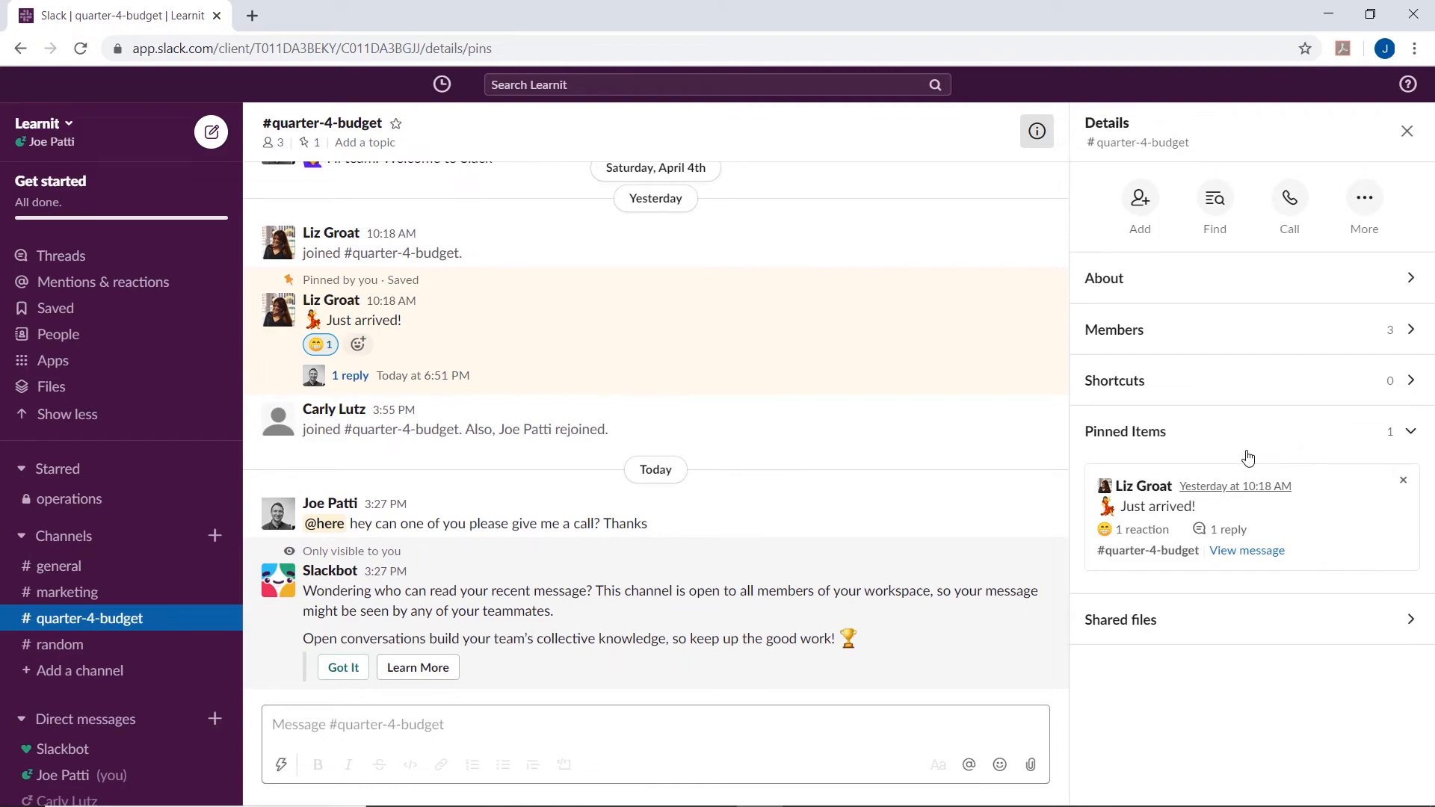
# - Close the channel Details panel and scroll the sidebar down to Direct messages
pyautogui.click(1407, 133)
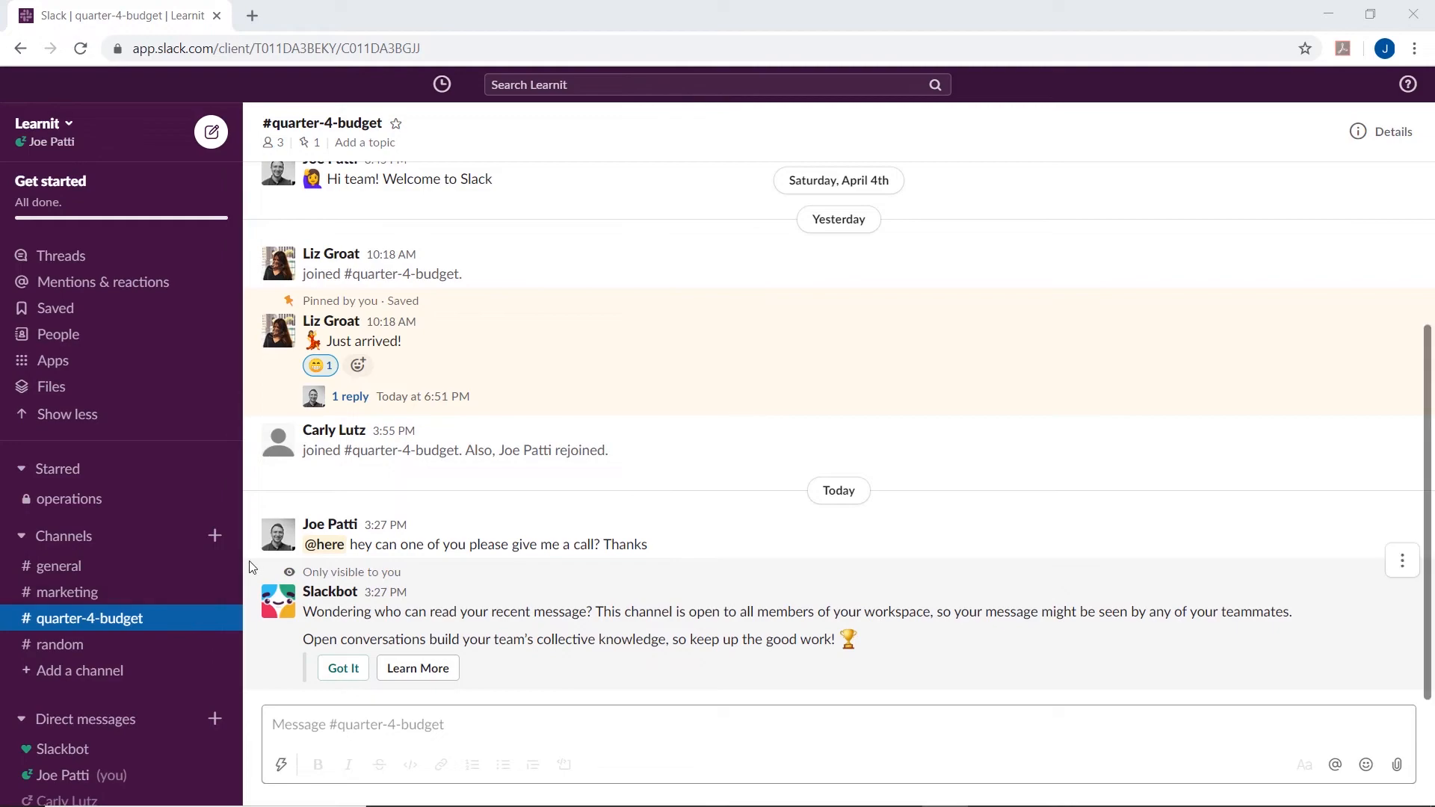
pyautogui.moveTo(235, 553); pyautogui.dragTo(231, 692)
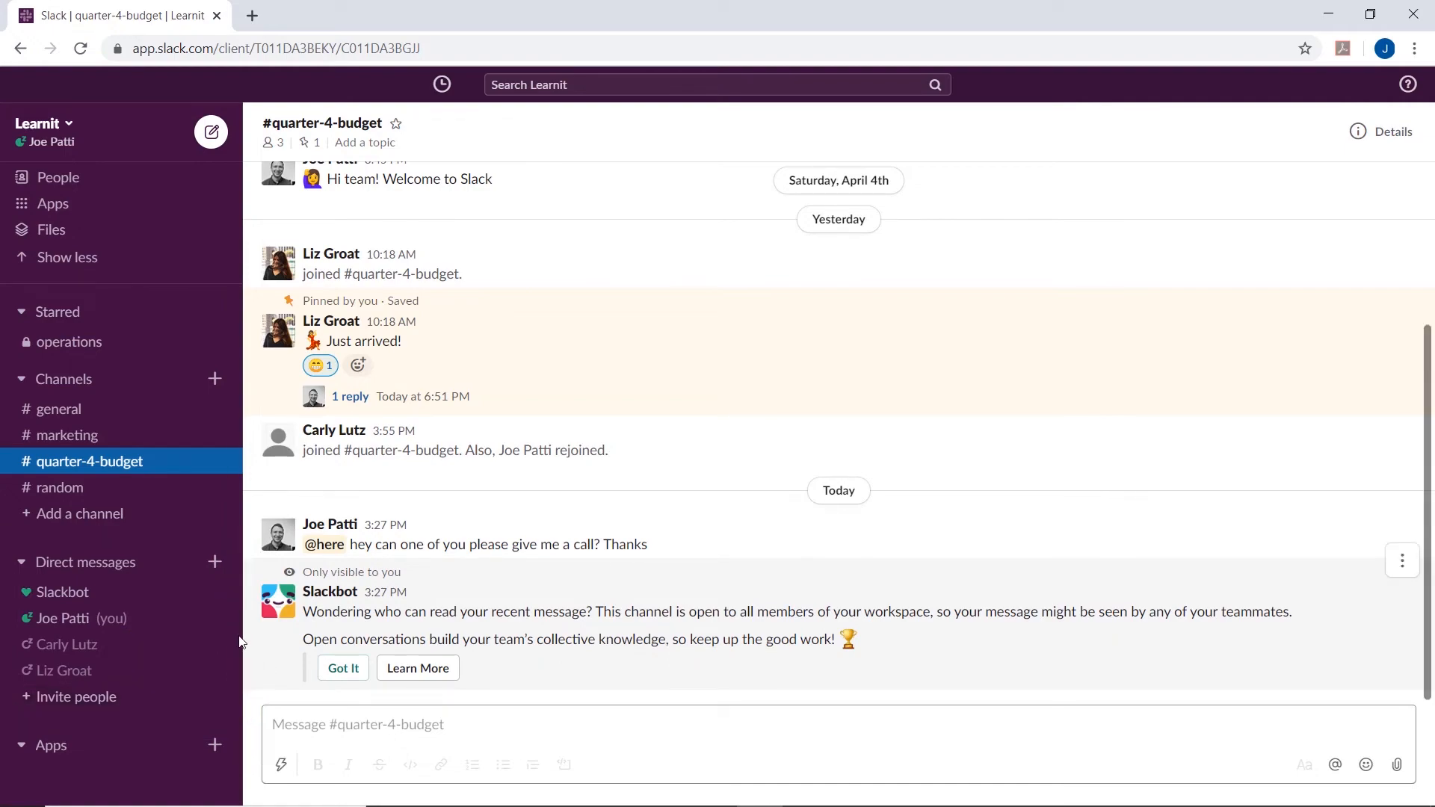
# - Start a new direct message with the teammate found by searching their name
pyautogui.click(217, 566)
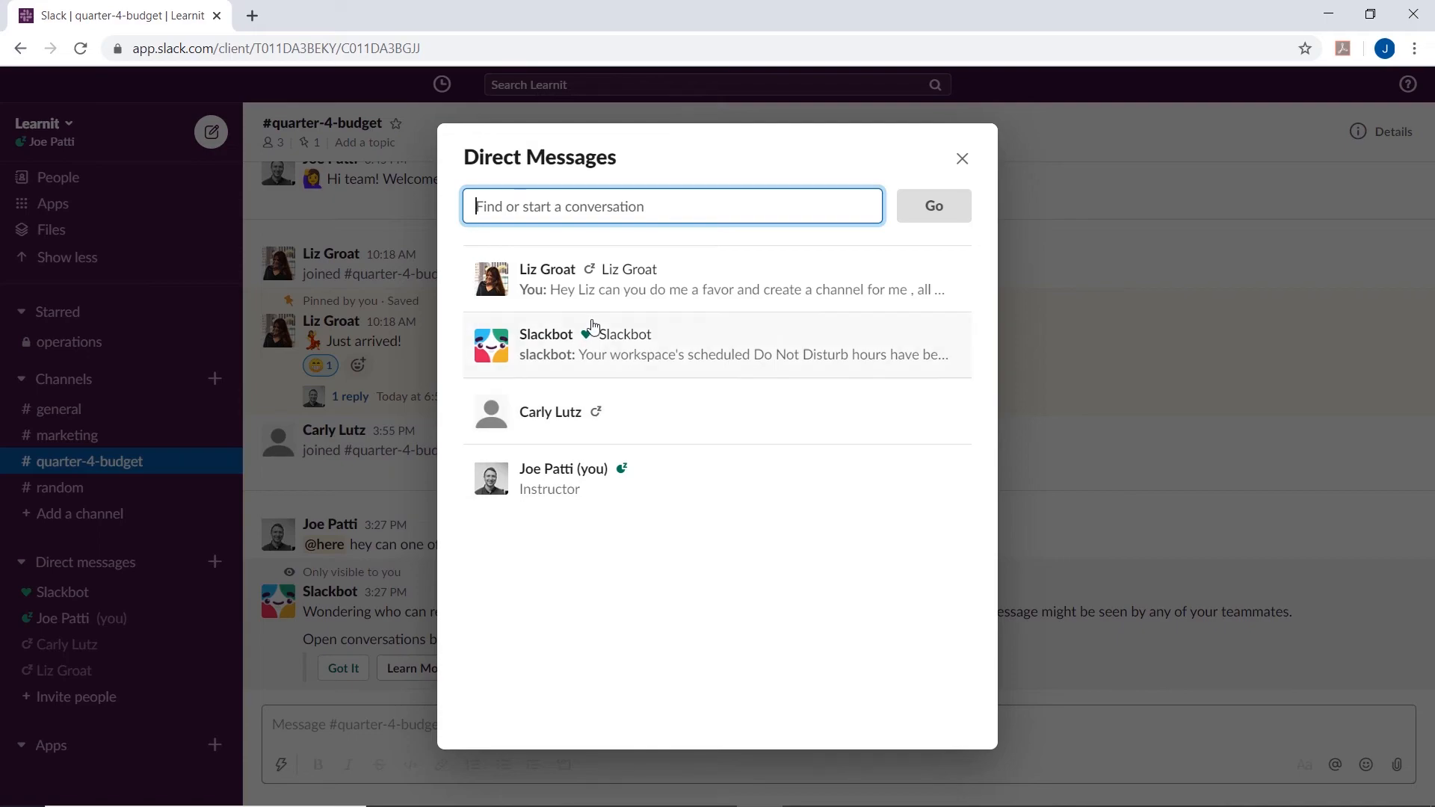
pyautogui.write('car')
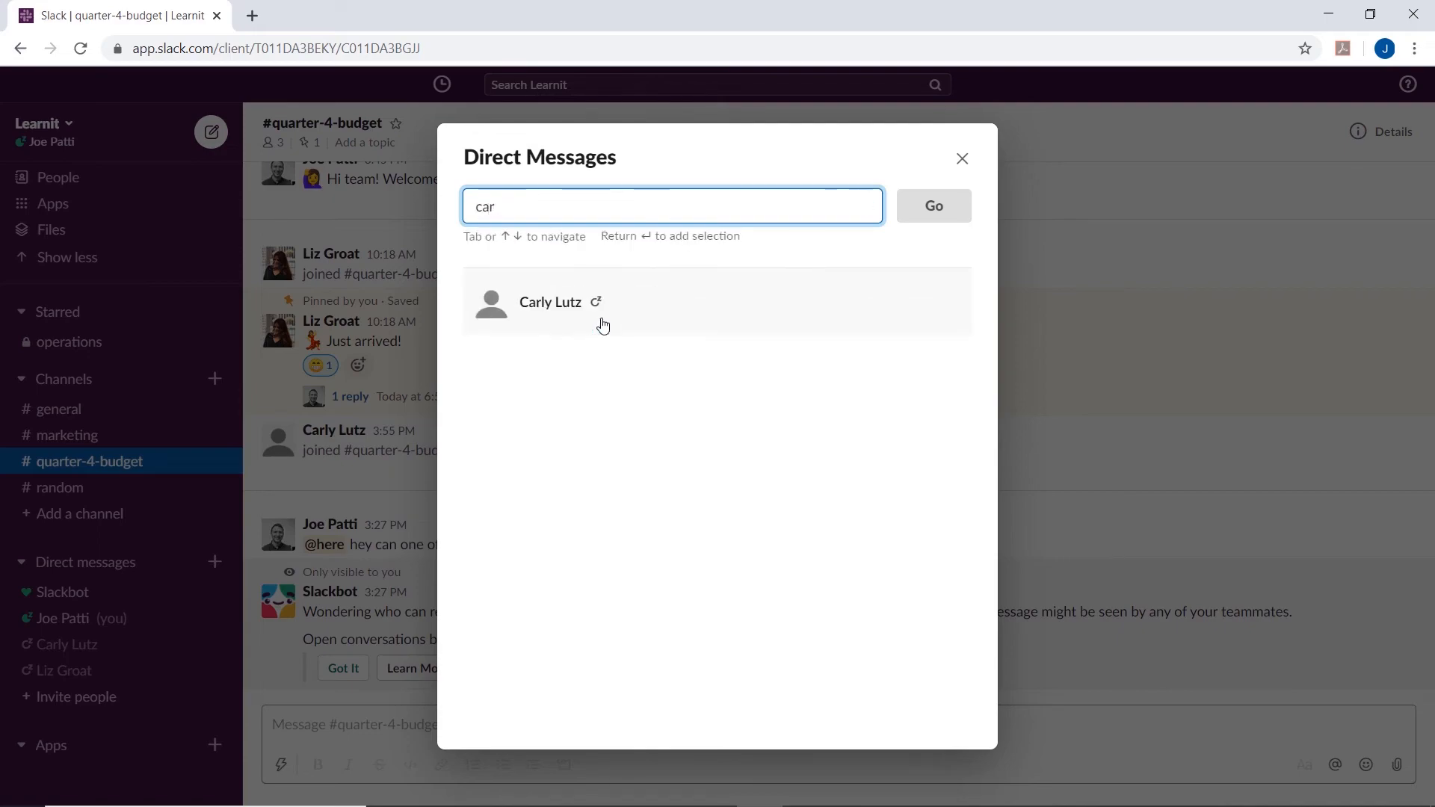
pyautogui.click(660, 302)
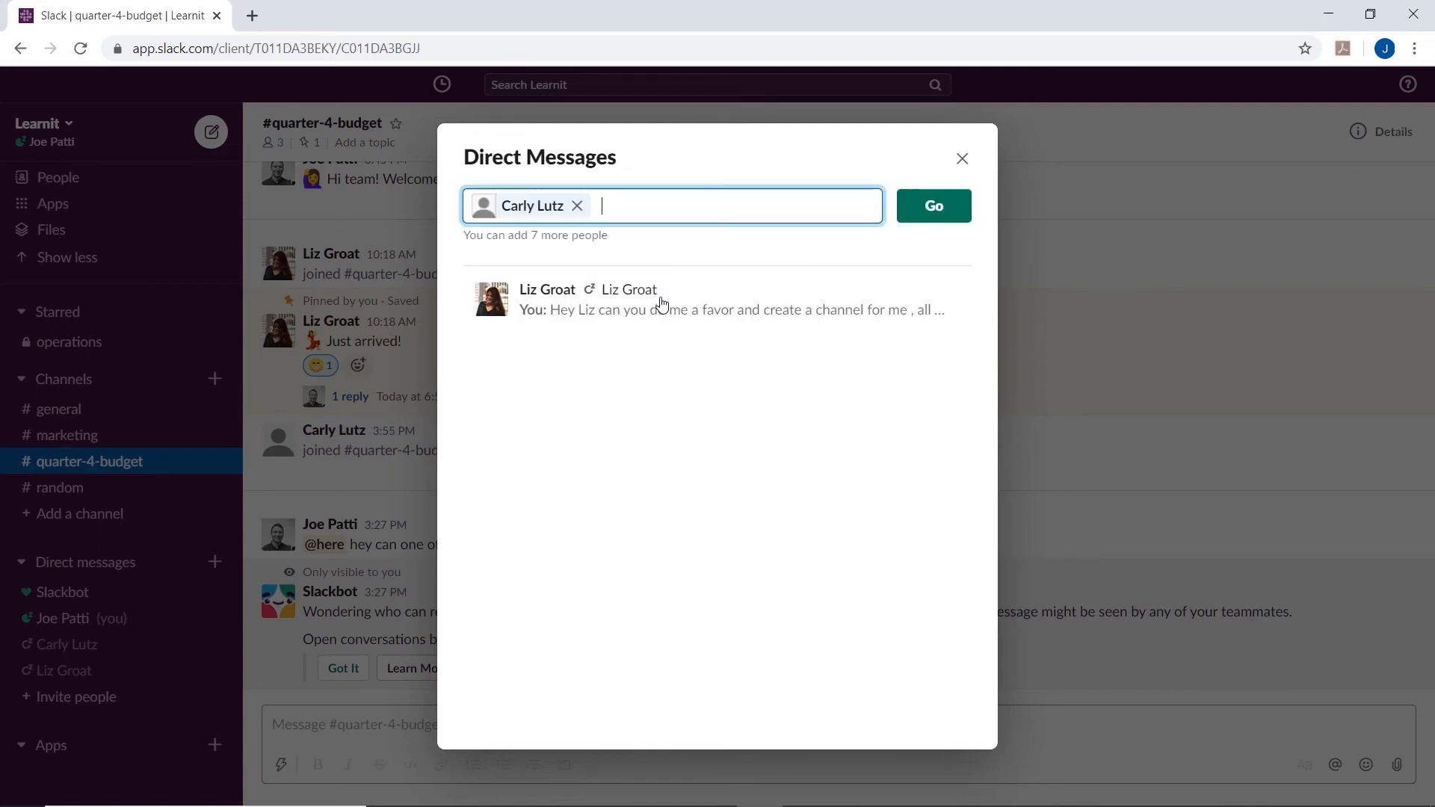
pyautogui.click(947, 210)
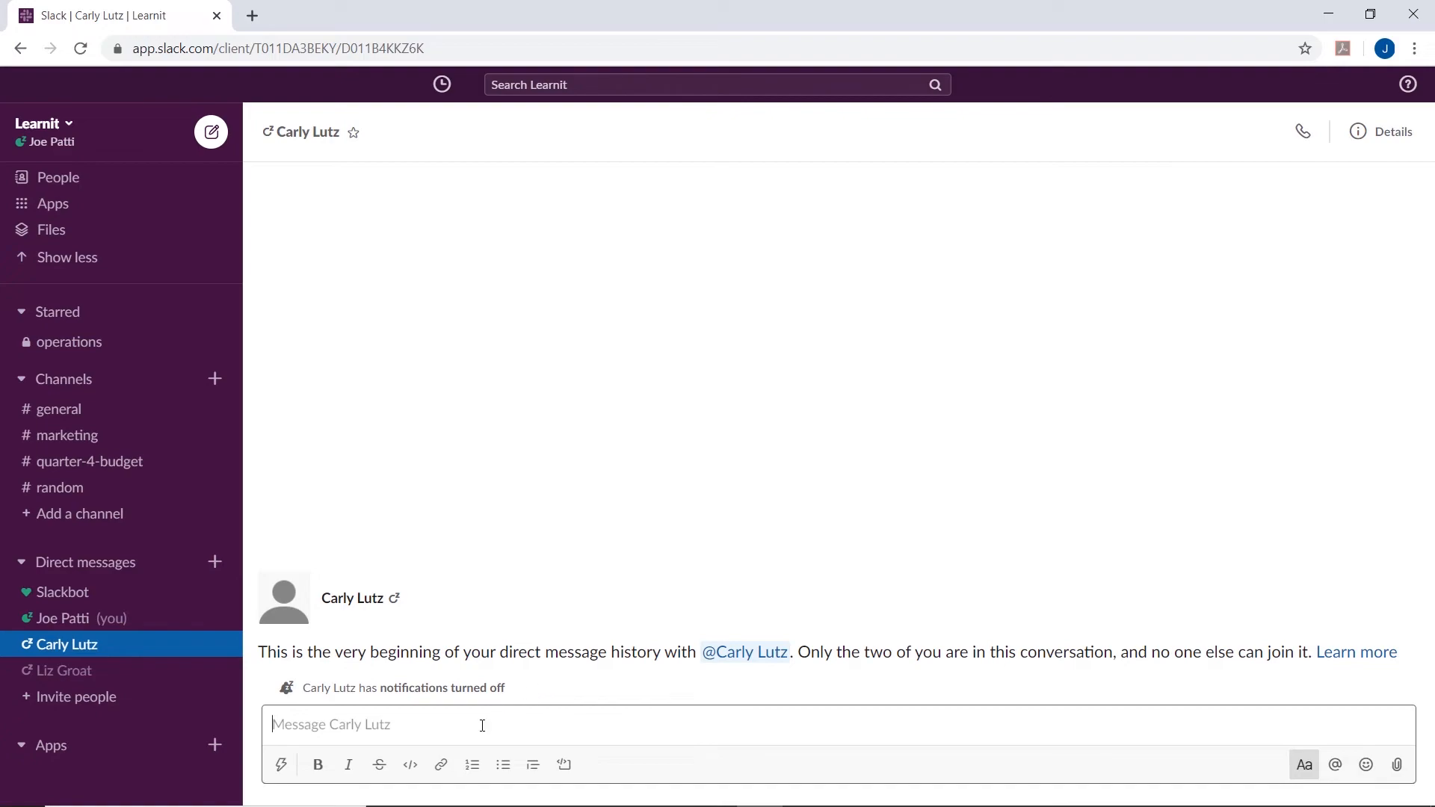
# - Send the teammate a greeting asking 'can I give you a call tomorrow using slack? Thanks'
pyautogui.write('Hey')
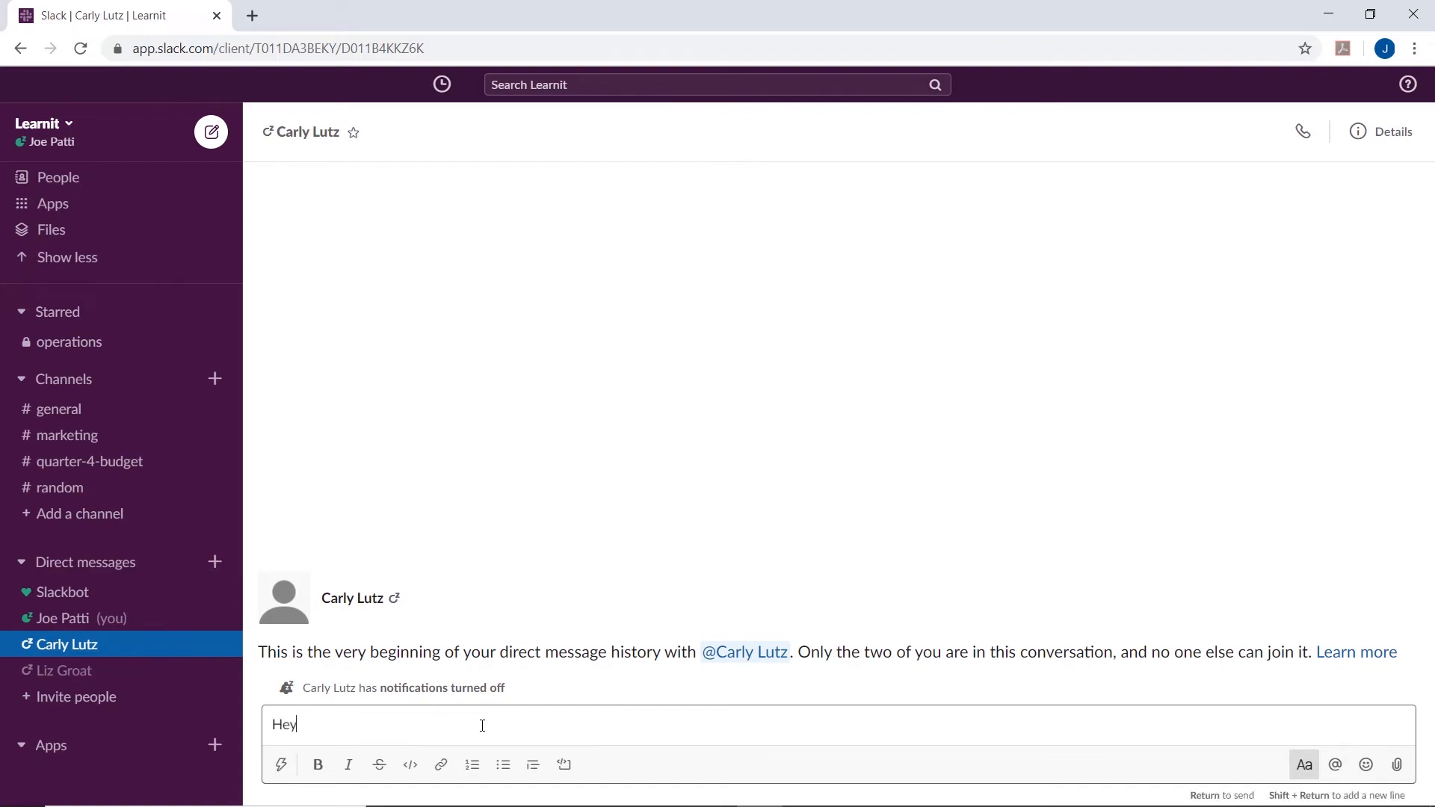
pyautogui.write(' Carly , can i')
pyautogui.press('BackSpace')
pyautogui.press('BackSpace')
pyautogui.write('I give you a call tomorrow usi')
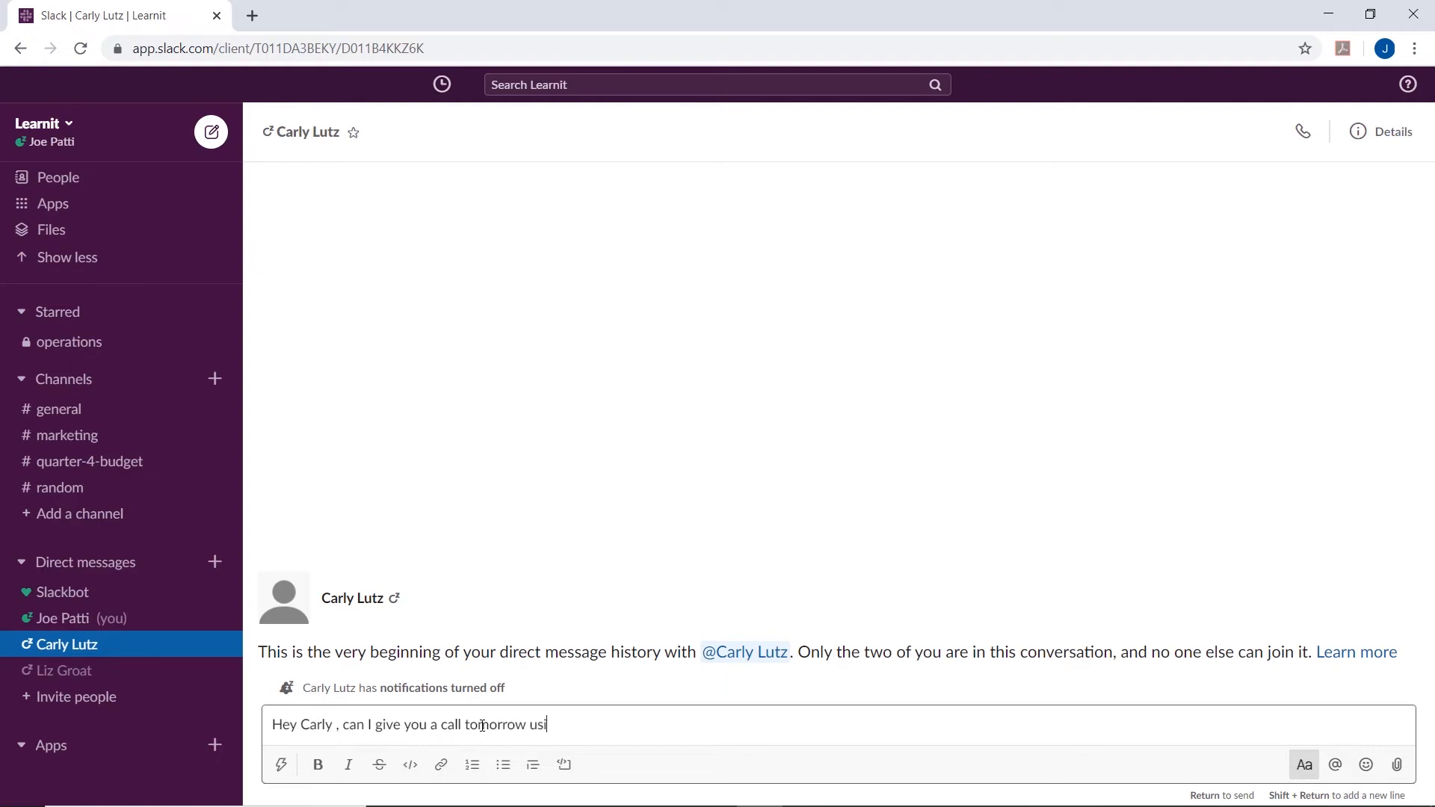
pyautogui.write('ng slack? Thanks')
pyautogui.press('Return')
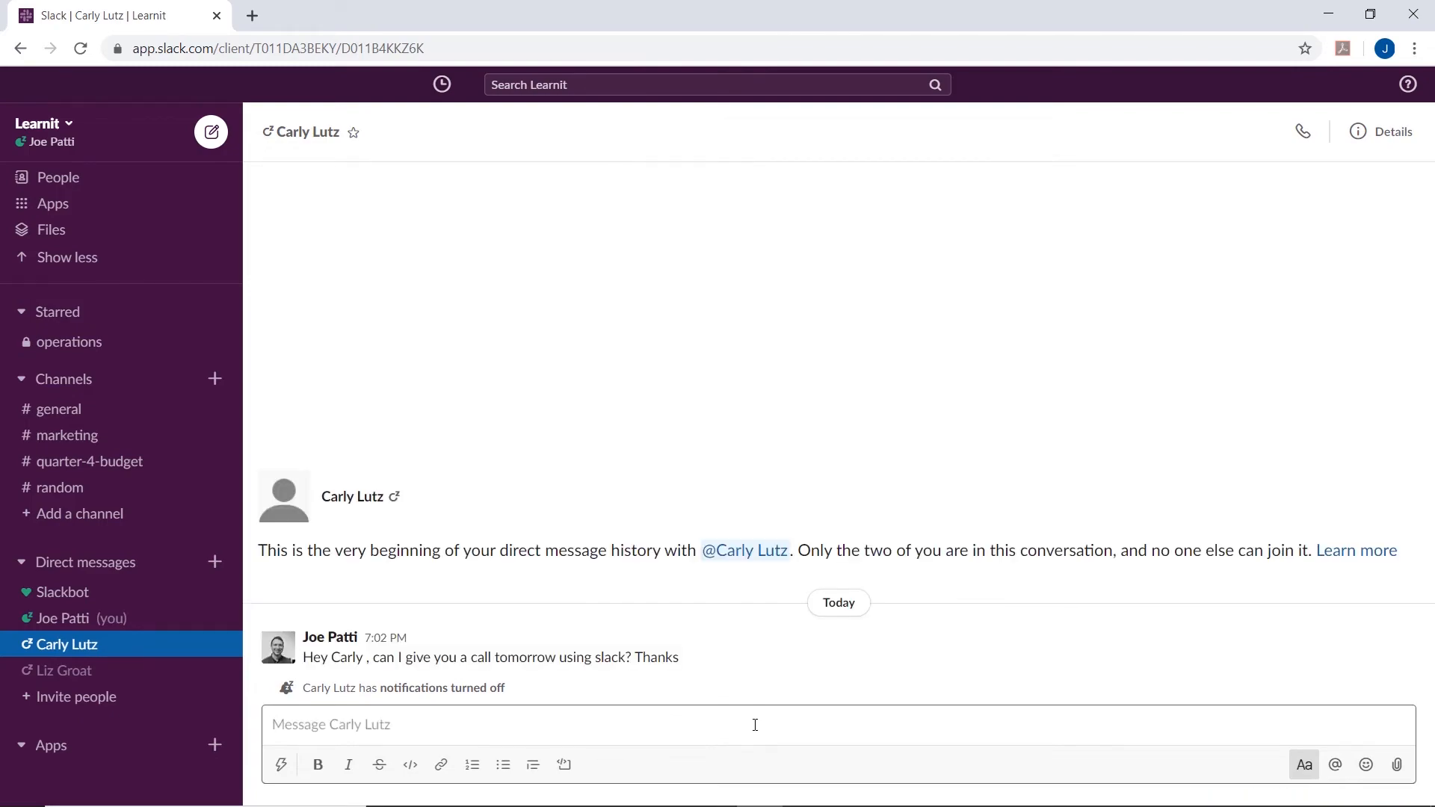
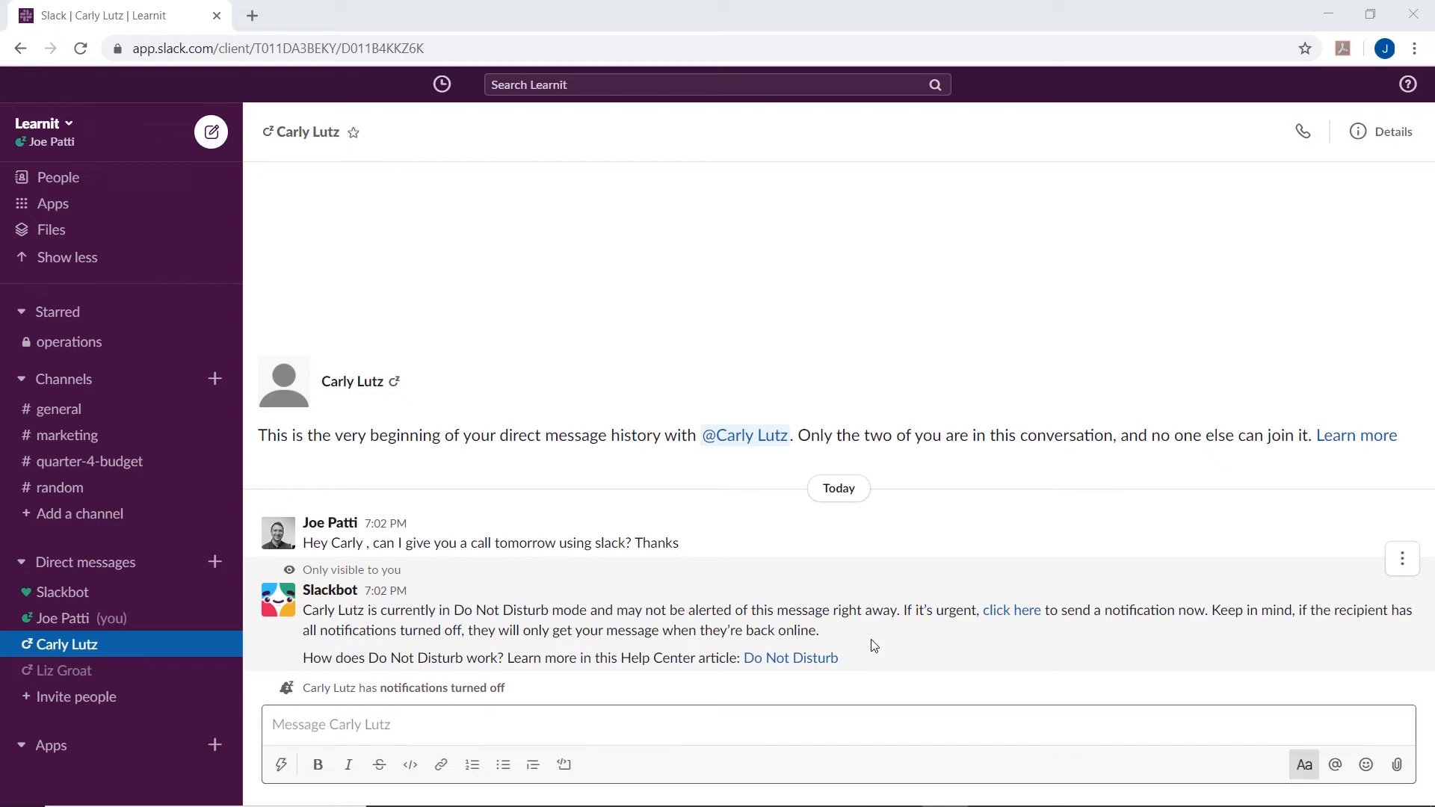
# - Look through #general and #quarter-4-budget, then open the Slackbot direct message
pyautogui.click(57, 410)
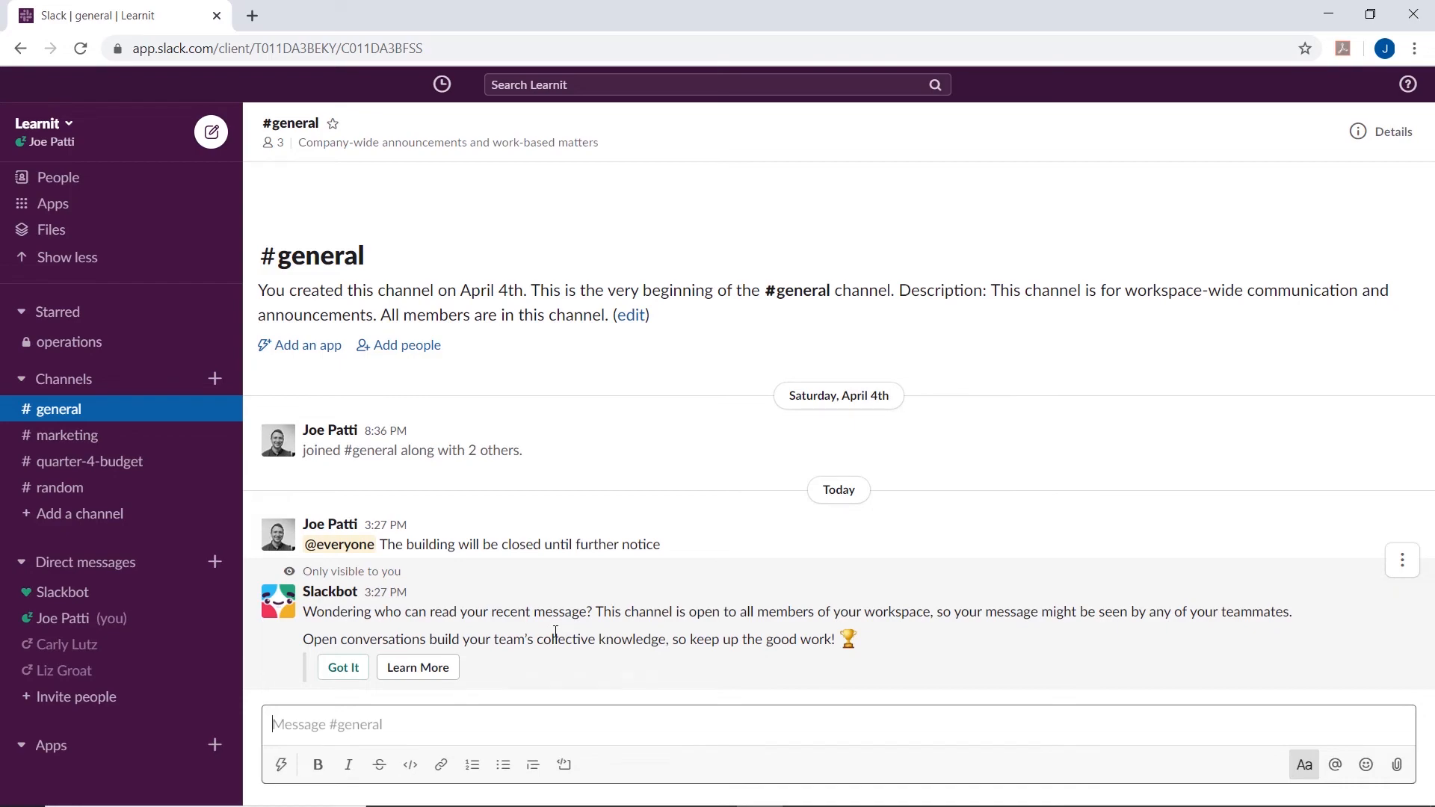
pyautogui.click(139, 469)
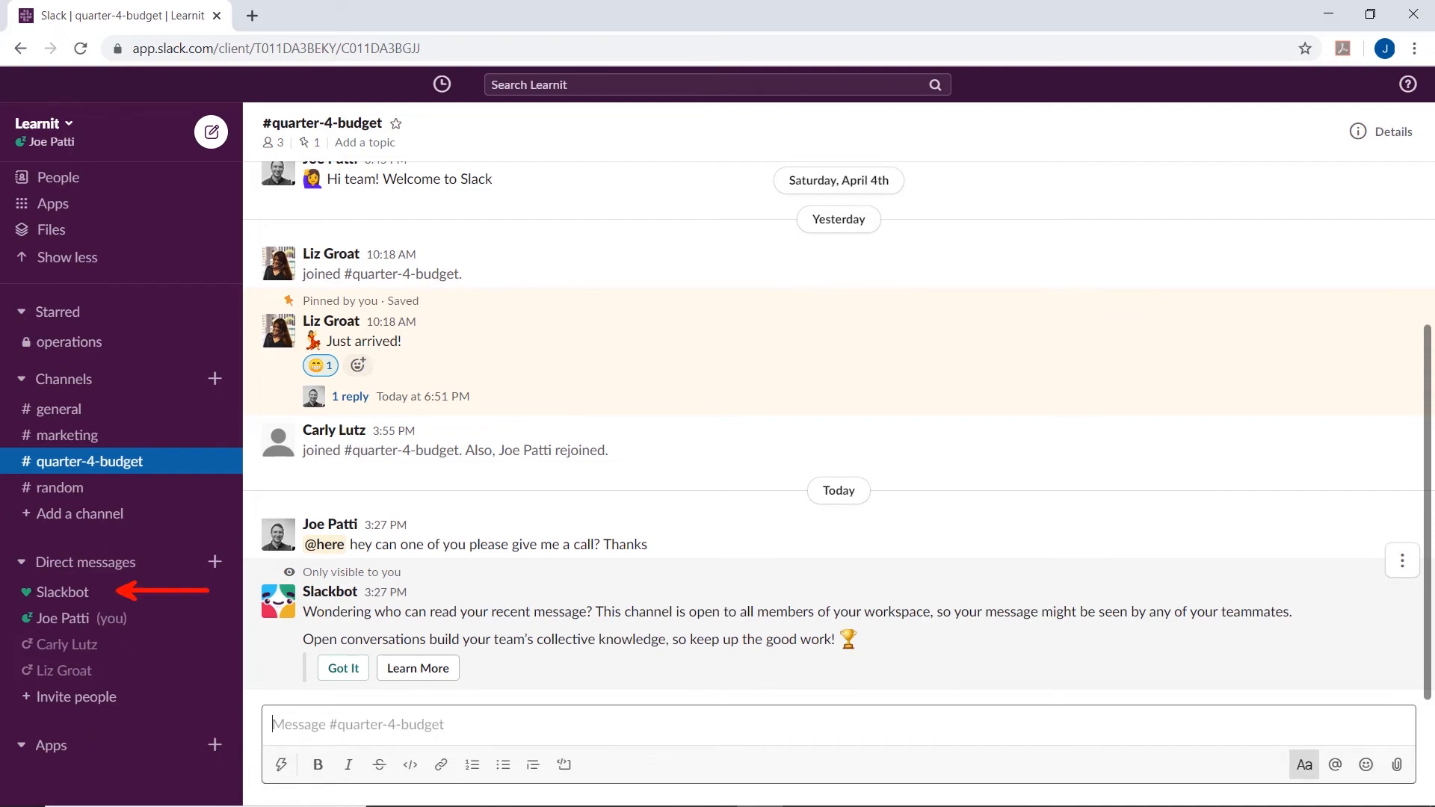
pyautogui.click(115, 600)
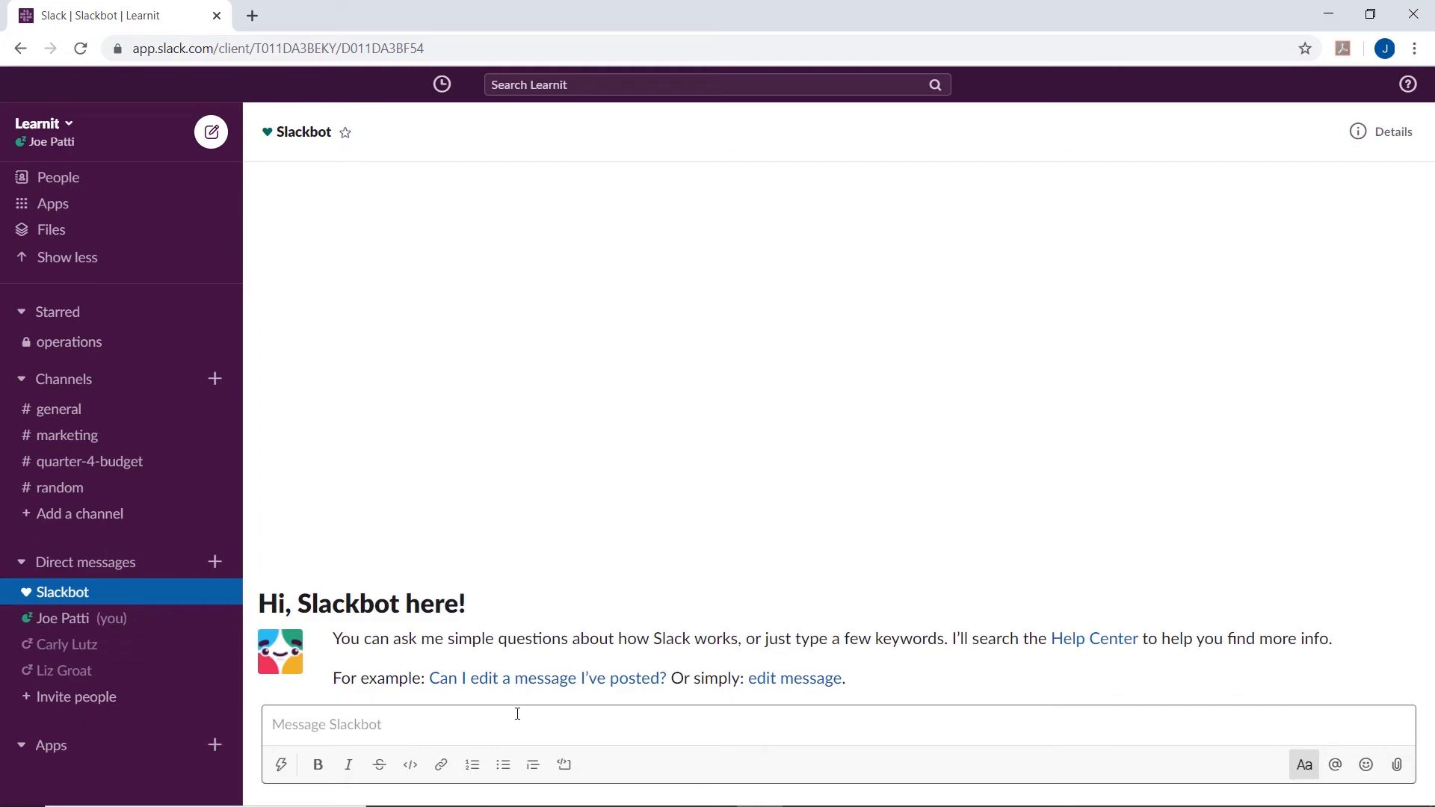
# - Send Slackbot 'Hello' followed by 'Can you set a reminder?'
pyautogui.write('Hello')
pyautogui.press('Return')
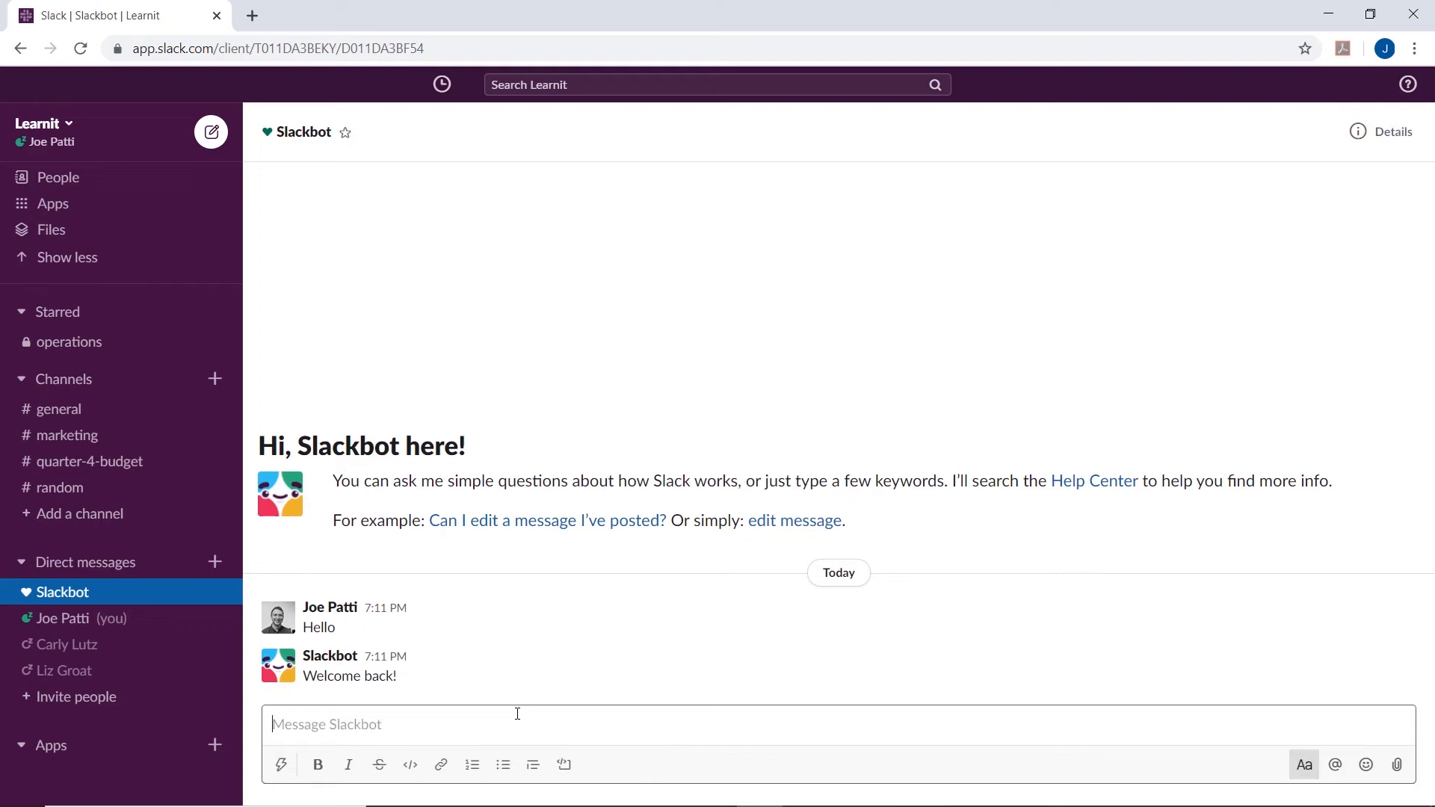
pyautogui.write('Can you set a ')
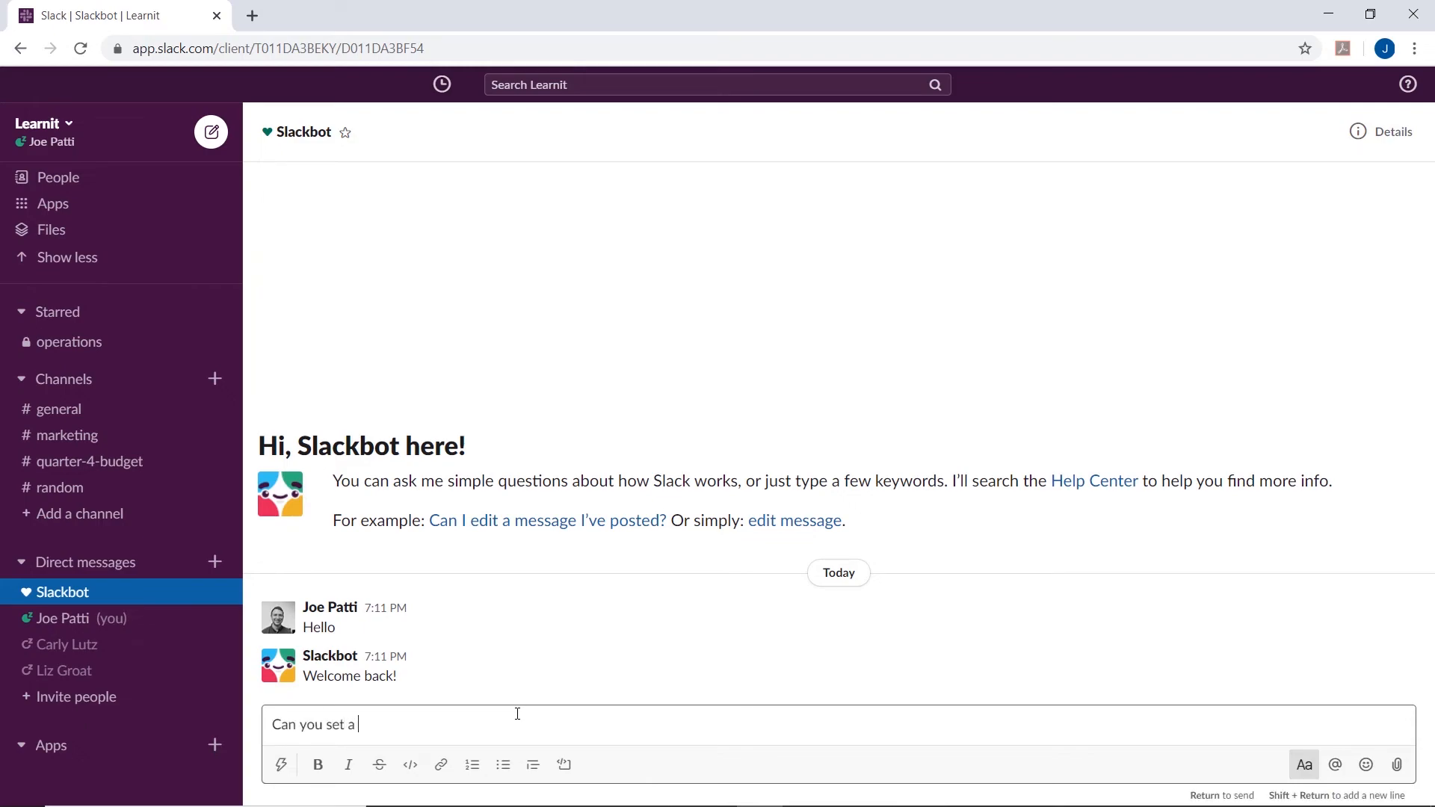
pyautogui.write('reminder')
pyautogui.write('?')
pyautogui.press('Return')
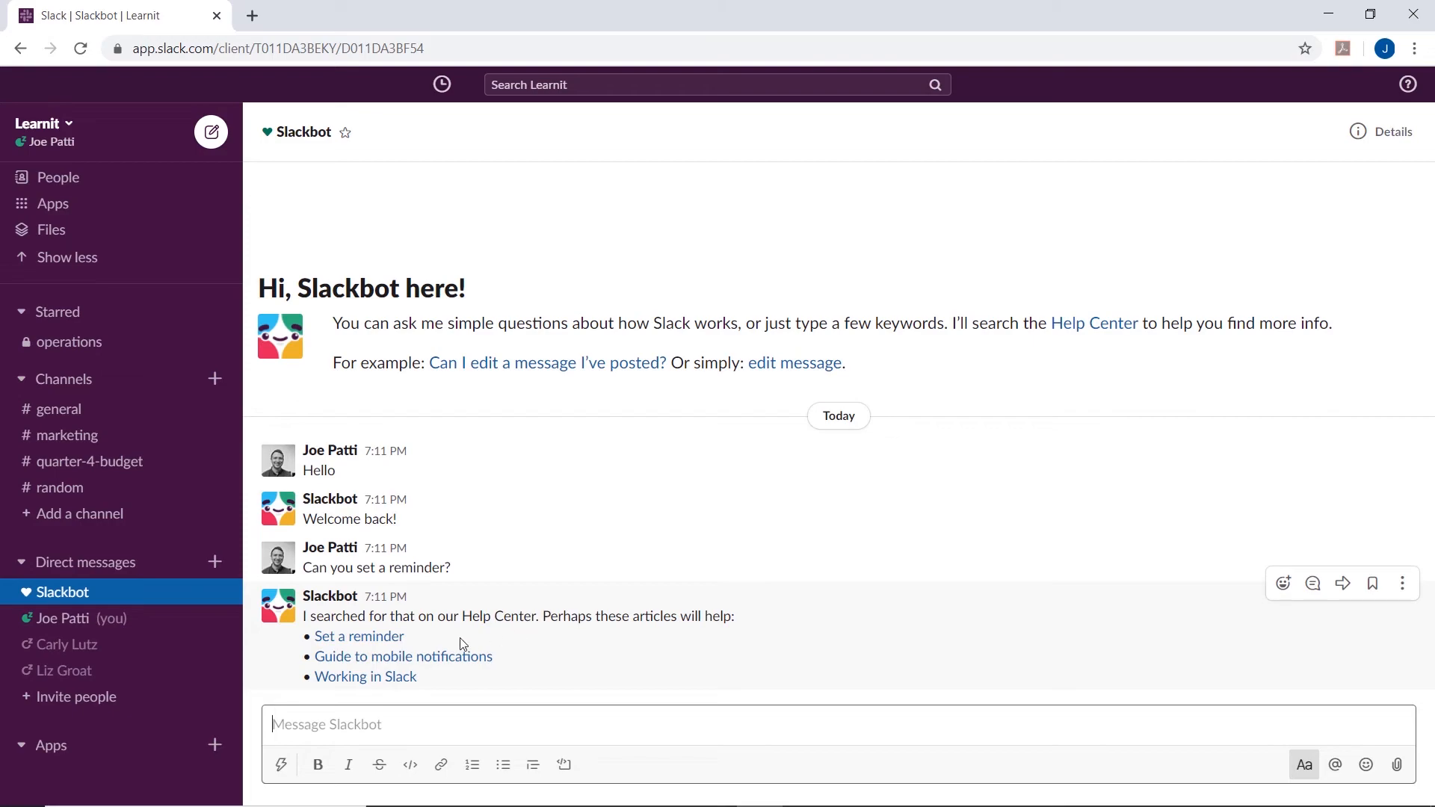
pyautogui.click(387, 645)
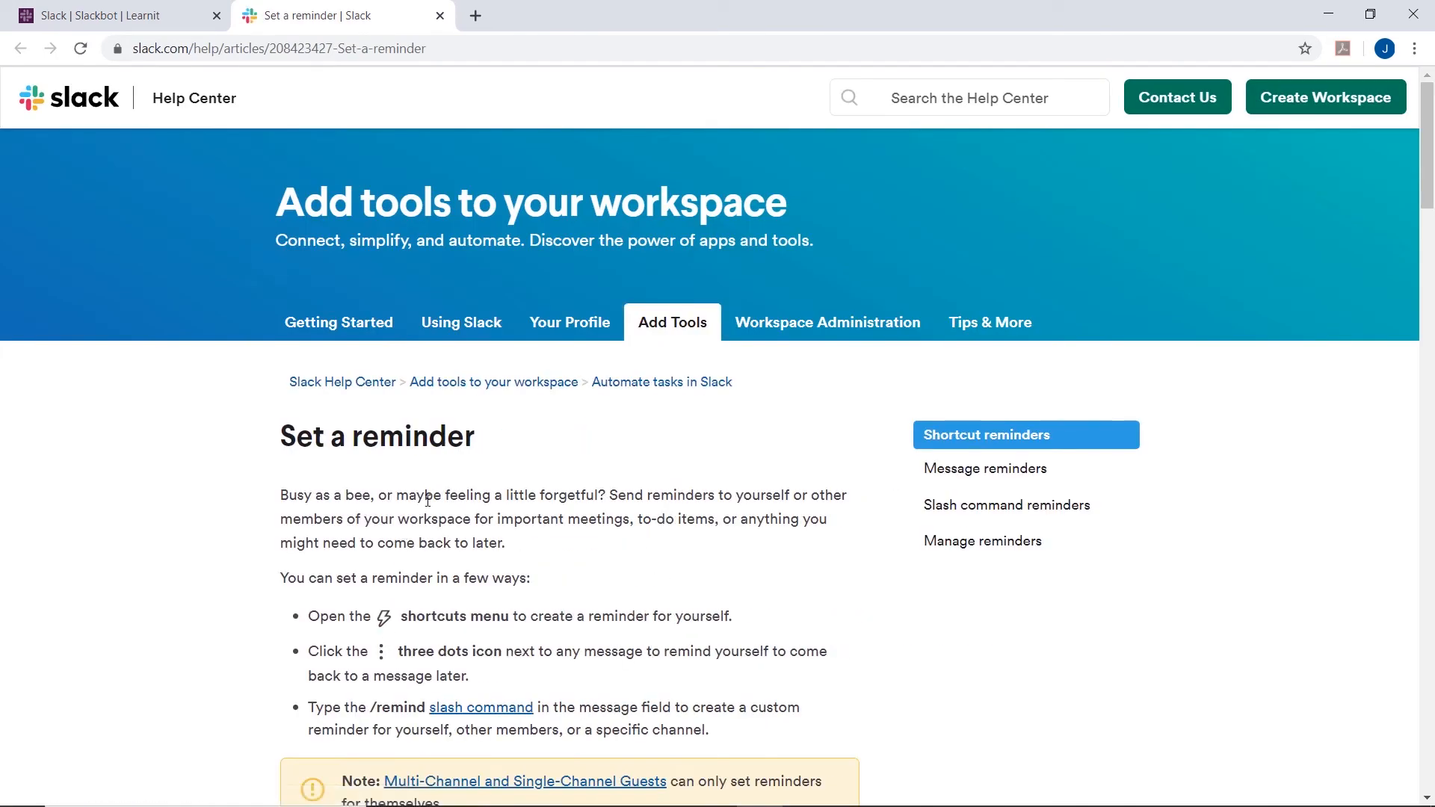
pyautogui.scroll(-3, 442, 565)
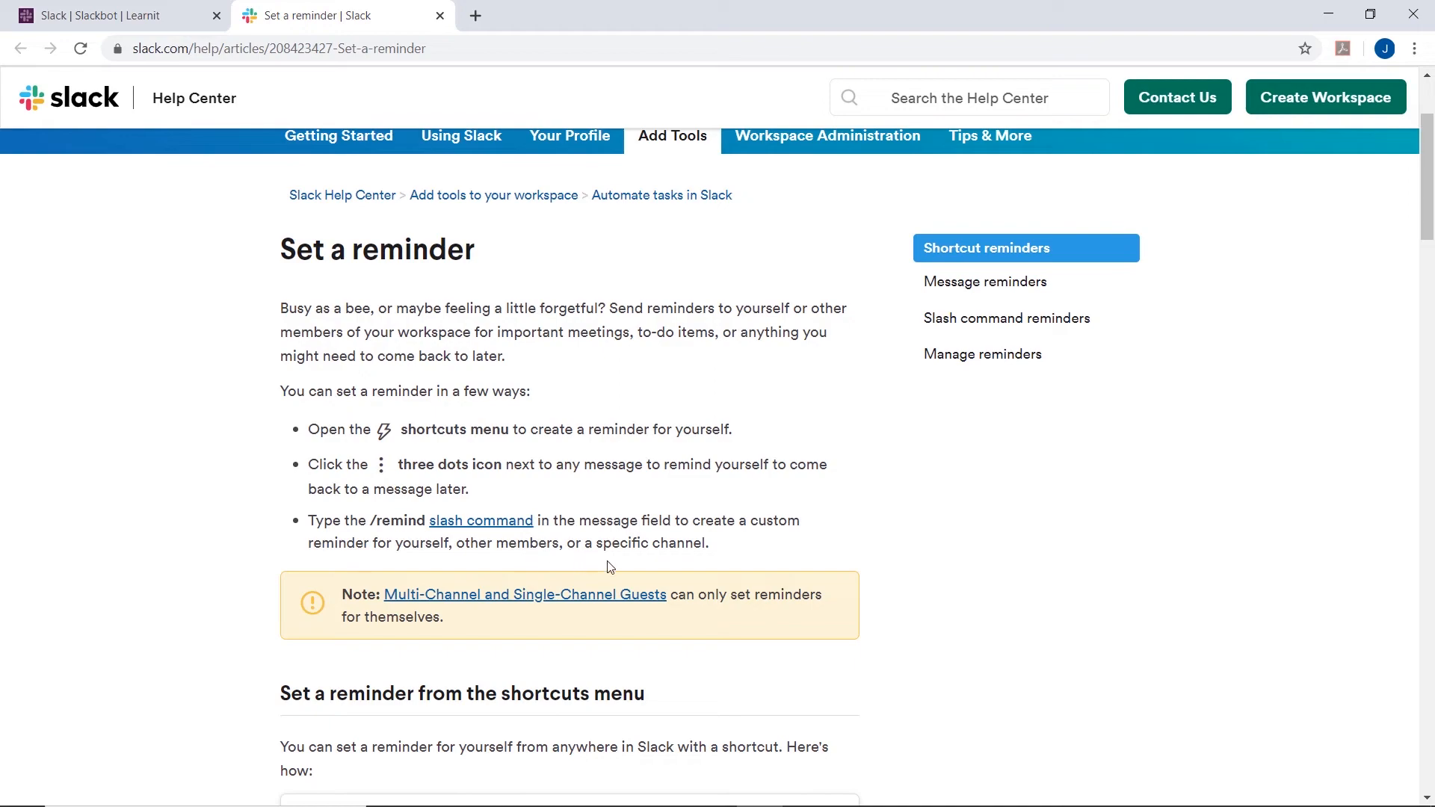
pyautogui.click(439, 15)
pyautogui.click(467, 732)
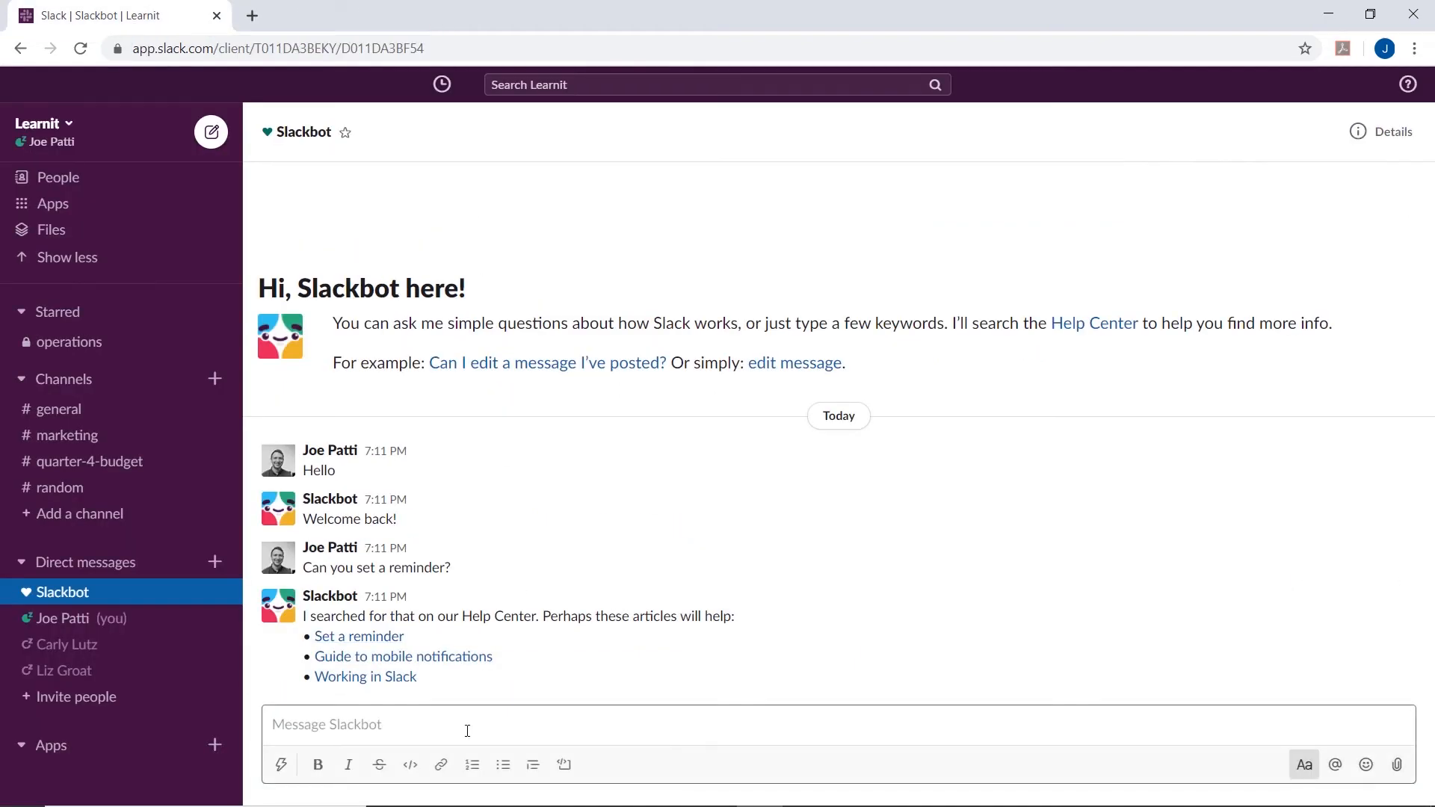
pyautogui.write('/remind')
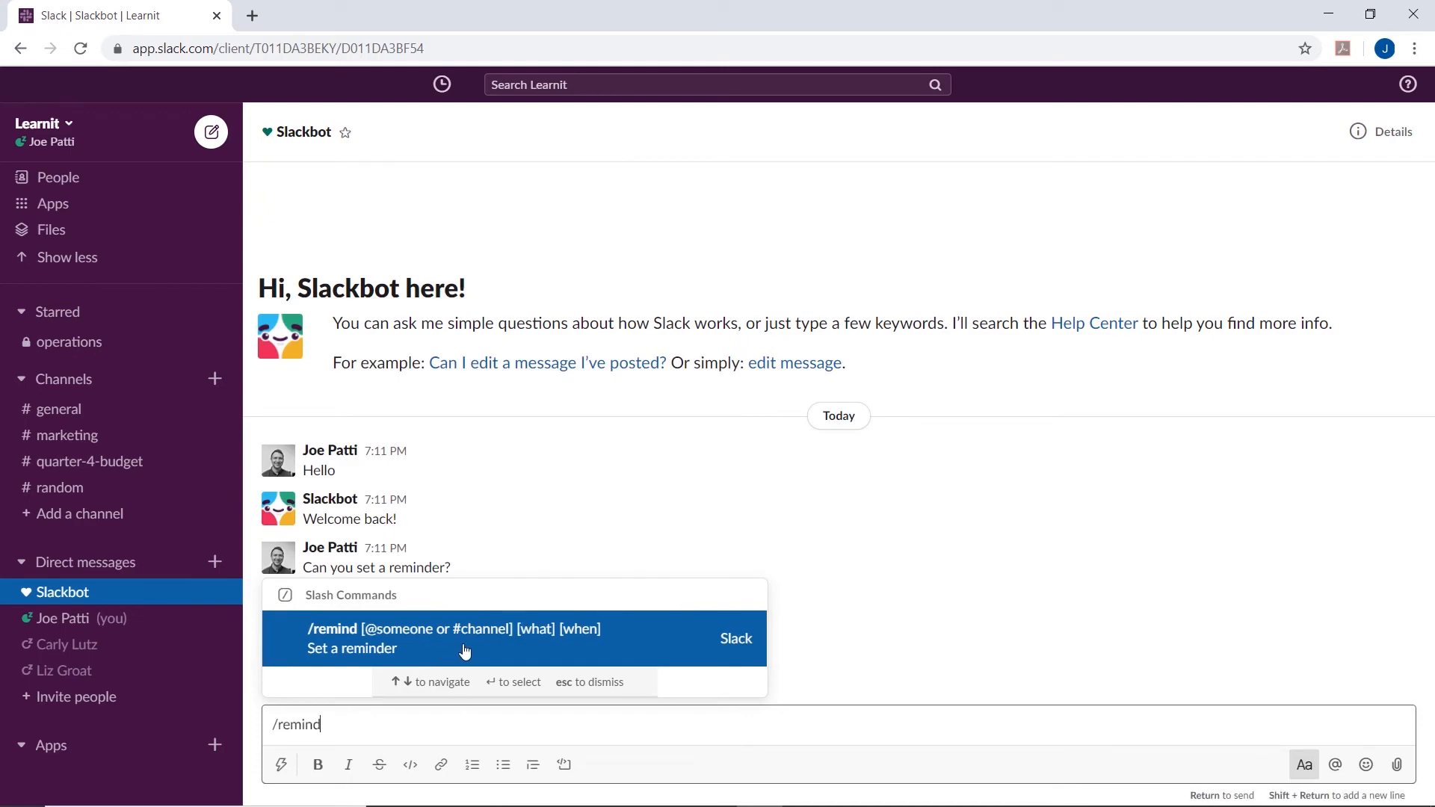
pyautogui.click(589, 641)
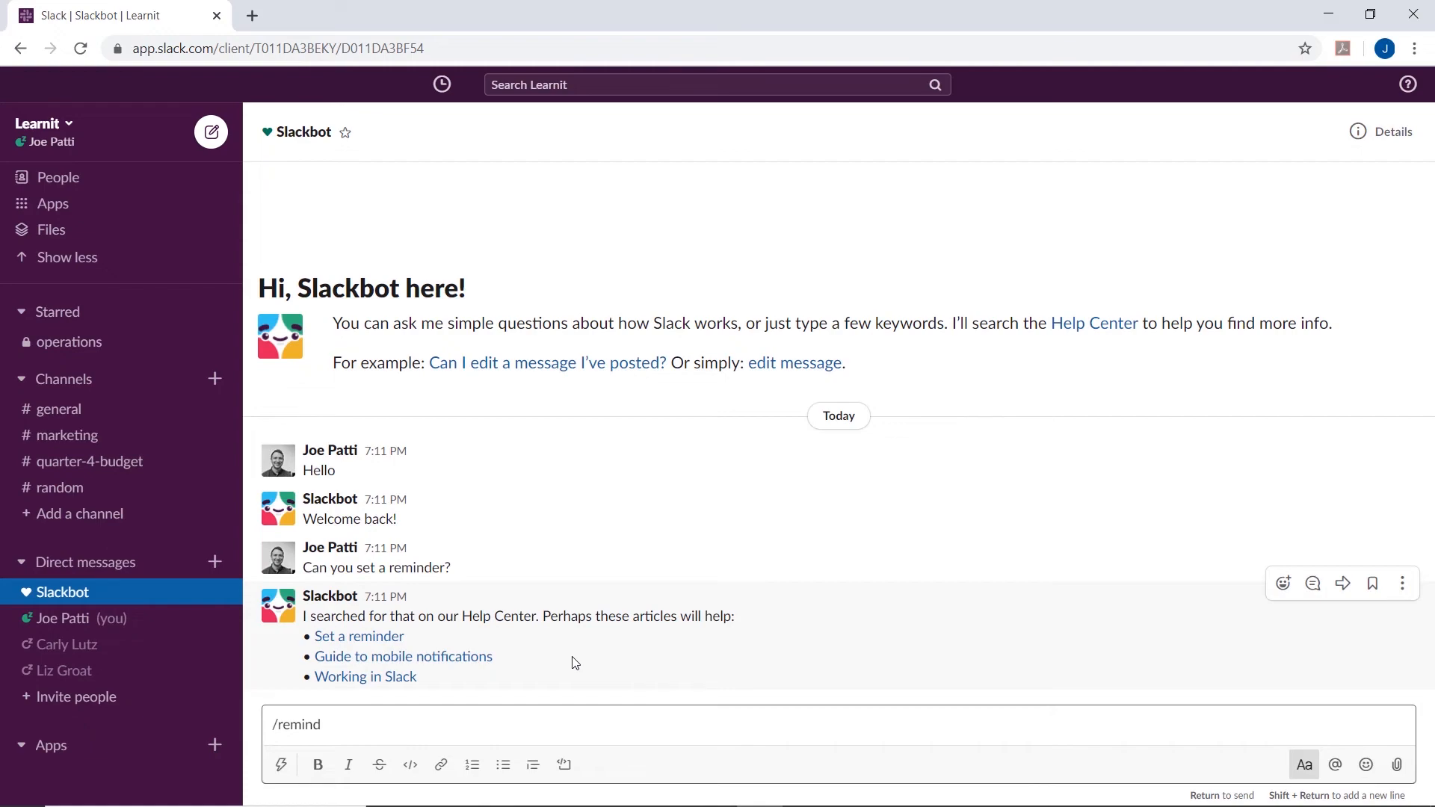
pyautogui.press('BackSpace')
pyautogui.press('BackSpace')
pyautogui.press('BackSpace')
pyautogui.press('BackSpace')
pyautogui.press('BackSpace')
pyautogui.press('BackSpace')
pyautogui.press('BackSpace')
pyautogui.press('BackSpace')
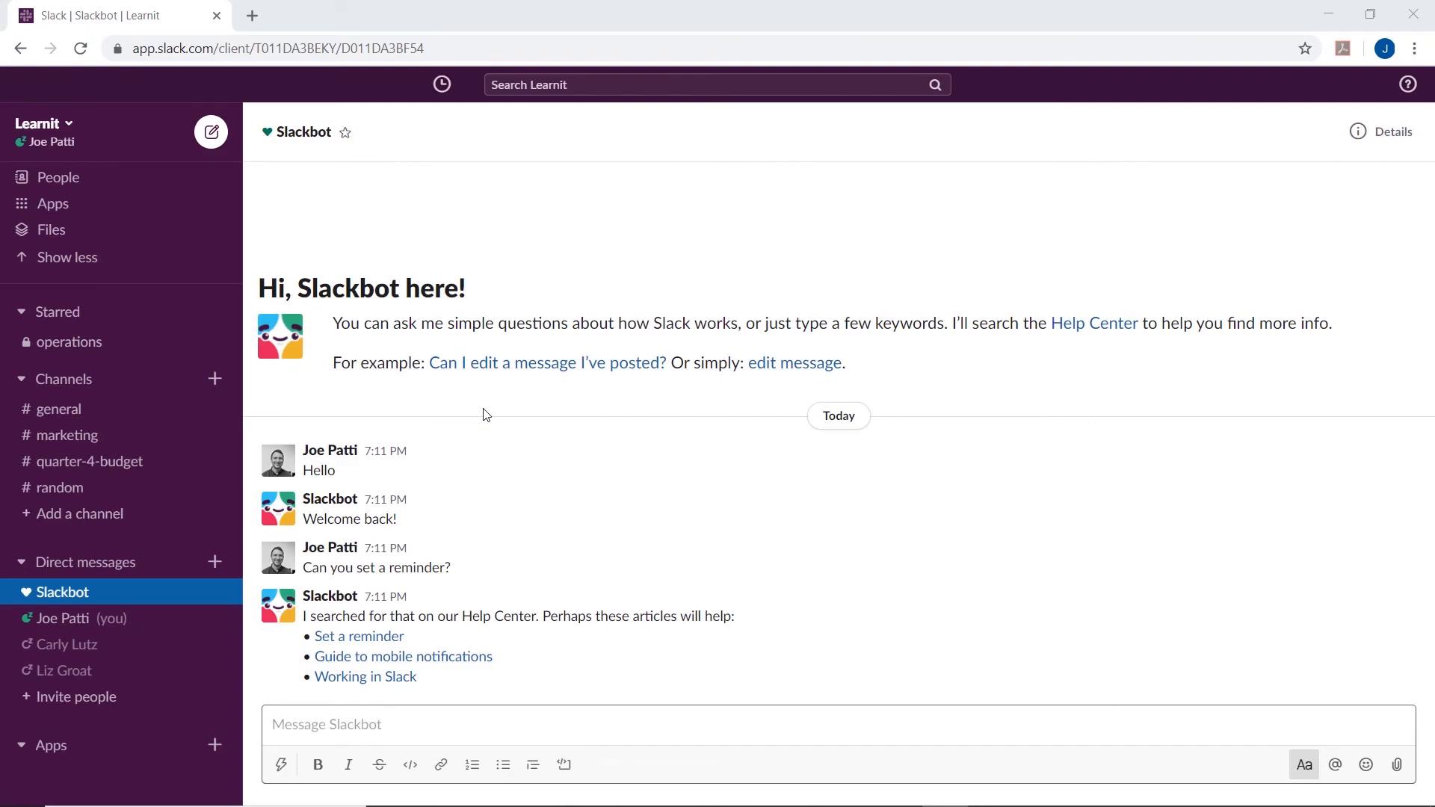
# - Browse #general and each direct message, ending in the Do Not Disturb teammate's conversation
pyautogui.click(59, 409)
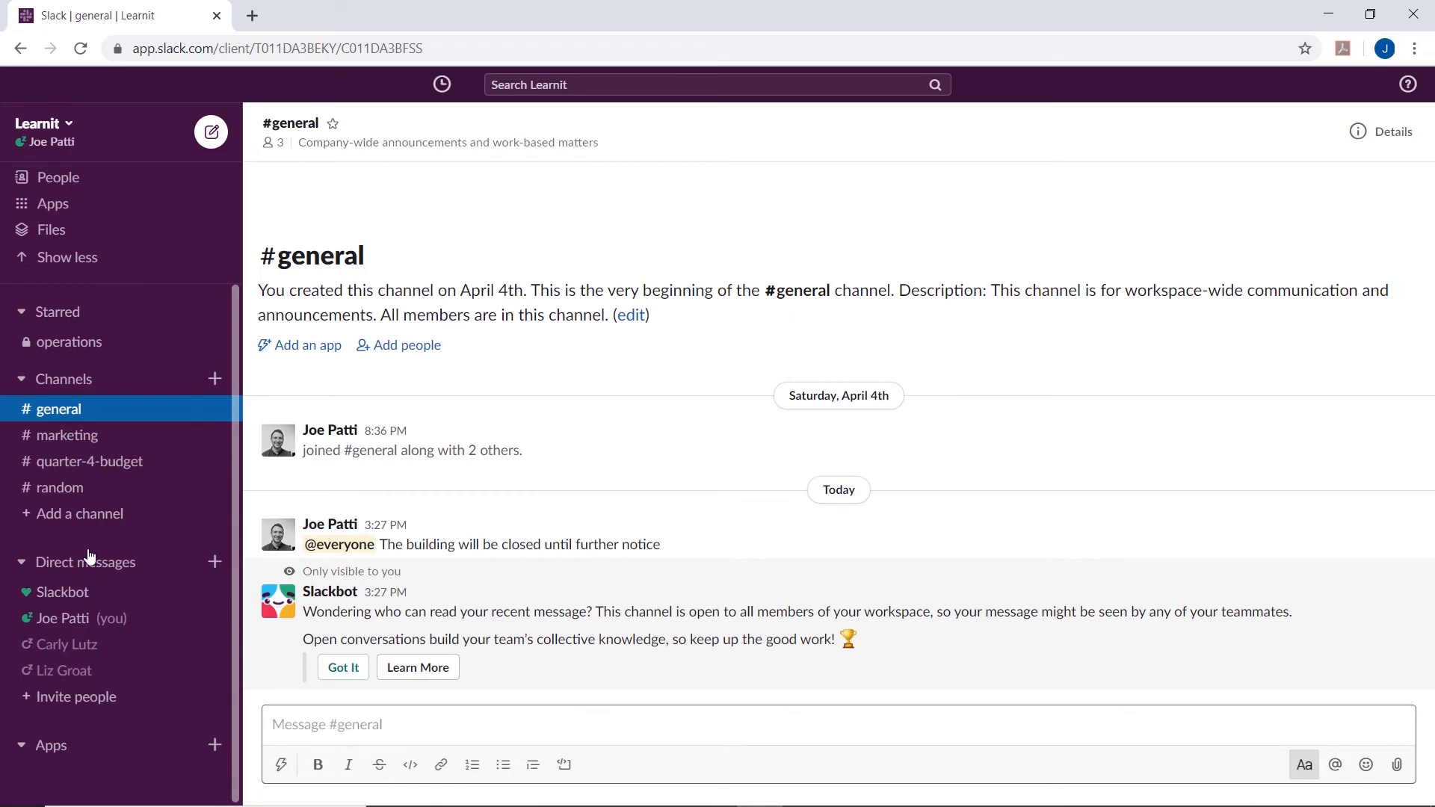
pyautogui.click(88, 647)
pyautogui.click(87, 672)
pyautogui.click(79, 621)
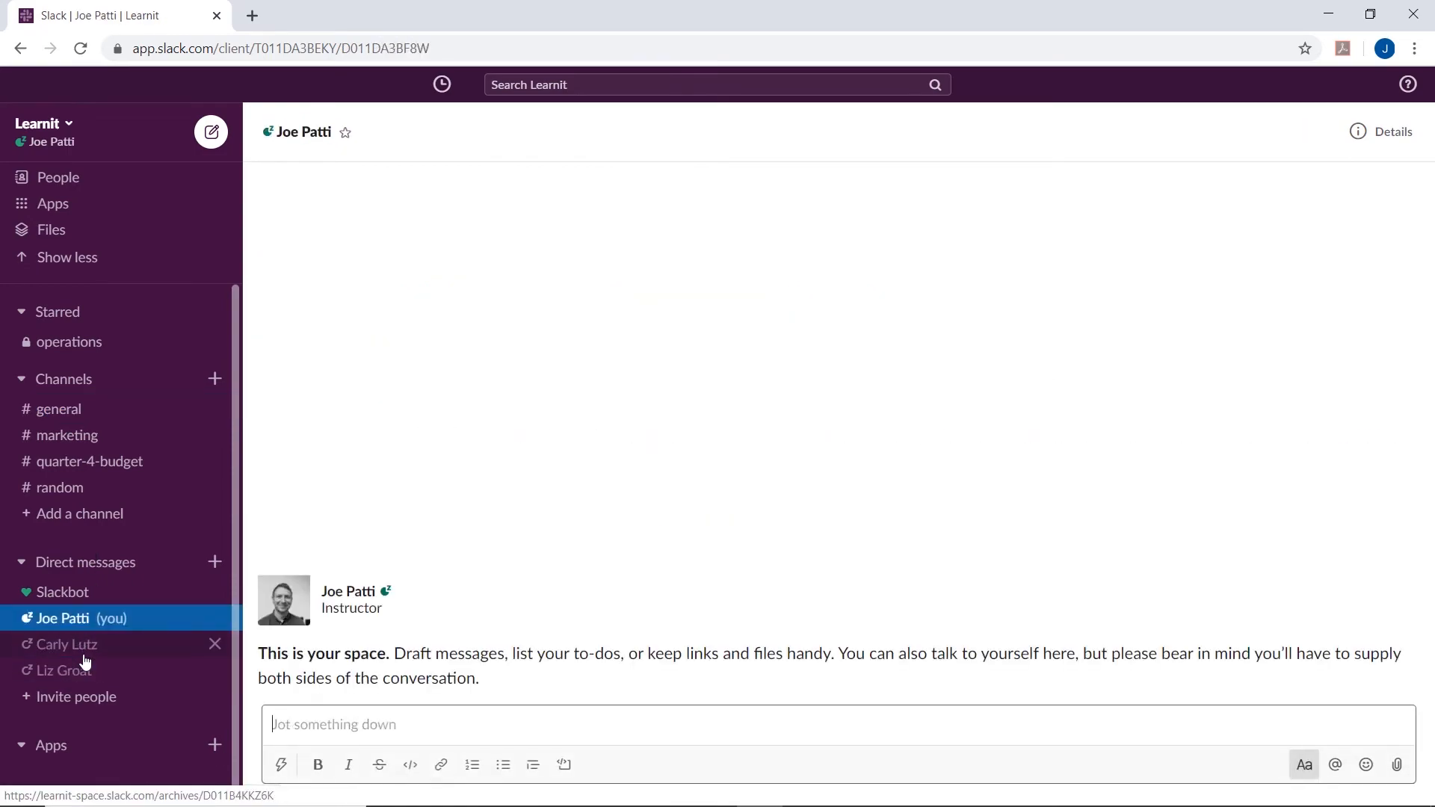
pyautogui.click(87, 595)
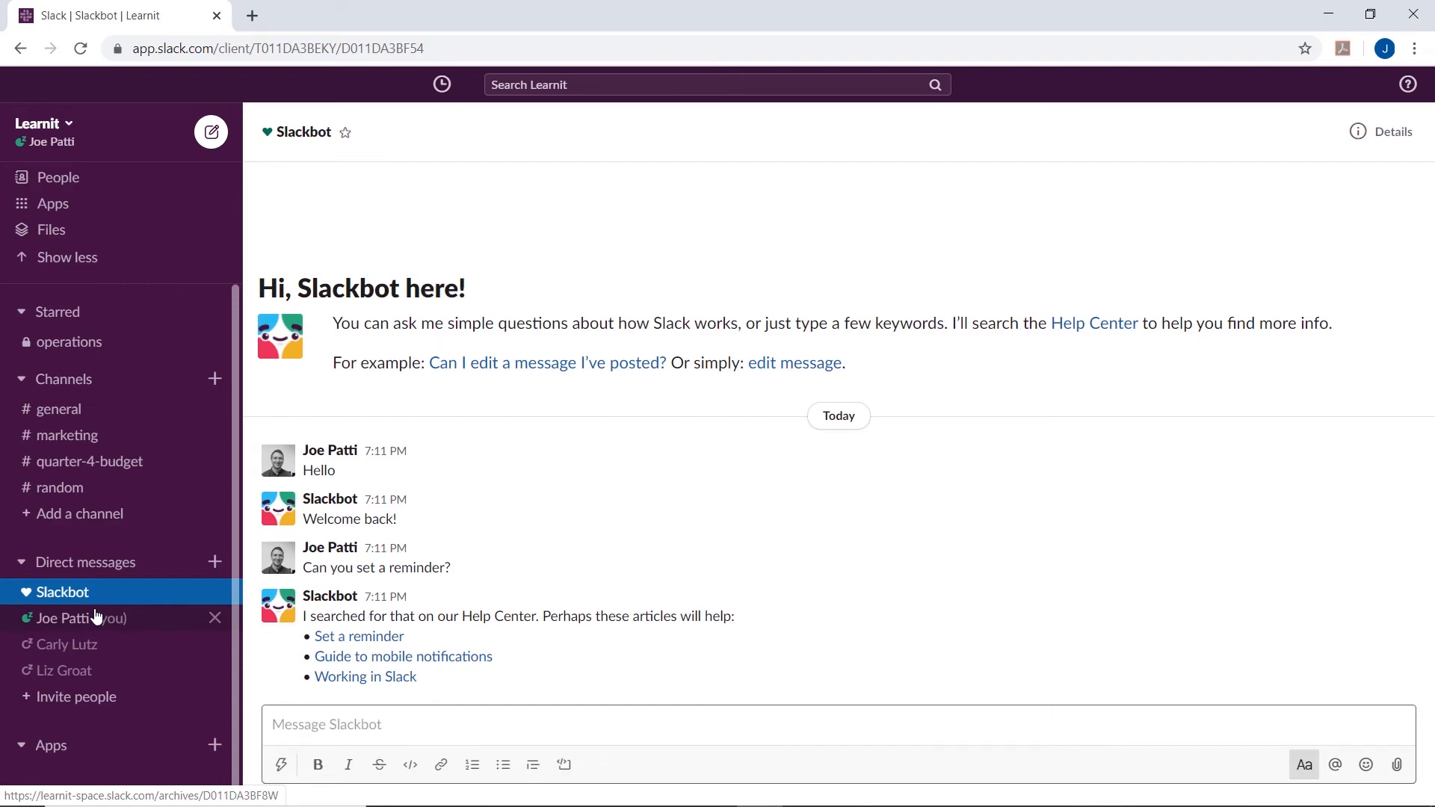
pyautogui.click(76, 653)
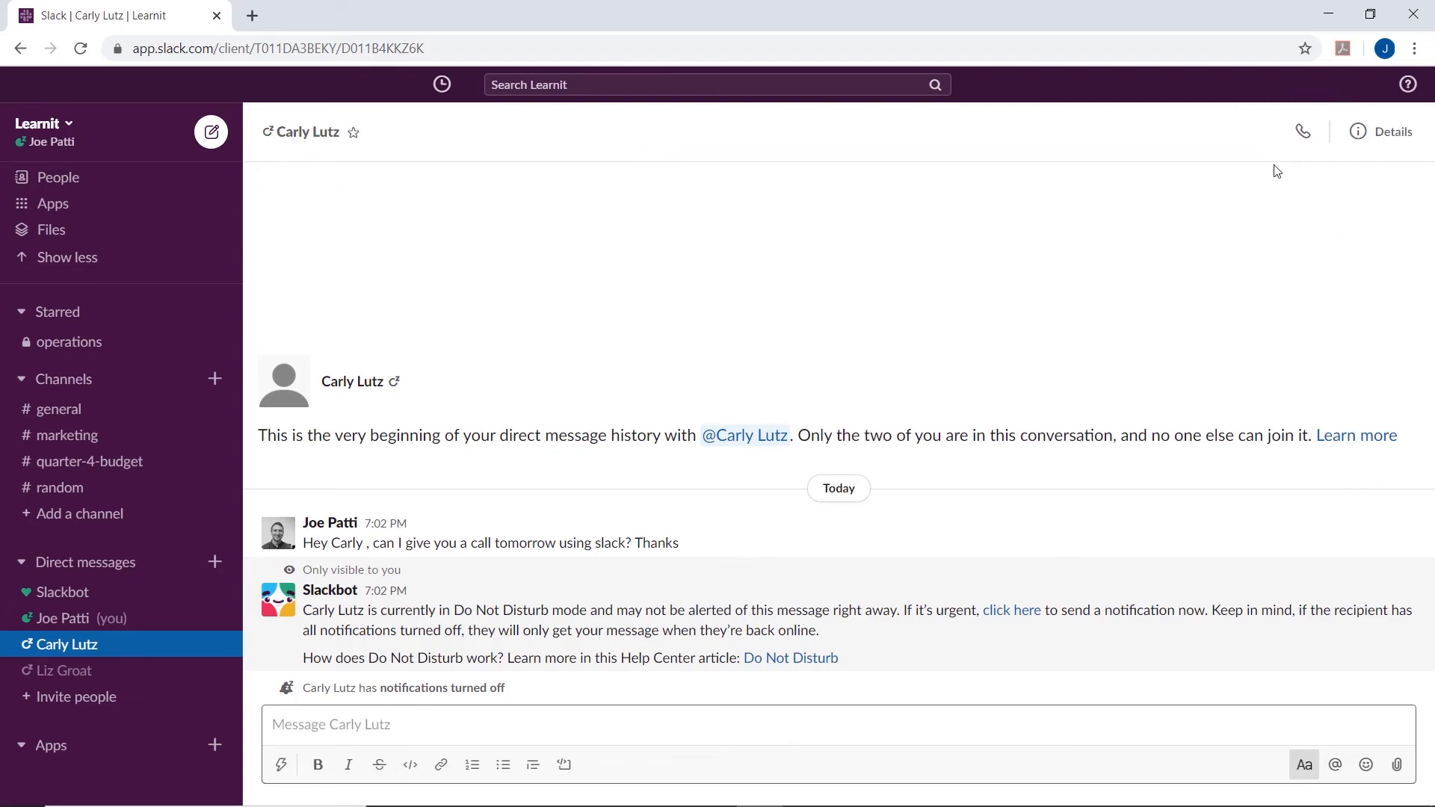
# - Call the teammate, allowing microphone and camera access, and turn video on then off
pyautogui.click(1299, 135)
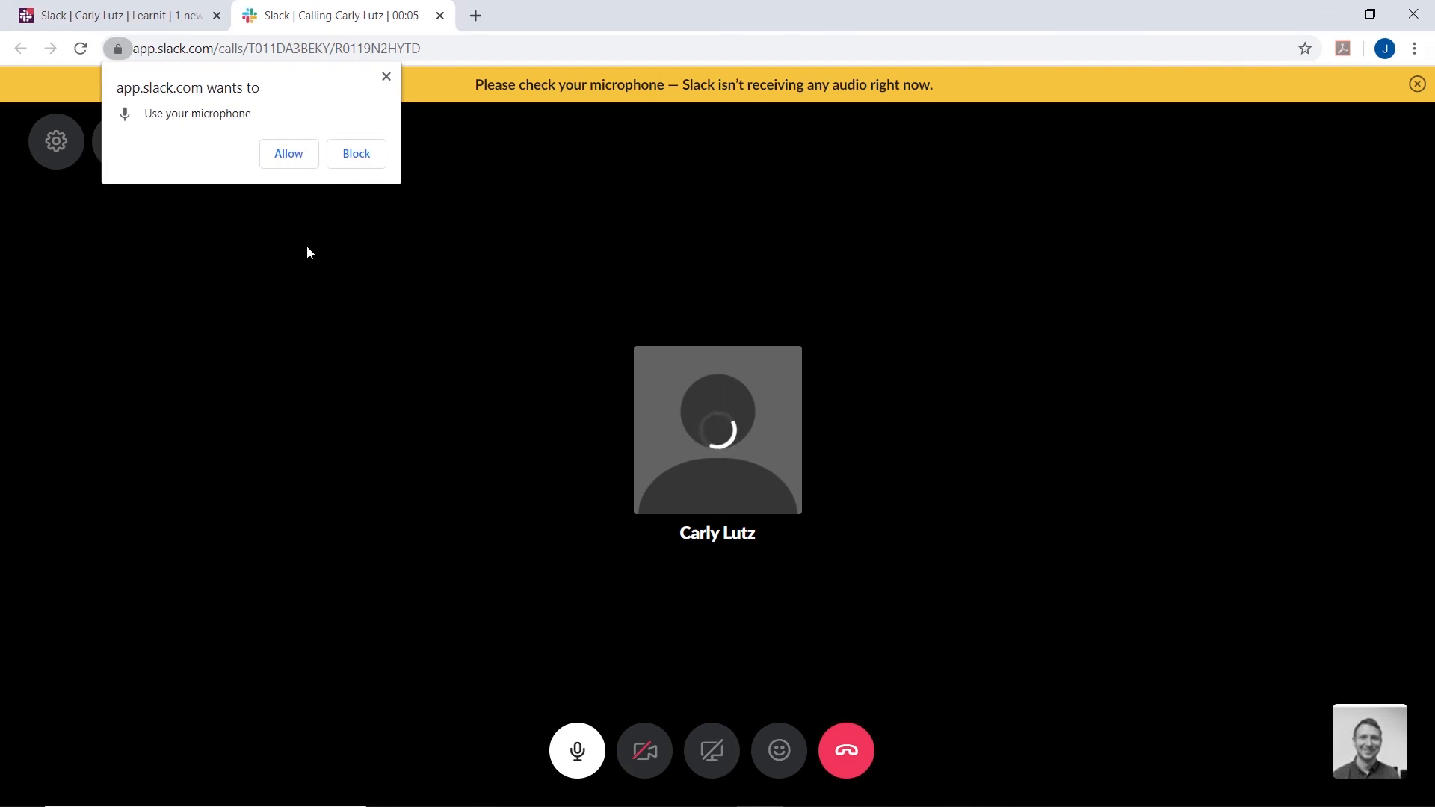
pyautogui.click(286, 157)
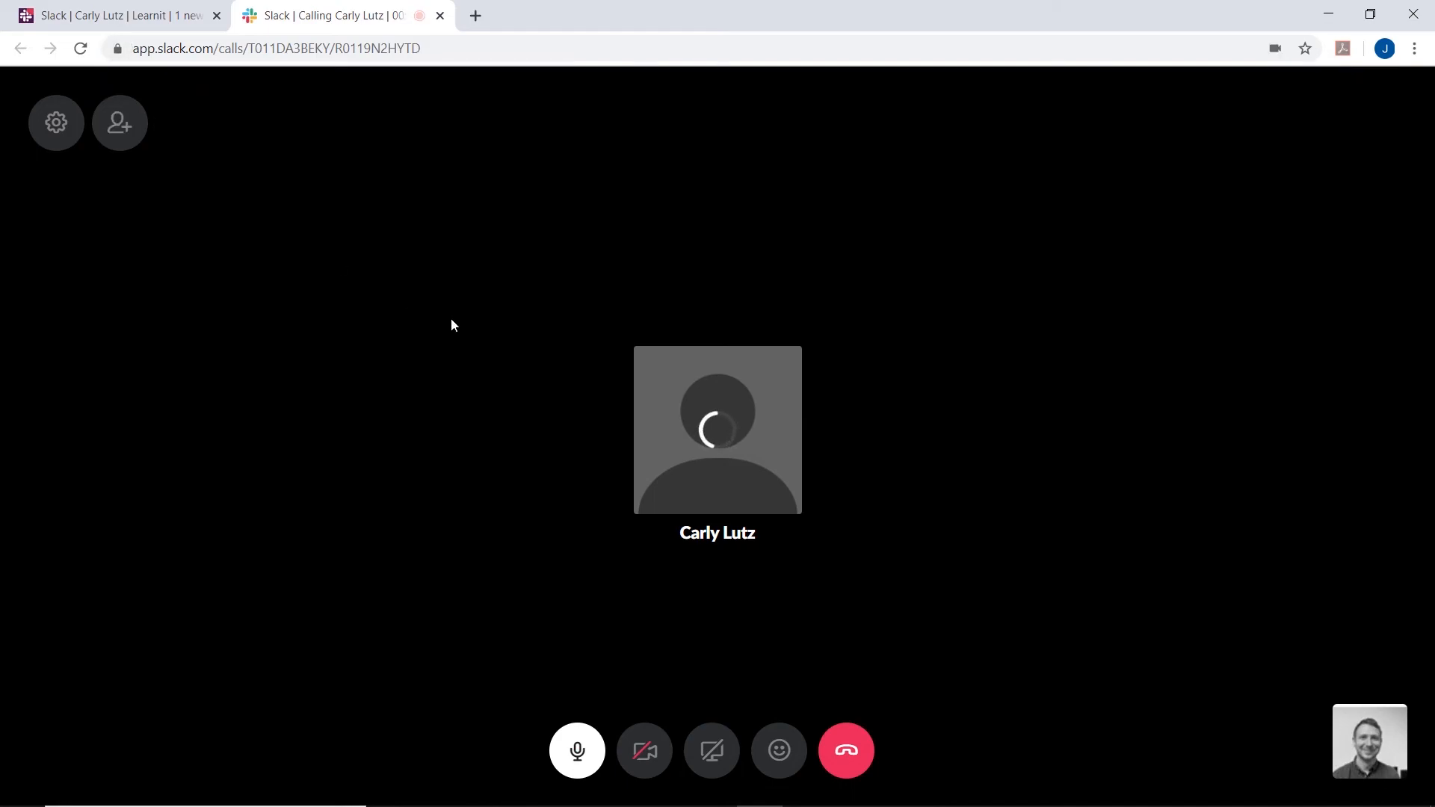
pyautogui.click(646, 752)
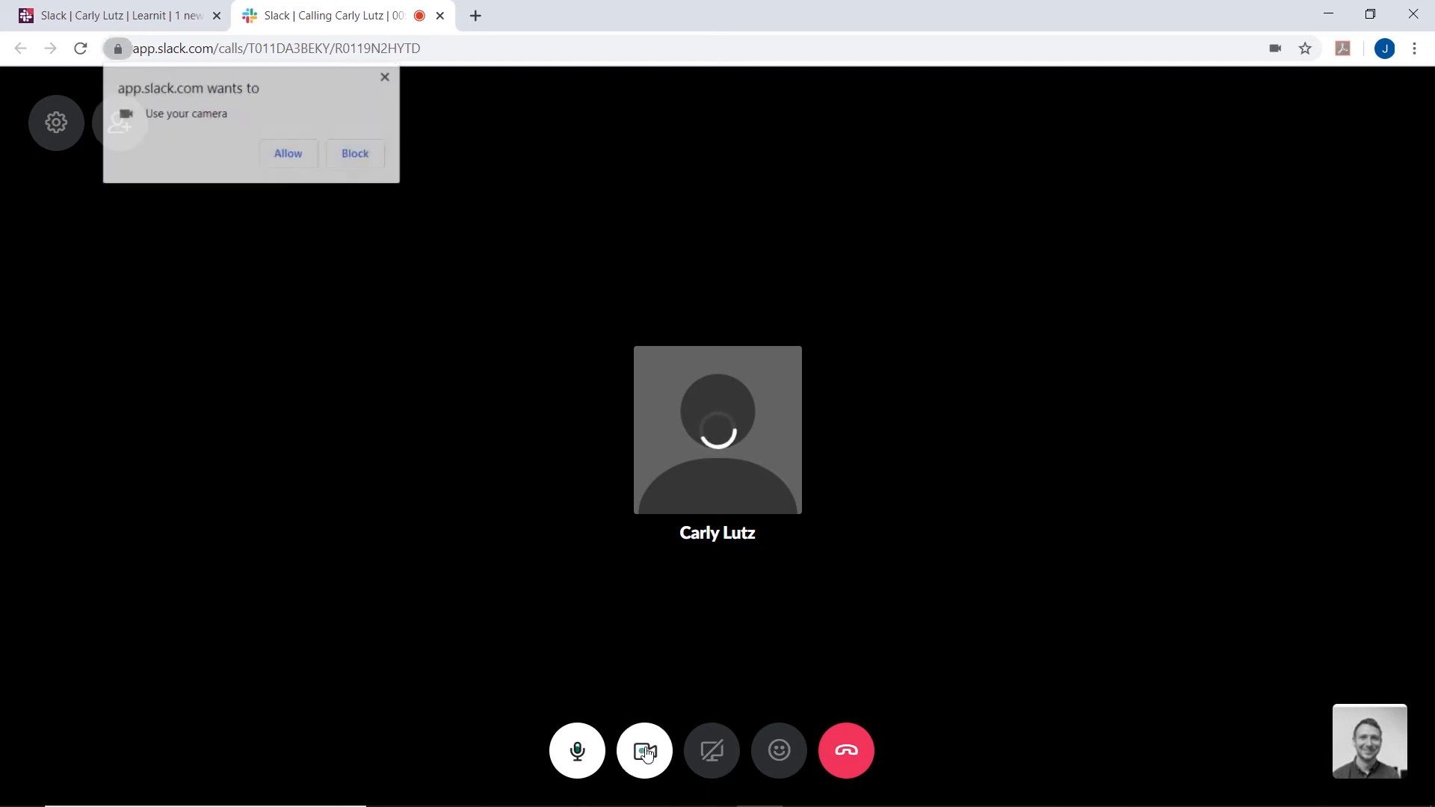
pyautogui.click(303, 166)
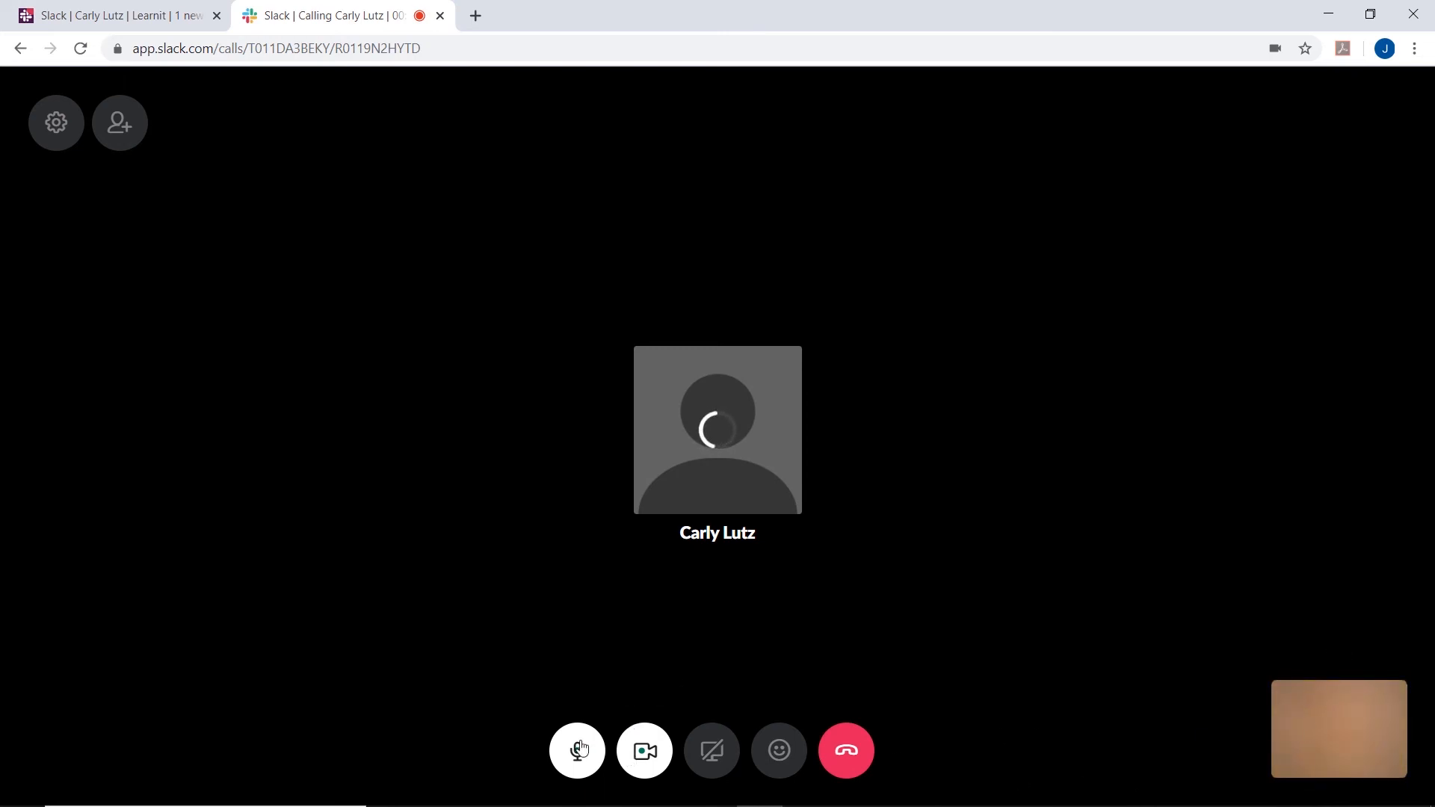
pyautogui.click(645, 754)
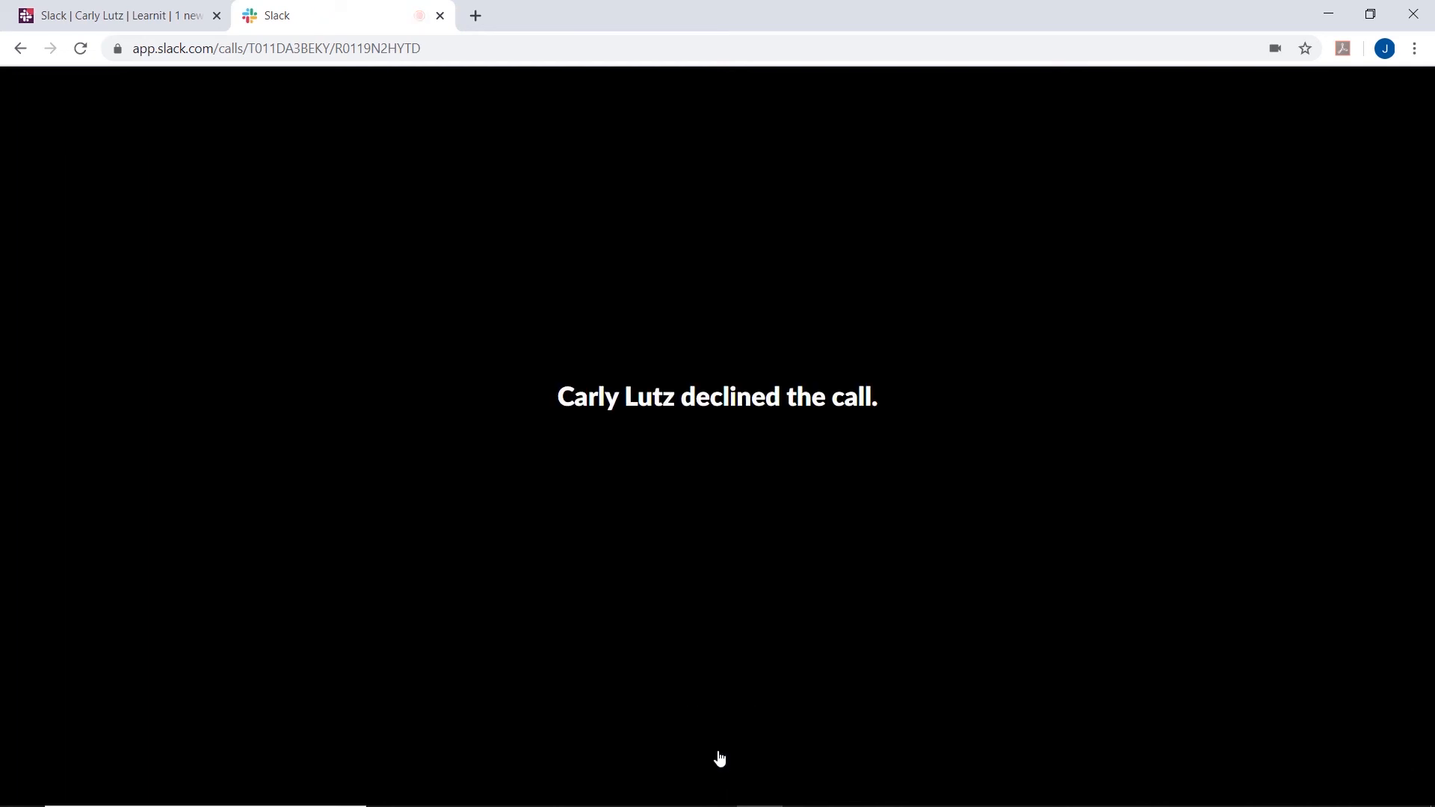
# - Close the declined call's tab, call the teammate again, and send a laughing reaction
pyautogui.click(440, 15)
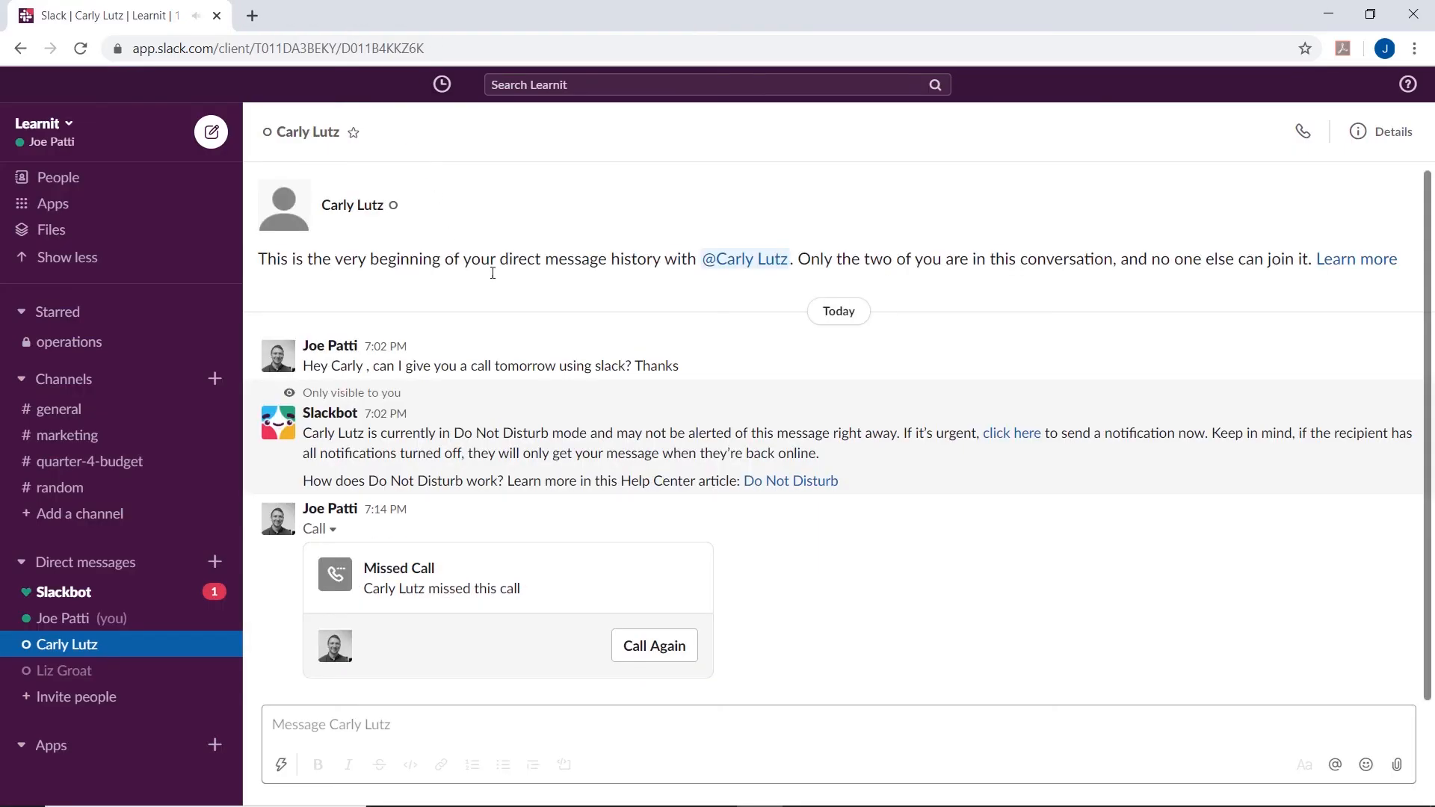
pyautogui.click(677, 647)
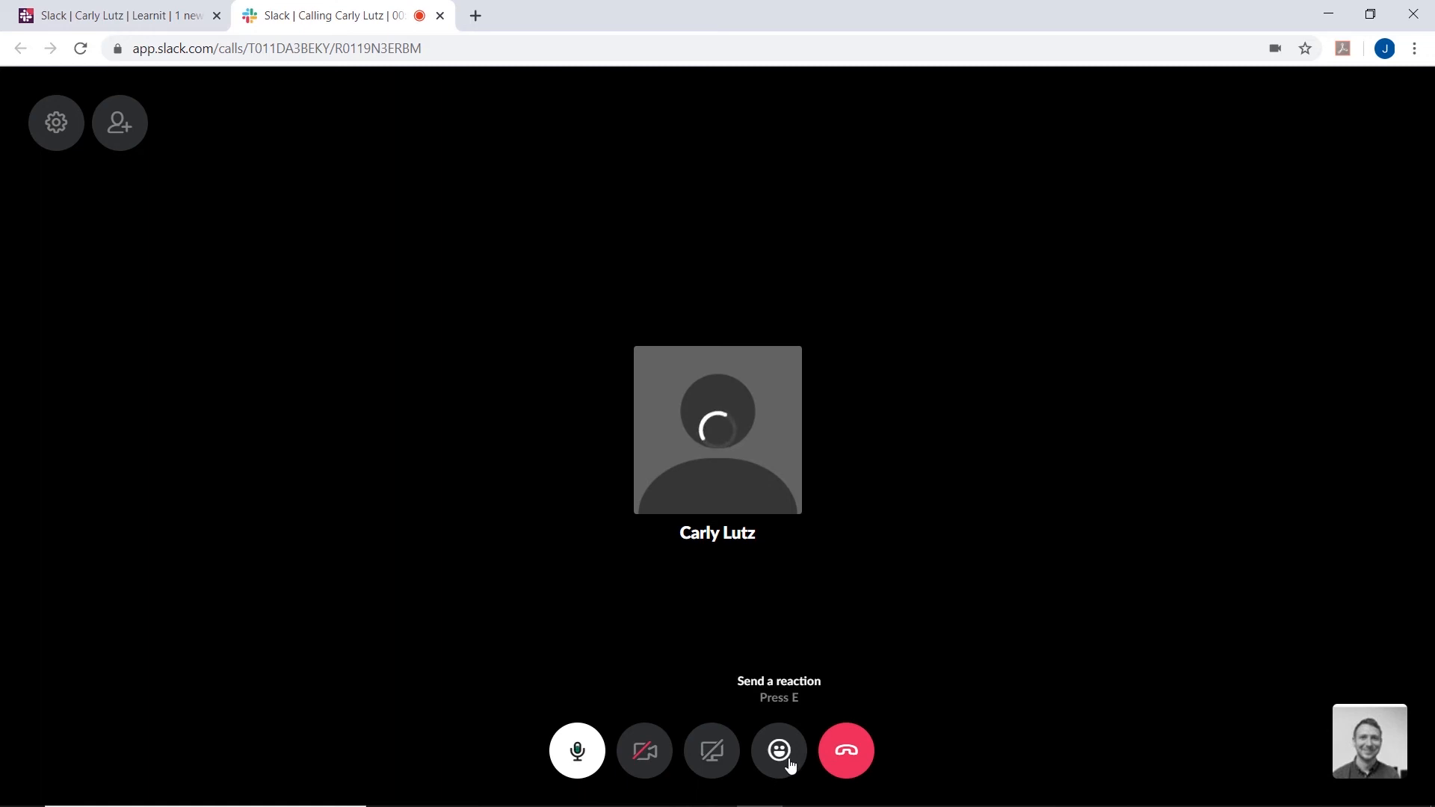
pyautogui.click(789, 761)
pyautogui.click(571, 675)
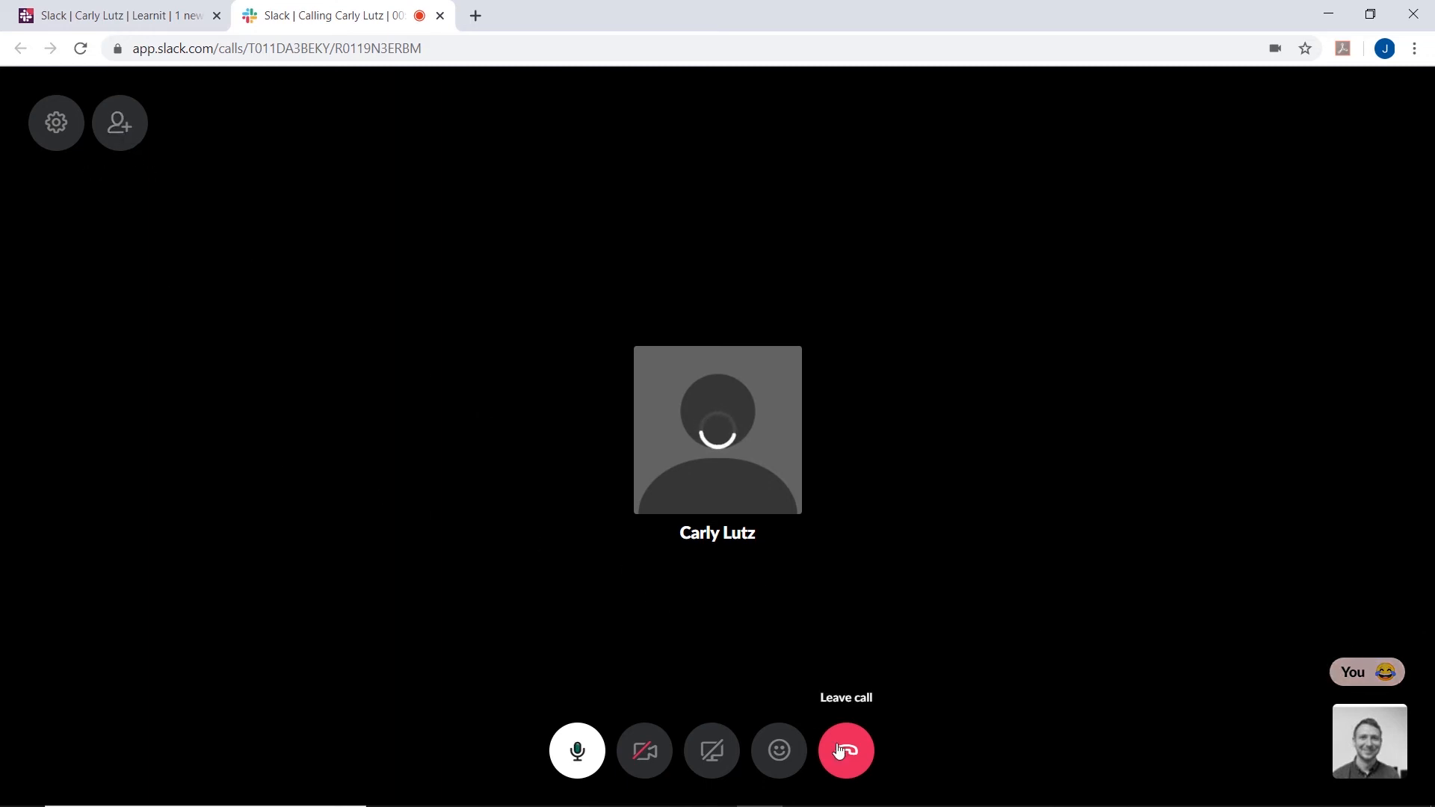
# - Check the call's audio and video settings, then hang up the call
pyautogui.click(59, 129)
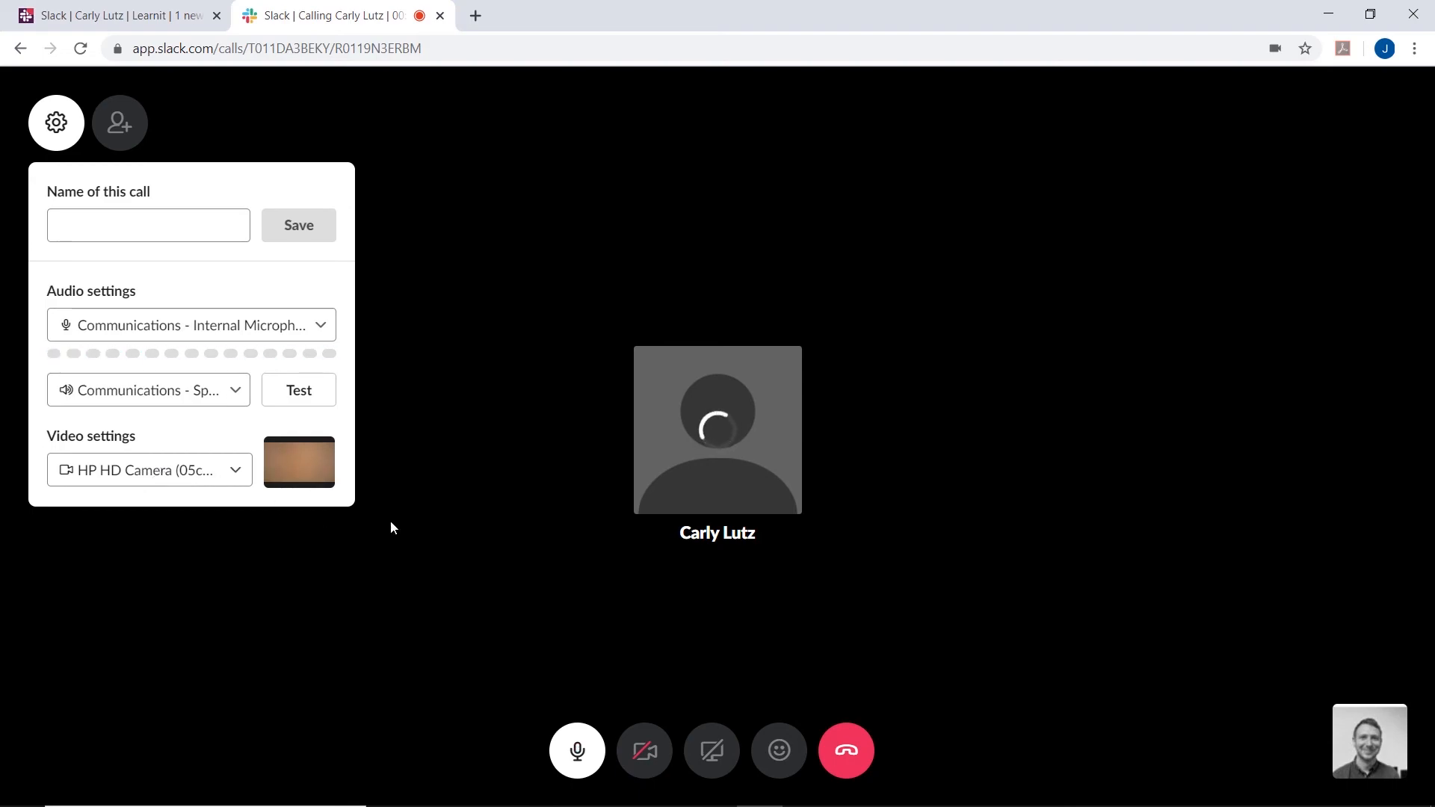
pyautogui.click(890, 672)
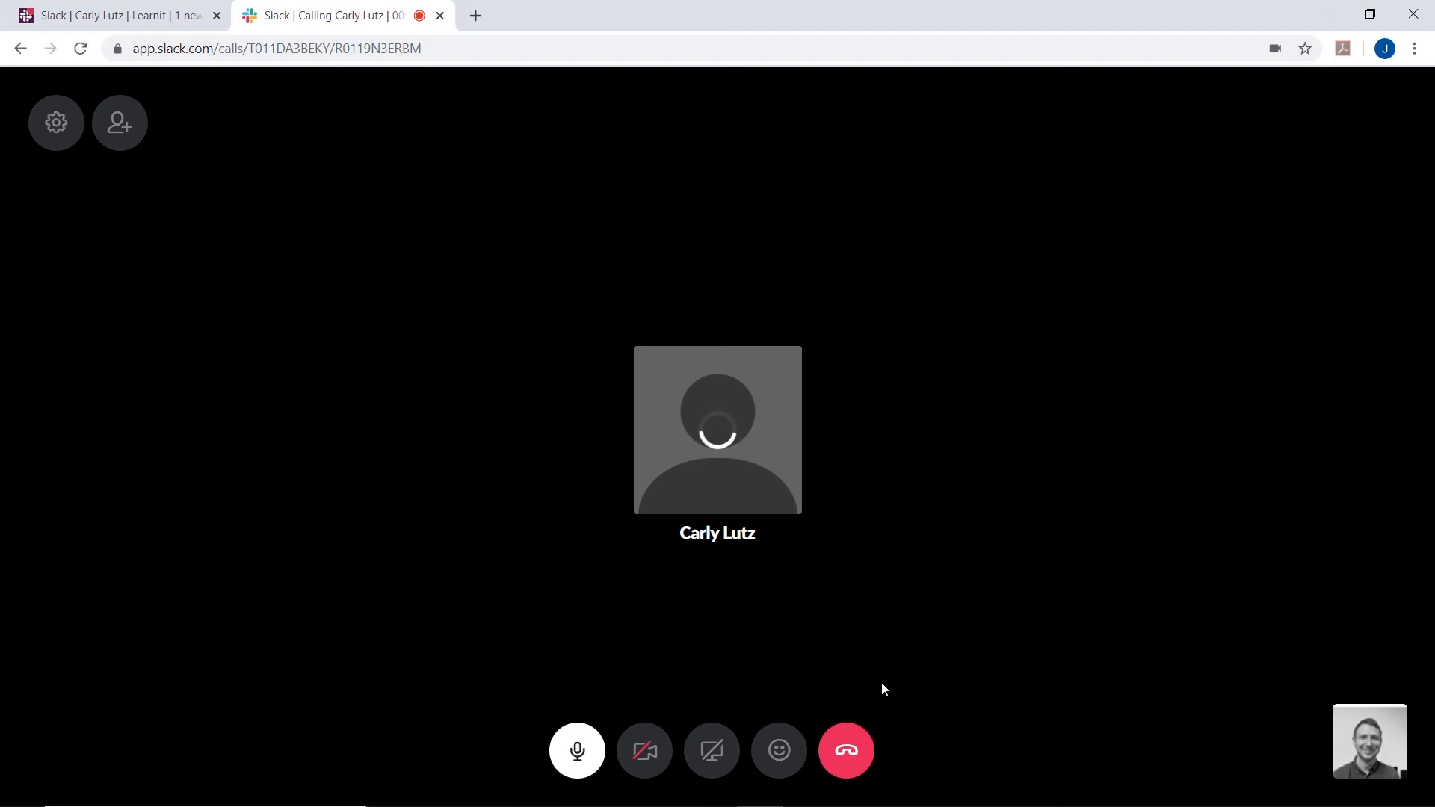
pyautogui.click(847, 759)
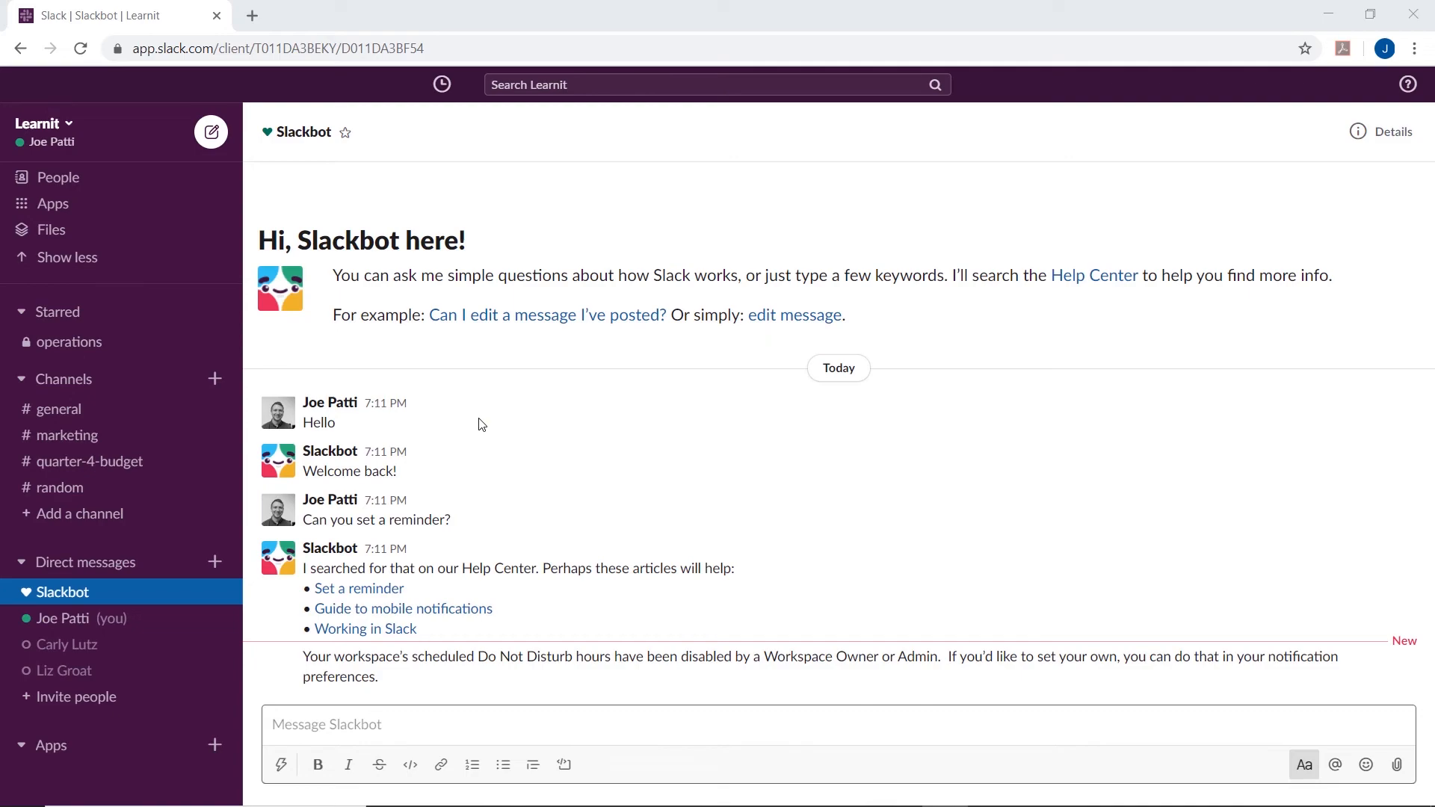
pyautogui.click(58, 650)
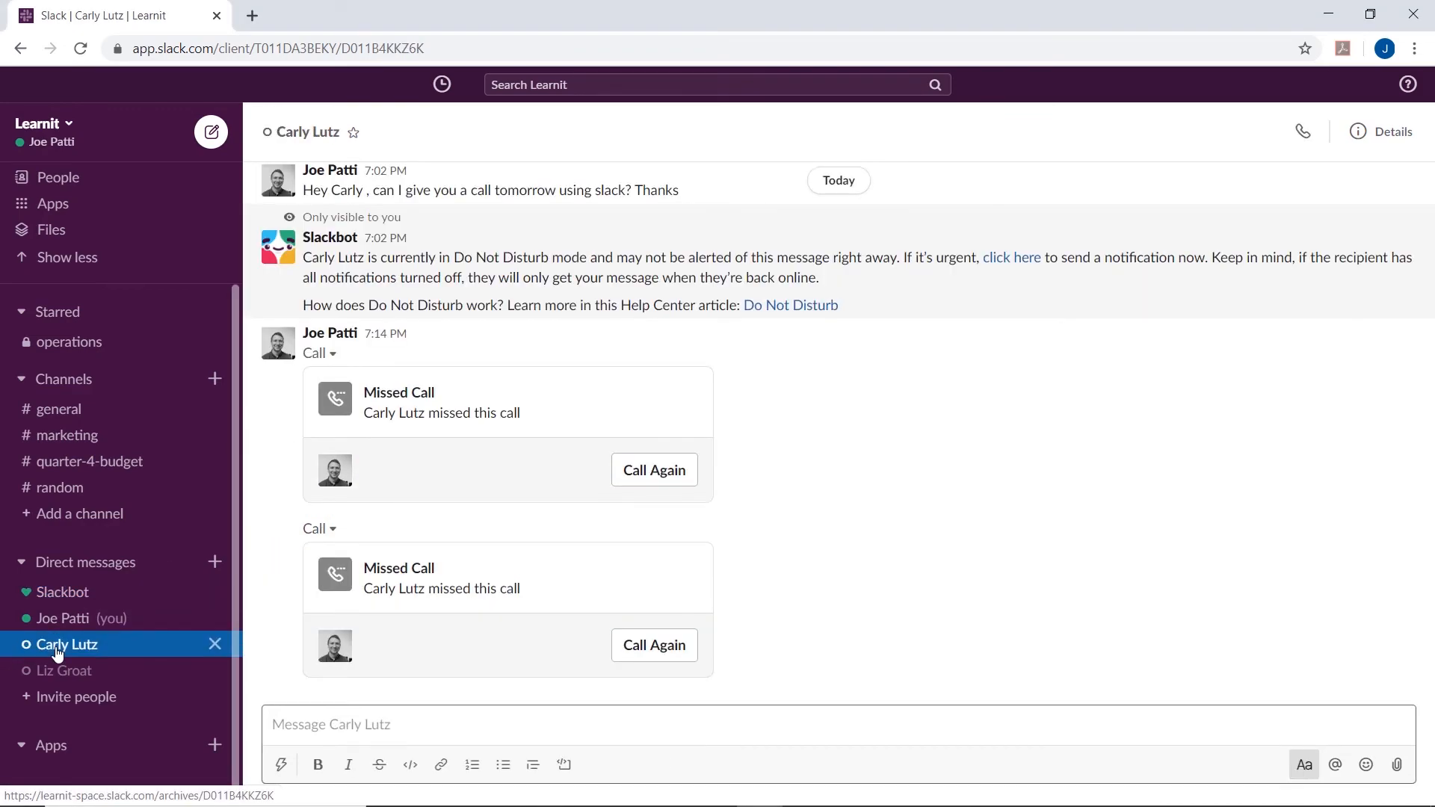
pyautogui.click(445, 778)
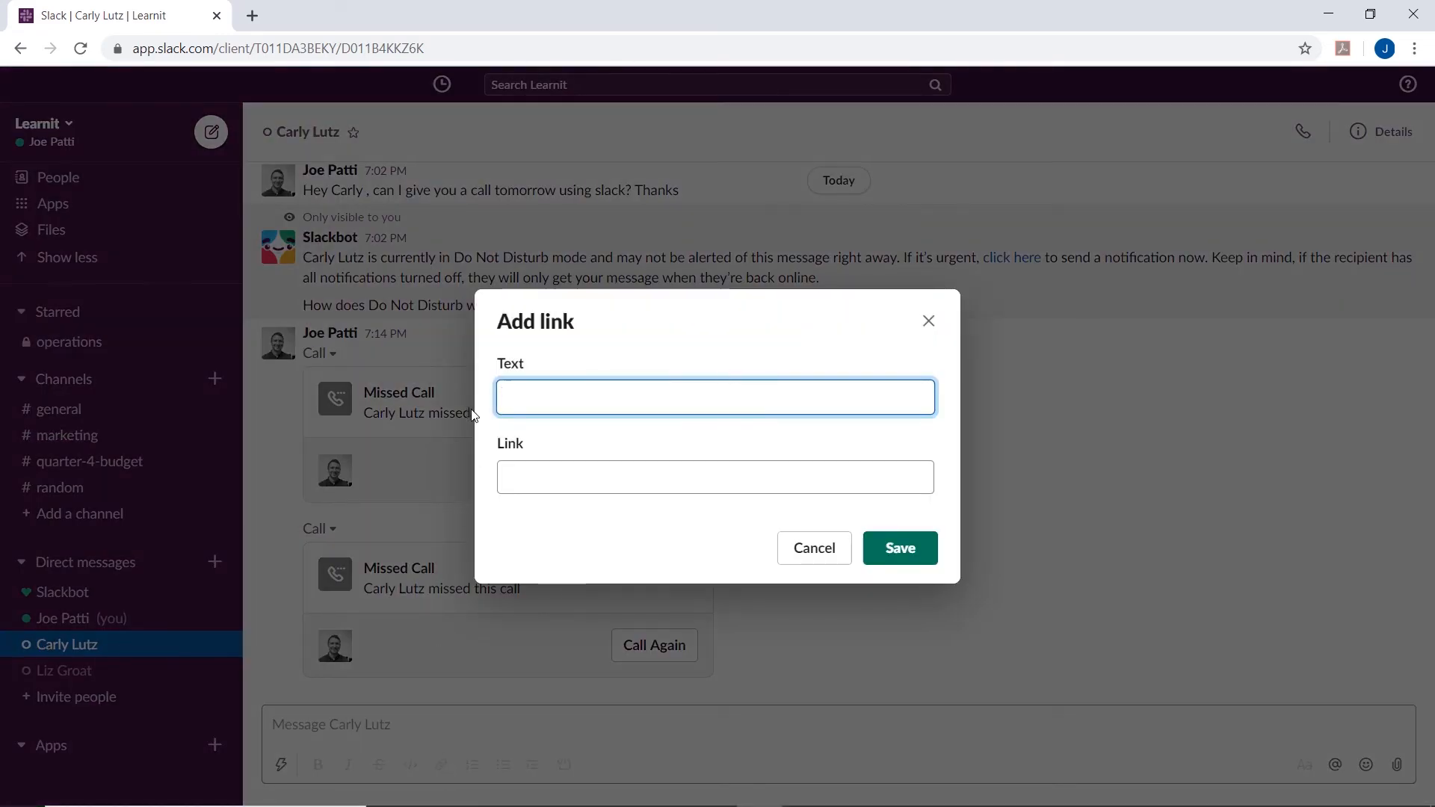
pyautogui.write('Learnit Home')
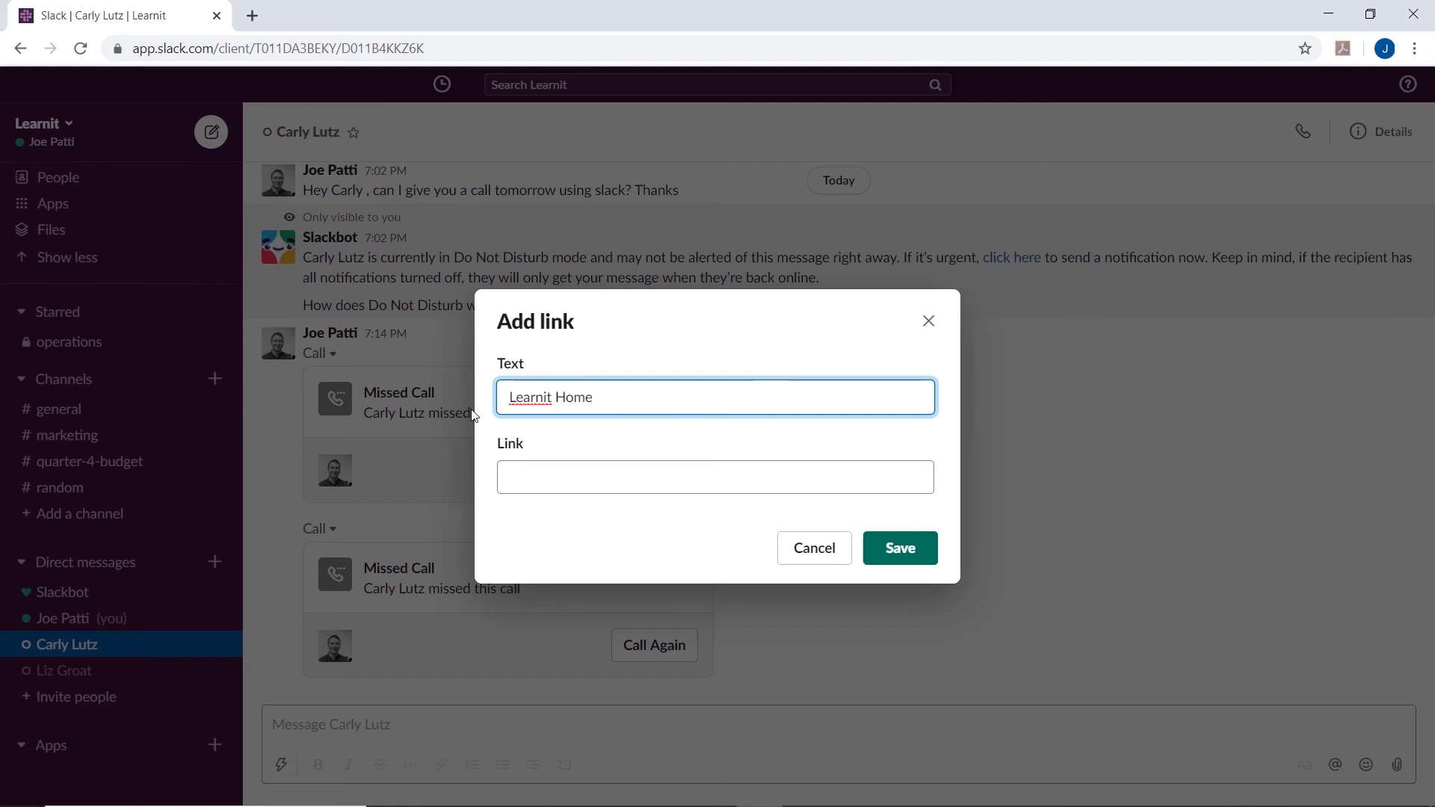
pyautogui.write(' Page')
pyautogui.click(560, 480)
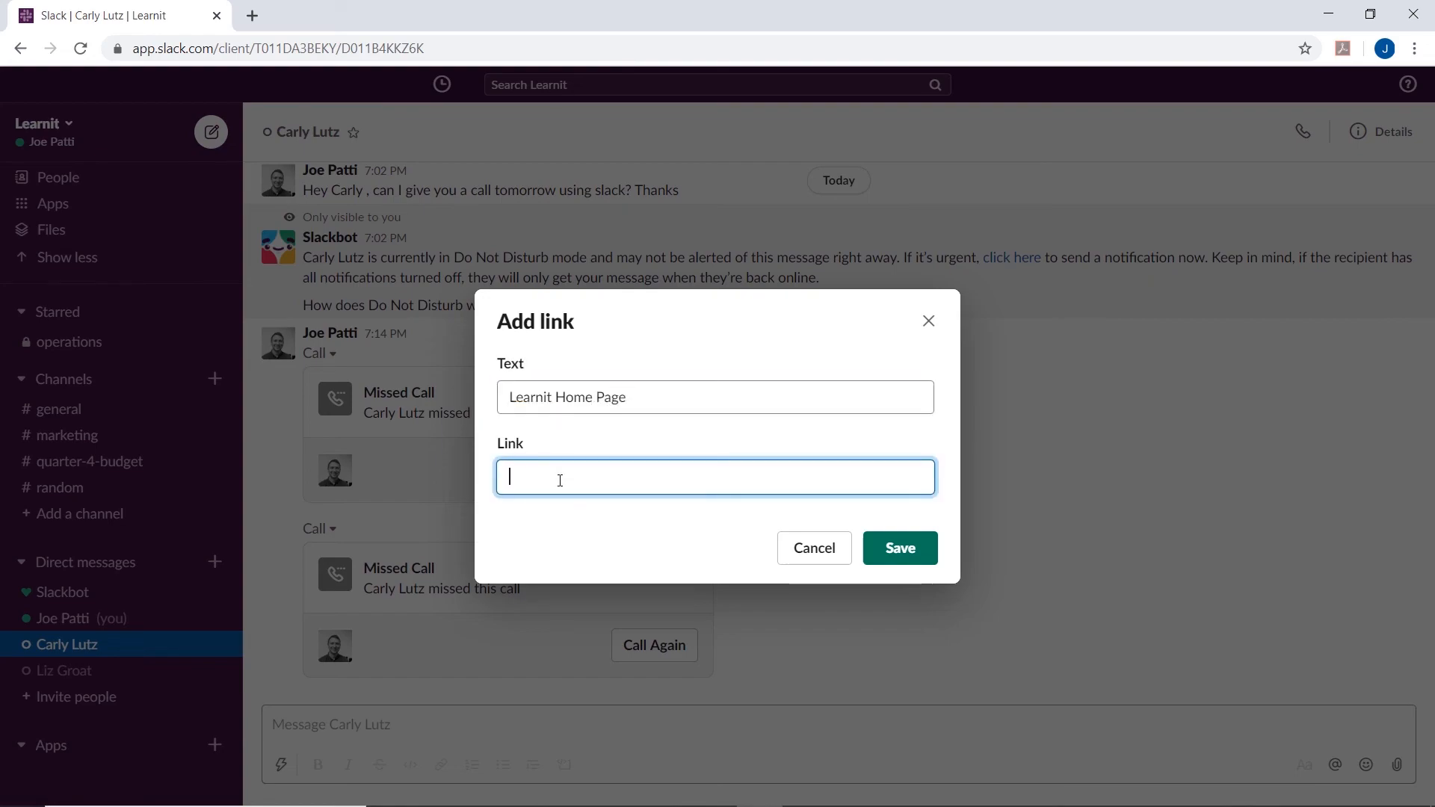
pyautogui.write('www.learnit.com')
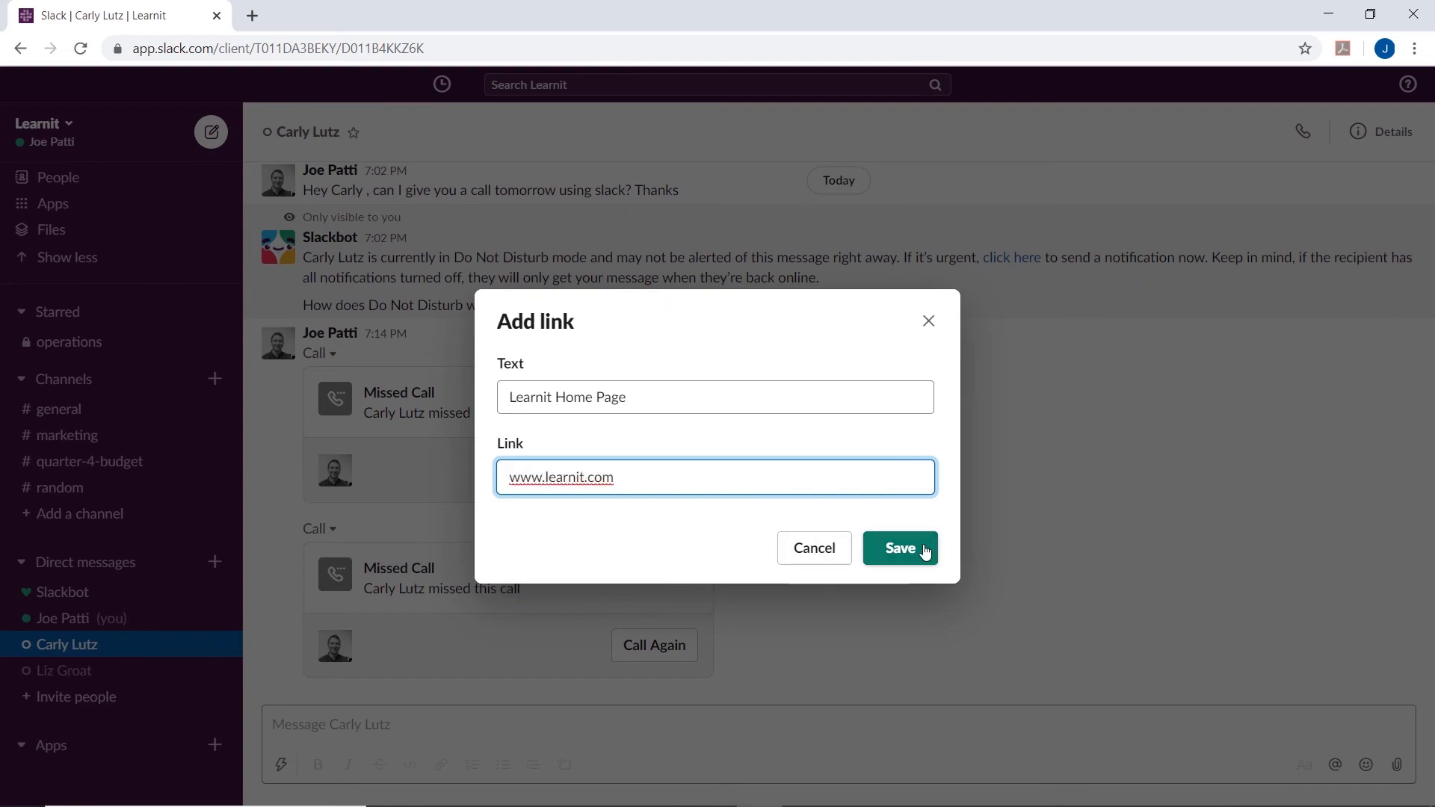
pyautogui.click(900, 548)
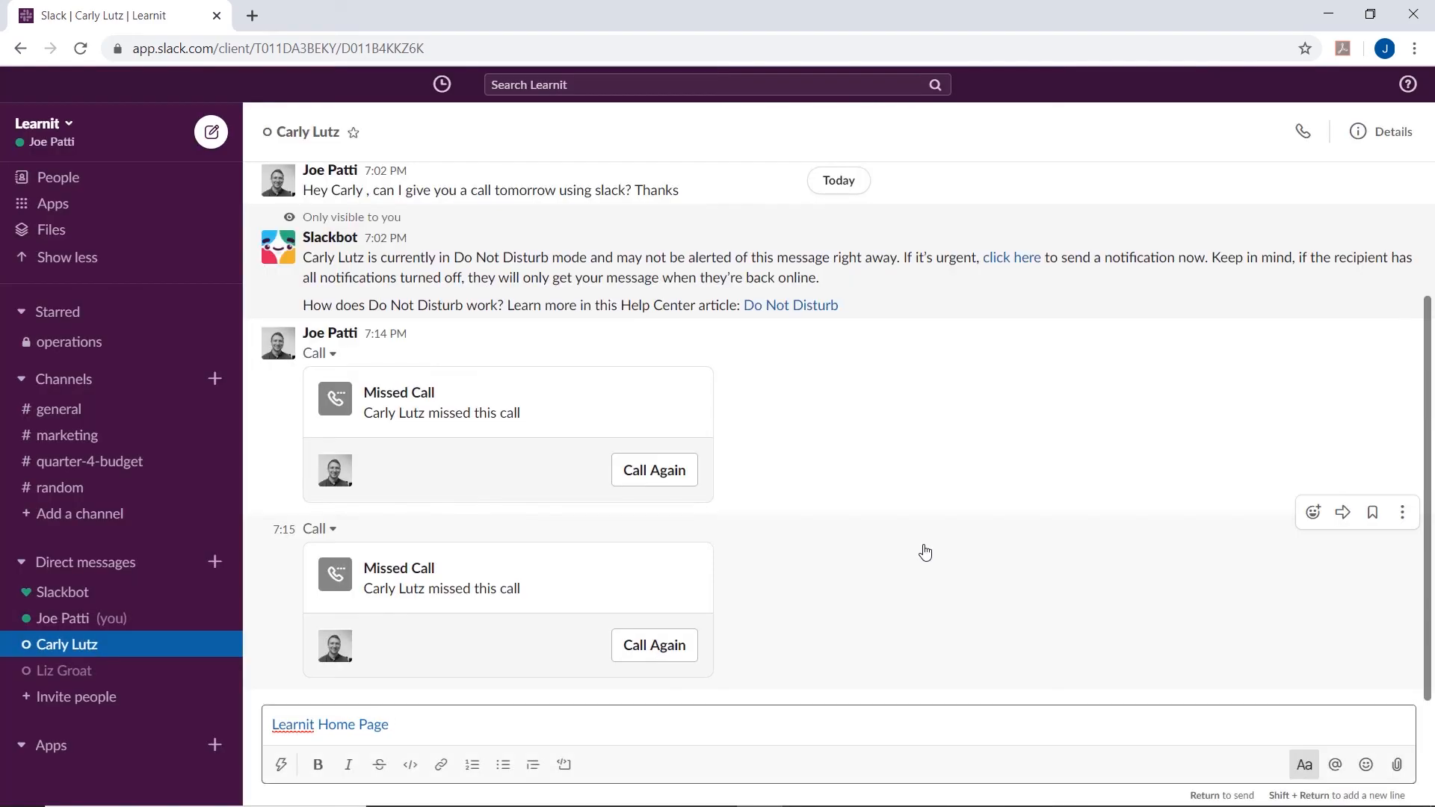
pyautogui.press('Return')
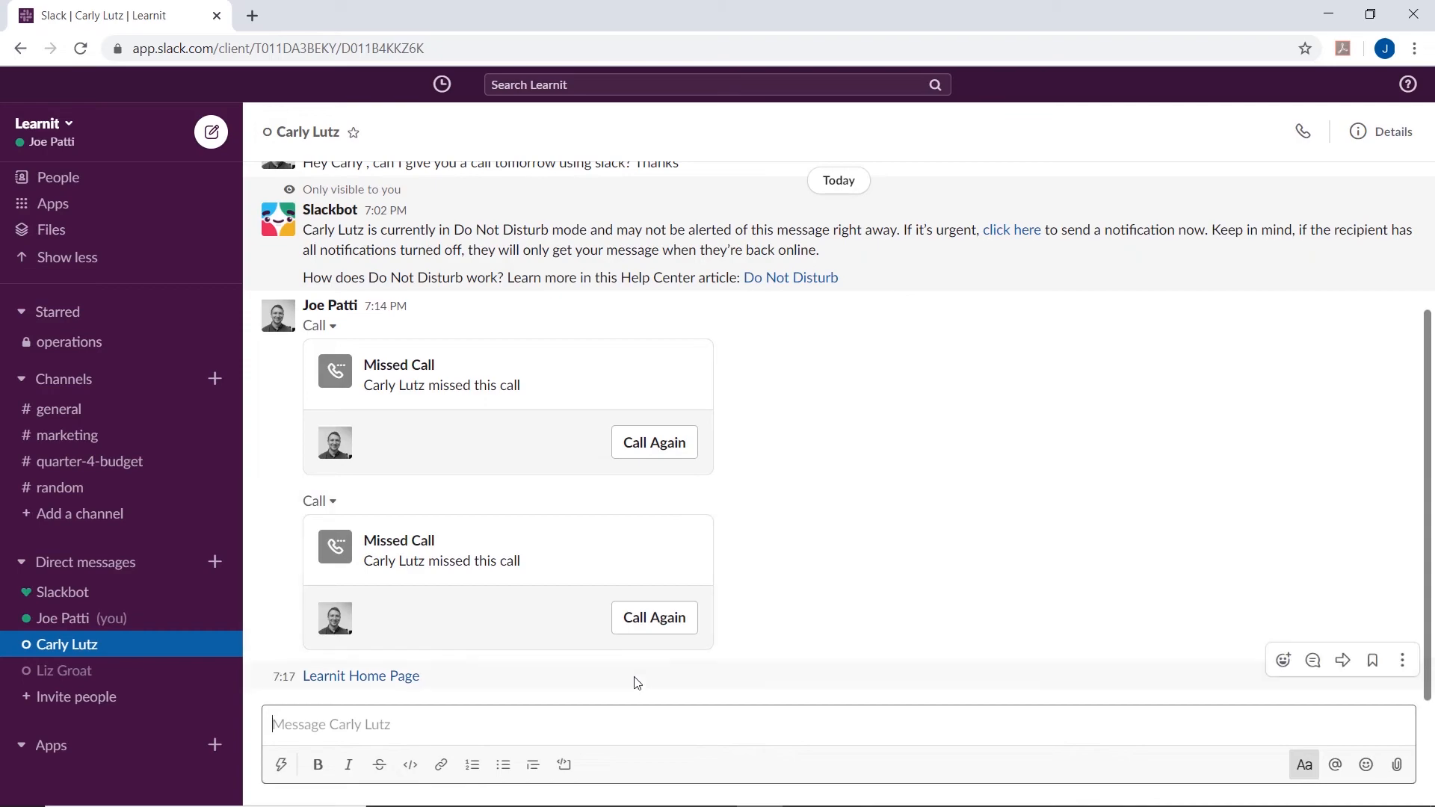
pyautogui.click(389, 676)
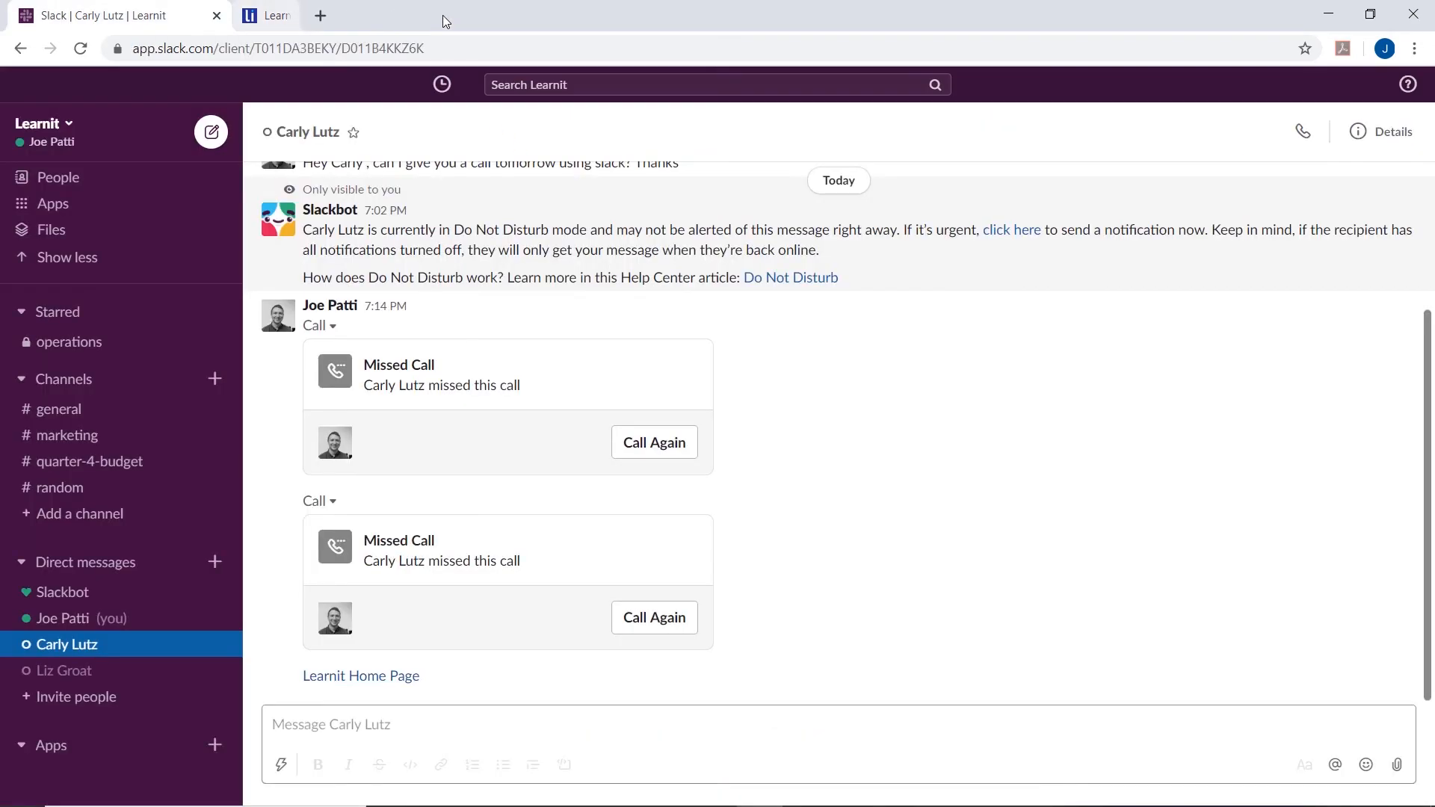
pyautogui.click(441, 17)
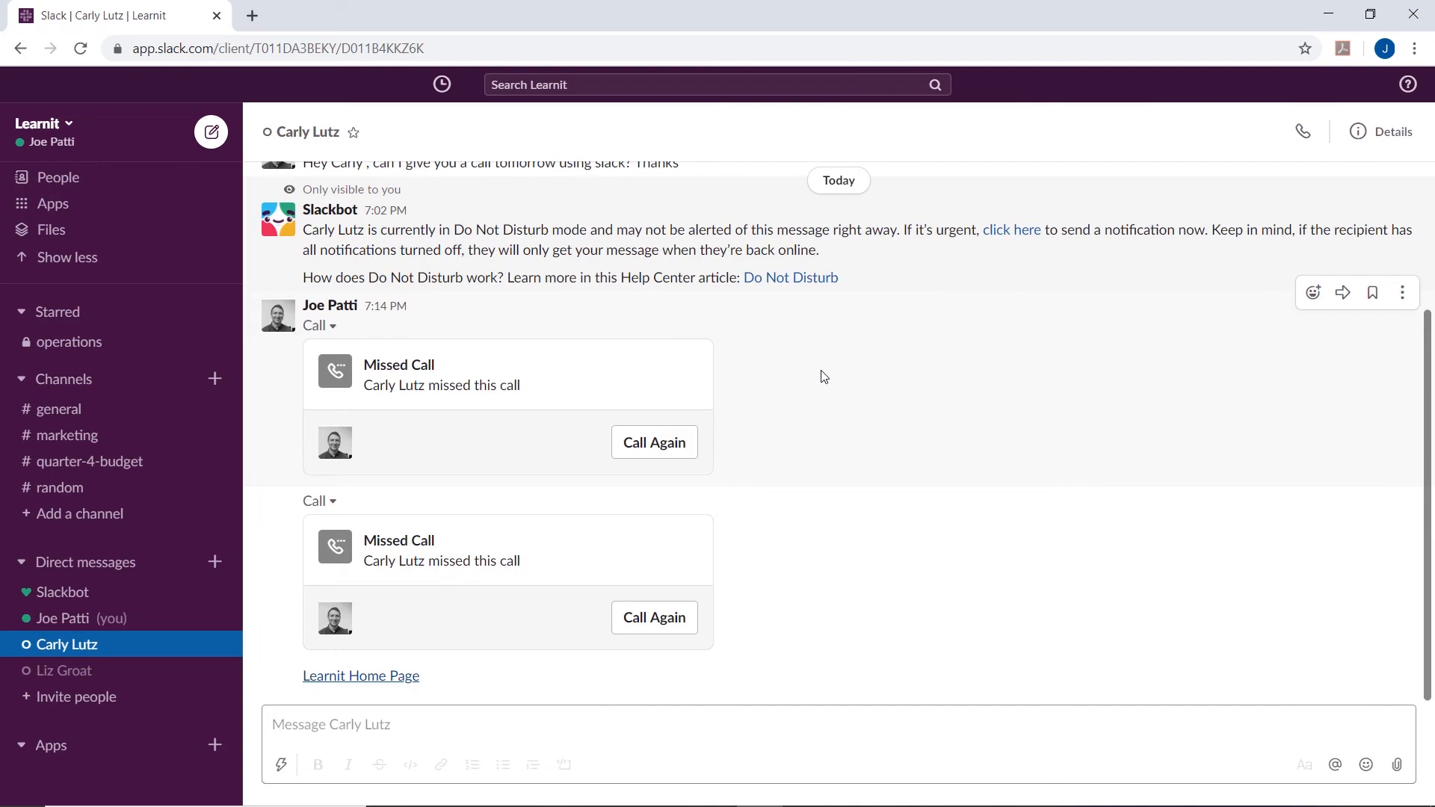
# - Browse the Keyboard Shortcuts list via Ctrl+/, close it, and open the workspace search
pyautogui.hotkey('ctrl', '/')
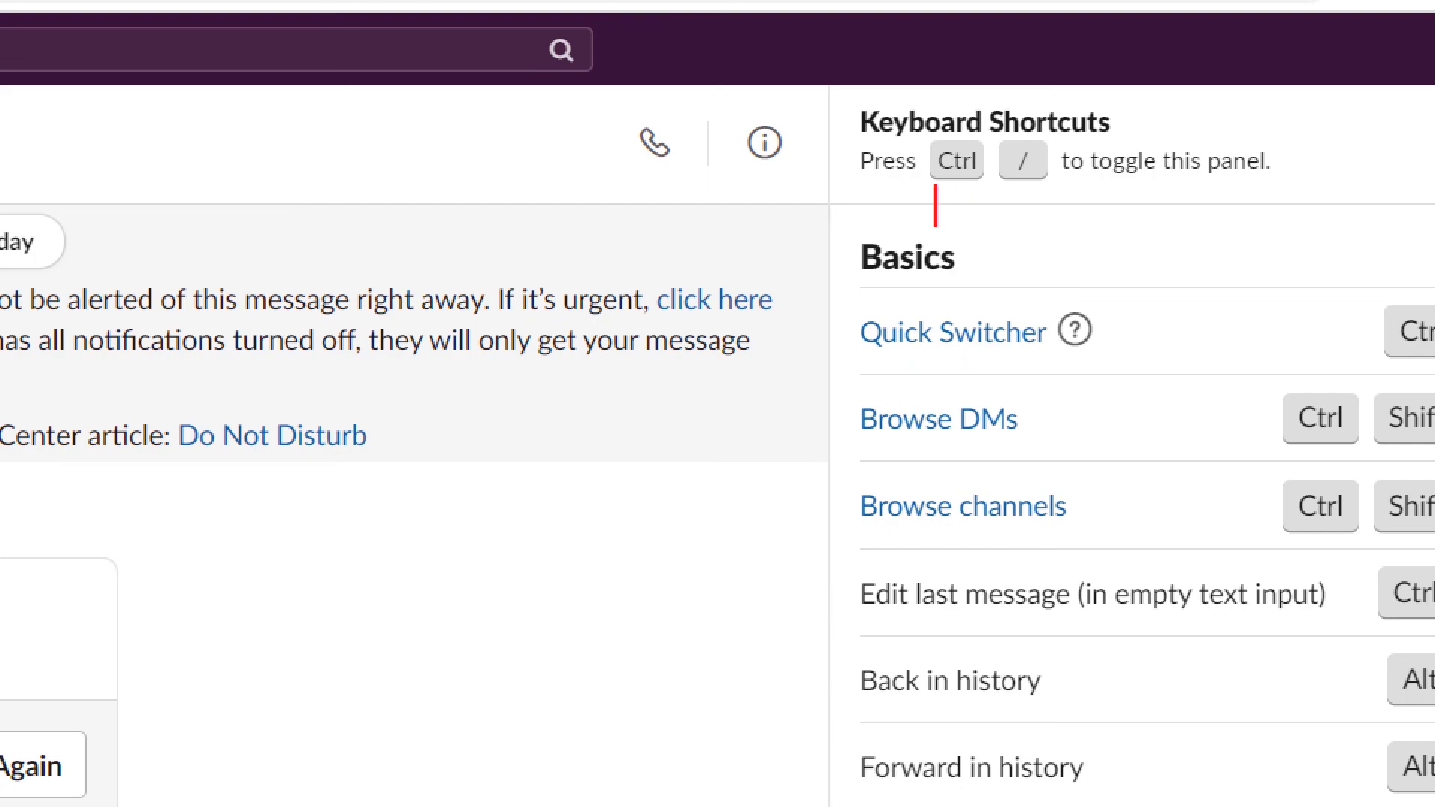
pyautogui.write('cmd ')
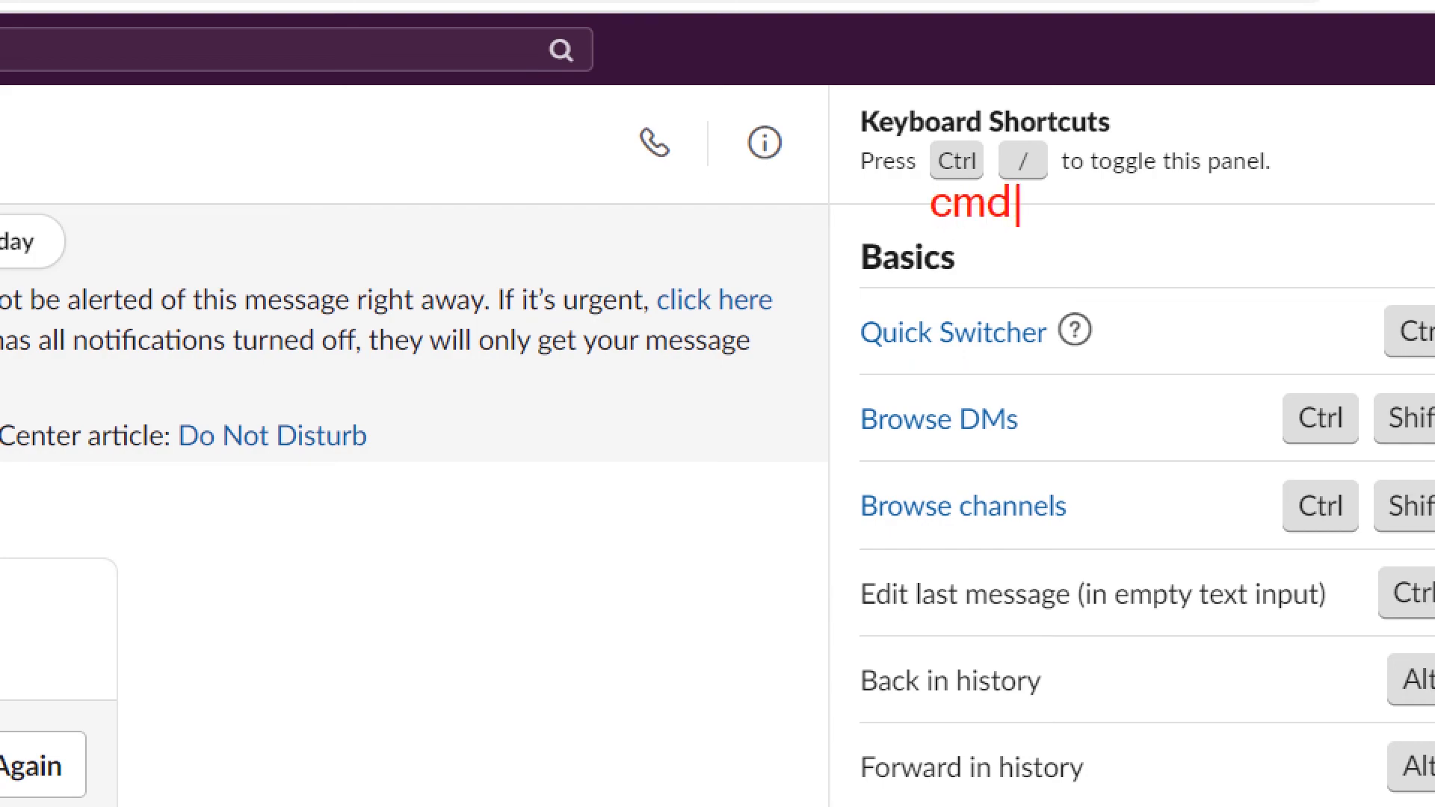
pyautogui.write('+ /')
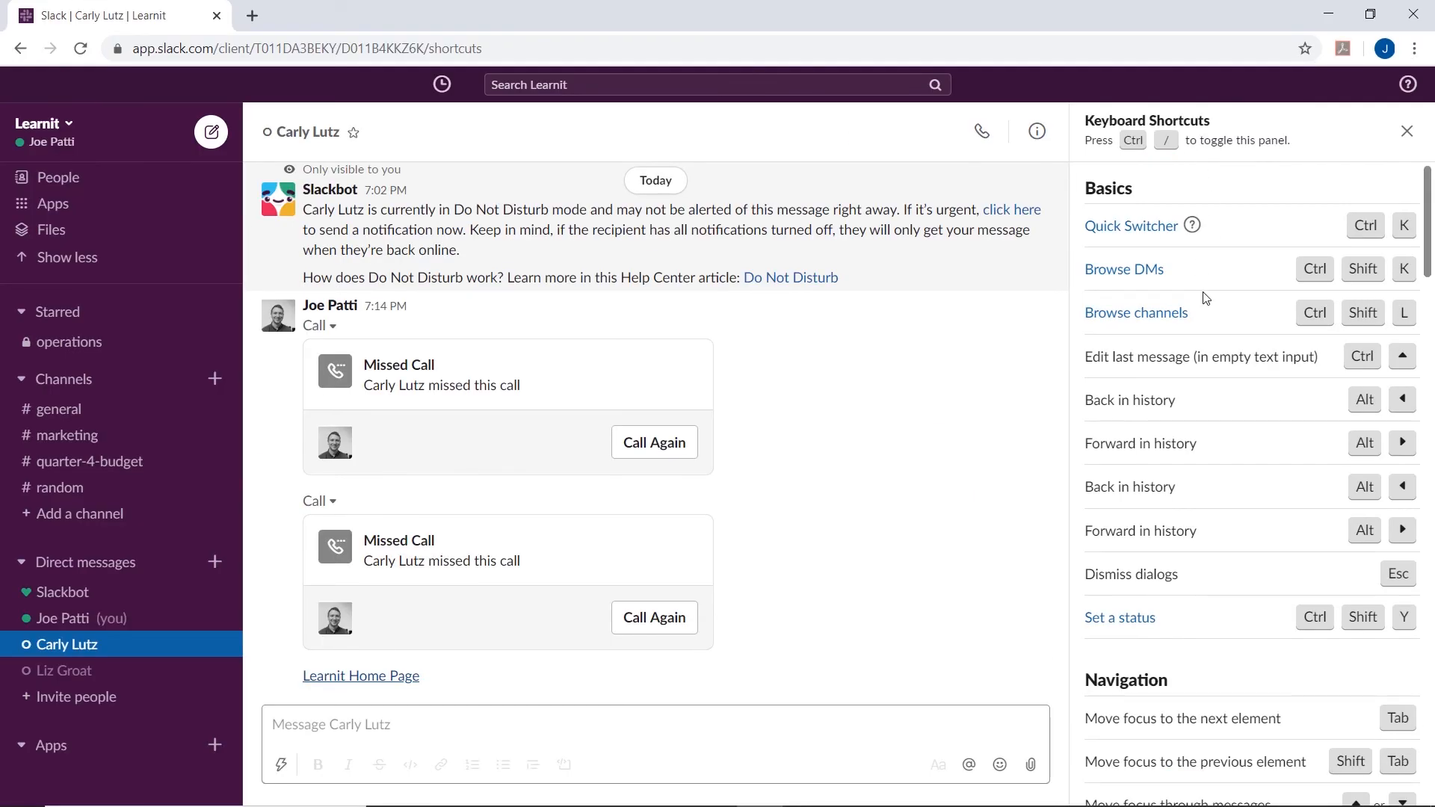
pyautogui.scroll(-10, 1203, 298)
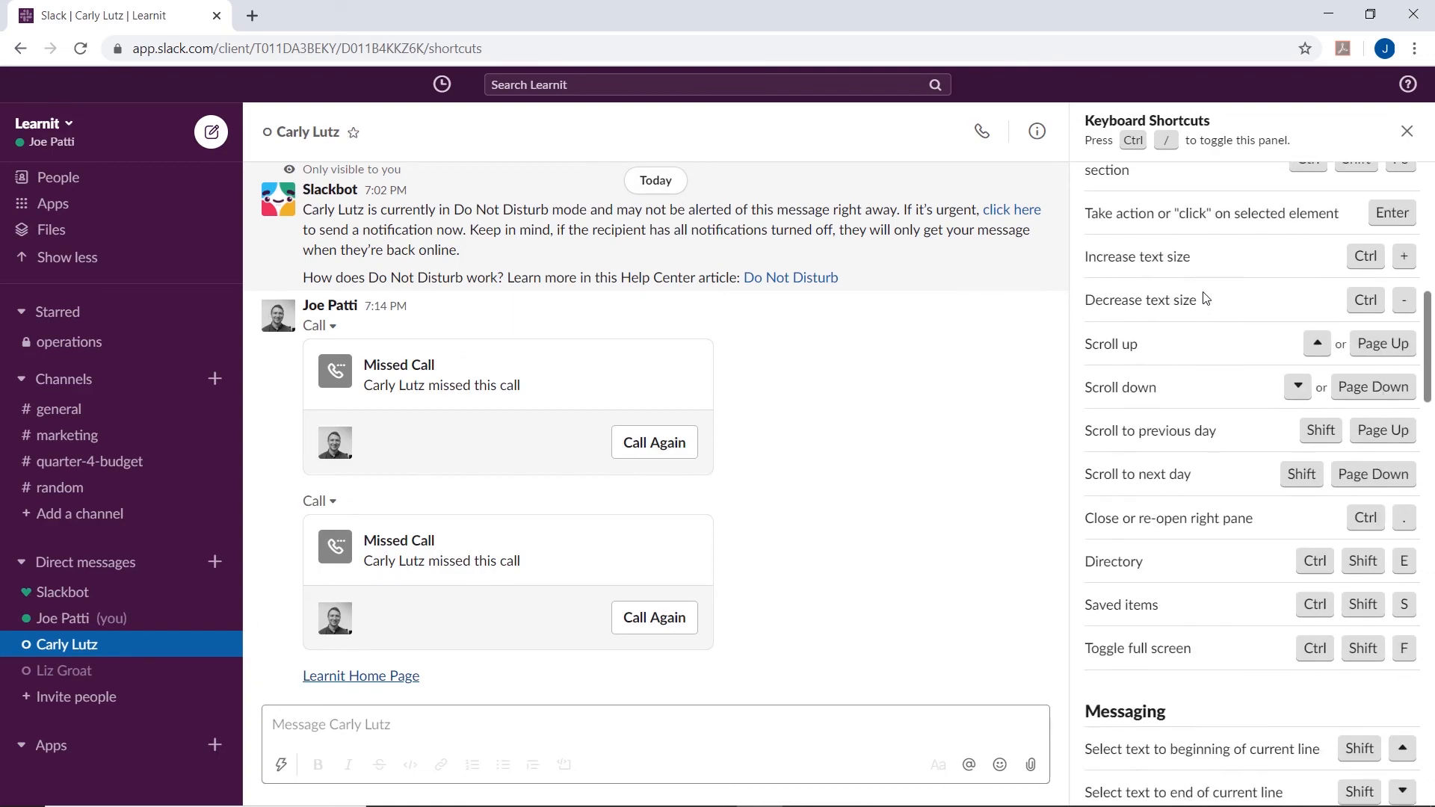
pyautogui.scroll(-10, 1203, 298)
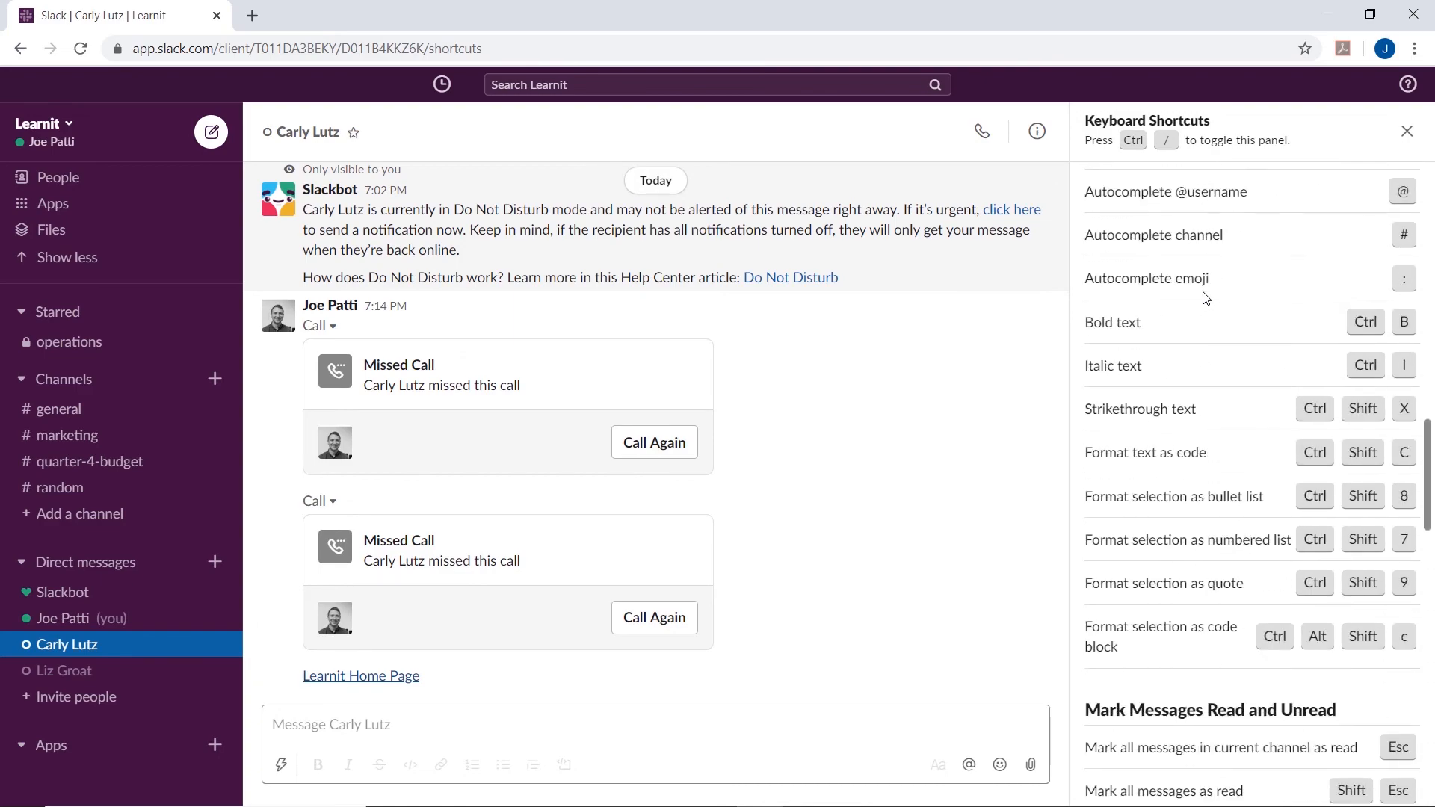
pyautogui.scroll(-10, 1203, 298)
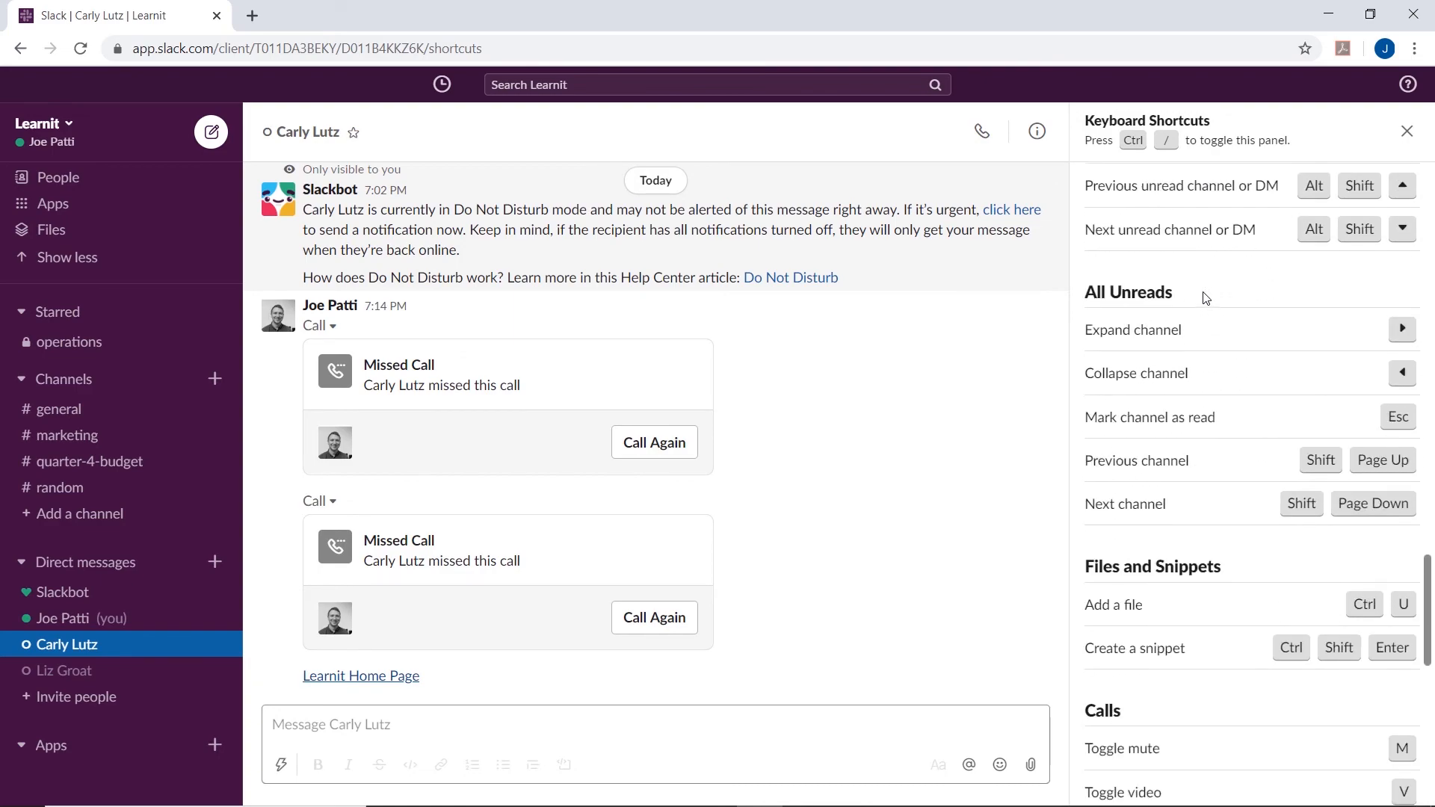
pyautogui.scroll(-3, 1203, 299)
pyautogui.scroll(15, 1203, 298)
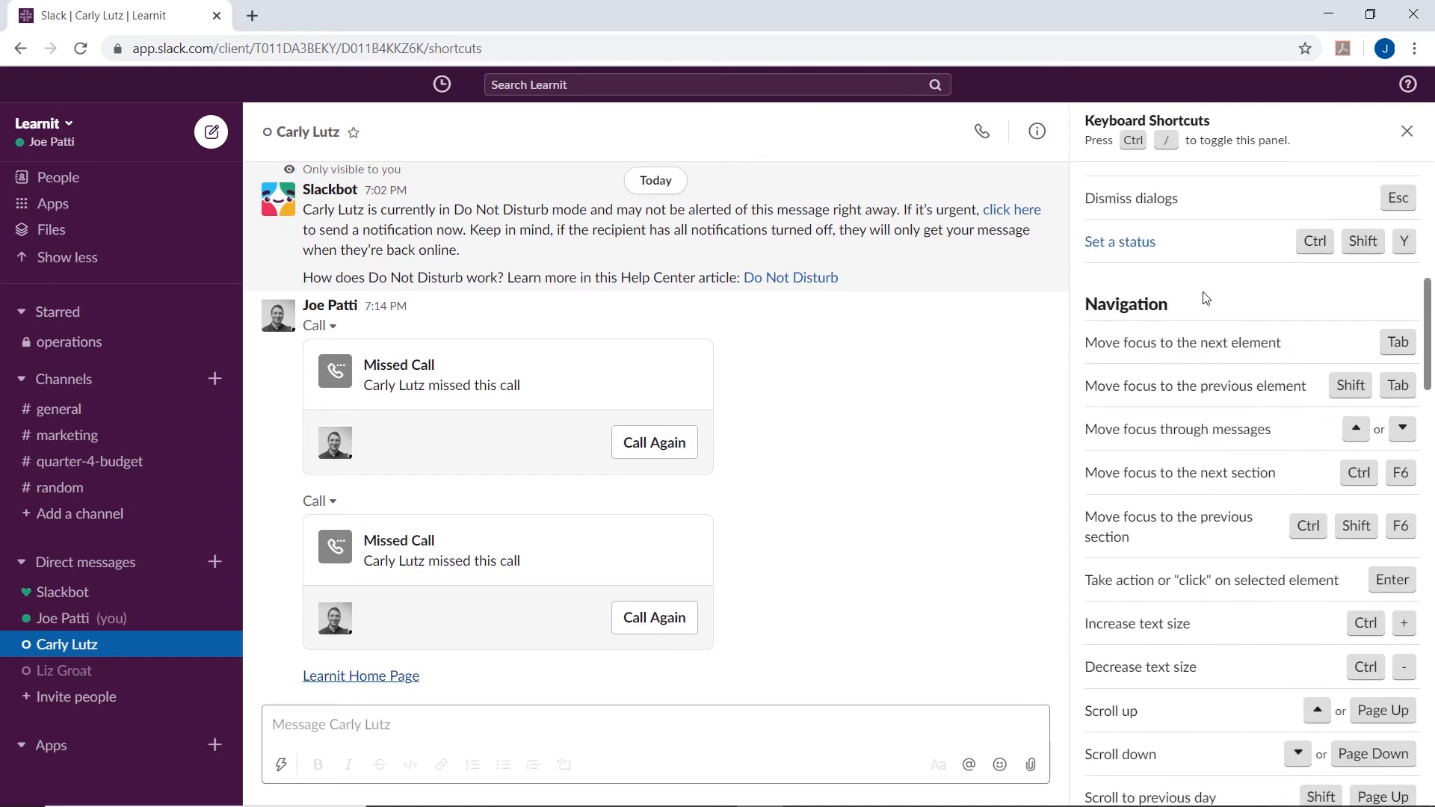
pyautogui.scroll(5, 1203, 298)
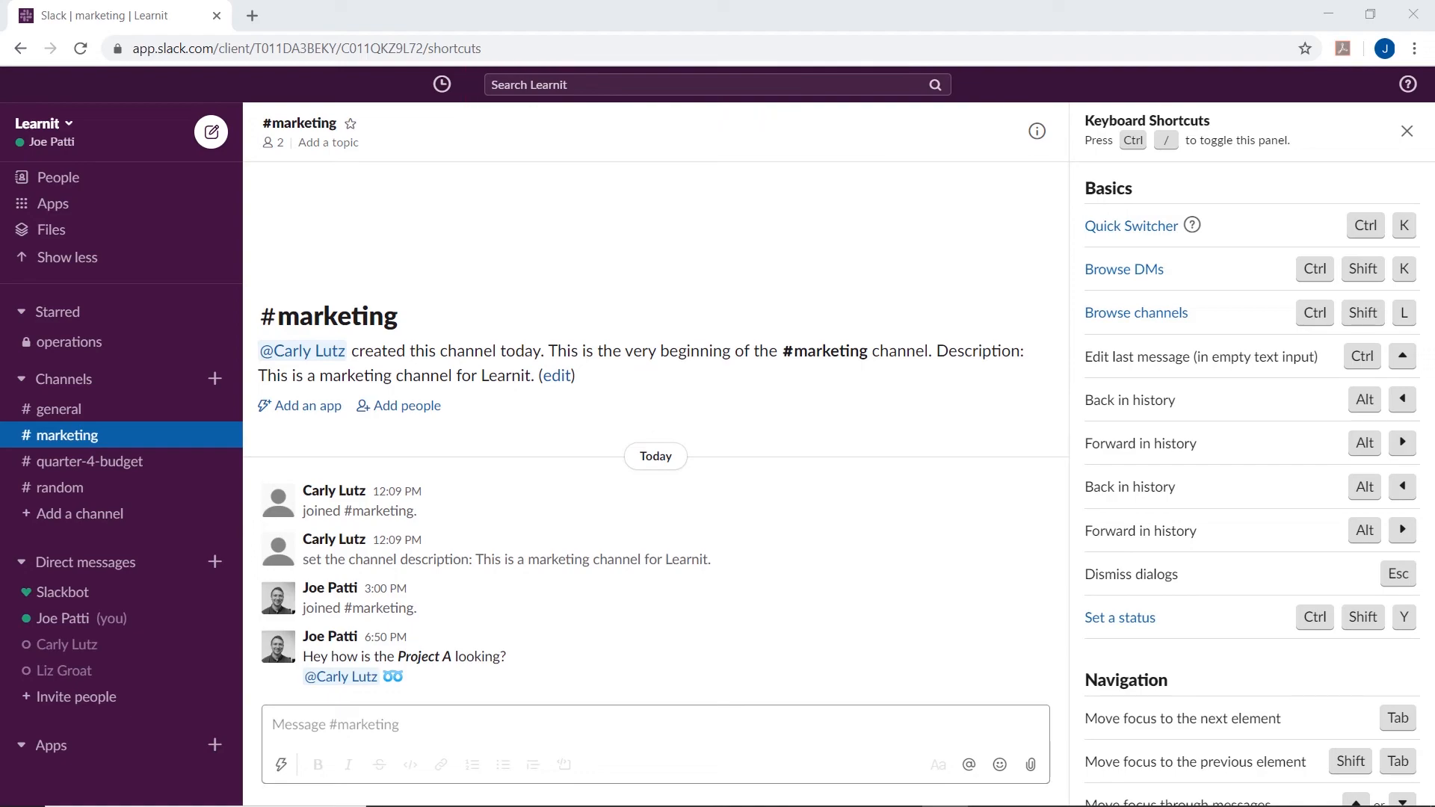
pyautogui.click(1406, 131)
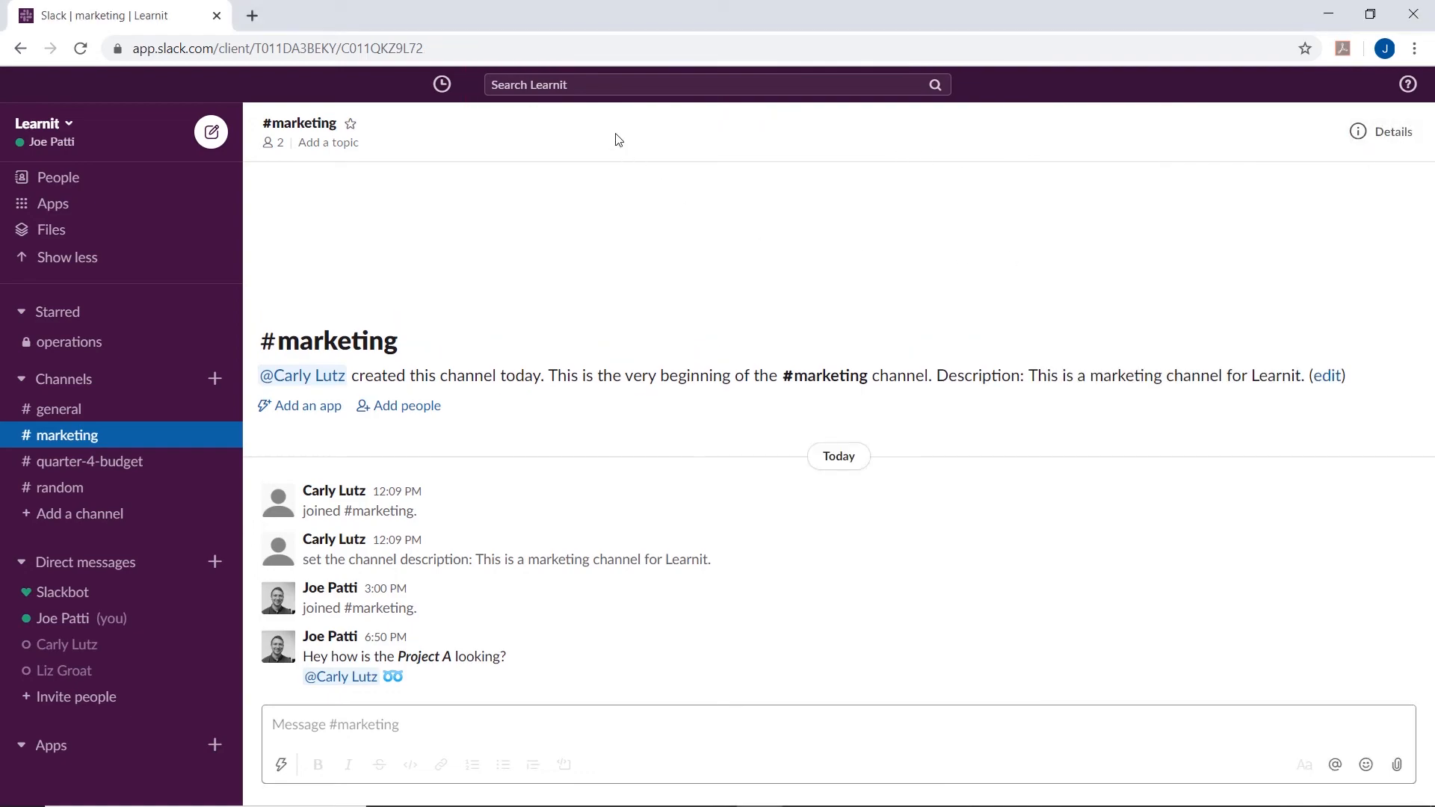
pyautogui.click(587, 86)
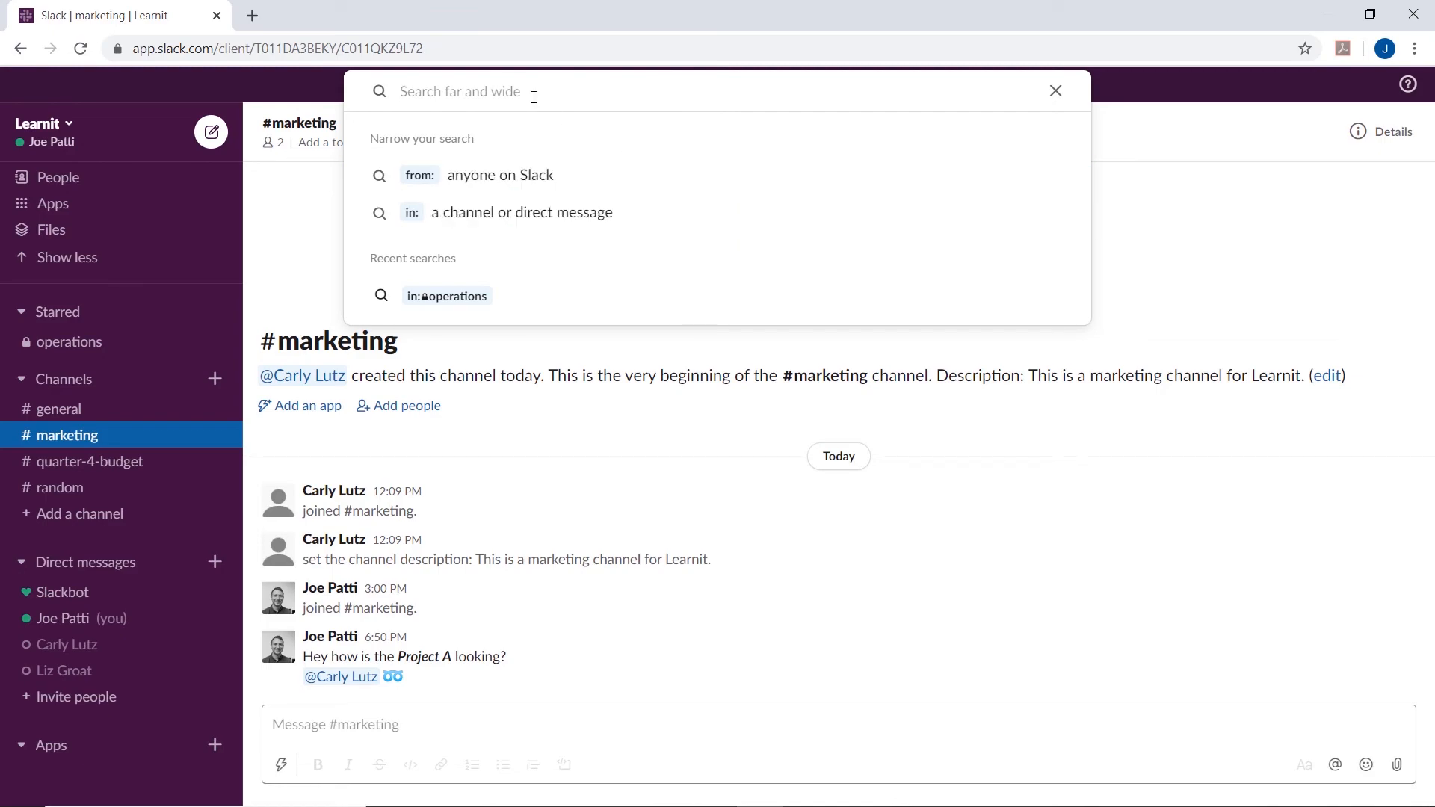
# - Search from: a teammate, review Files, Channels and People results, then clear the search
pyautogui.write('from')
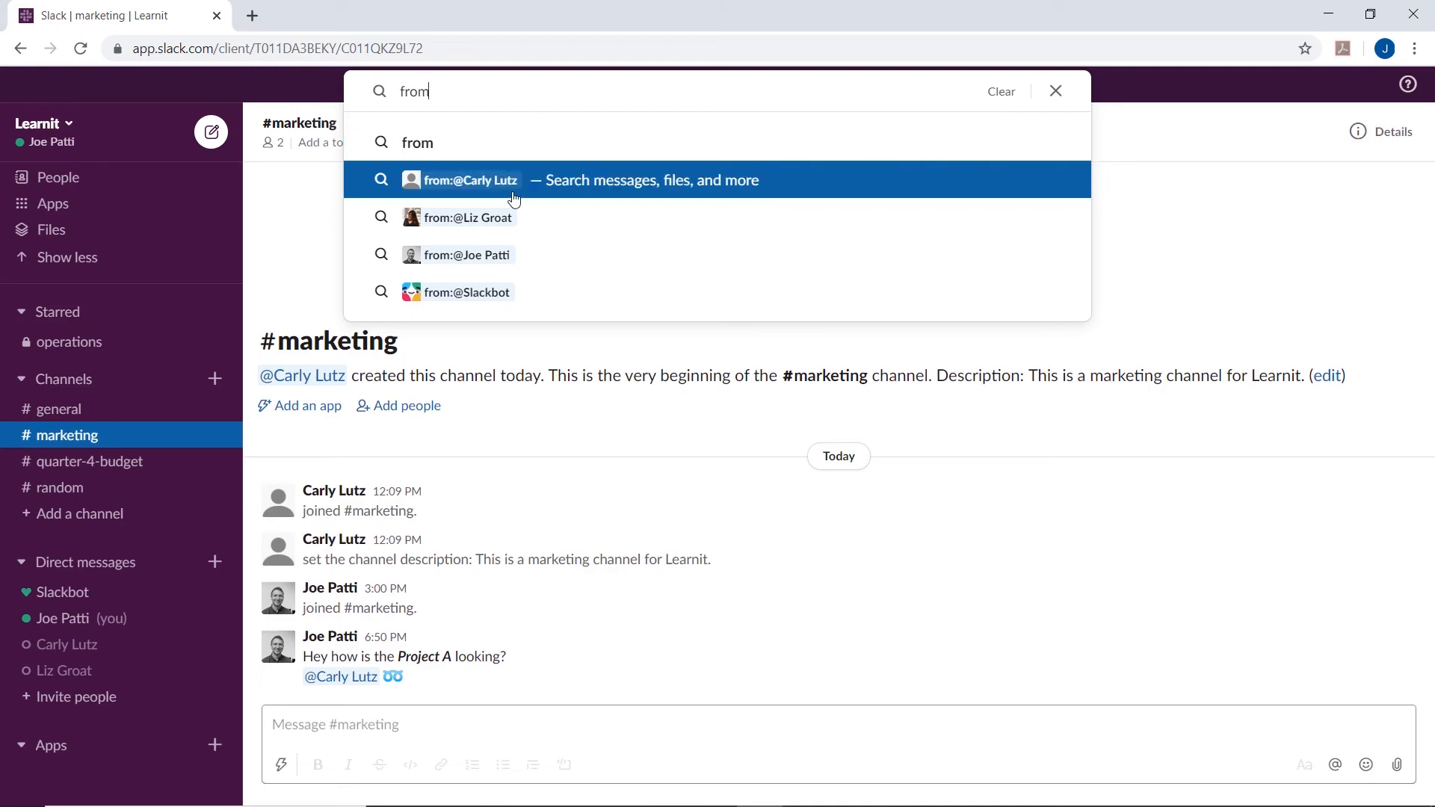
pyautogui.click(518, 224)
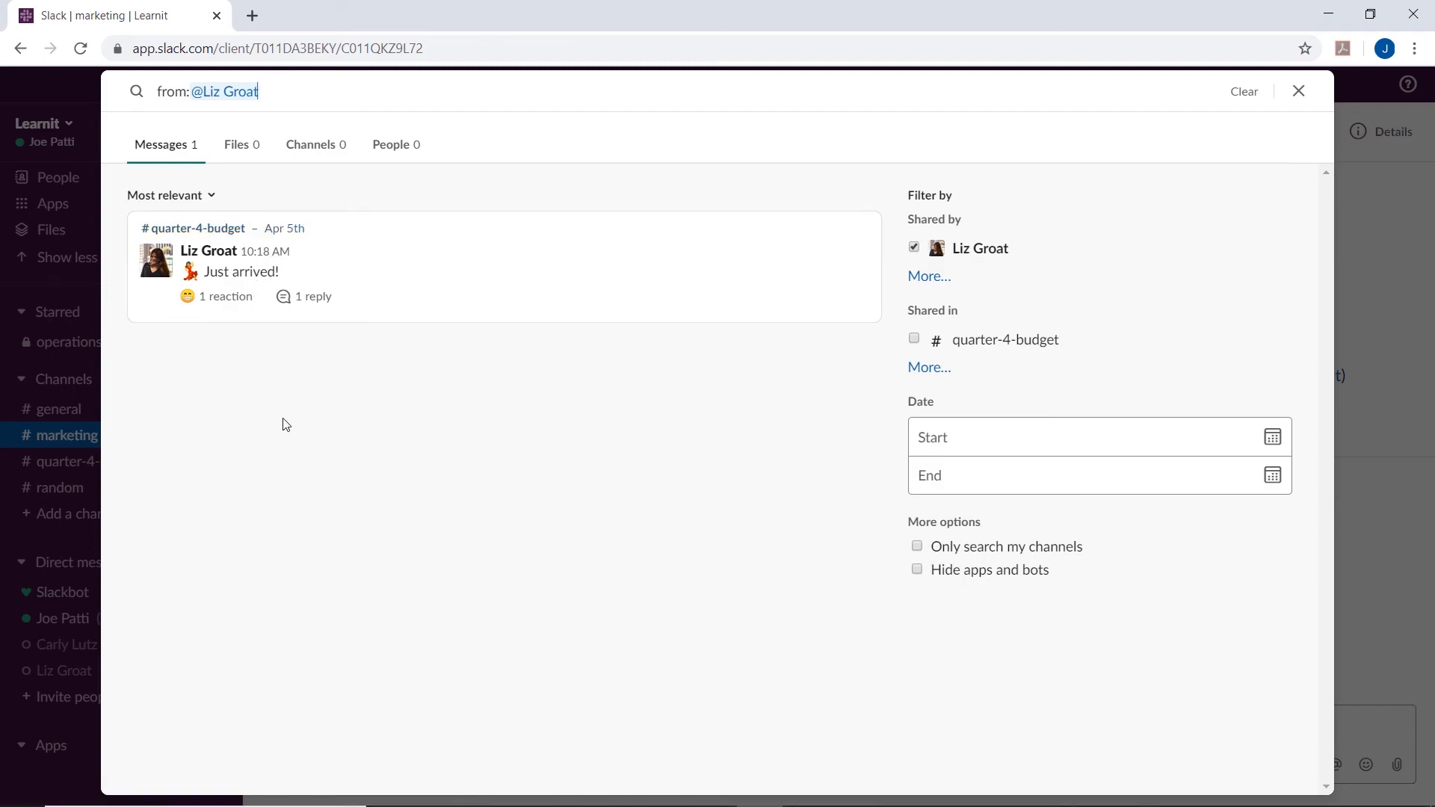
pyautogui.click(255, 154)
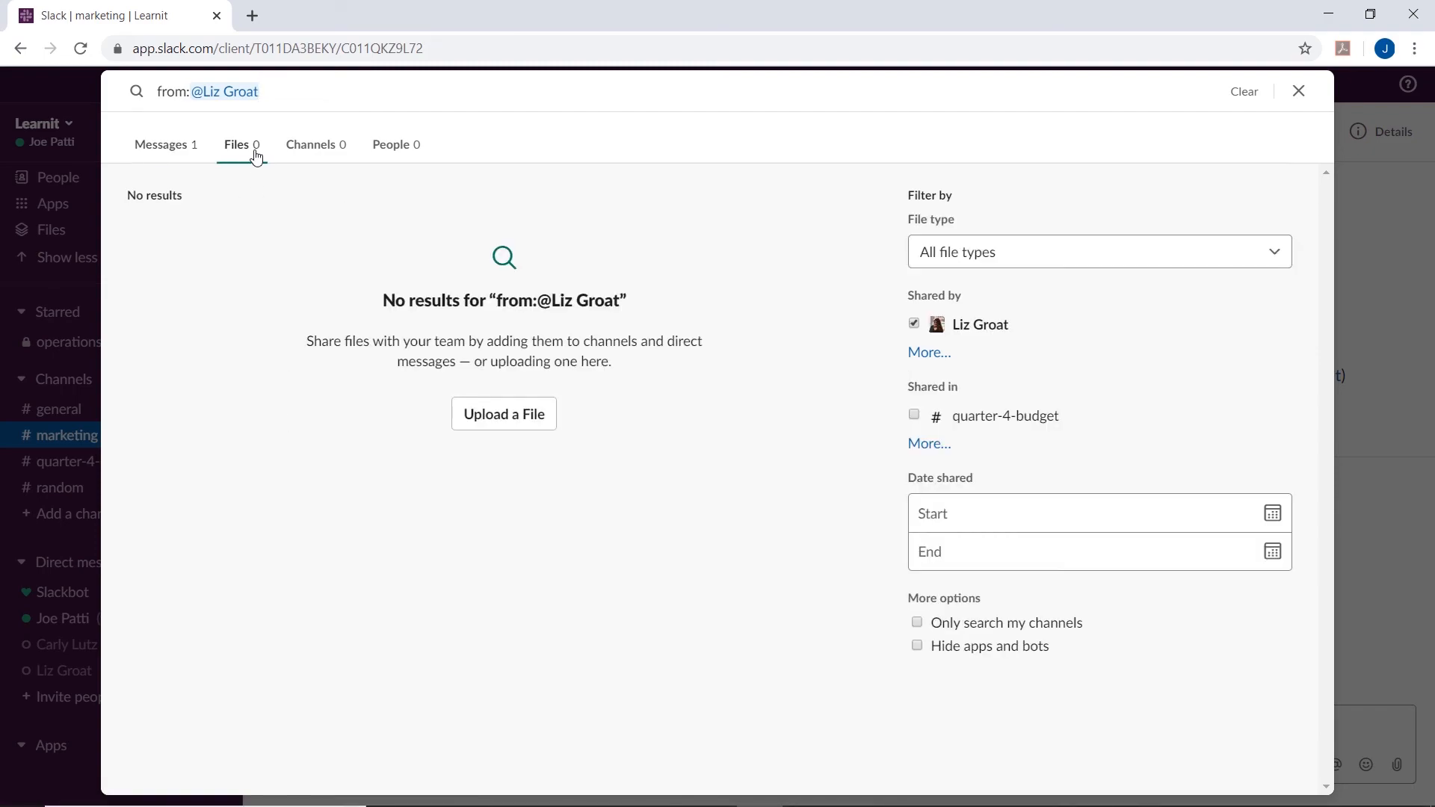
pyautogui.click(310, 151)
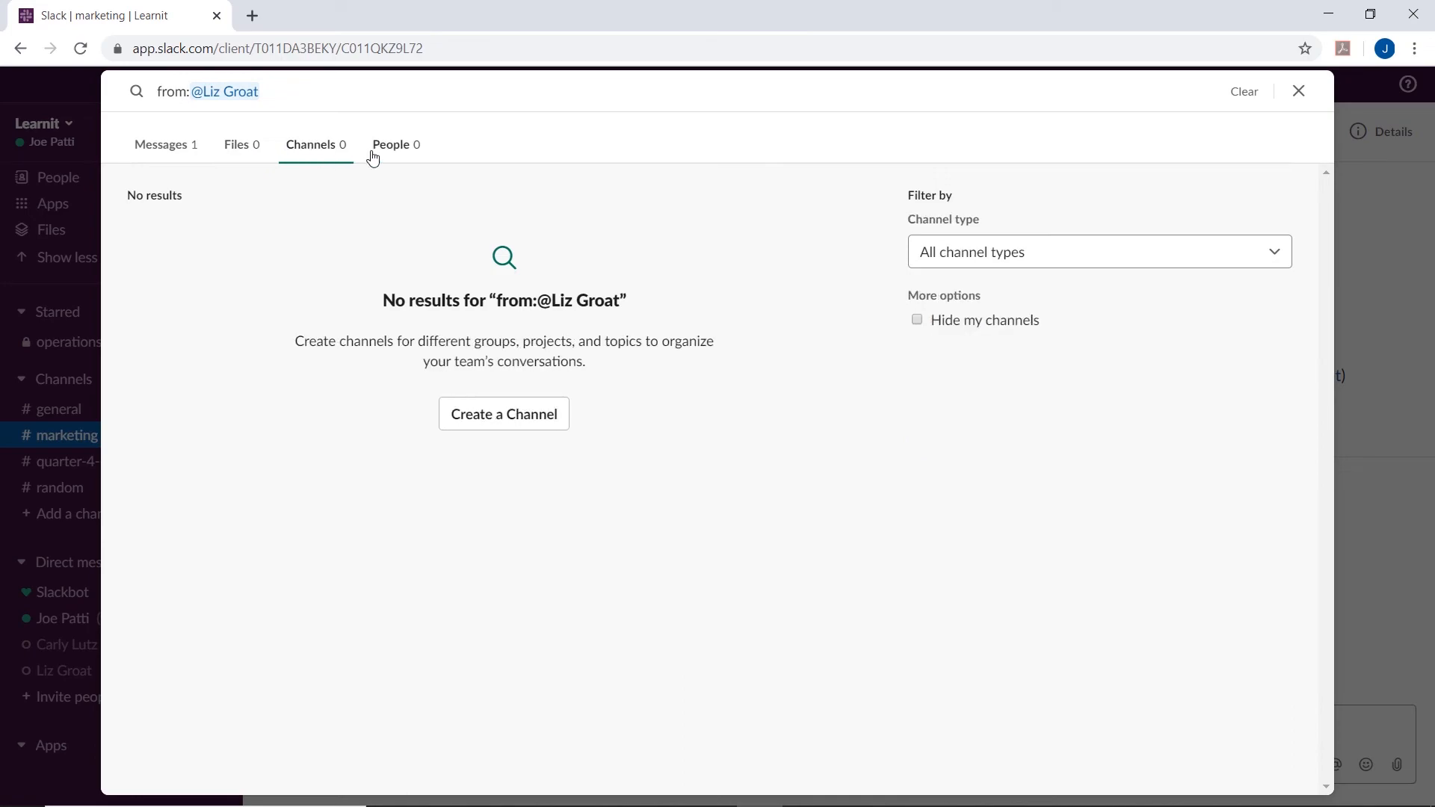
pyautogui.click(396, 152)
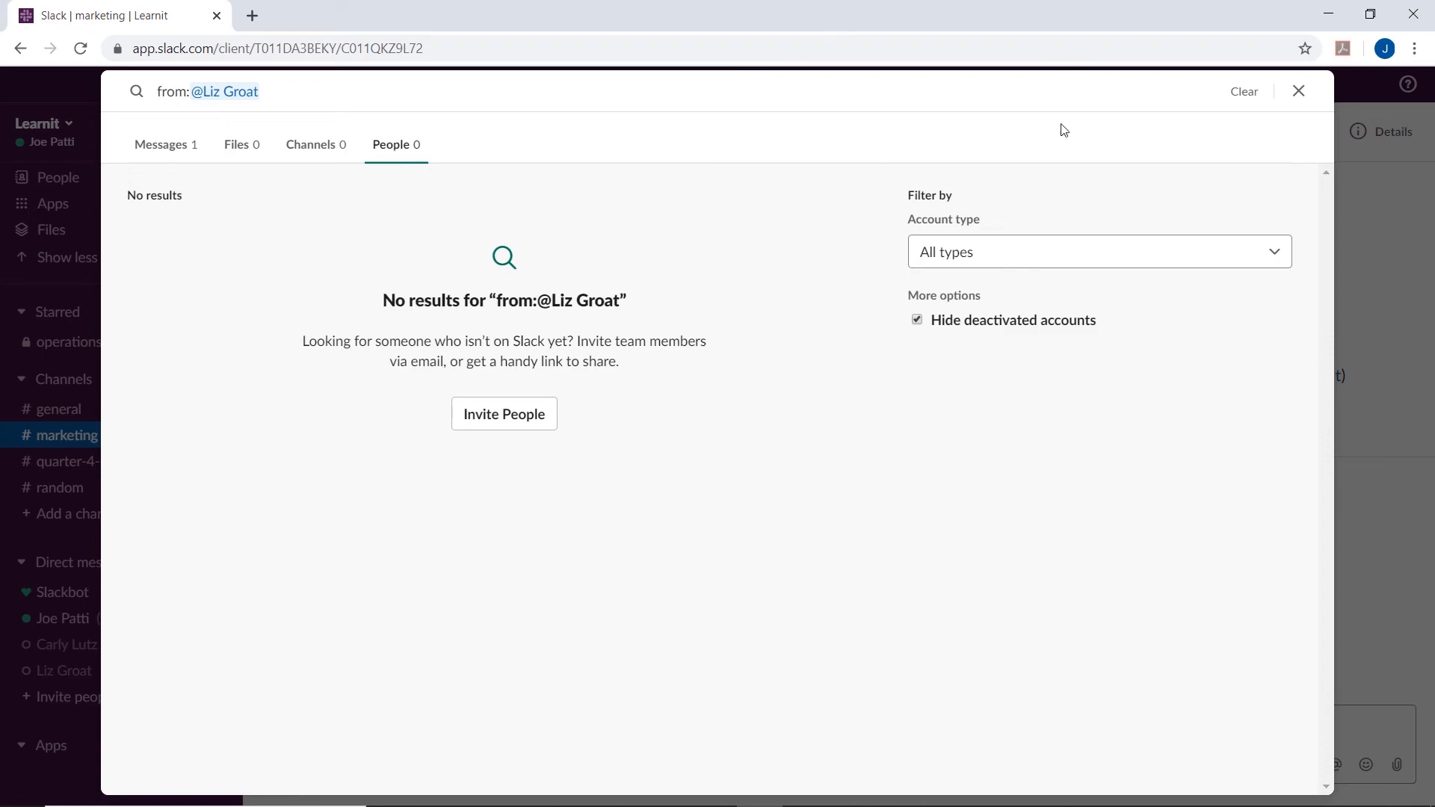
pyautogui.click(1246, 92)
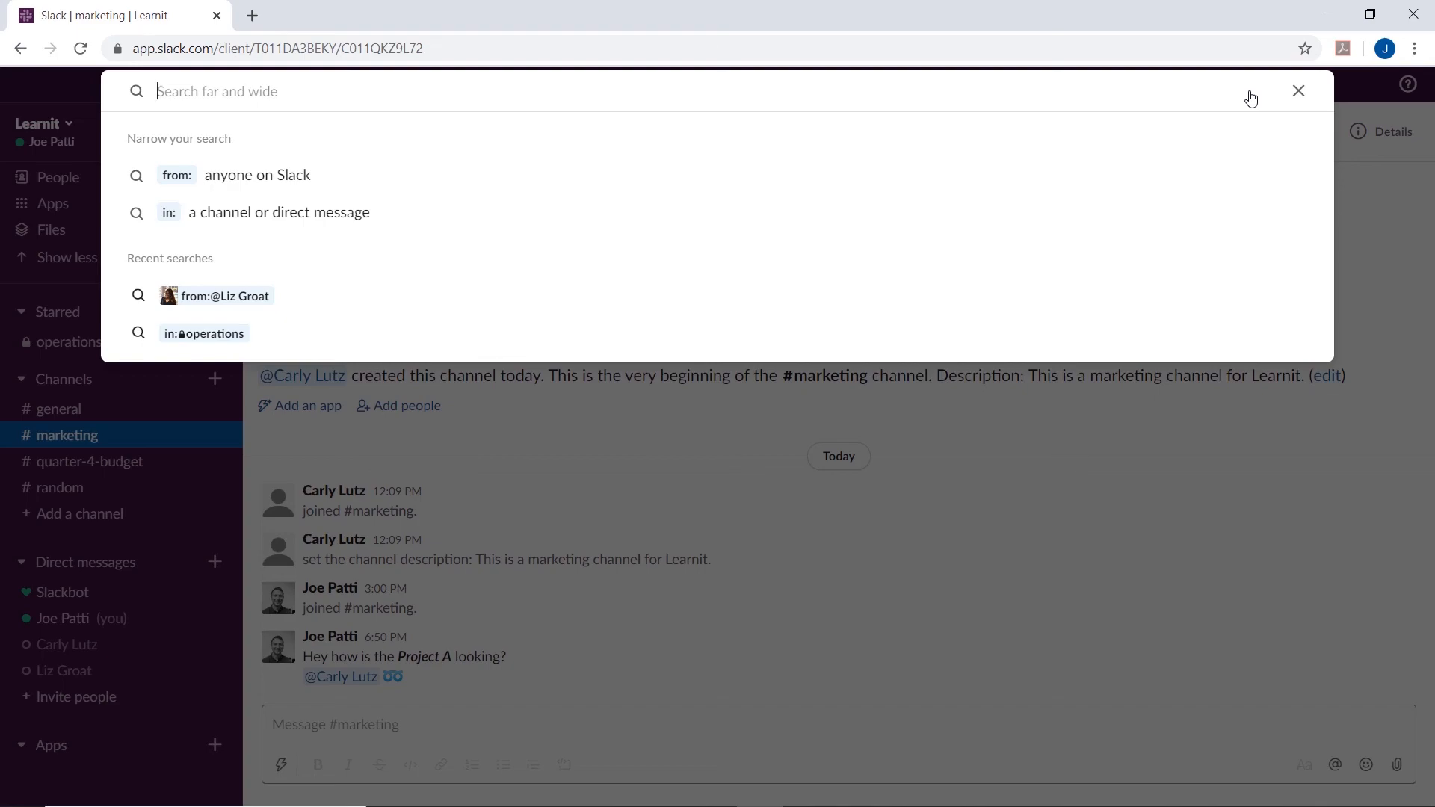
# - Replace 'col' with an in:Operations search limited to the #operations channel
pyautogui.write('col')
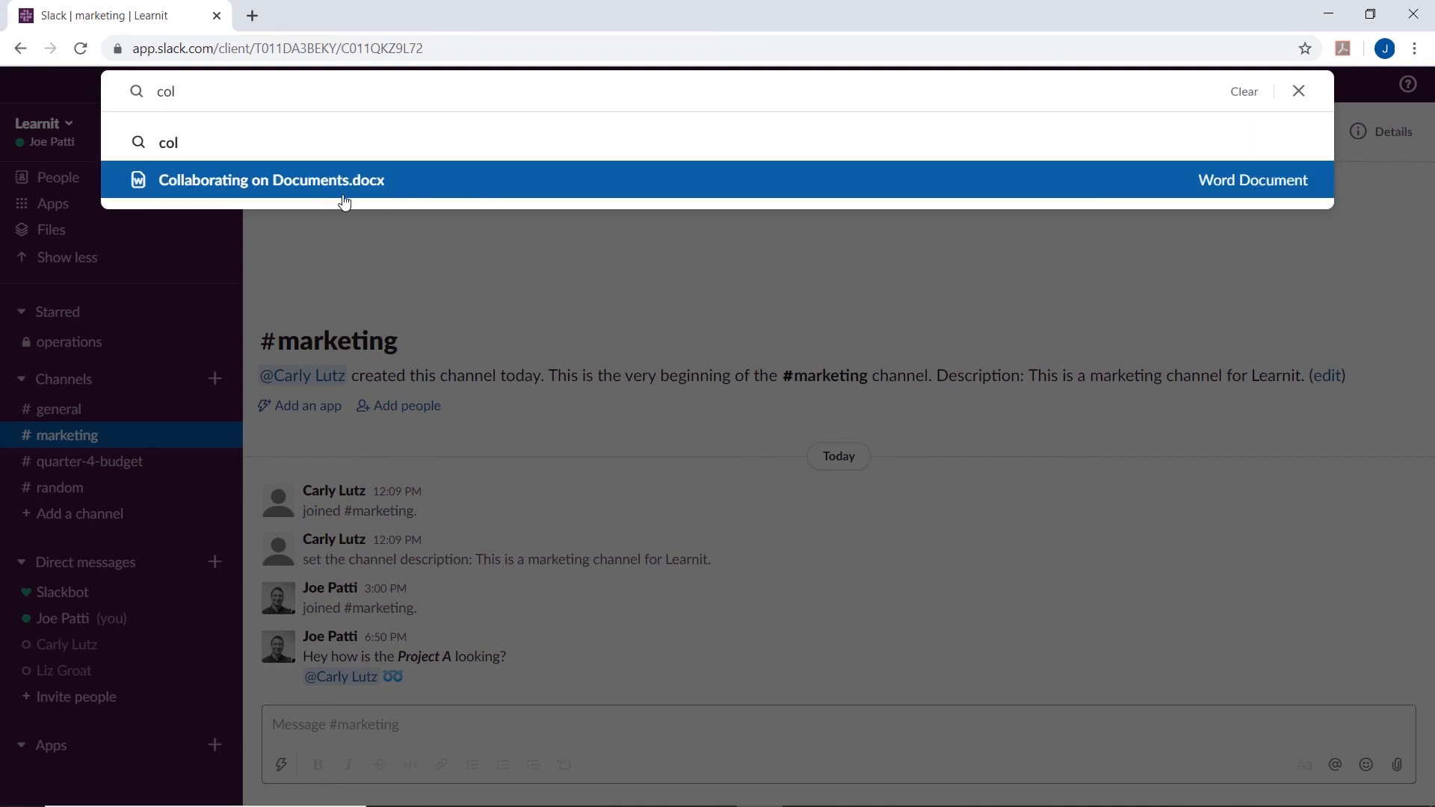
pyautogui.press('BackSpace')
pyautogui.press('BackSpace')
pyautogui.press('BackSpace')
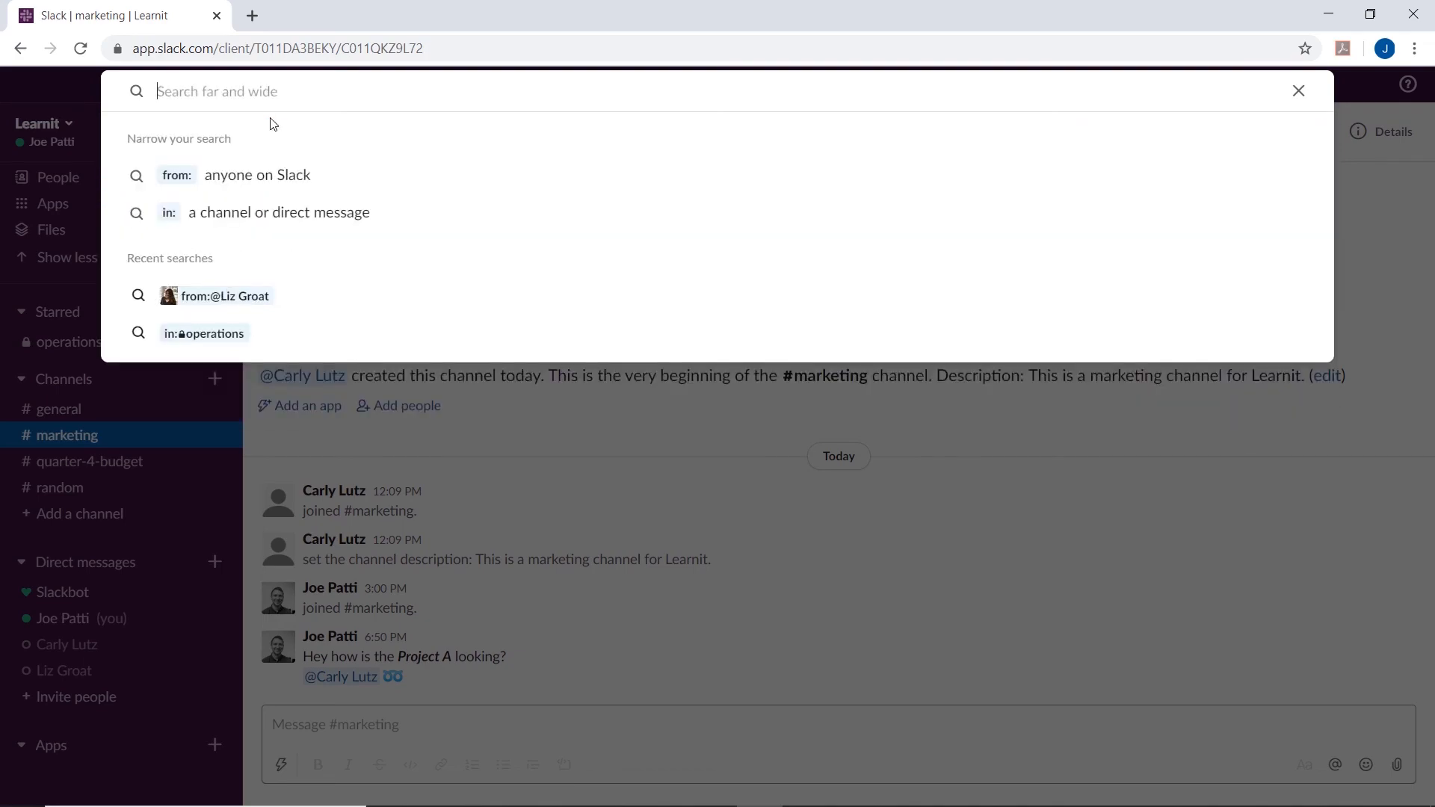
pyautogui.write('in:')
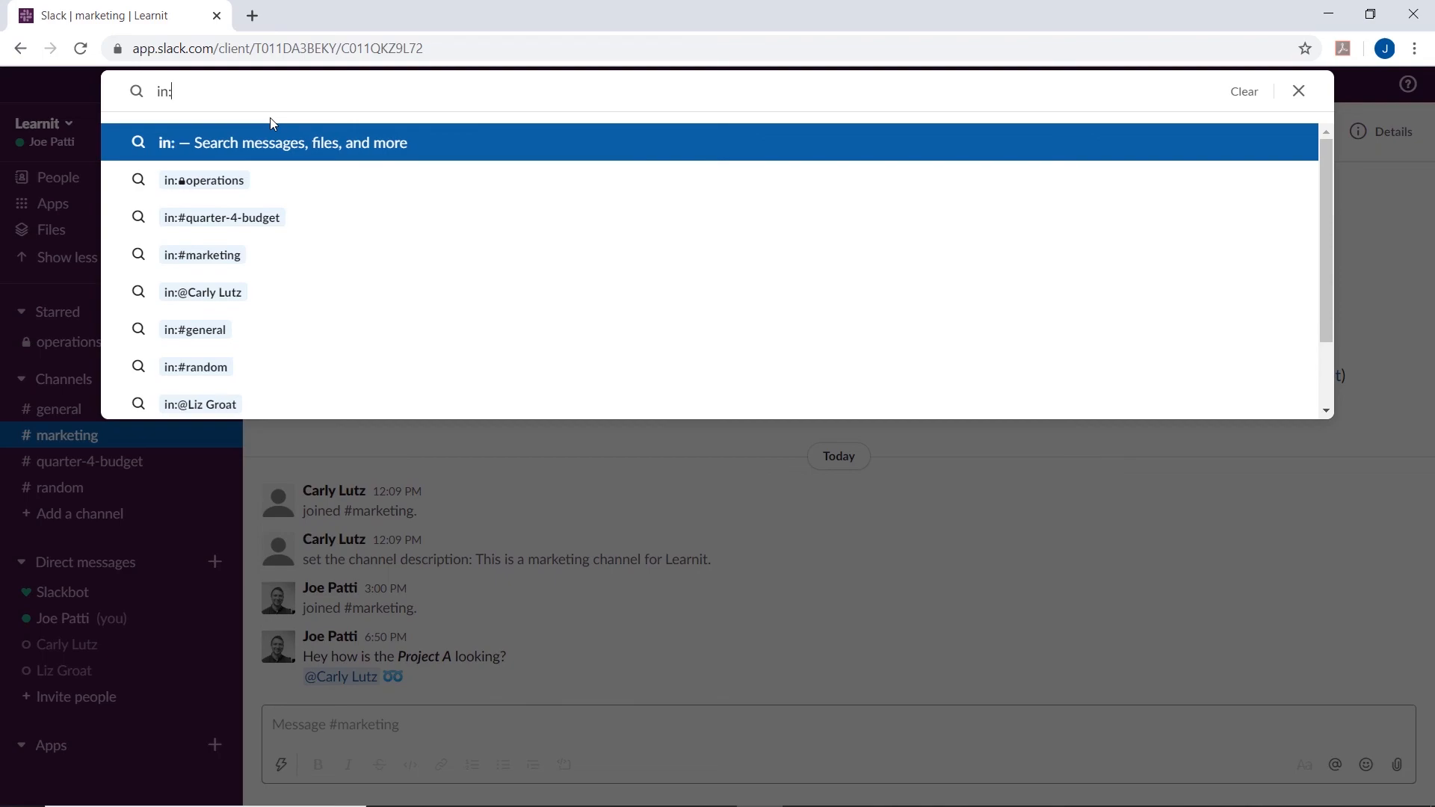
pyautogui.write('Op')
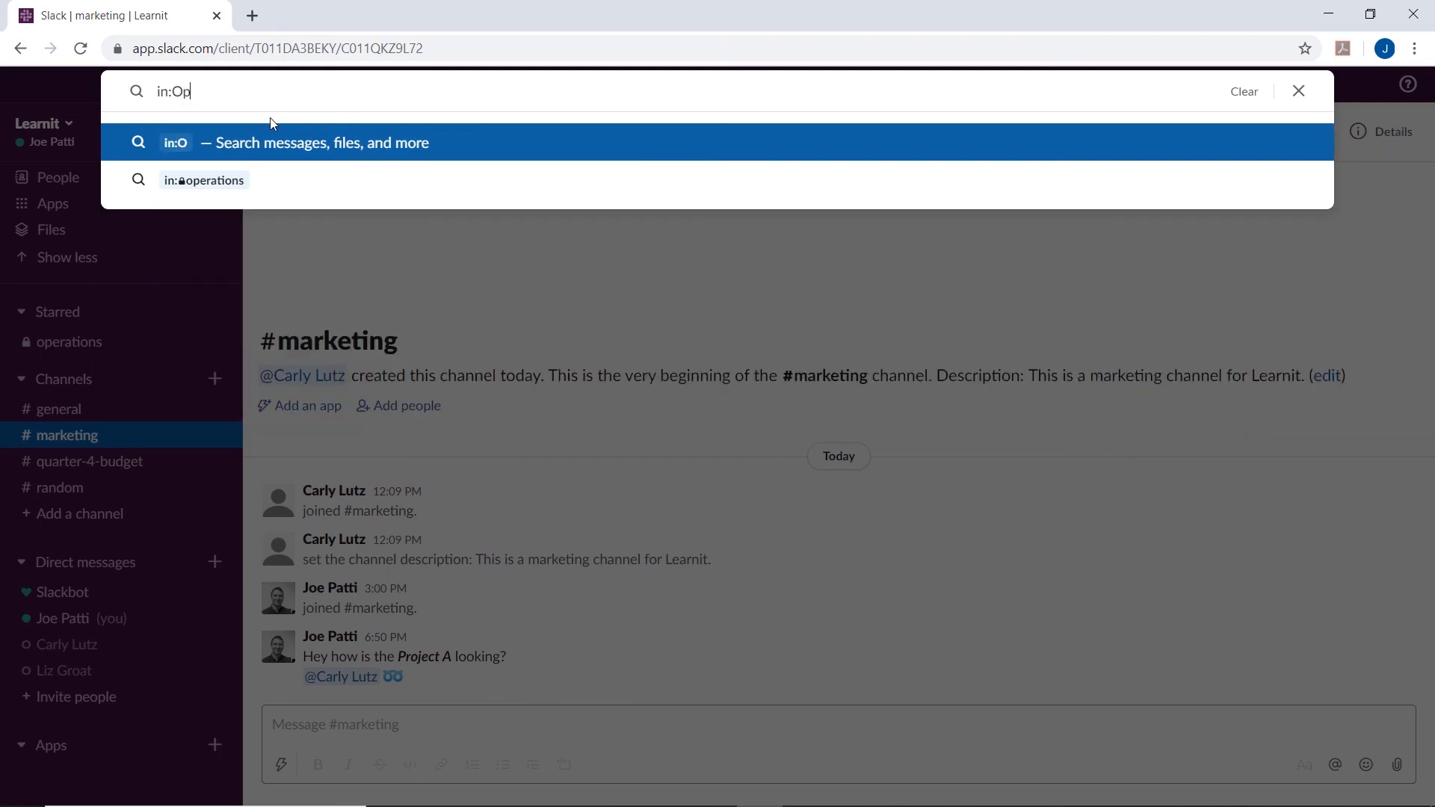
pyautogui.write('erations')
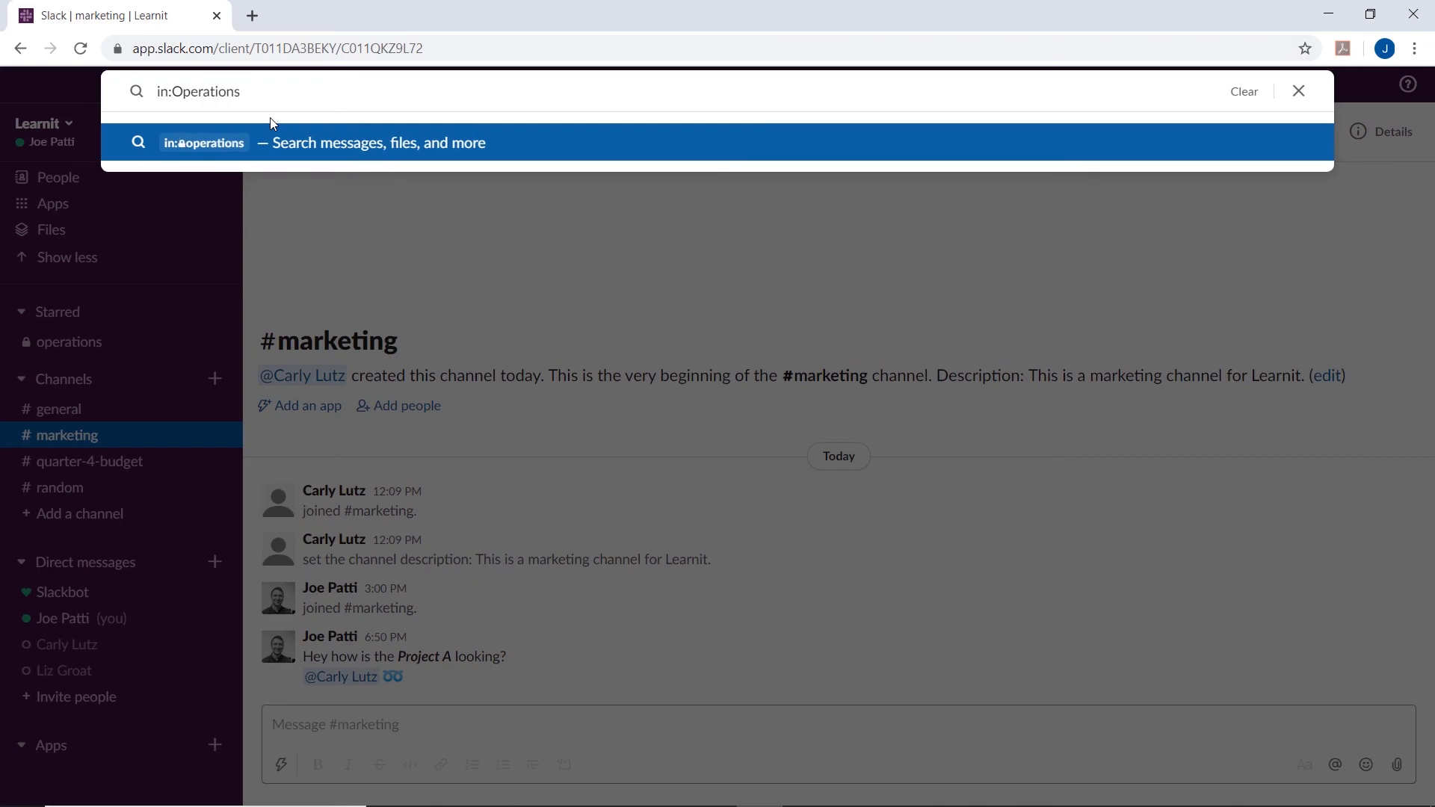
pyautogui.click(323, 155)
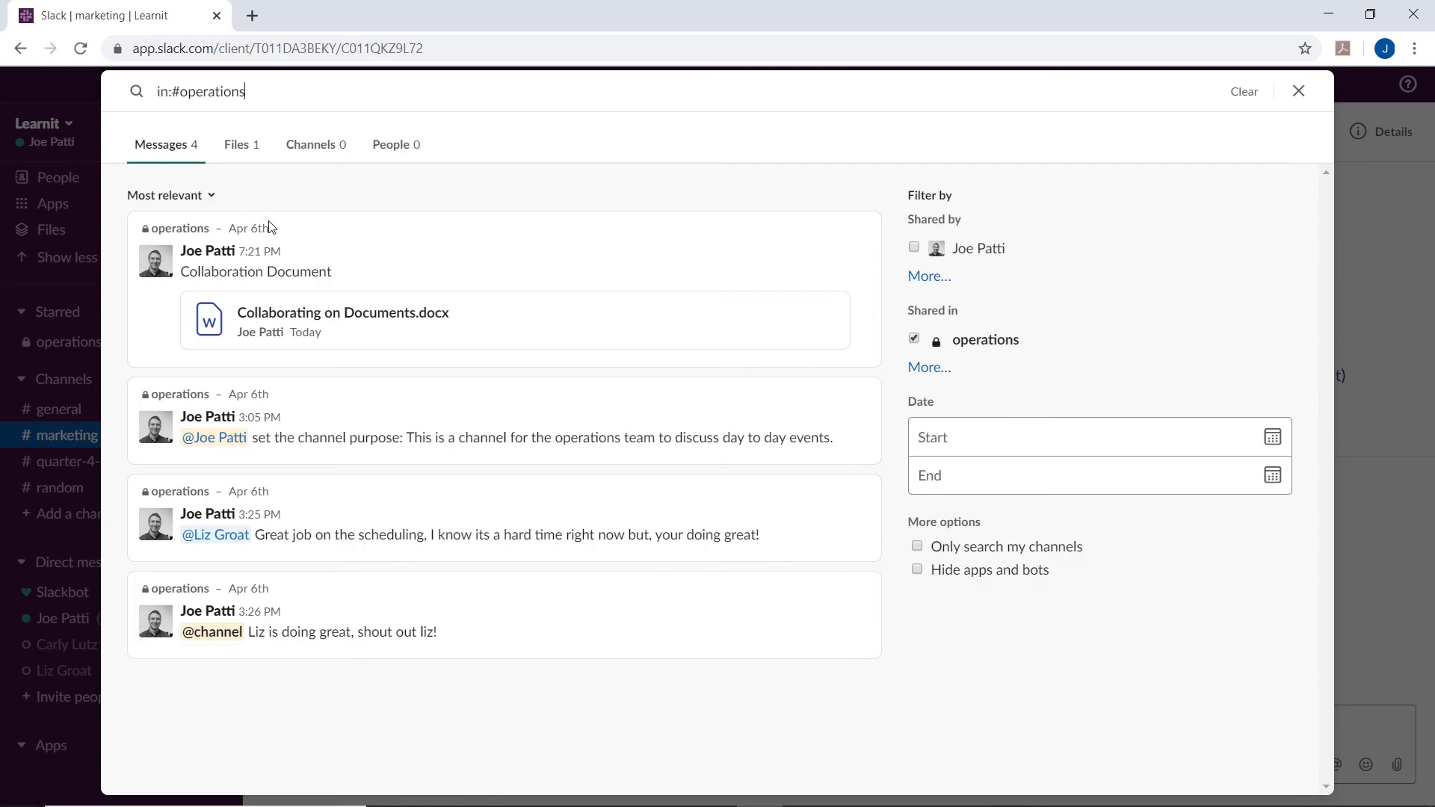
# - Review the Files, Channels and People results, ending on the four matching messages
pyautogui.click(236, 153)
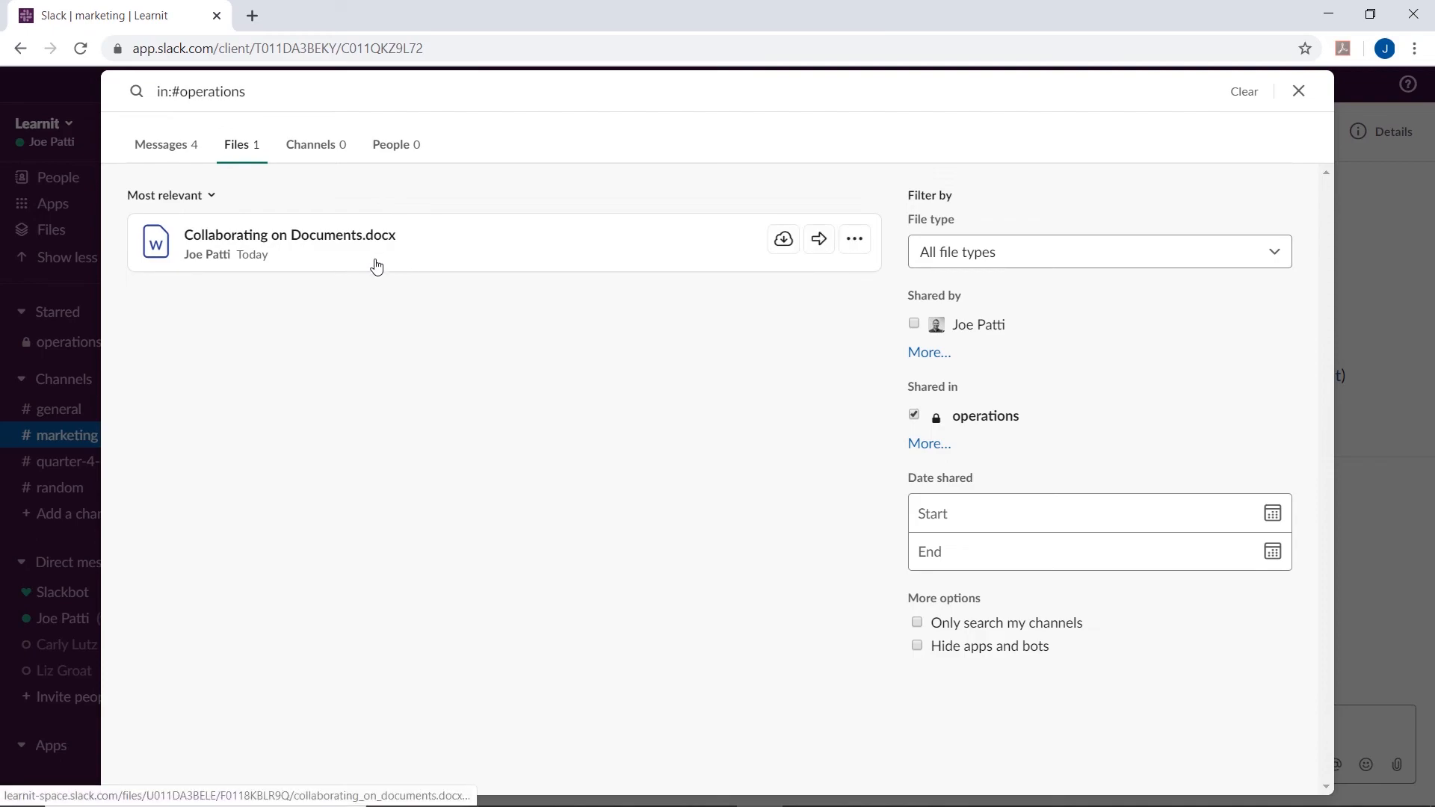
pyautogui.click(159, 149)
pyautogui.click(247, 147)
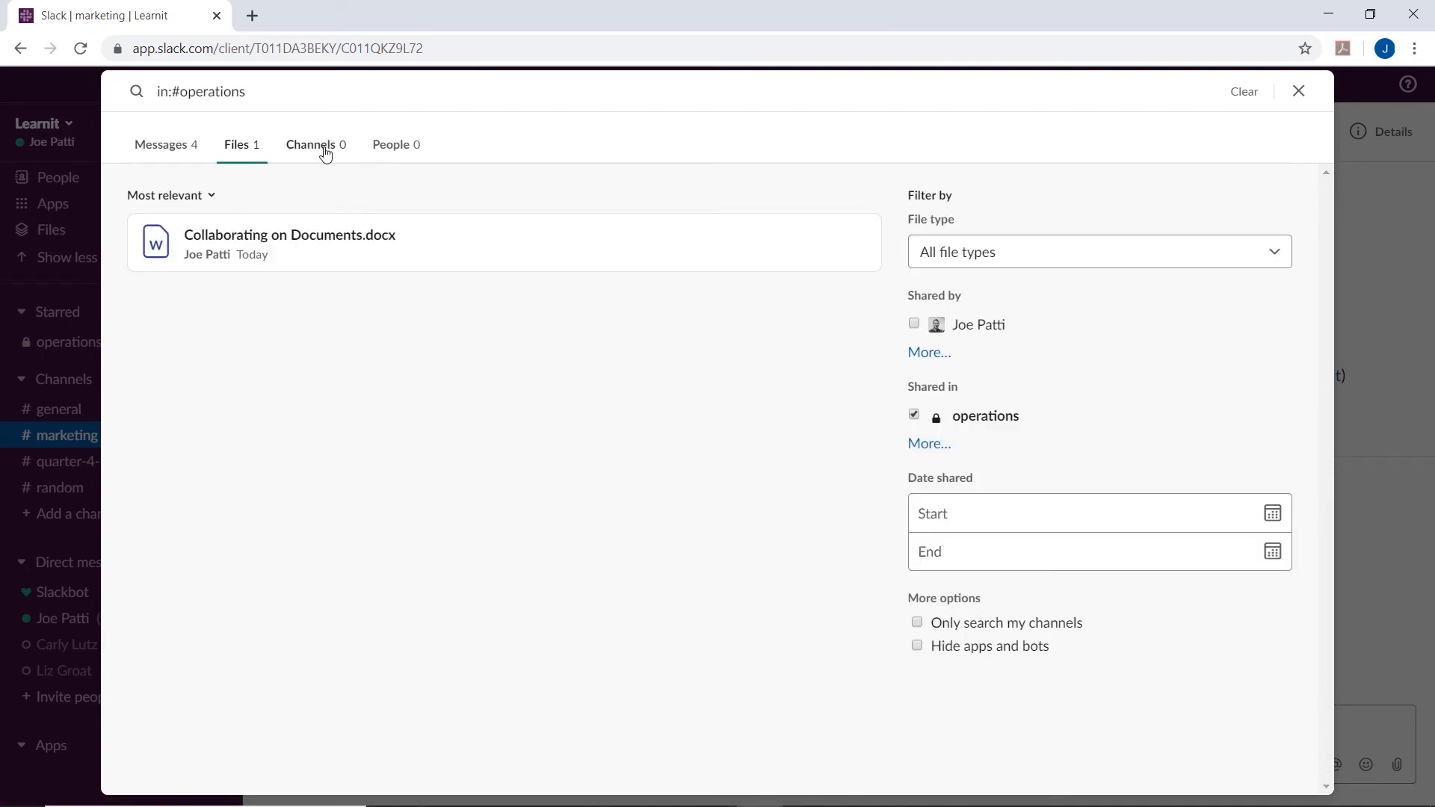
pyautogui.click(324, 150)
pyautogui.click(391, 154)
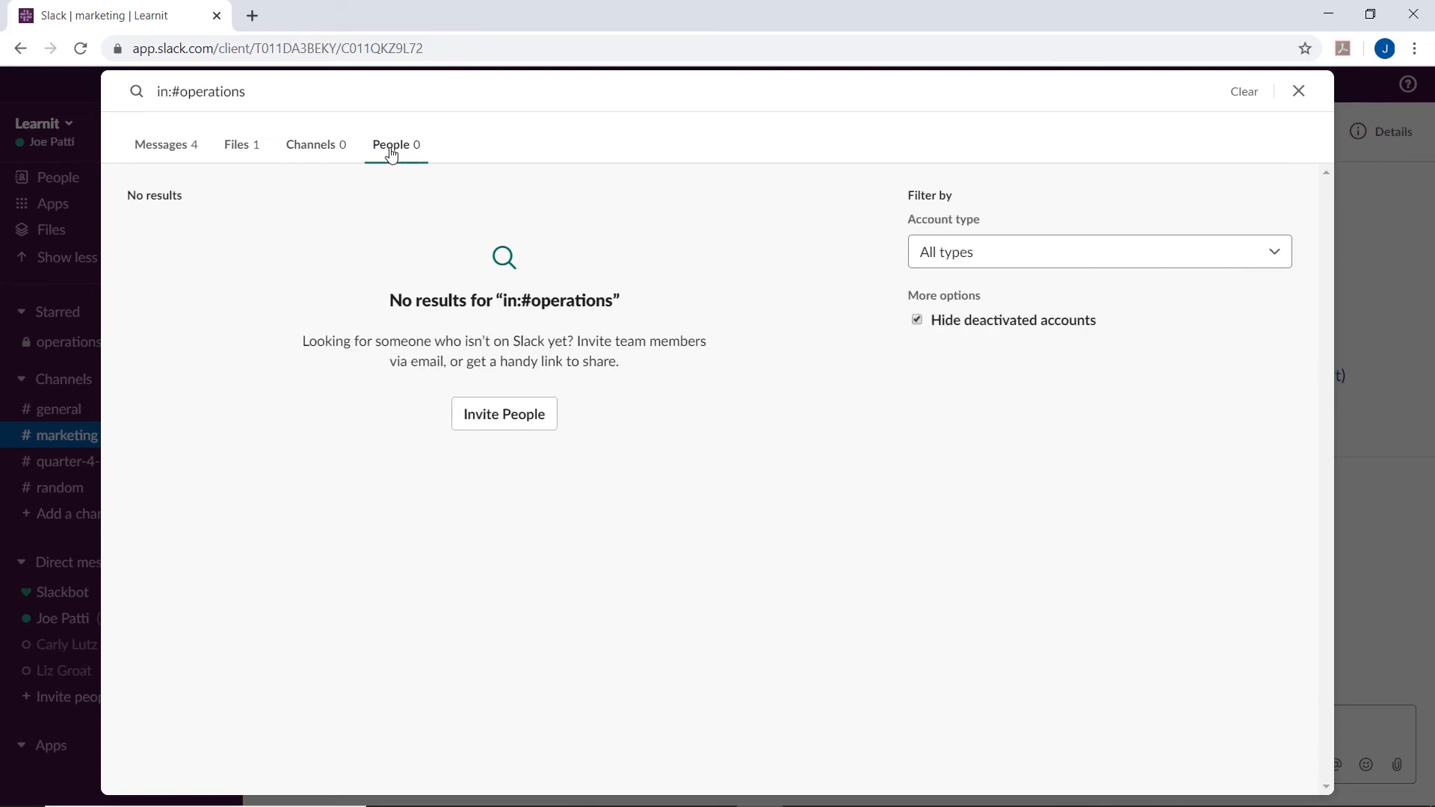
pyautogui.click(171, 153)
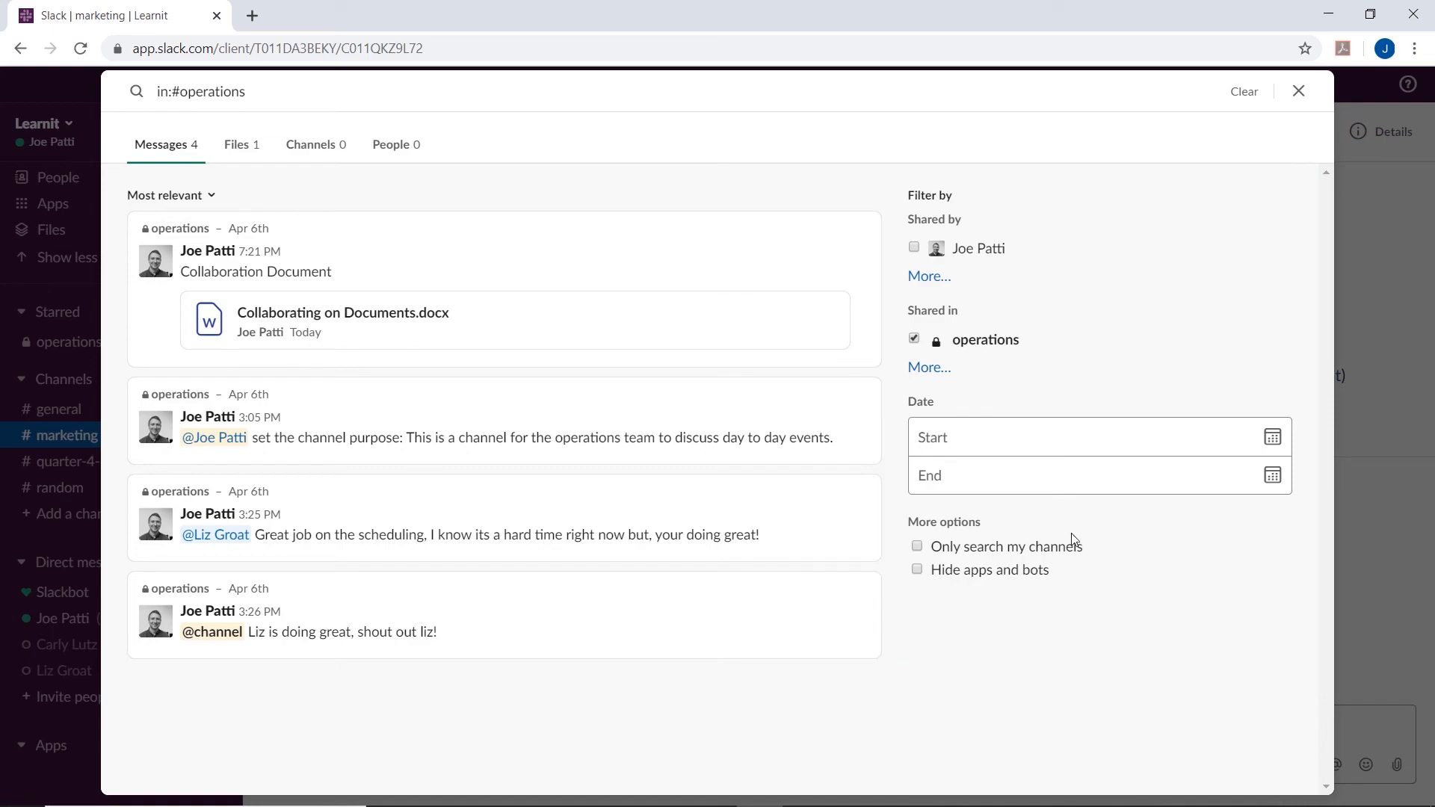
# - Filter the operations file results to Documents, browse more Shared by options, then close search
pyautogui.click(237, 154)
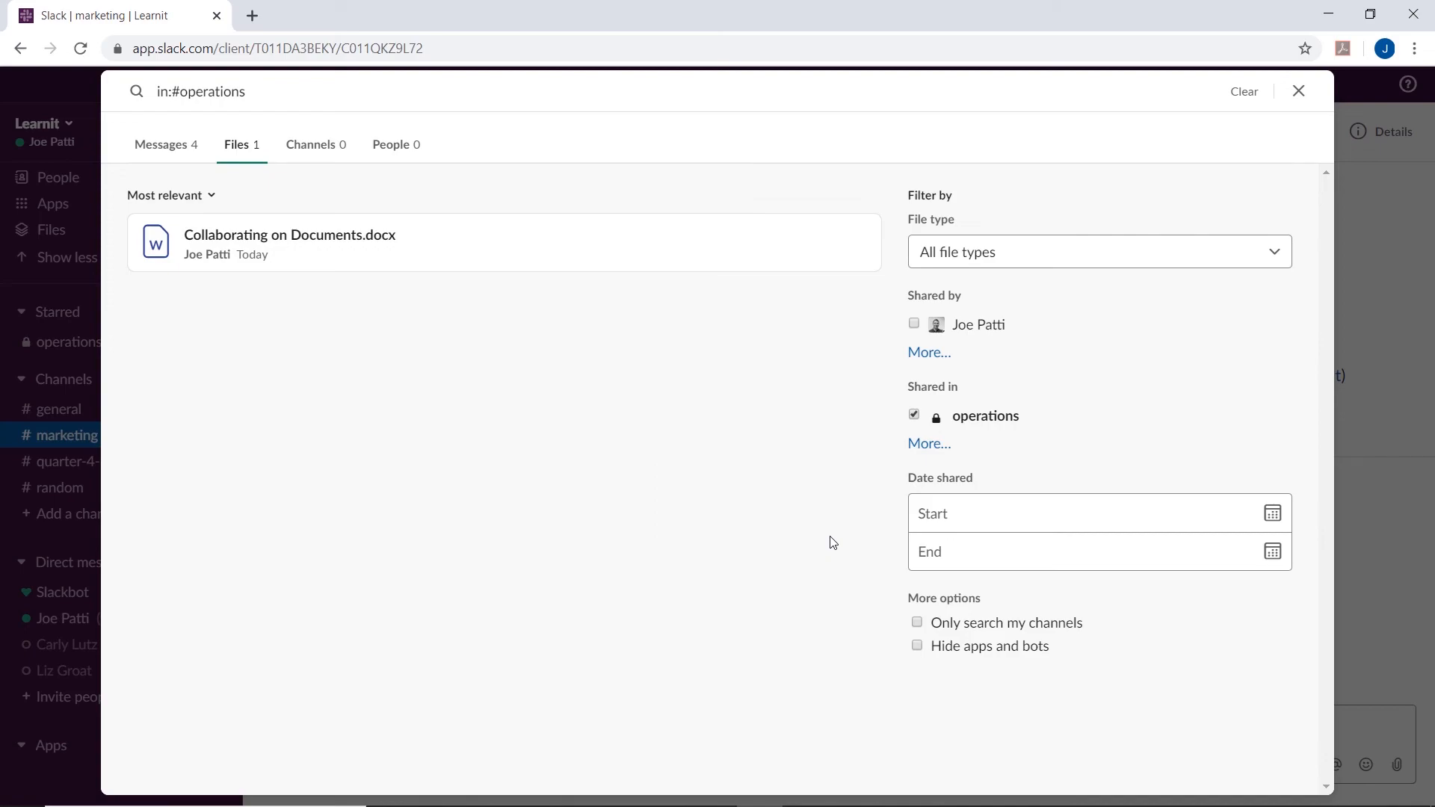
pyautogui.click(992, 262)
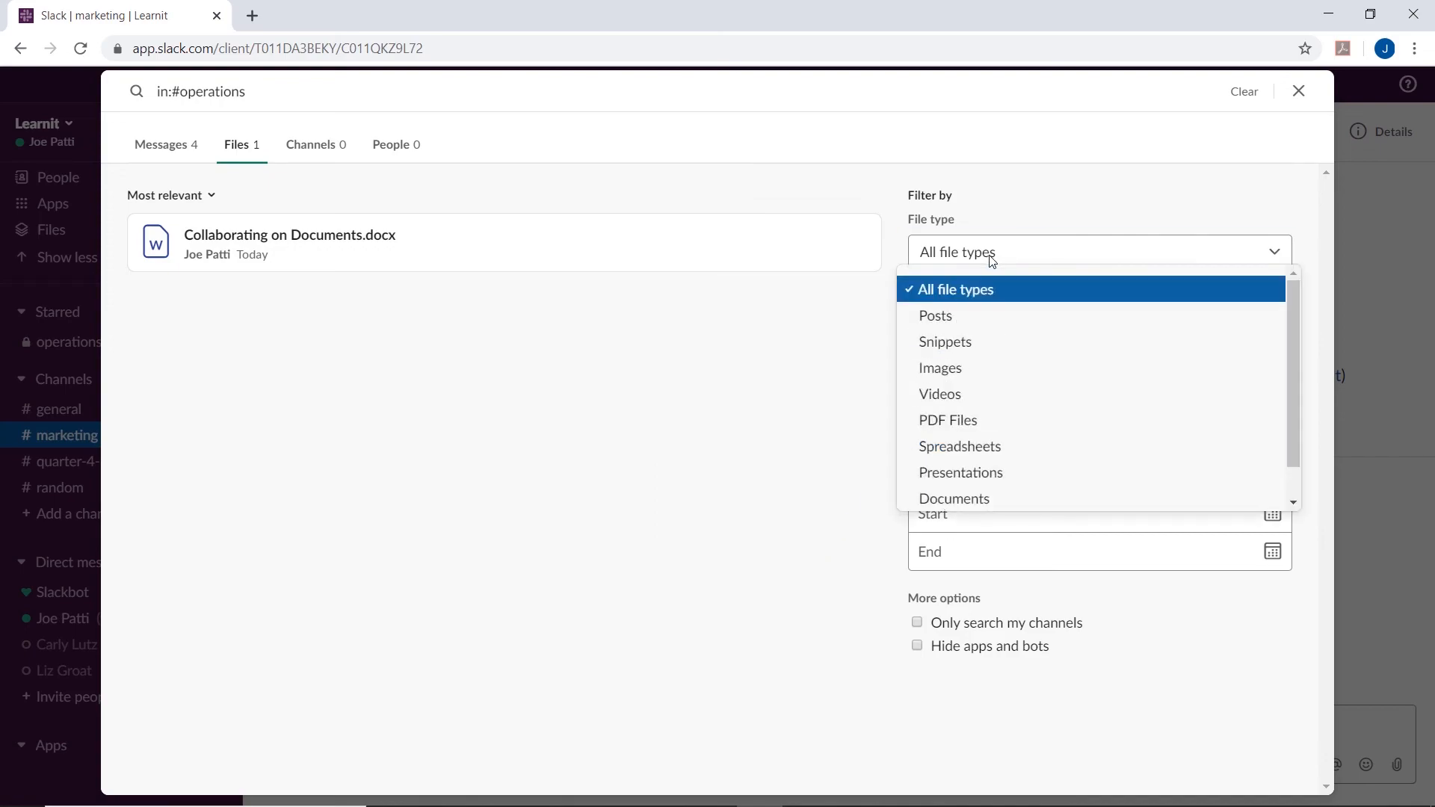
pyautogui.click(975, 501)
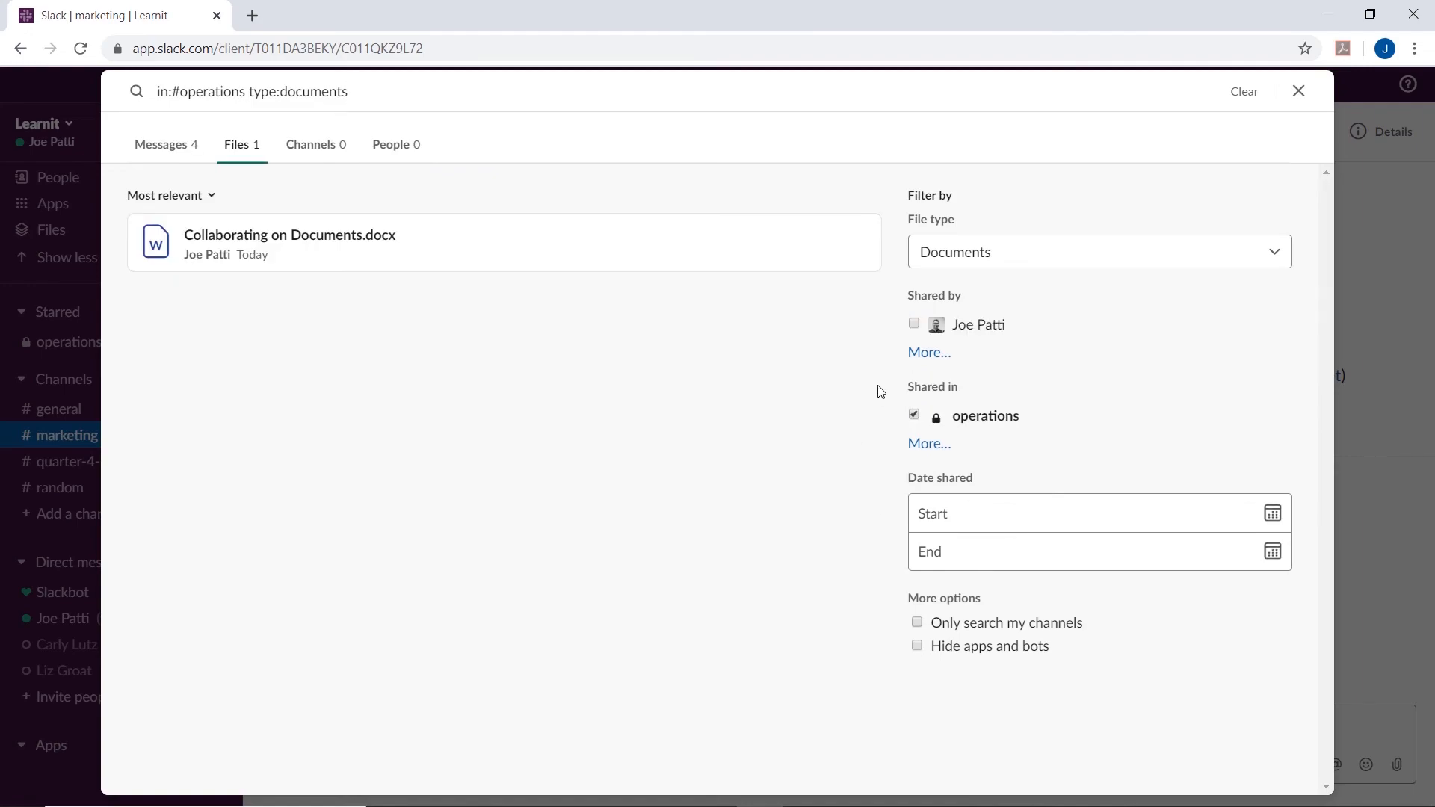
pyautogui.click(926, 354)
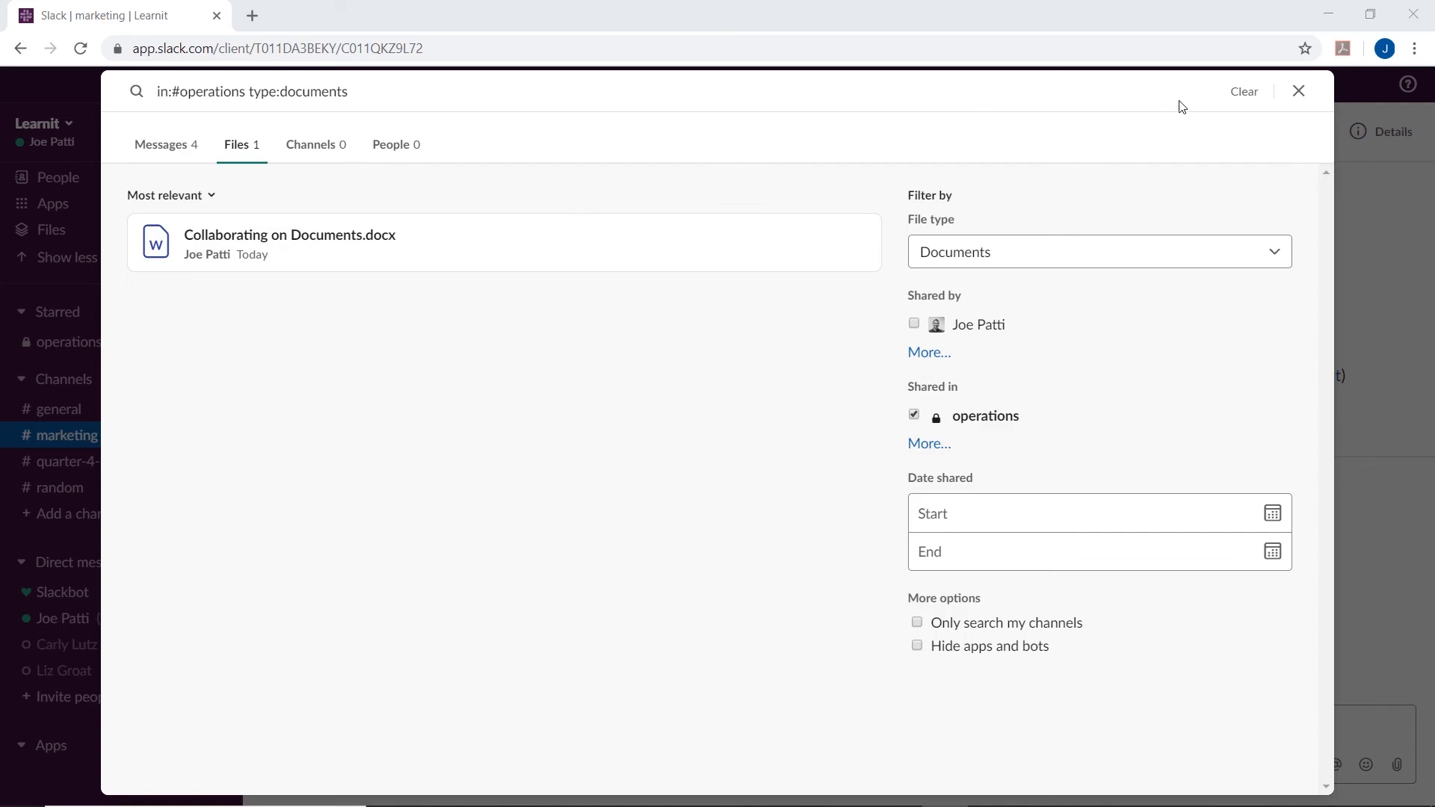
pyautogui.click(1298, 91)
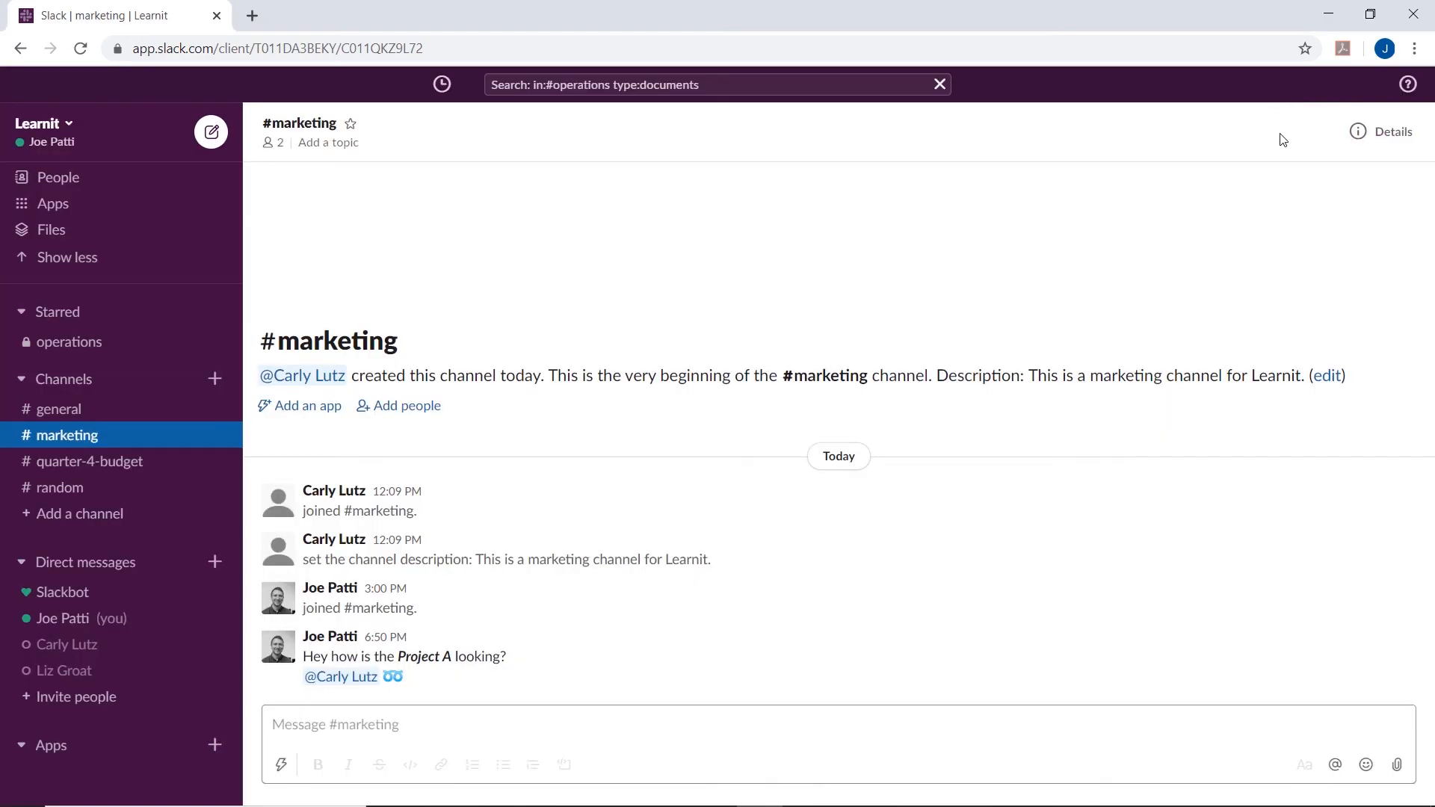
# - Open Preferences from the Learnit workspace menu to view the notification settings
pyautogui.click(89, 142)
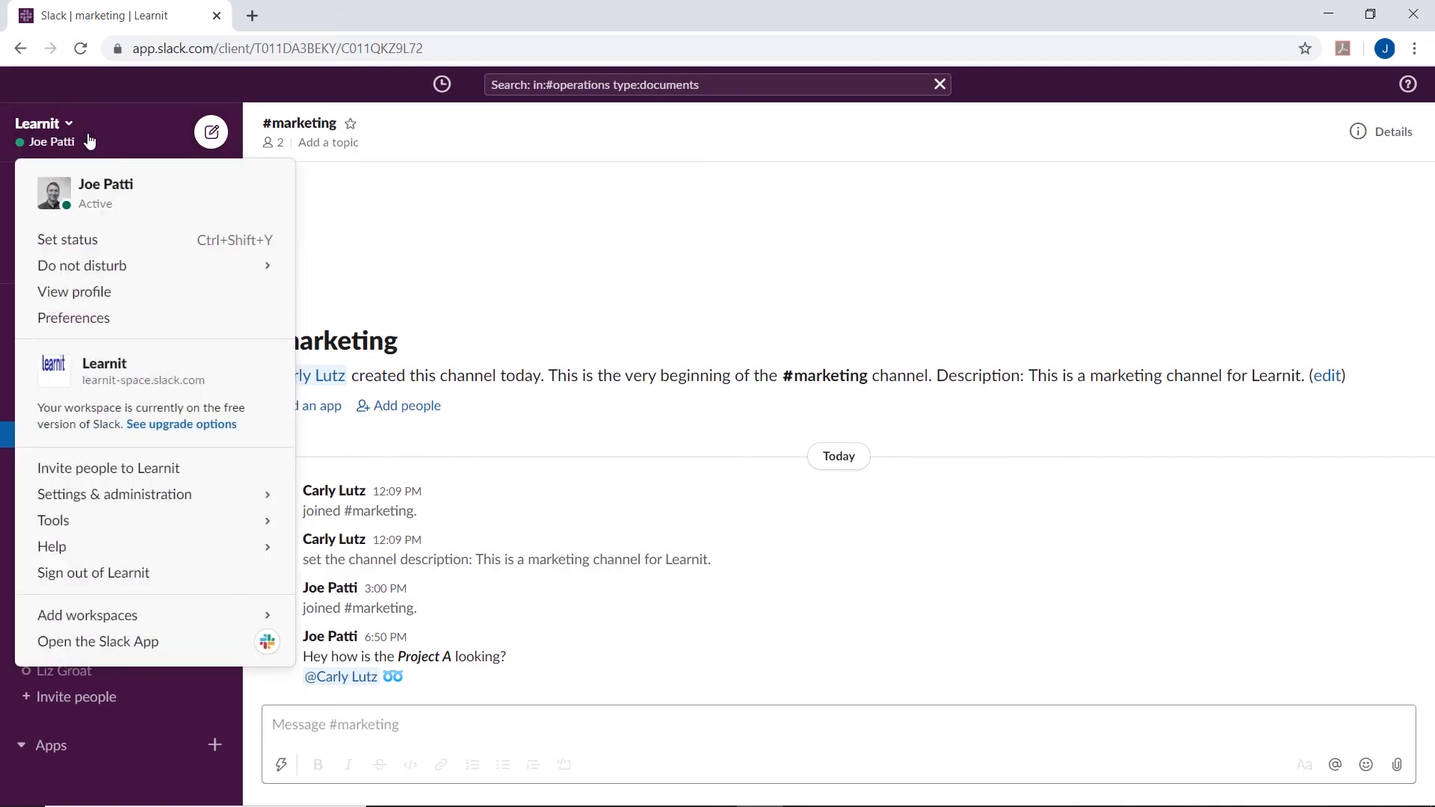
pyautogui.click(163, 327)
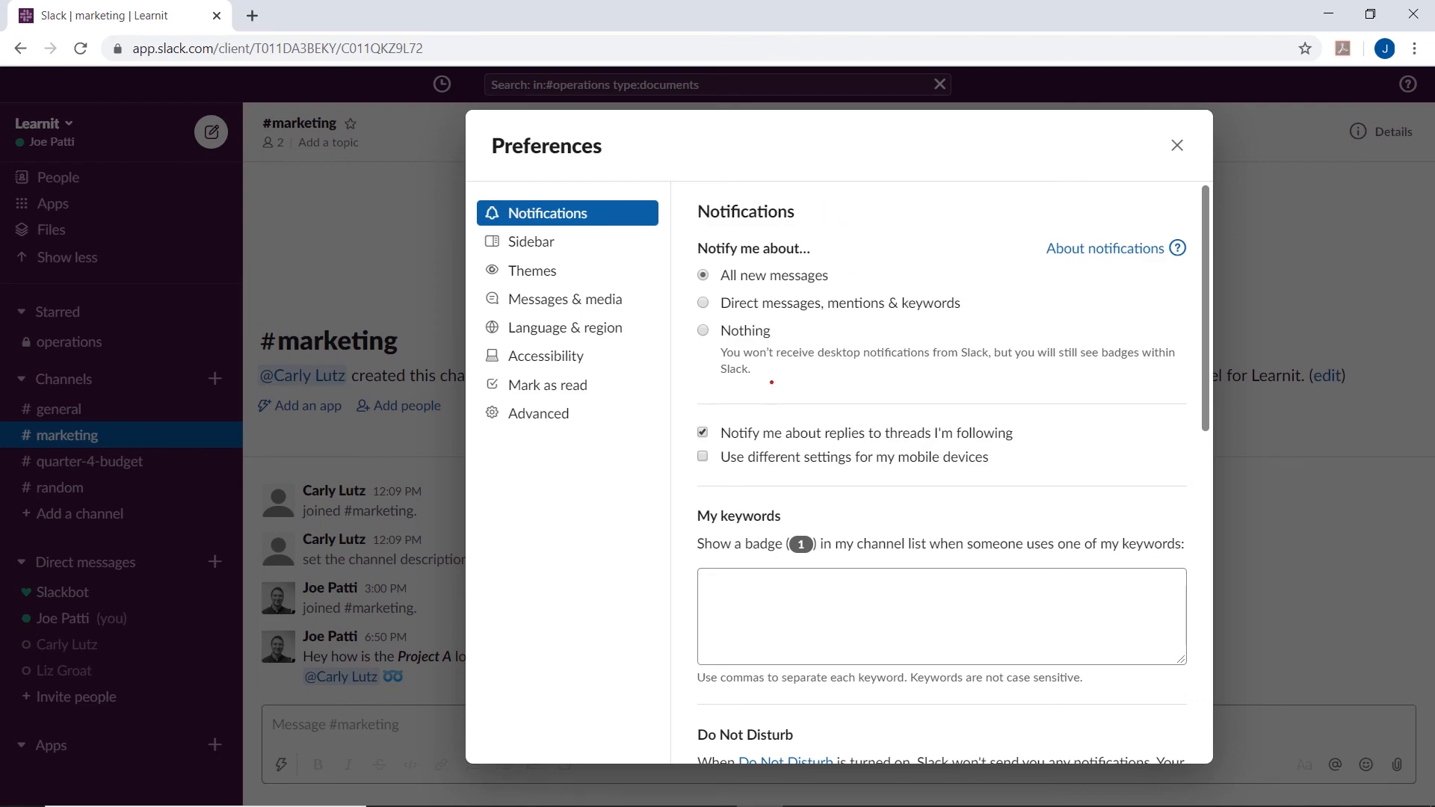
pyautogui.moveTo(770, 374)
pyautogui.mouseDown()
pyautogui.moveTo(938, 426)
pyautogui.moveTo(1022, 404)
pyautogui.moveTo(1051, 378)
pyautogui.mouseUp()
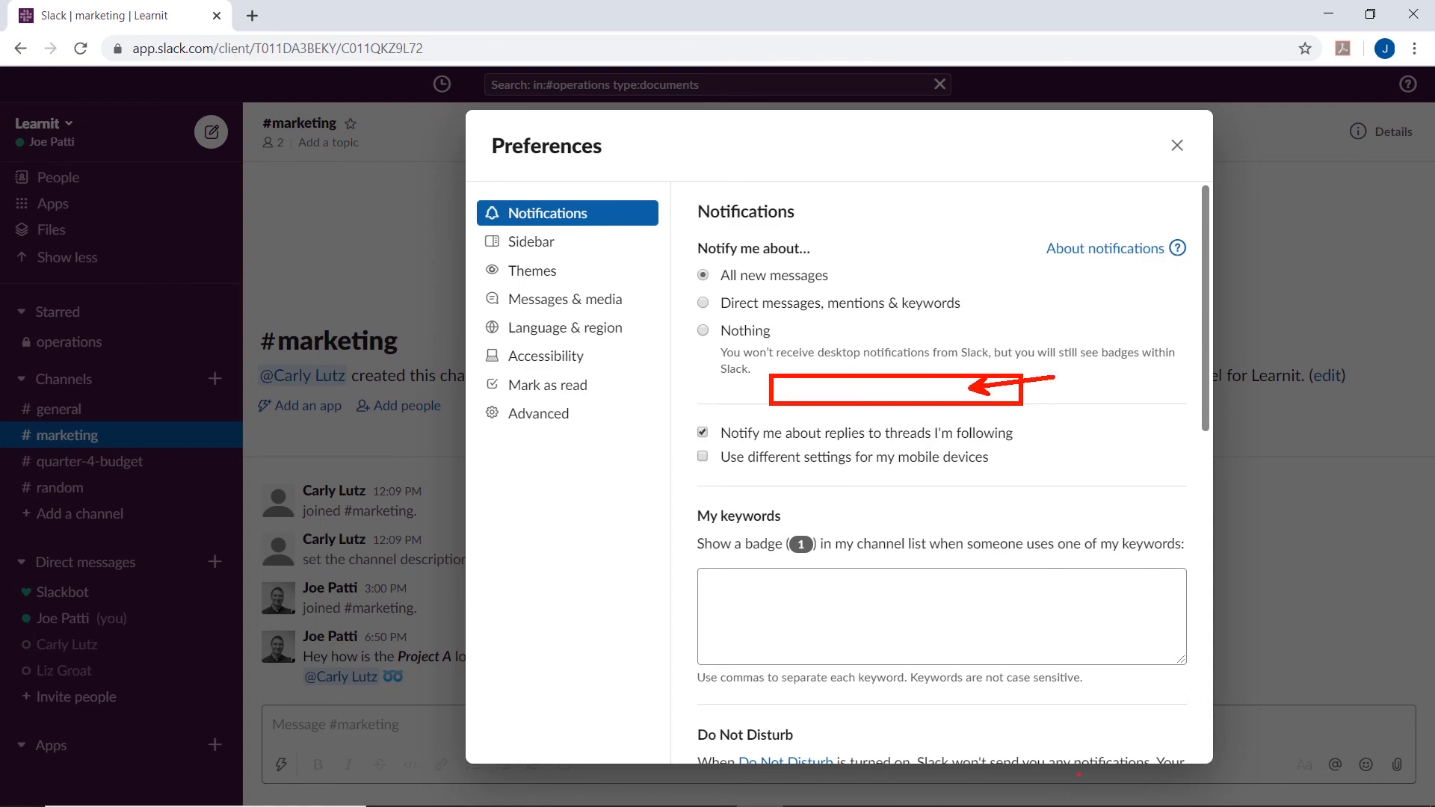
pyautogui.moveTo(1063, 695)
pyautogui.mouseDown()
pyautogui.moveTo(1196, 804)
pyautogui.moveTo(1432, 804)
pyautogui.mouseUp()
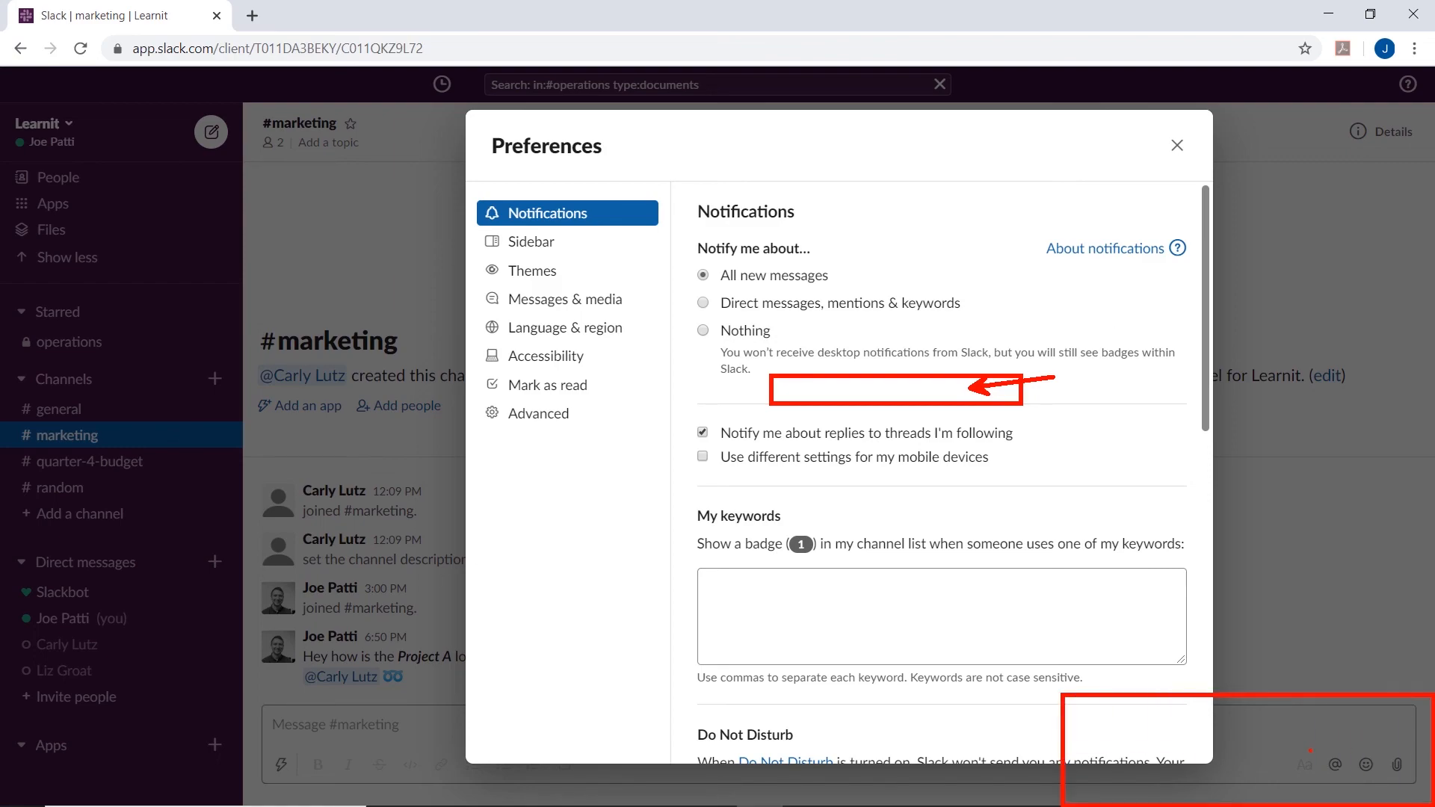
pyautogui.press('Escape')
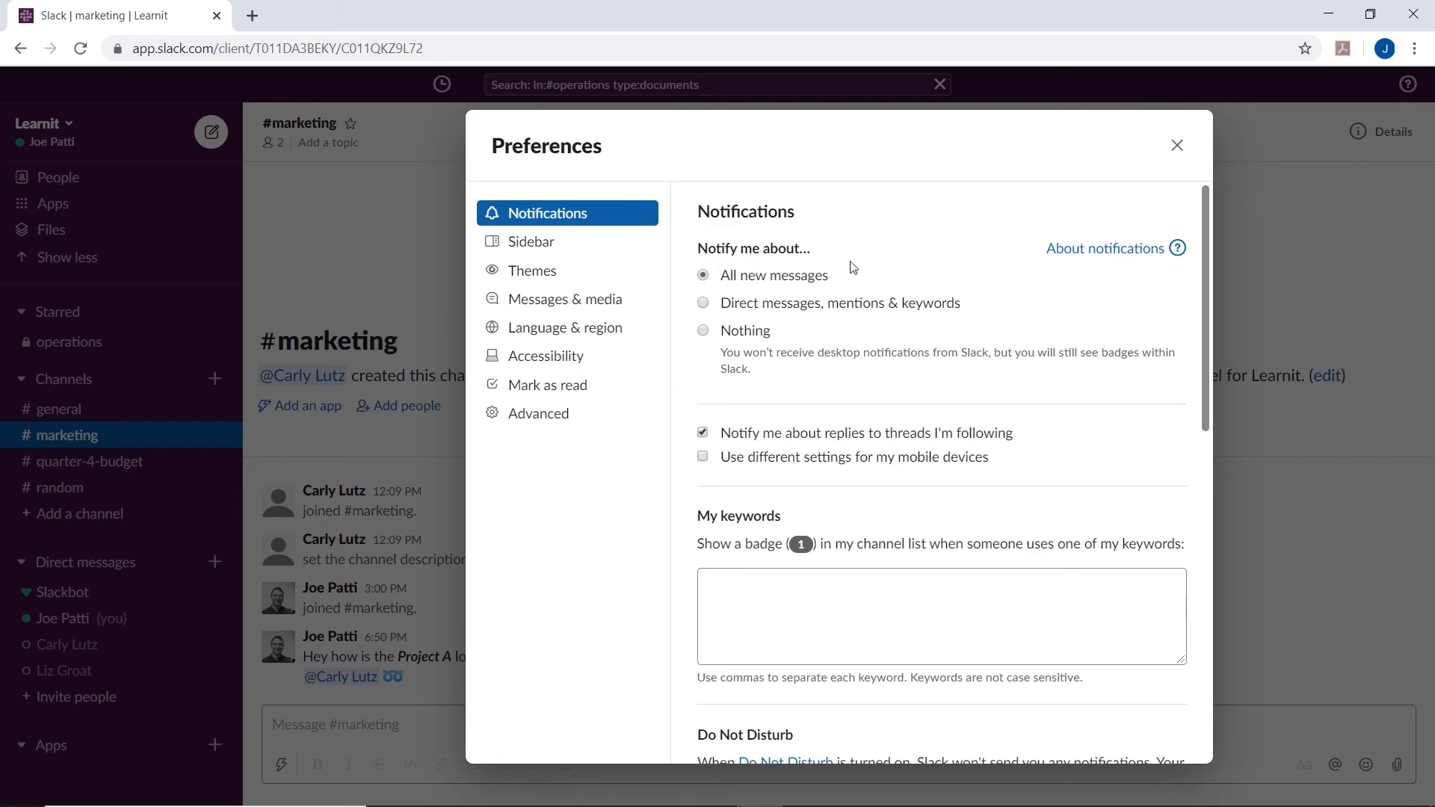
pyautogui.scroll(-1, 853, 267)
pyautogui.scroll(-4, 852, 266)
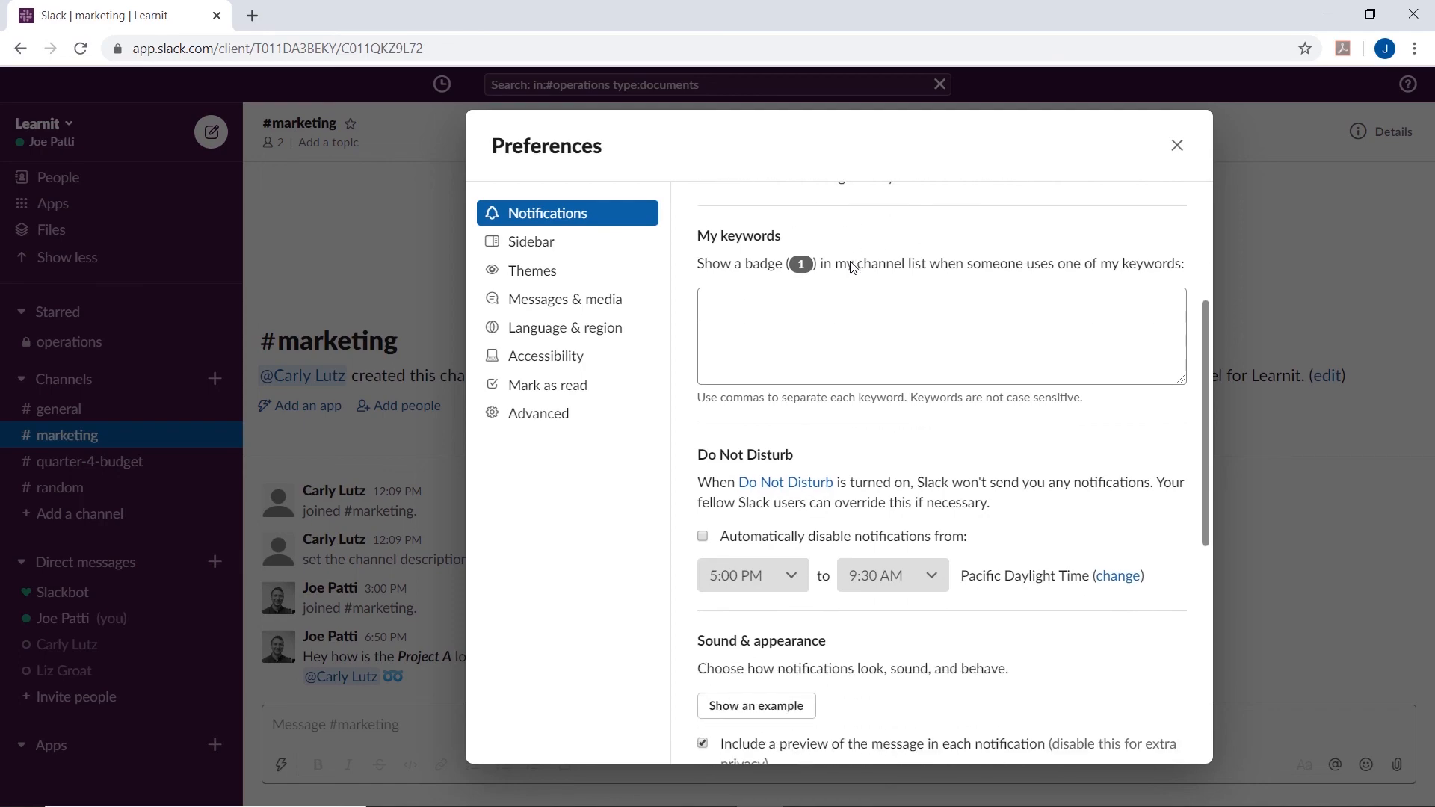
pyautogui.scroll(-4, 851, 262)
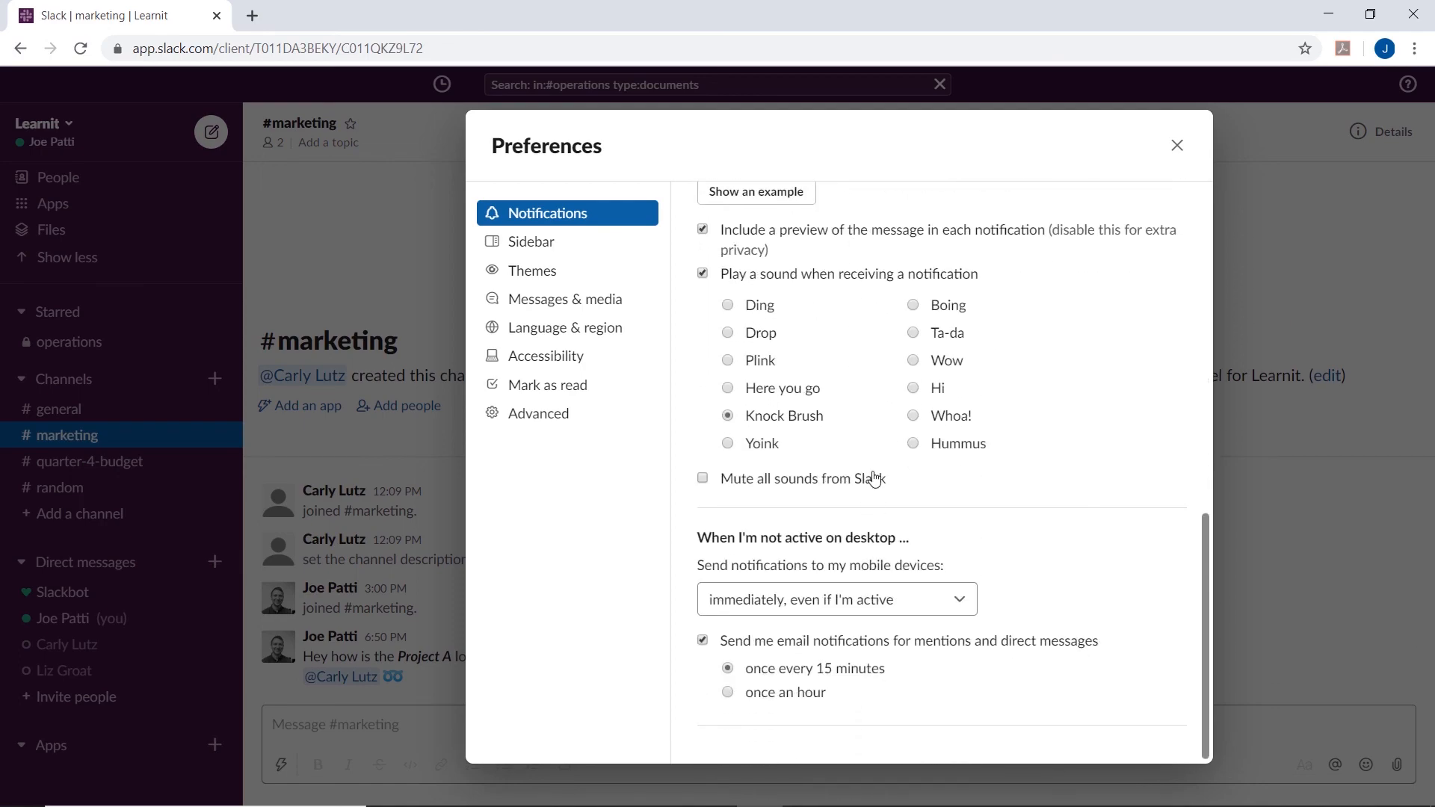
pyautogui.moveTo(1203, 575); pyautogui.dragTo(1178, 247)
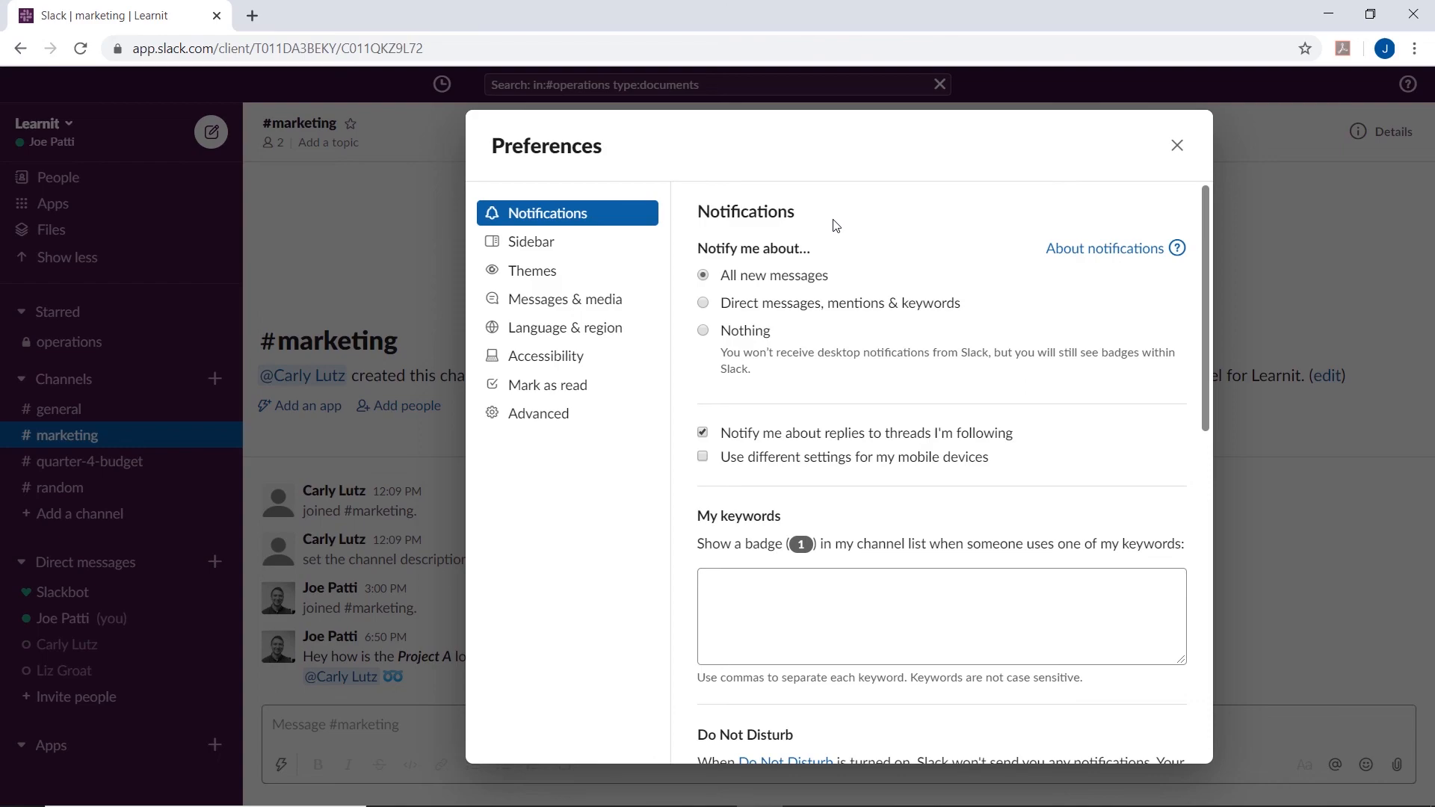
# - Uncheck 'List private channels separately' in Sidebar preferences, then view the Themes section
pyautogui.click(599, 253)
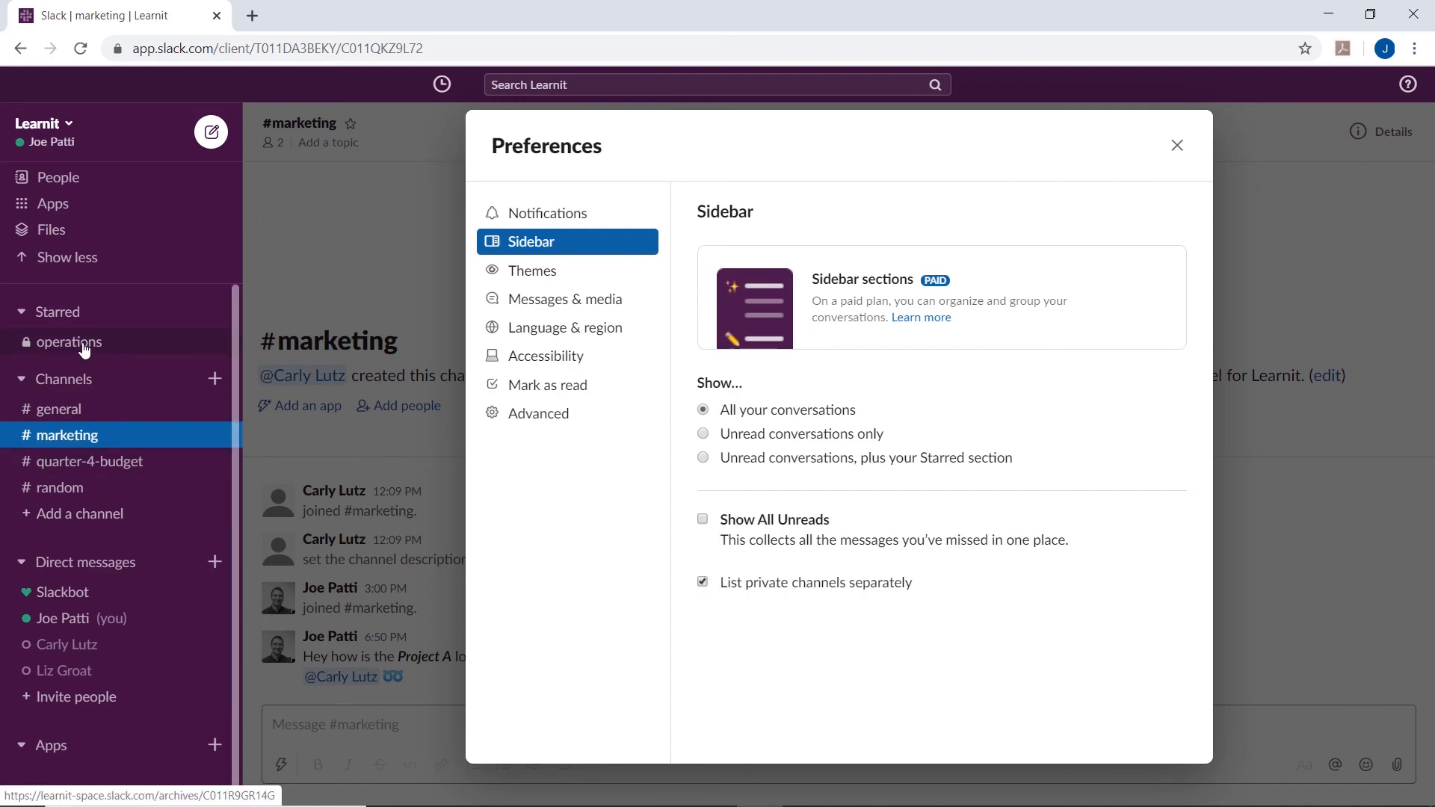
pyautogui.click(704, 585)
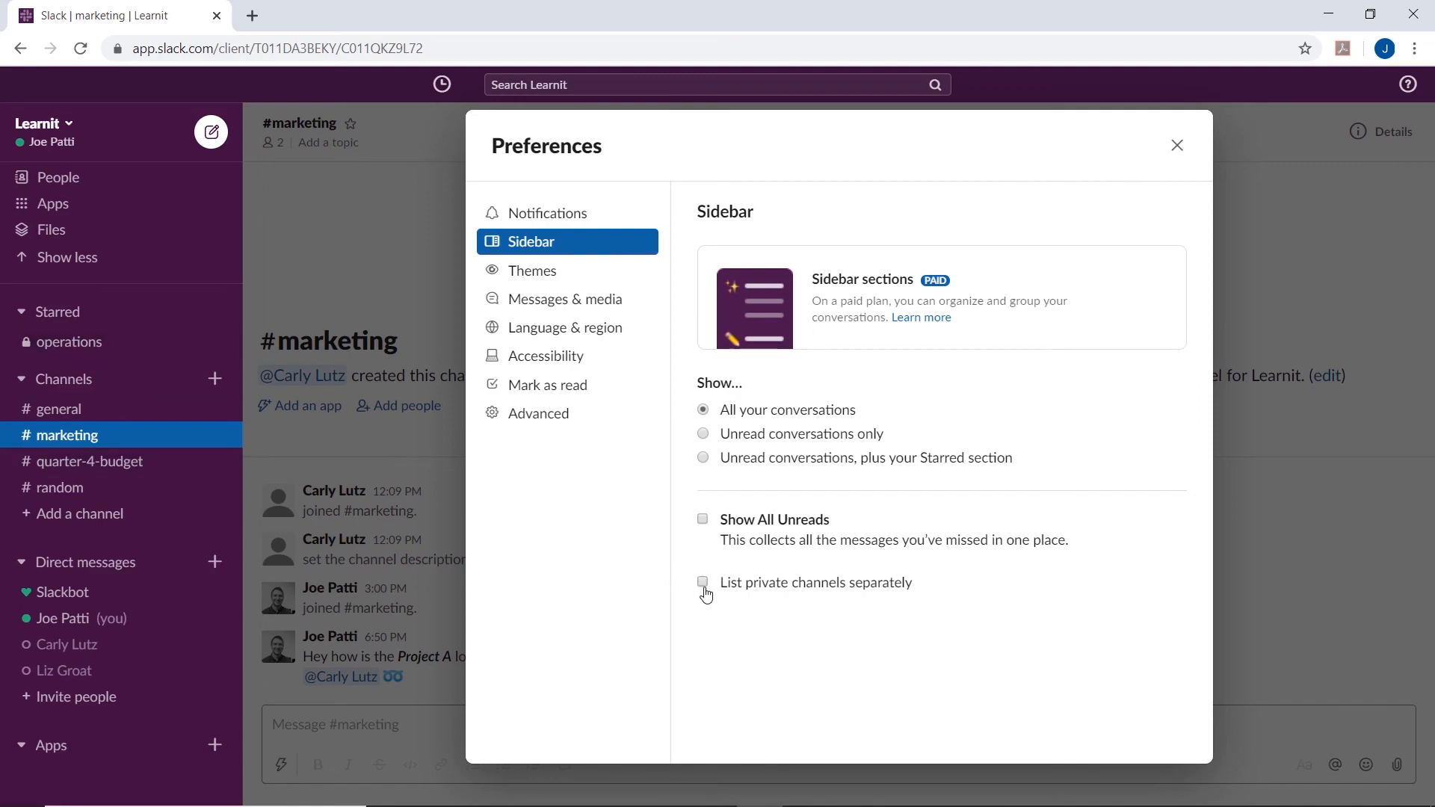
pyautogui.click(594, 281)
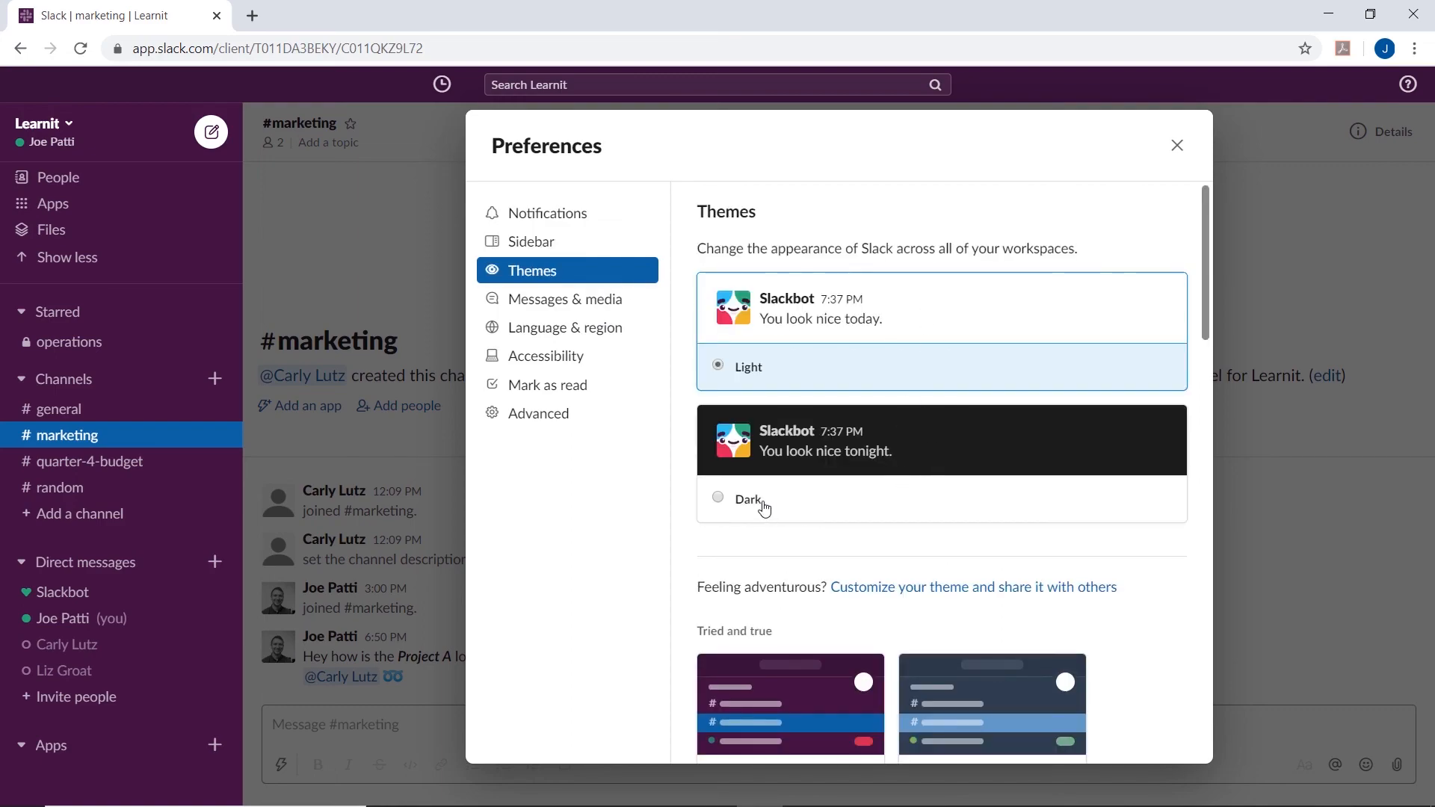
# - Try the Dark, Light, Ochin, Aubergine and Hoth colour themes
pyautogui.click(719, 499)
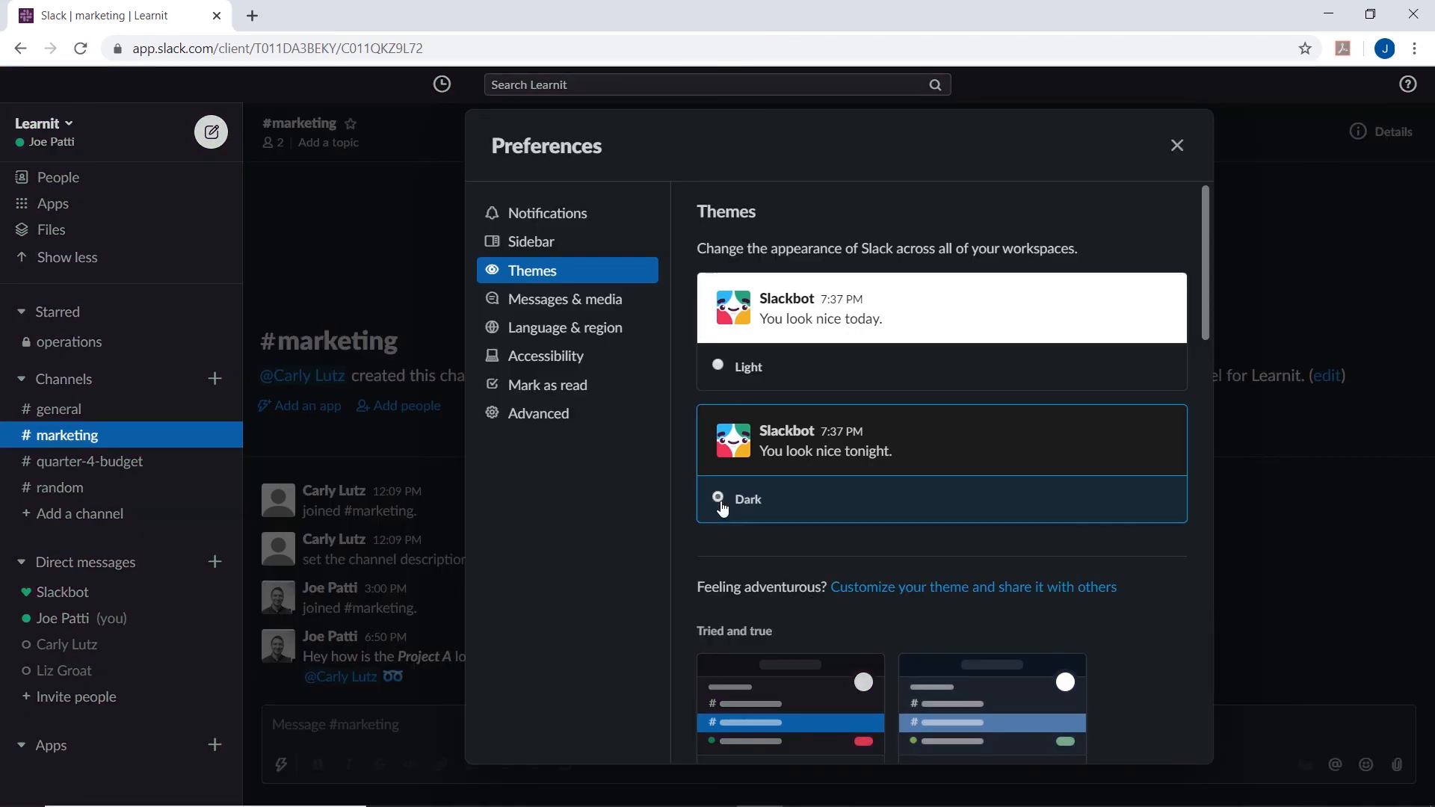
pyautogui.click(719, 366)
pyautogui.scroll(-3, 867, 500)
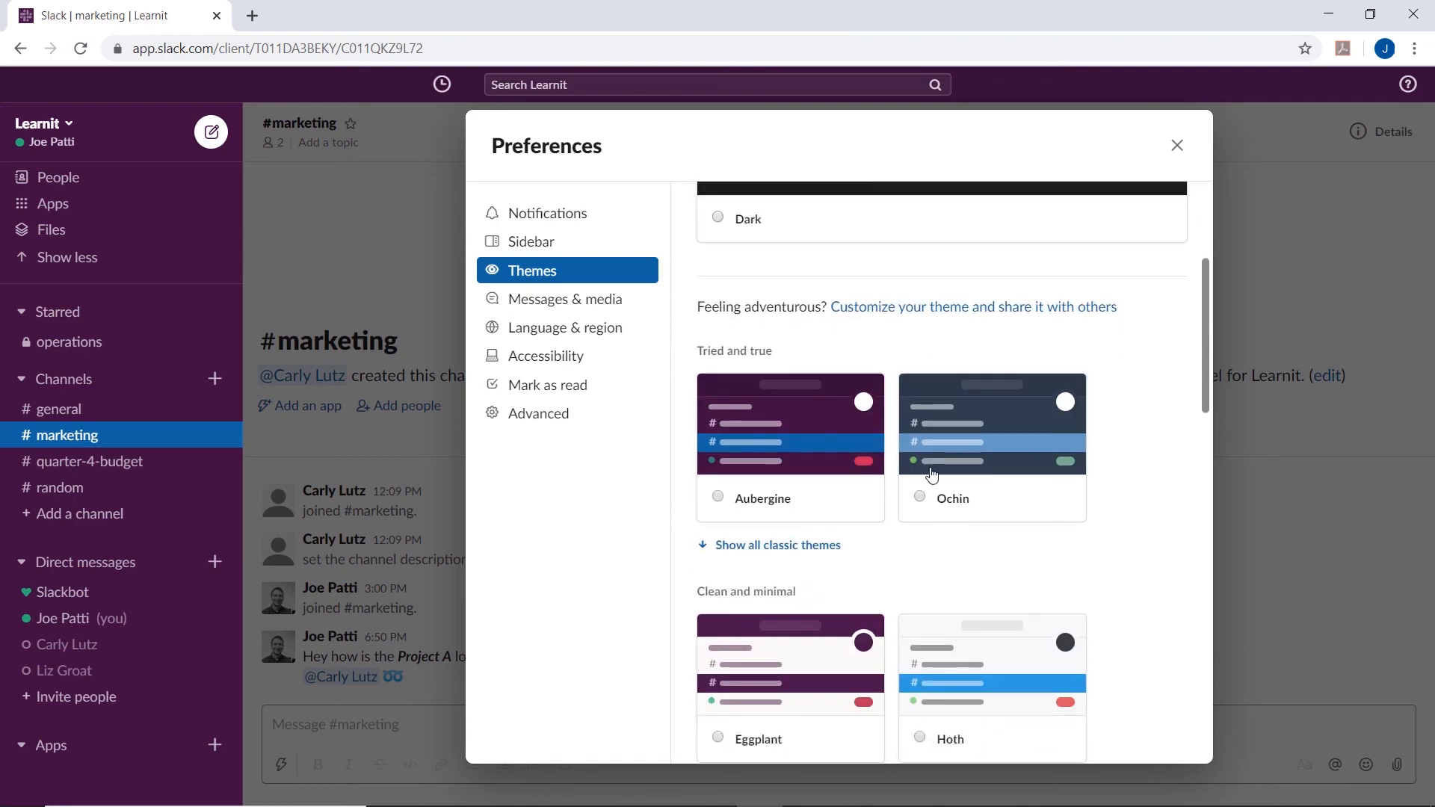
pyautogui.click(1006, 466)
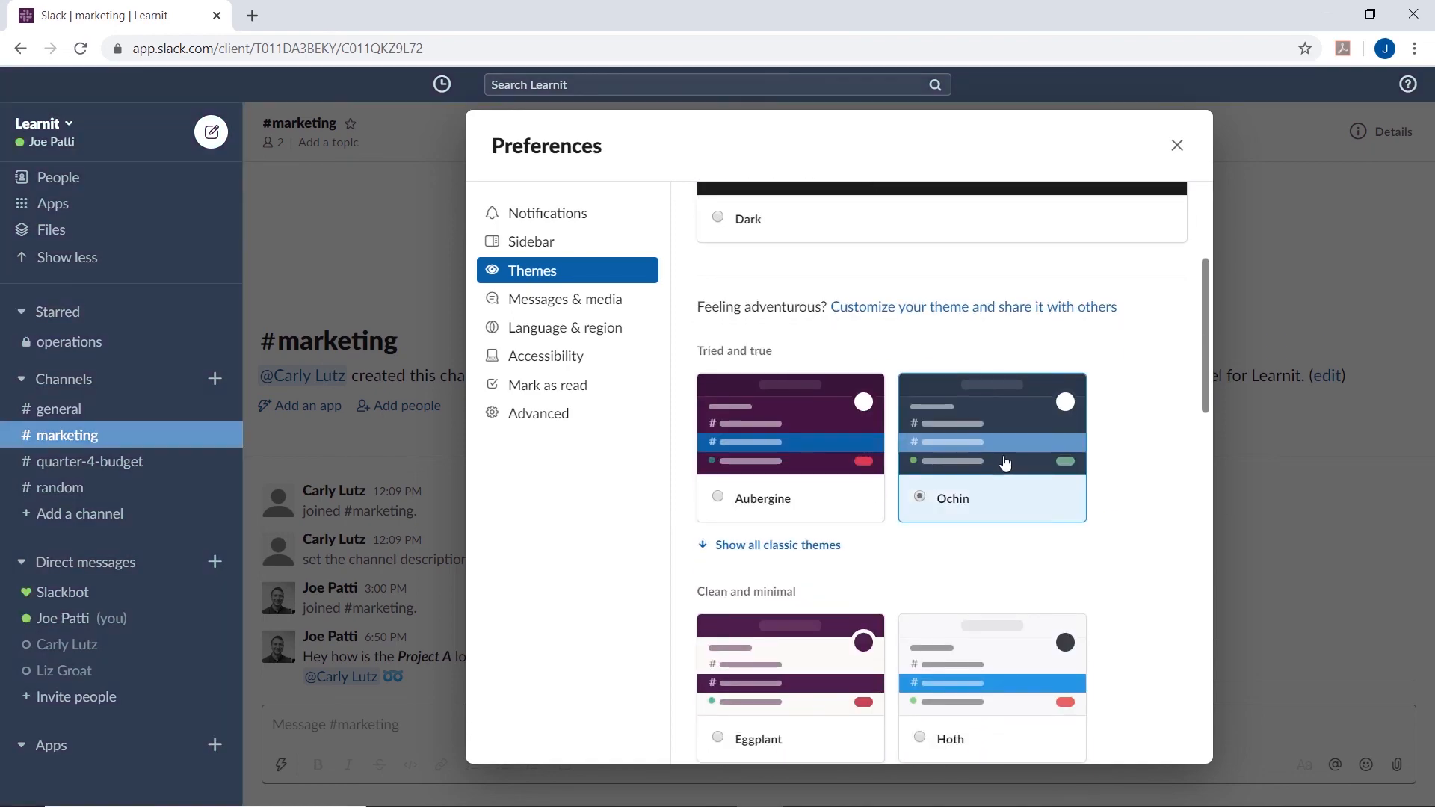
pyautogui.click(751, 420)
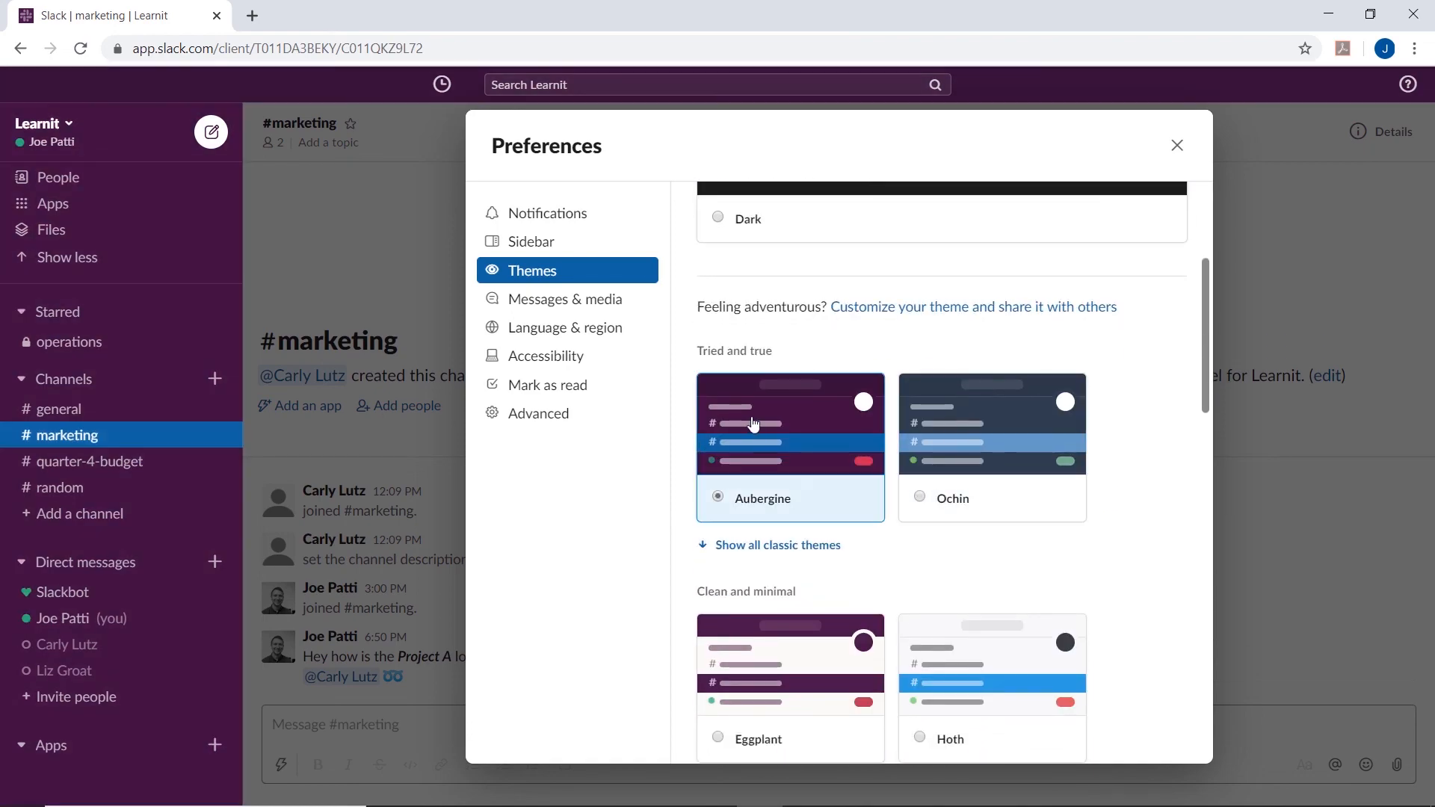
pyautogui.click(966, 645)
pyautogui.click(968, 453)
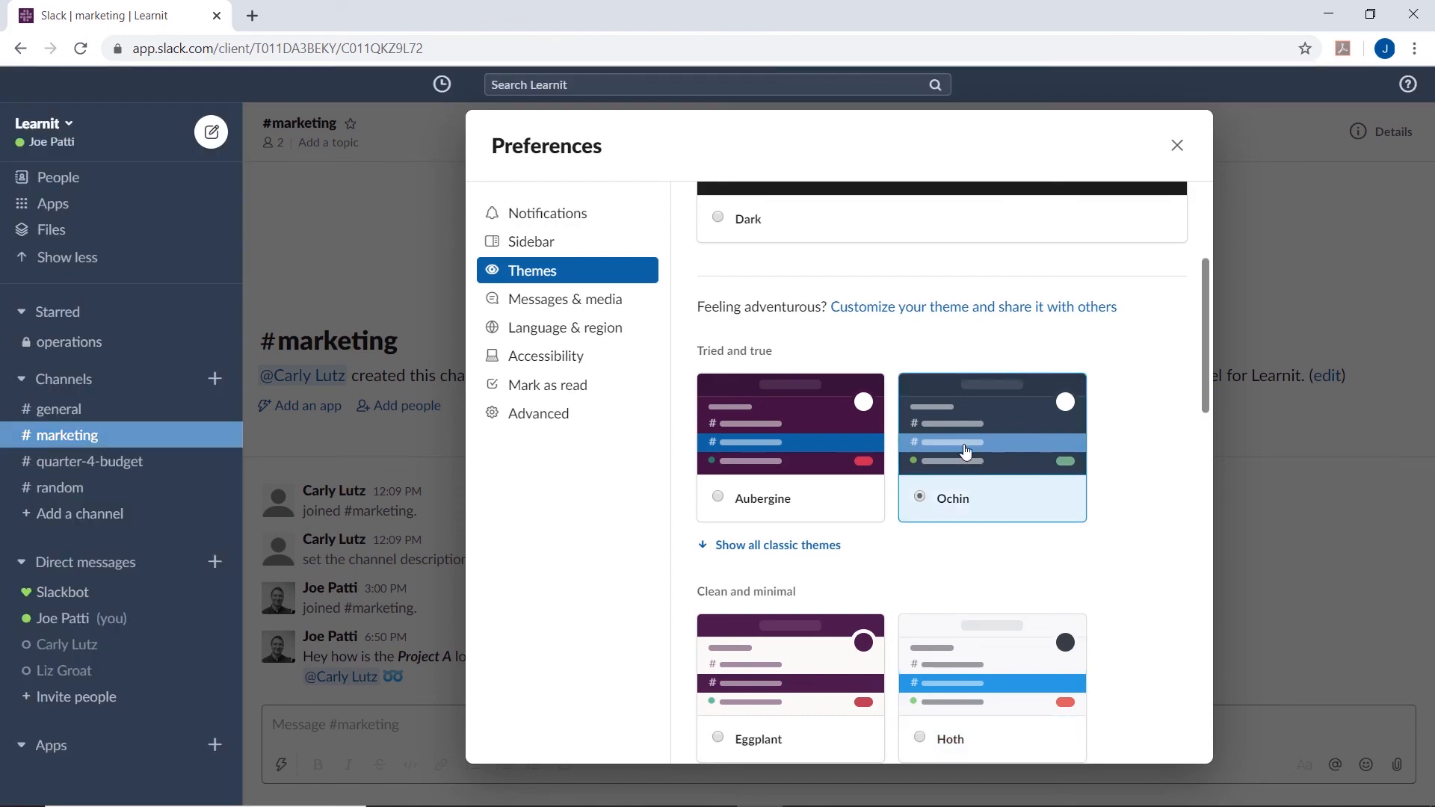
# - Preview the Mondrian, Mood Indigo and CMYK themes, then settle on Ochin
pyautogui.scroll(-3, 862, 533)
pyautogui.scroll(-2, 862, 533)
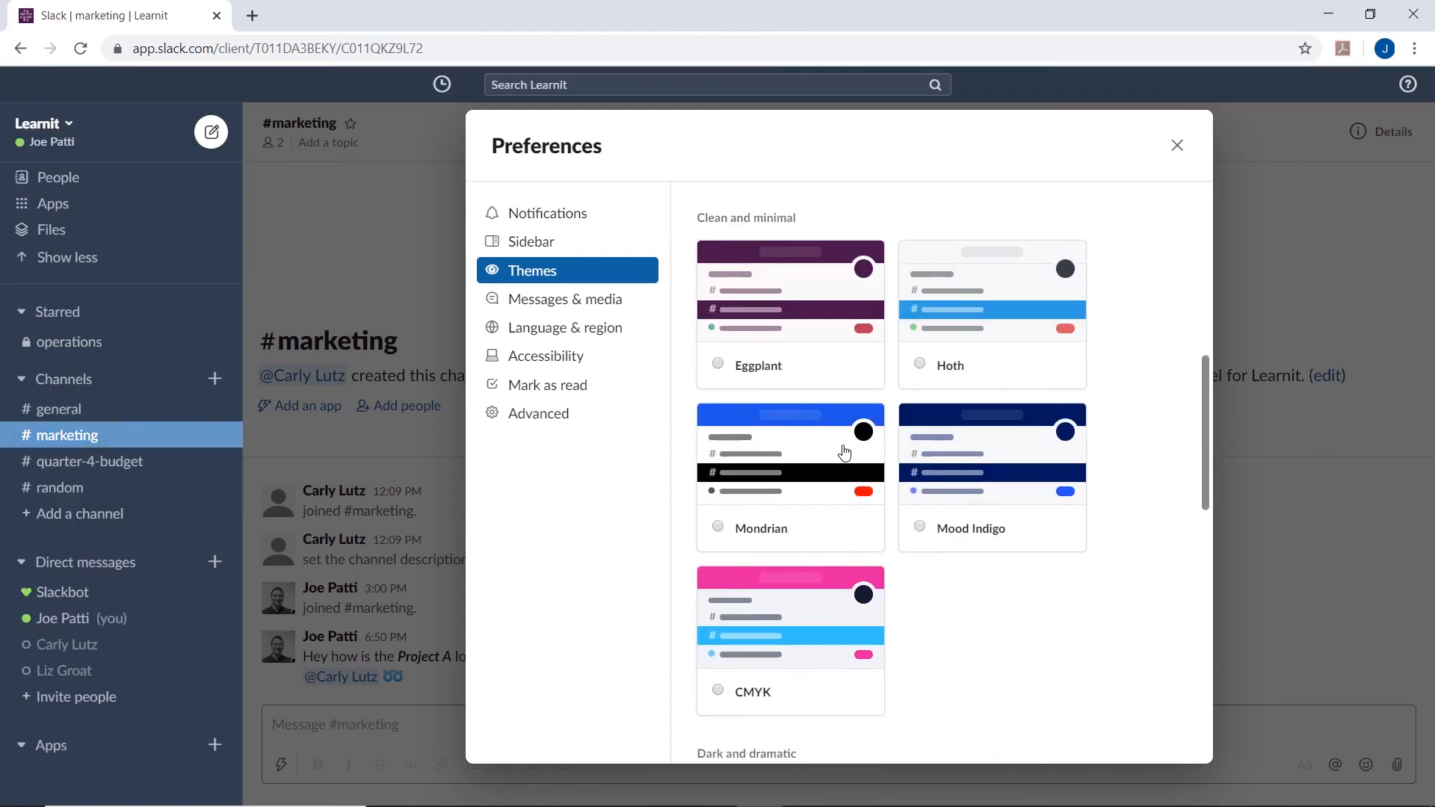
pyautogui.click(779, 447)
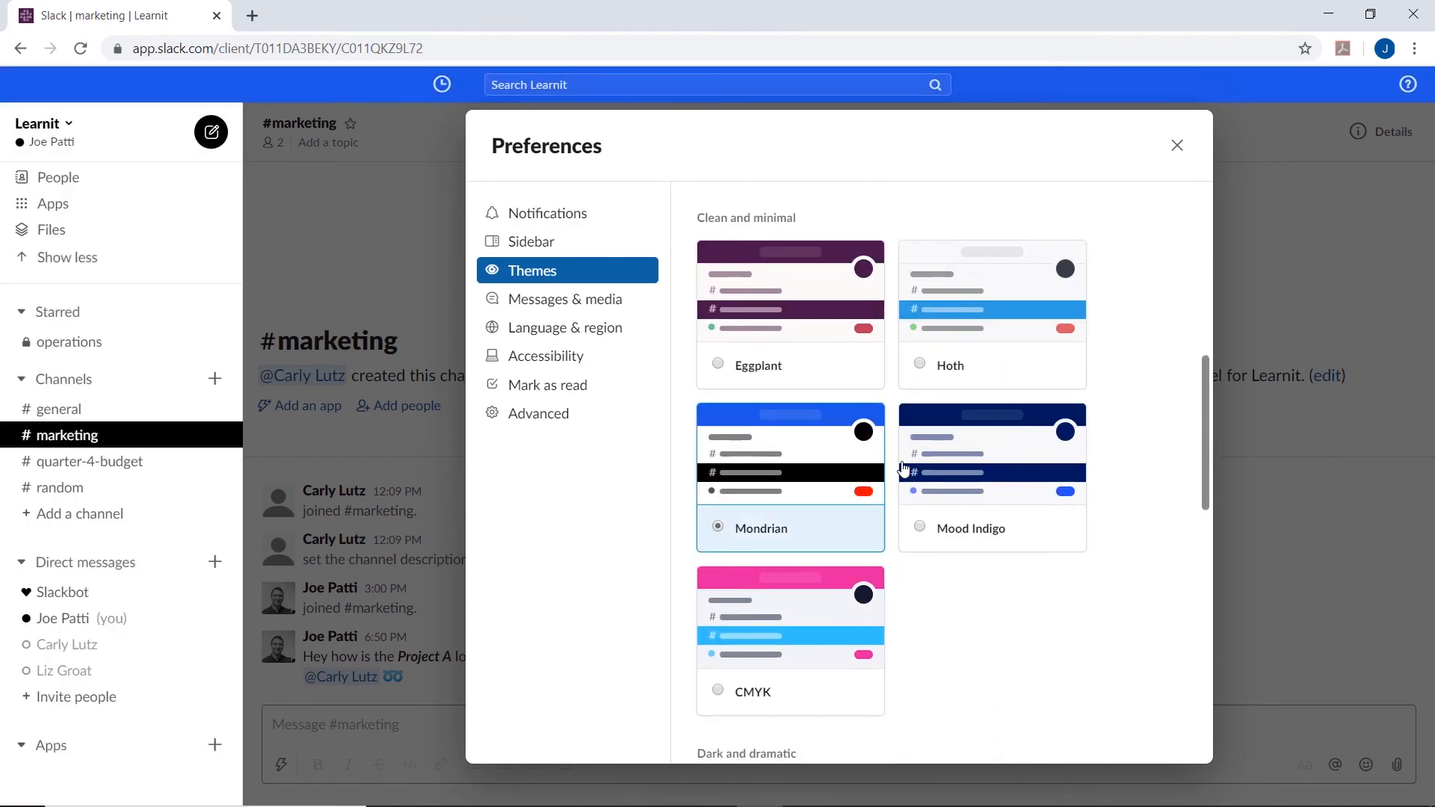
pyautogui.click(1018, 468)
pyautogui.click(848, 632)
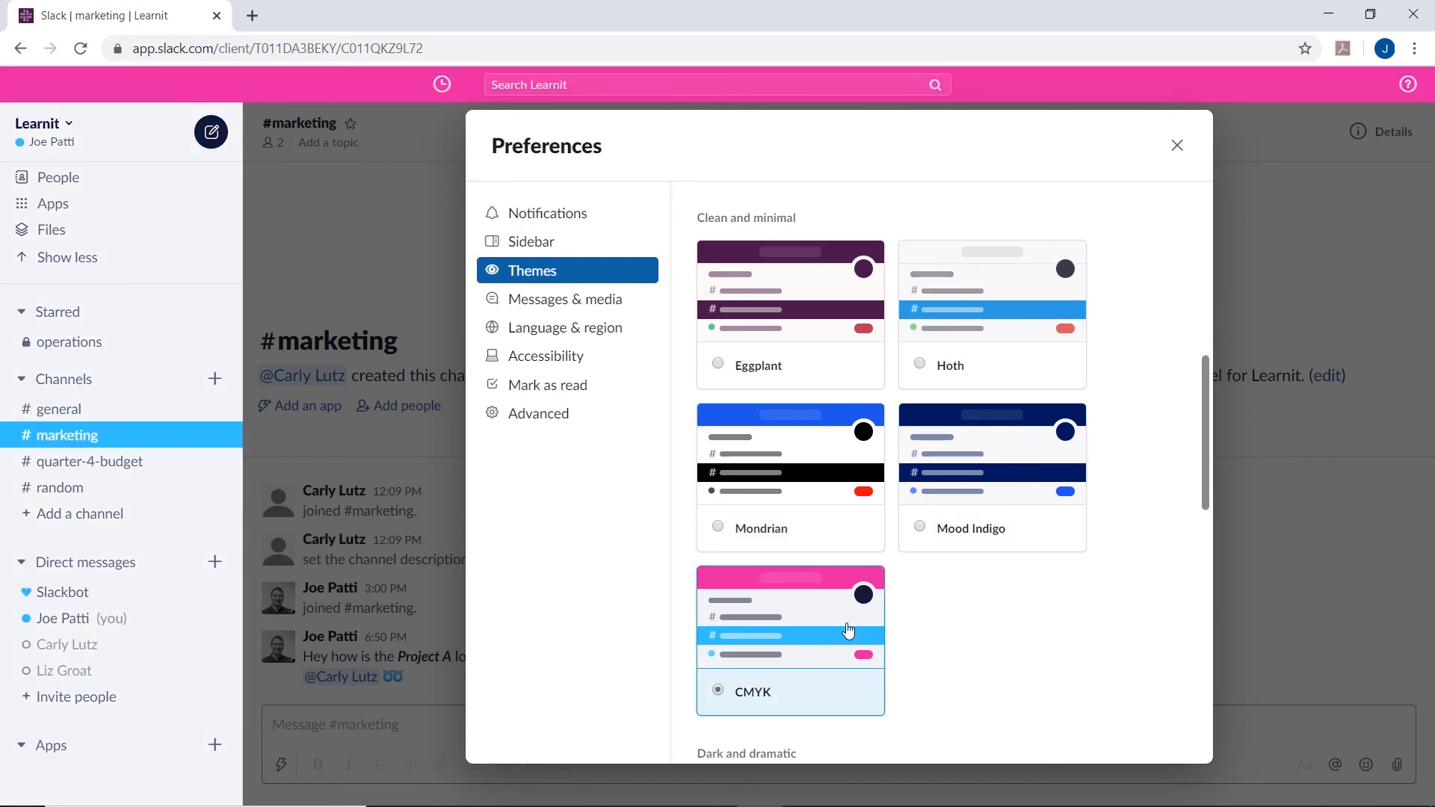
pyautogui.scroll(4, 956, 385)
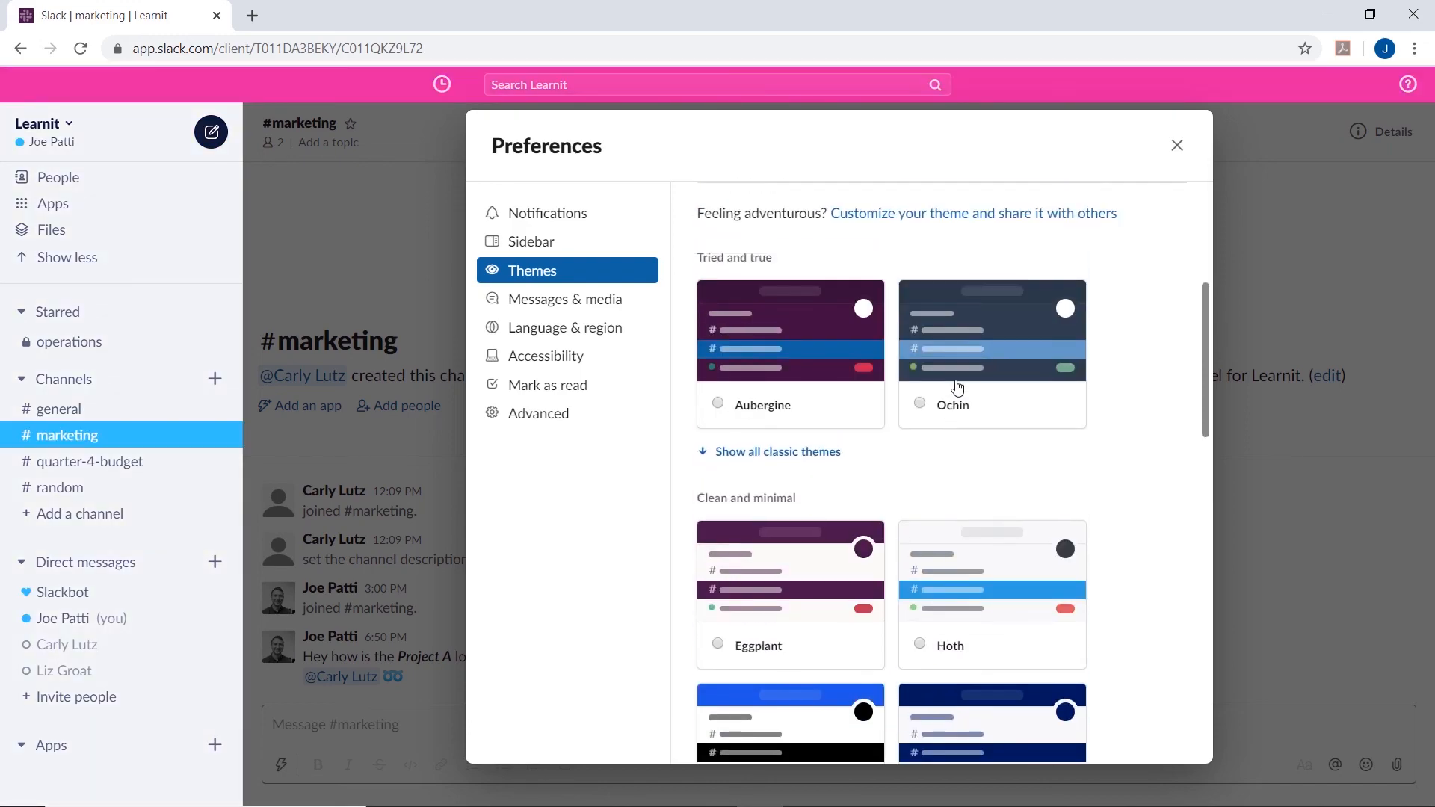
pyautogui.click(973, 344)
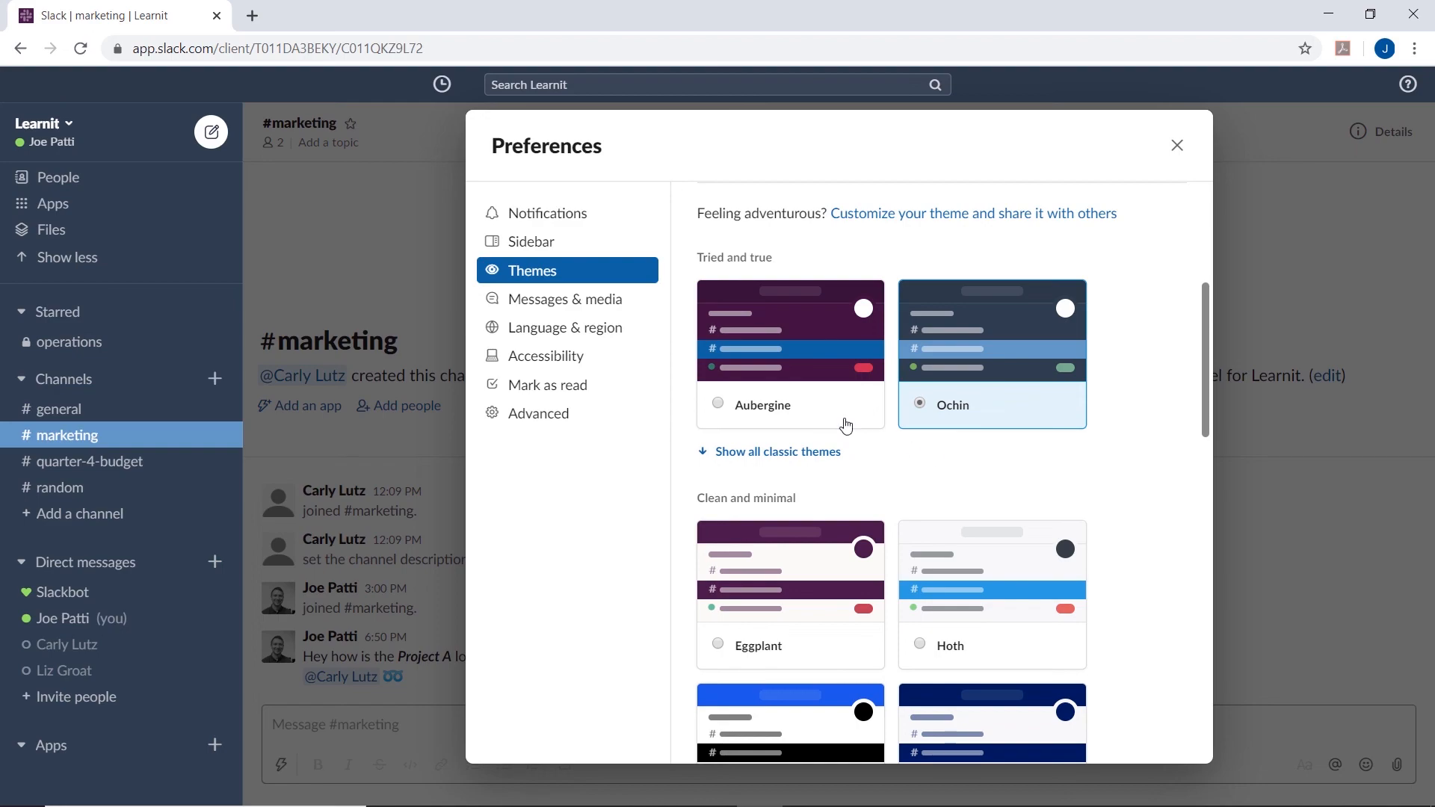
pyautogui.click(543, 301)
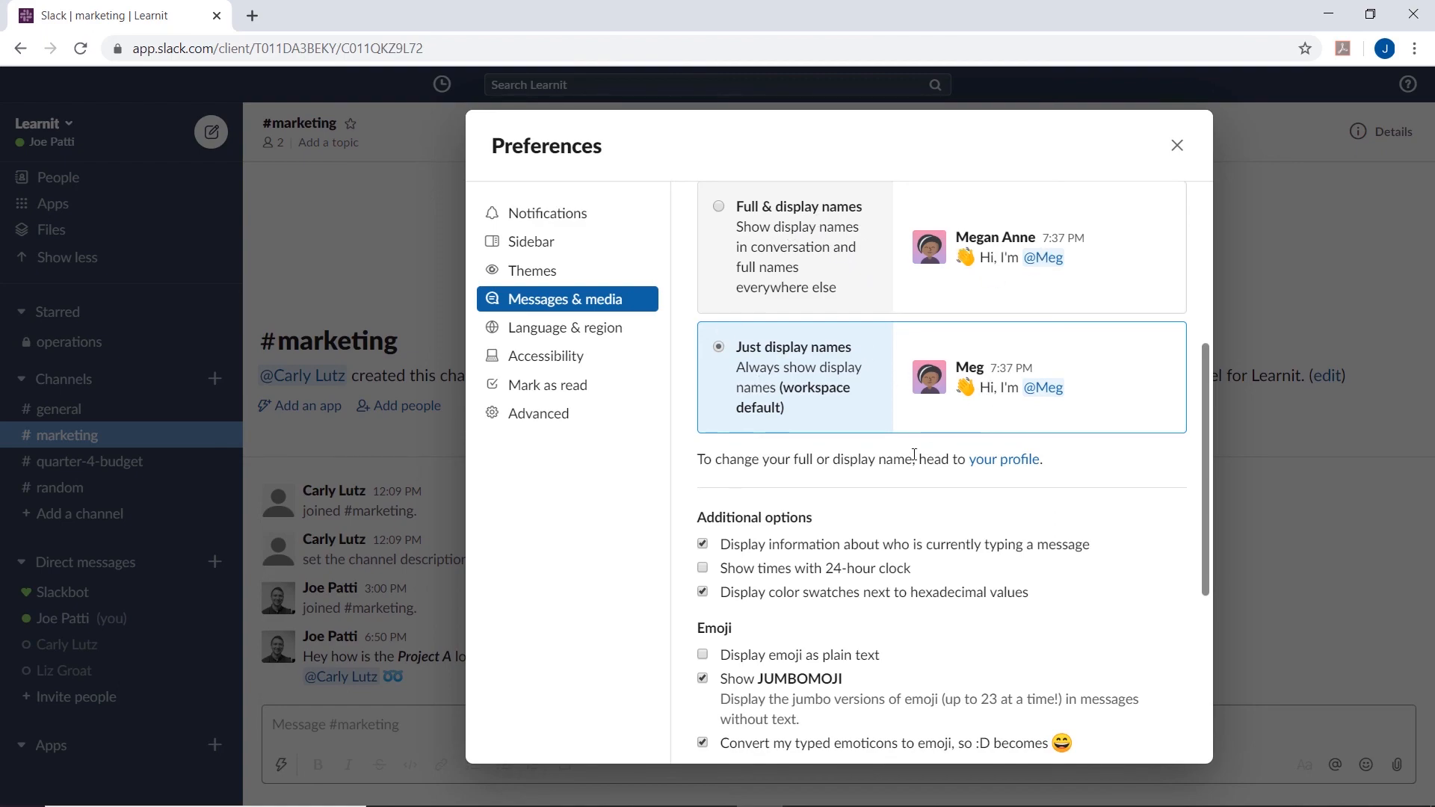
# - Browse Messages & media, Language & region, Accessibility, Mark as read and Advanced, then close Preferences
pyautogui.scroll(-5, 873, 516)
pyautogui.scroll(-1, 873, 524)
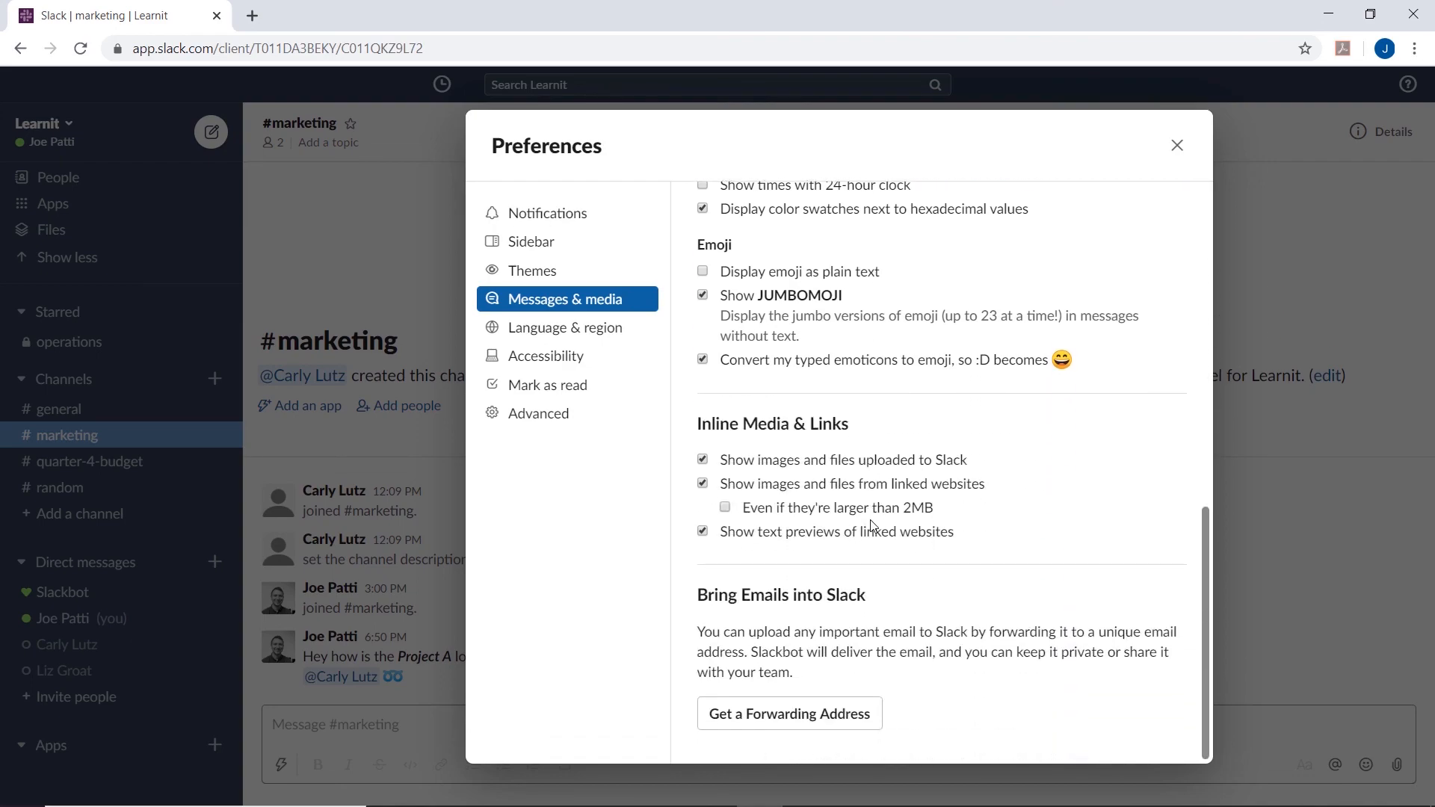
pyautogui.click(584, 332)
pyautogui.click(582, 360)
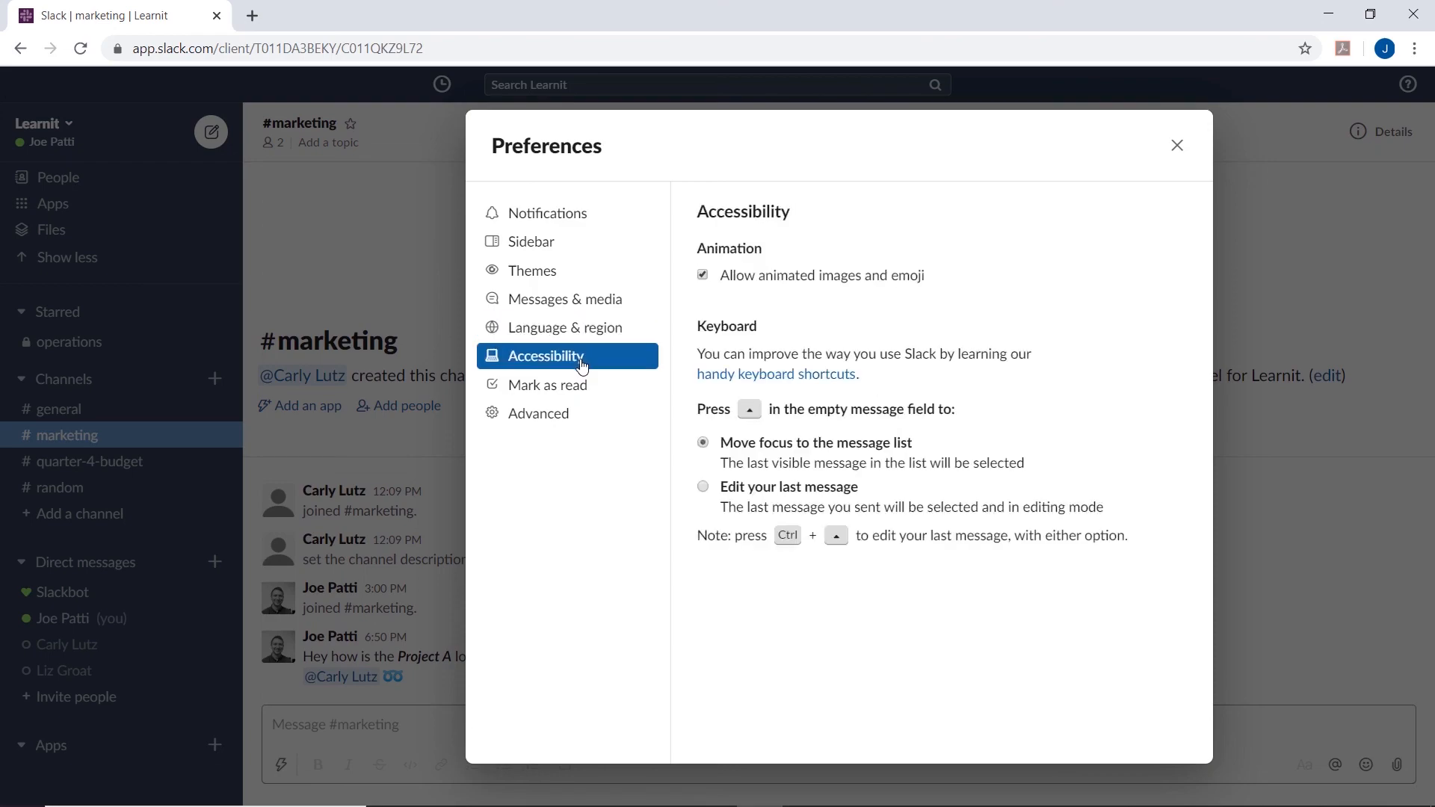
pyautogui.click(604, 387)
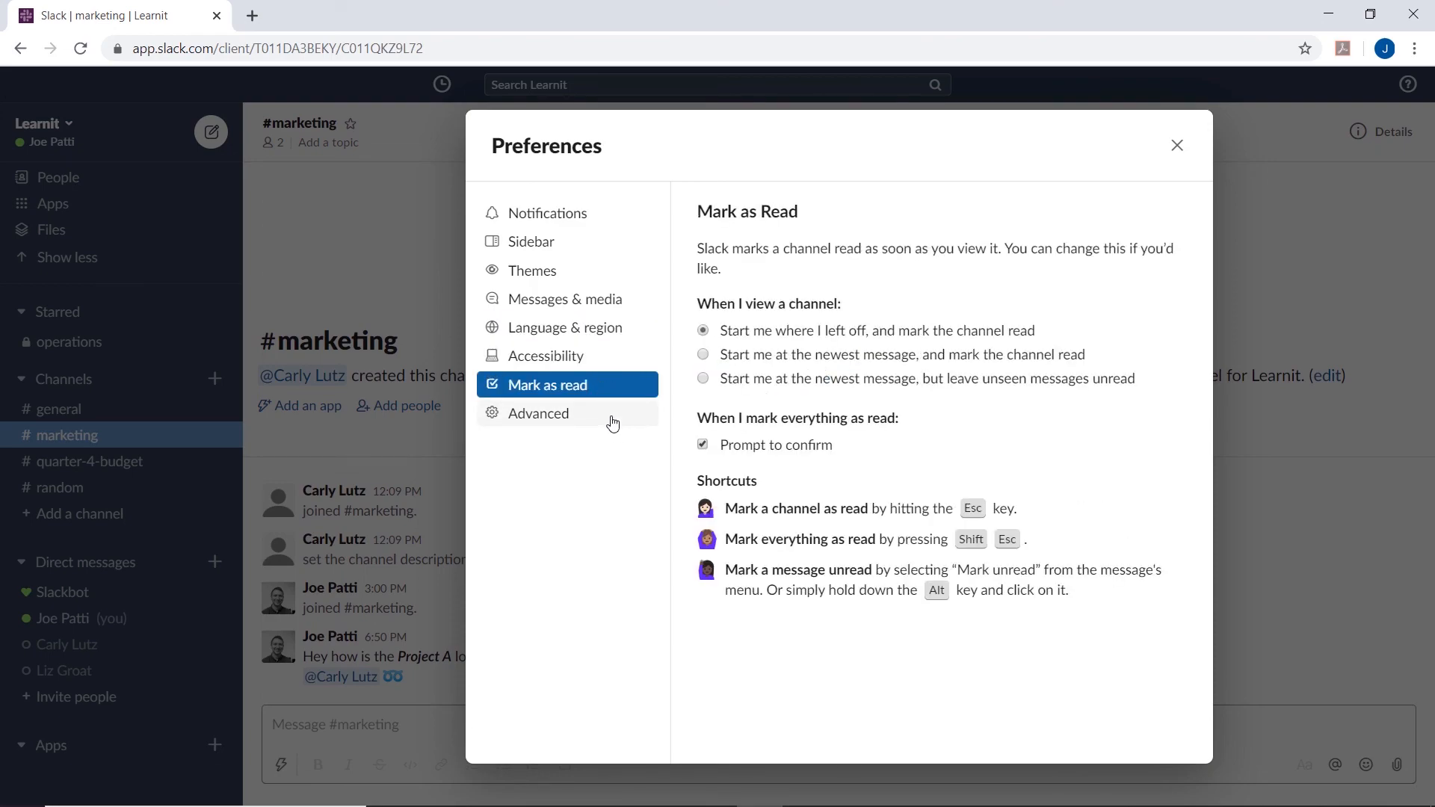
pyautogui.click(611, 415)
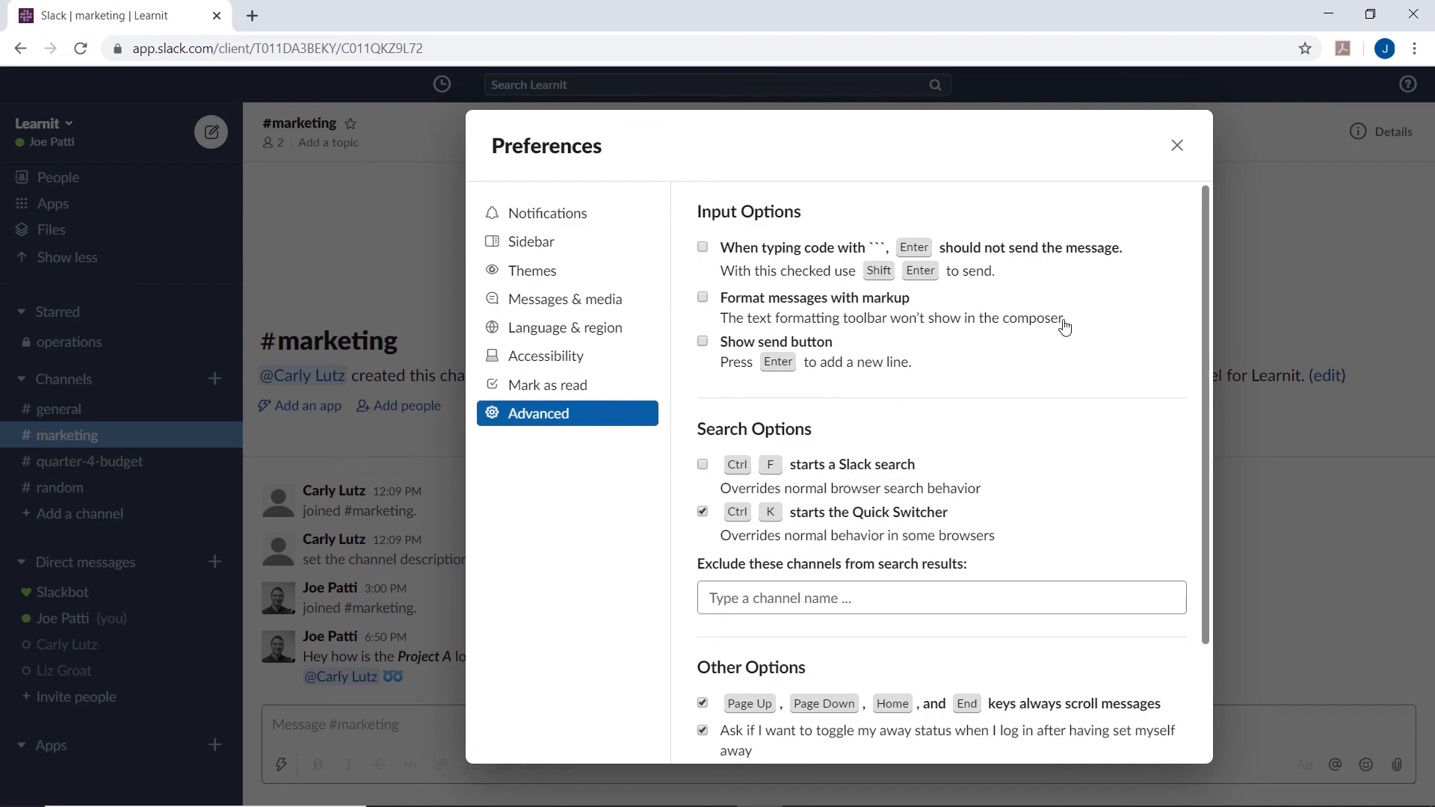
pyautogui.scroll(-2, 977, 392)
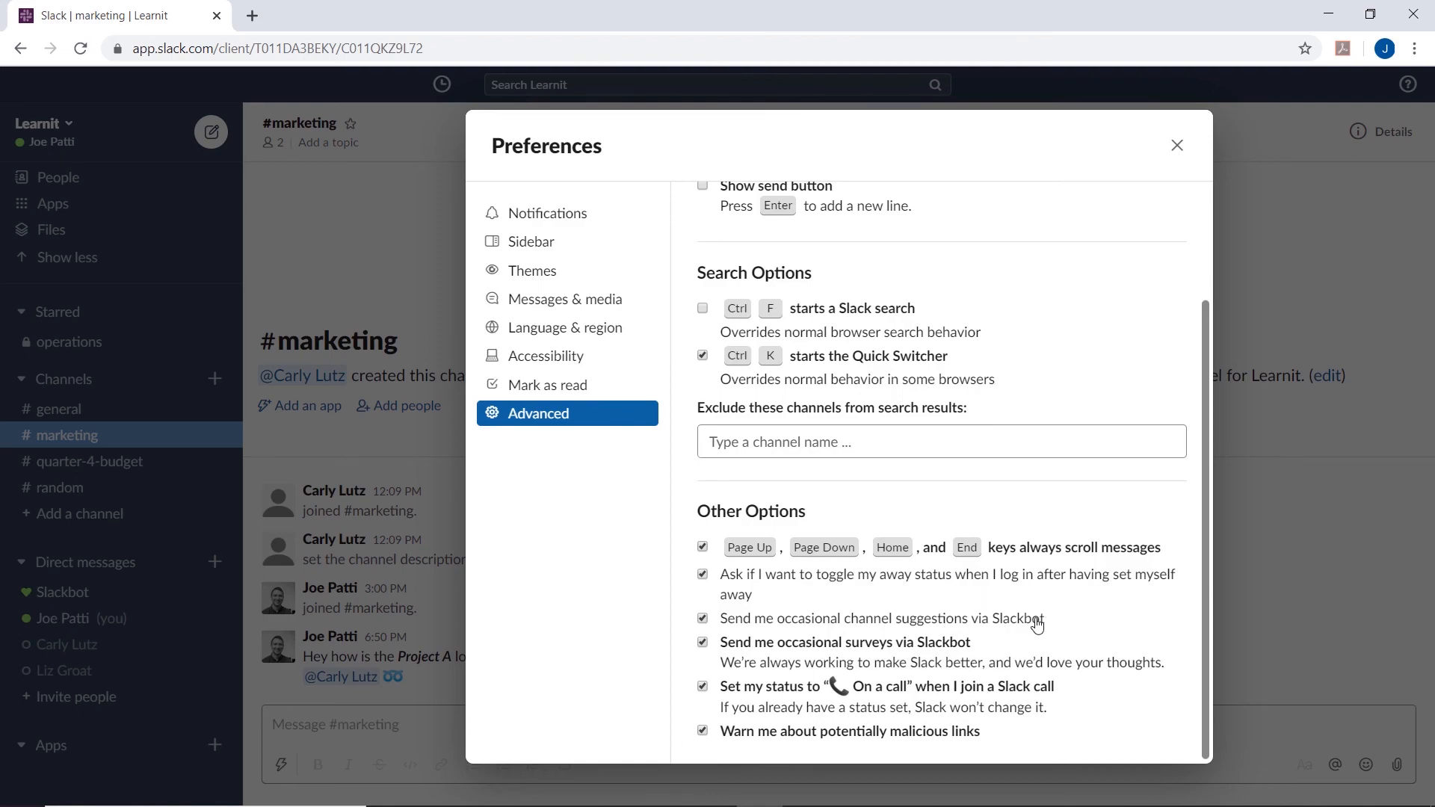
pyautogui.scroll(2, 1036, 624)
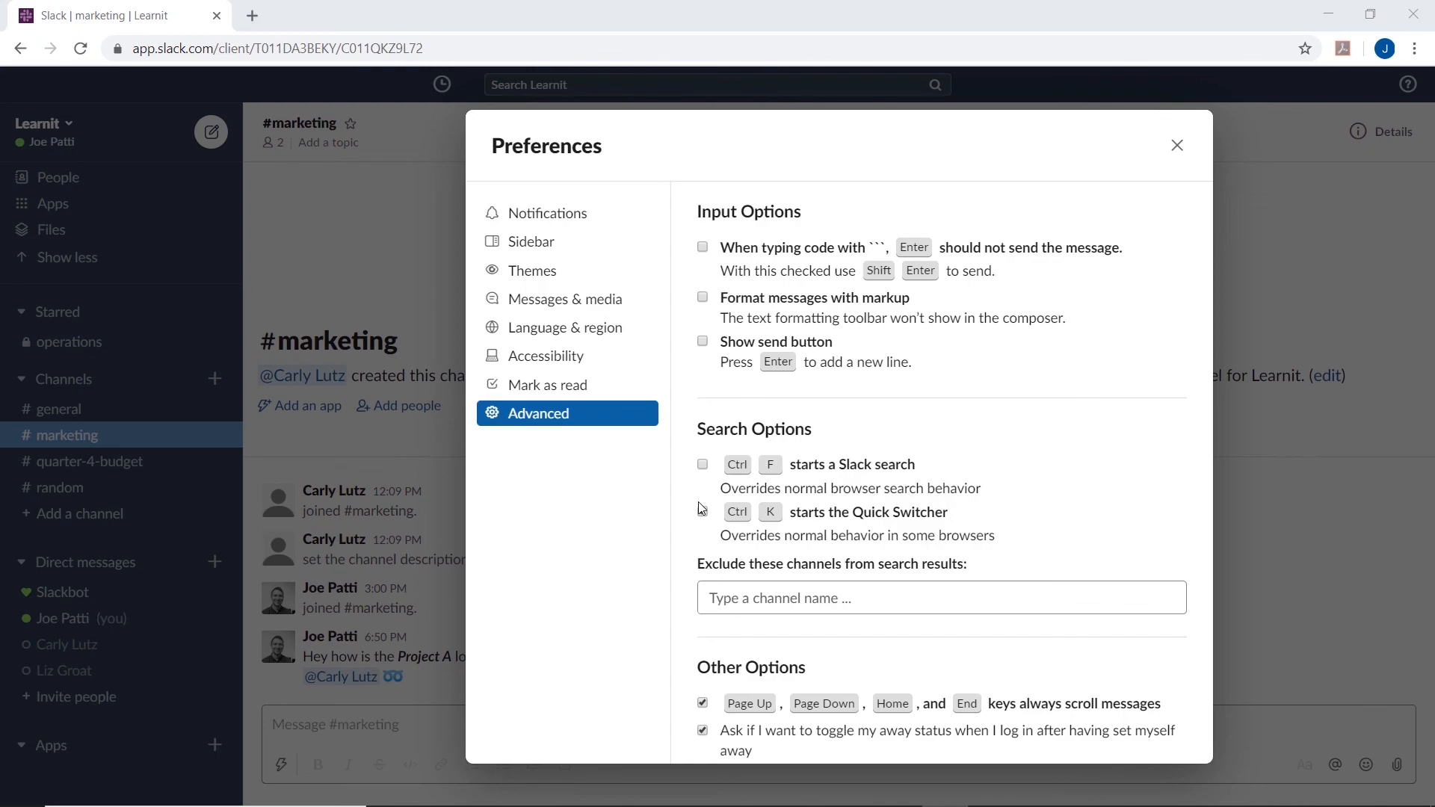
pyautogui.click(1178, 147)
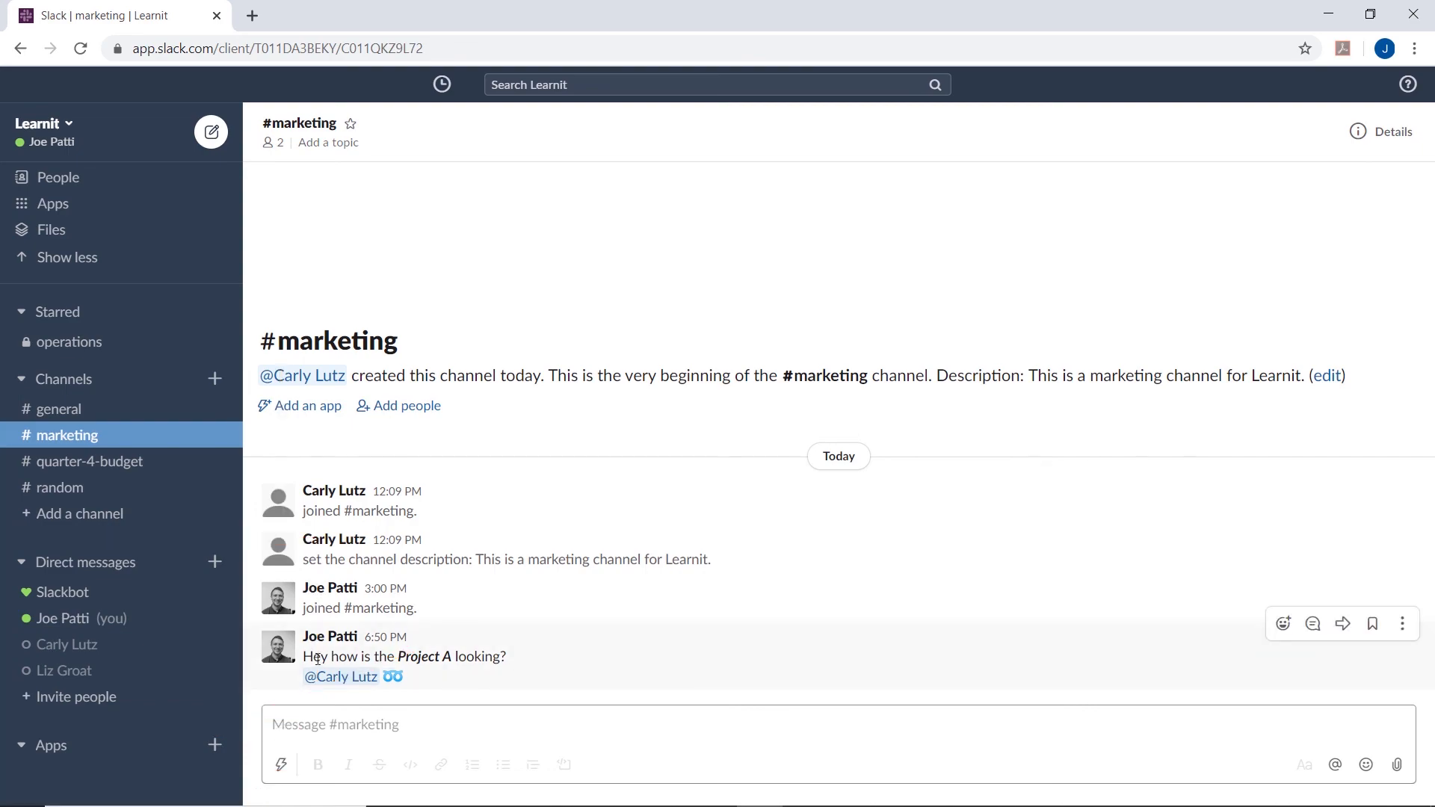
# - Open the workspace's Apps page listing recommended apps like Google Drive, Zoom and Trello
pyautogui.click(214, 746)
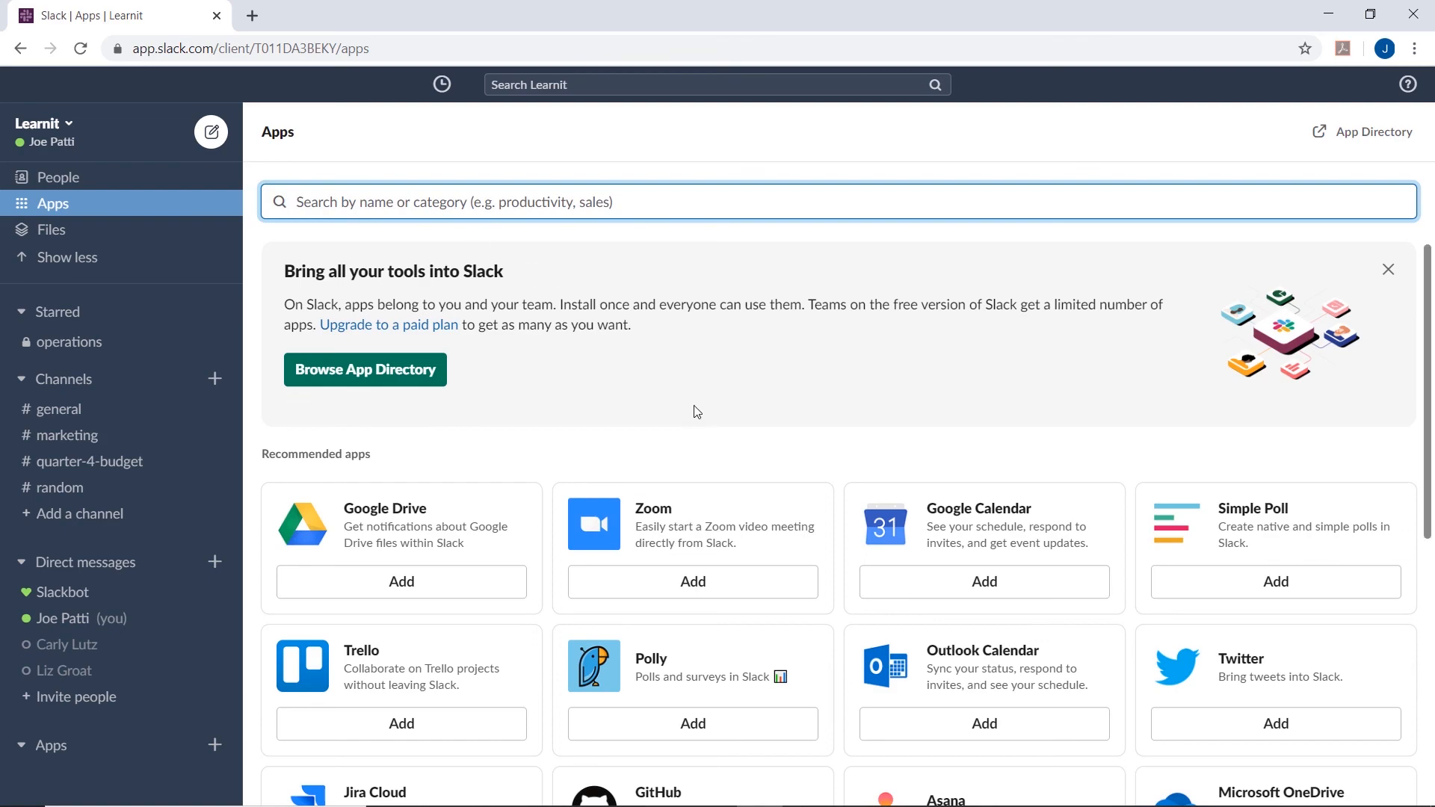
pyautogui.scroll(-7, 798, 536)
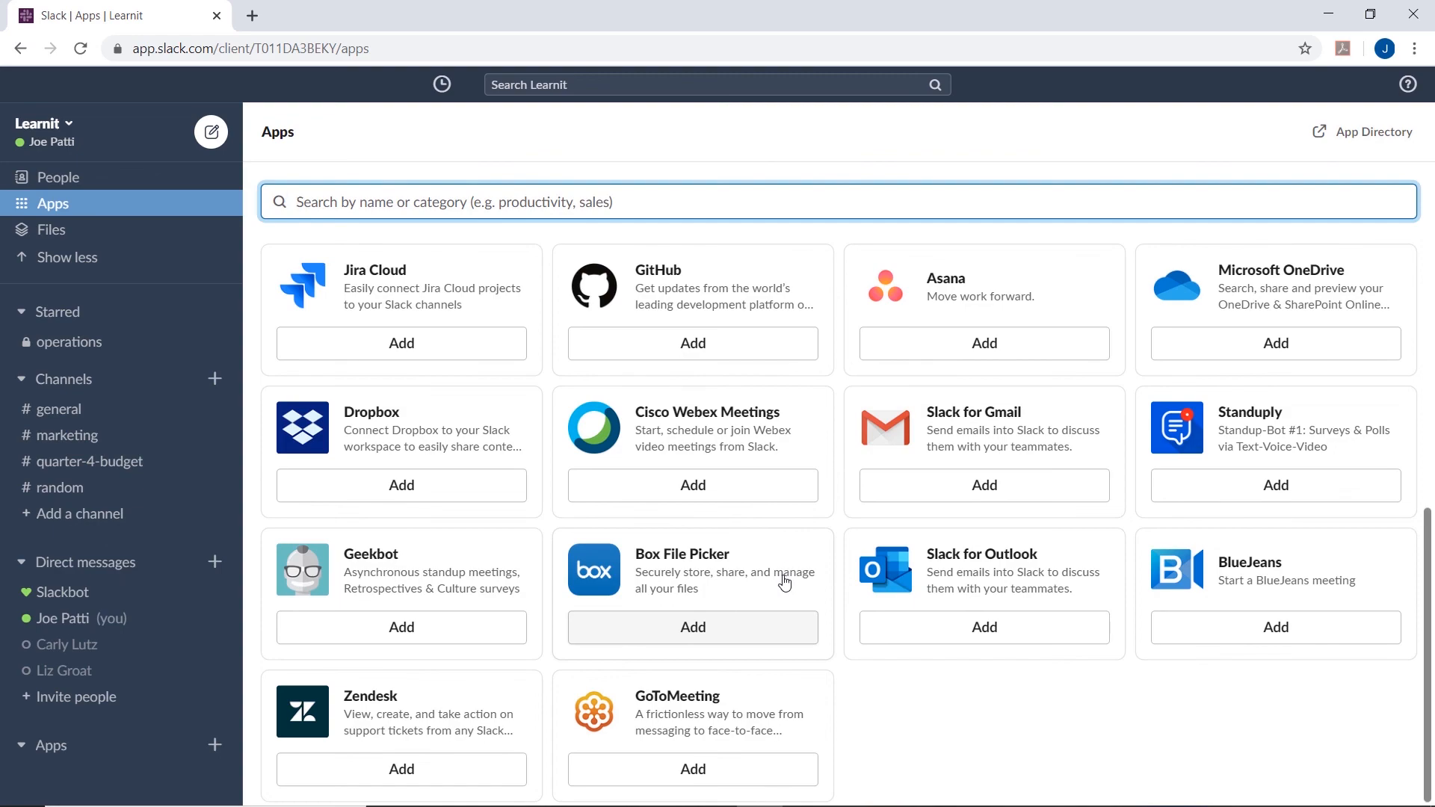
pyautogui.scroll(5, 785, 581)
pyautogui.scroll(1, 777, 580)
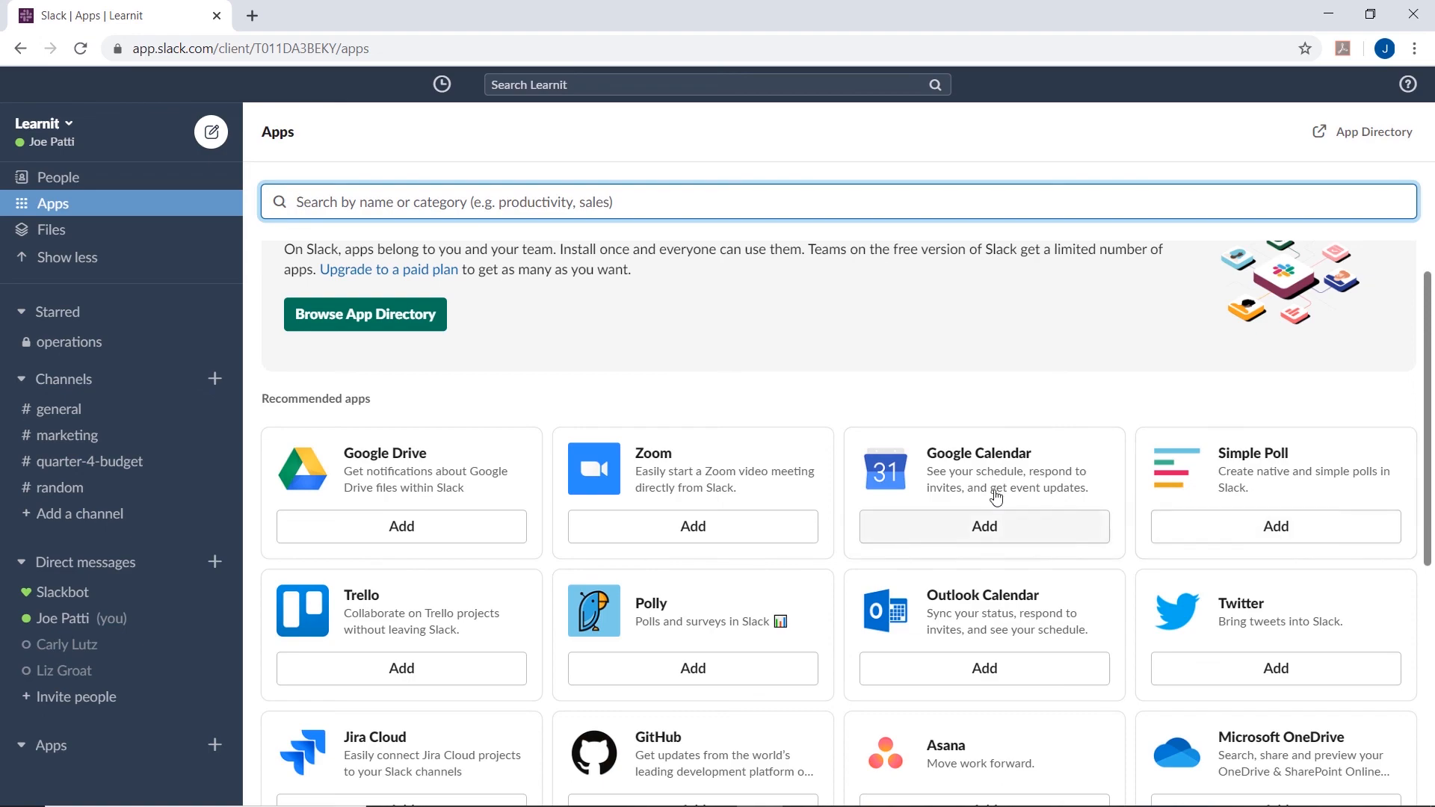
pyautogui.scroll(-5, 885, 559)
pyautogui.scroll(-1, 888, 568)
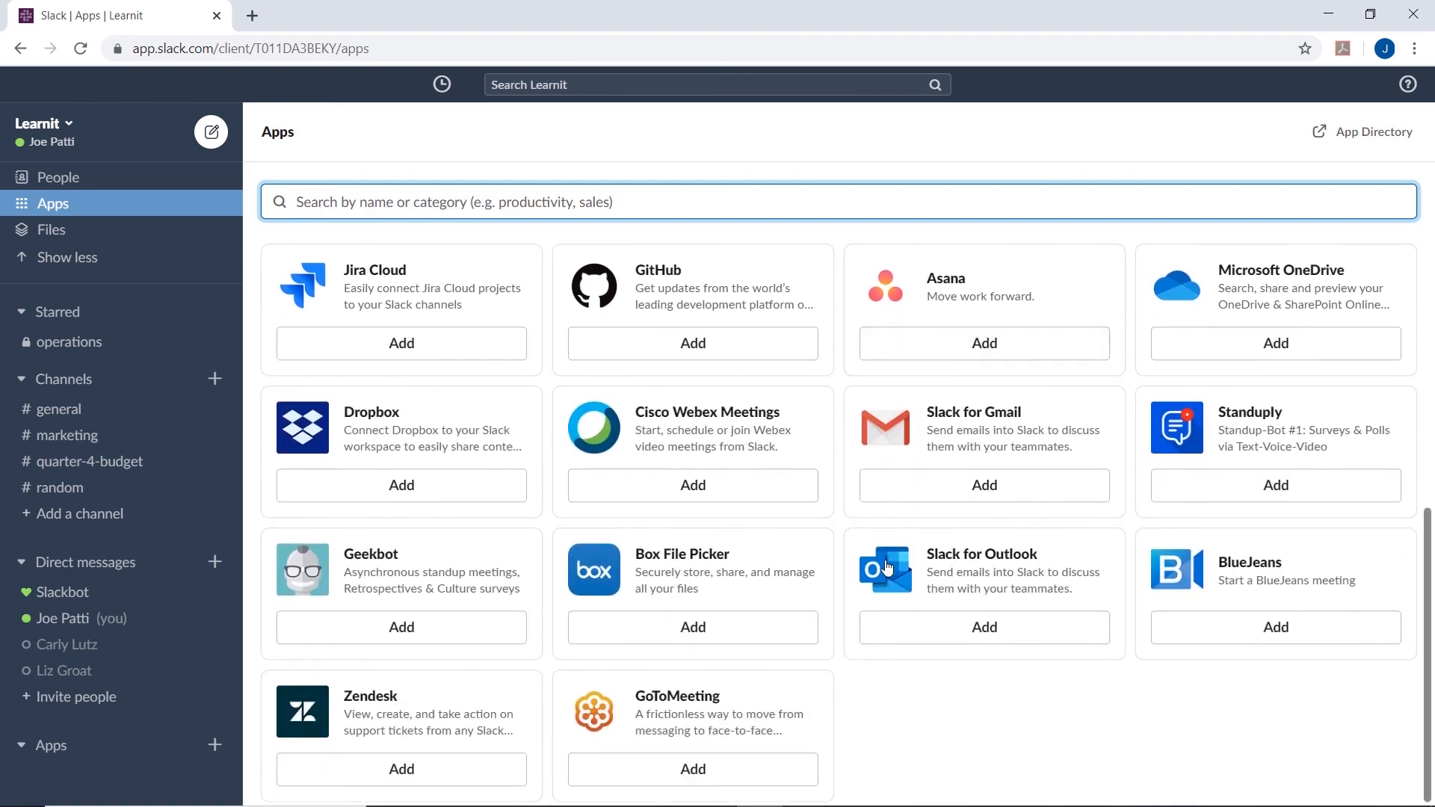
pyautogui.scroll(4, 885, 568)
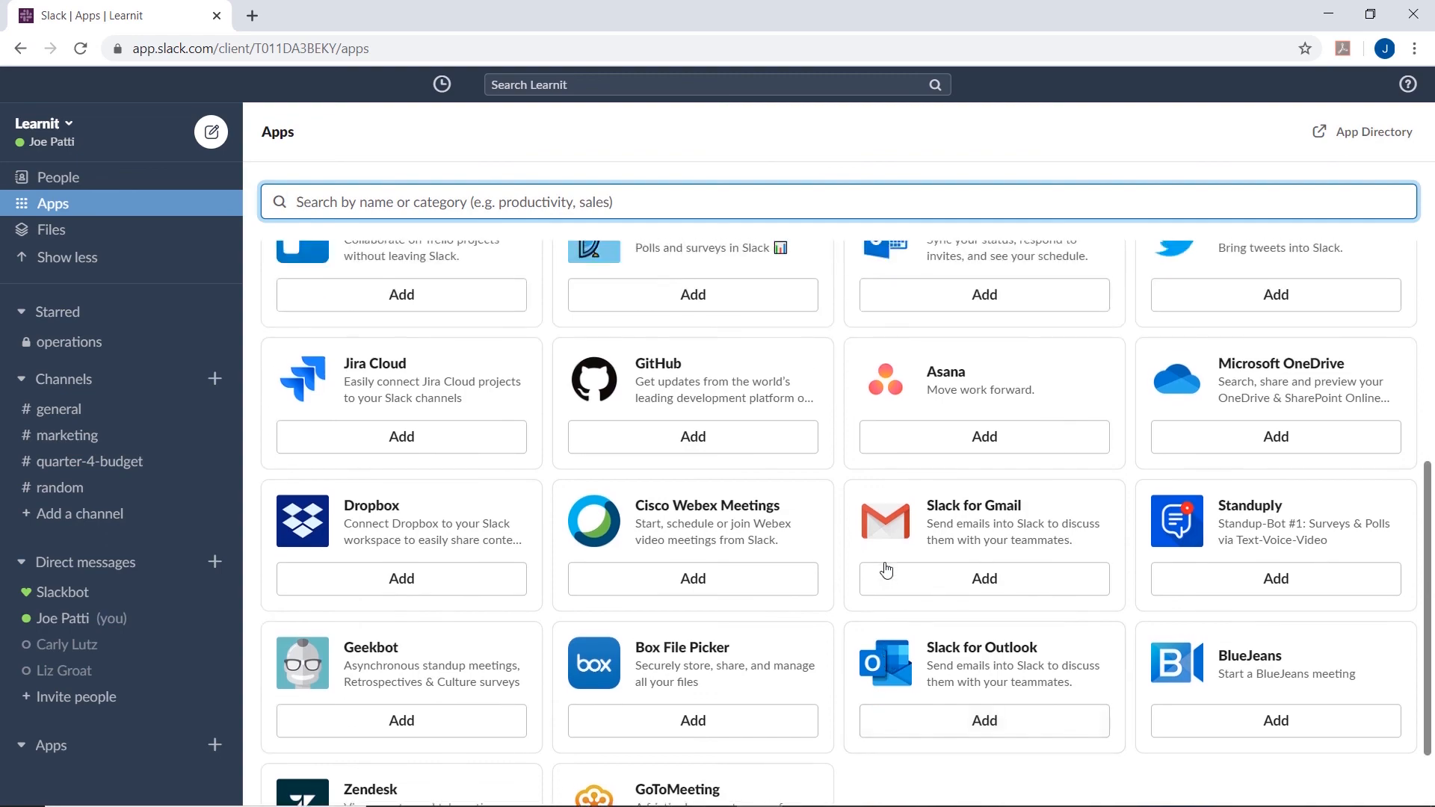
pyautogui.scroll(-1, 887, 569)
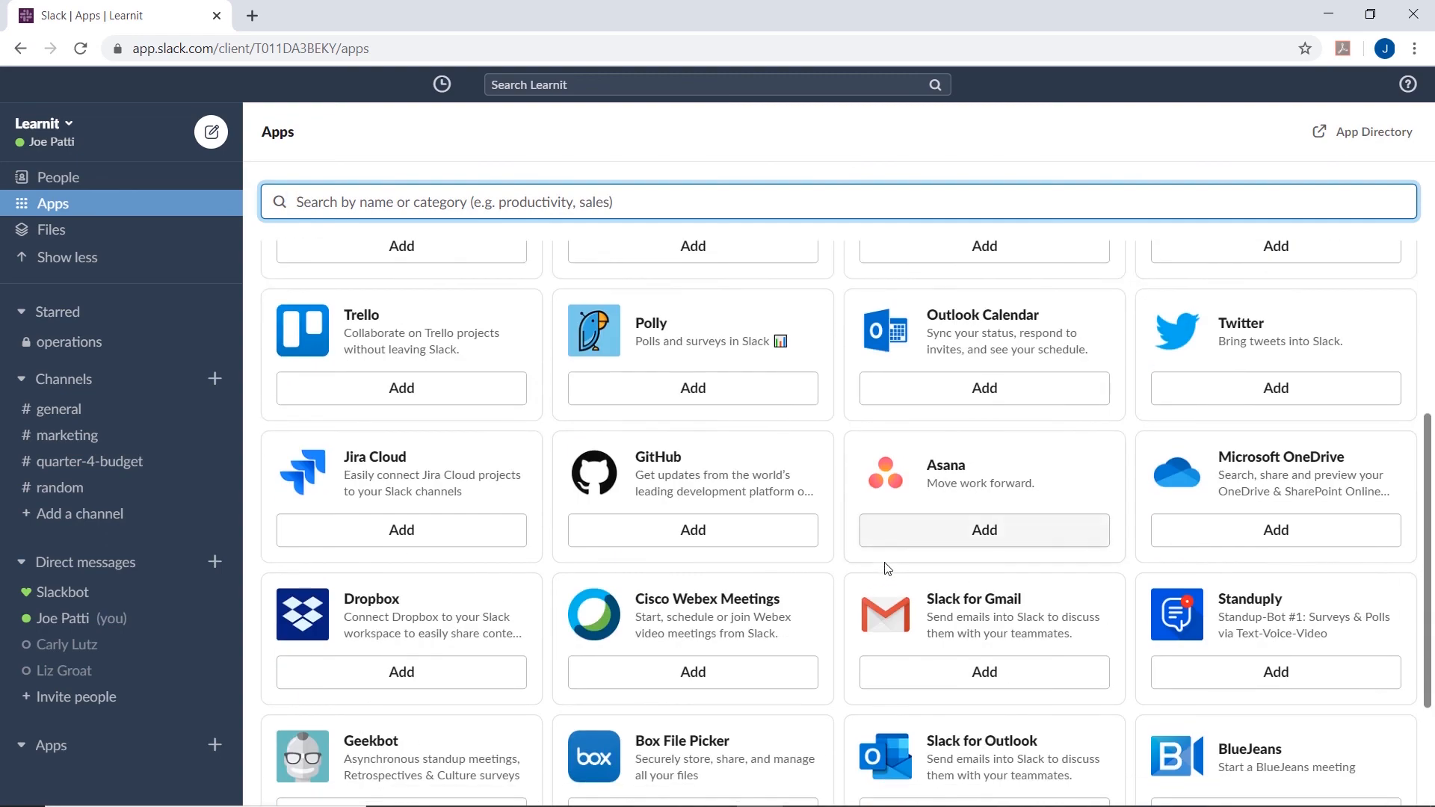
pyautogui.scroll(3, 888, 569)
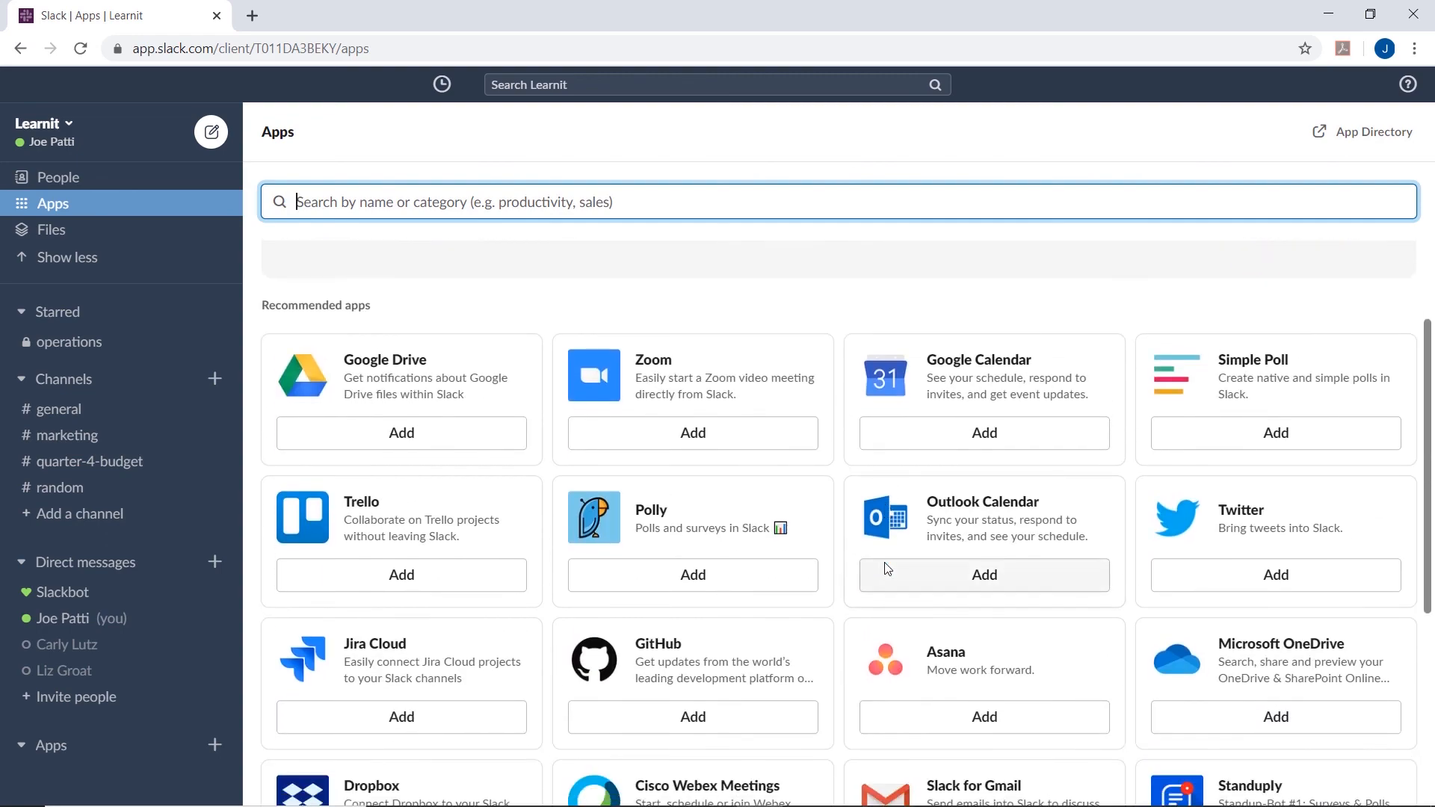
# - Review Outlook Calendar's access and security details, then start adding it to Learnit
pyautogui.click(1007, 581)
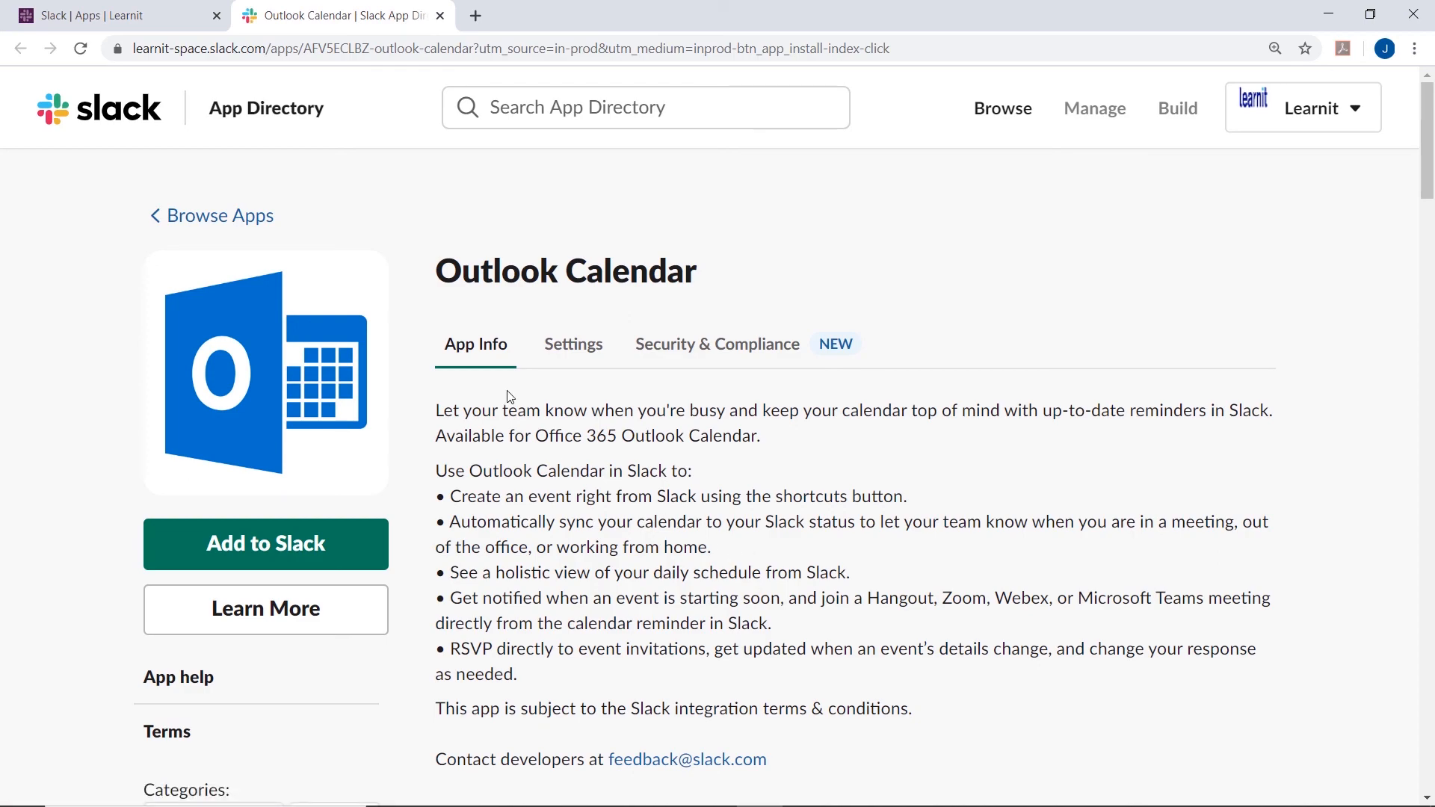
pyautogui.click(564, 355)
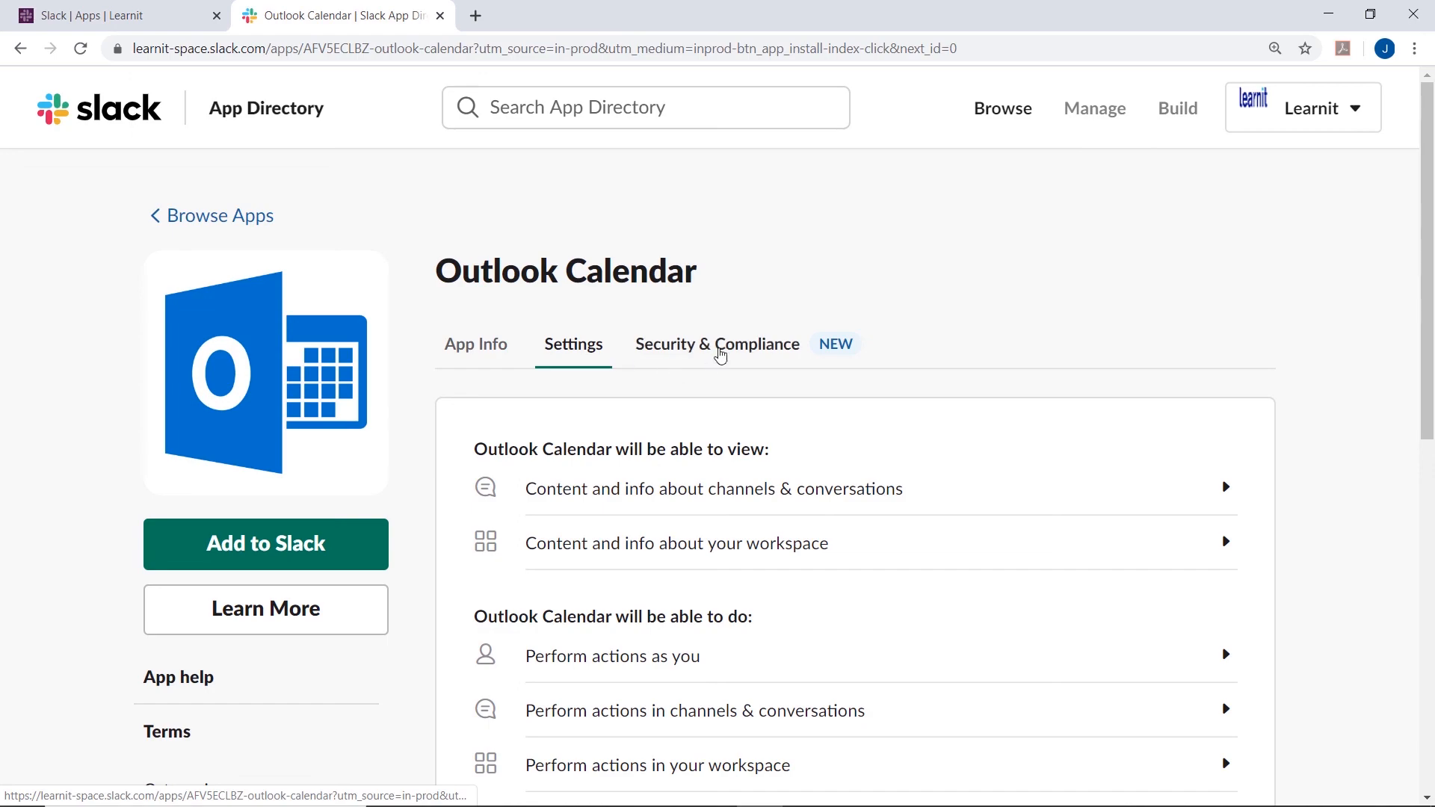
pyautogui.click(719, 354)
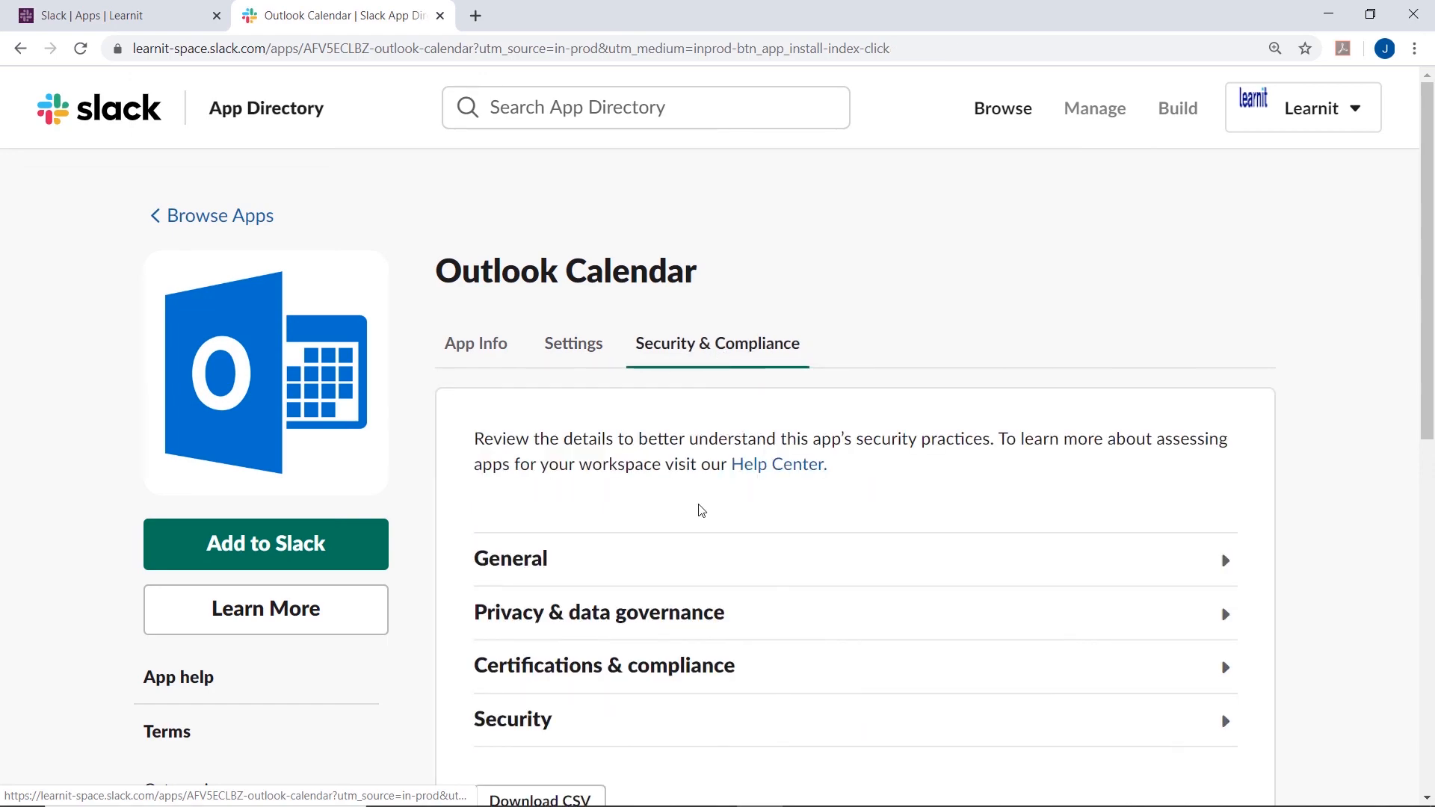
pyautogui.scroll(-2, 840, 542)
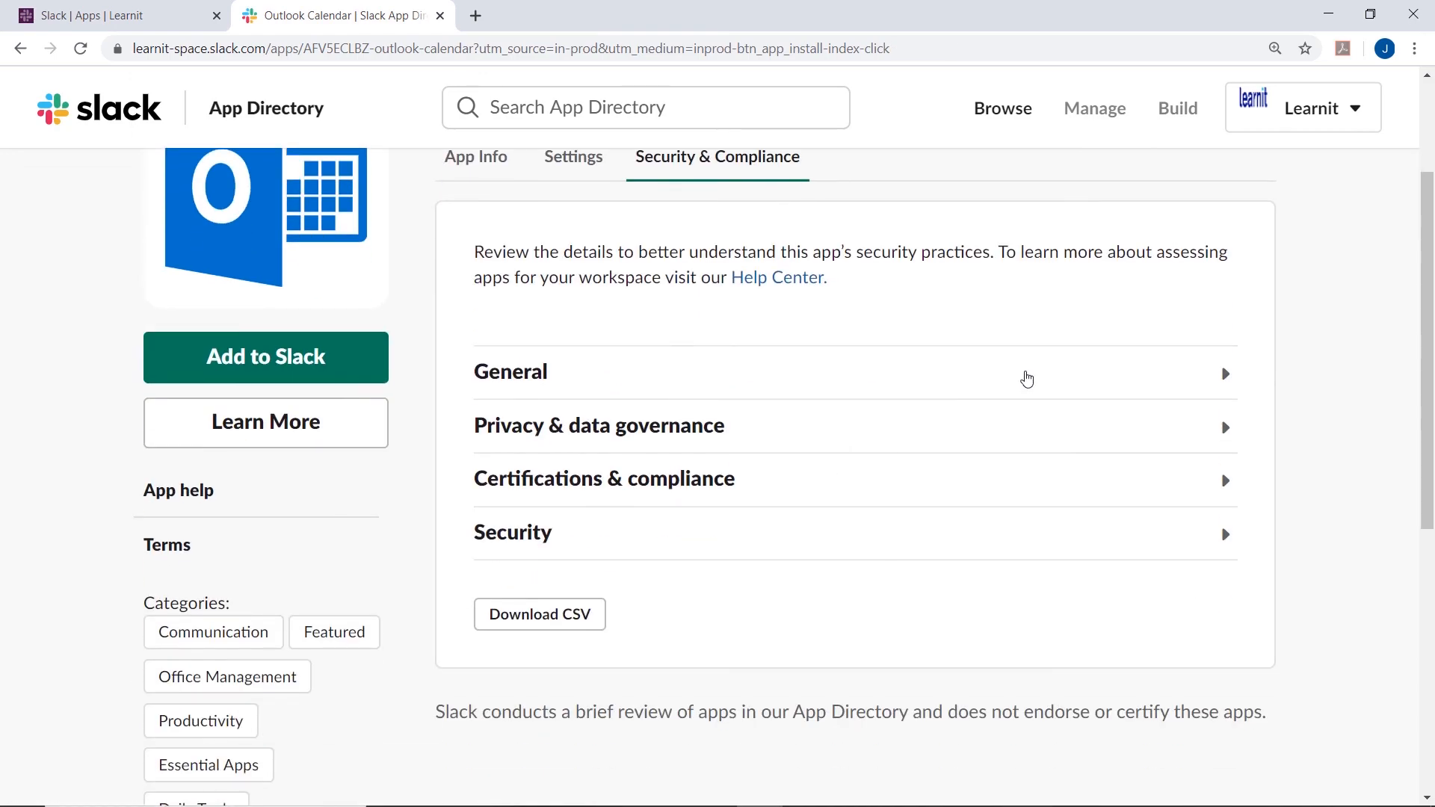
pyautogui.click(1151, 385)
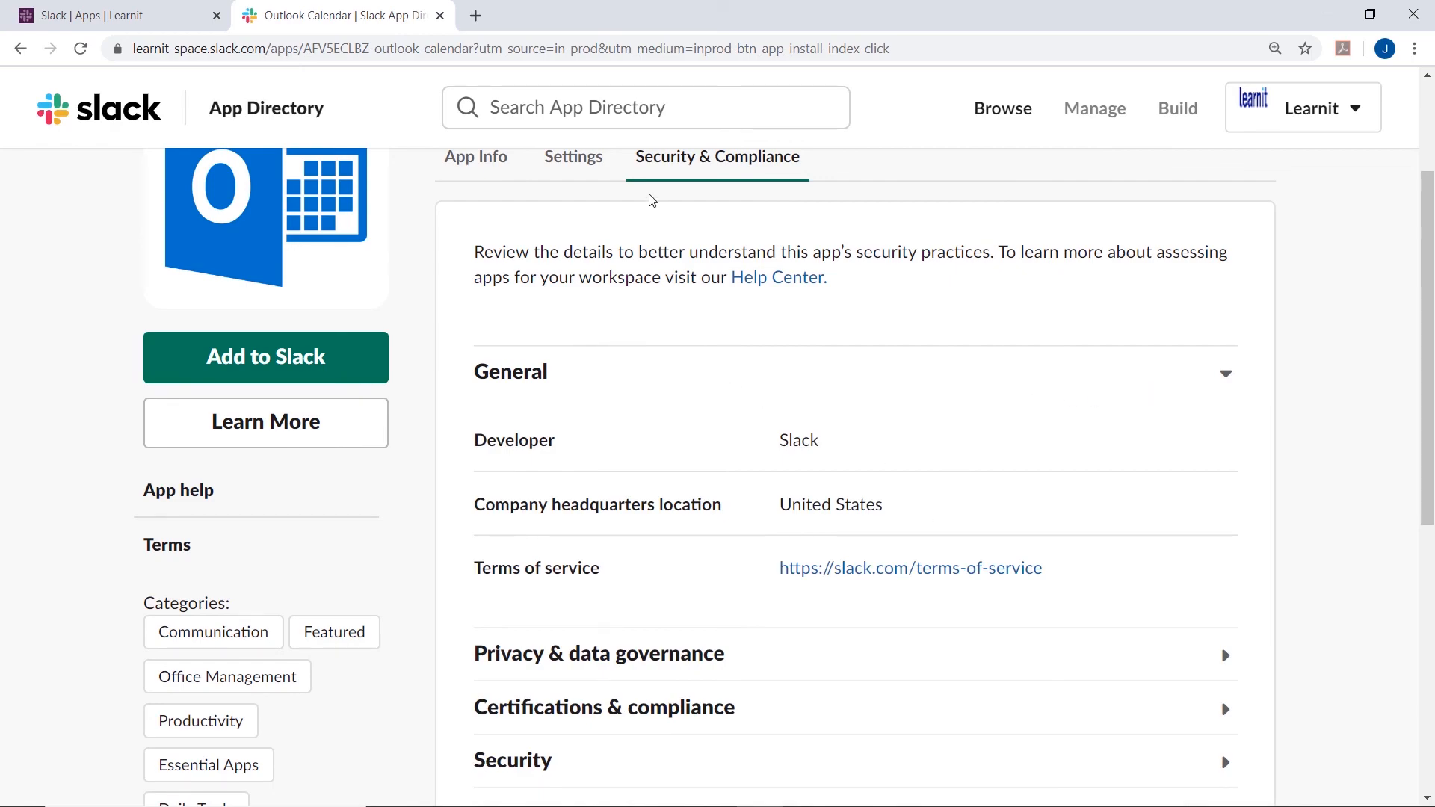
pyautogui.click(496, 165)
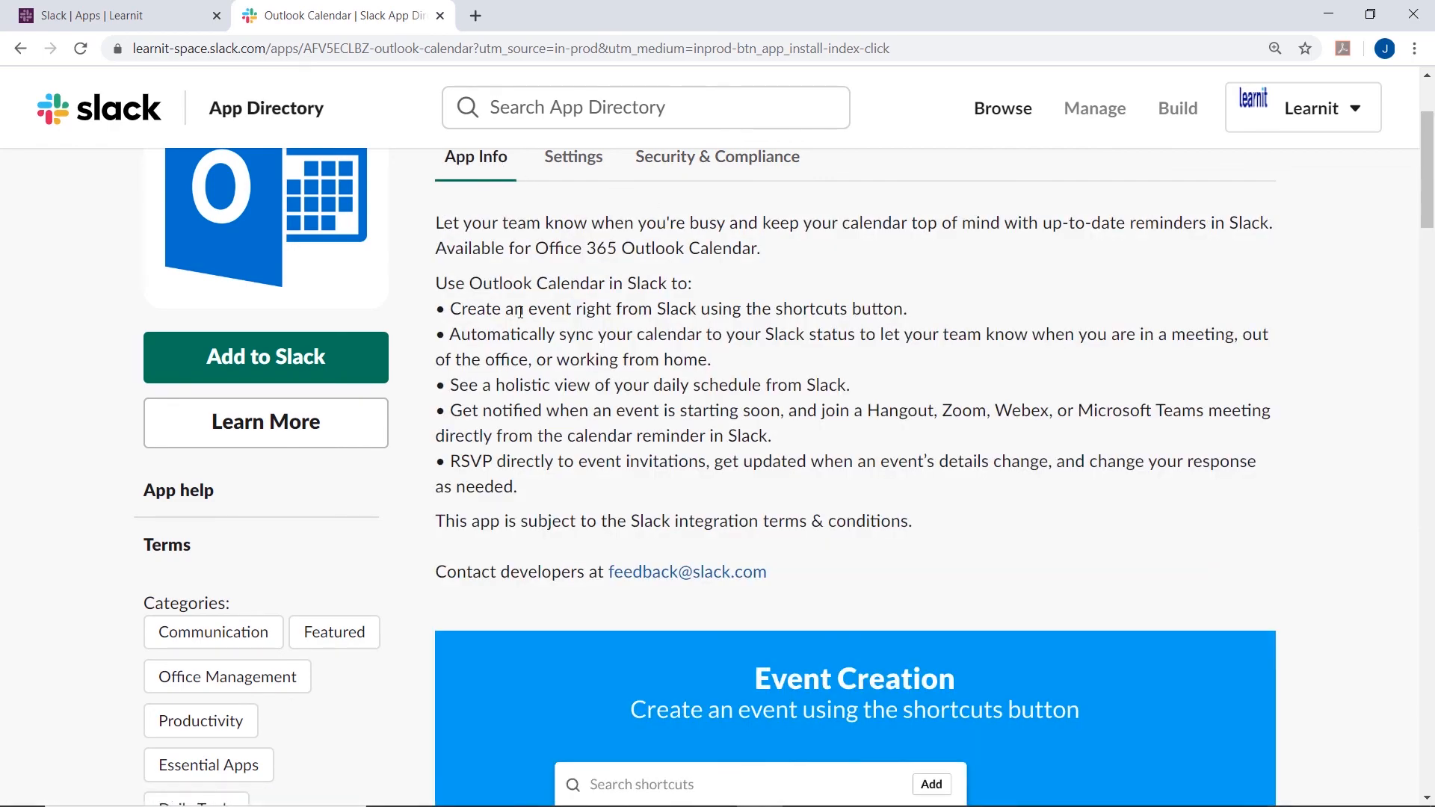
pyautogui.click(331, 375)
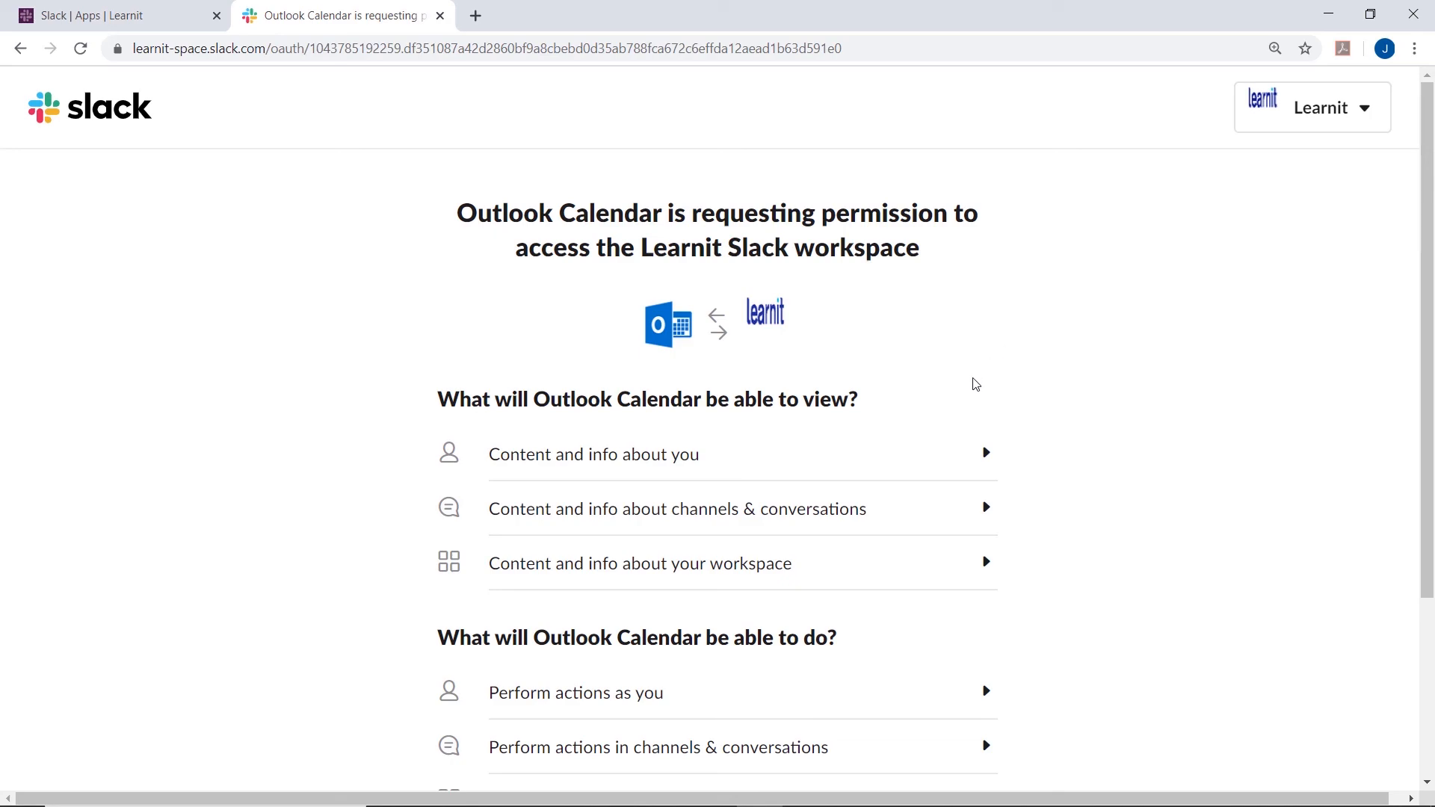
pyautogui.scroll(-1, 920, 452)
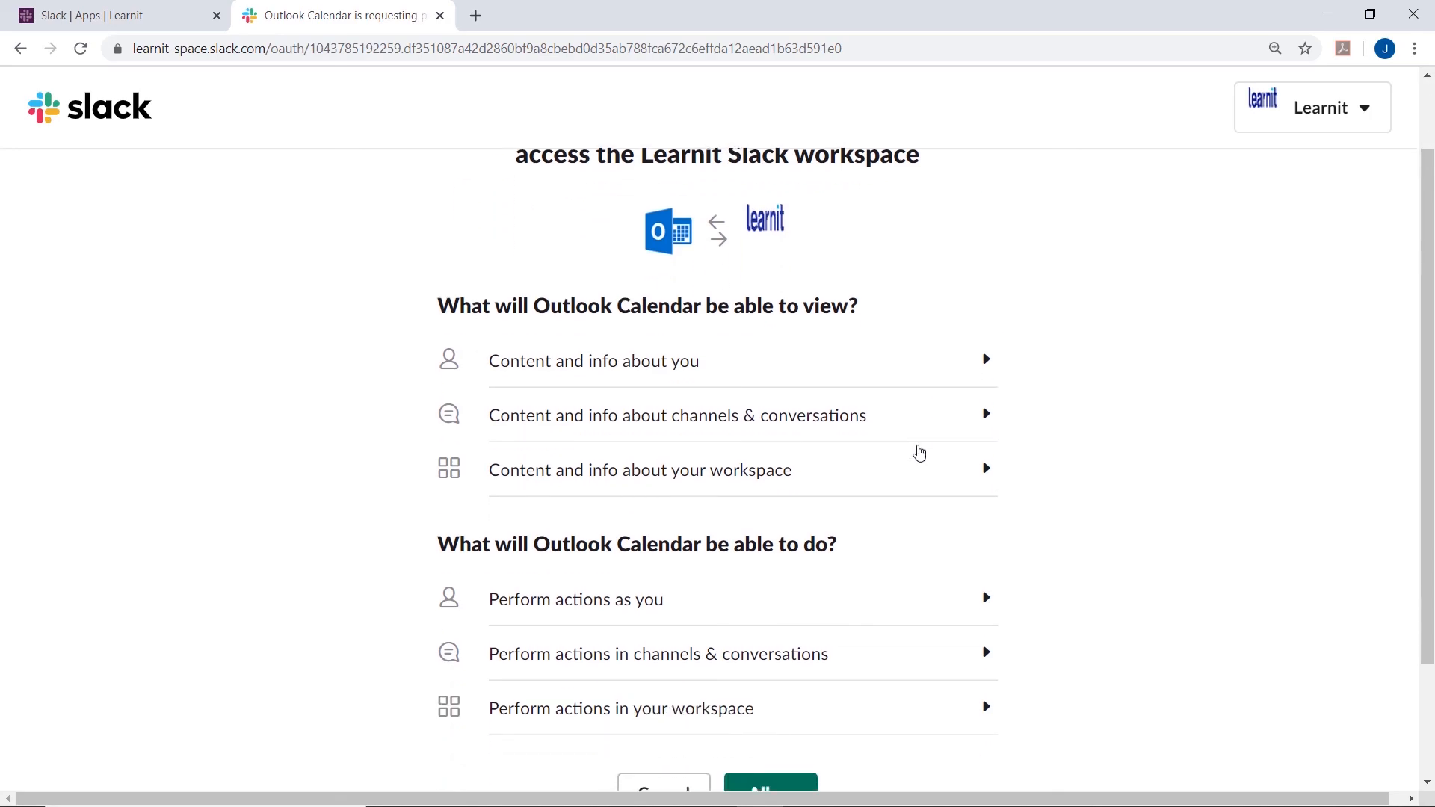
pyautogui.scroll(-2, 919, 453)
pyautogui.scroll(2, 919, 453)
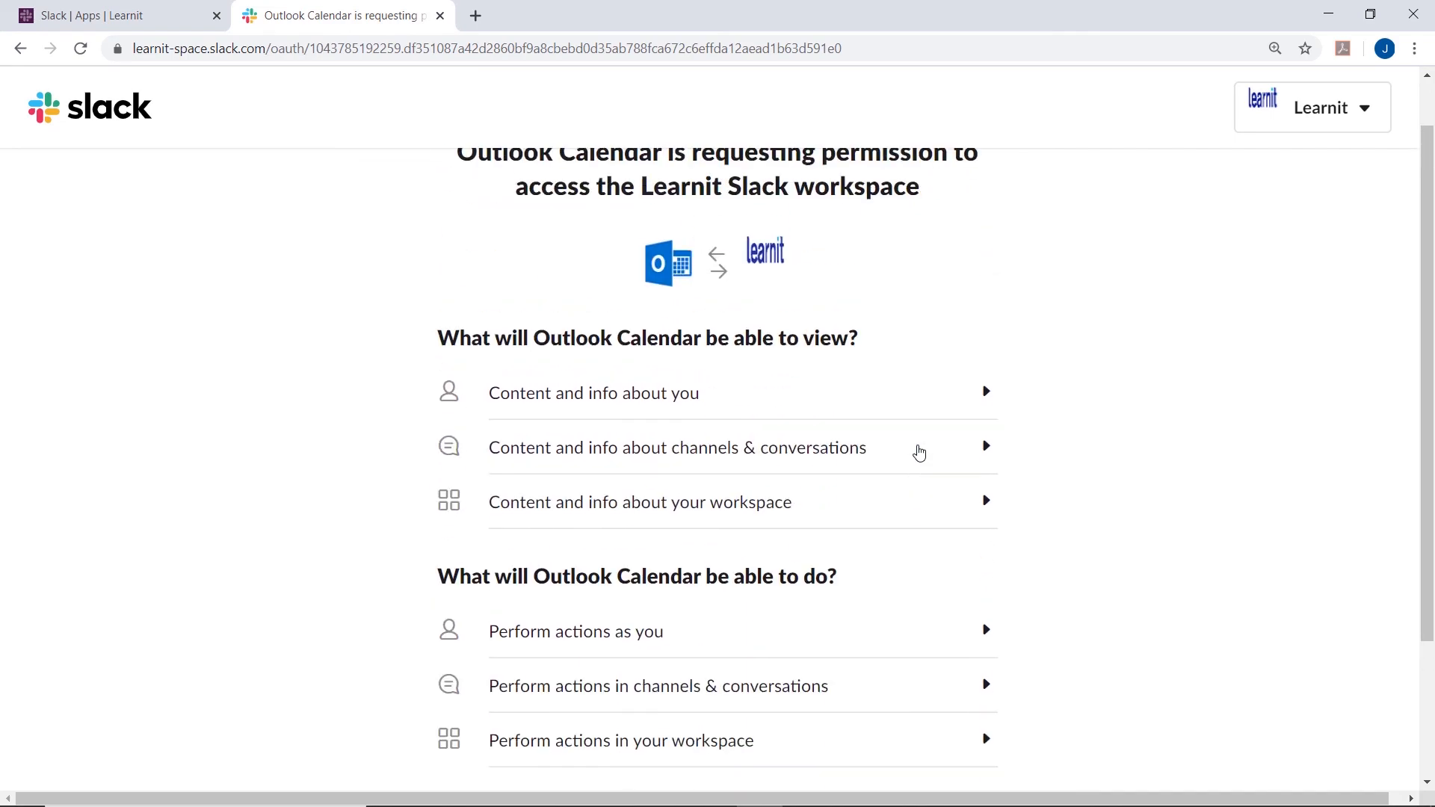
pyautogui.scroll(-1, 919, 453)
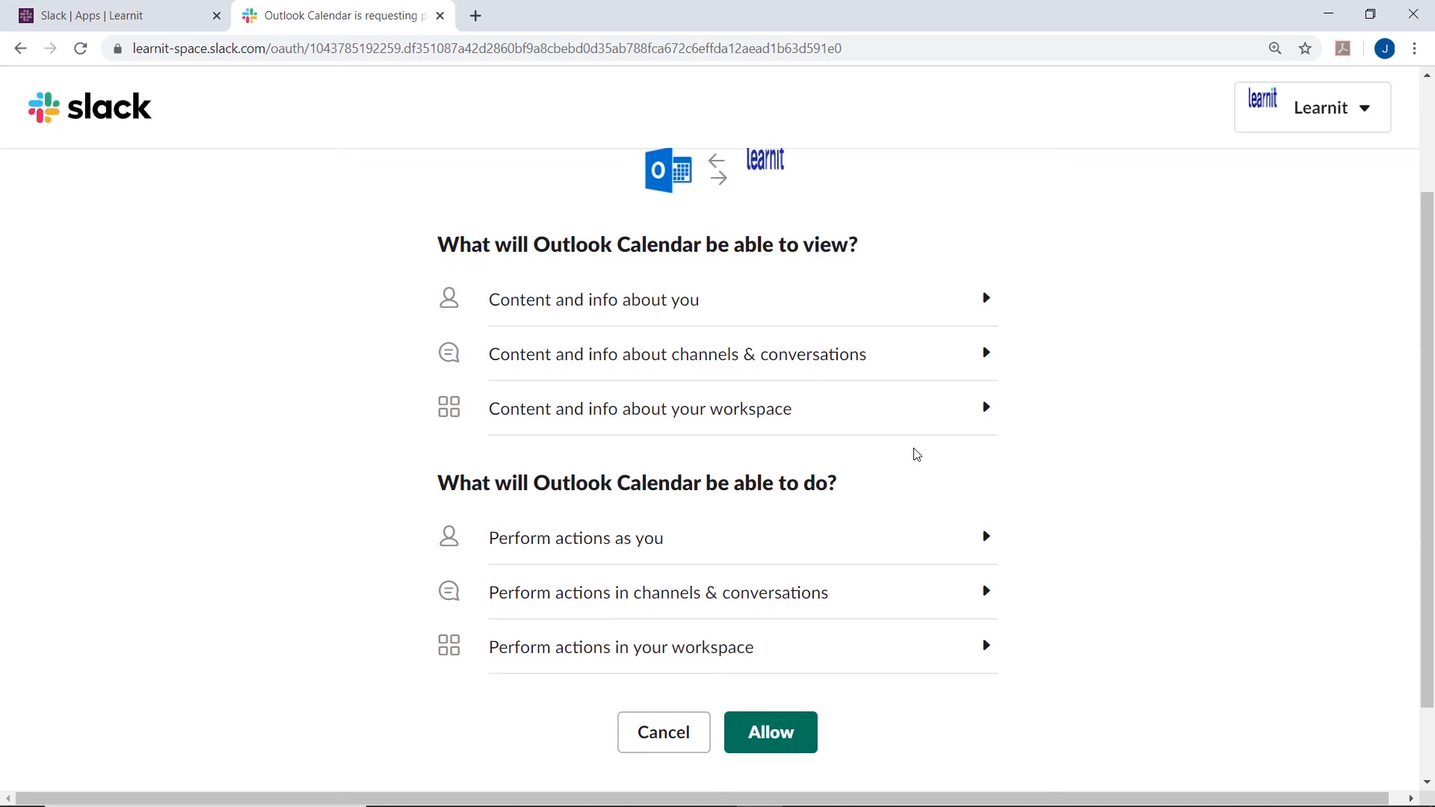
pyautogui.click(957, 539)
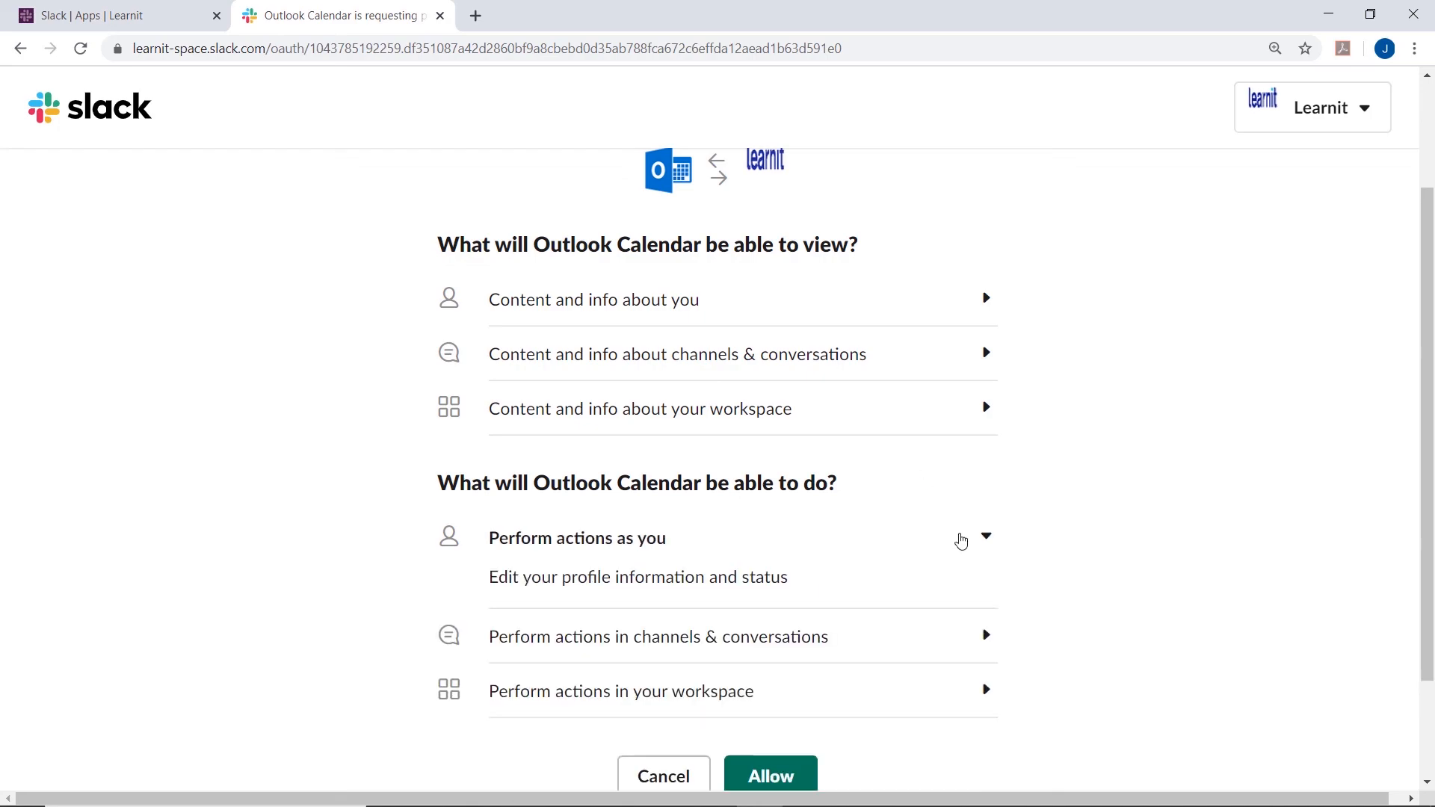
pyautogui.click(836, 637)
pyautogui.scroll(-3, 836, 624)
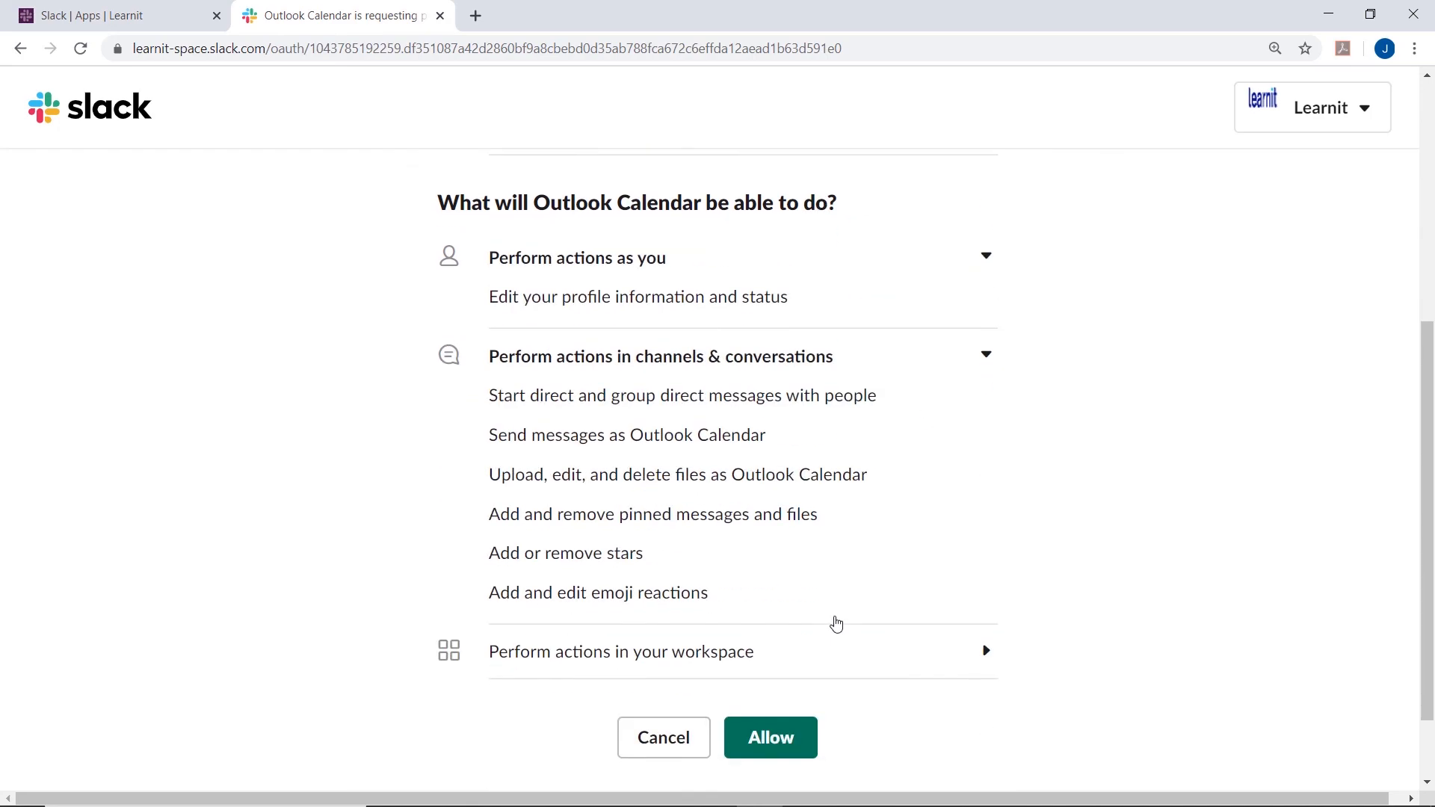
pyautogui.click(784, 675)
pyautogui.scroll(-3, 791, 564)
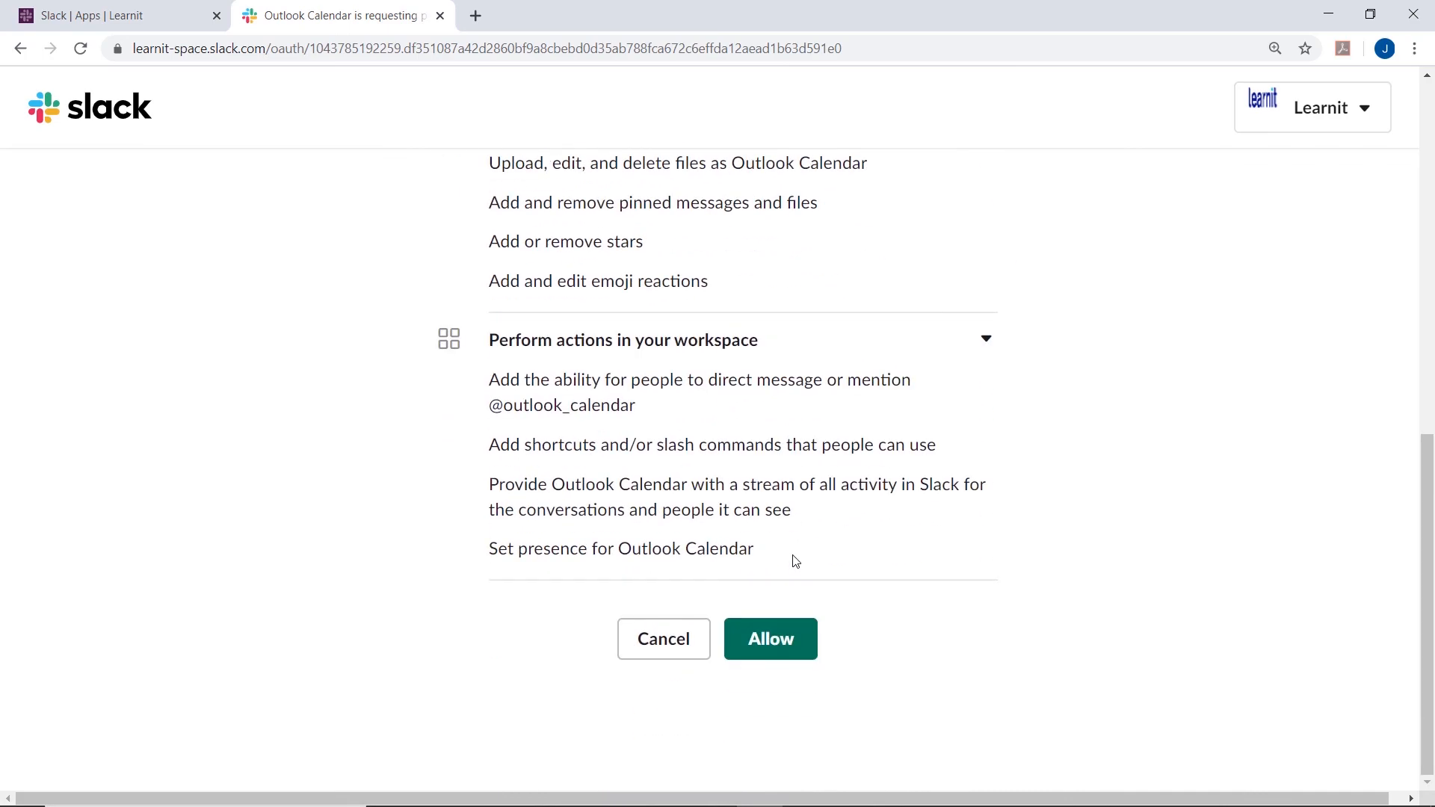
pyautogui.click(769, 638)
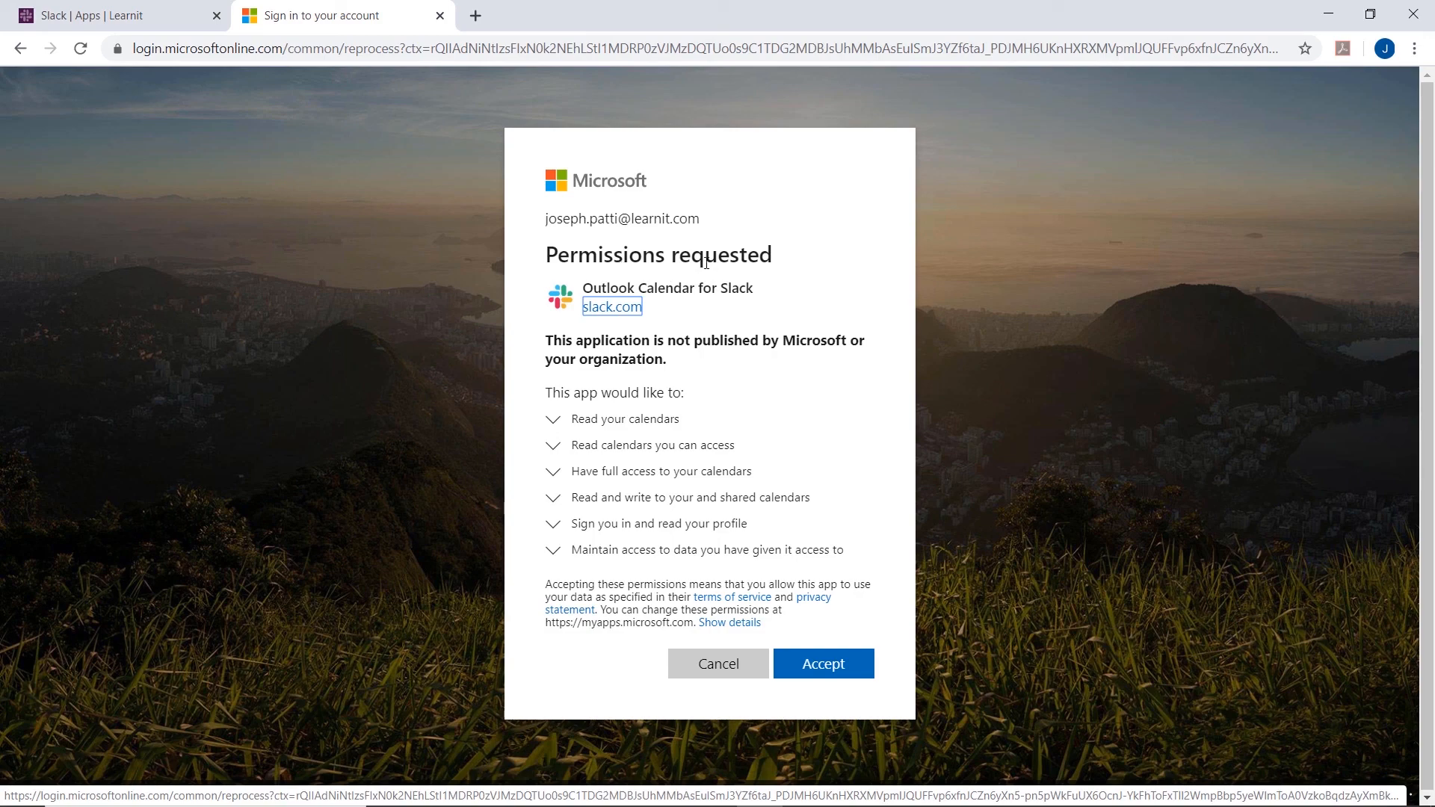
pyautogui.click(846, 675)
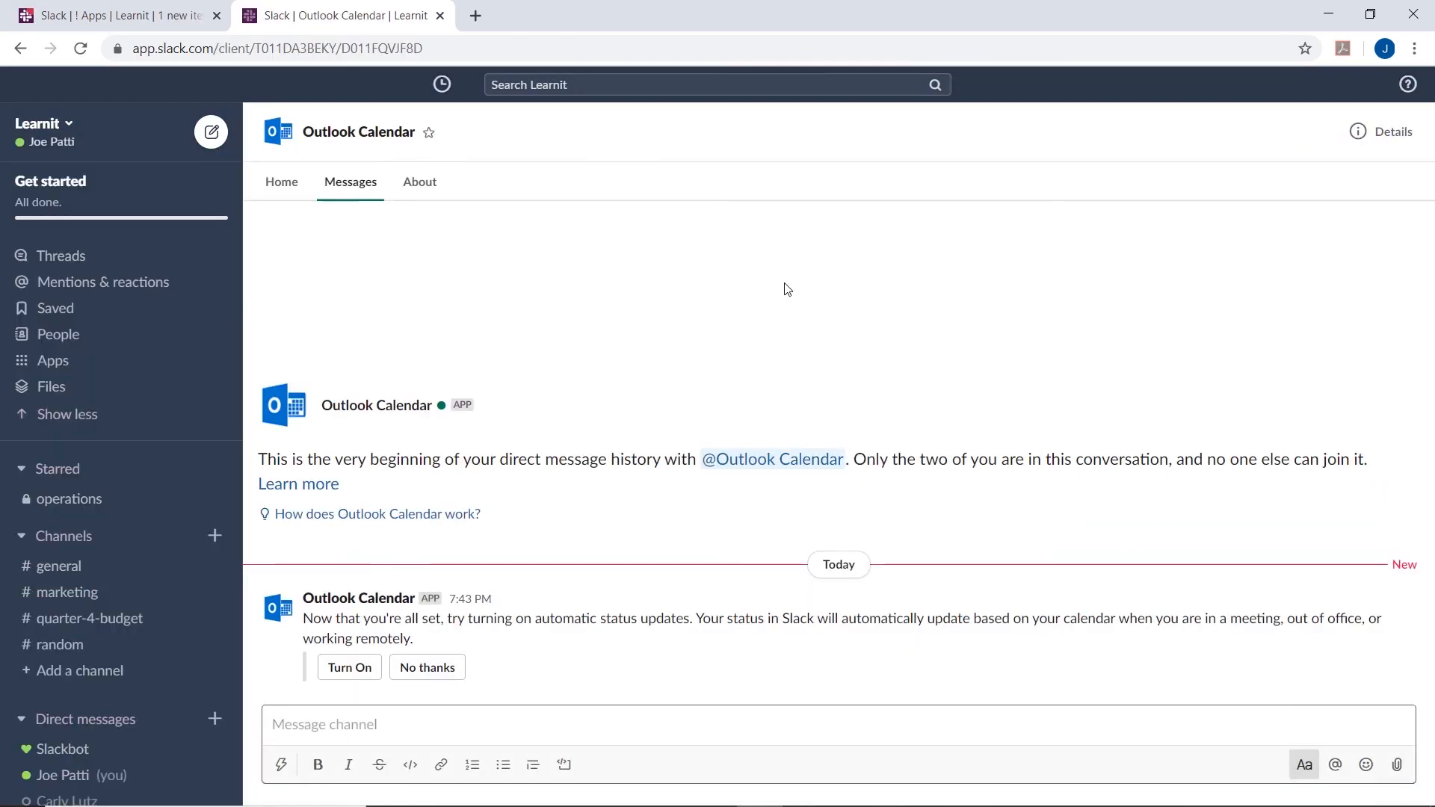
# - Turn on Outlook Calendar's automatic status updates and look through its Home, Messages and About tabs
pyautogui.scroll(-3, 146, 553)
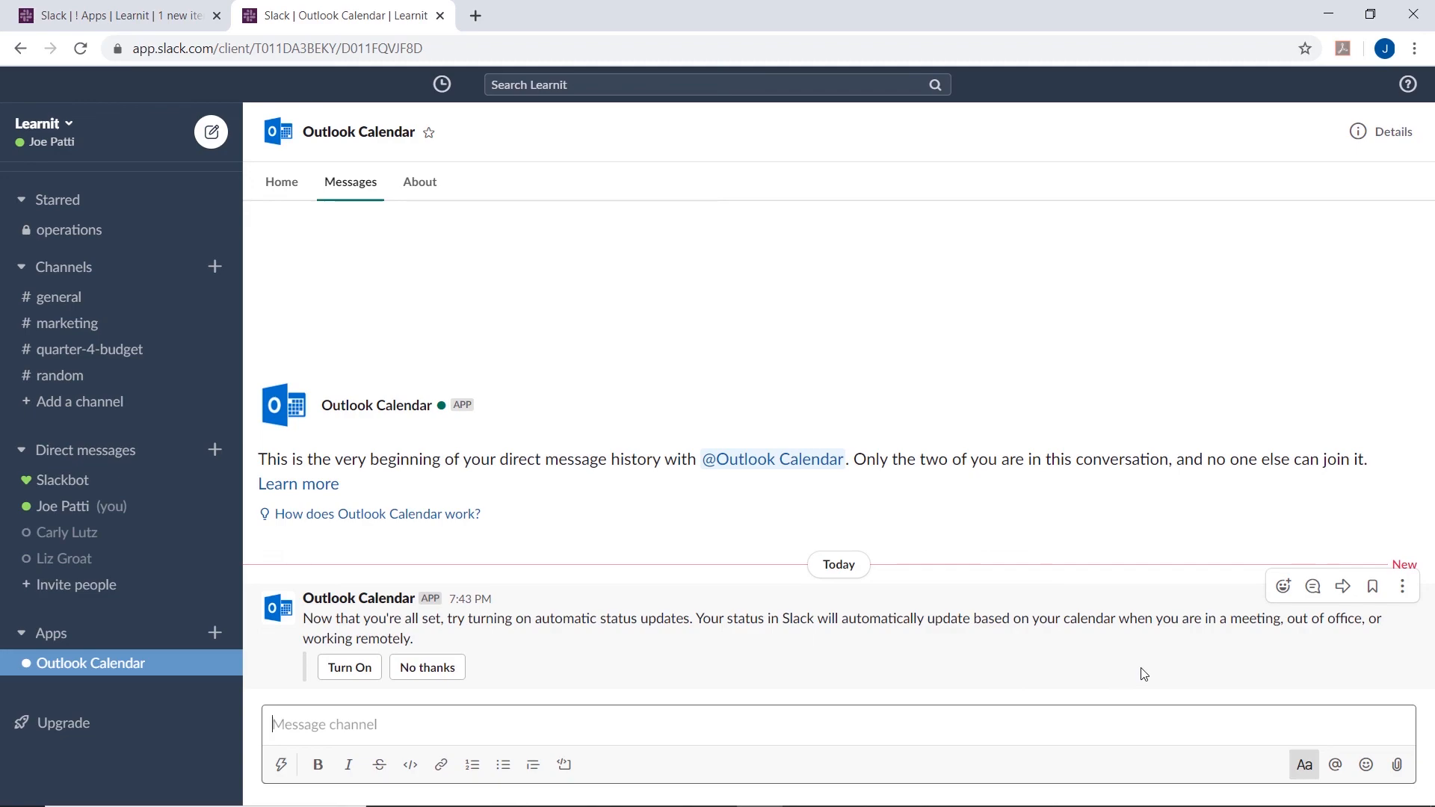
pyautogui.click(336, 673)
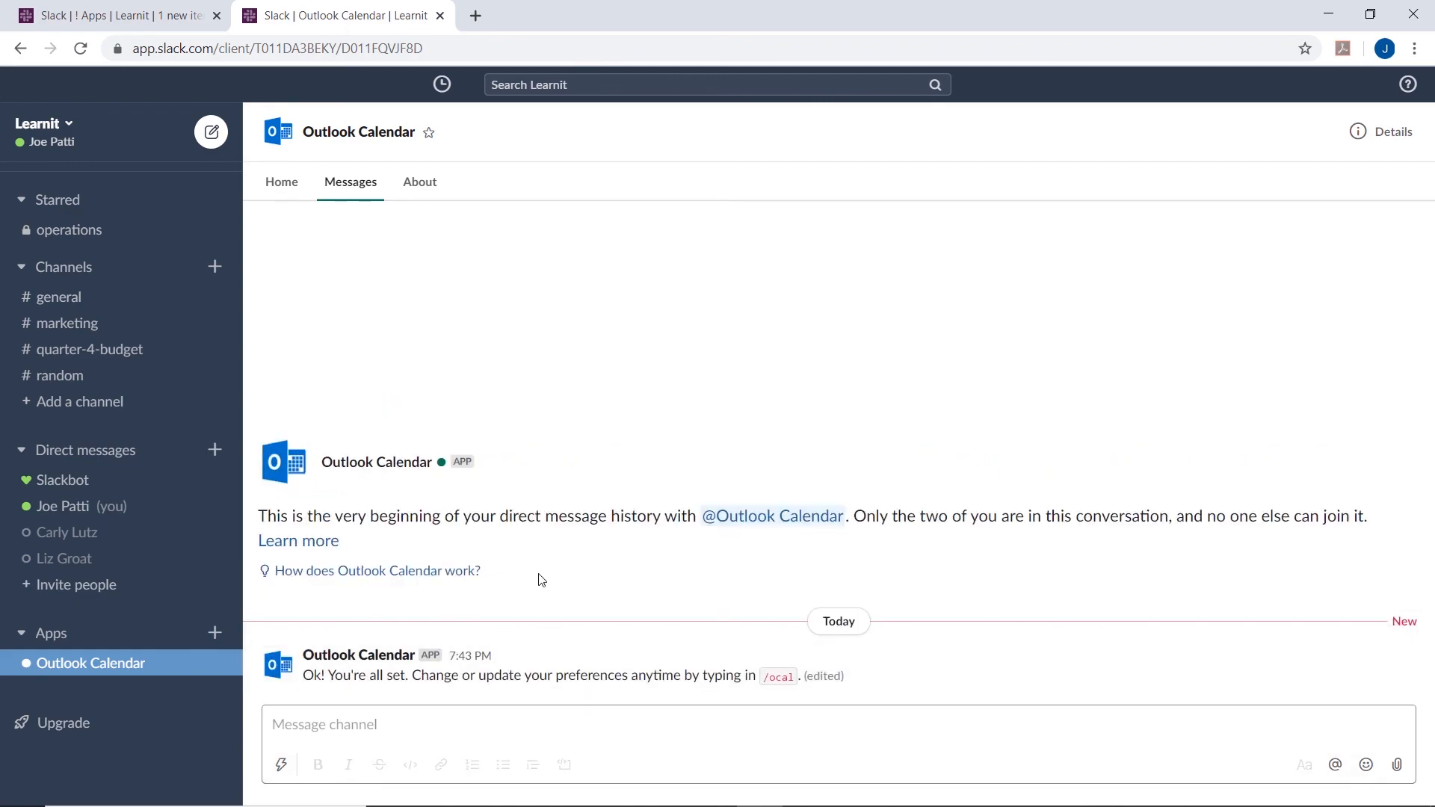
pyautogui.click(283, 188)
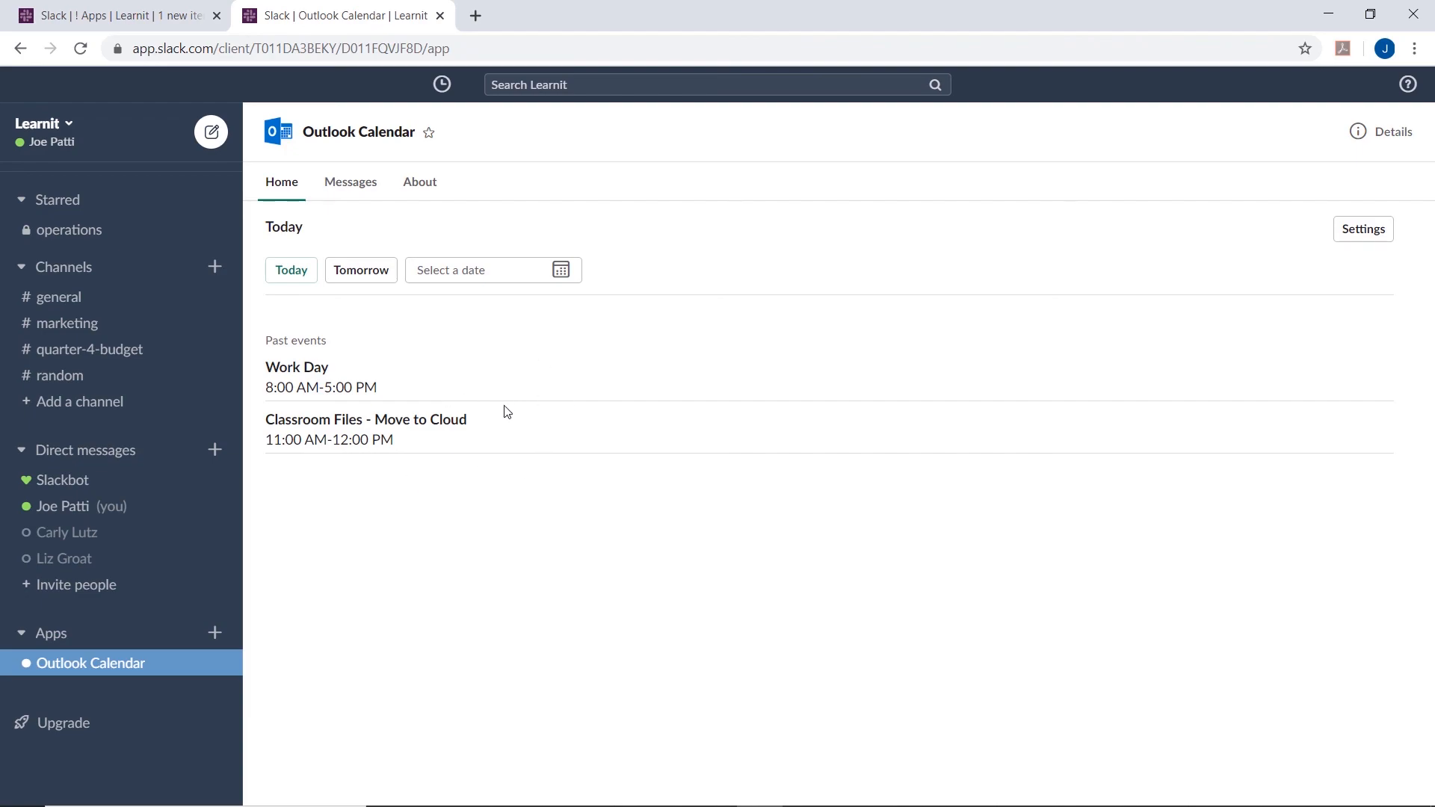
pyautogui.click(363, 188)
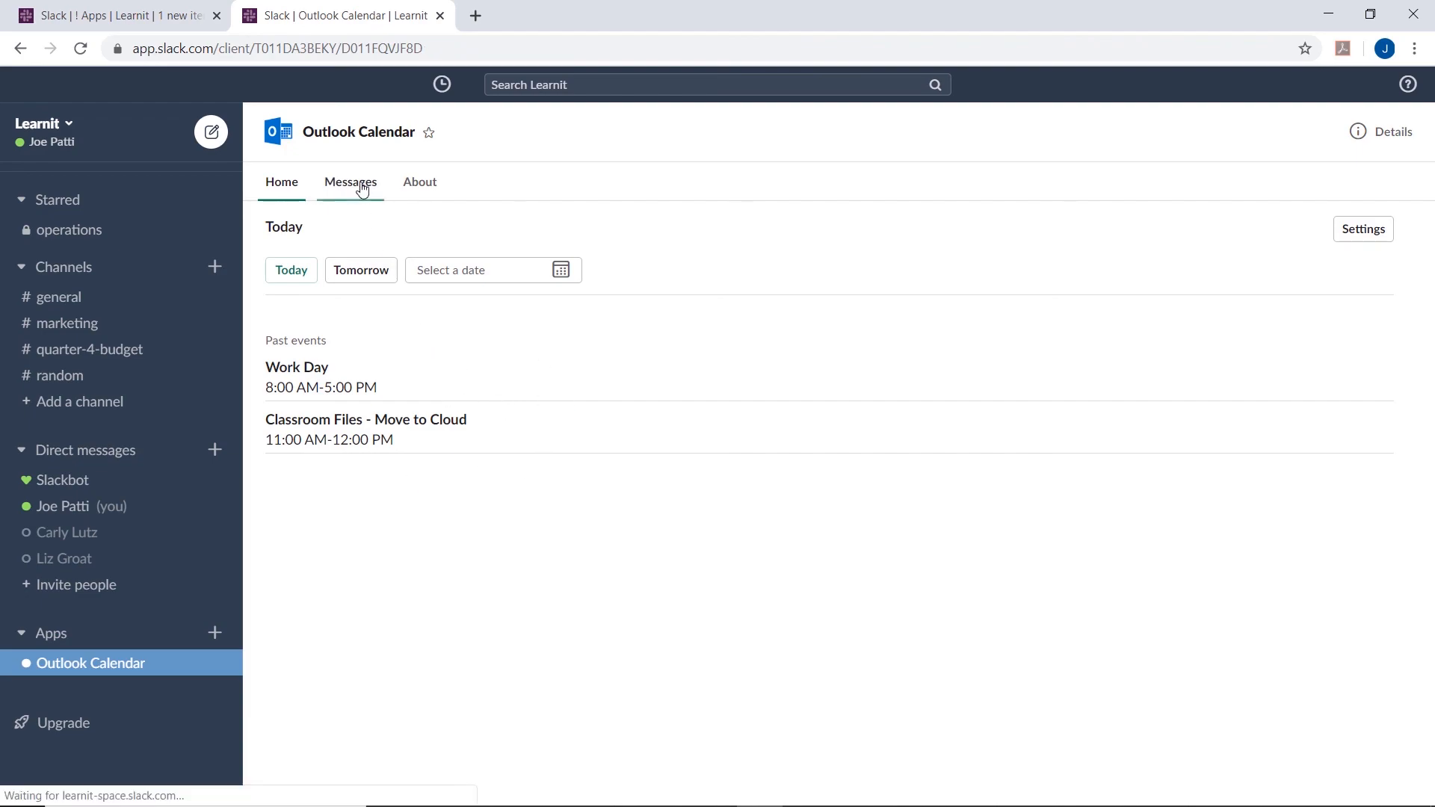
pyautogui.click(416, 188)
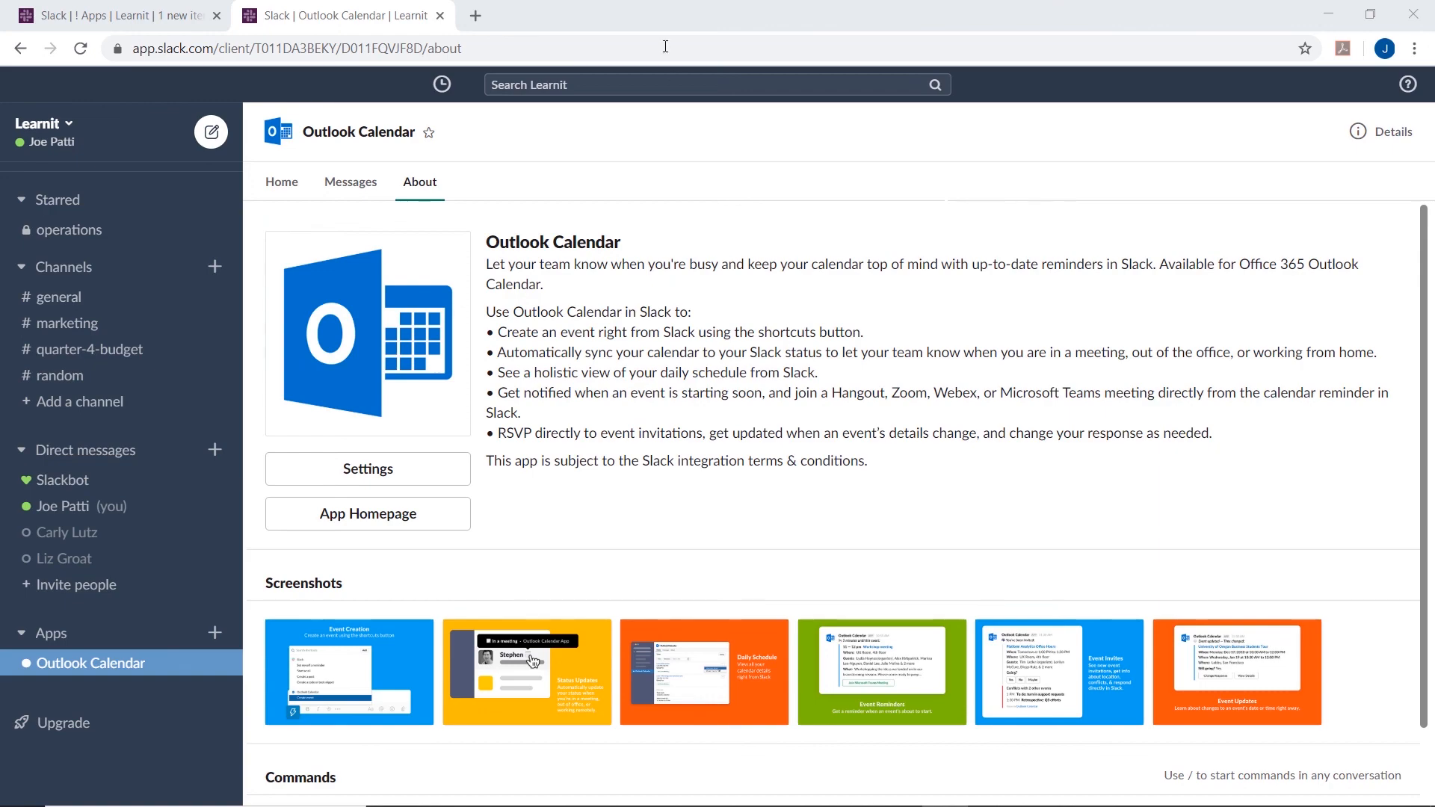
pyautogui.click(476, 16)
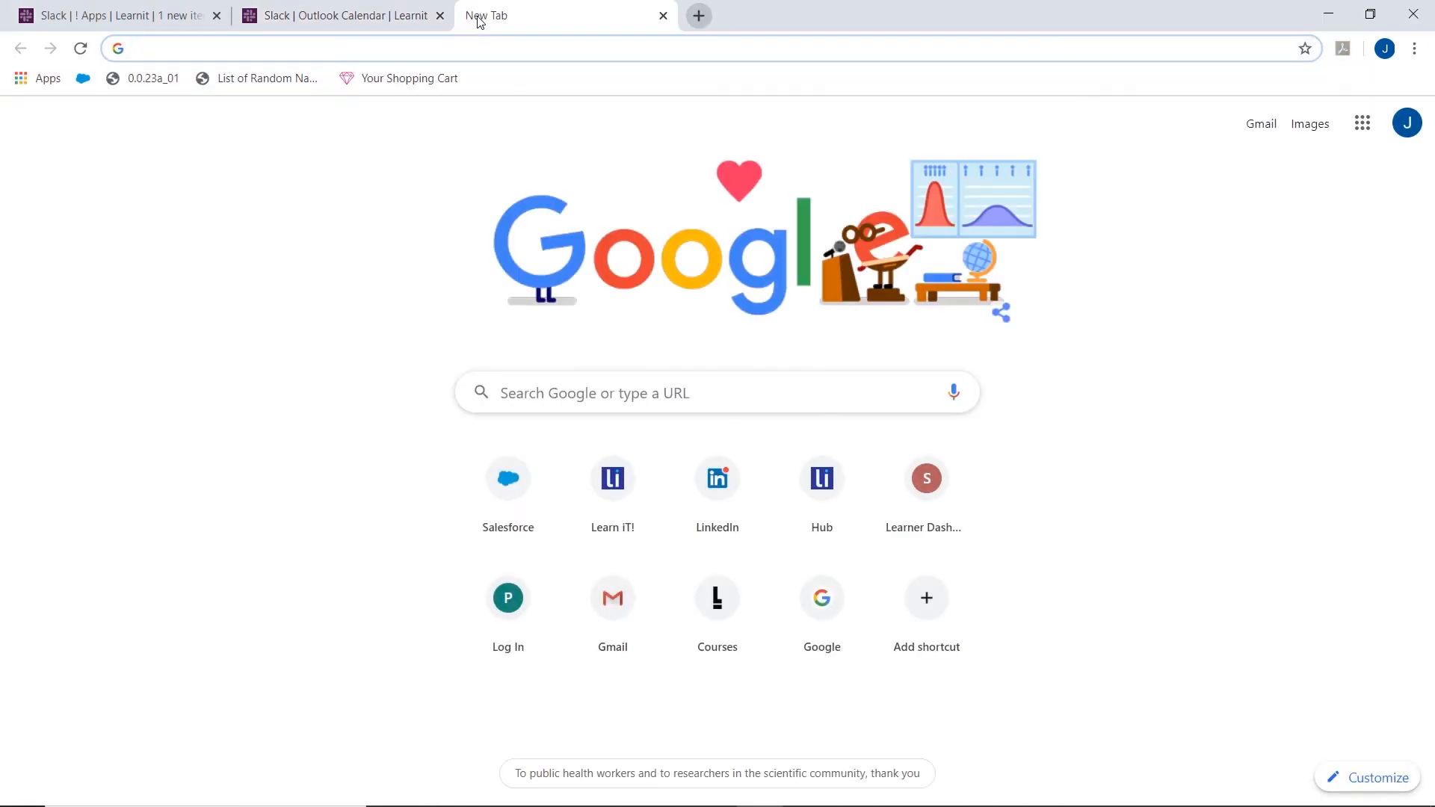
# - Download the 64-bit Slack for Windows installer from slack.com/downloads, then close the tab
pyautogui.write('slack.com')
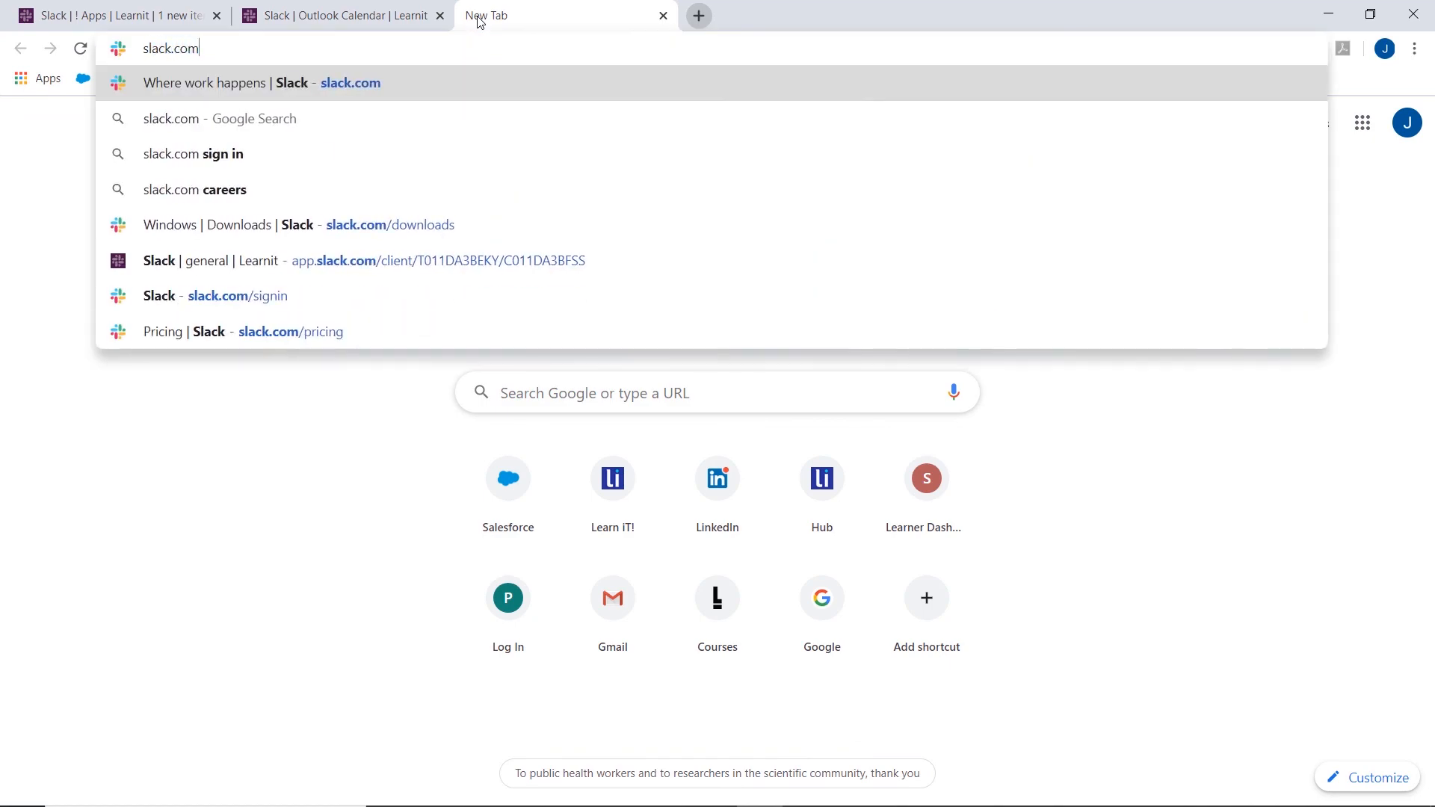
pyautogui.write('/download')
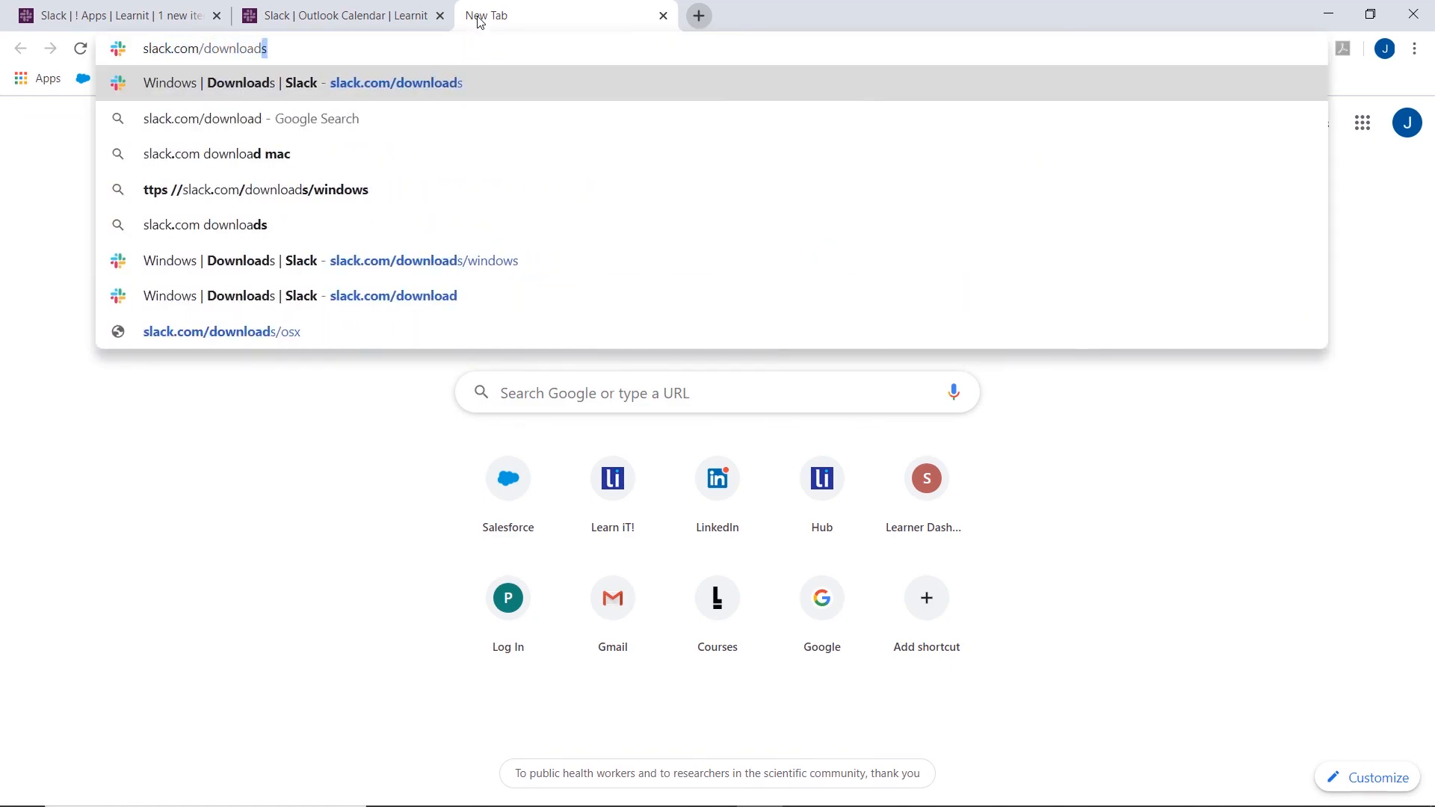
pyautogui.write('s')
pyautogui.press('Return')
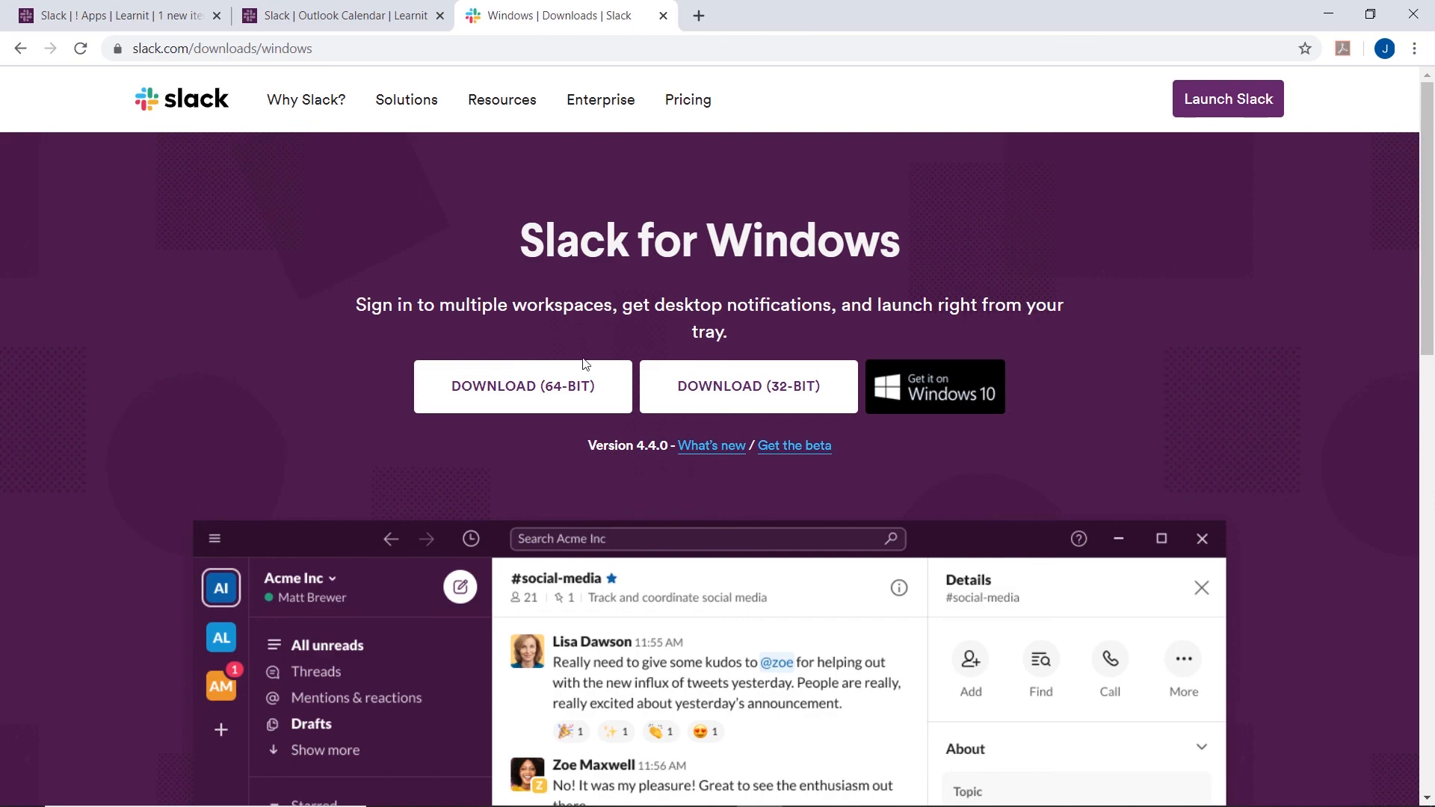
pyautogui.click(532, 405)
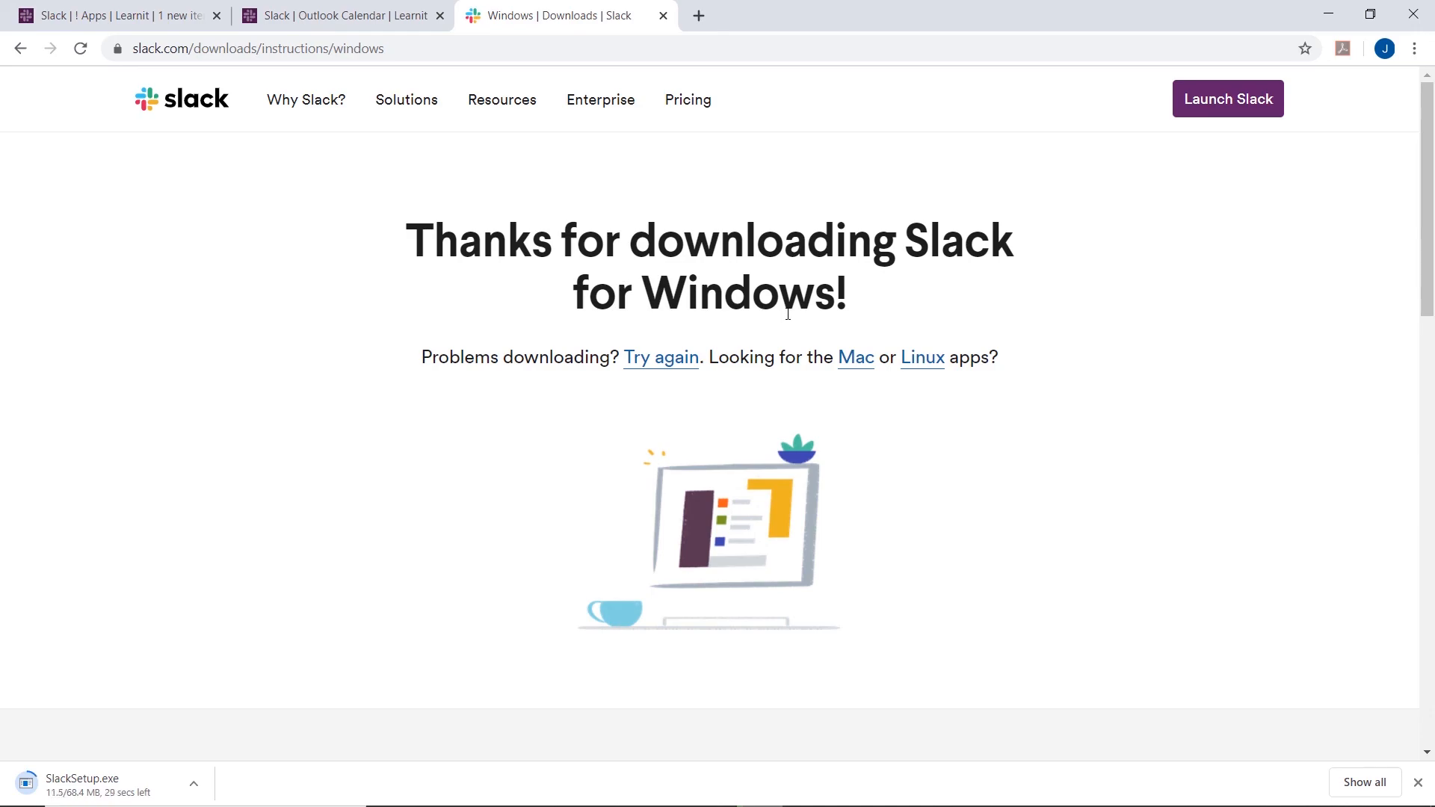
pyautogui.moveTo(29, 800)
pyautogui.click(663, 16)
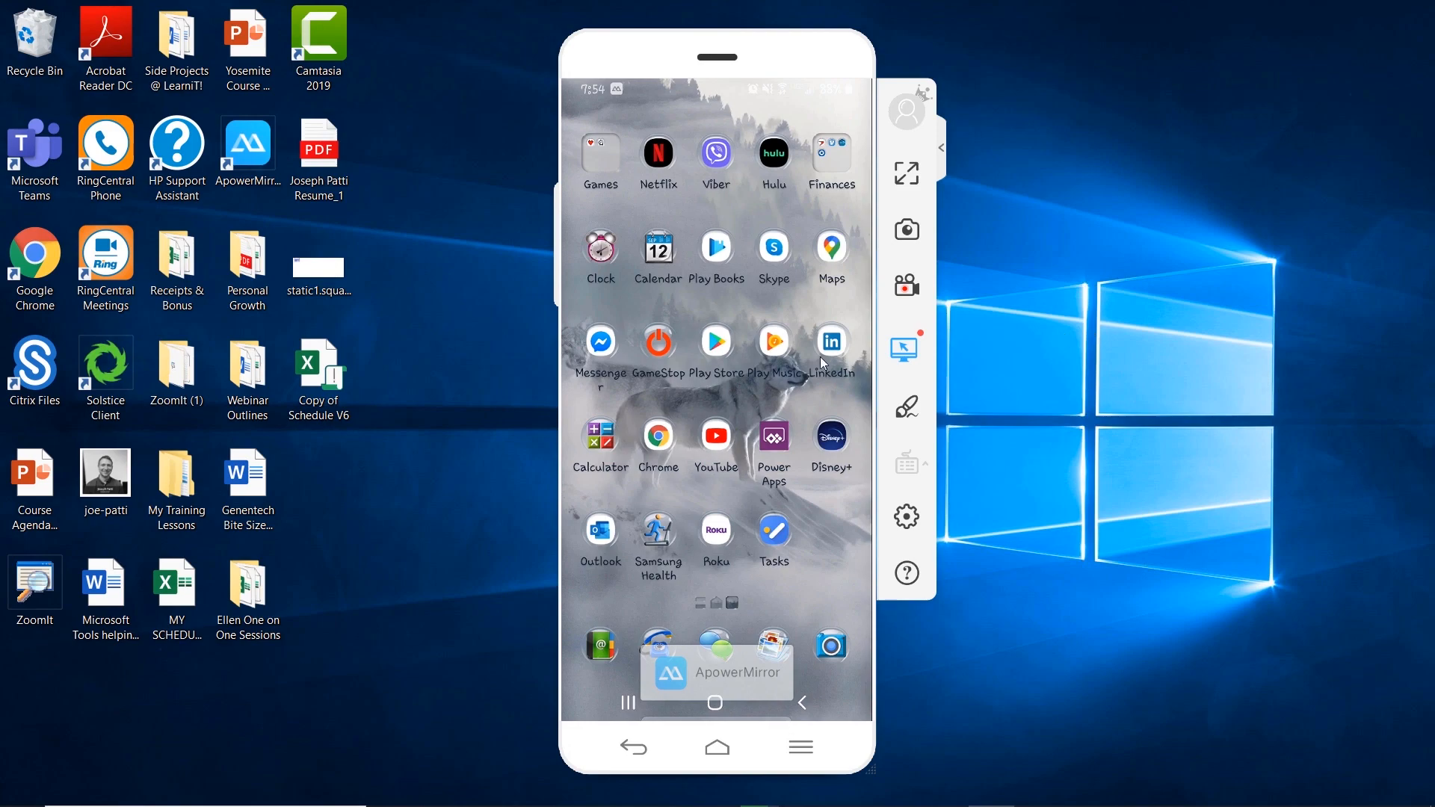
# - Search the mirrored phone's Play Store for 'slack' to find the Slack app
pyautogui.click(728, 360)
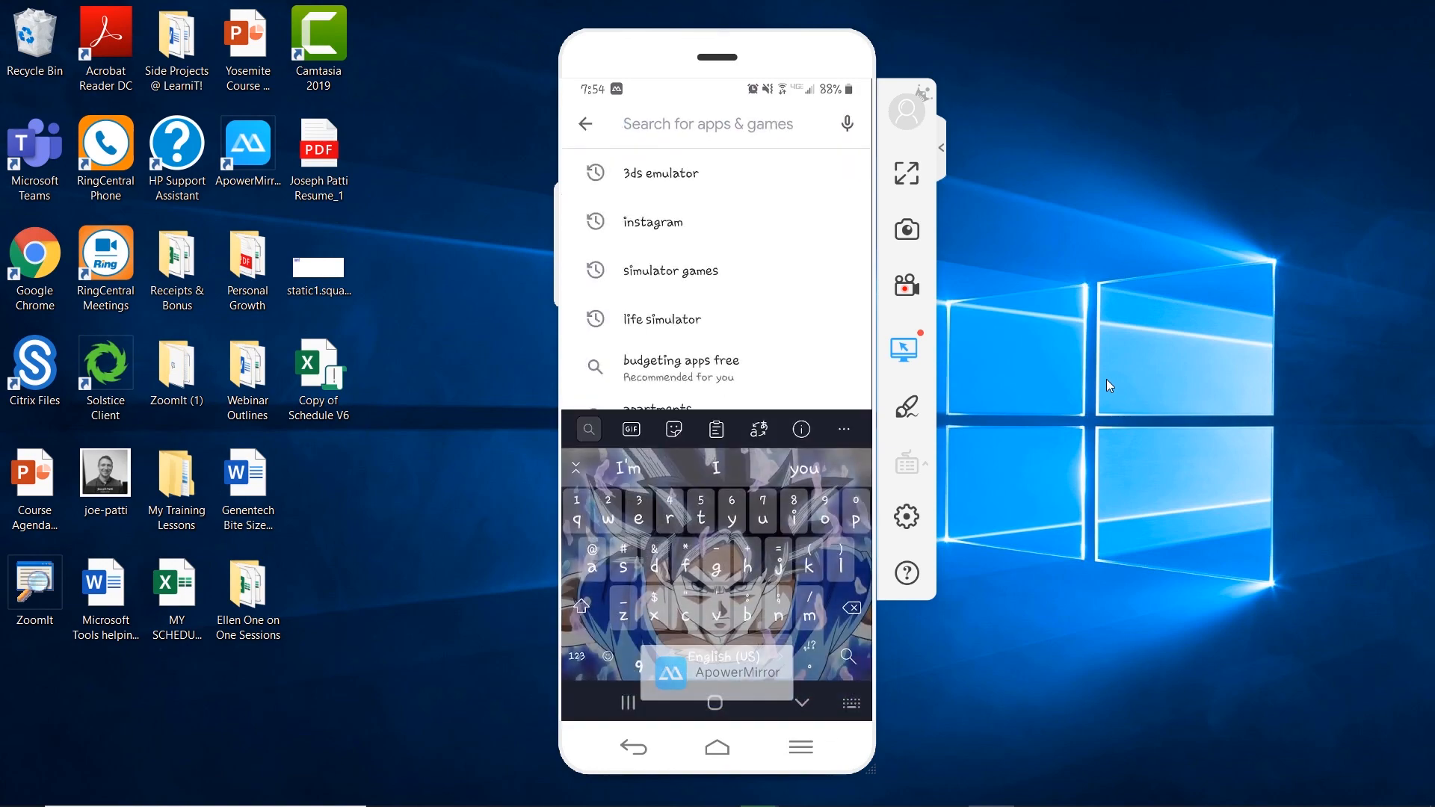
pyautogui.write('slack')
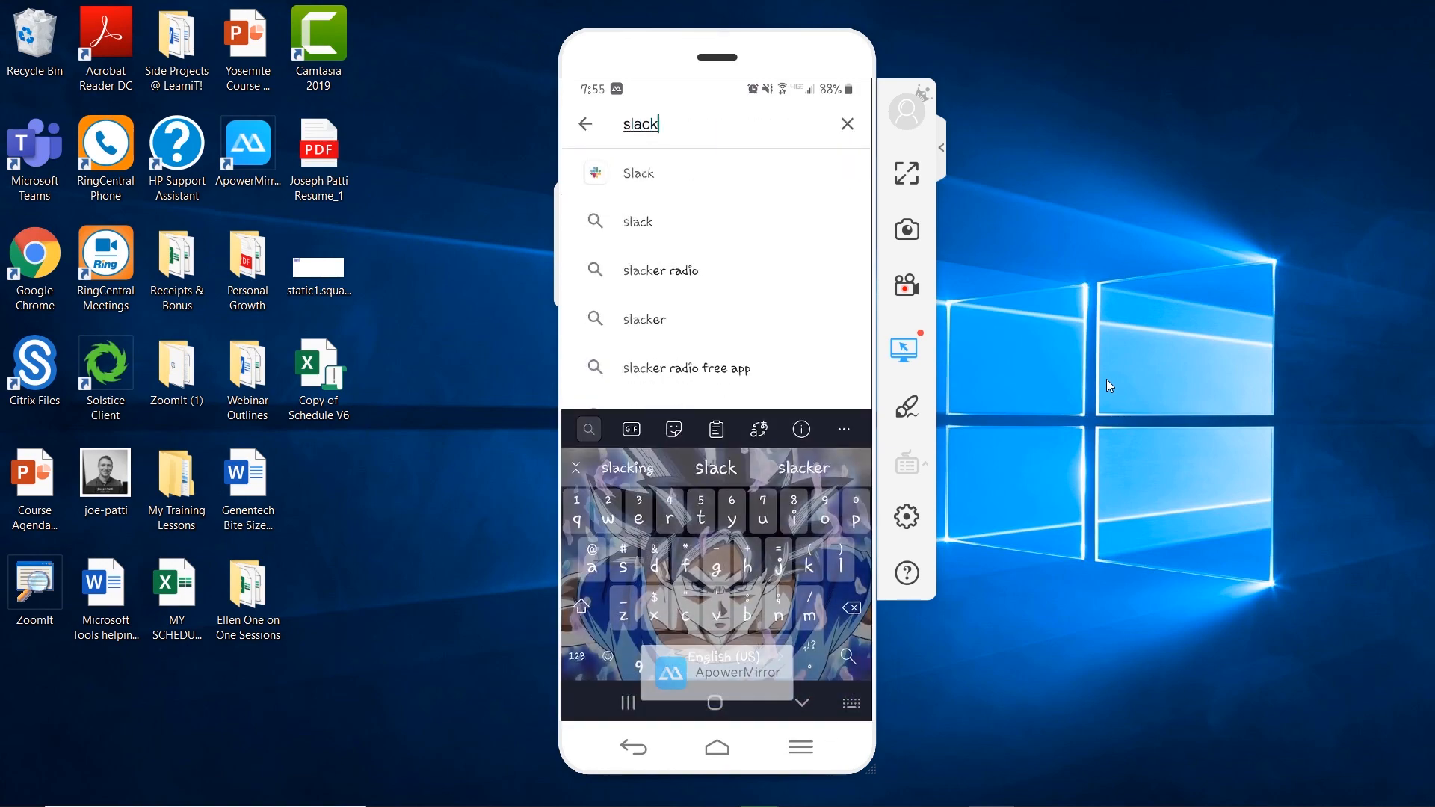
pyautogui.press('Return')
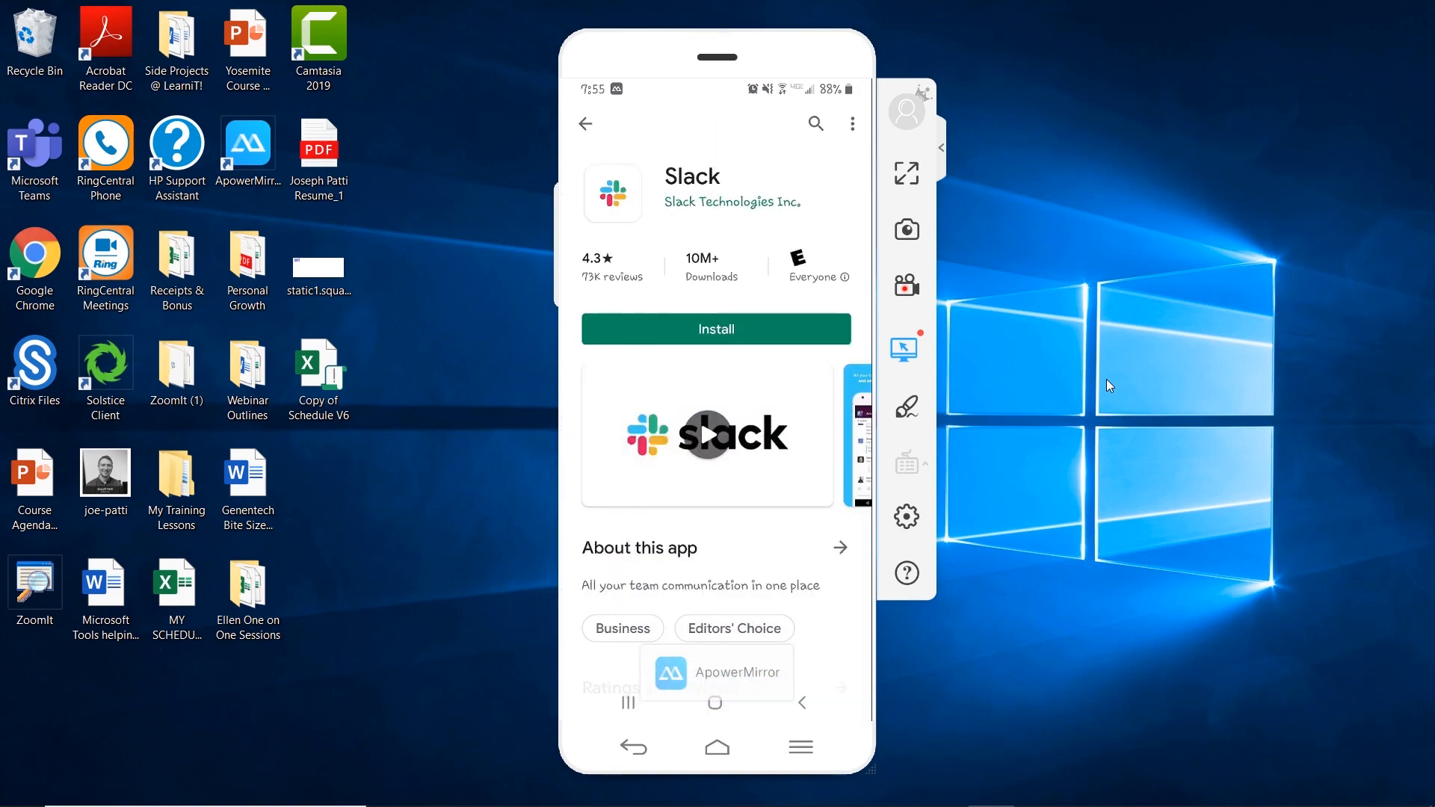